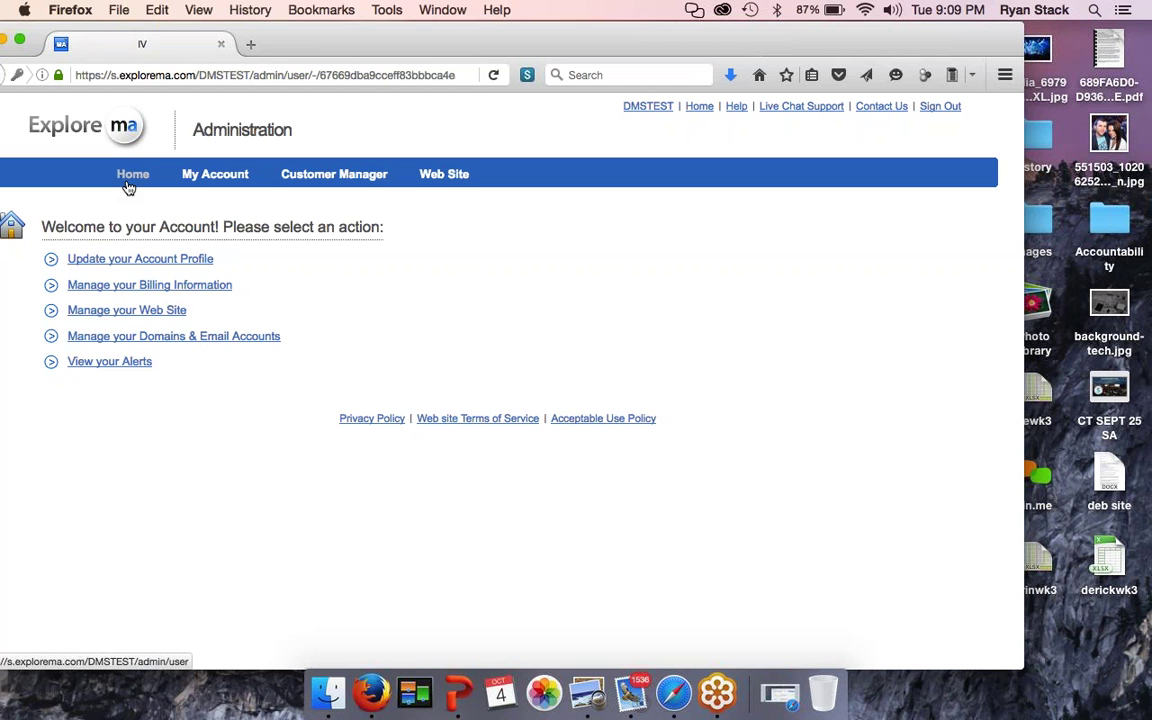
click(250, 44)
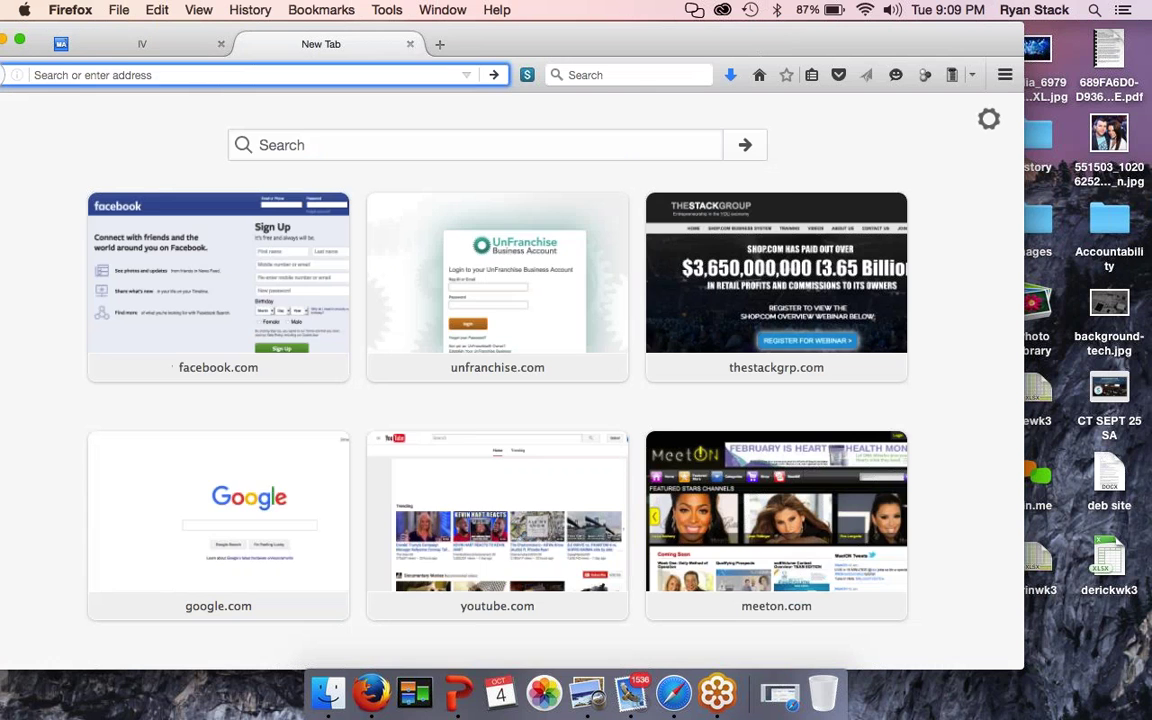
text(www.explorema.com)
key(Return)
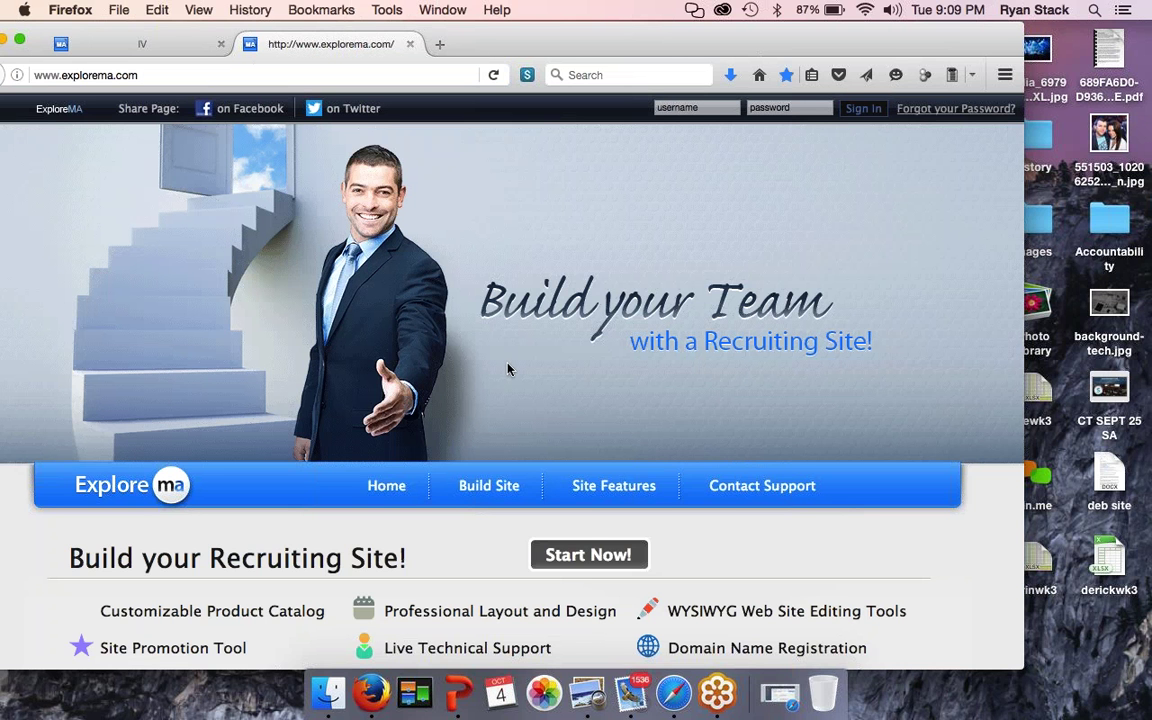
scroll(528, 490, down, 5)
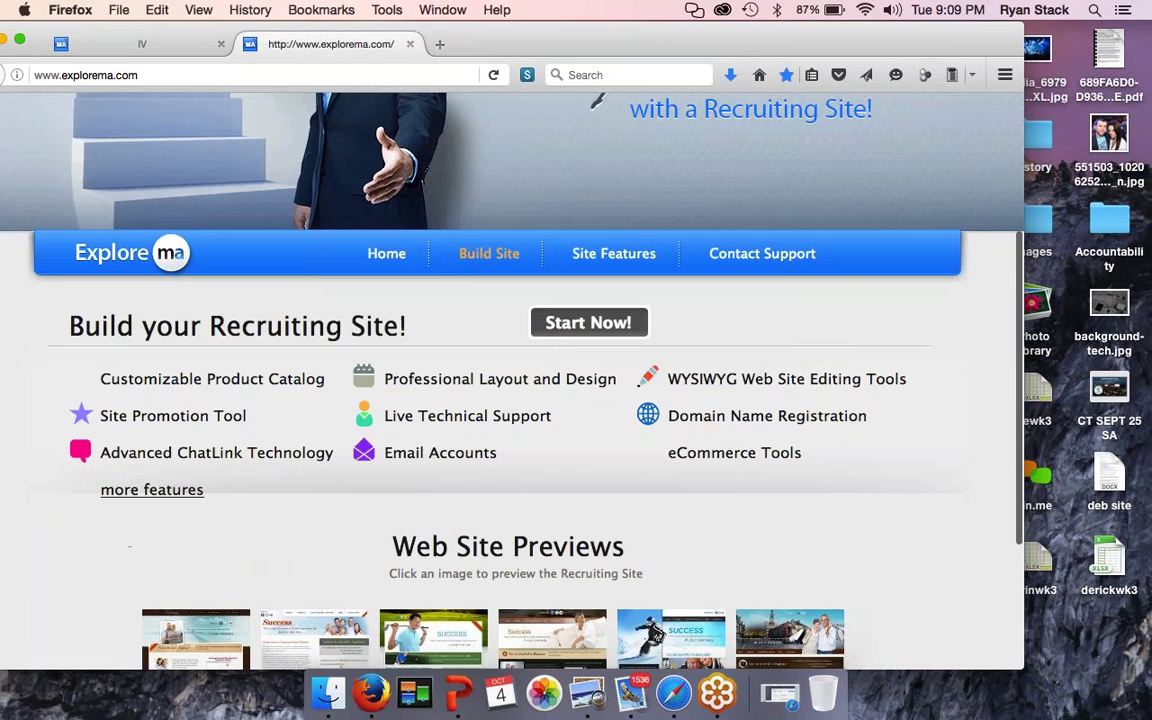
click(492, 254)
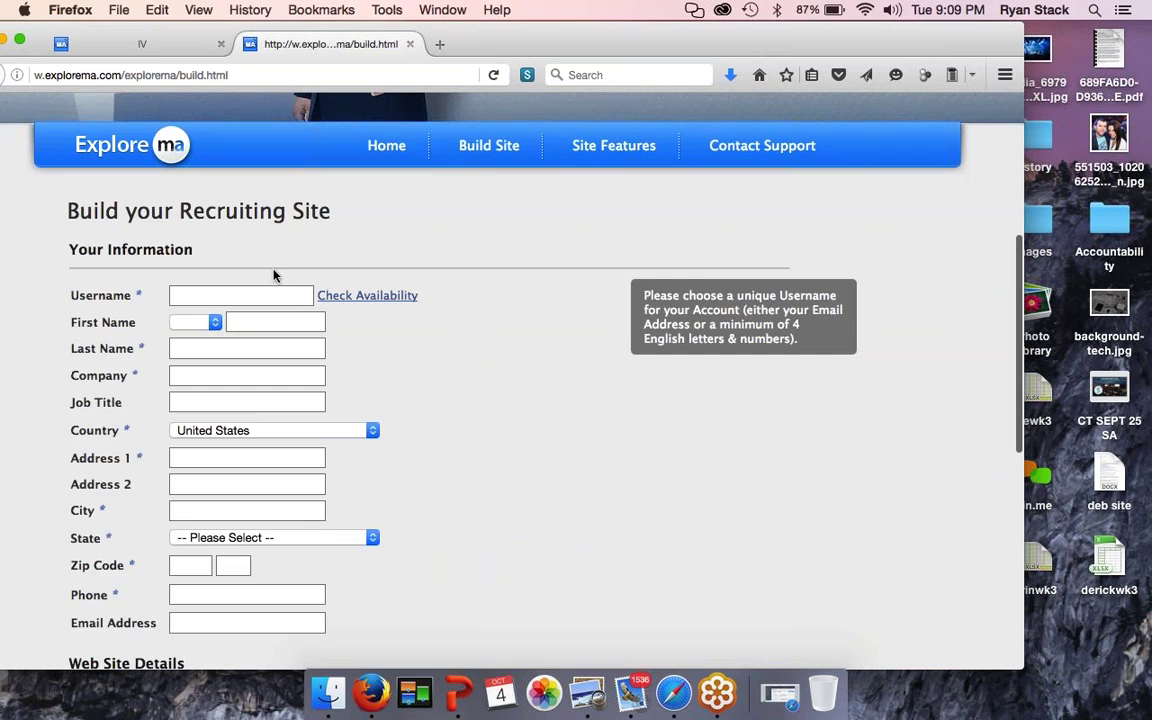
Step: Review the recruiting site form's personal information and Web Site Details fields, and close that tab
scroll(274, 275, down, 6)
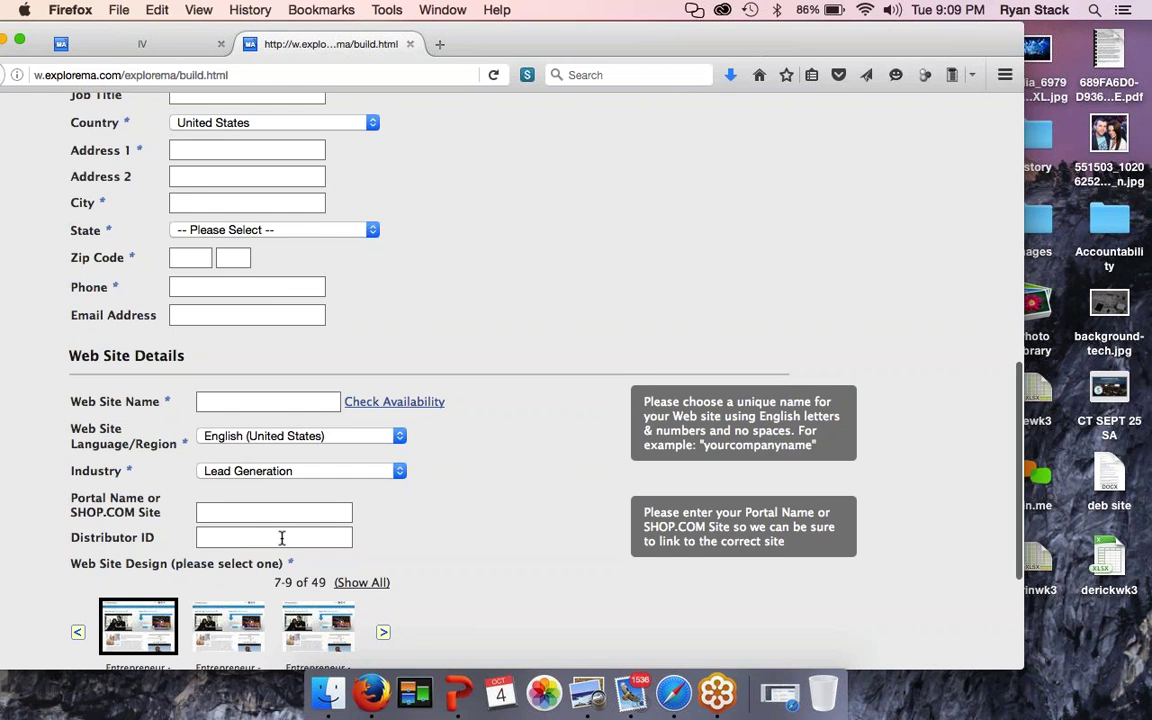
scroll(581, 510, down, 5)
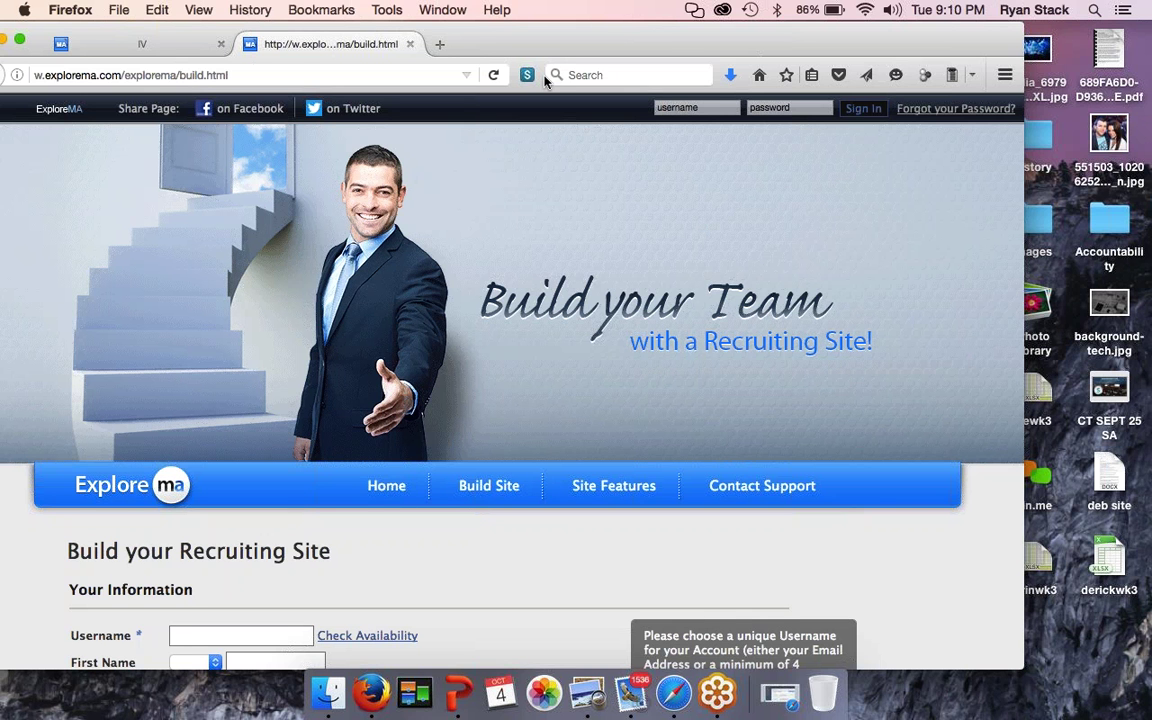
click(410, 45)
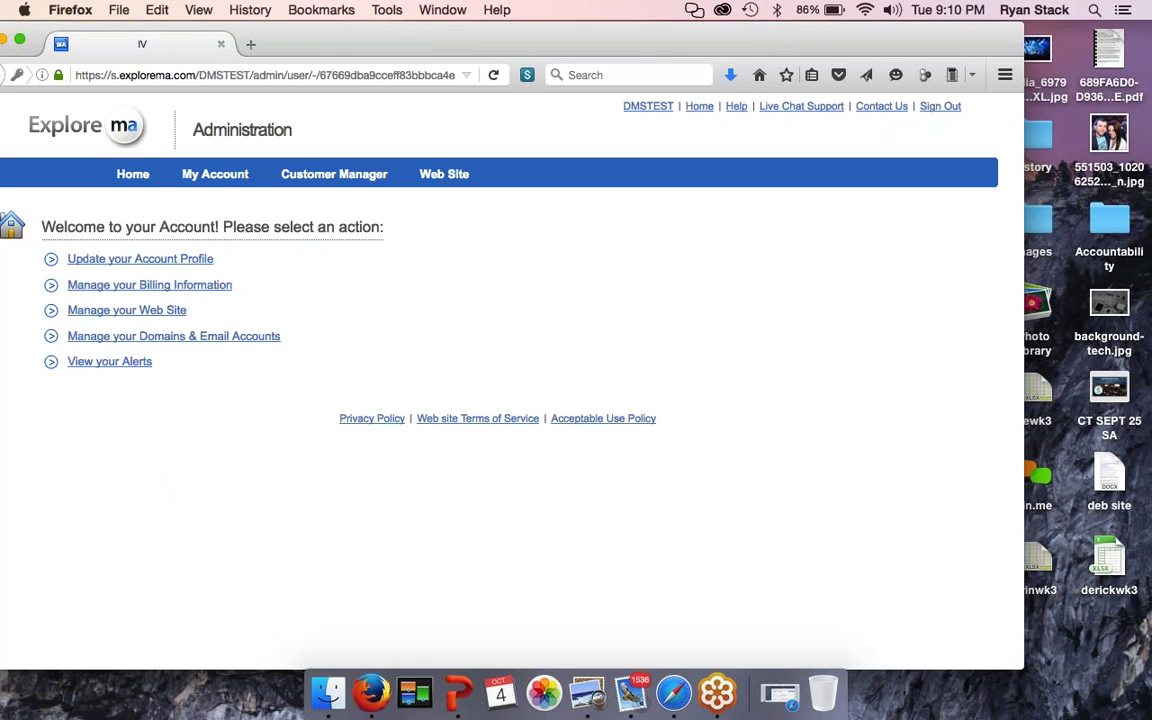
Step: Bring the browser window fully into view and open the Home page for editing from the web site's page list
drag(411, 44, 454, 44)
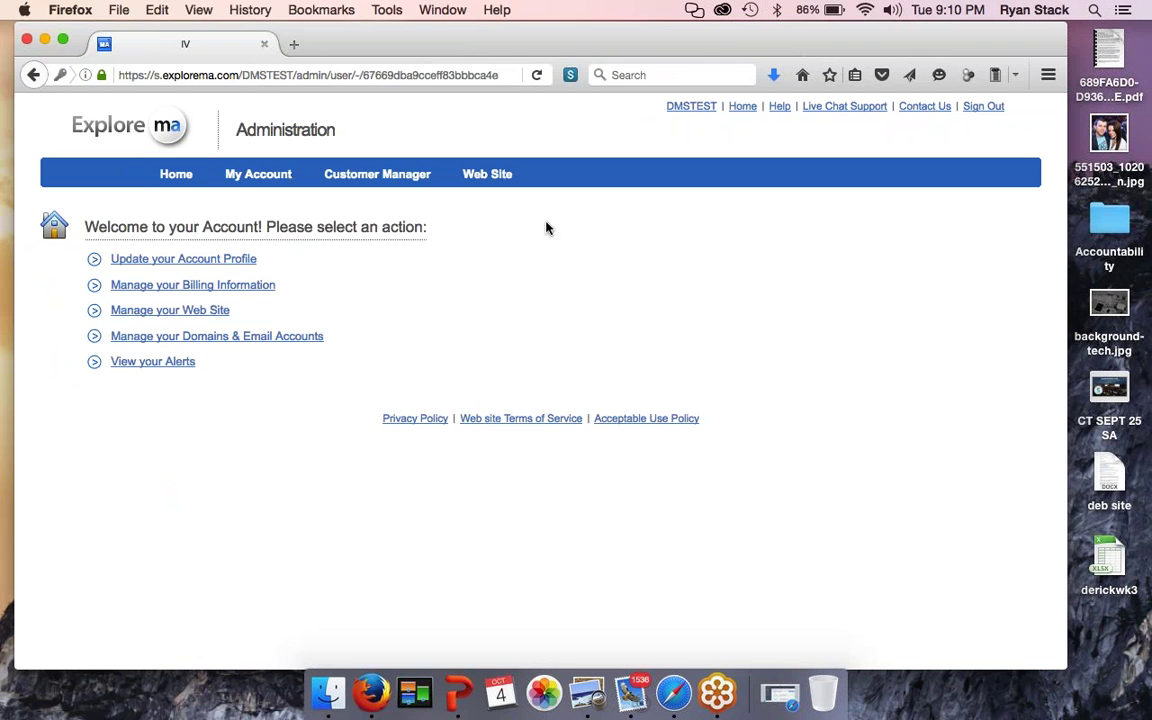
click(170, 310)
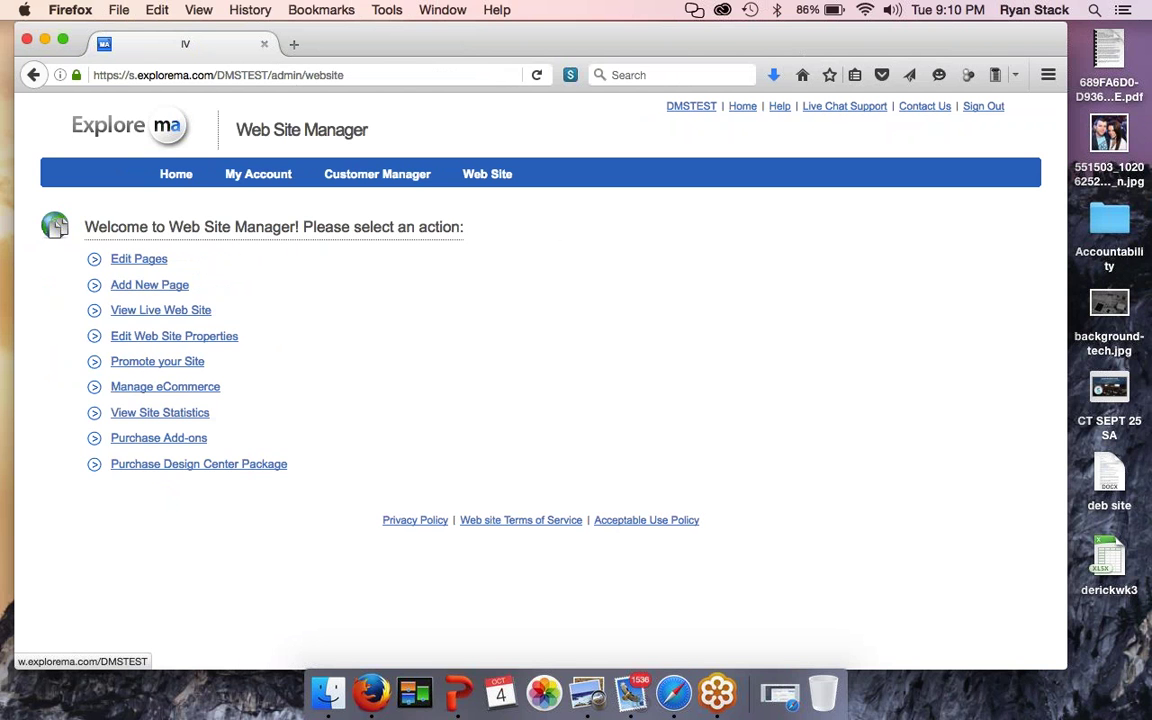
click(148, 261)
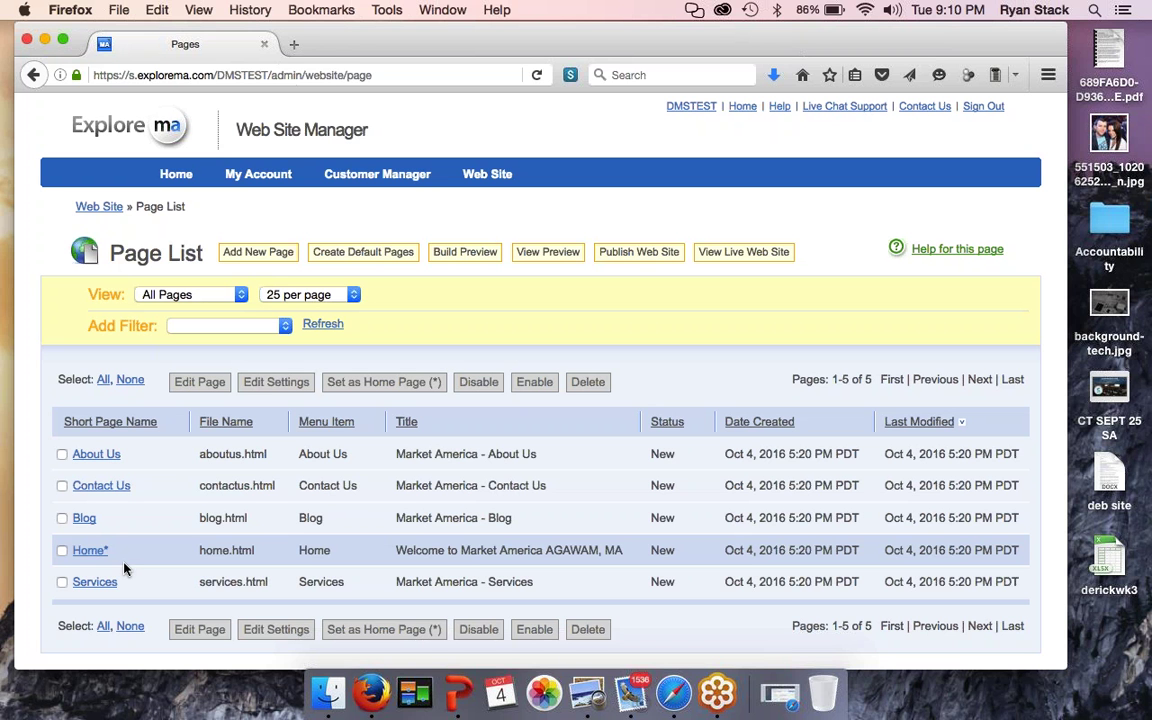
click(90, 551)
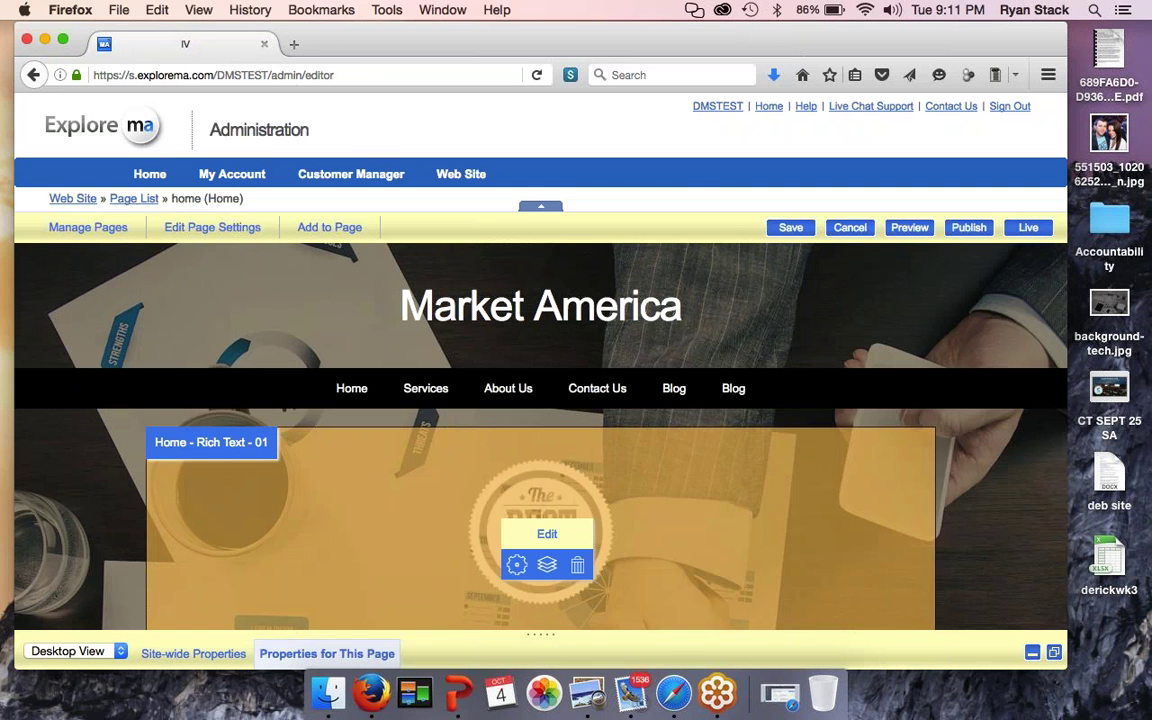
Step: Examine the Home page's sections, from the welcome banner through the services, service plans and testimonials
scroll(548, 540, down, 5)
scroll(540, 436, down, 2)
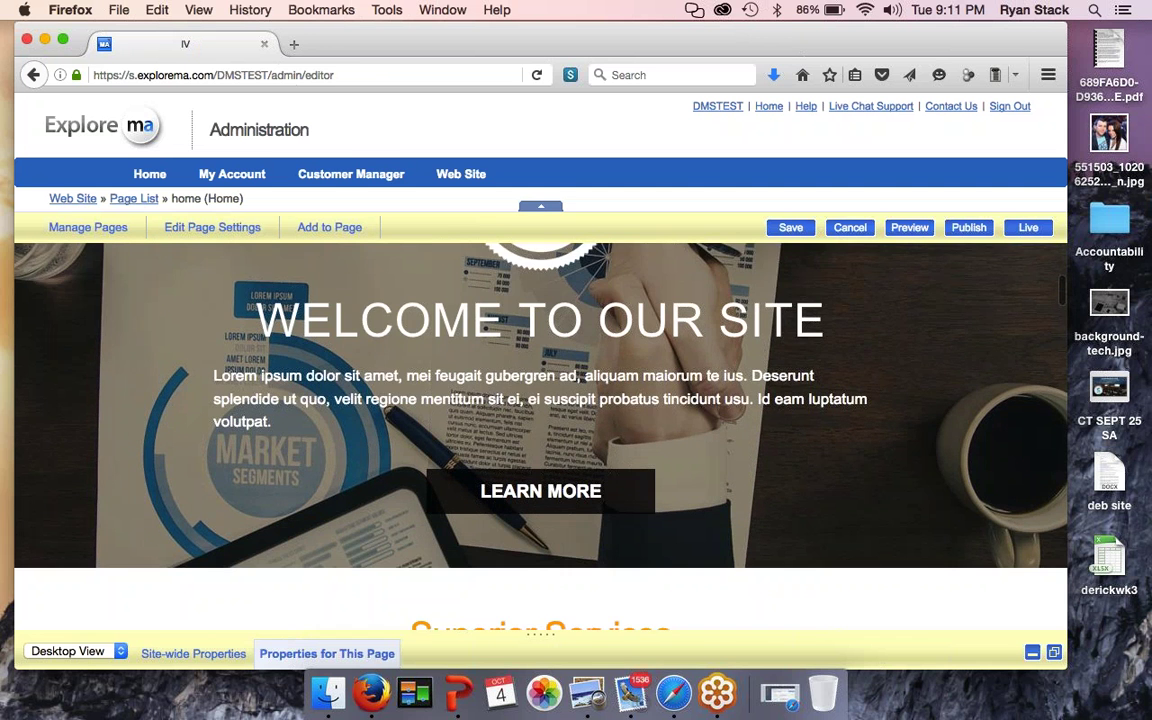
scroll(540, 436, down, 5)
scroll(260, 520, down, 3)
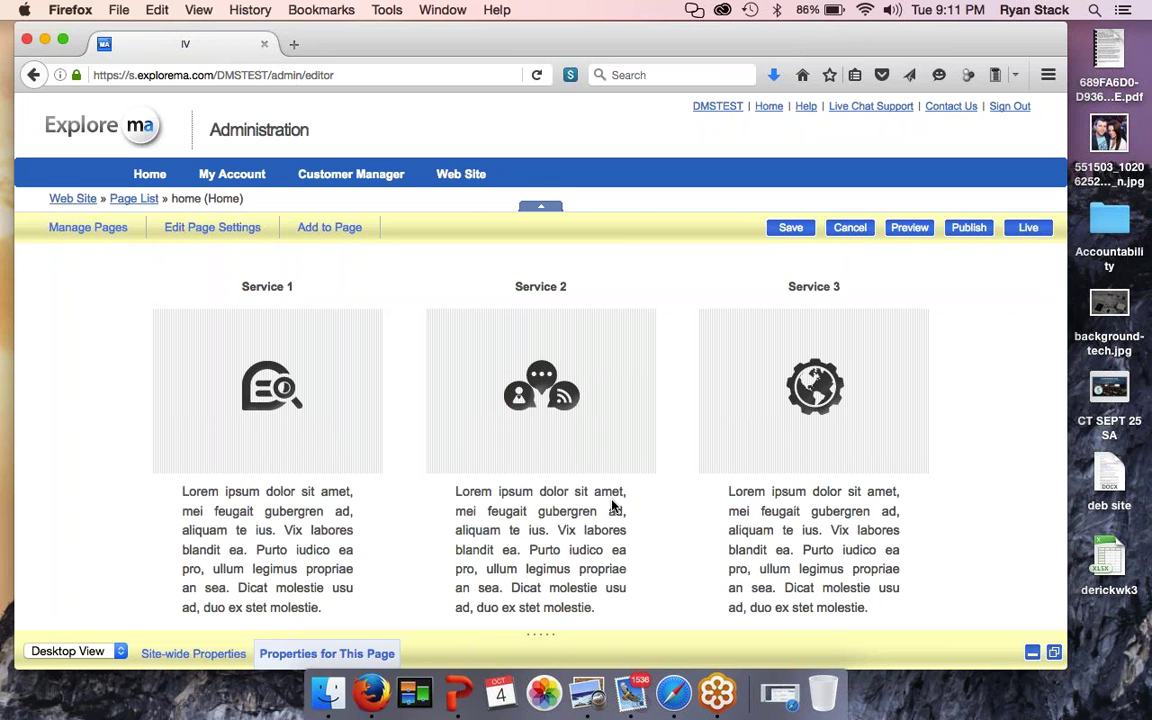
scroll(614, 507, down, 5)
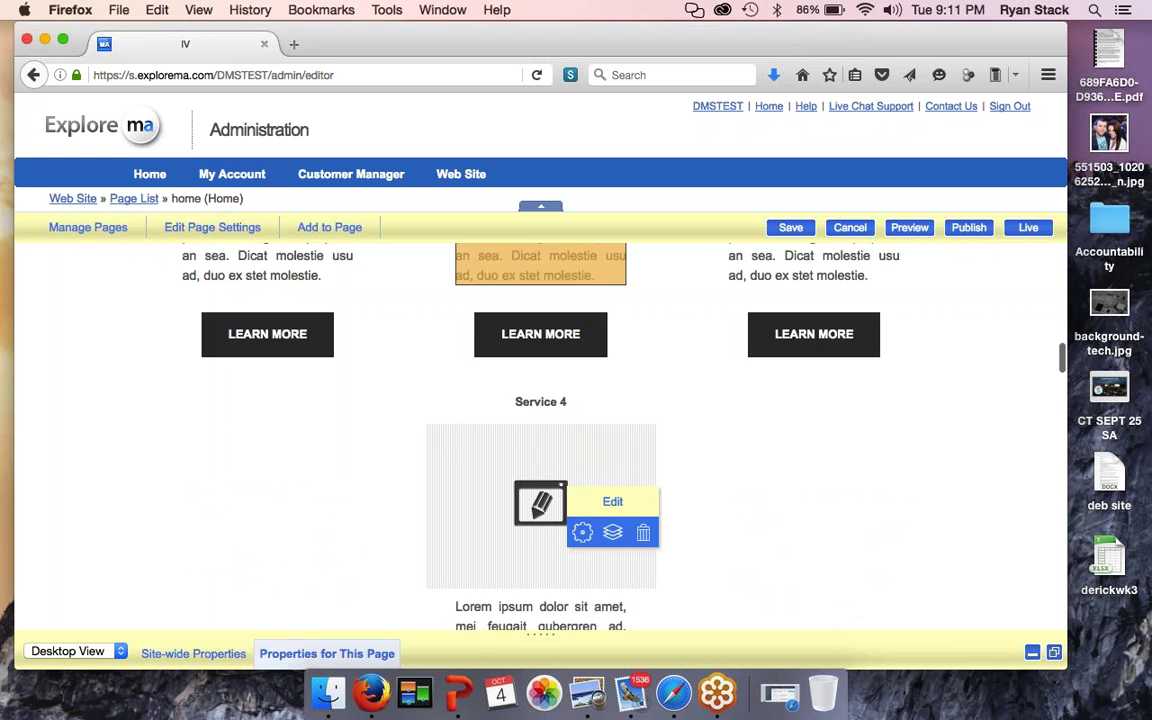
scroll(614, 507, down, 10)
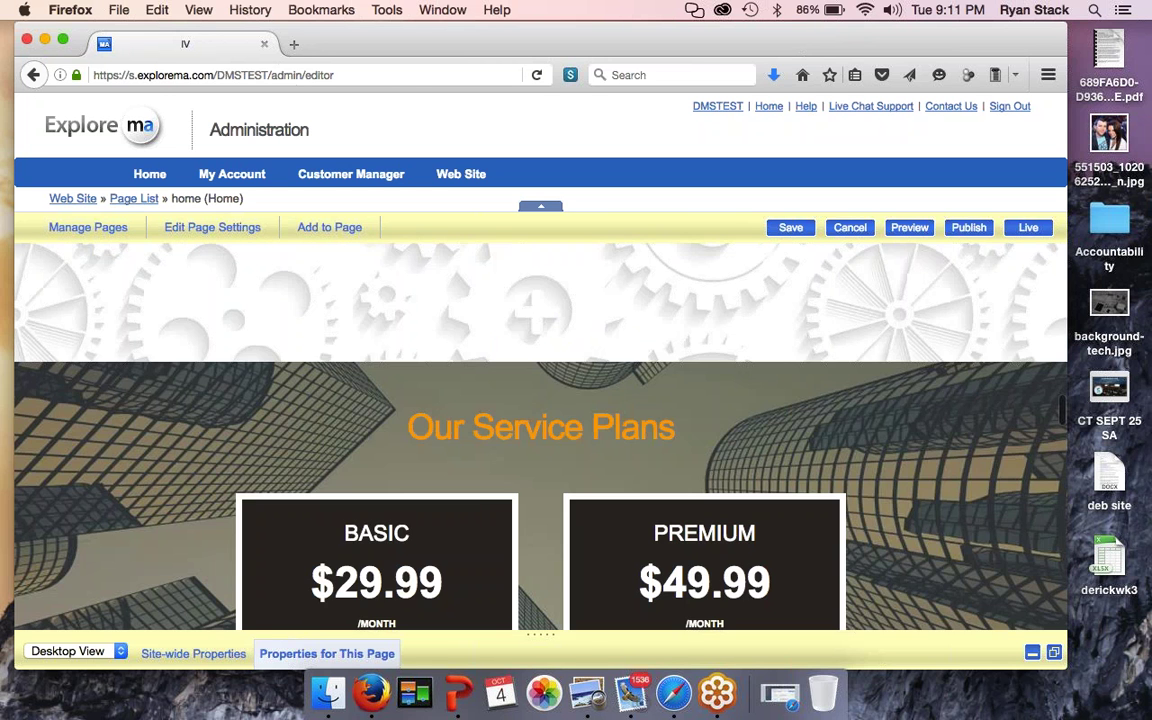
scroll(432, 465, down, 3)
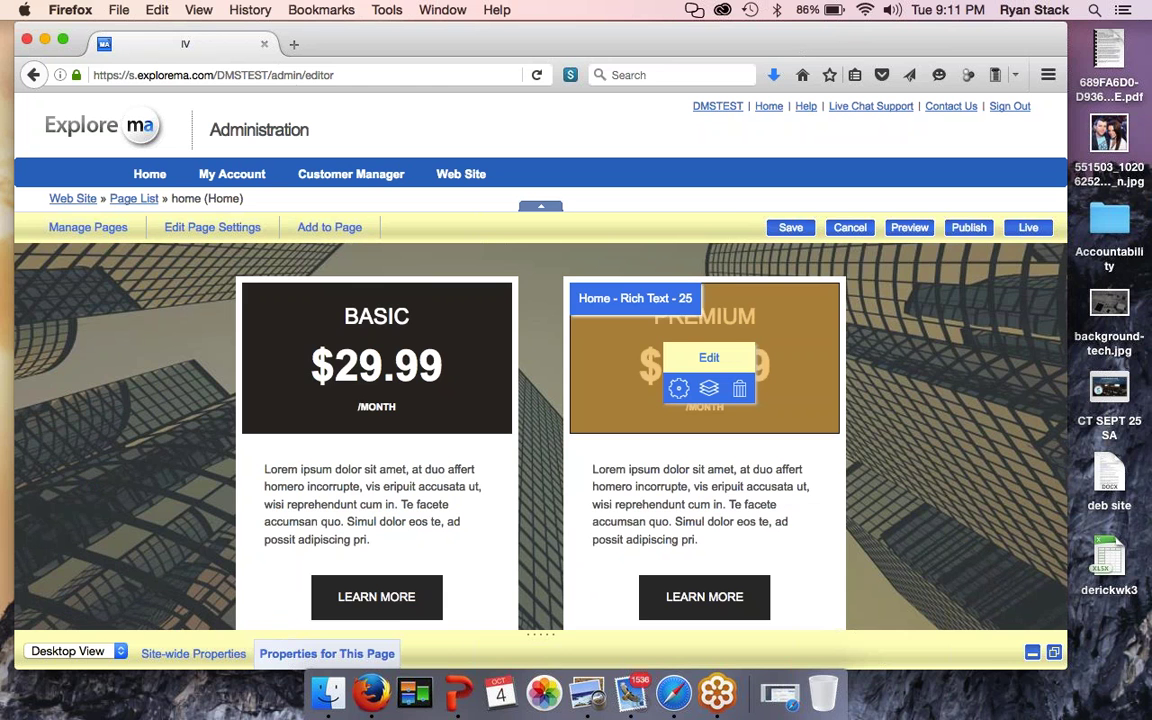
scroll(90, 385, up, 2)
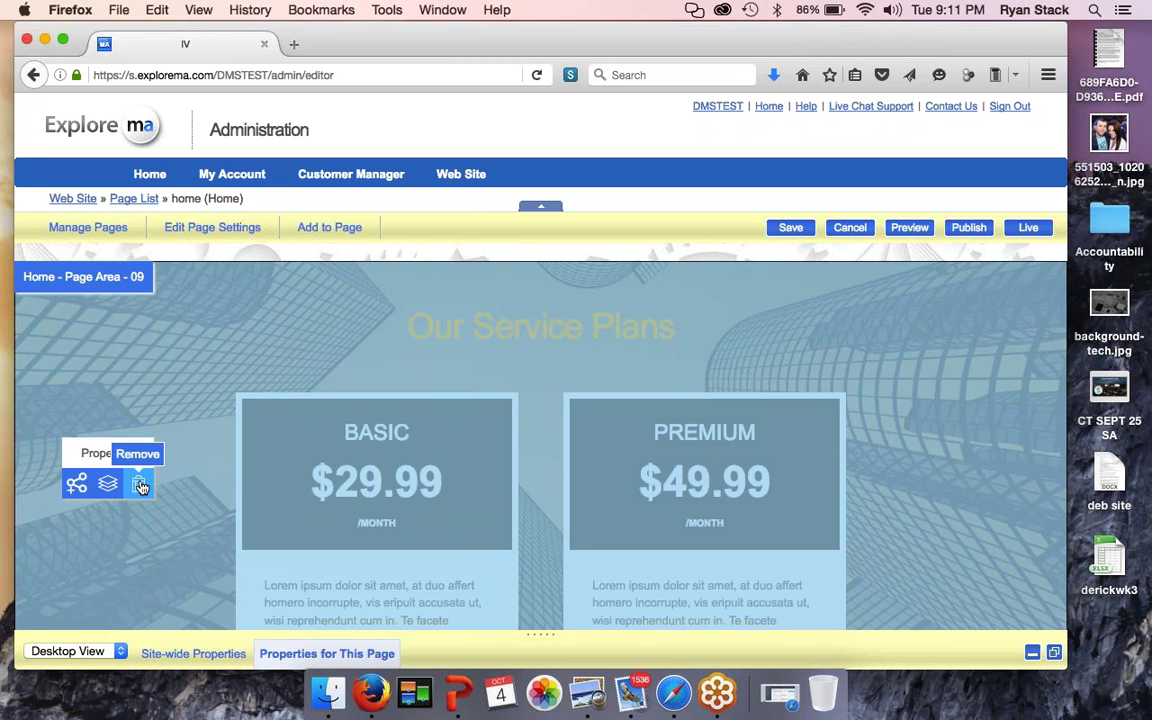
scroll(141, 487, down, 10)
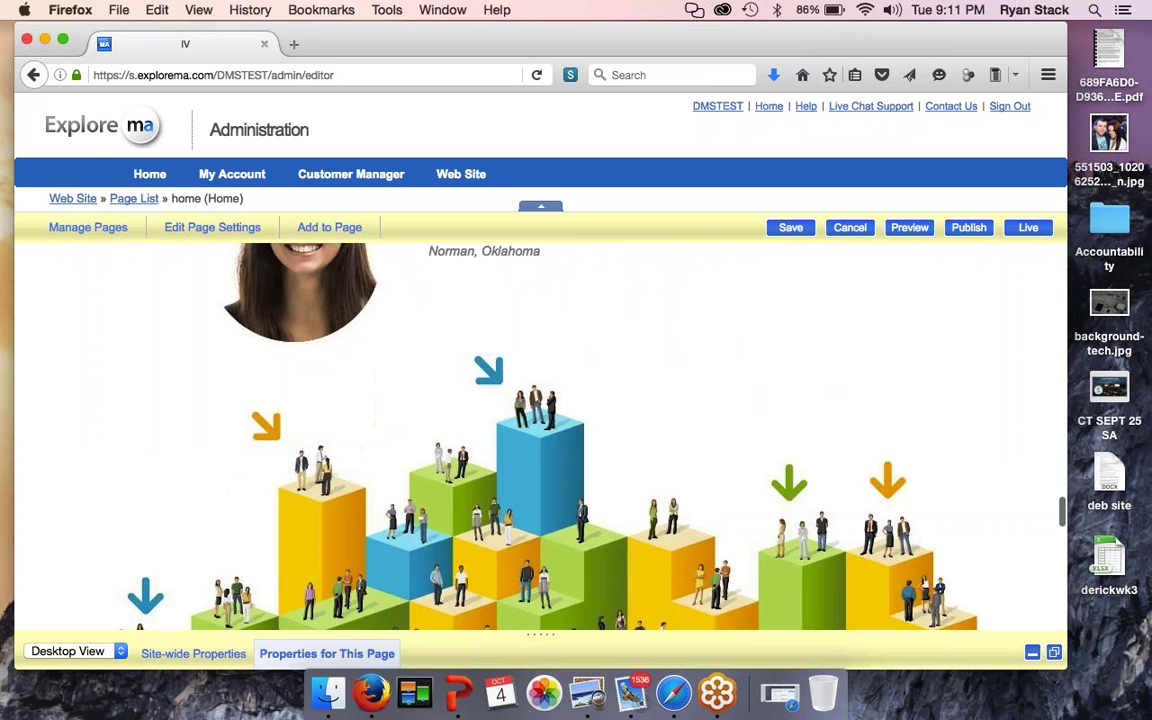
scroll(345, 365, up, 15)
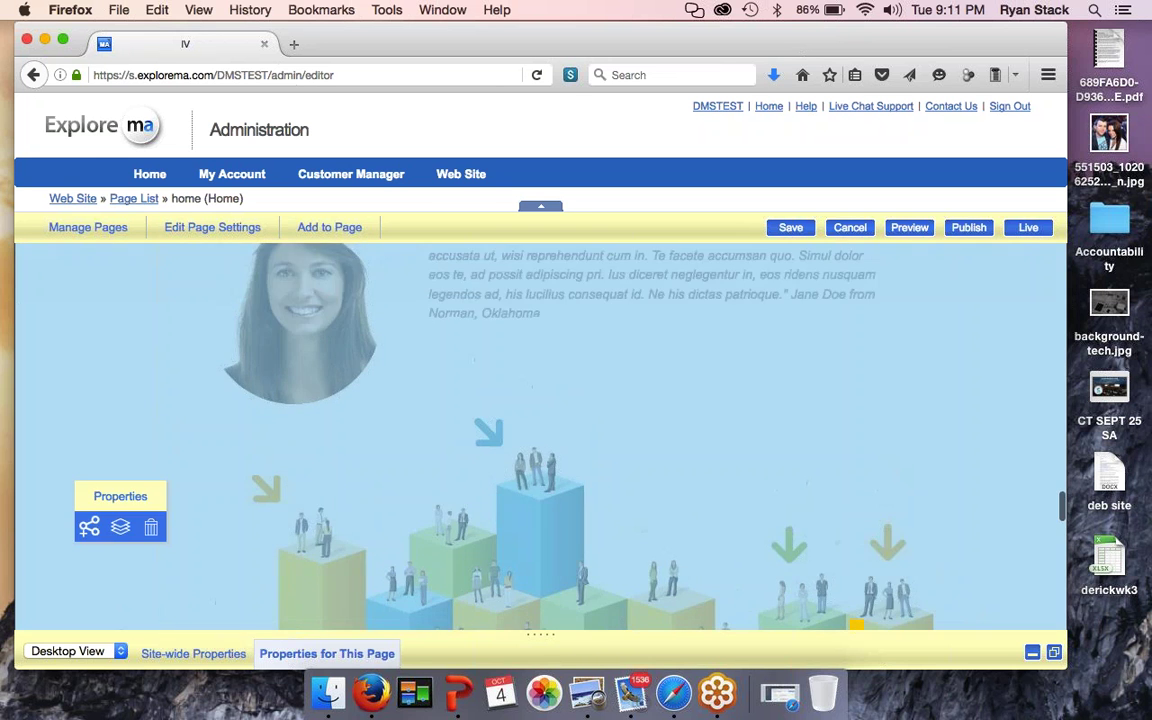
scroll(540, 436, up, 5)
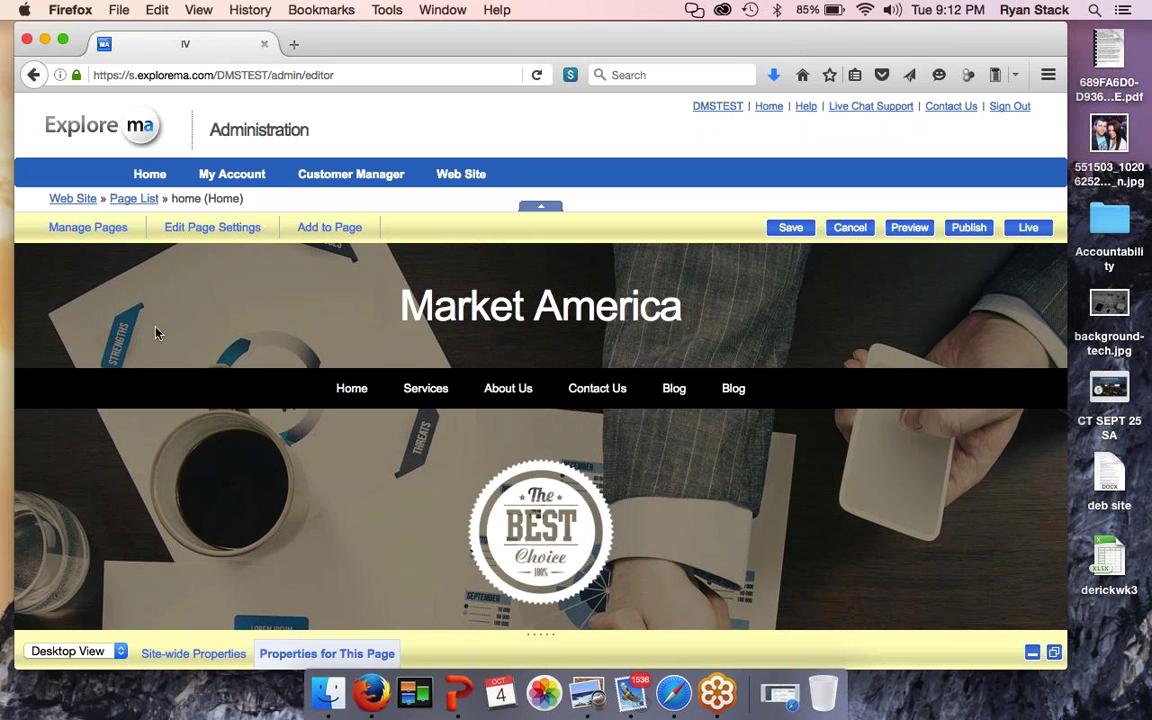
Step: Change the site's design to Blank Menu Mid-Top from the Blank Responsive designs, deleting all pages and widgets
mouse_move(455, 182)
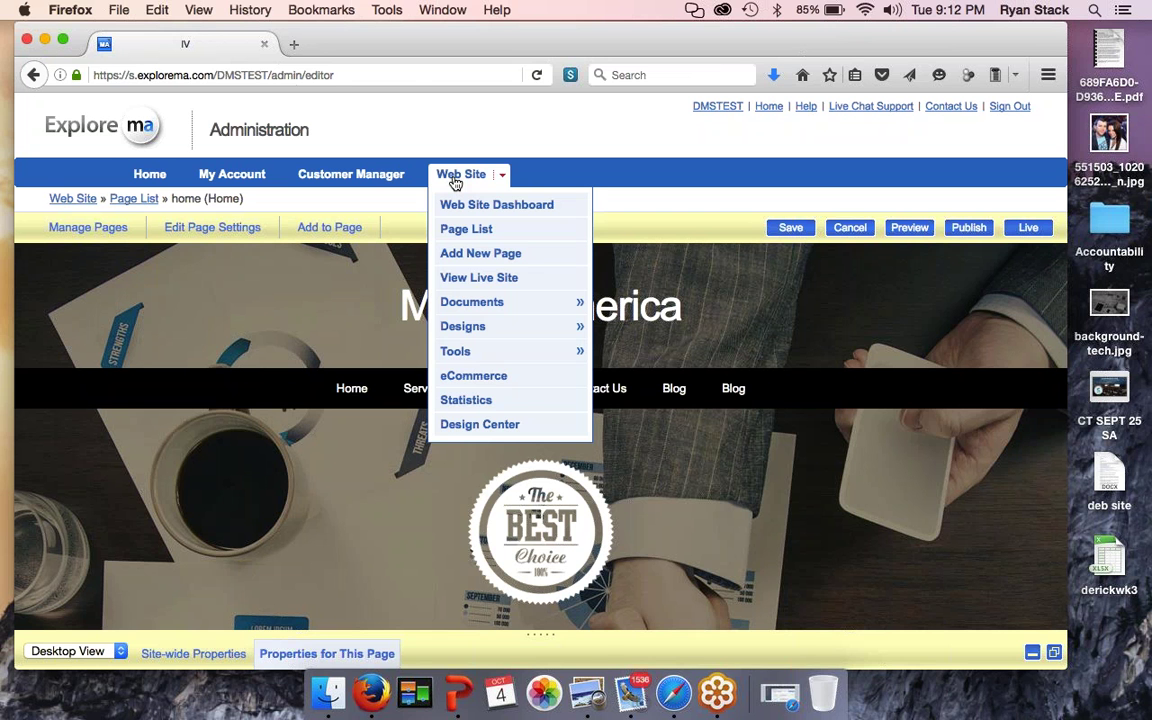
mouse_move(476, 328)
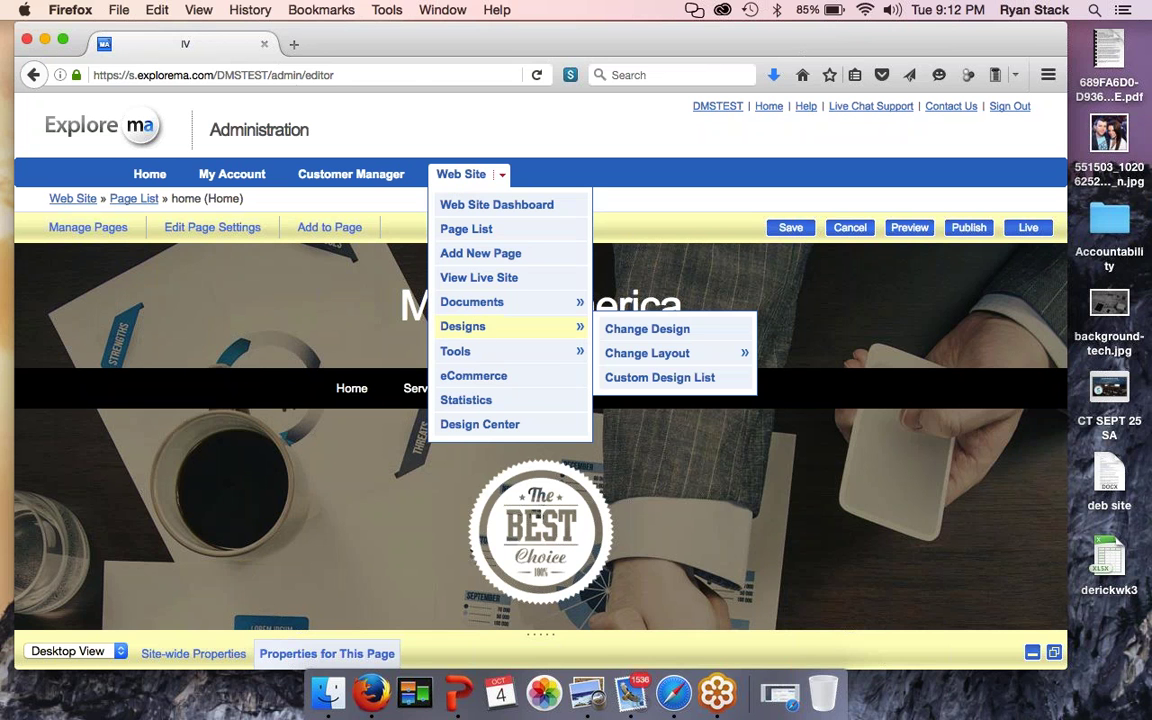
click(619, 336)
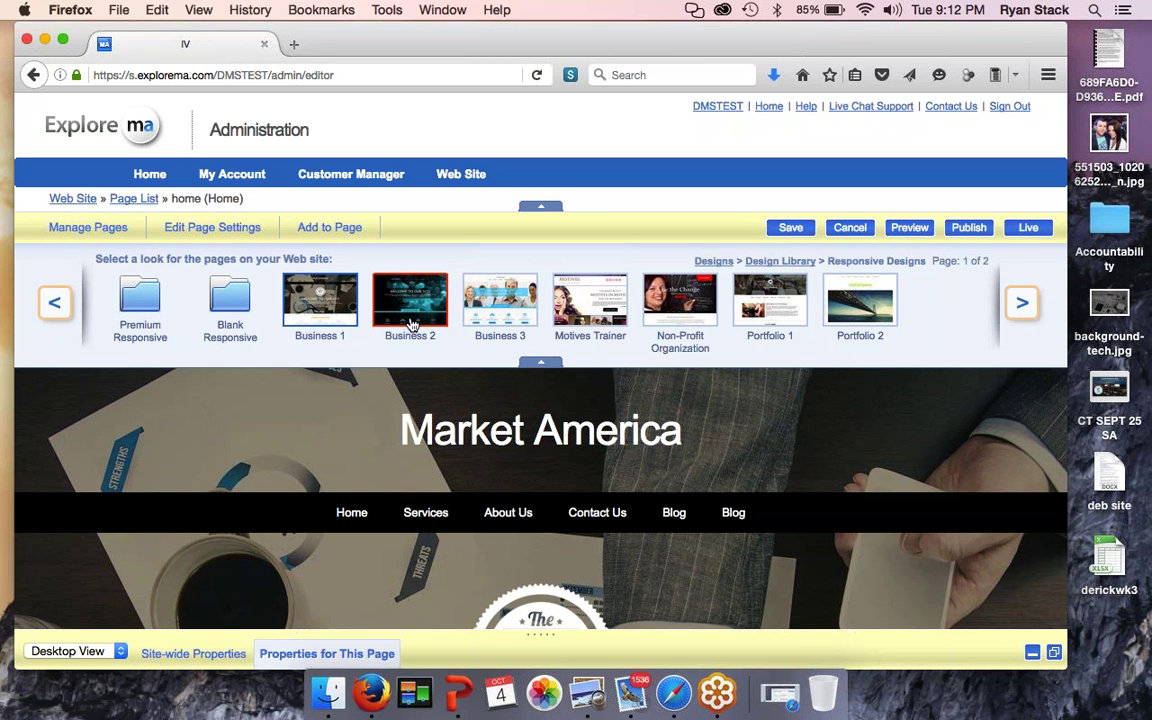
click(215, 290)
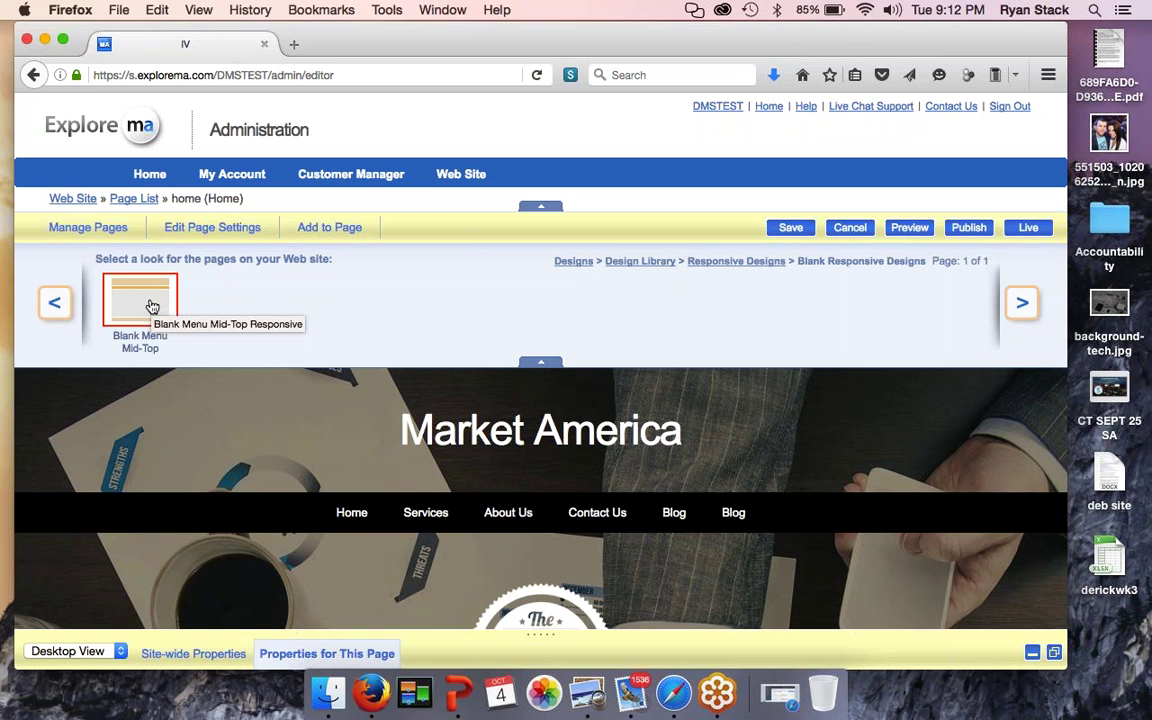
click(152, 306)
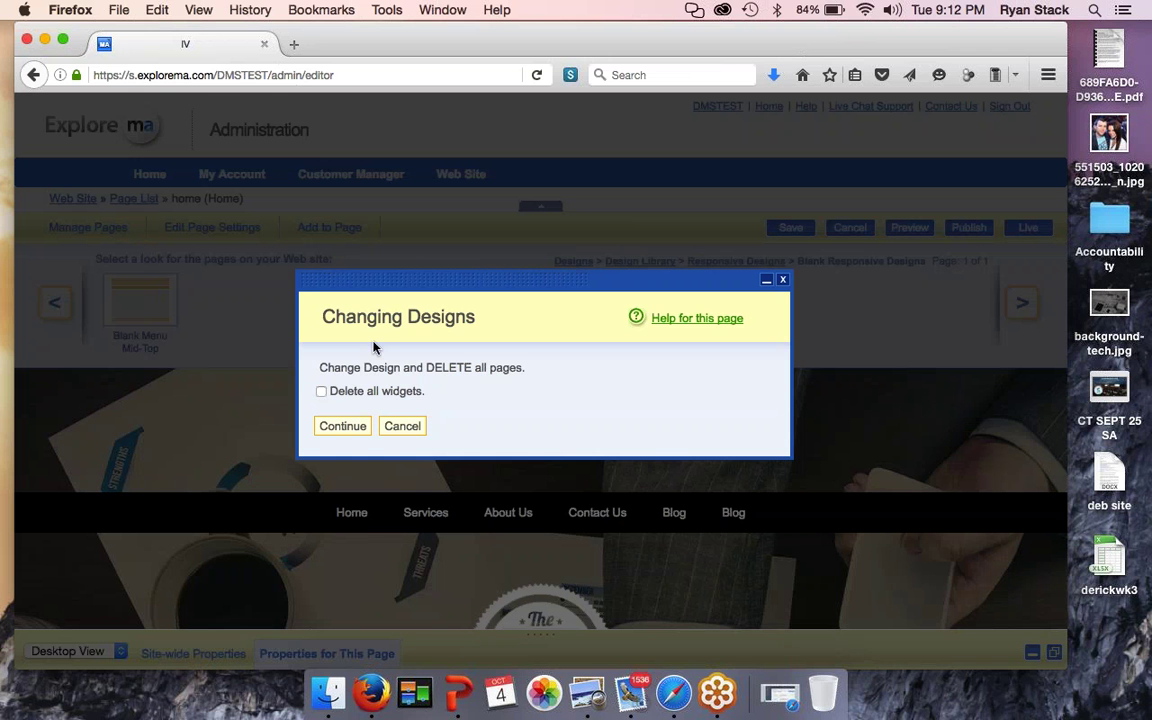
click(321, 392)
click(340, 427)
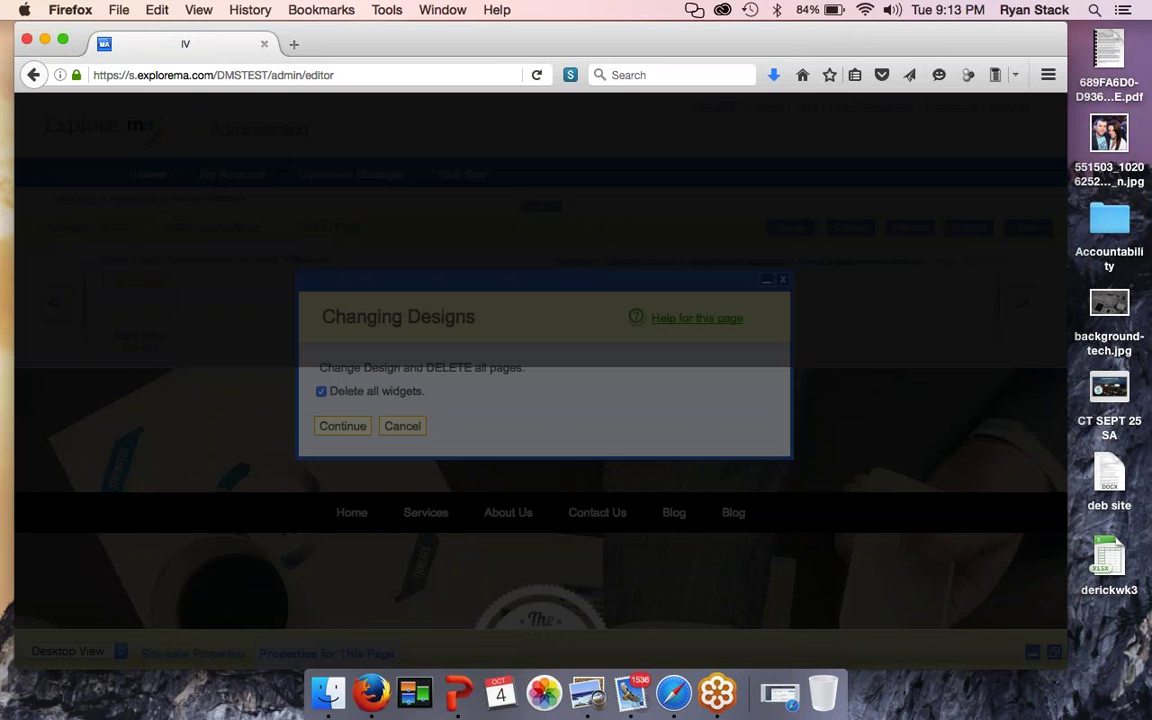
click(336, 424)
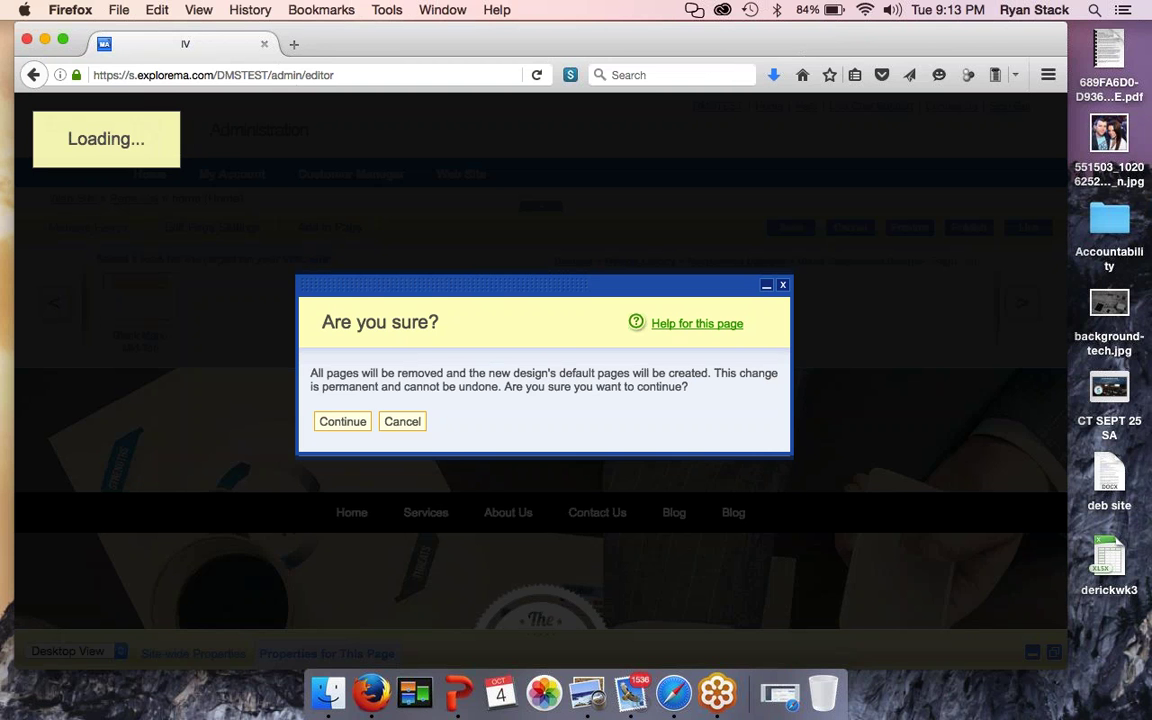
click(865, 11)
key(Escape)
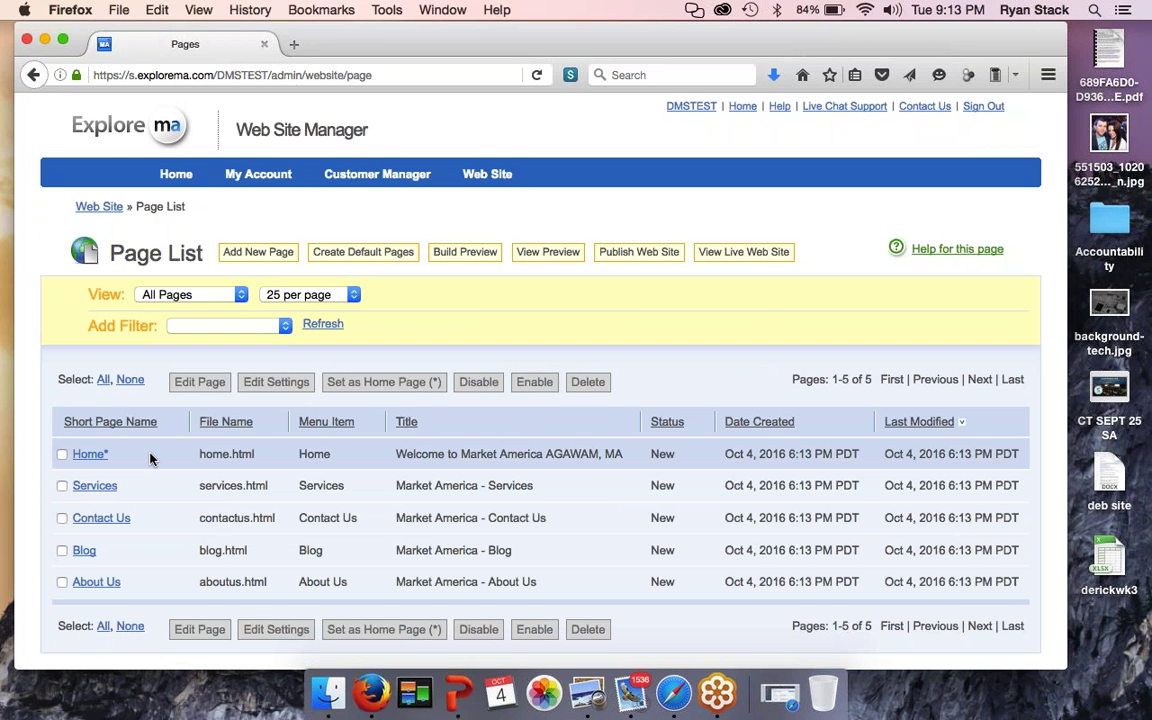
Step: Open the Home page for editing and replace its header title text with "MY AWESOME BIZ.com"
click(150, 458)
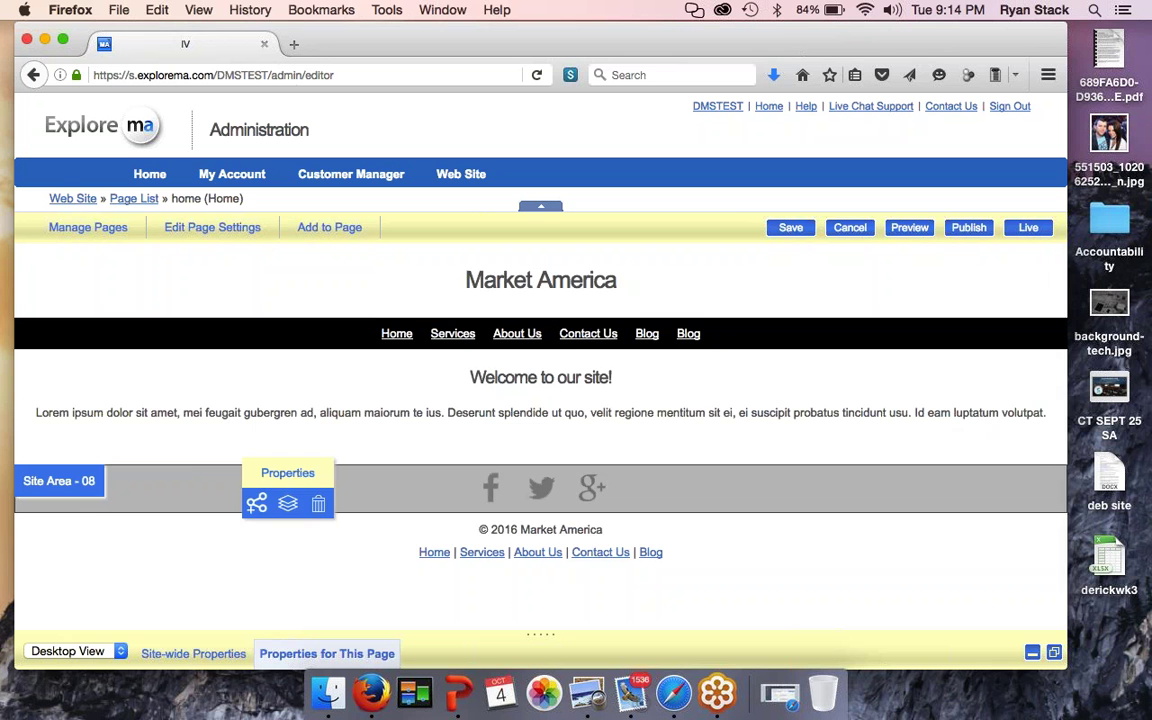
mouse_move(108, 440)
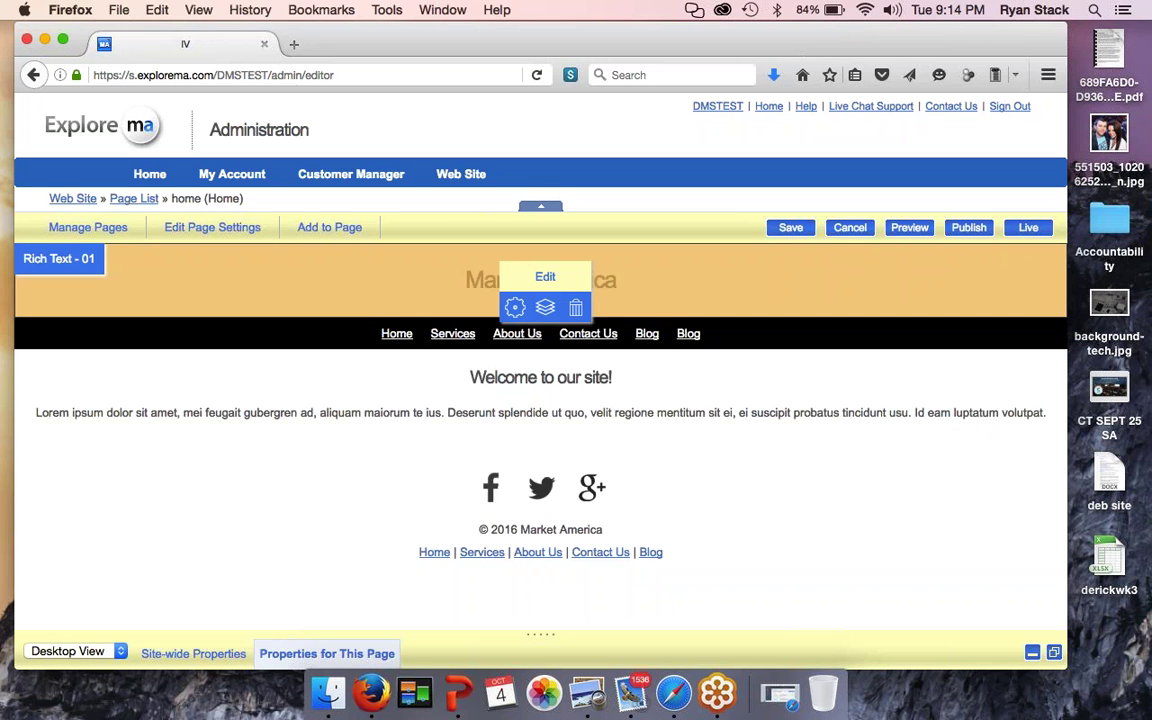
click(537, 261)
drag(465, 283, 626, 291)
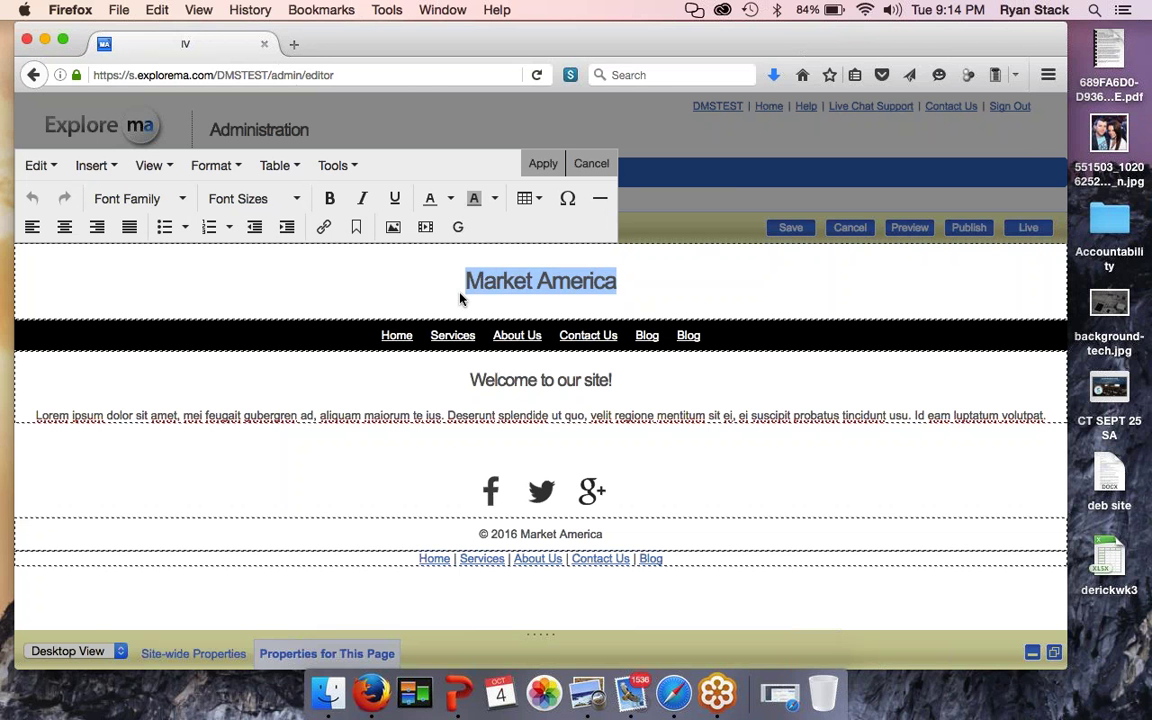
text(MY)
key(BackSpace)
key(BackSpace)
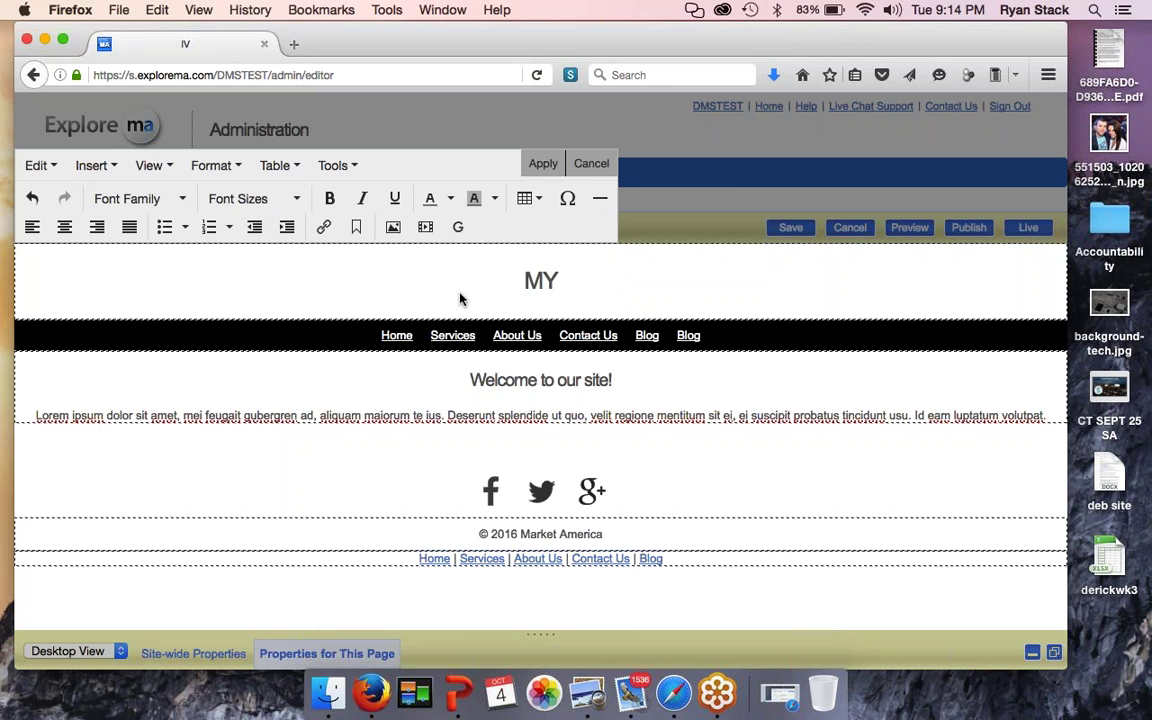
text(Y A)
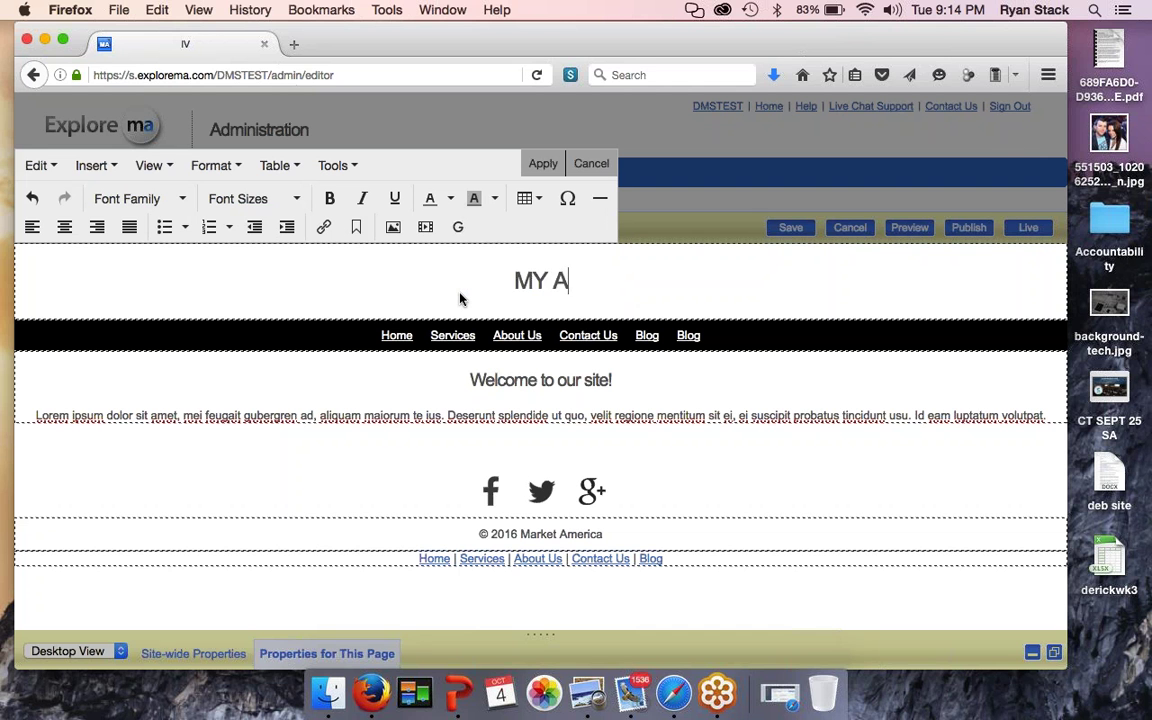
text(WESOME BIZ.com)
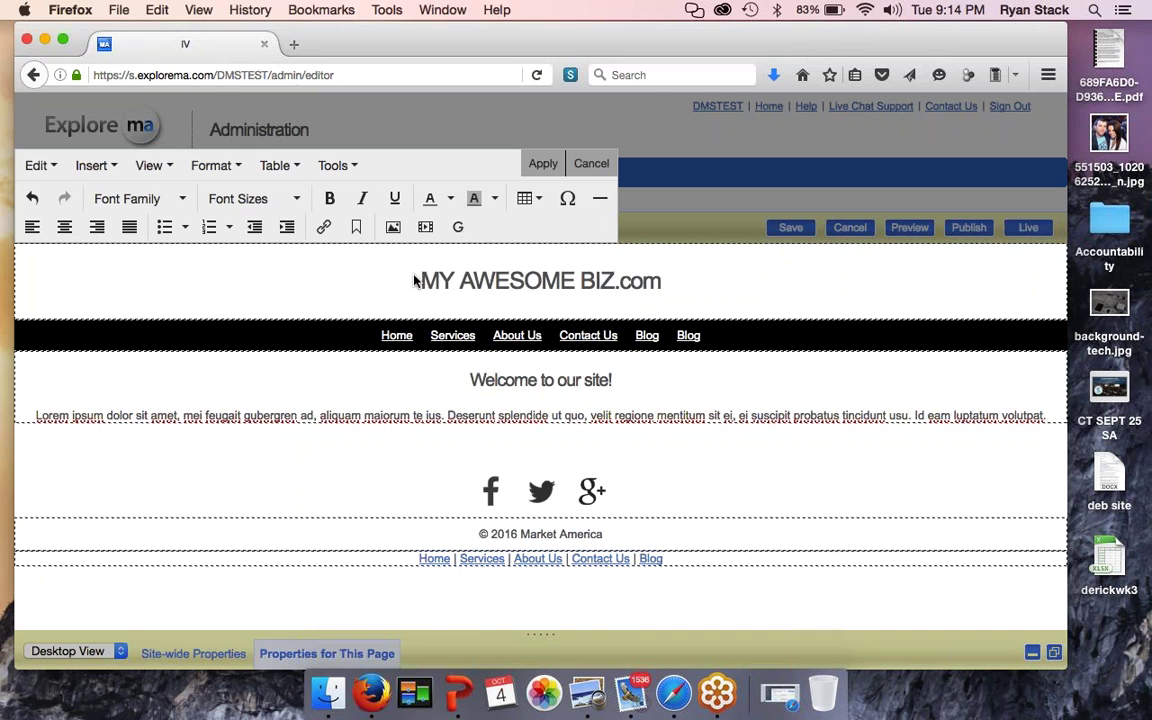
Step: Format the header title text "MY AWESOME BIZ.com" as 14pt bold
drag(418, 281, 658, 283)
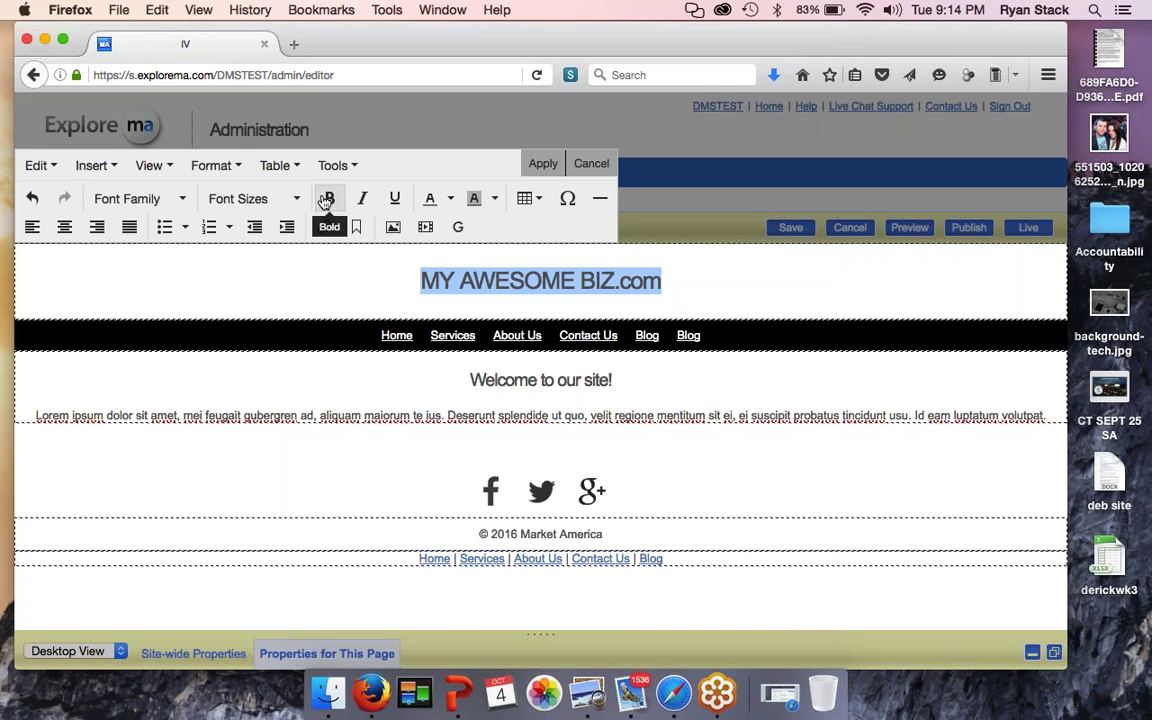
click(294, 196)
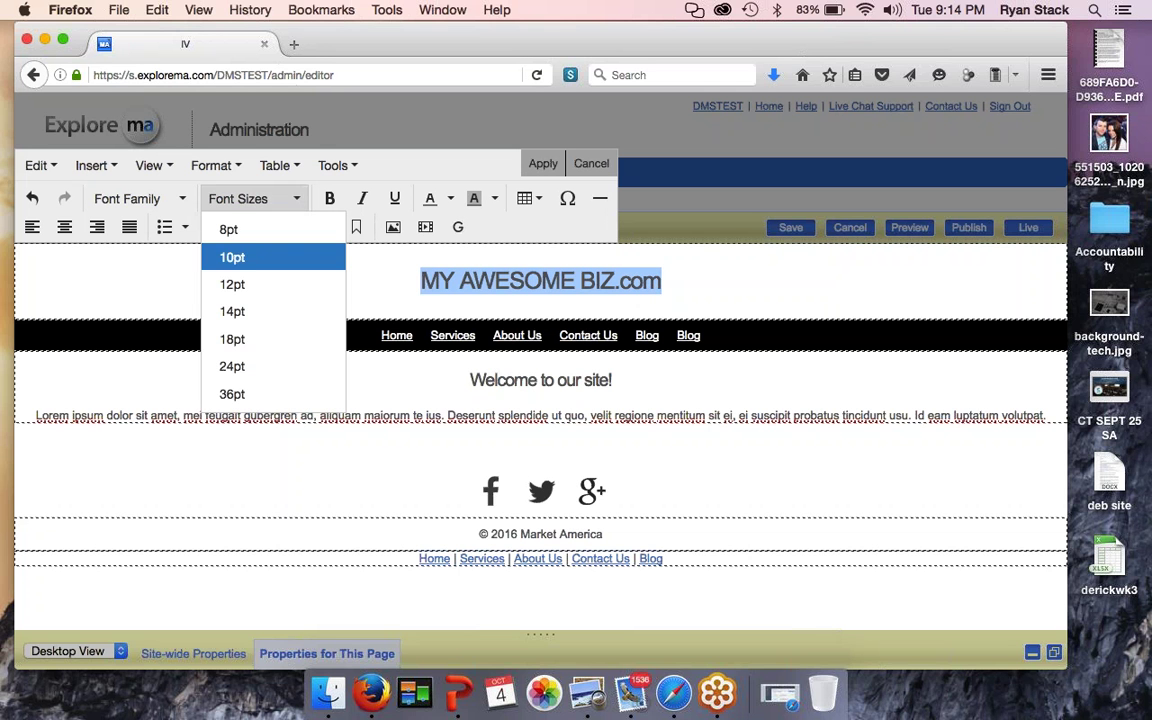
click(259, 314)
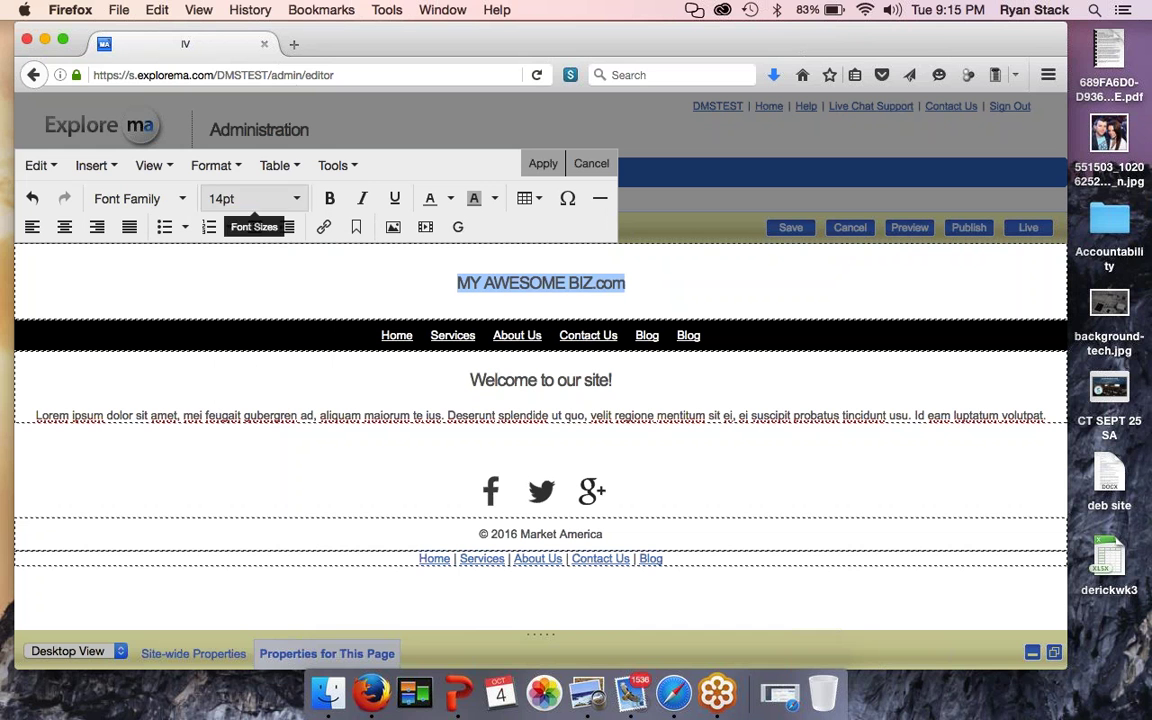
click(329, 198)
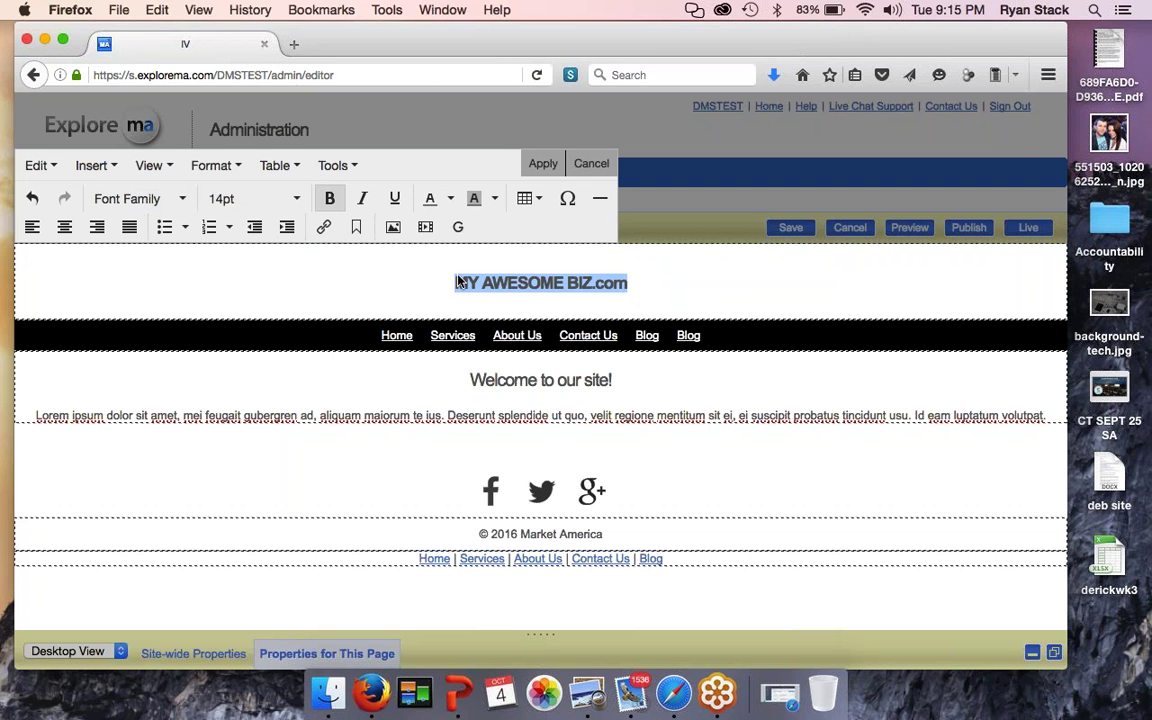
Step: Give the header title text a custom near-black color
click(450, 198)
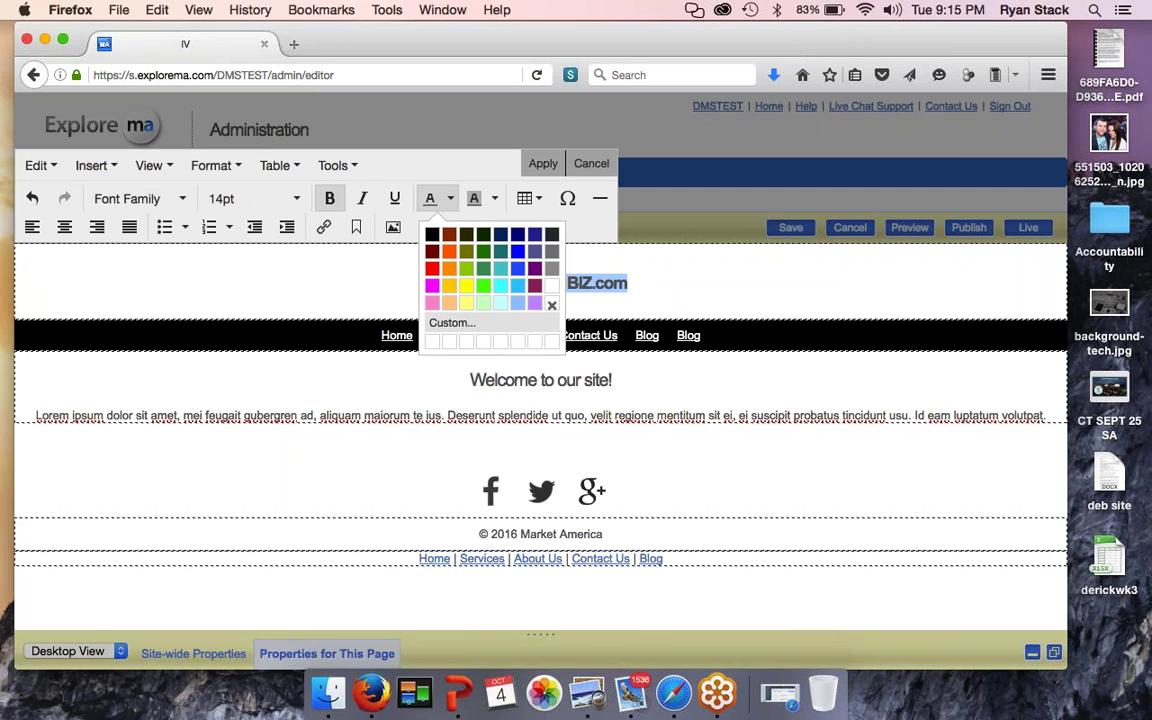
click(452, 322)
click(431, 395)
drag(406, 406, 382, 453)
click(615, 503)
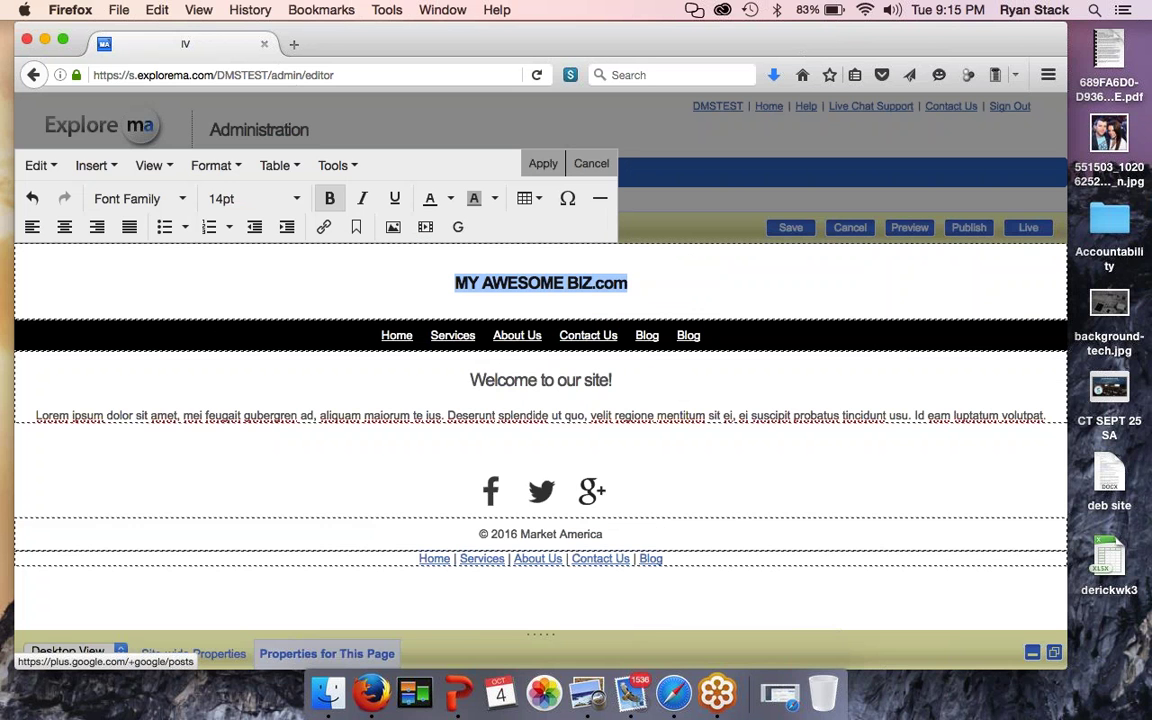
Step: Set the header title's text to the custom dark gray 383838 and apply the text edits
click(450, 198)
click(452, 322)
drag(422, 386, 381, 431)
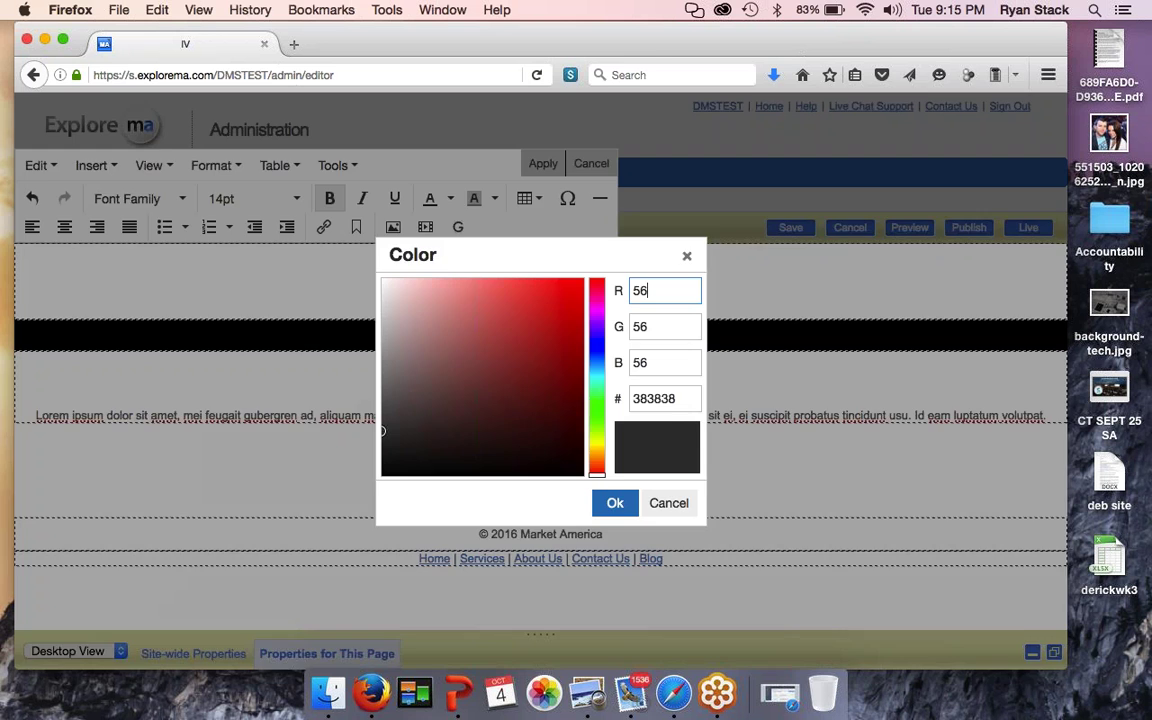
key(Return)
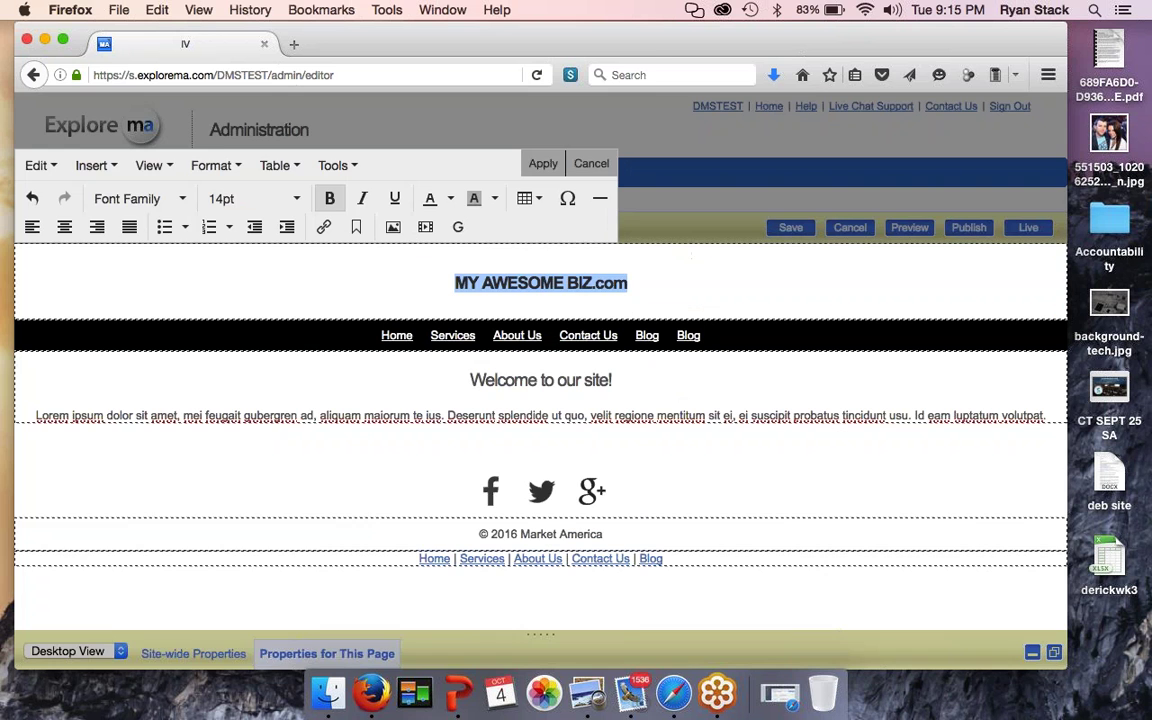
click(540, 165)
Step: Open the header's properties and set the Header Site Area's background color to light gray DEDEDE
mouse_move(297, 283)
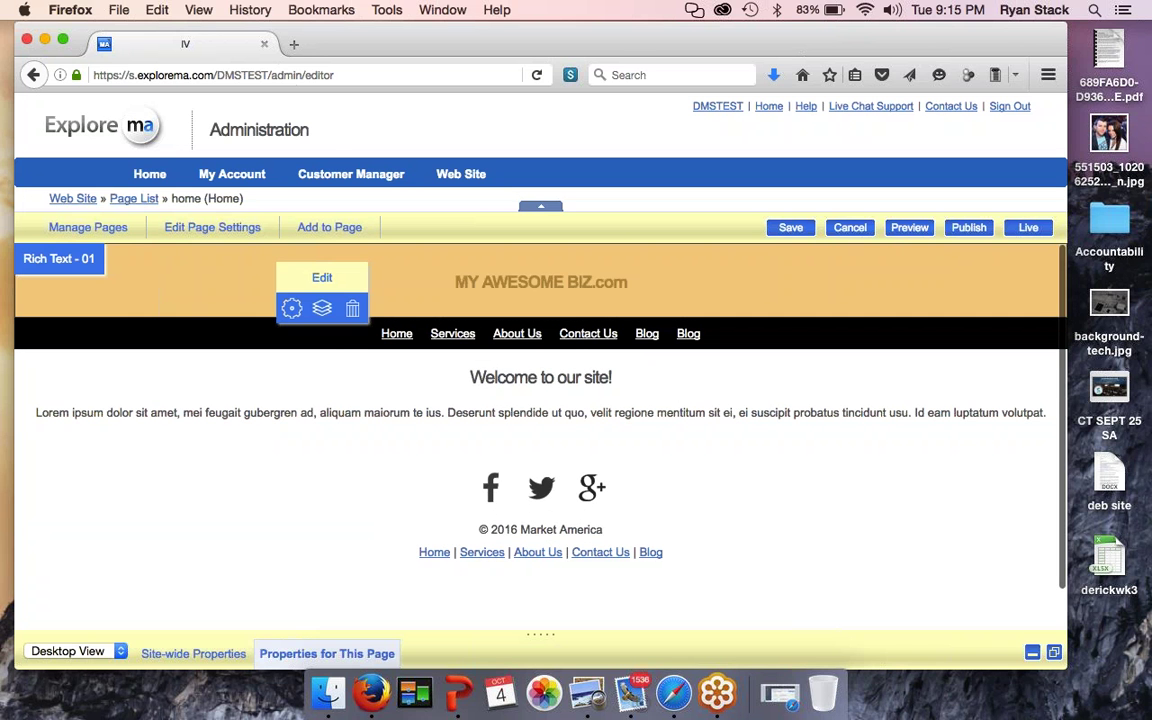
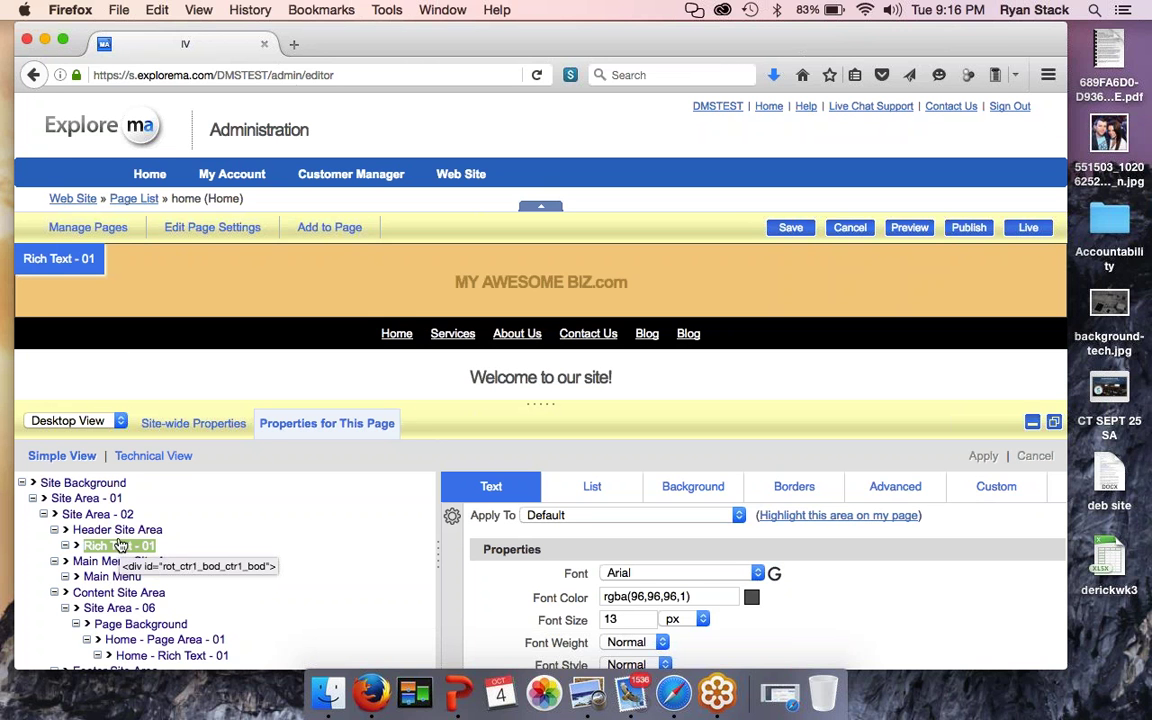
click(119, 531)
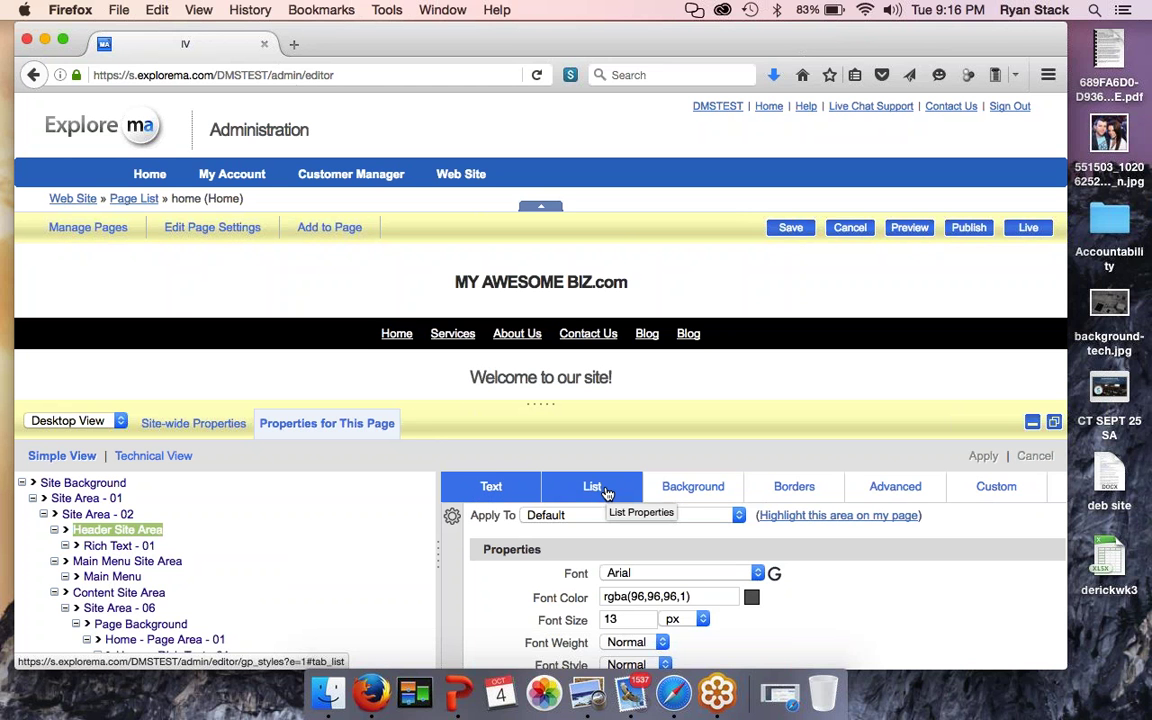
click(690, 491)
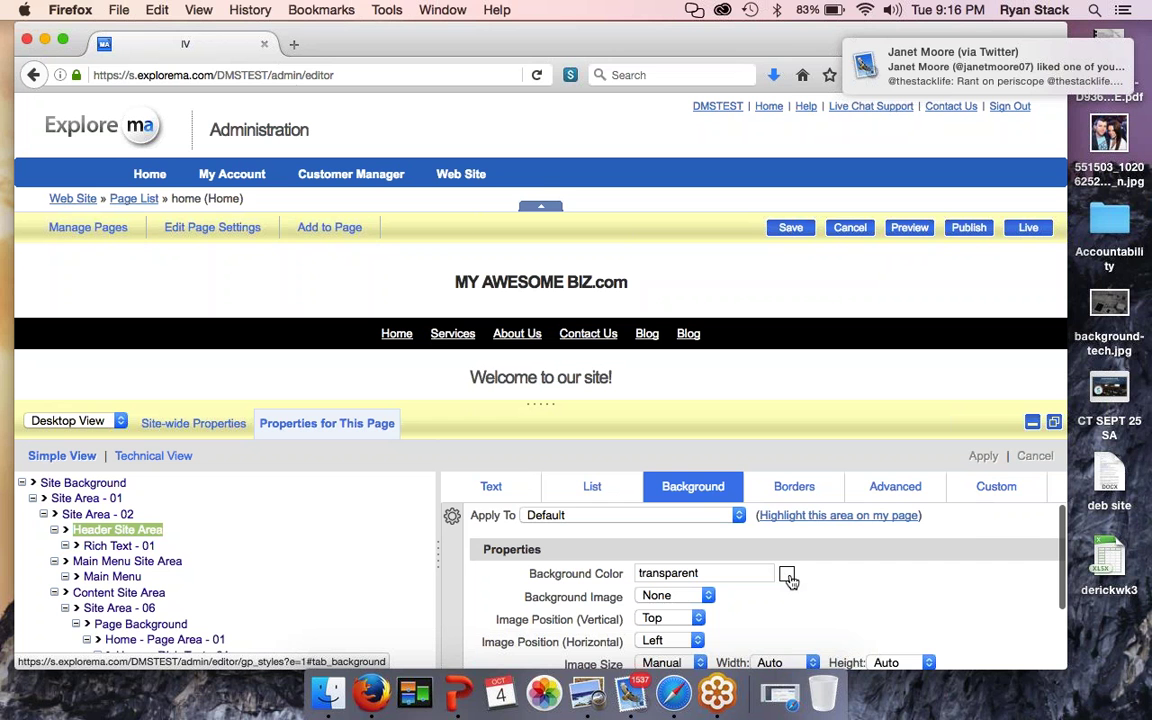
click(789, 578)
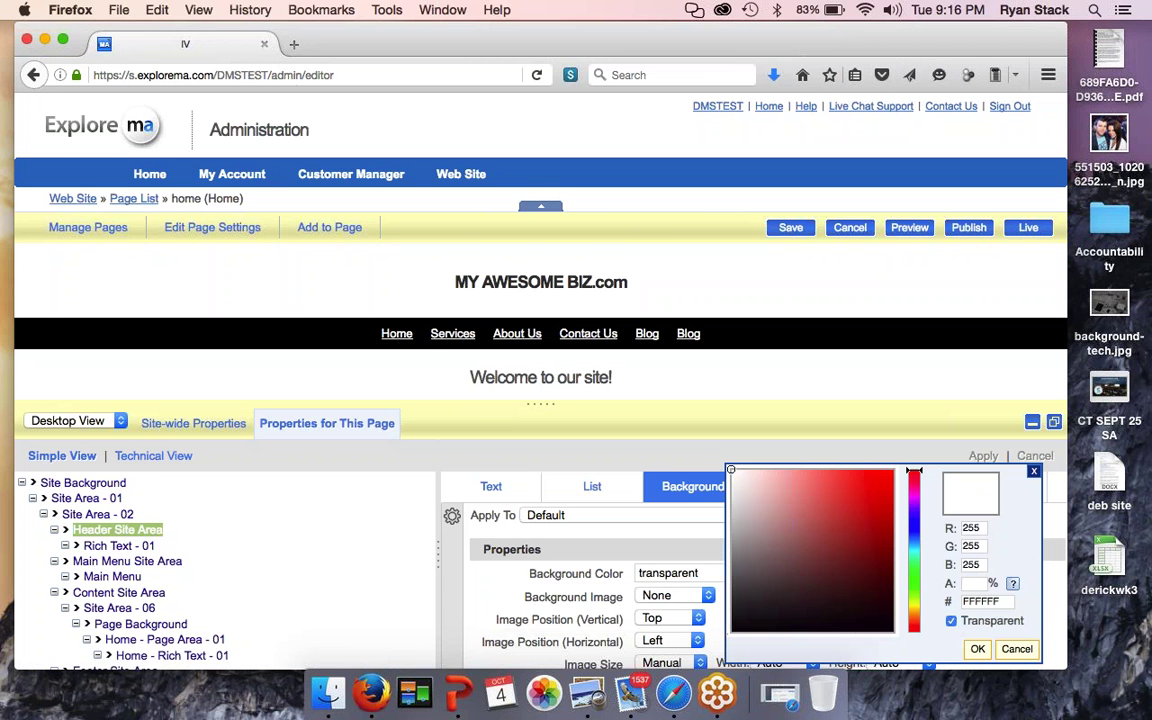
click(755, 522)
drag(755, 527, 708, 496)
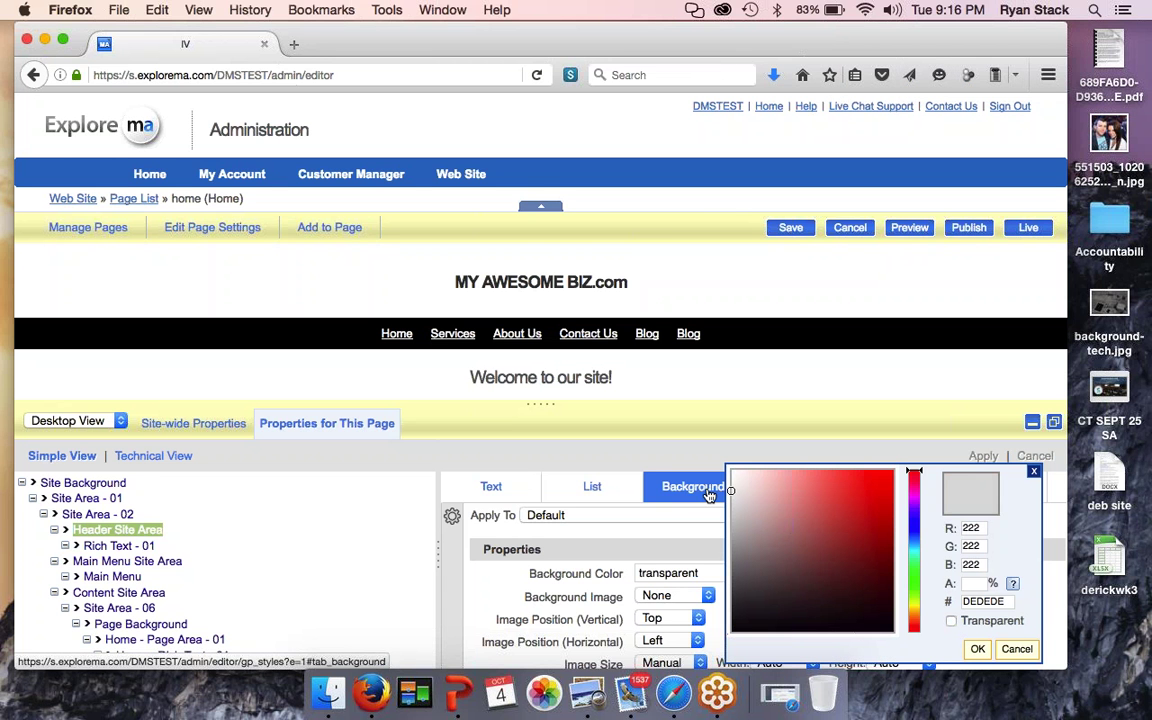
click(976, 649)
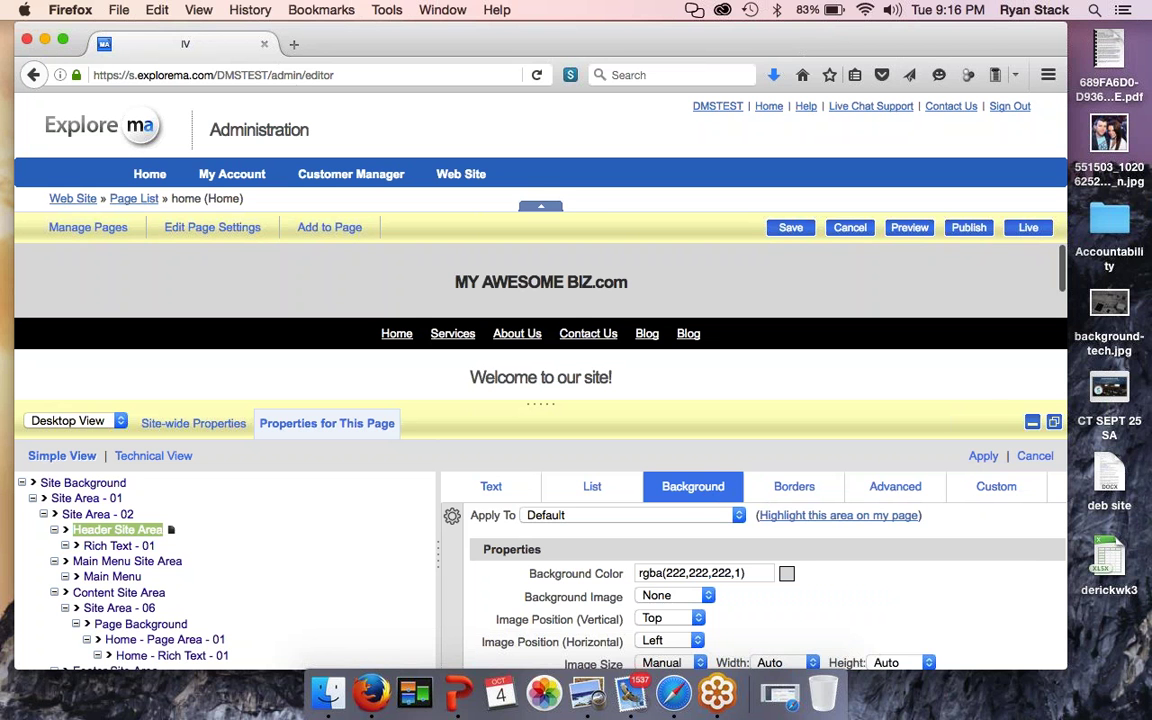
Step: Change the Header Site Area's background color to white FFFFFF
click(787, 573)
drag(787, 573, 731, 470)
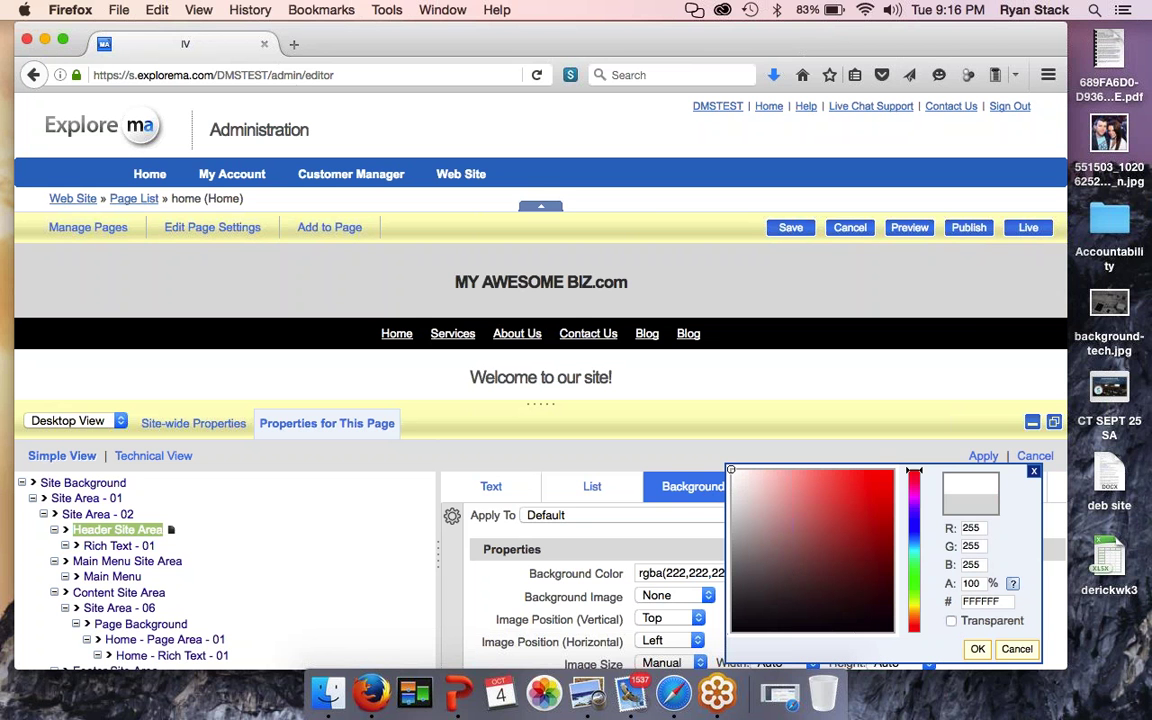
click(727, 466)
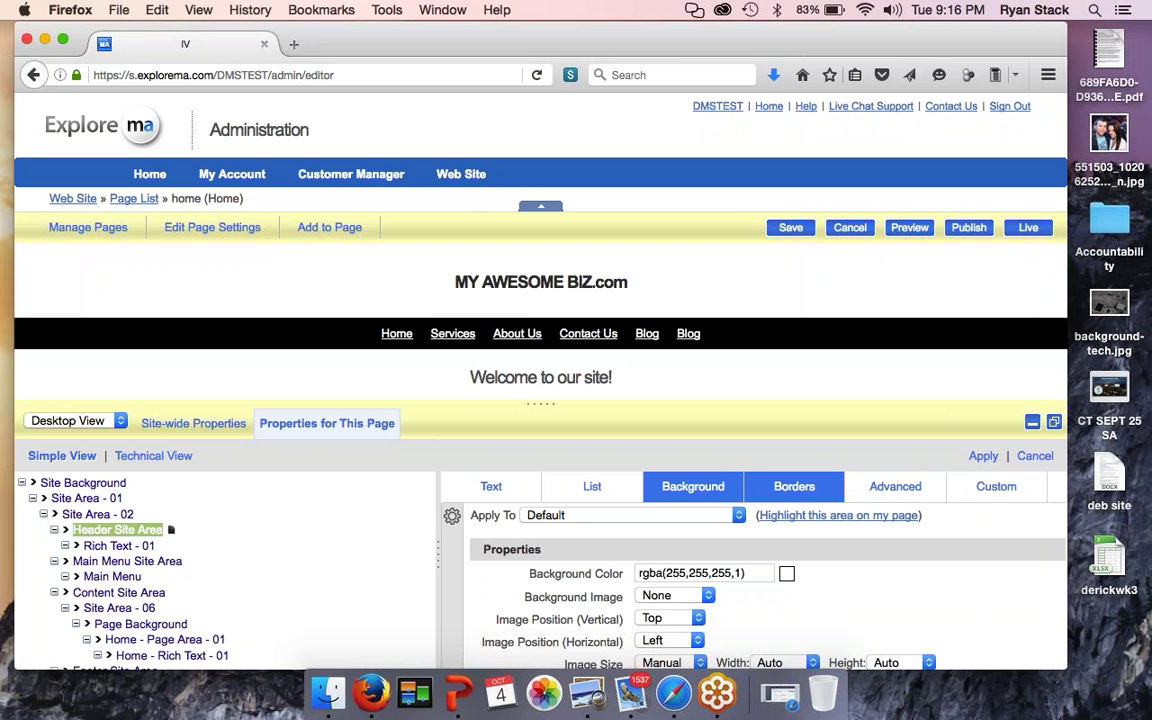
Step: Switch the Header Site Area's height to Manual in its advanced properties, trying 30 px and settling on 60 px
click(794, 490)
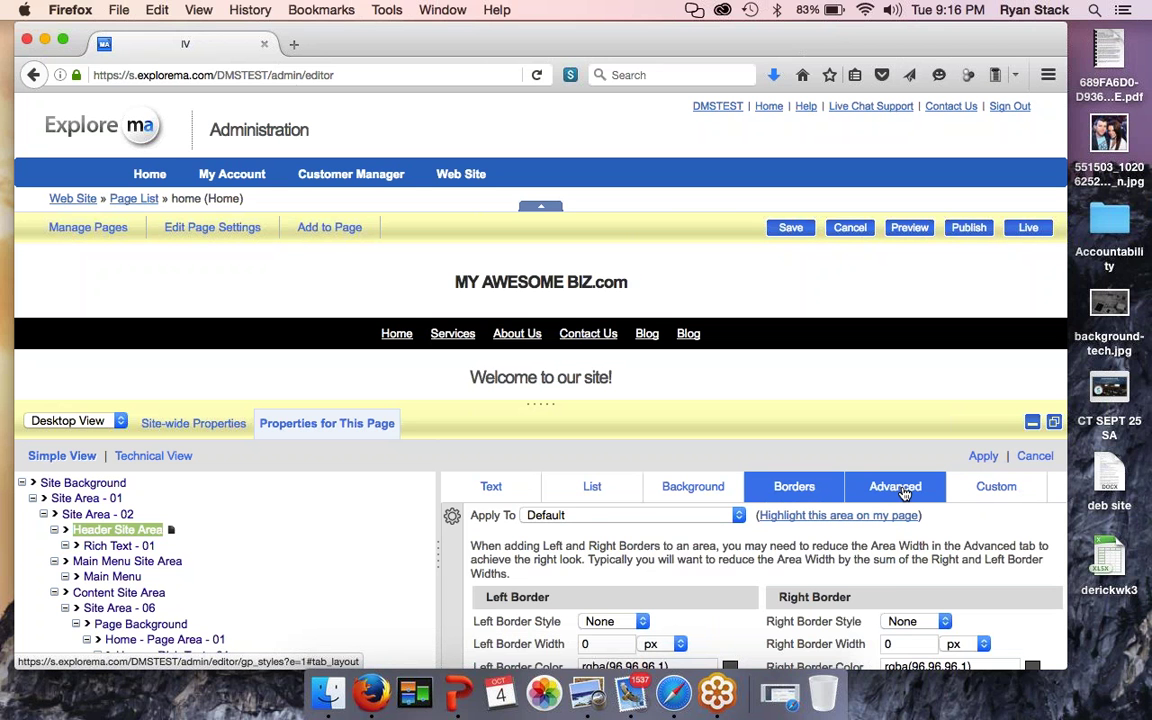
click(900, 488)
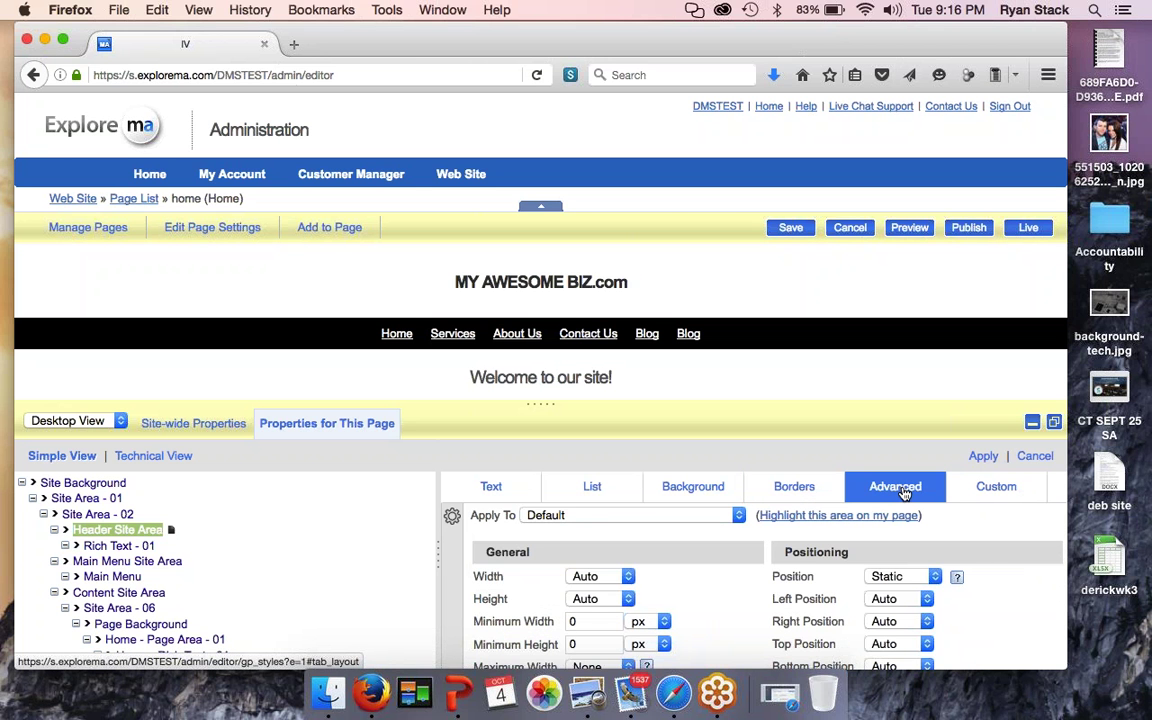
scroll(707, 618, down, 5)
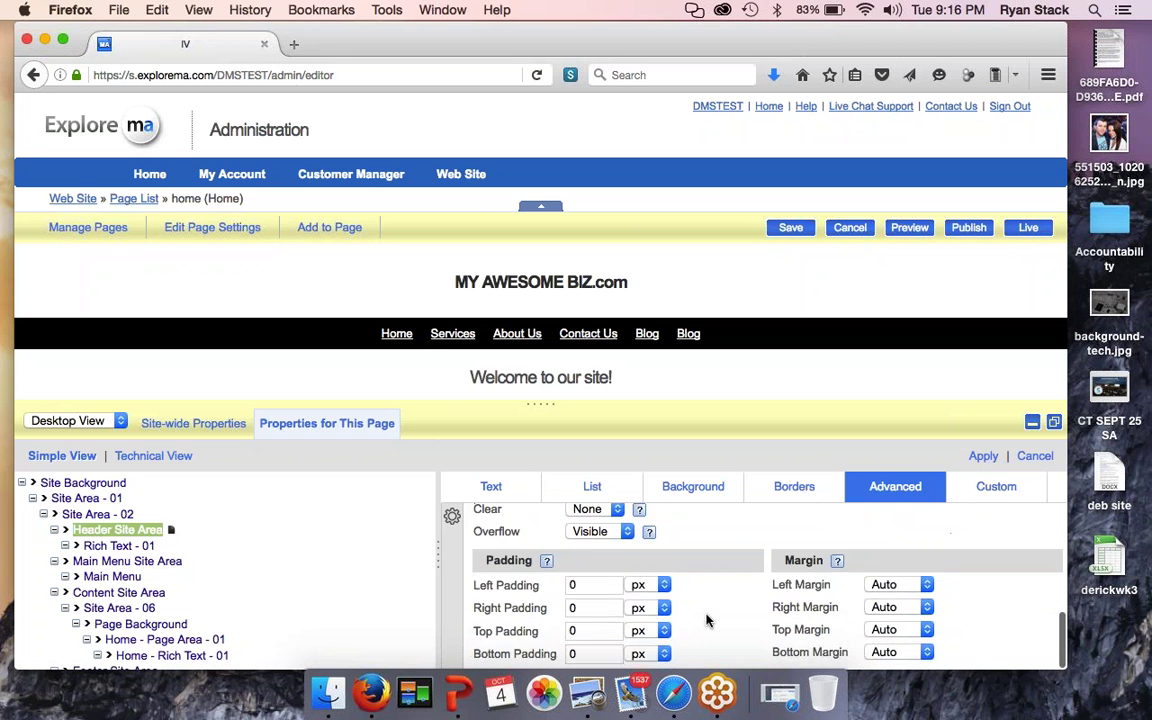
scroll(707, 621, up, 3)
scroll(707, 621, up, 2)
scroll(707, 621, down, 2)
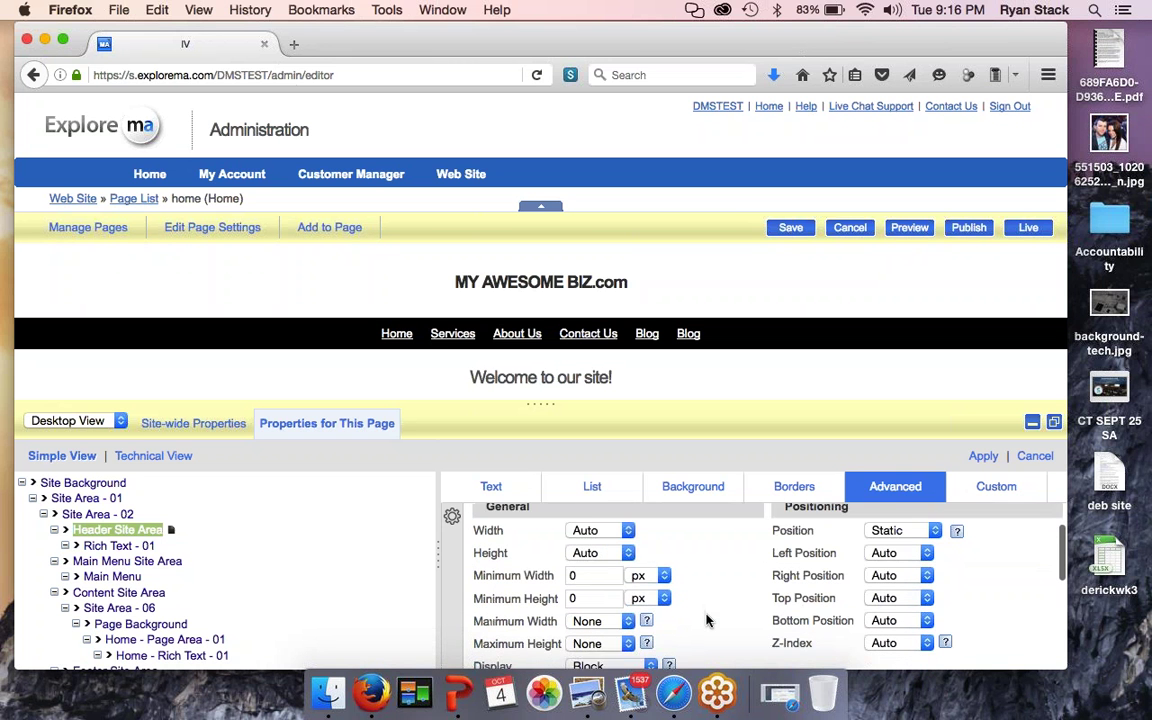
click(622, 539)
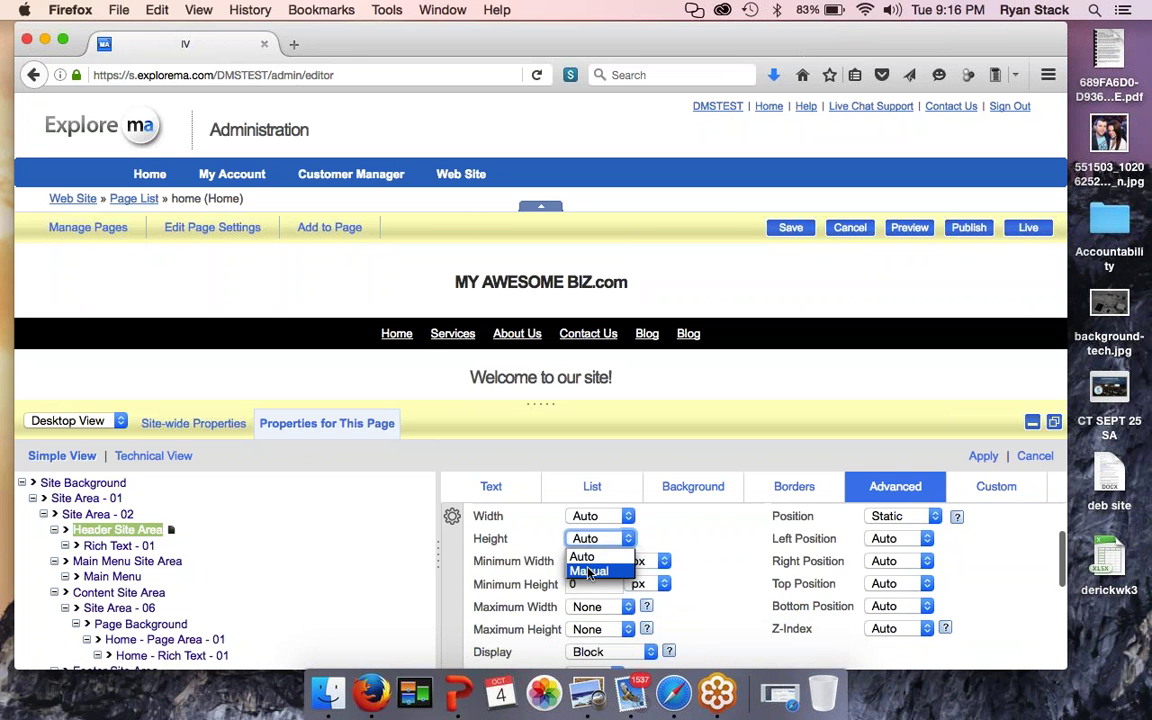
click(605, 571)
text(30)
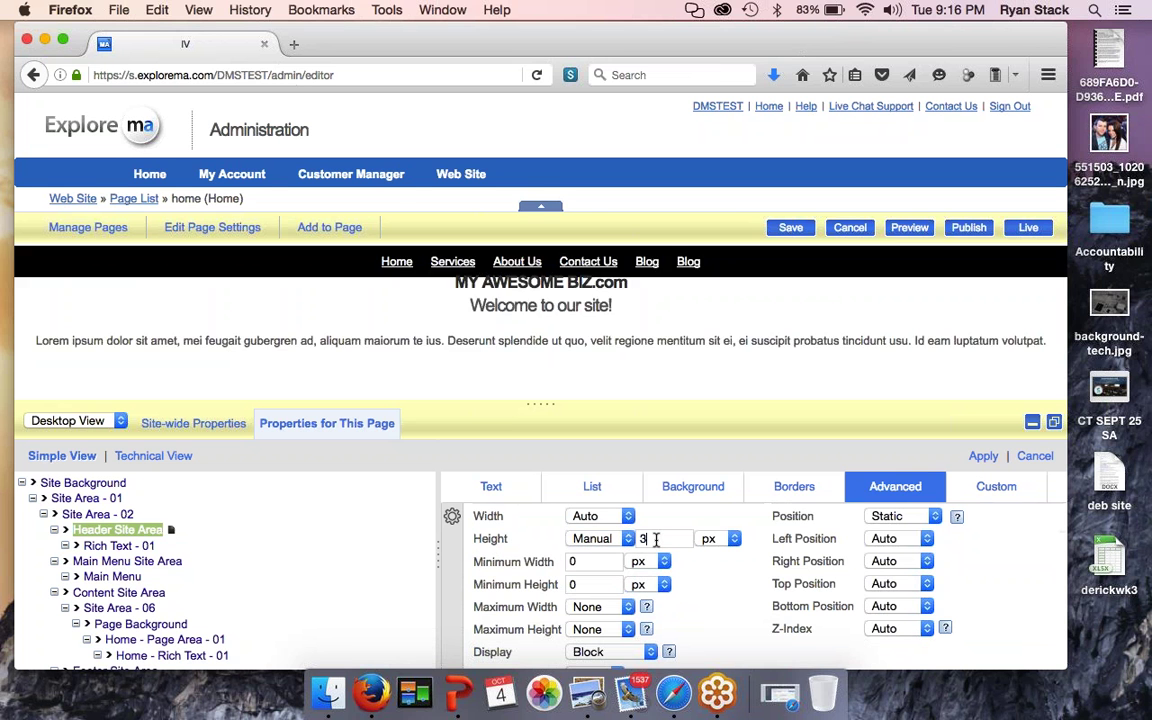
key(BackSpace)
key(BackSpace)
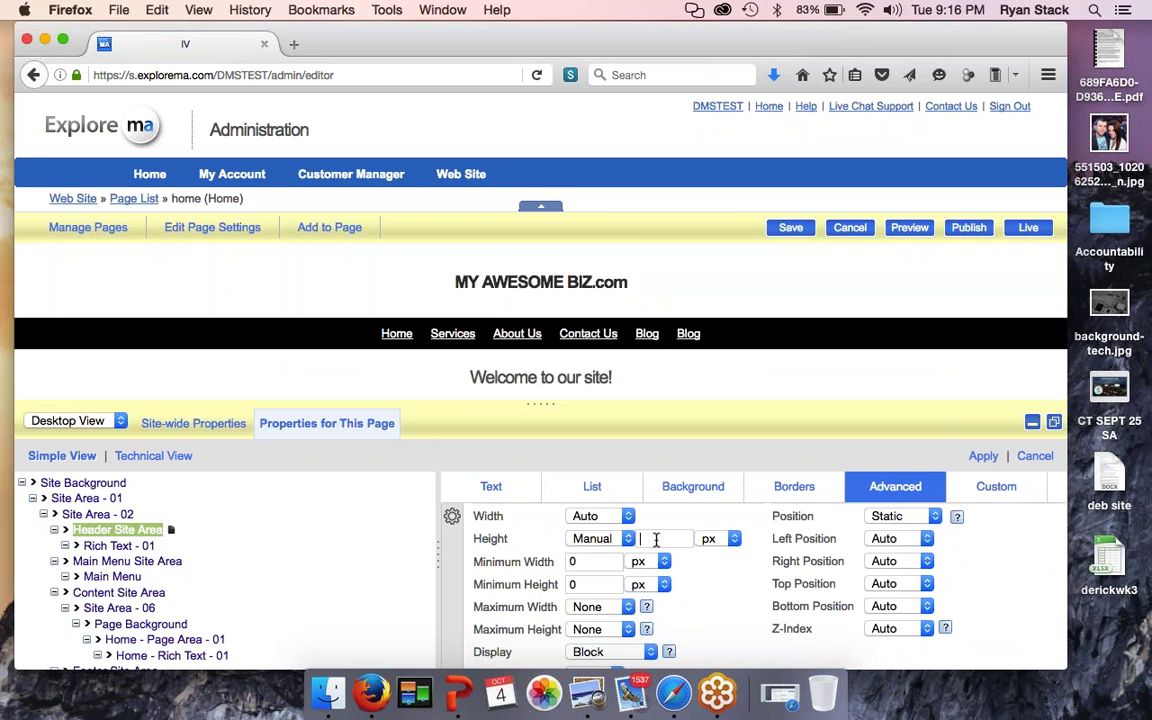
text(60)
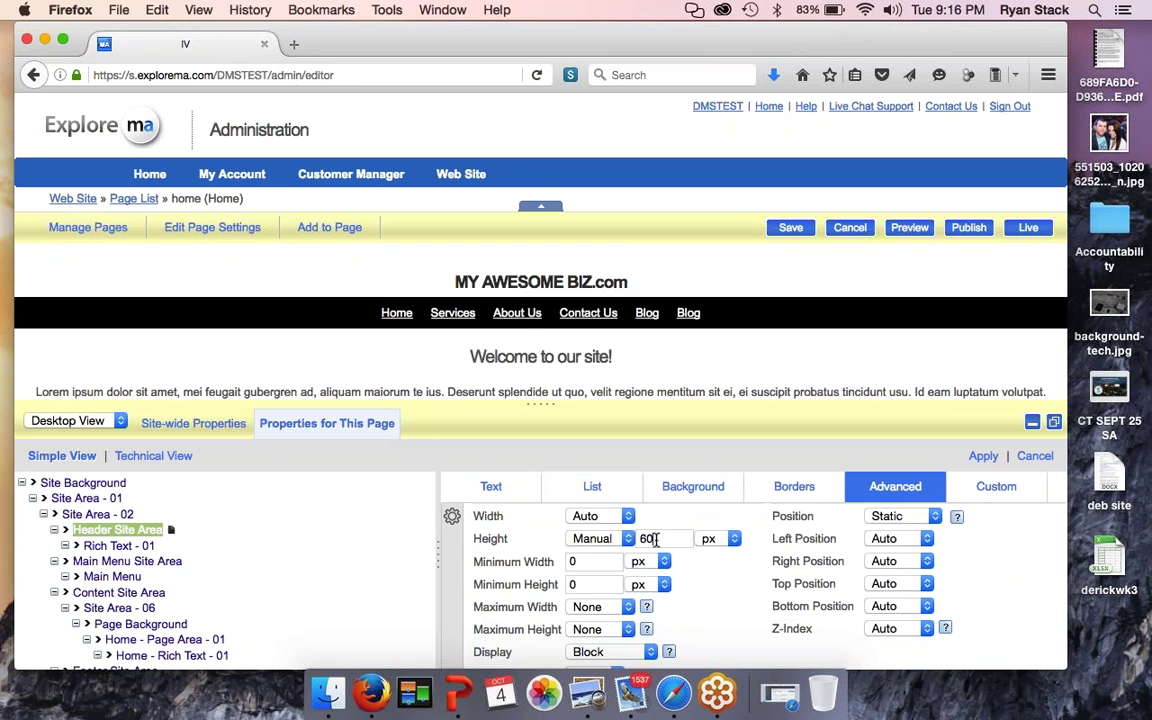
Step: Raise the Header Site Area's height to 80 px, apply the property changes and collapse the properties
drag(660, 538, 582, 539)
text(80)
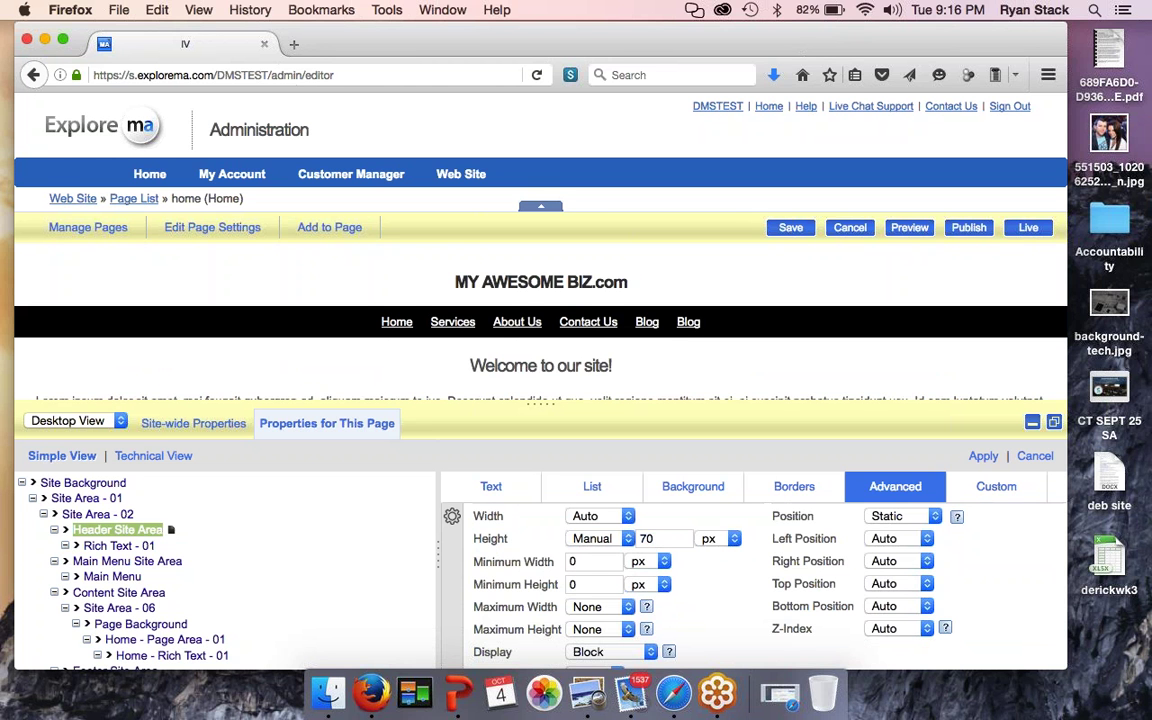
key(BackSpace)
text(0)
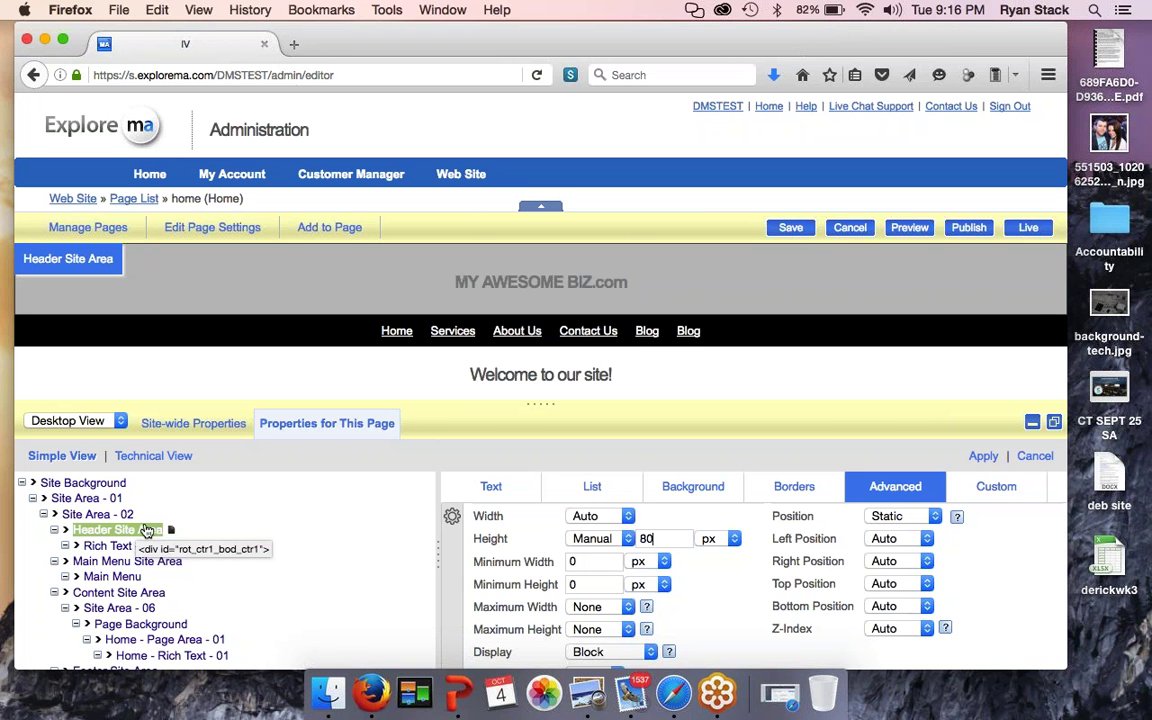
click(985, 458)
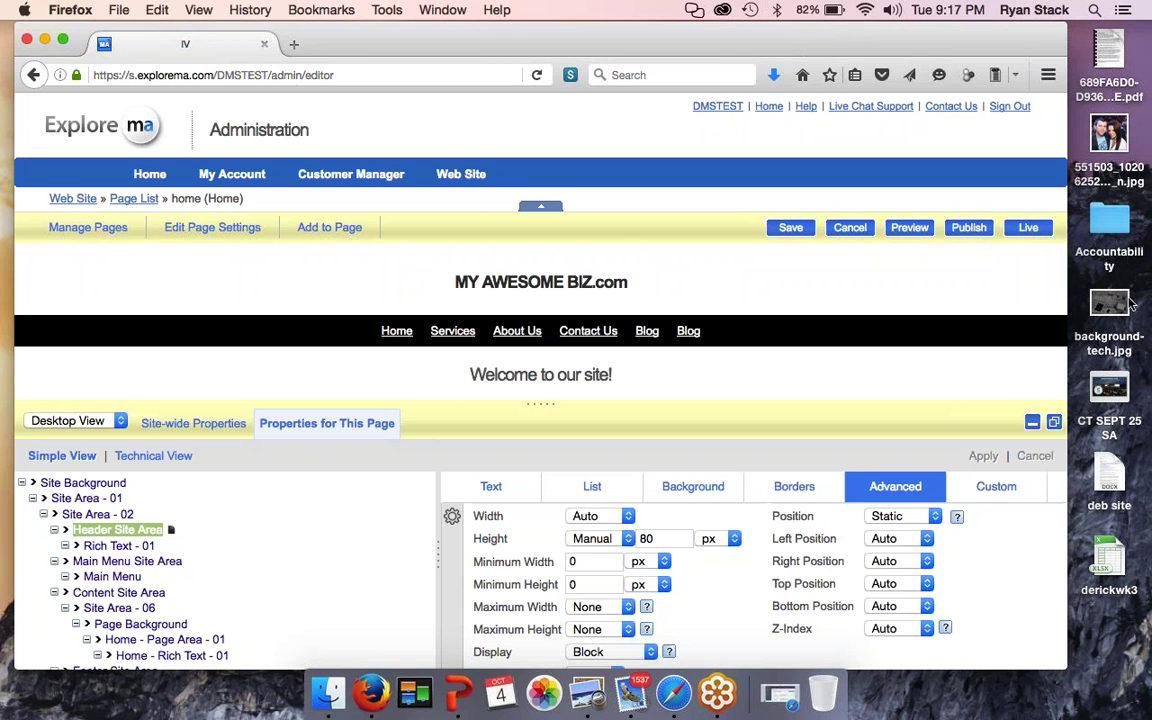
click(1032, 421)
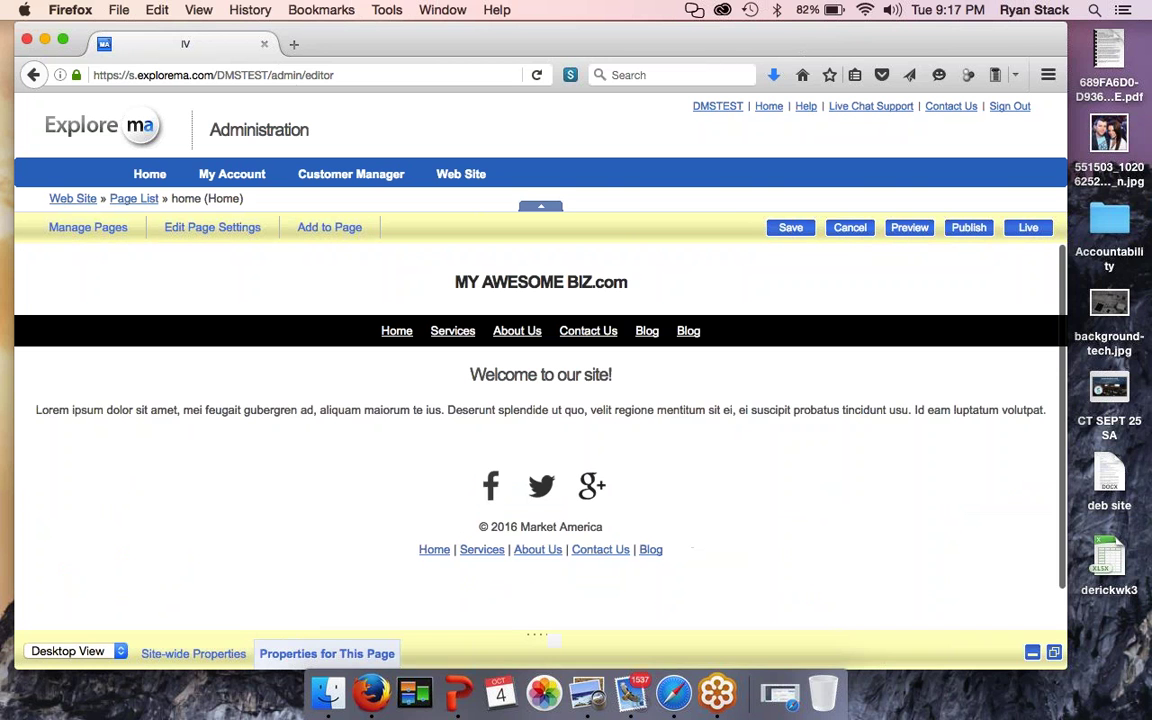
Step: Open the properties of the welcome text block and select Home - Rich Text - 01 in the page structure
mouse_move(403, 273)
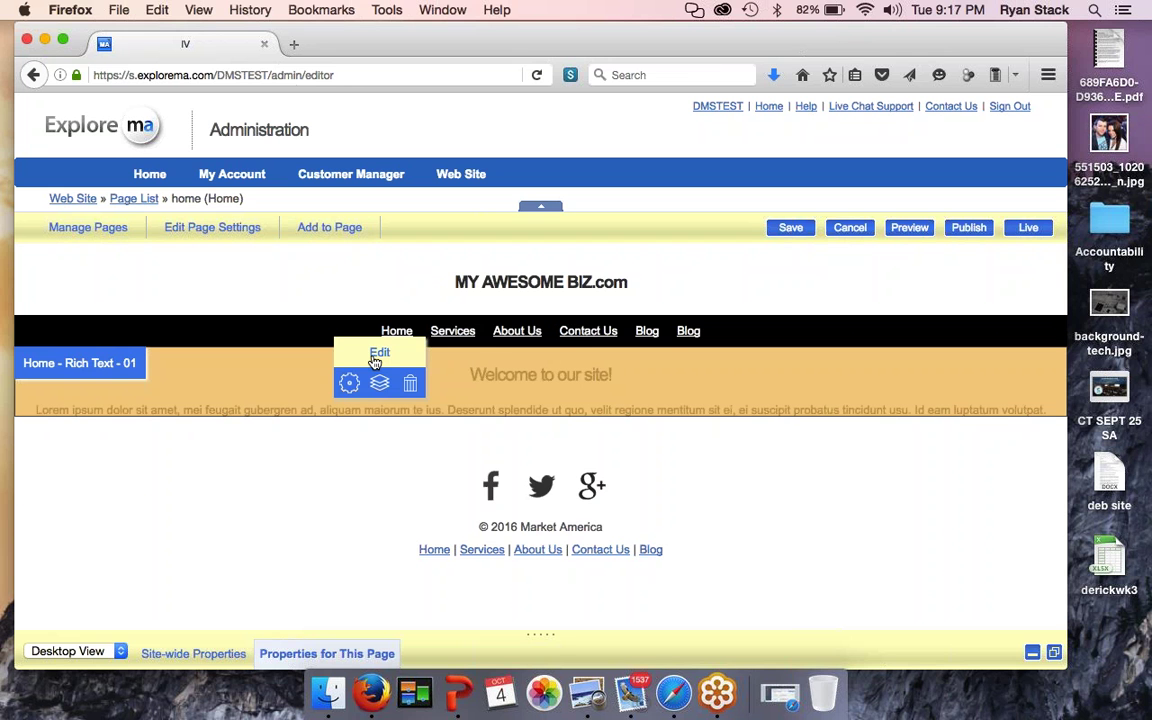
click(377, 356)
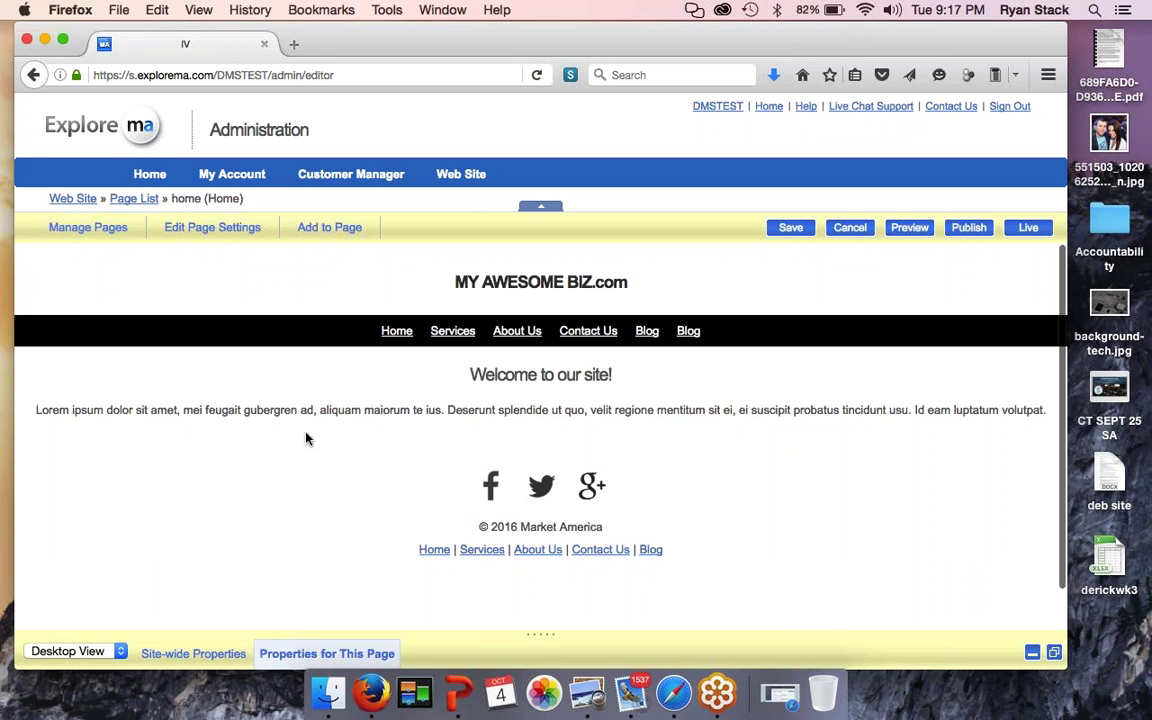
mouse_move(489, 419)
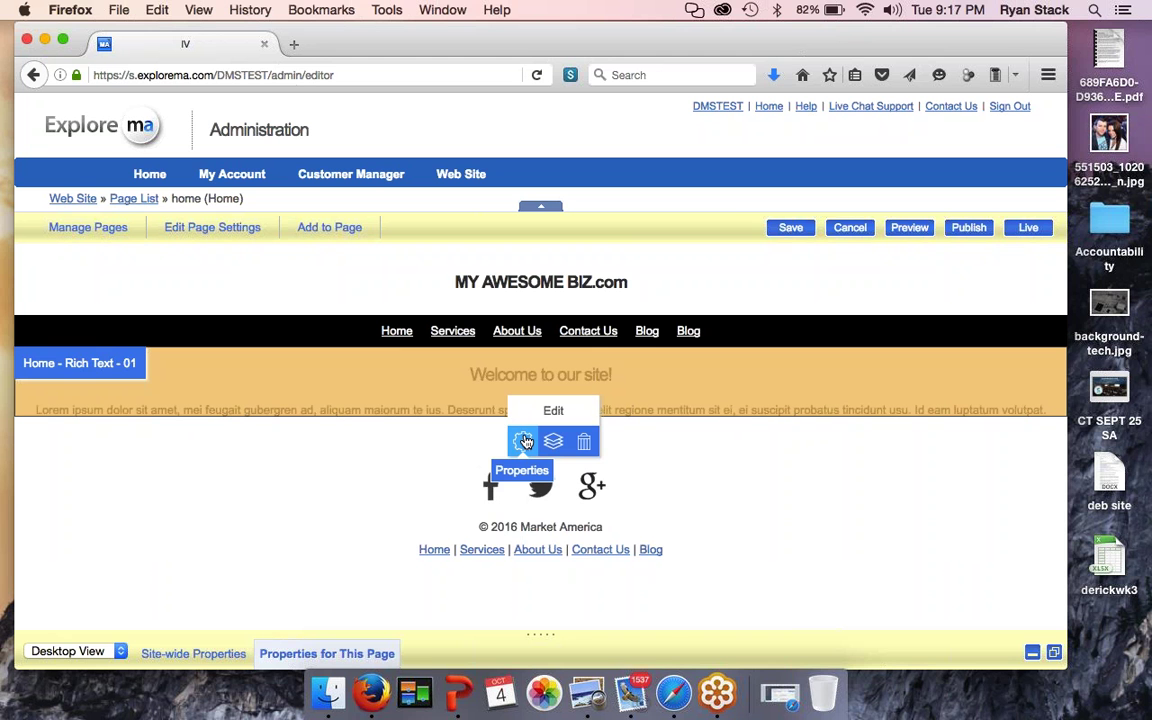
click(524, 441)
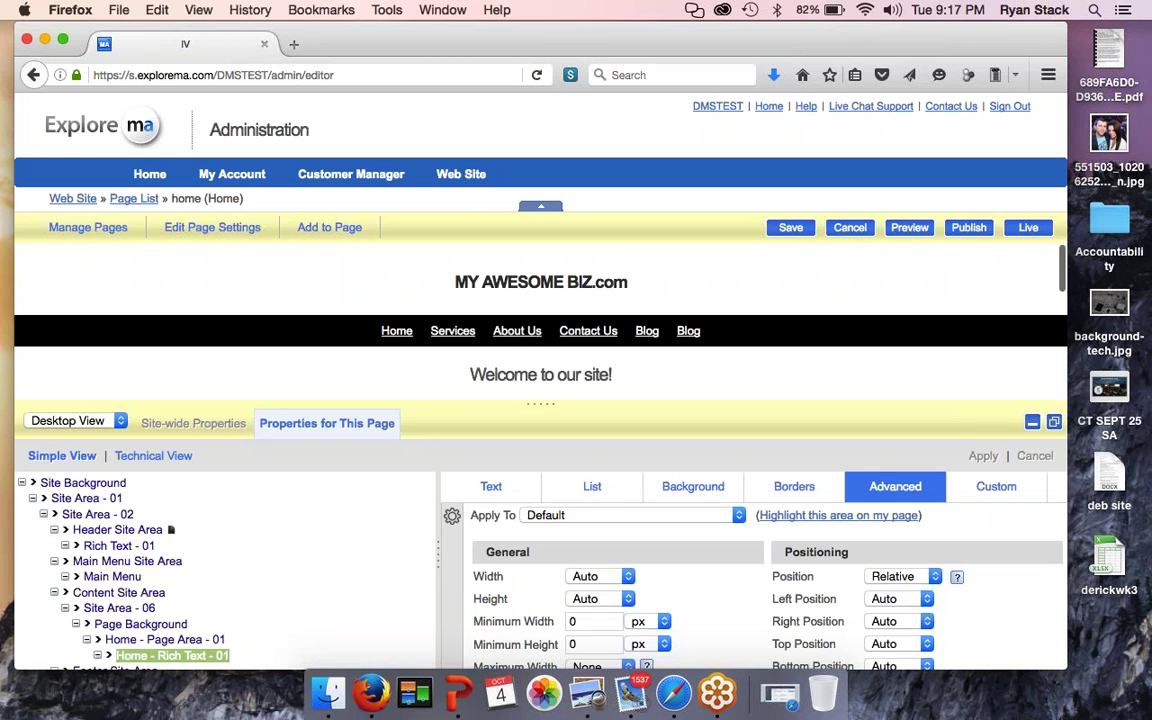
scroll(170, 590, down, 2)
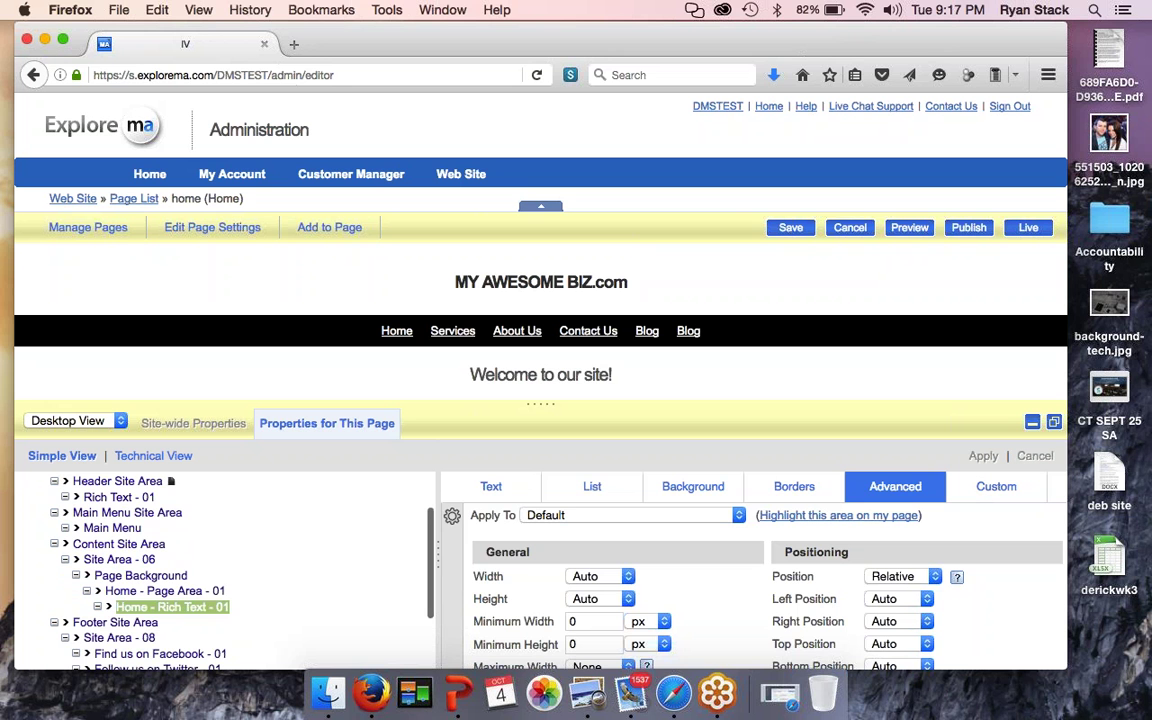
click(165, 606)
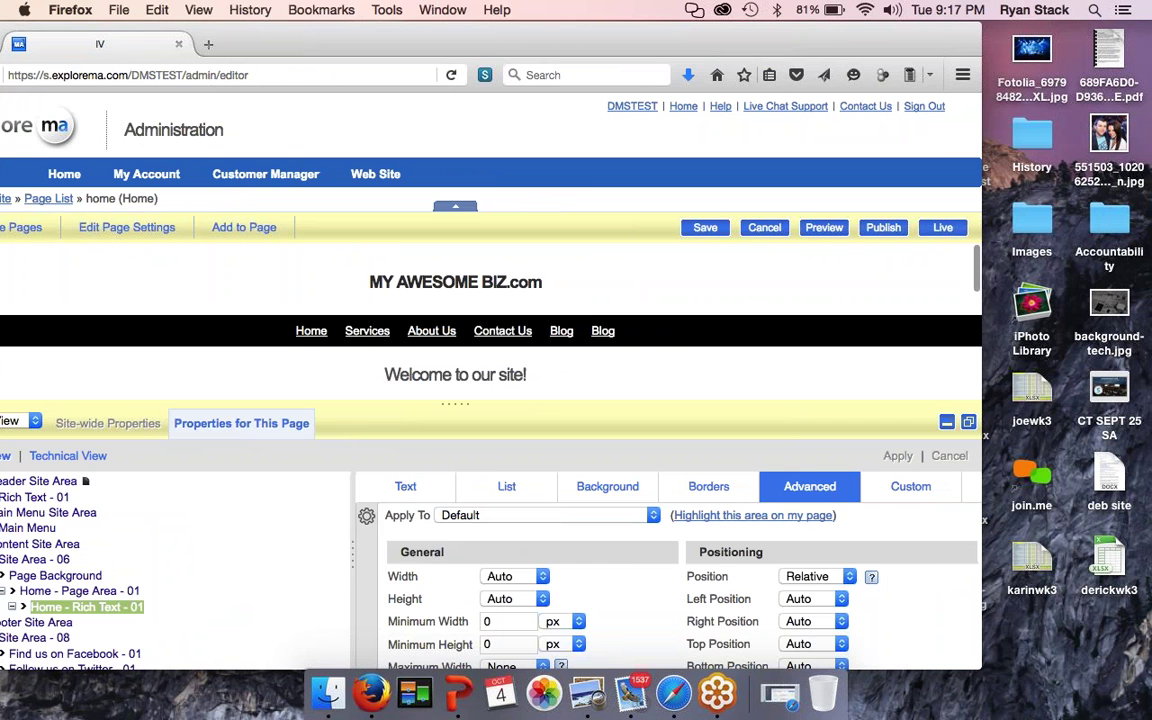
Step: Detach the properties into a separate window and arrange it beside the page editor
click(969, 427)
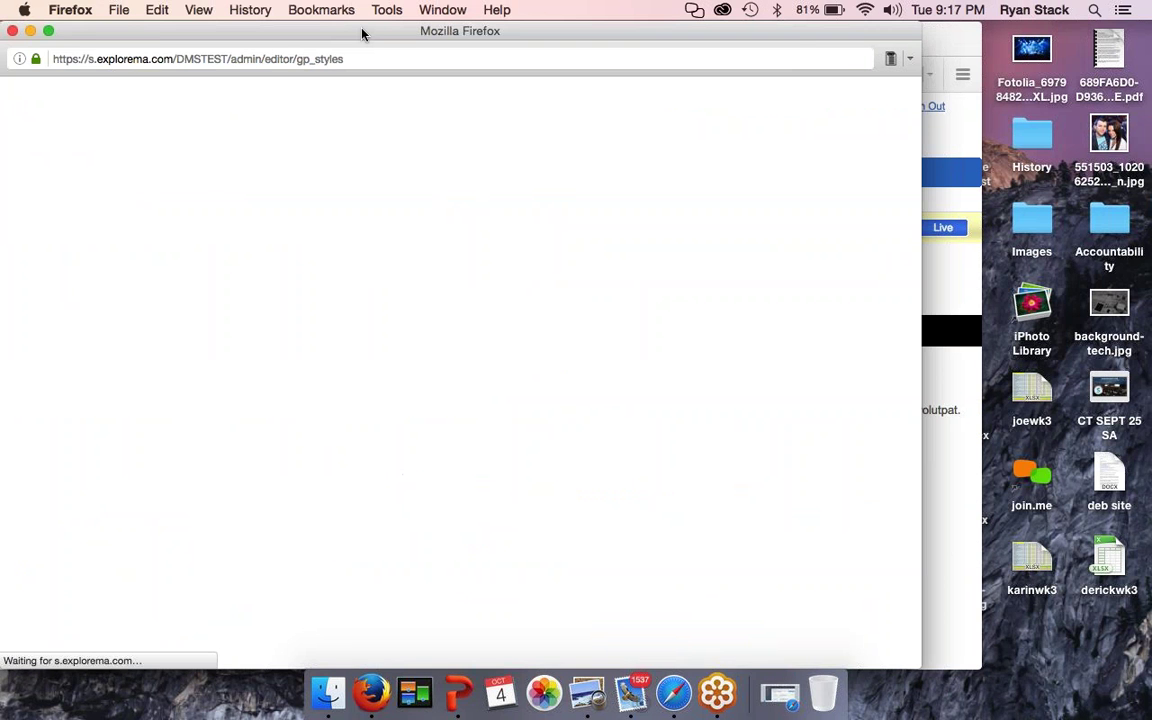
drag(362, 33, 167, 43)
drag(449, 36, 258, 36)
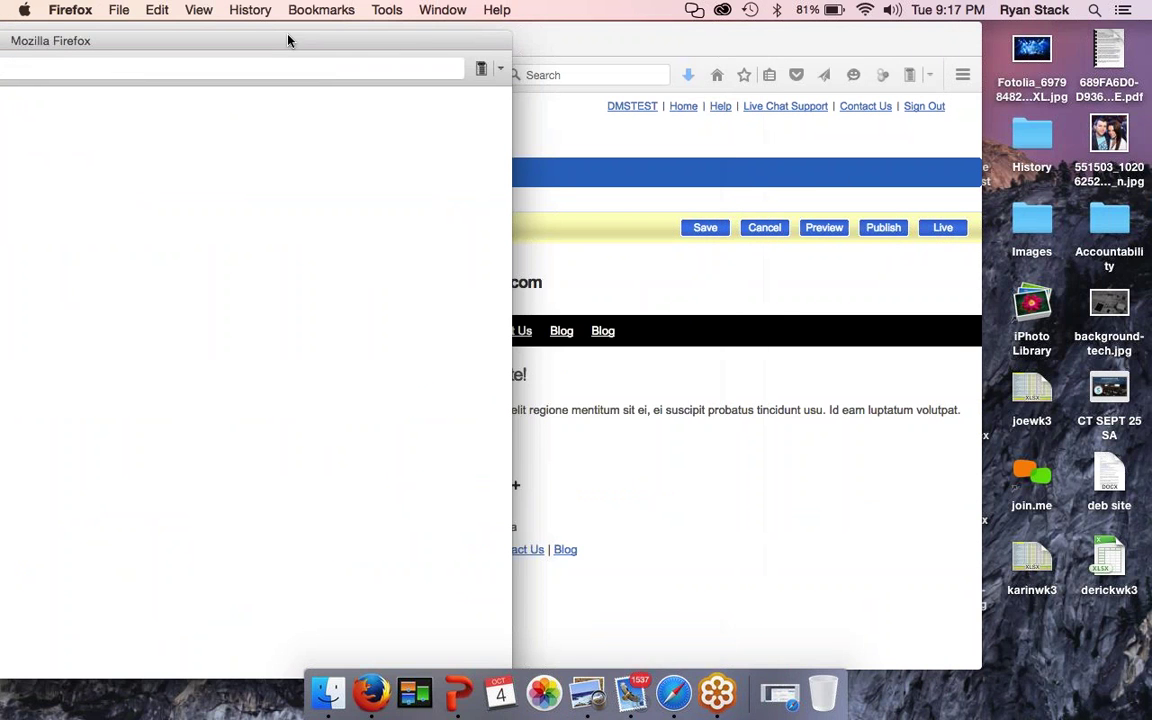
drag(775, 38, 1054, 38)
click(200, 47)
drag(200, 47, 352, 35)
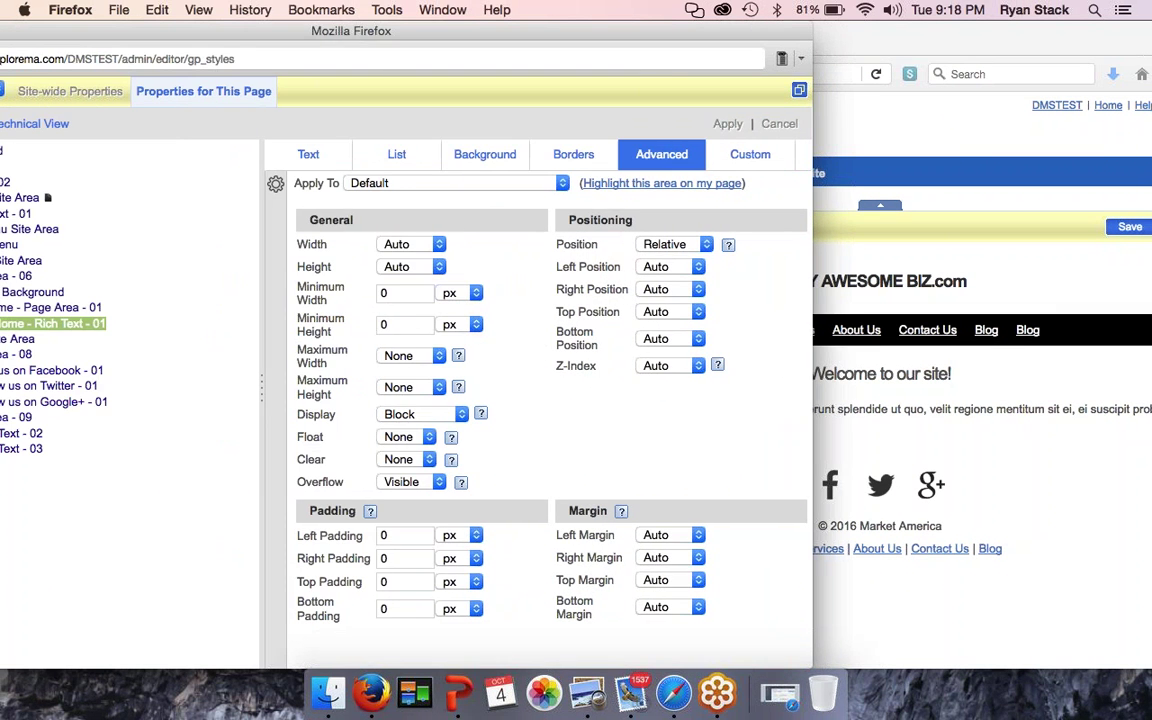
Step: Set the background image of Home - Page Area - 01 to From File and open the file selection
click(50, 309)
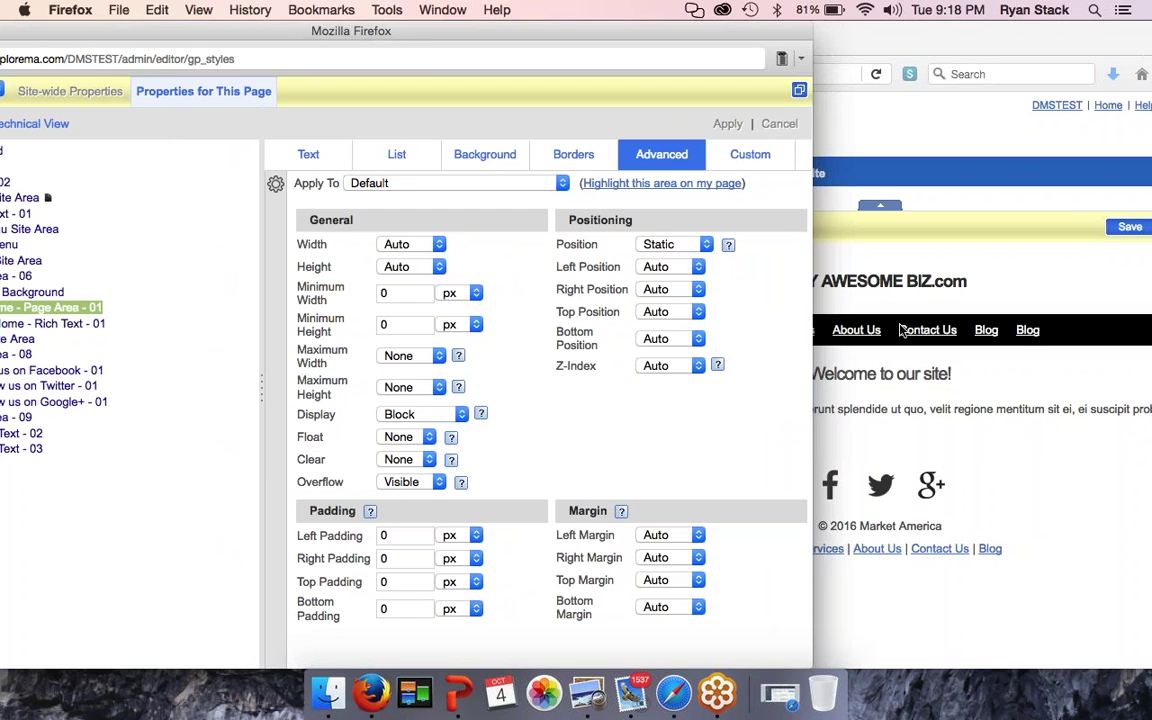
click(913, 46)
drag(913, 46, 741, 46)
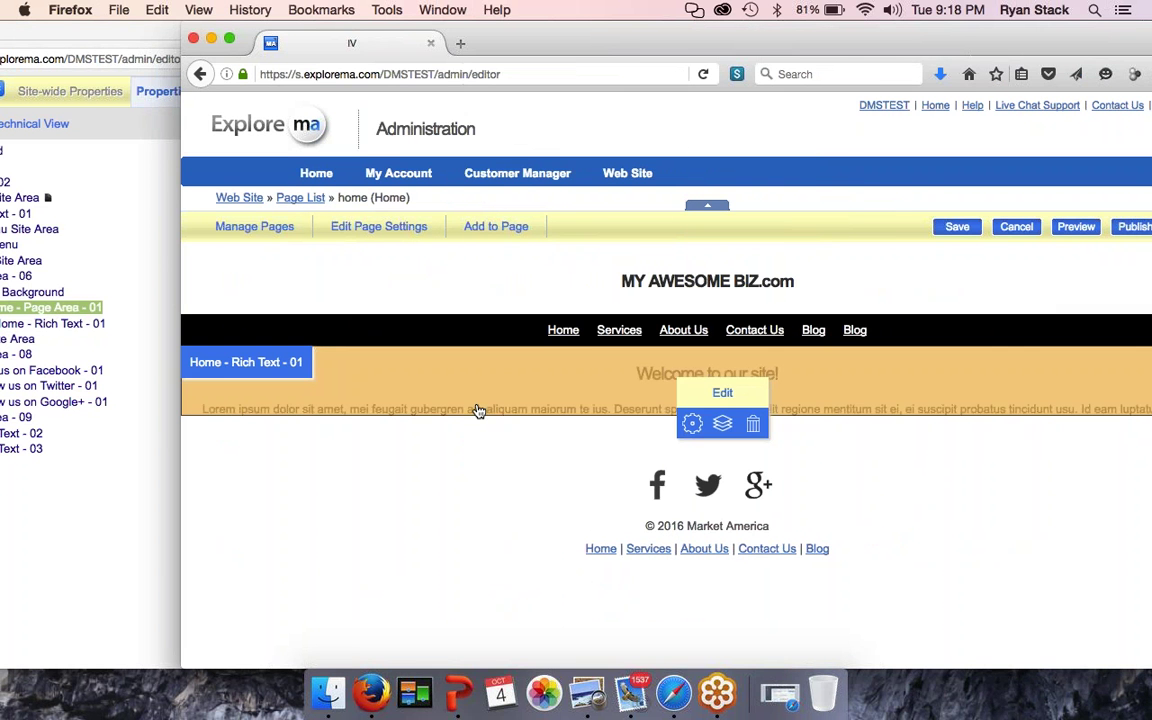
click(157, 41)
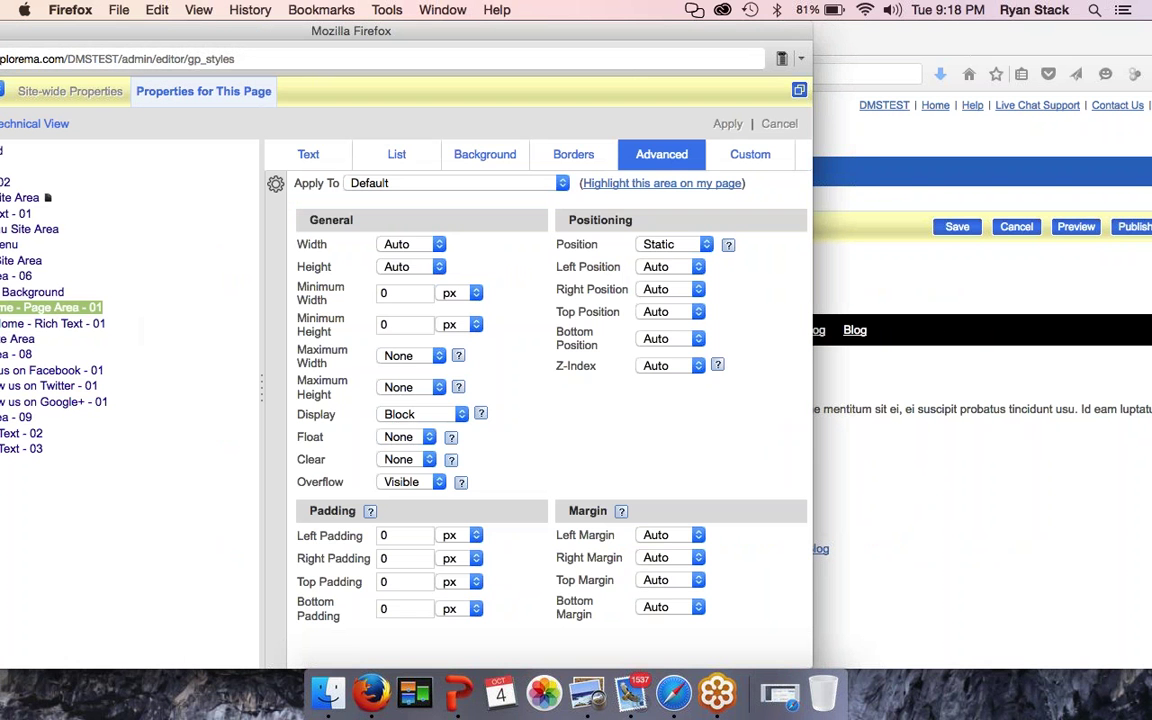
click(487, 157)
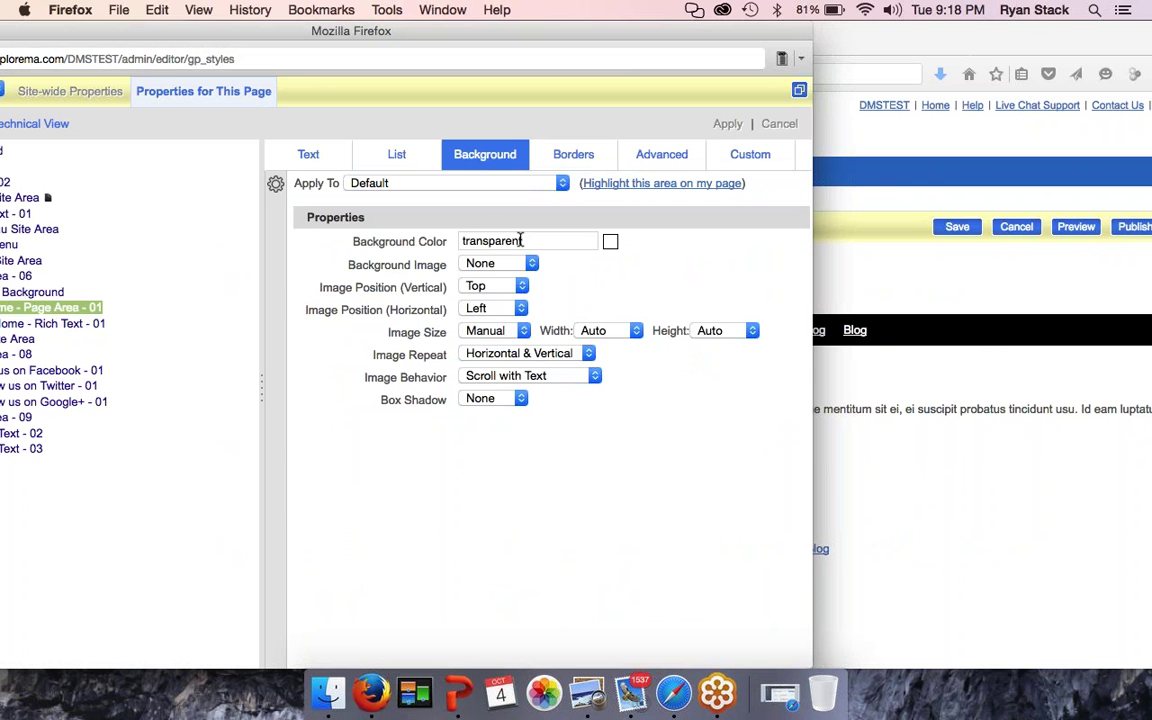
click(497, 264)
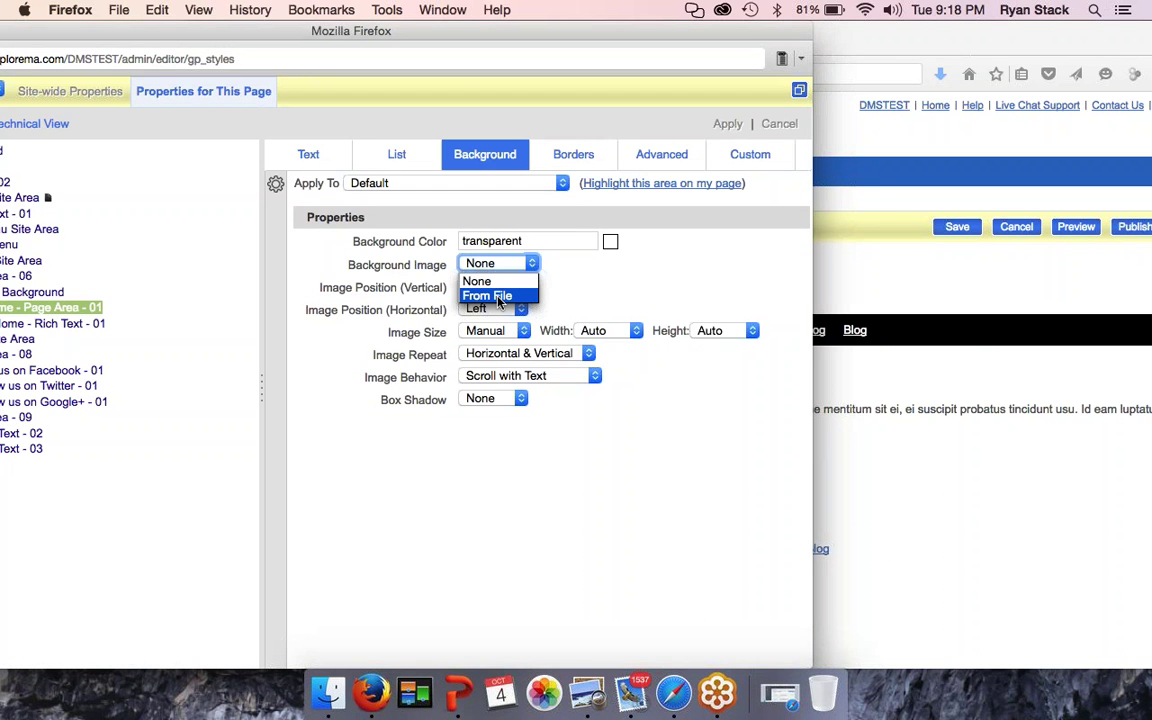
click(500, 297)
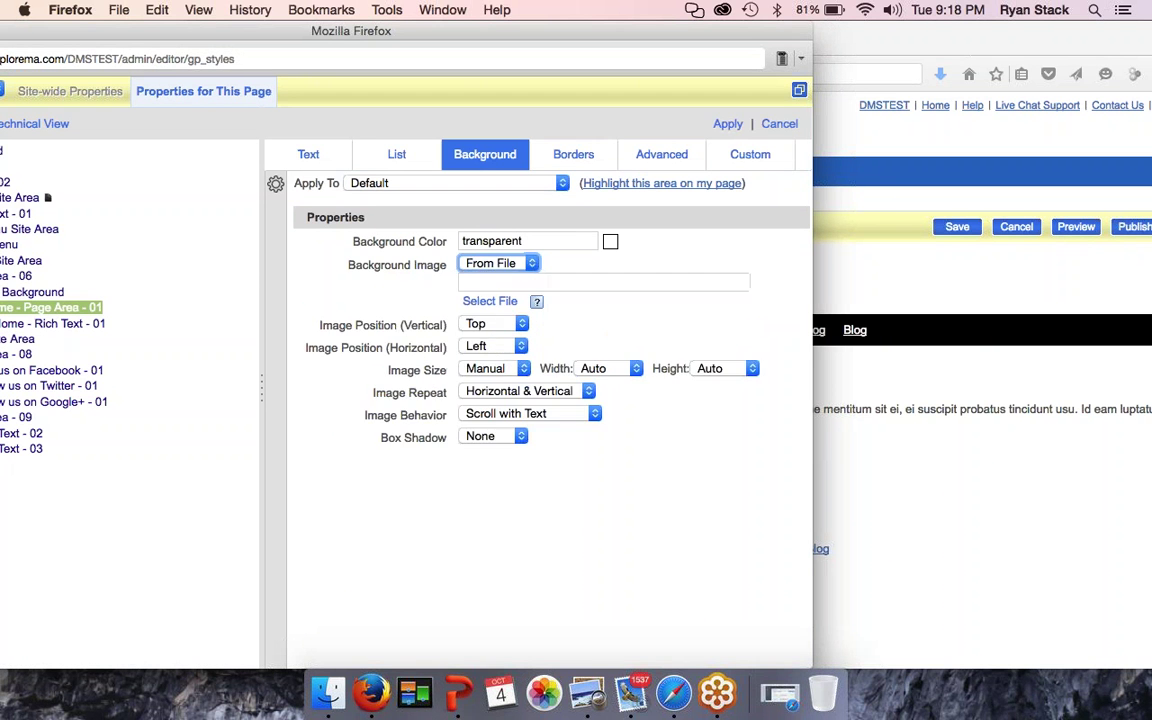
click(492, 302)
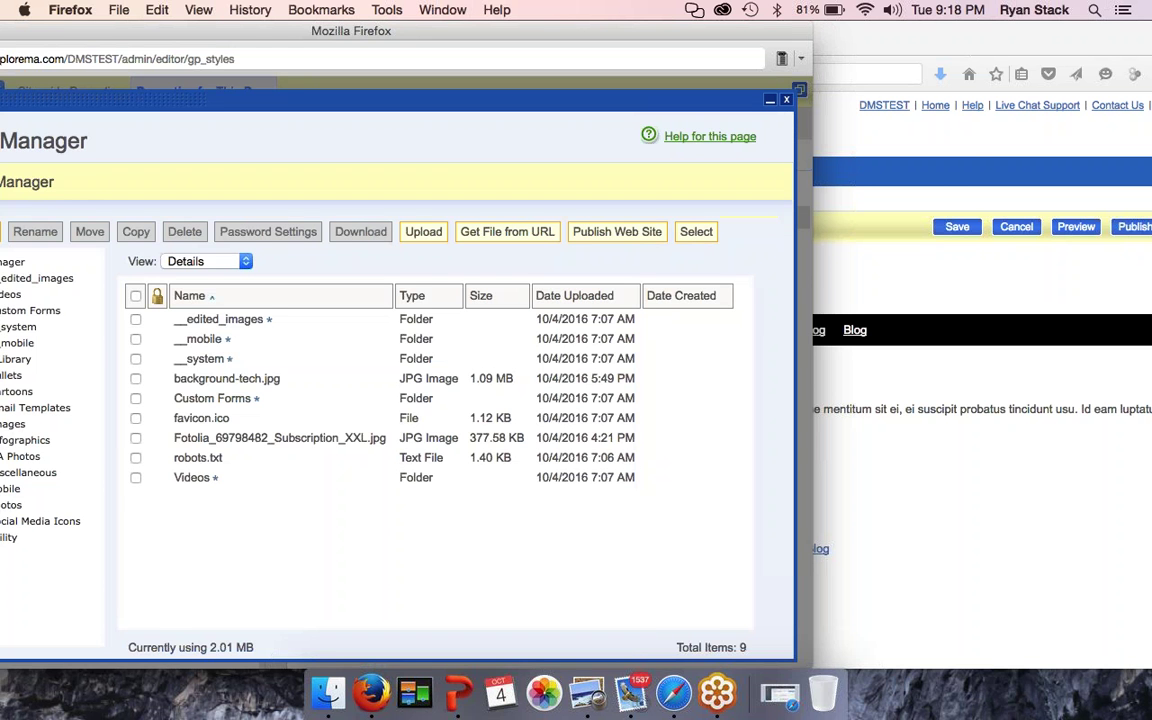
drag(233, 25, 380, 25)
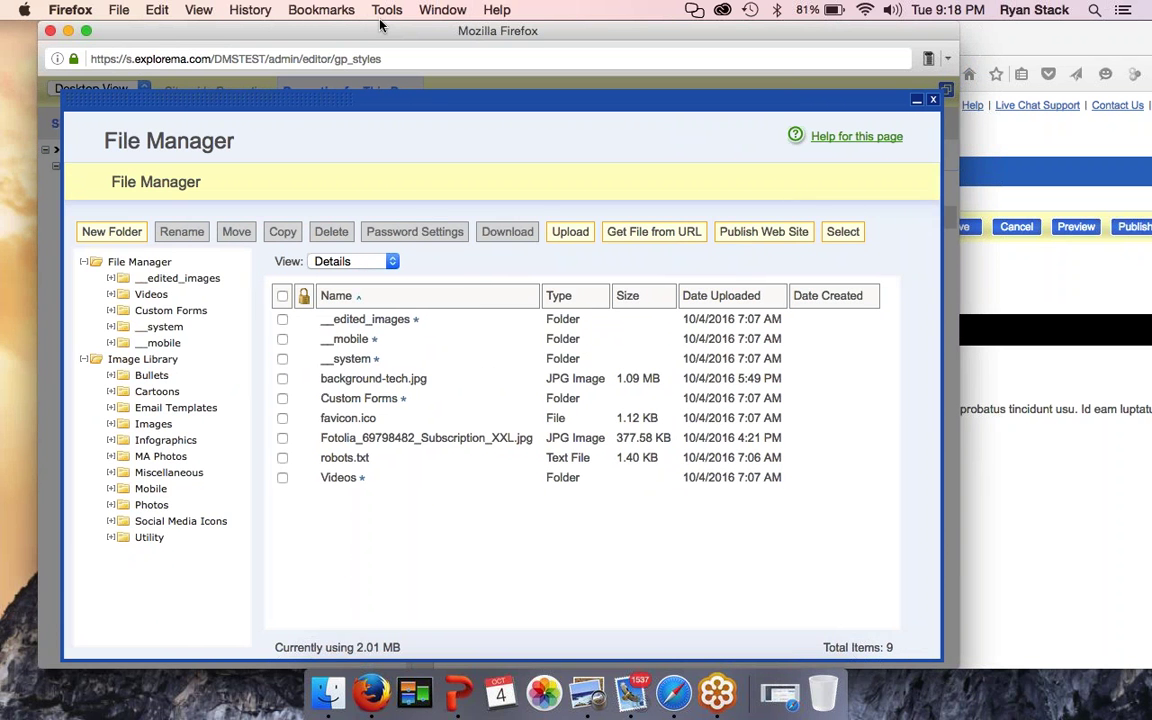
click(572, 232)
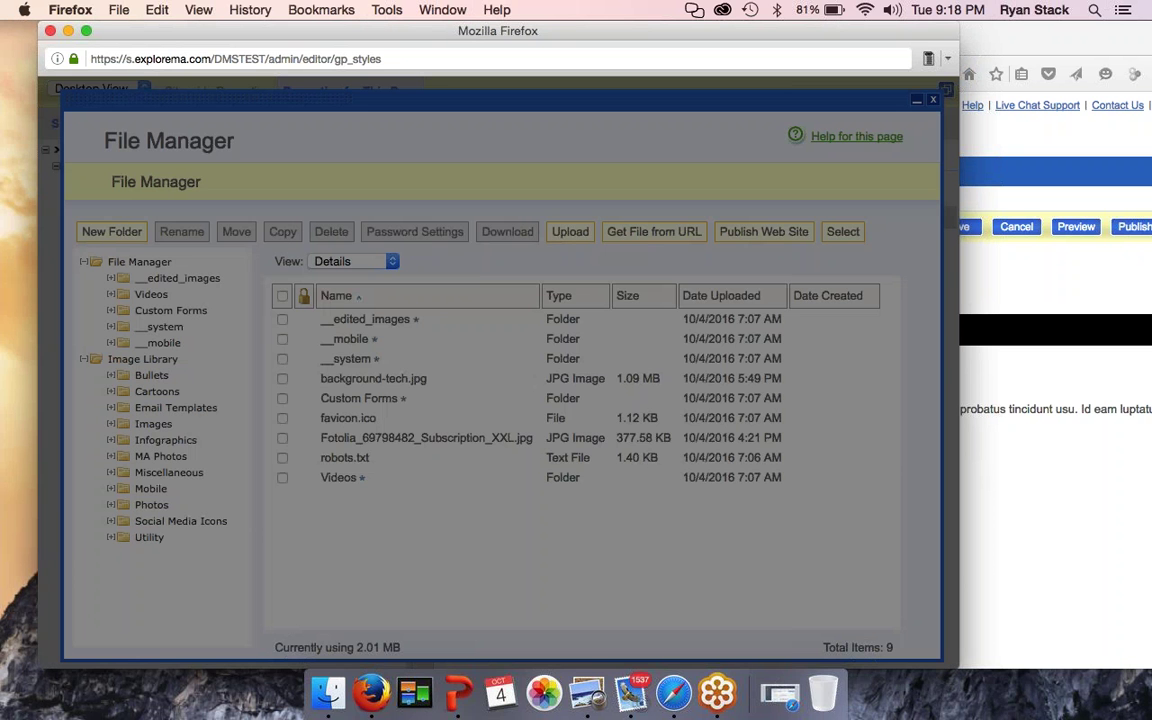
click(290, 402)
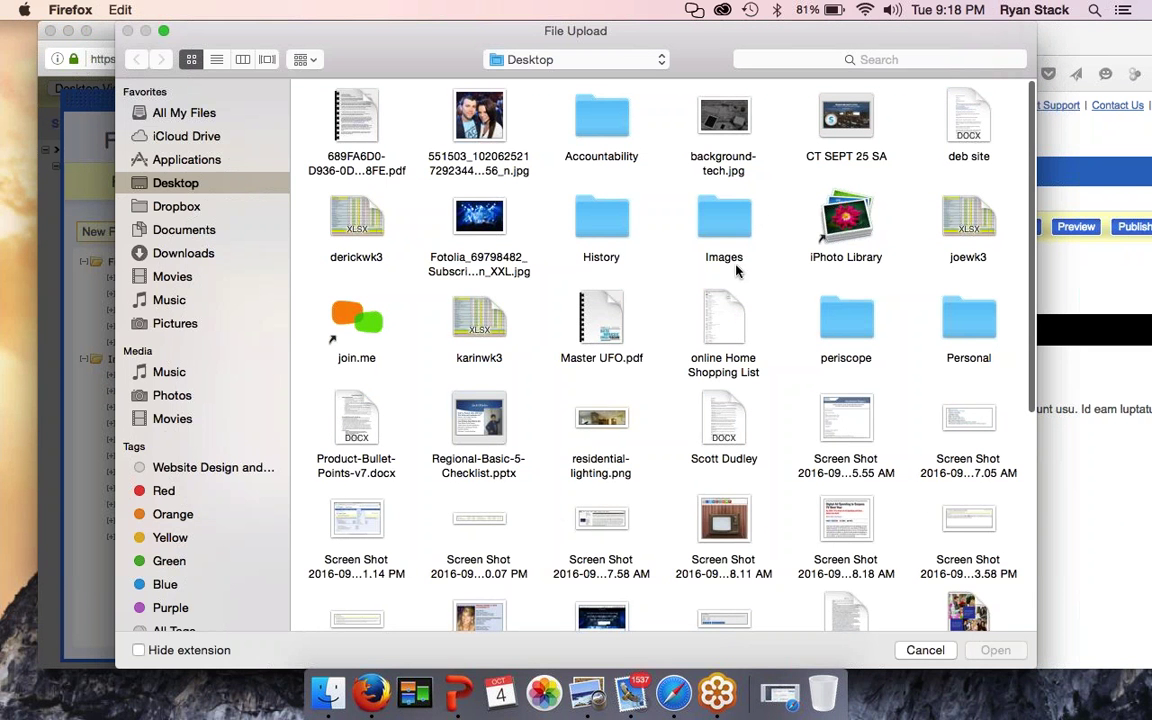
click(916, 650)
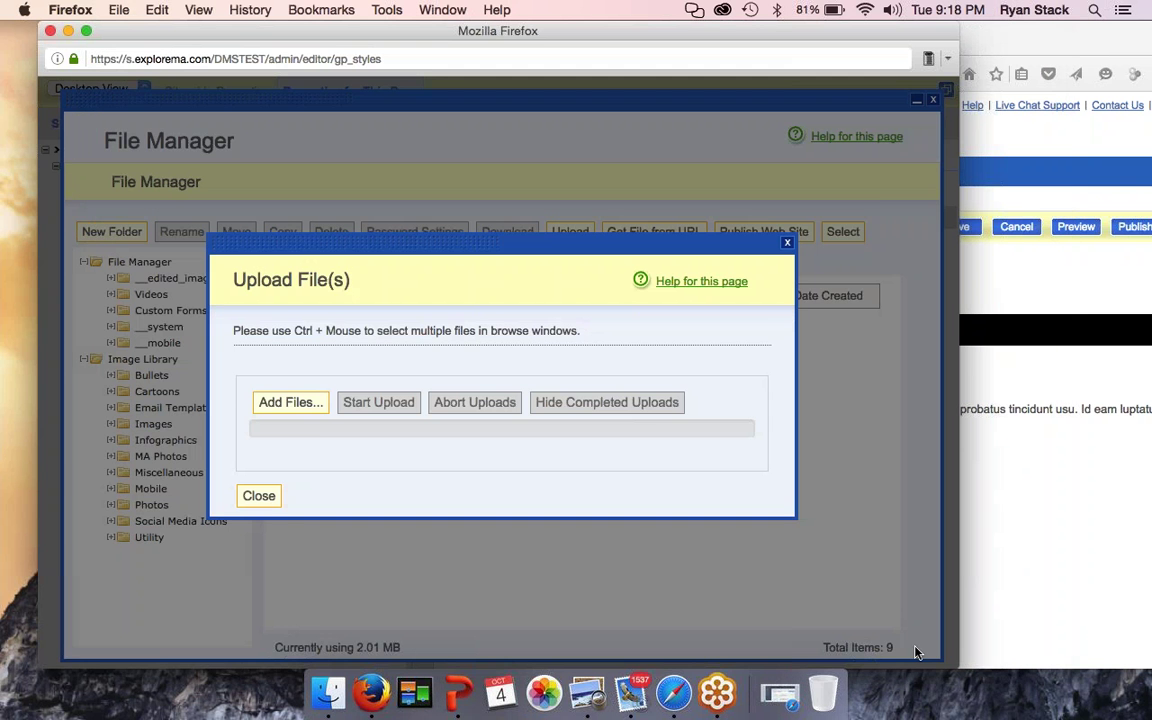
click(264, 496)
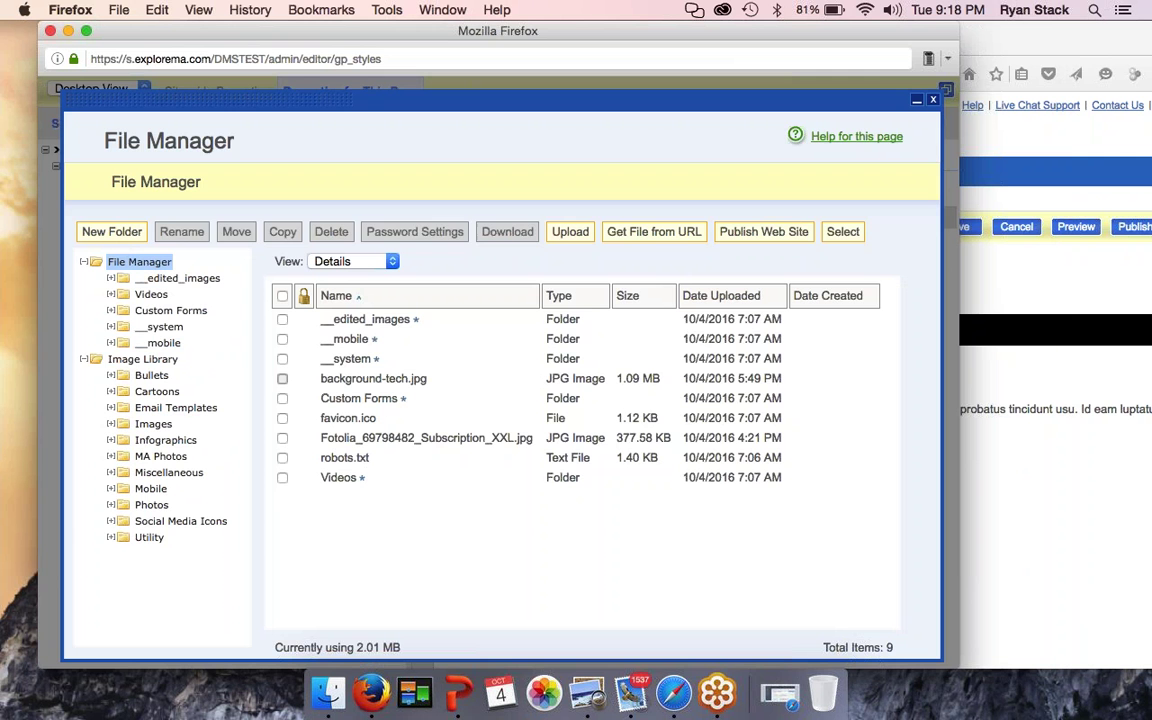
Step: Choose background-tech.jpg as the background image, with its horizontal position set to Center and its image size to Cover
click(282, 378)
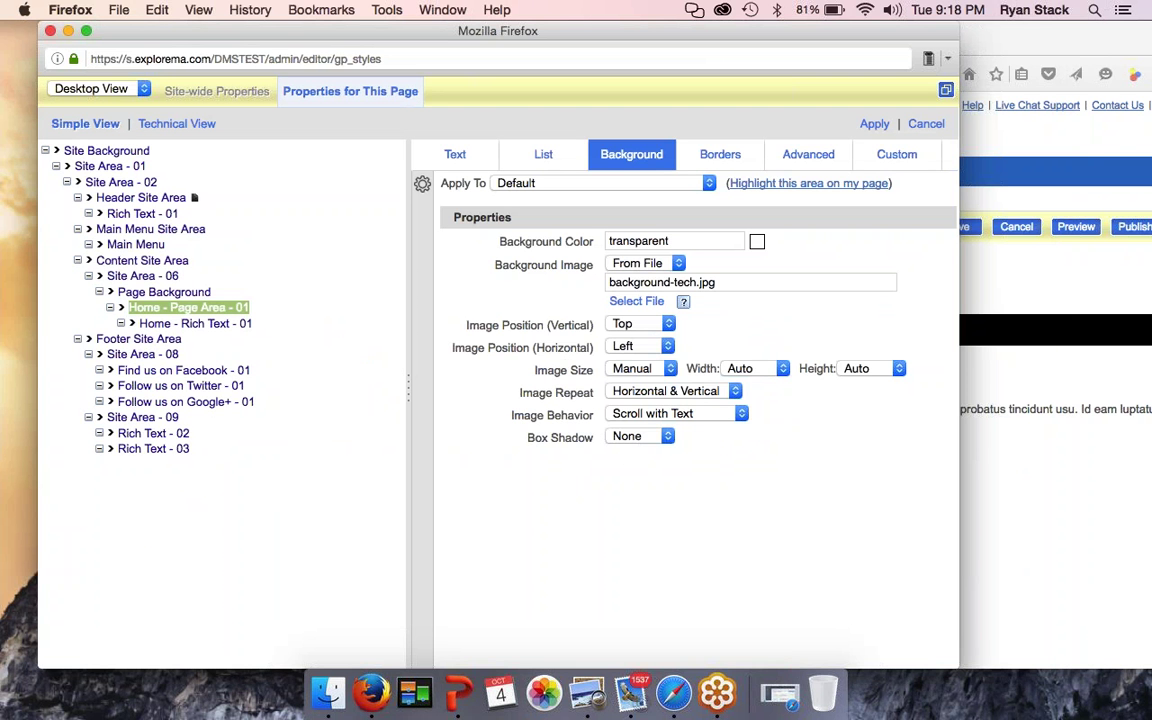
click(650, 330)
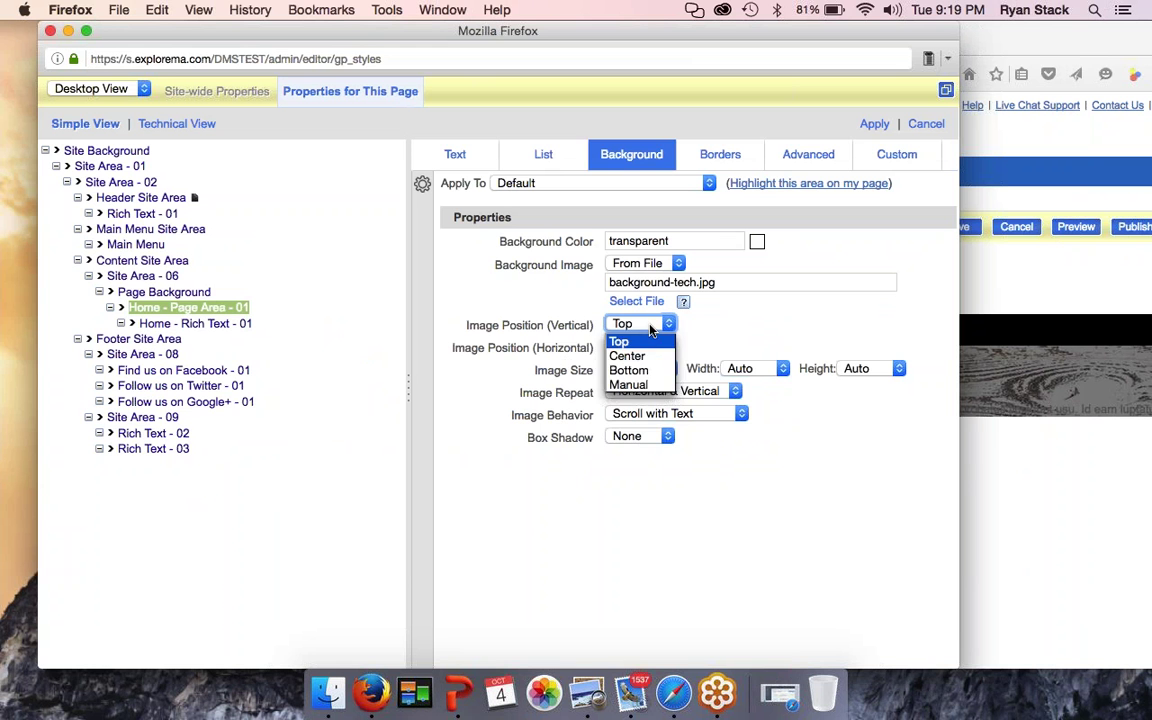
click(730, 325)
click(648, 345)
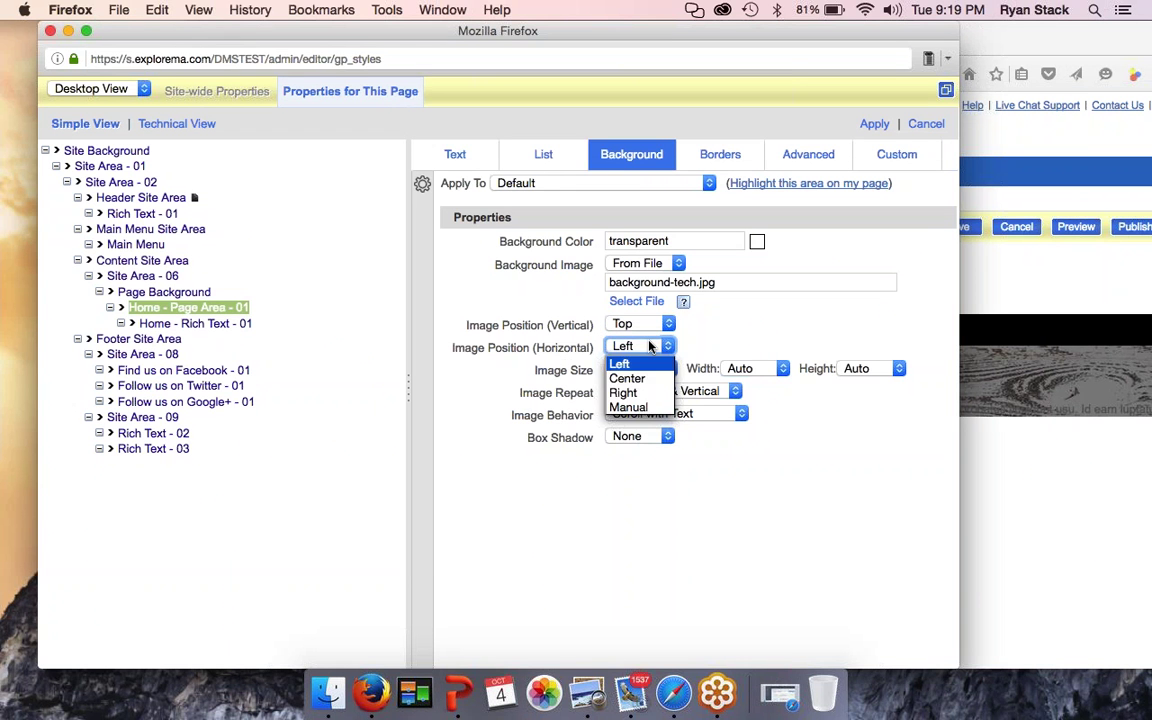
click(643, 379)
click(634, 369)
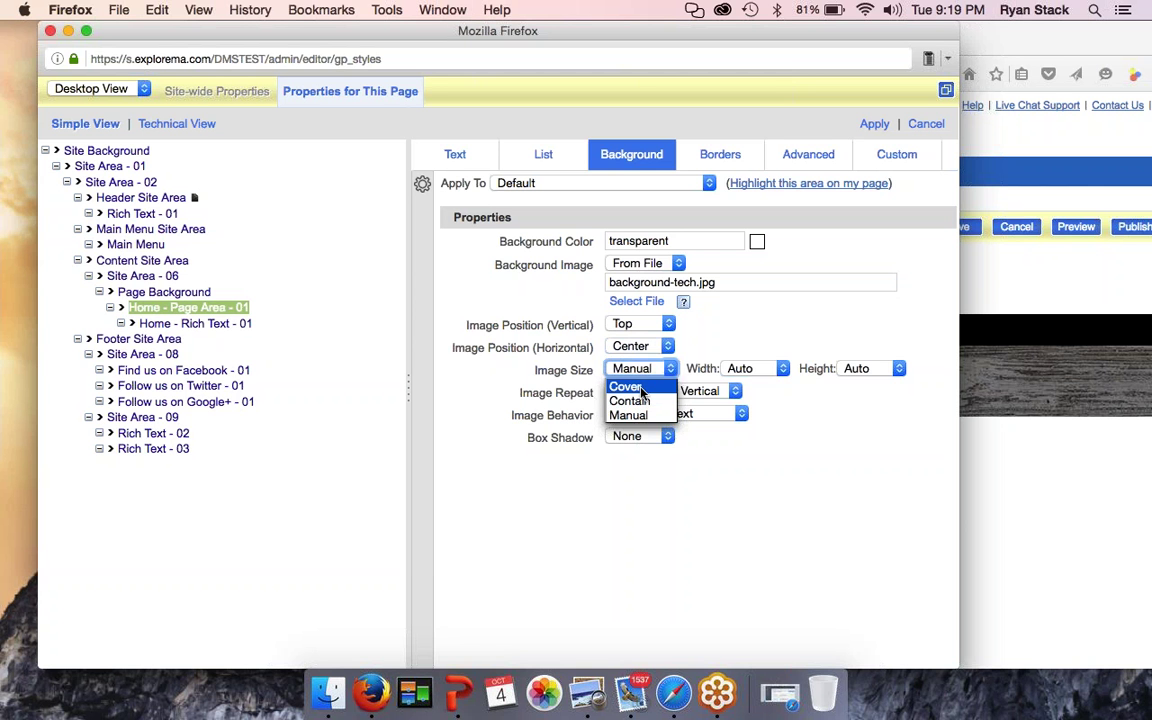
click(638, 386)
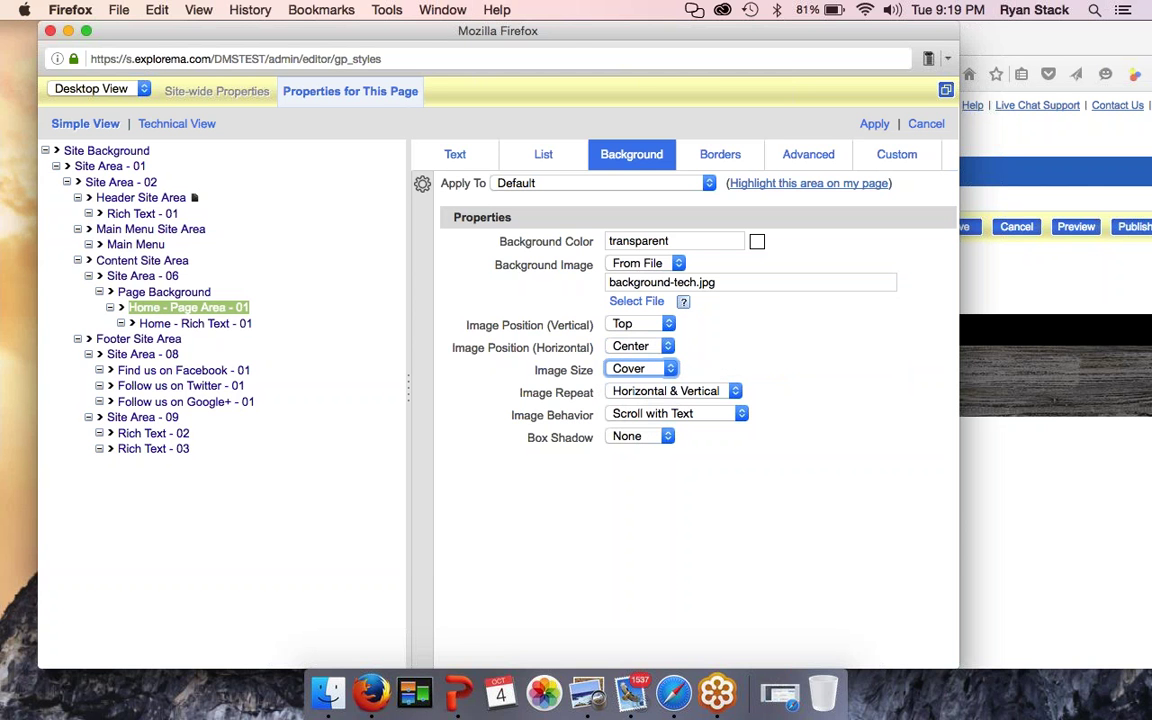
Step: Switch the height of Home - Page Area - 01 to Manual in its advanced properties and set it to 400 px
drag(812, 31, 433, 30)
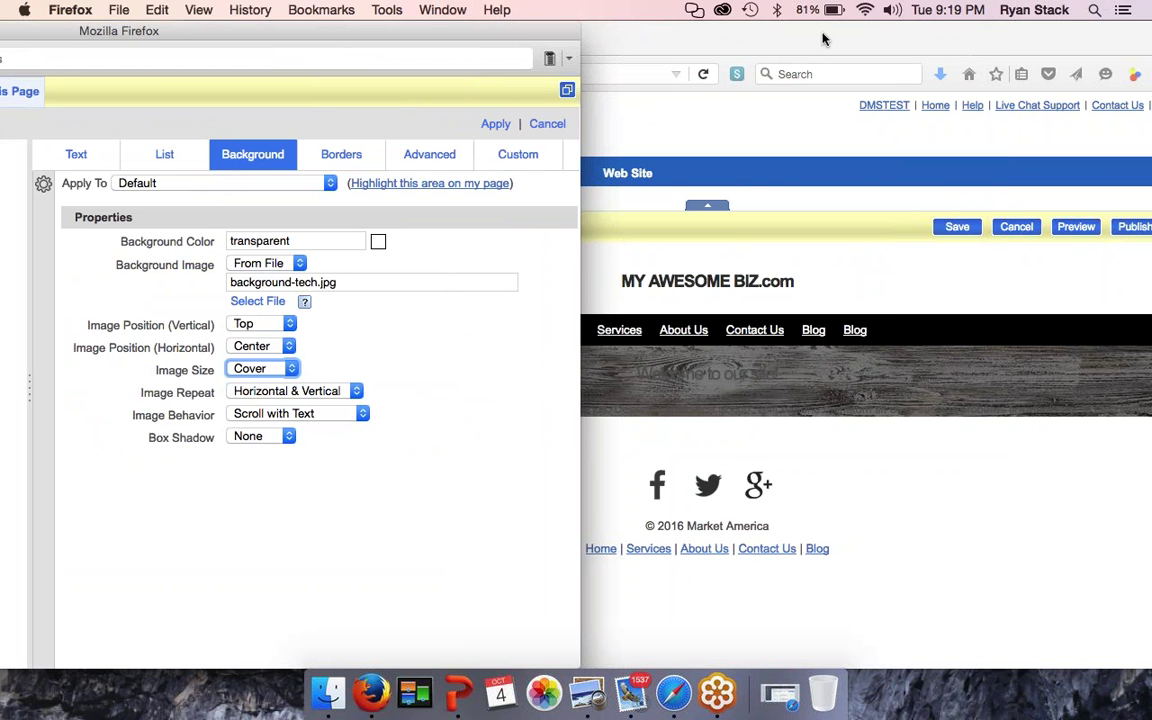
drag(822, 30, 873, 27)
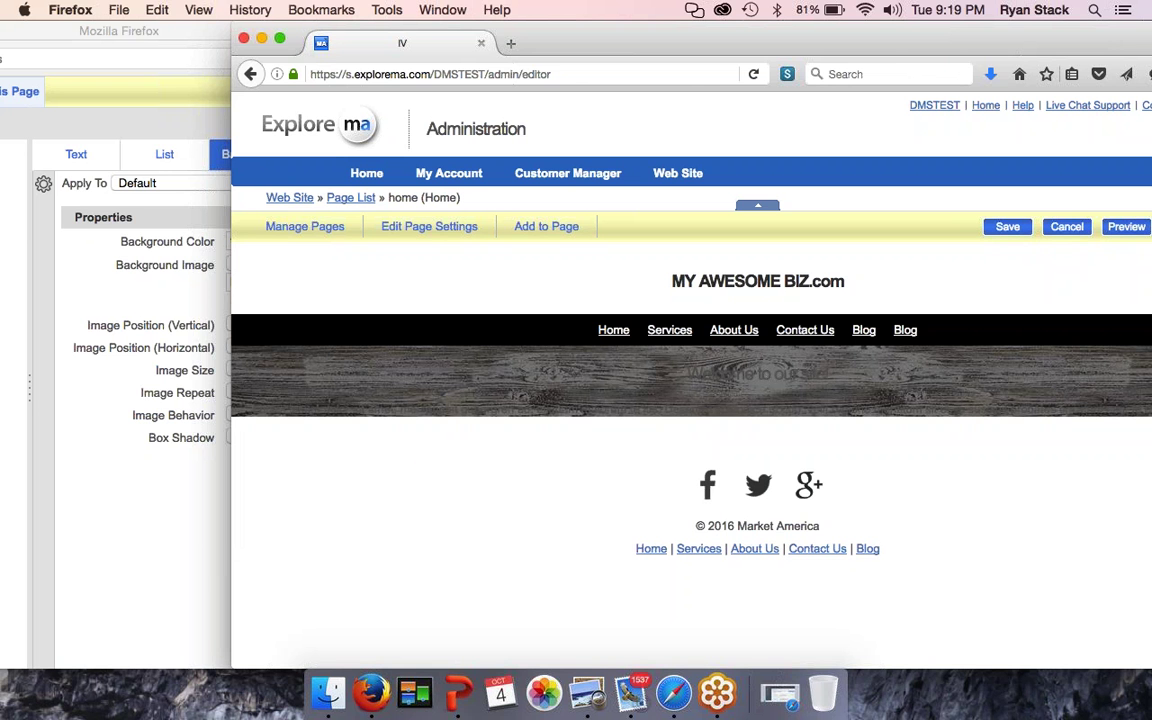
mouse_move(585, 394)
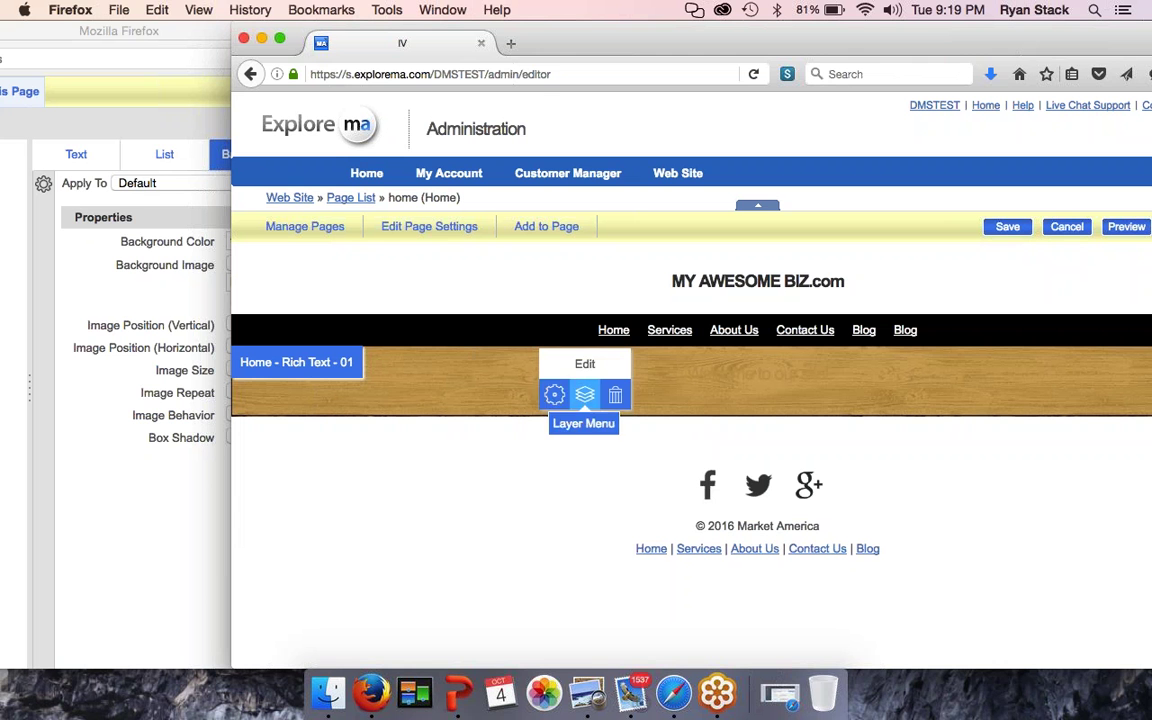
click(554, 398)
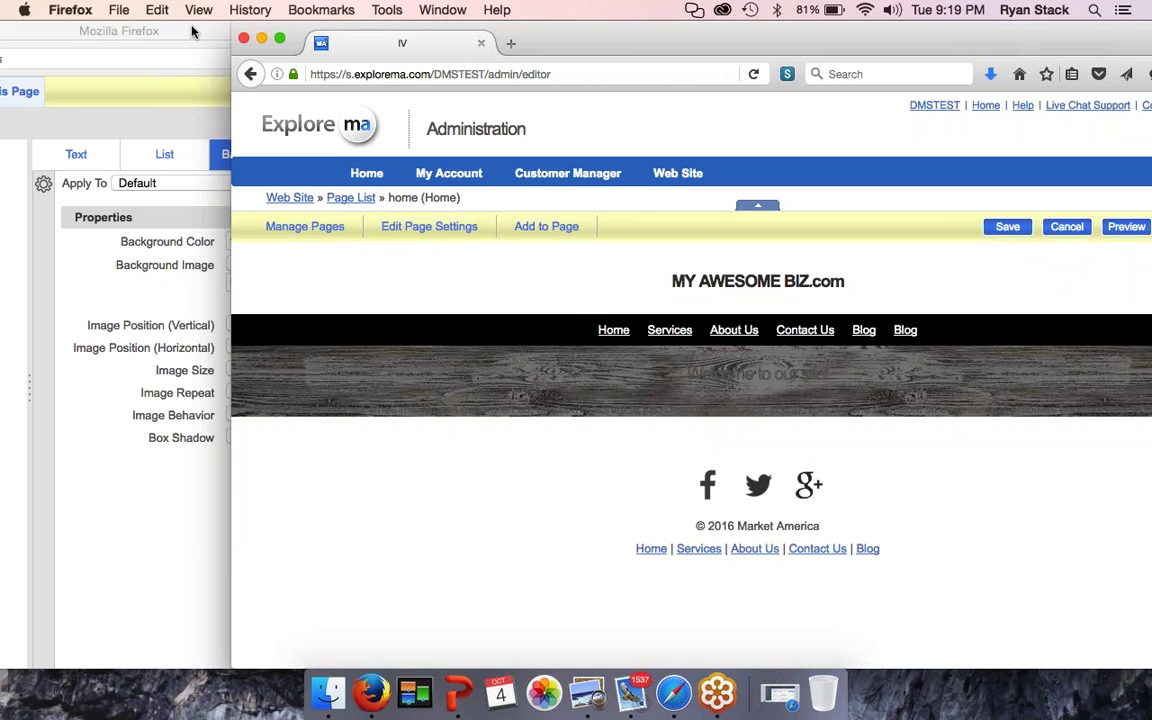
drag(190, 29, 289, 31)
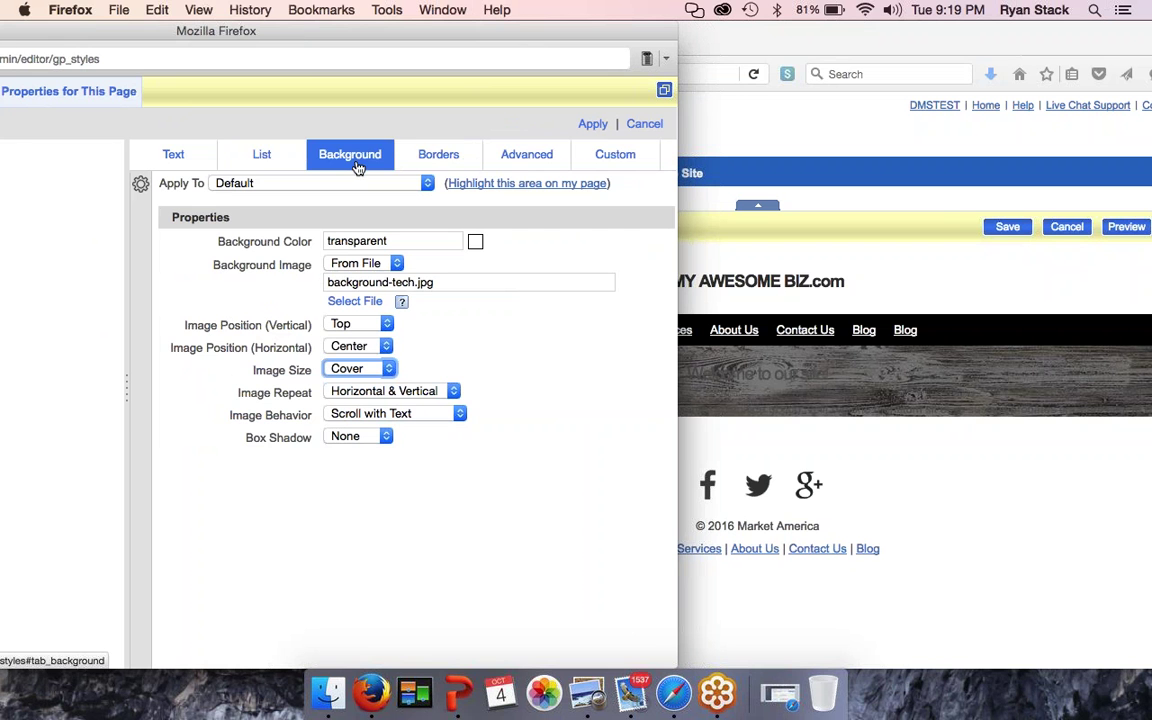
click(520, 161)
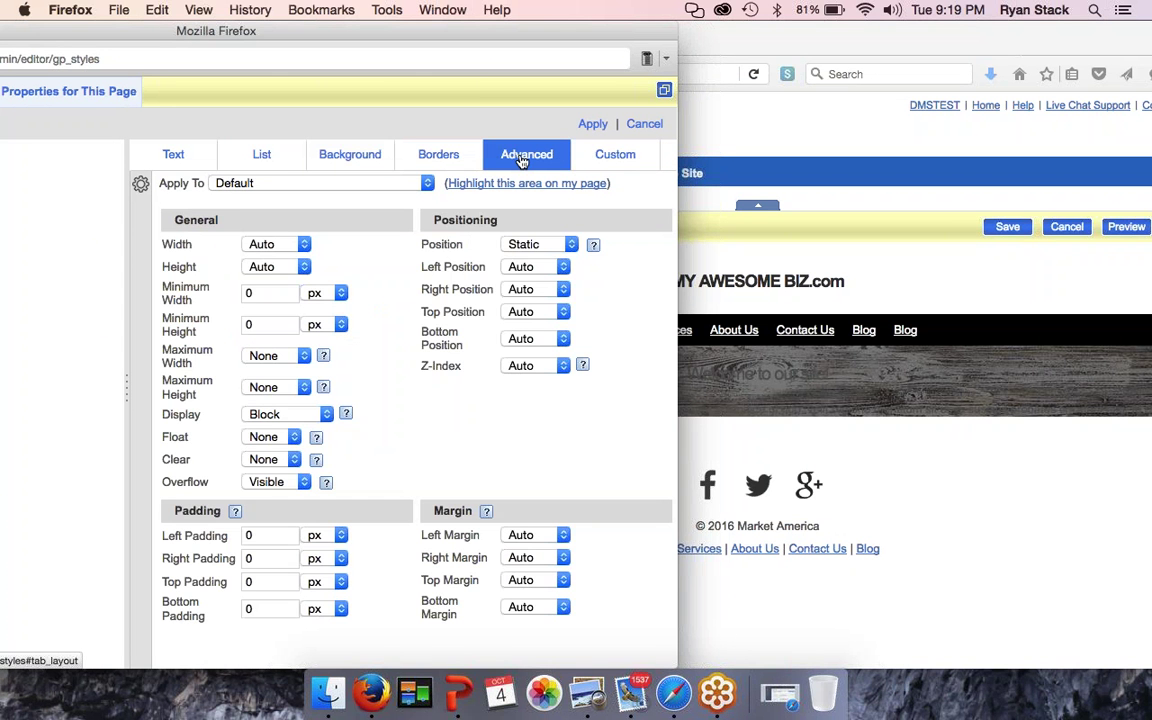
click(304, 267)
click(266, 300)
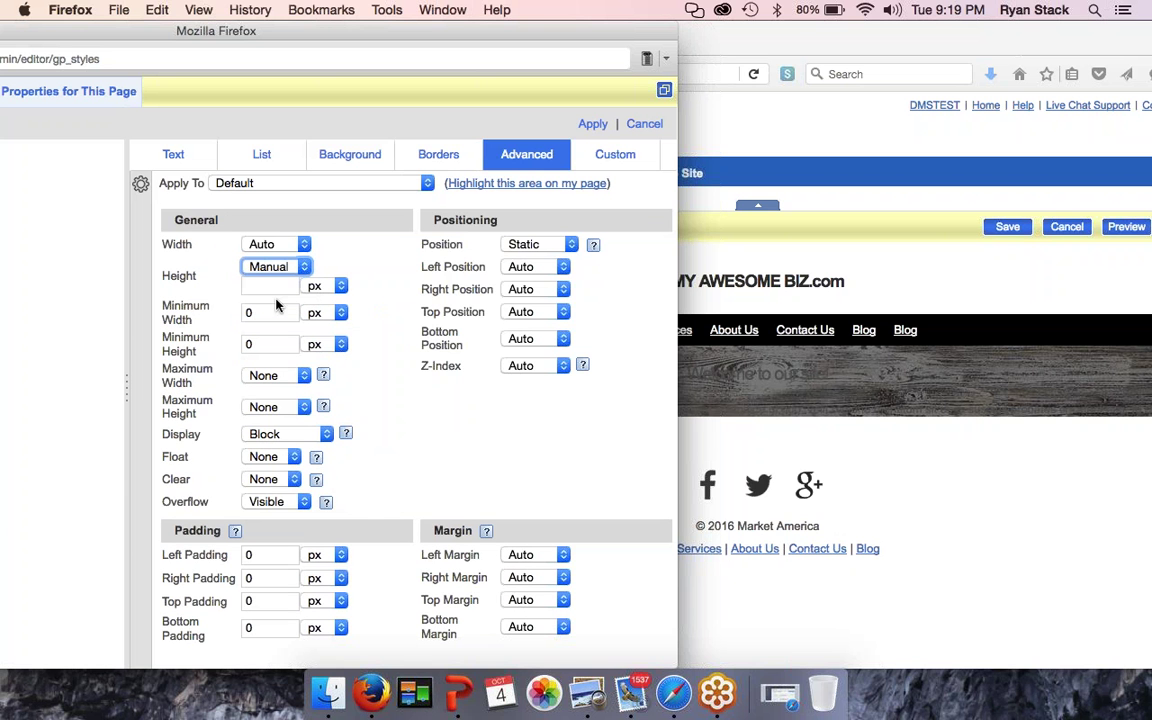
key(Tab)
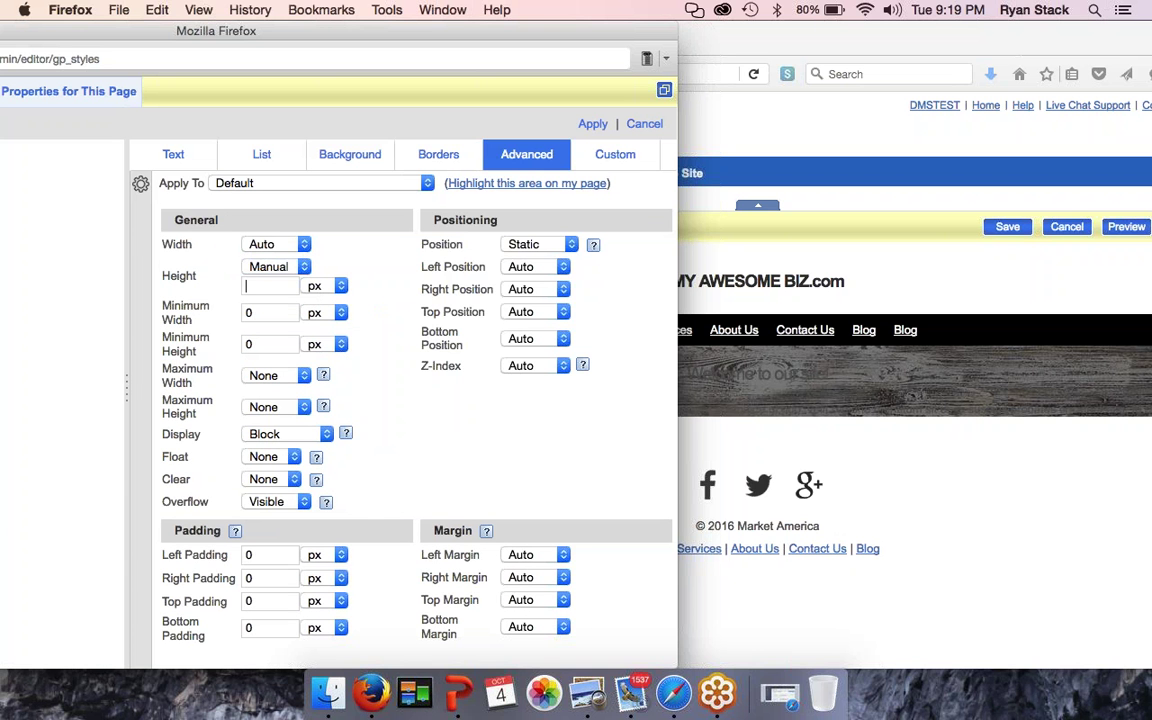
text(400)
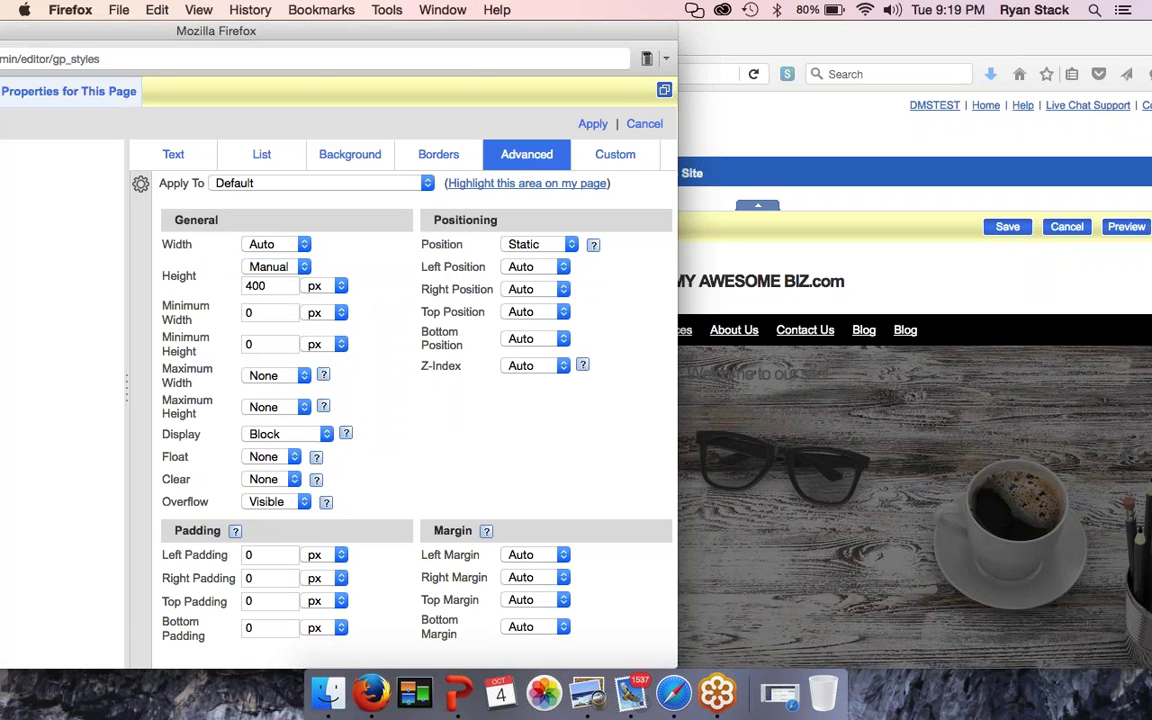
Step: Bring the page editor forward and collapse the administration header above the page
drag(440, 30, 135, 30)
drag(609, 28, 390, 40)
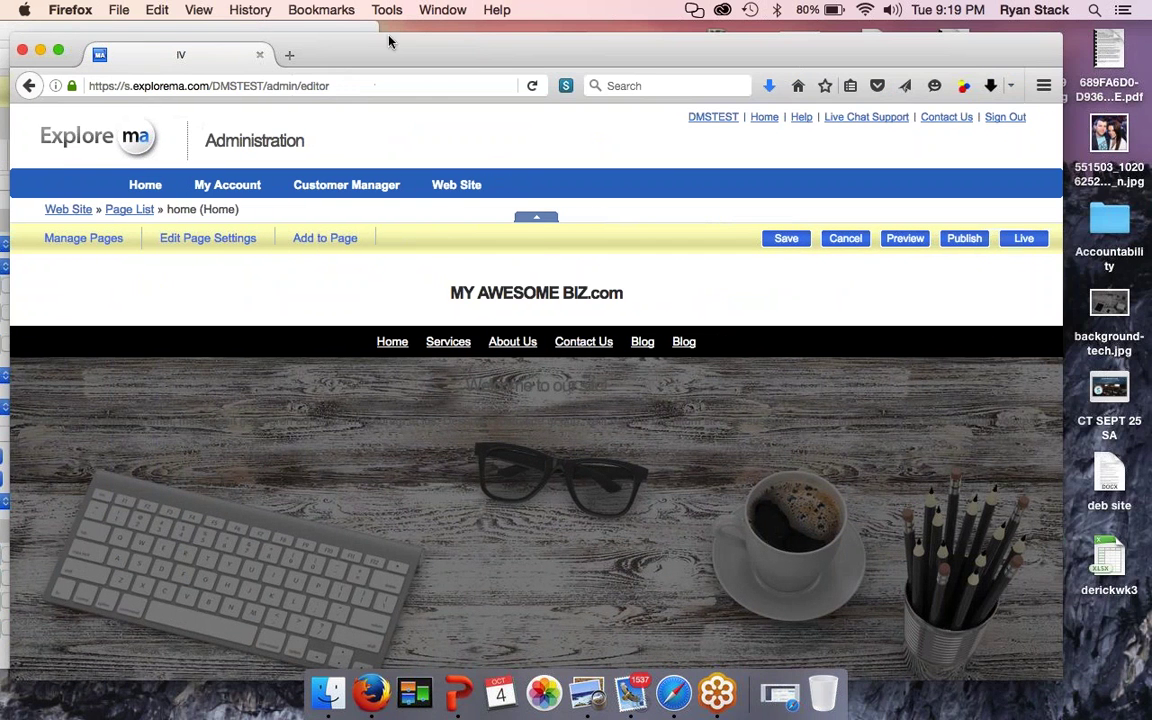
click(536, 218)
drag(591, 53, 714, 52)
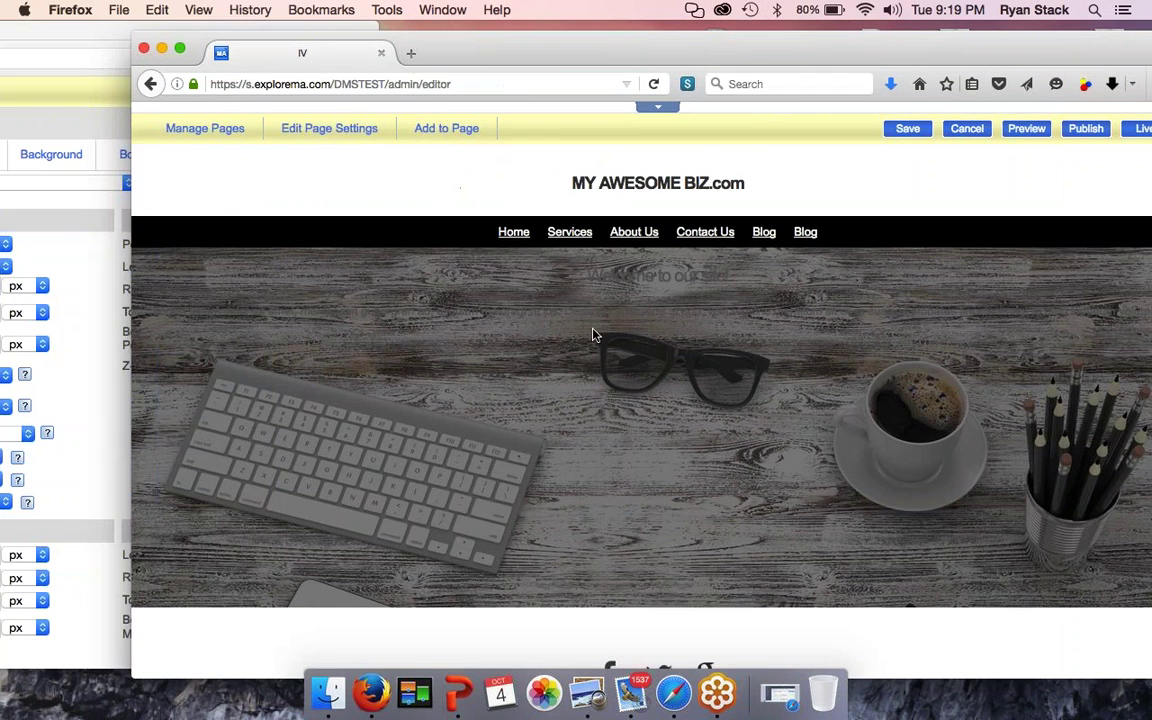
Step: Raise the height of Home - Page Area - 01 to 500 px and check the background on the page
click(63, 33)
drag(63, 37, 355, 37)
drag(303, 286, 147, 288)
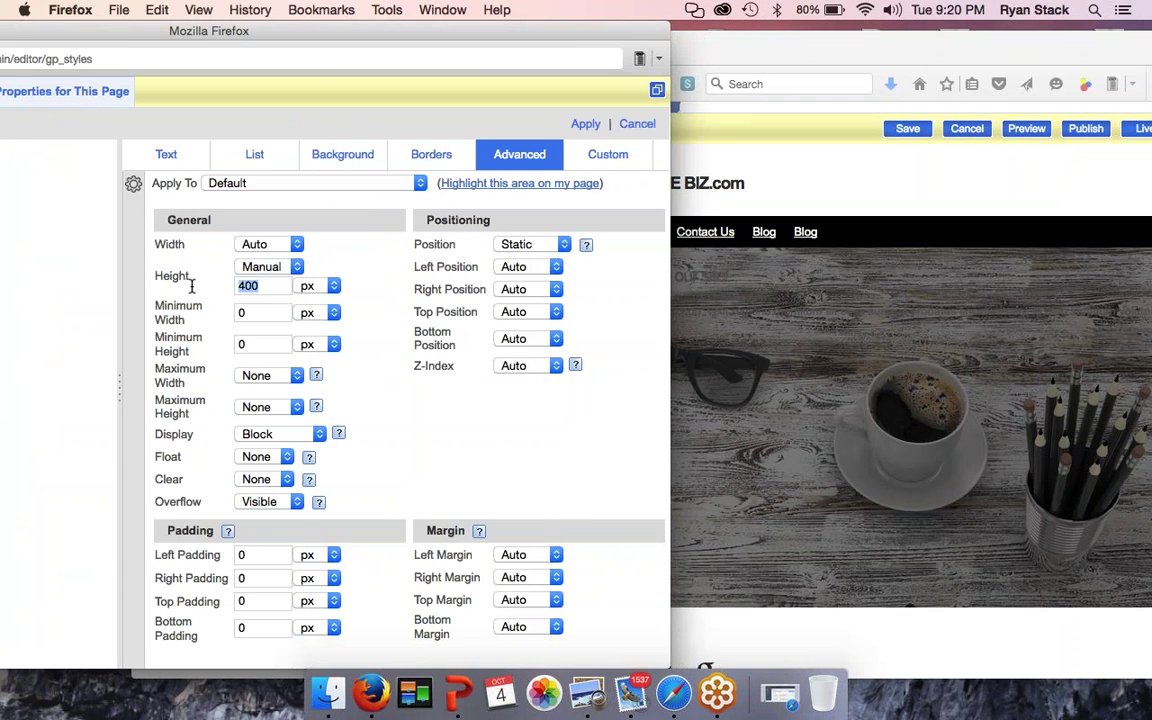
text(500)
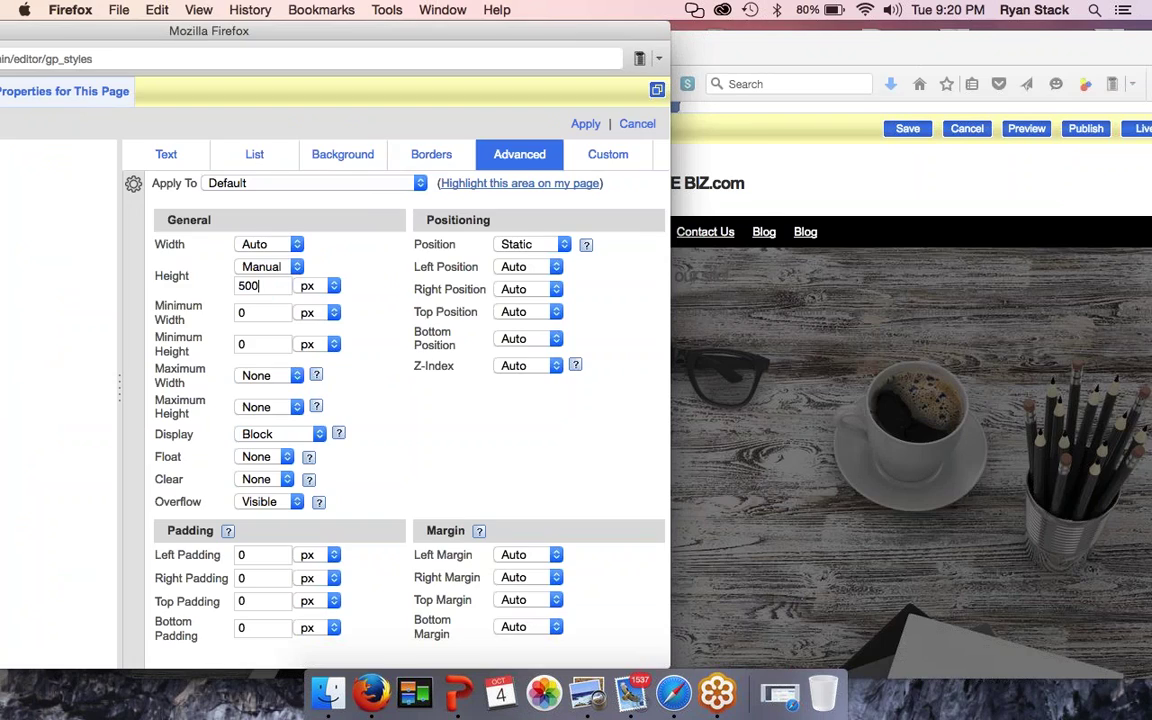
click(858, 45)
drag(847, 46, 738, 36)
scroll(545, 400, down, 10)
scroll(545, 400, up, 10)
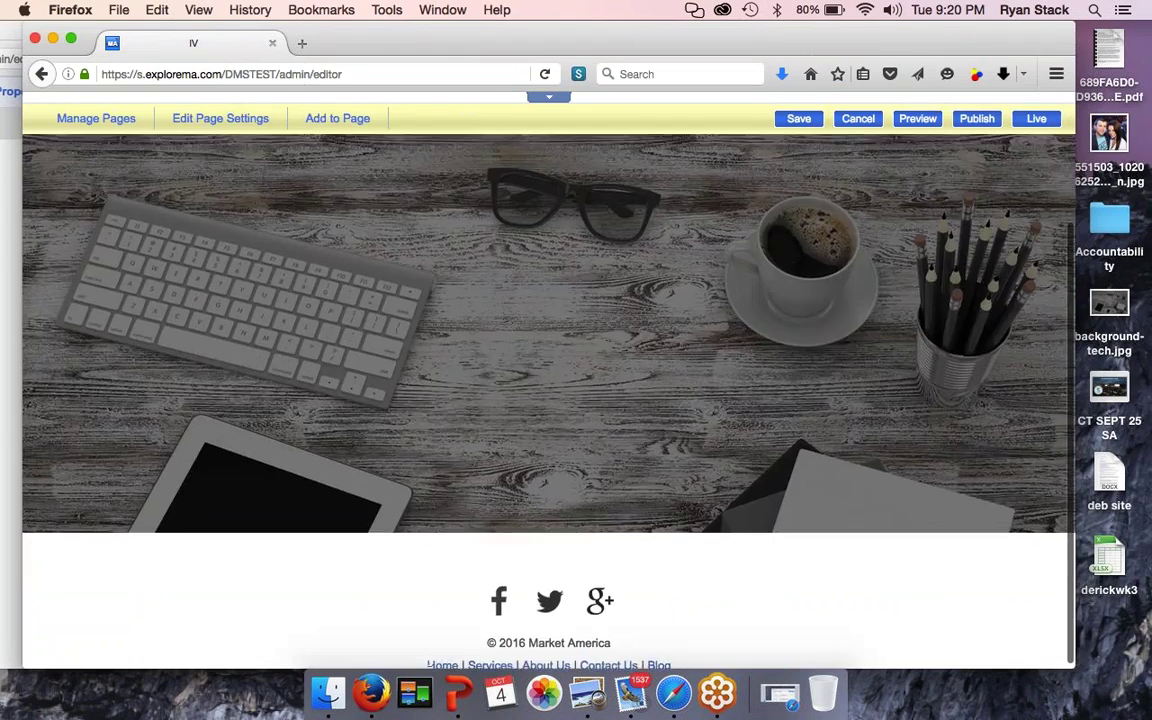
scroll(545, 400, down, 3)
drag(388, 40, 573, 40)
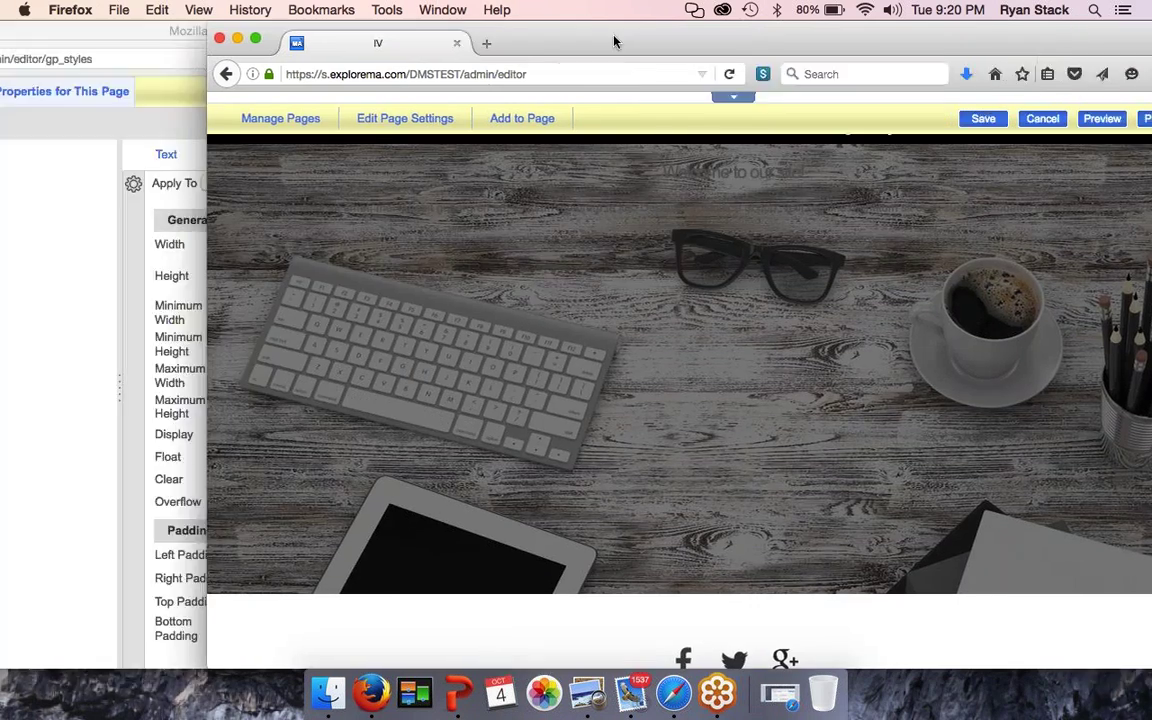
Step: Apply the 500 px height to Home - Page Area - 01 and return to the page editor
click(67, 31)
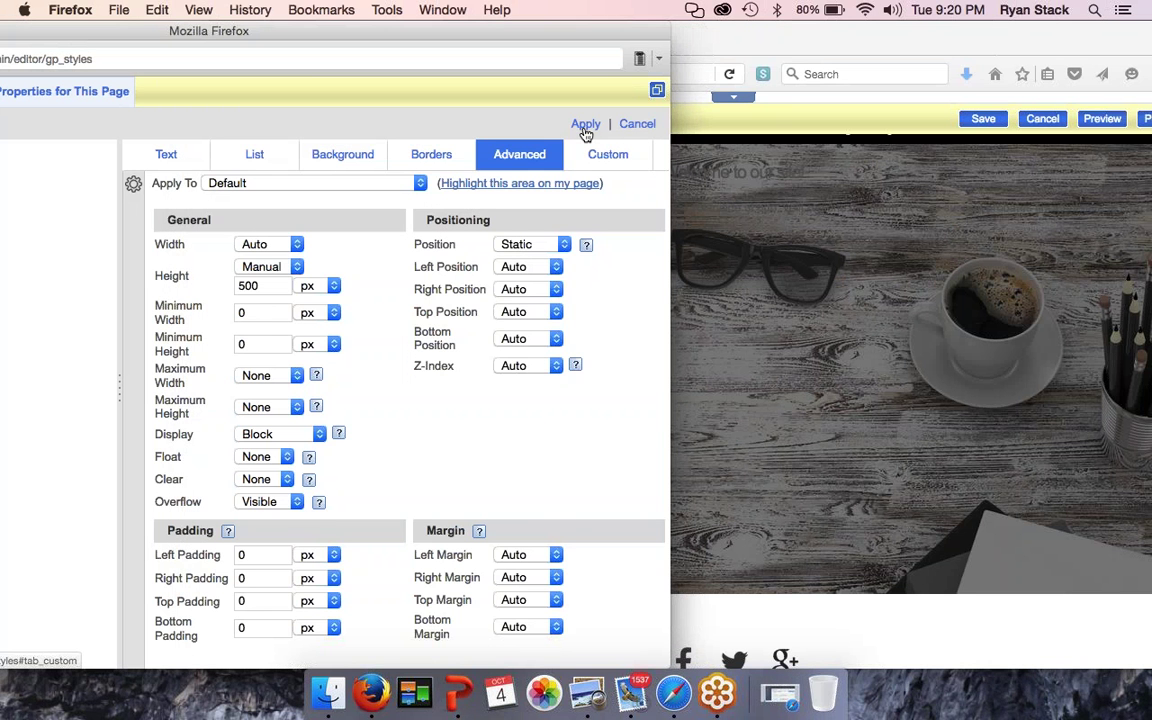
click(585, 127)
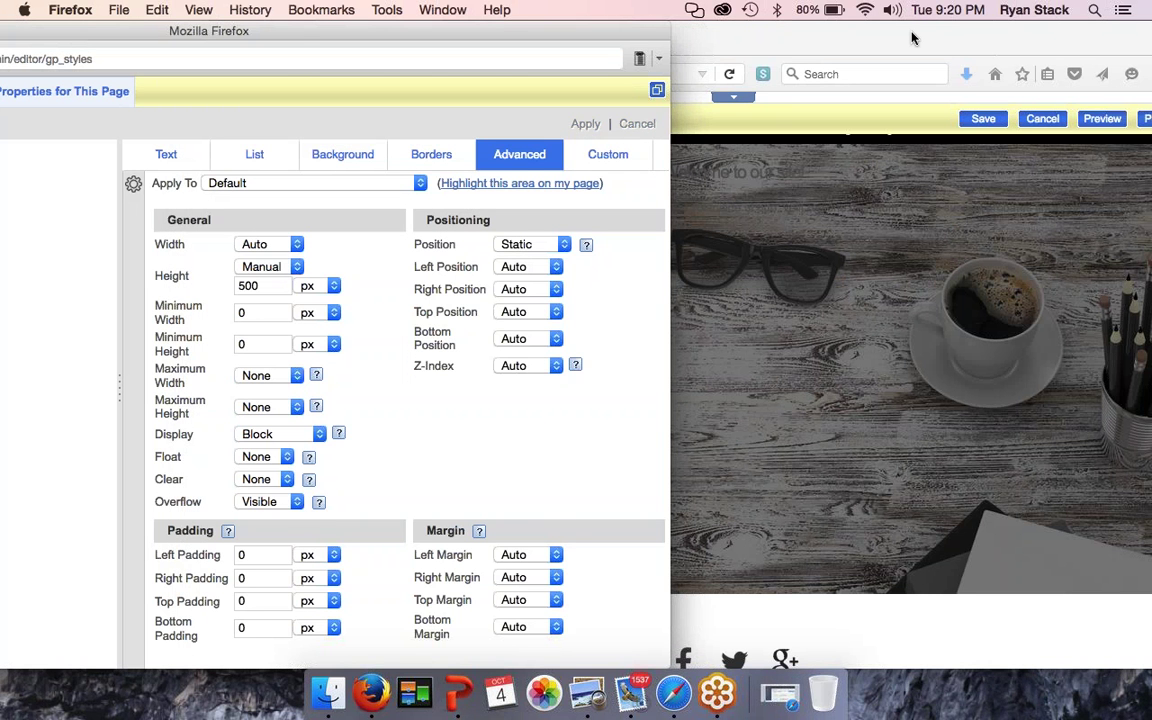
click(912, 38)
drag(910, 36, 833, 38)
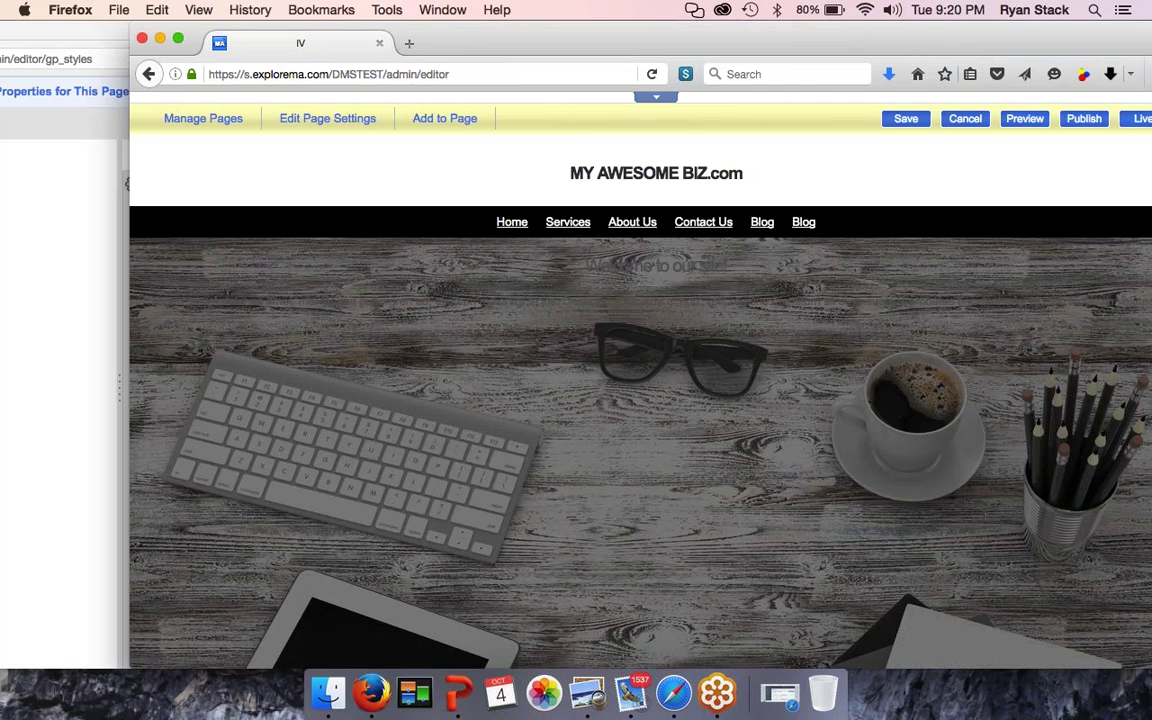
Step: Examine how the background of Home - Page Area - 01 fills the page from the menu to the footer
mouse_move(688, 266)
click(122, 80)
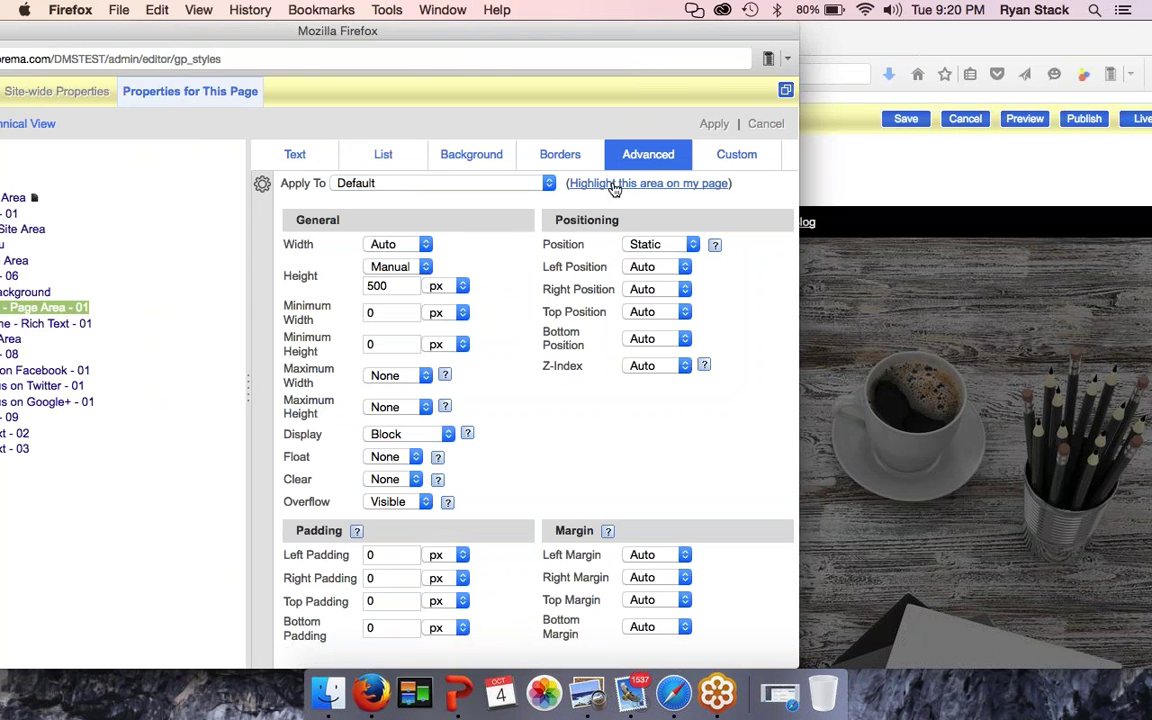
drag(681, 37, 313, 45)
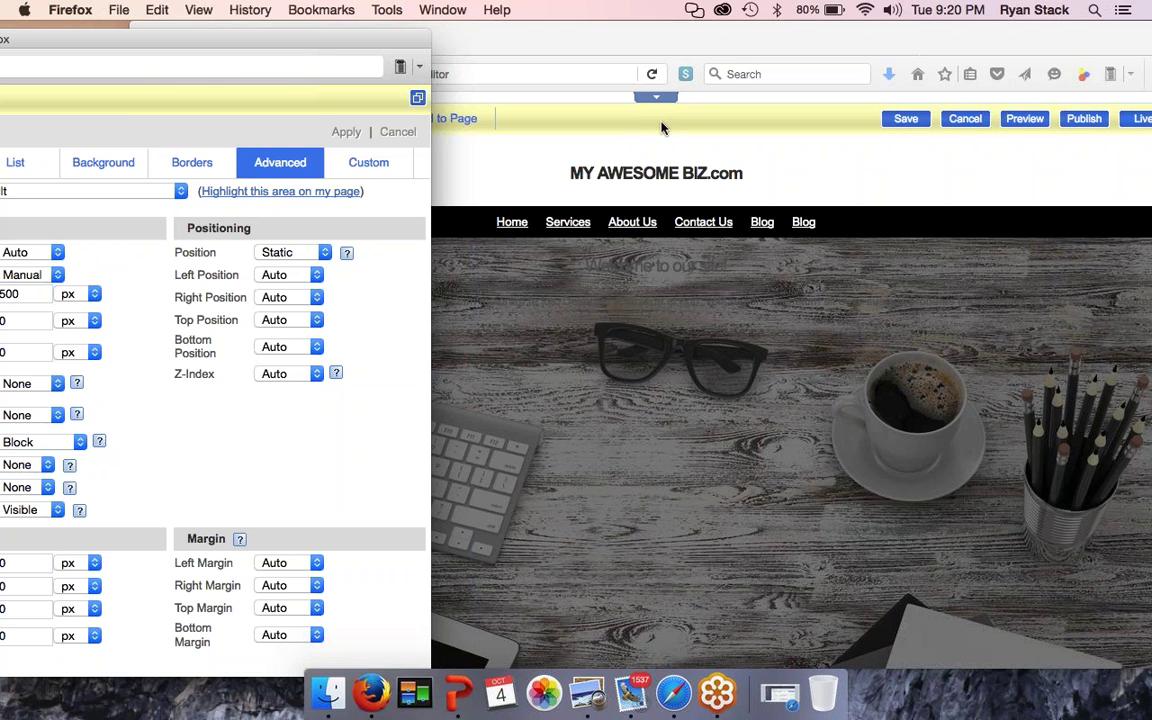
click(634, 46)
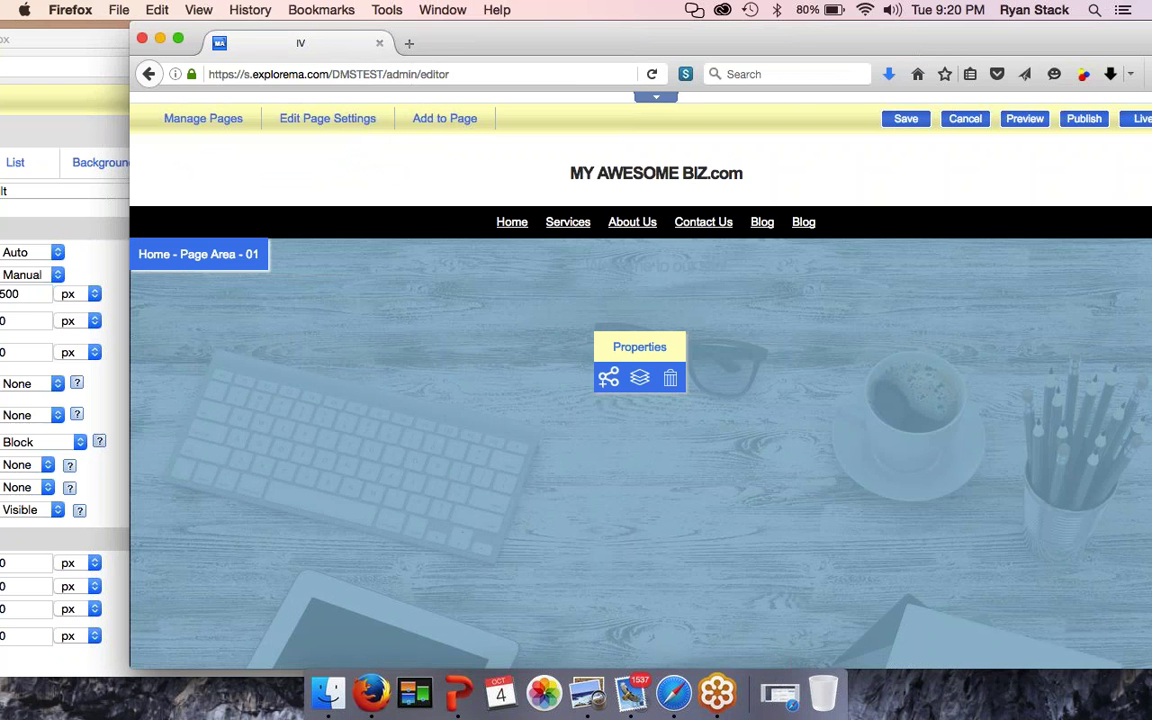
scroll(640, 400, down, 3)
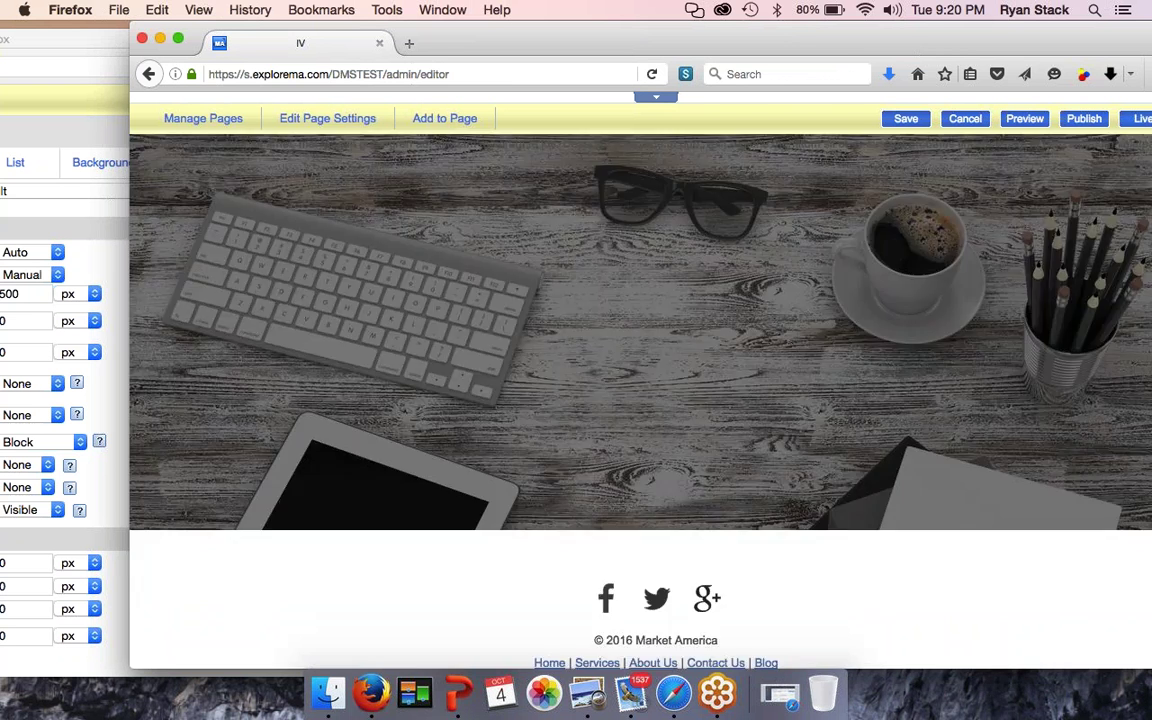
scroll(640, 400, up, 3)
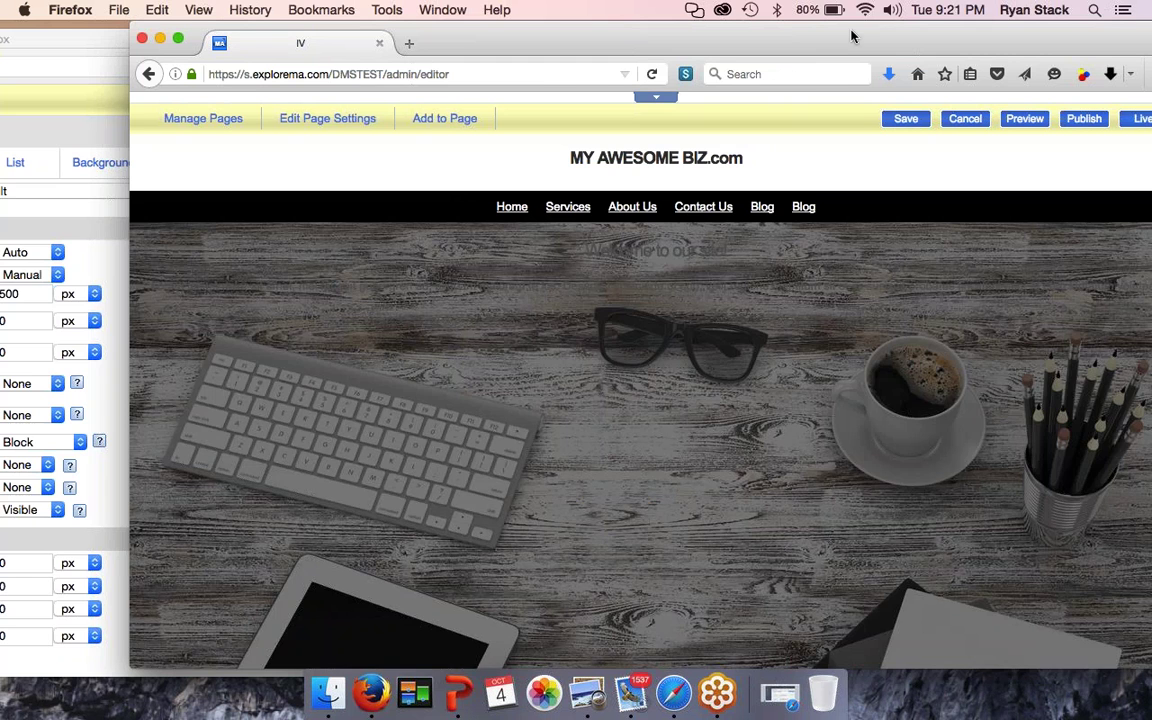
Step: Add a new Site/Page Area widget named Page Area inside Home - Page Area - 01
drag(817, 35, 694, 22)
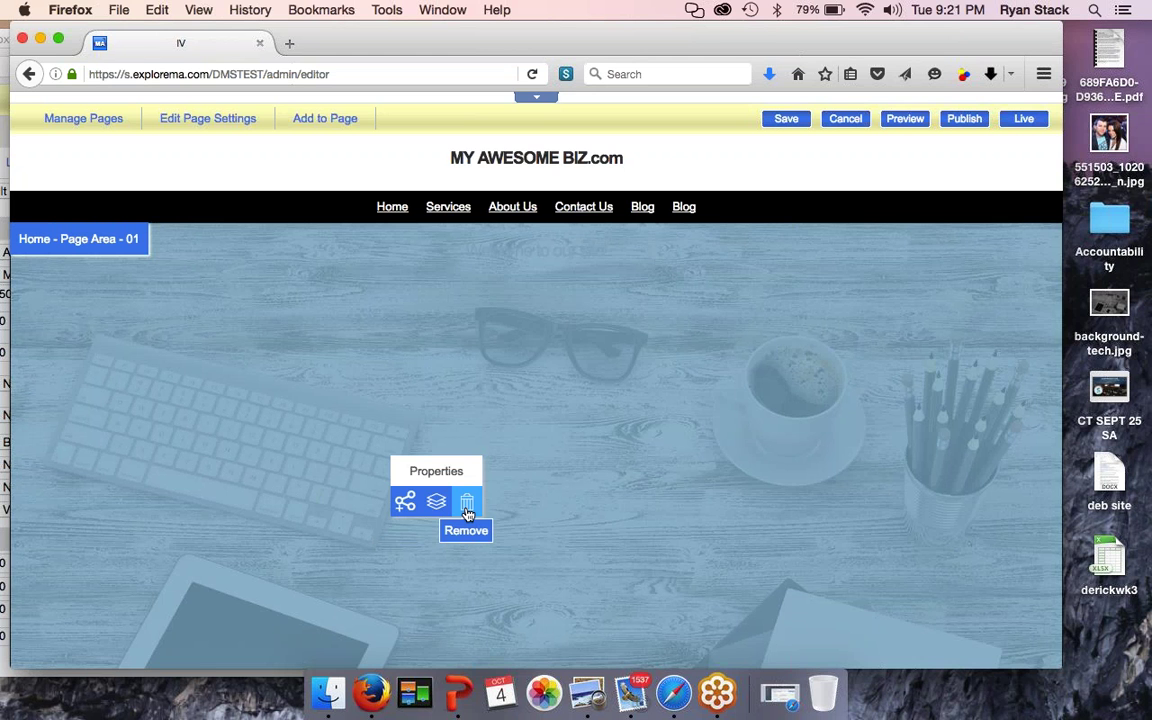
click(405, 502)
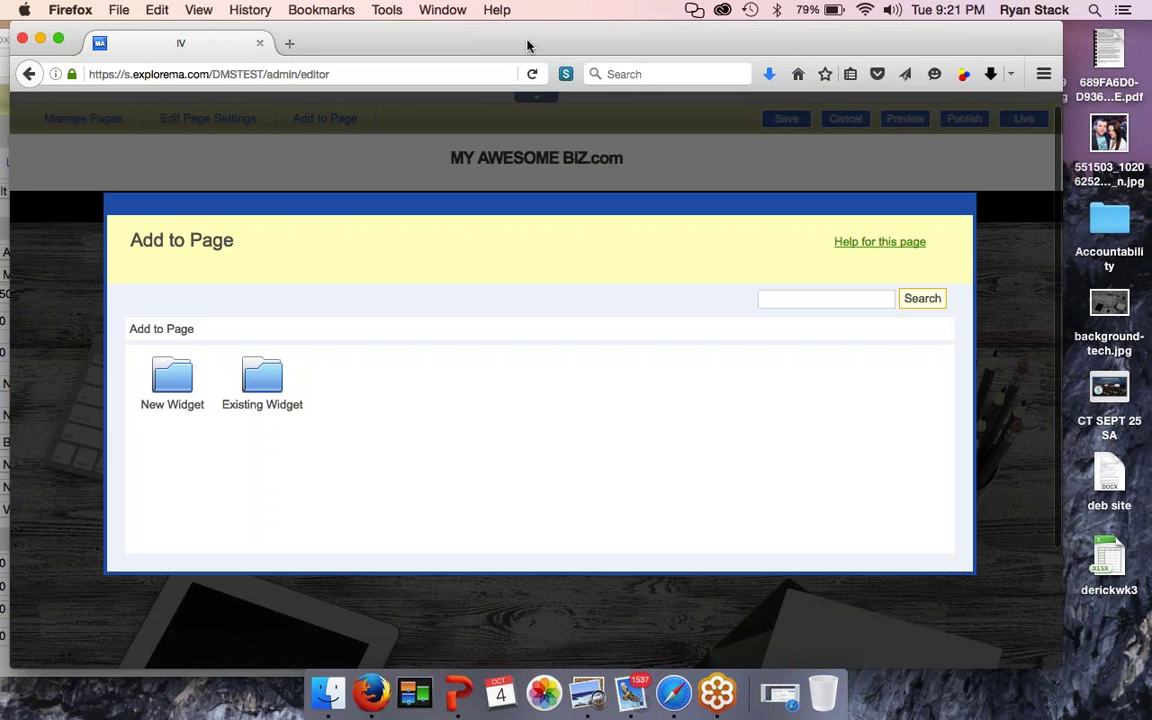
click(171, 410)
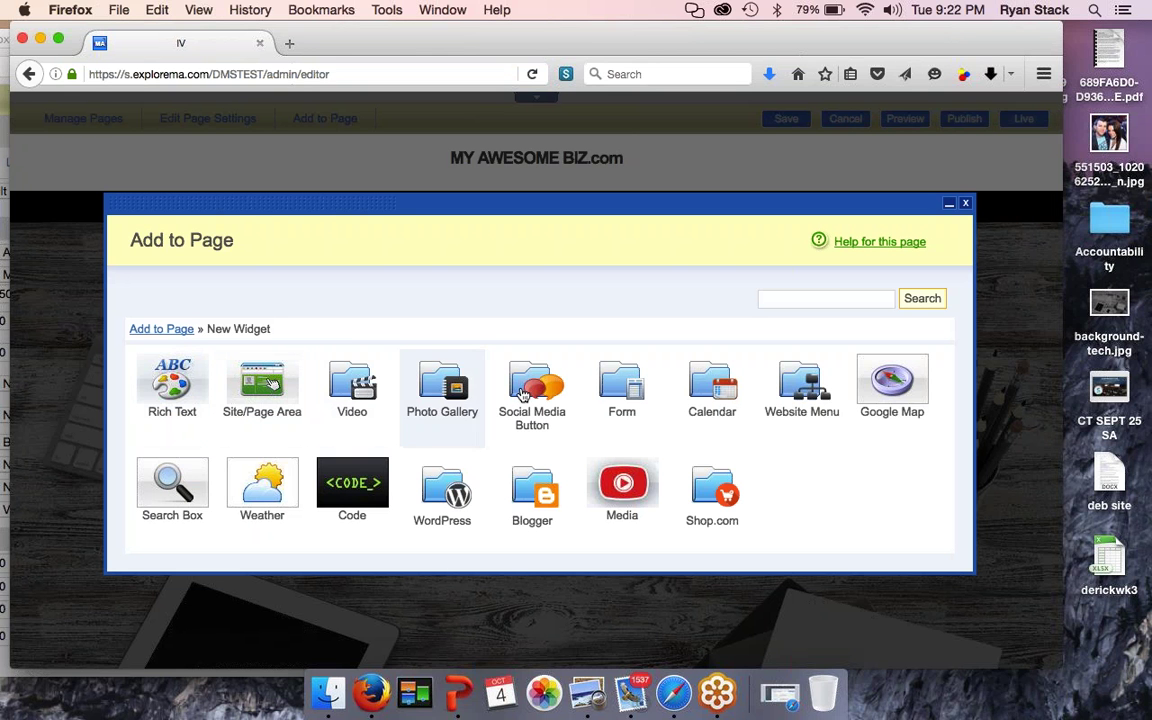
click(266, 384)
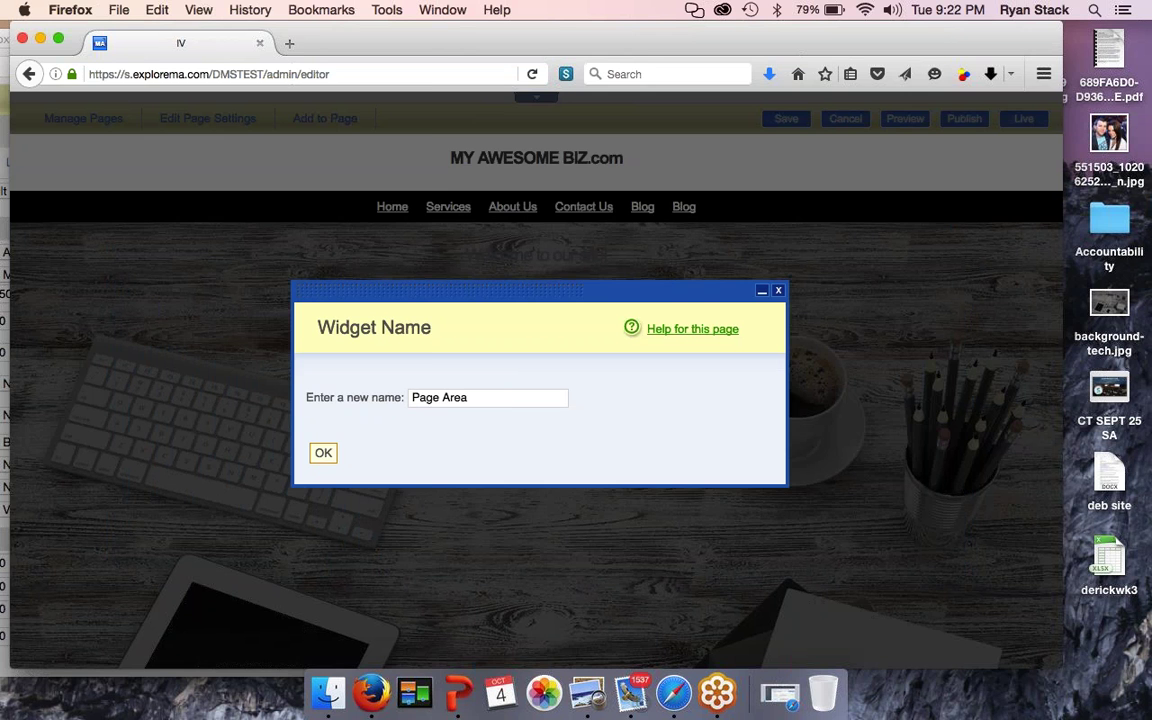
key(Return)
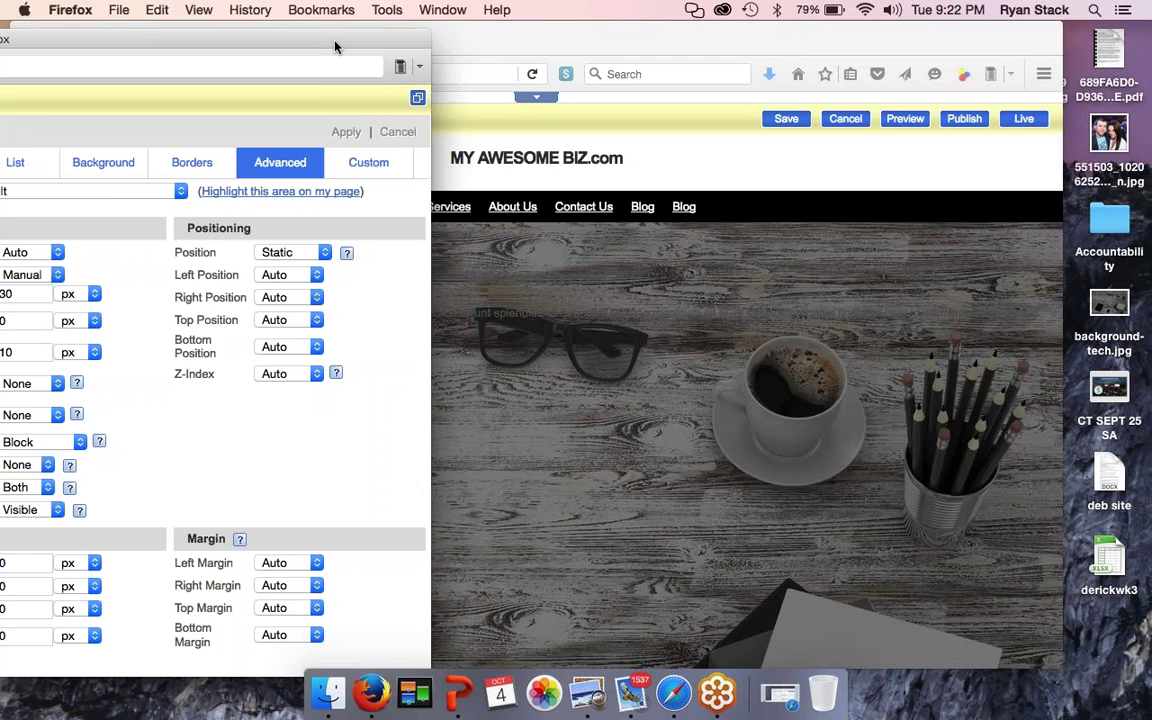
Step: Set the nested Page Area's height to Manual at 400 px in its advanced properties
drag(342, 42, 495, 34)
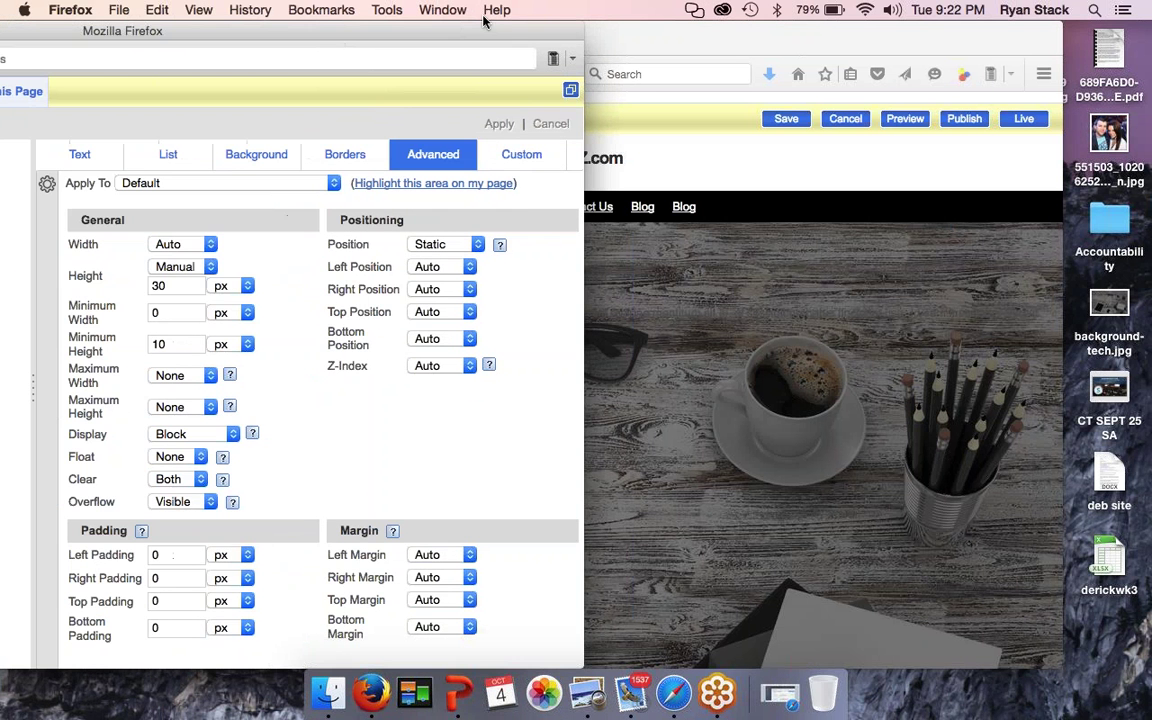
click(418, 194)
drag(300, 32, 552, 32)
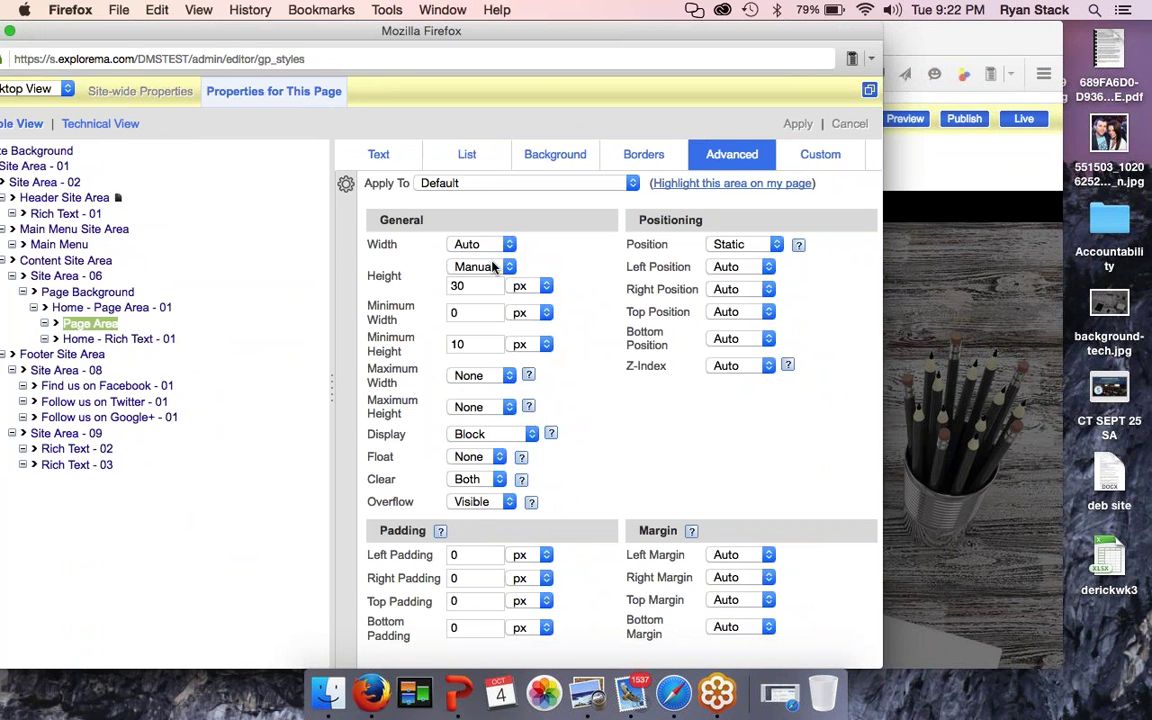
click(480, 267)
click(470, 299)
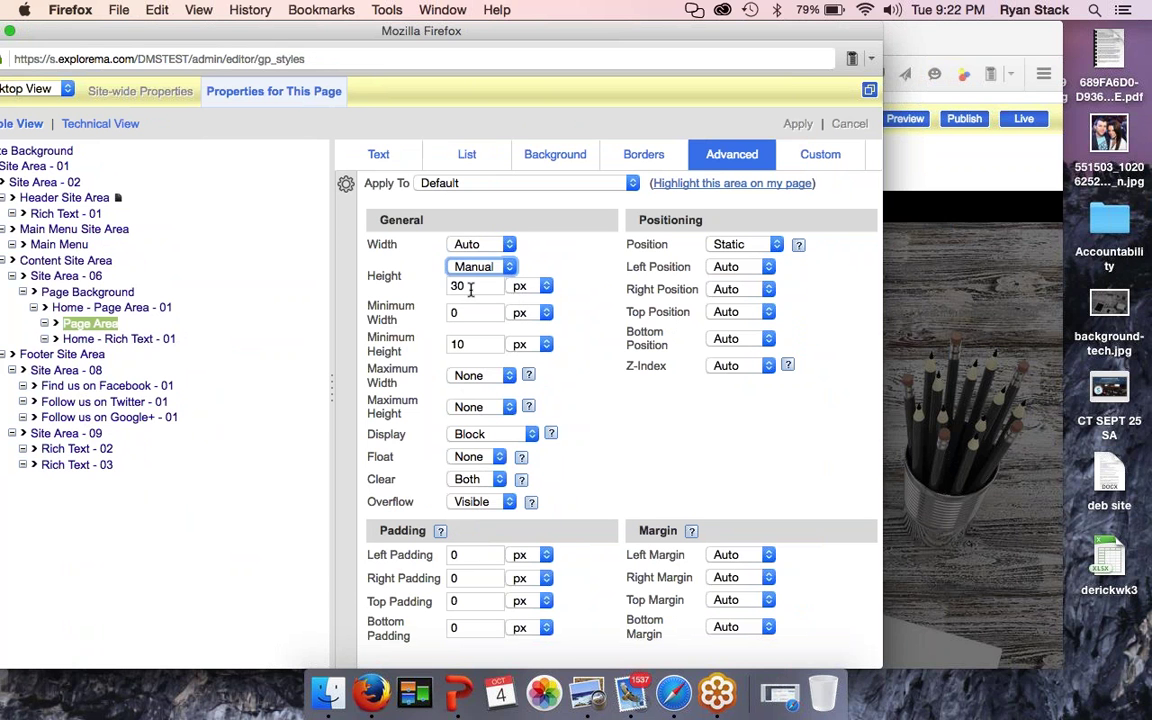
drag(483, 287, 418, 281)
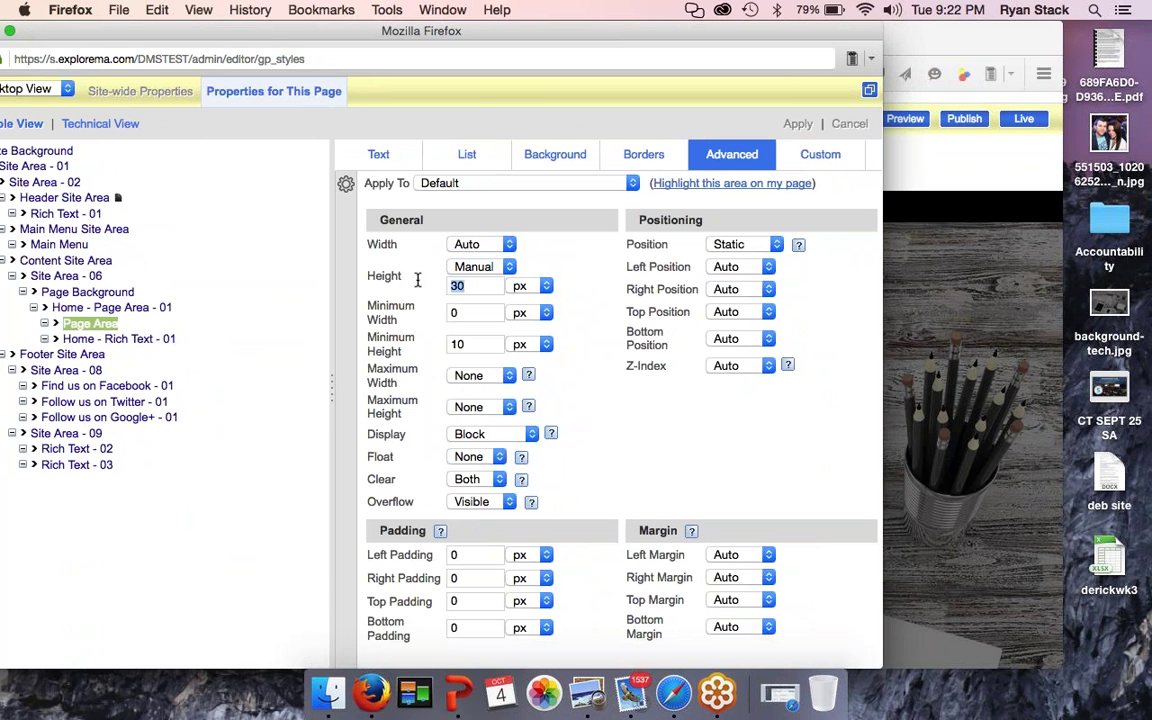
text(400)
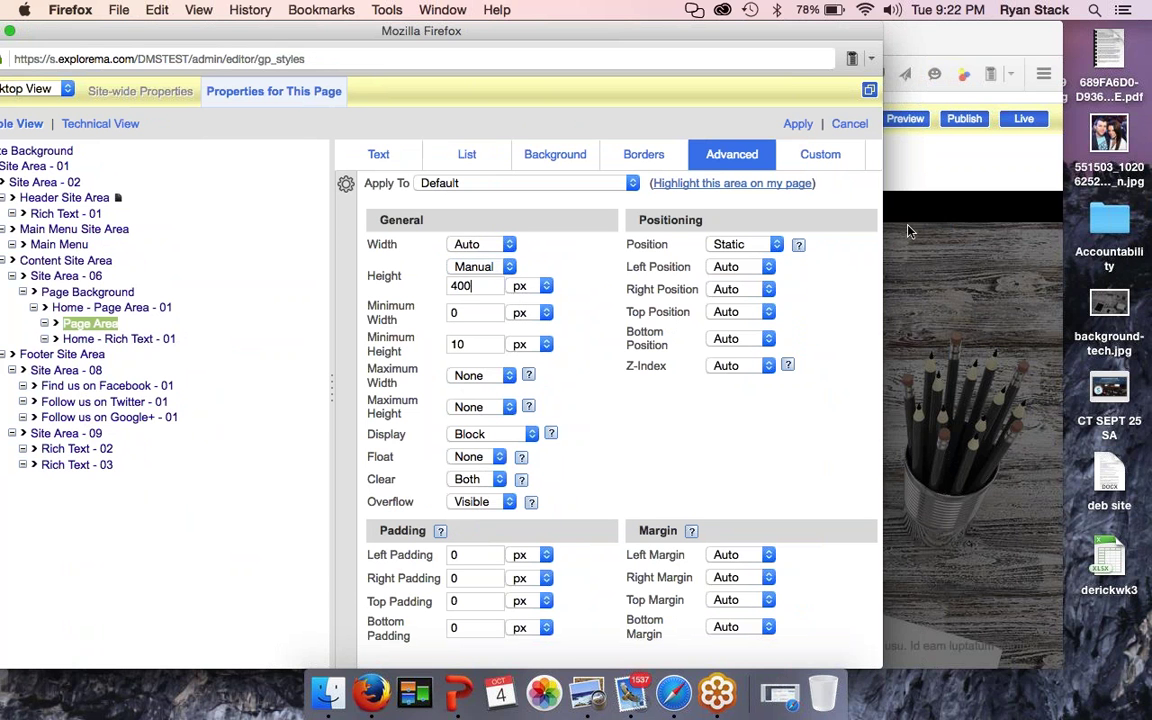
click(690, 183)
Step: Switch the Page Area's width to Manual and set it to 80 %
click(482, 245)
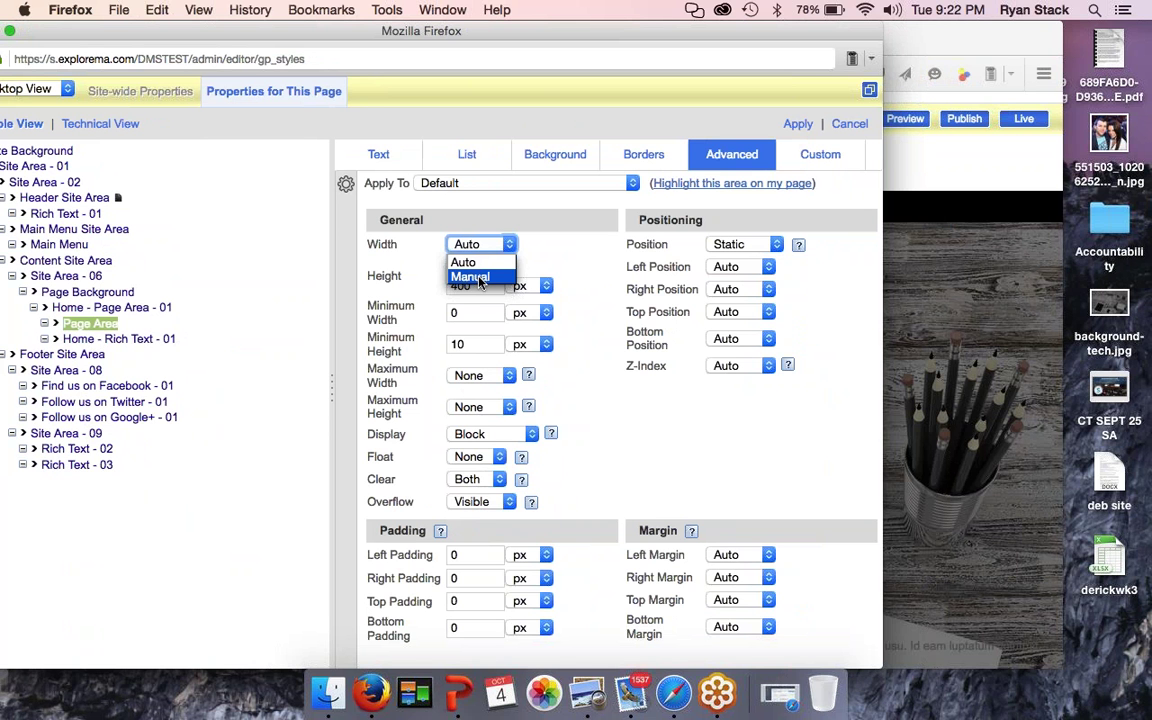
click(481, 277)
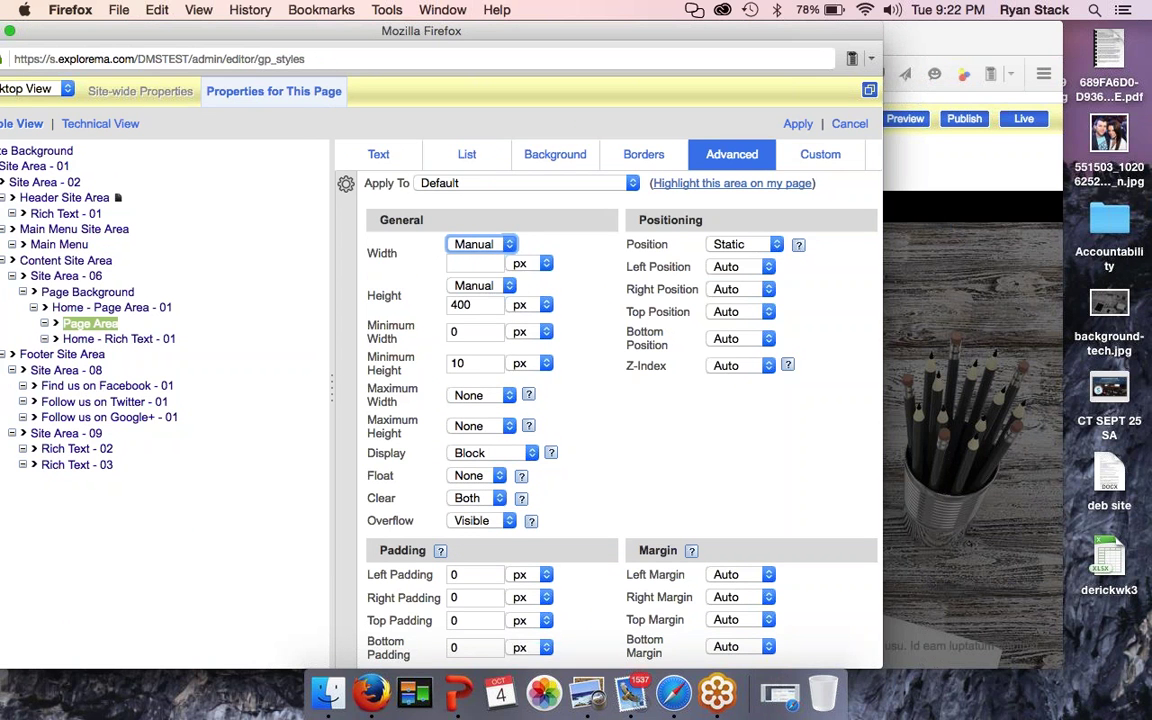
click(478, 263)
text(80)
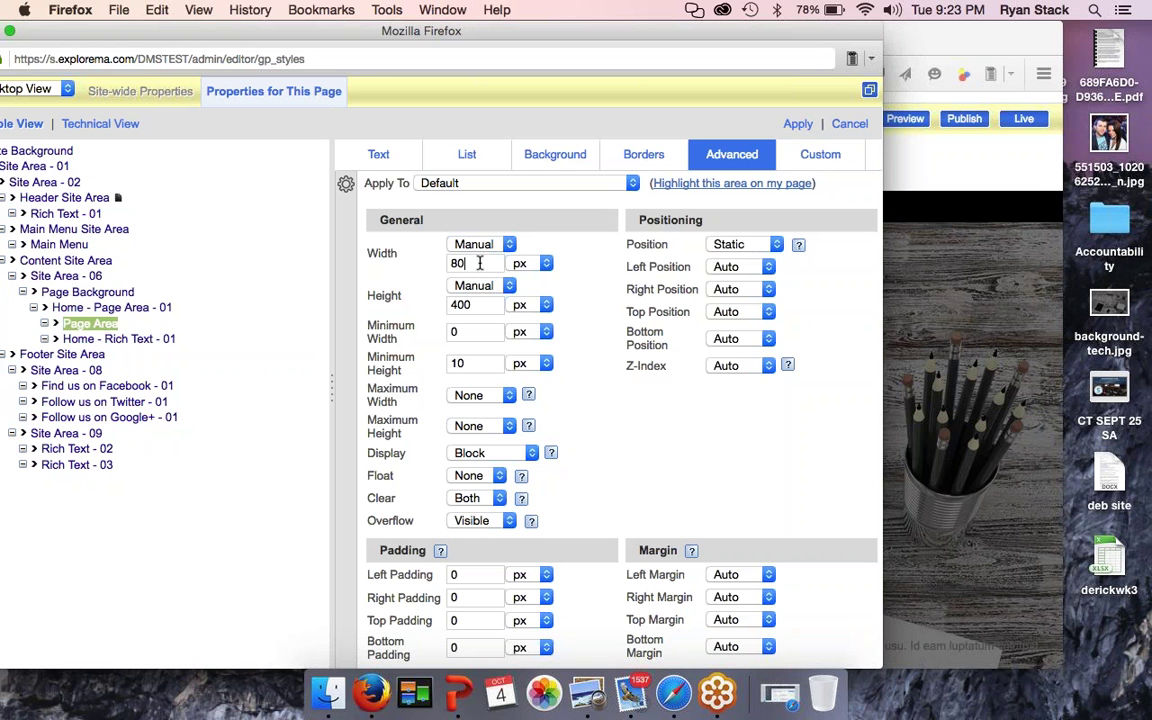
click(540, 264)
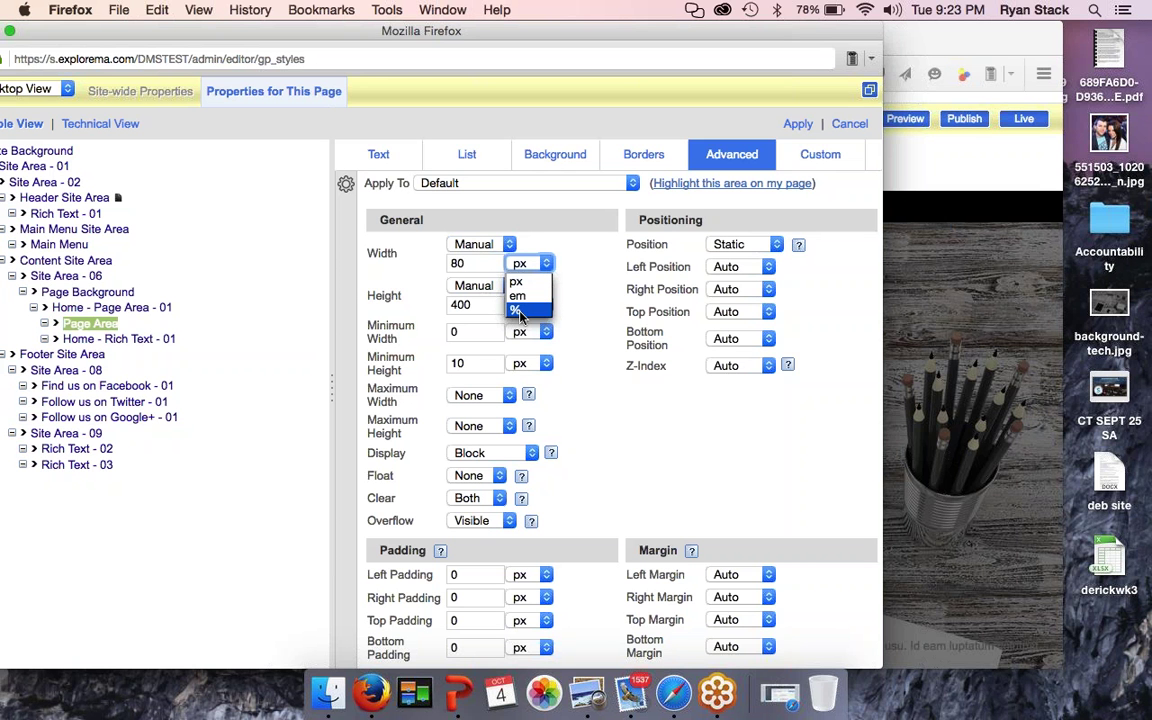
click(520, 310)
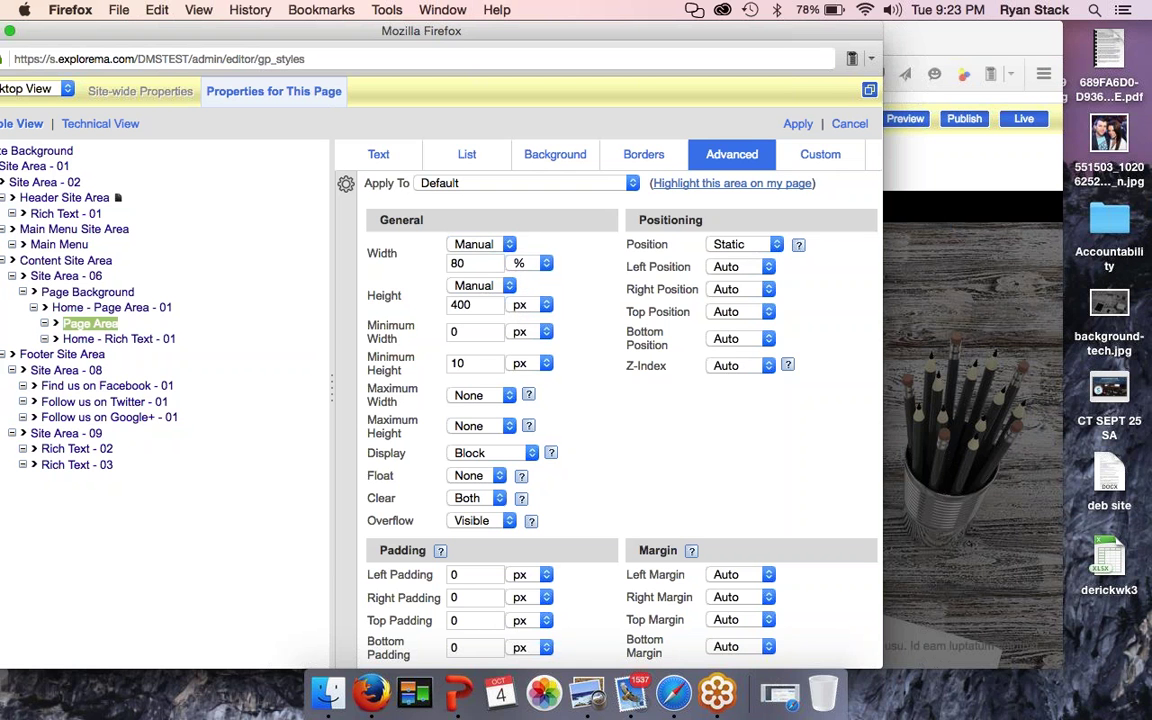
Step: Highlight the nested Page Area on the page to check its size and placement
drag(421, 31, 171, 31)
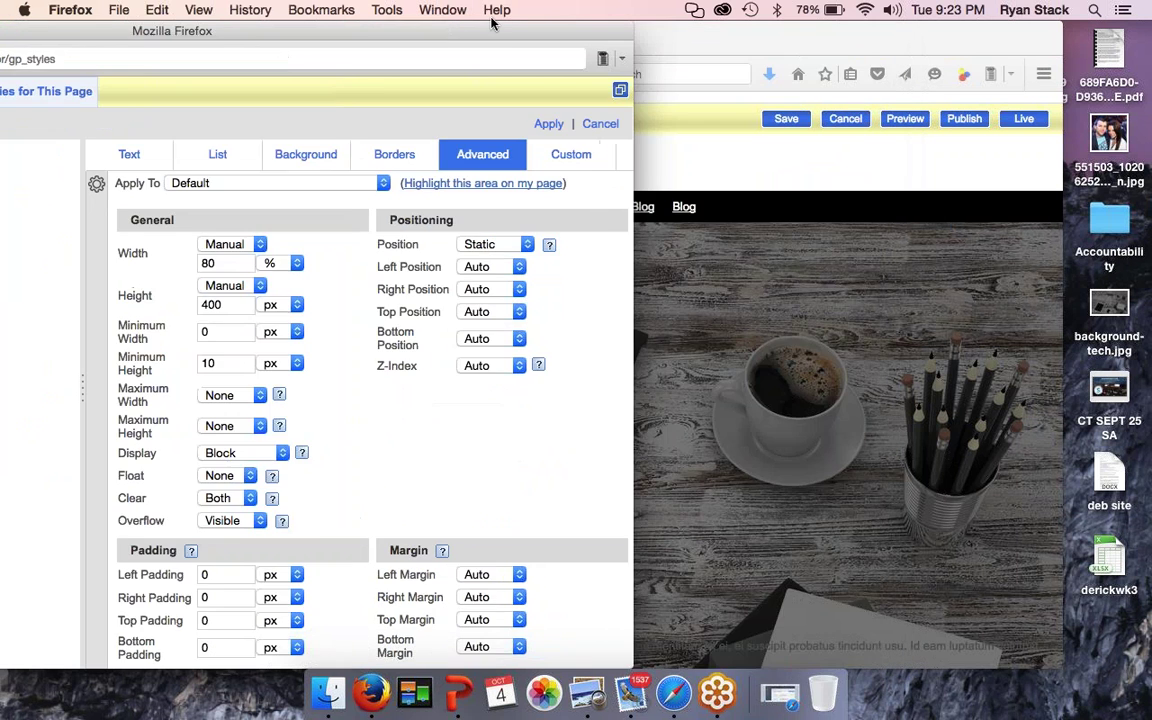
click(489, 186)
click(741, 35)
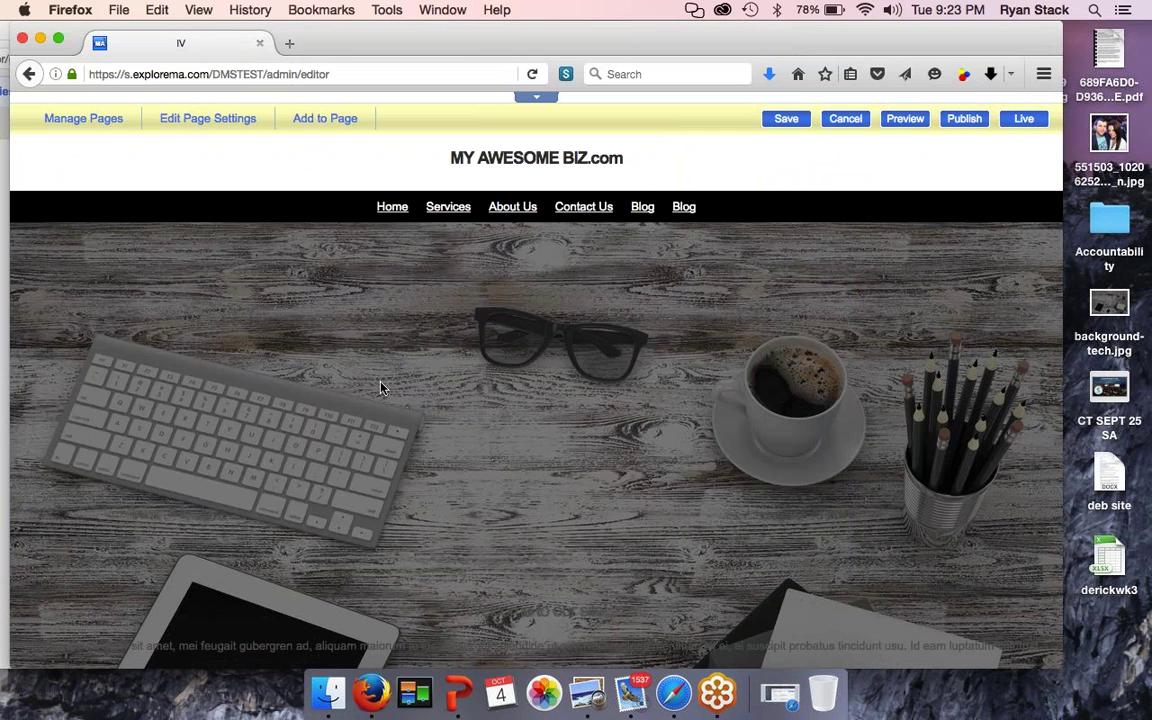
mouse_move(380, 385)
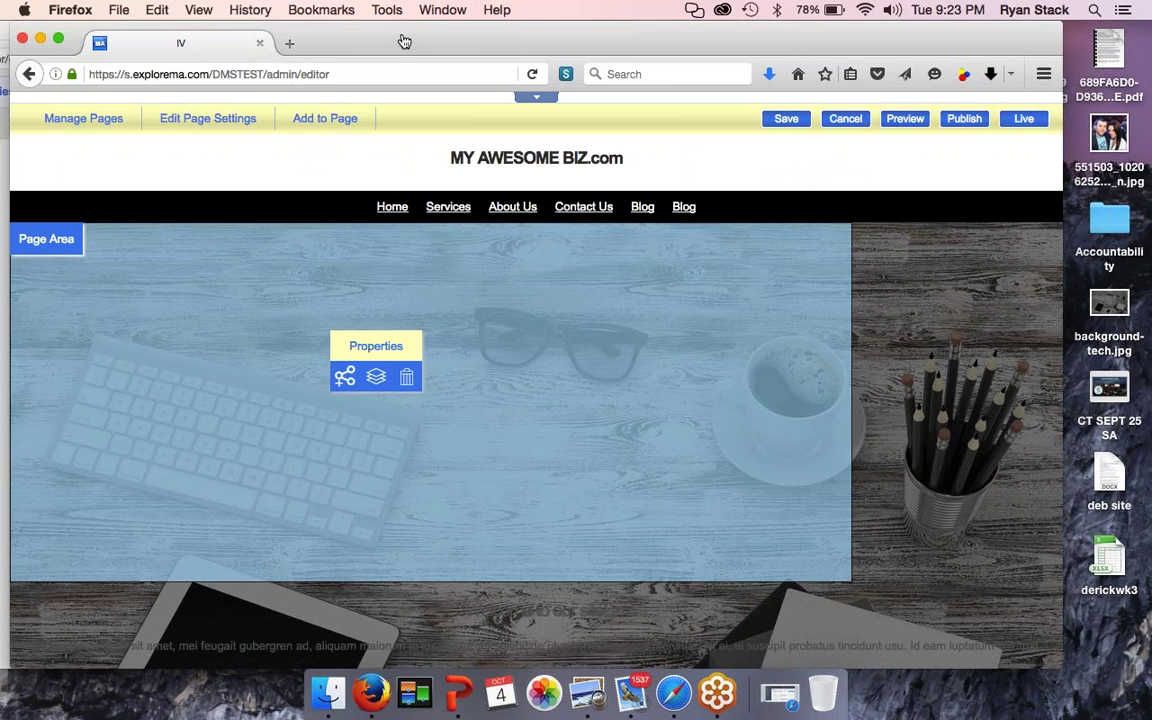
Step: Center the Page Area by switching its left and right margins to Manual and back to Auto
drag(357, 33, 732, 15)
drag(255, 30, 367, 30)
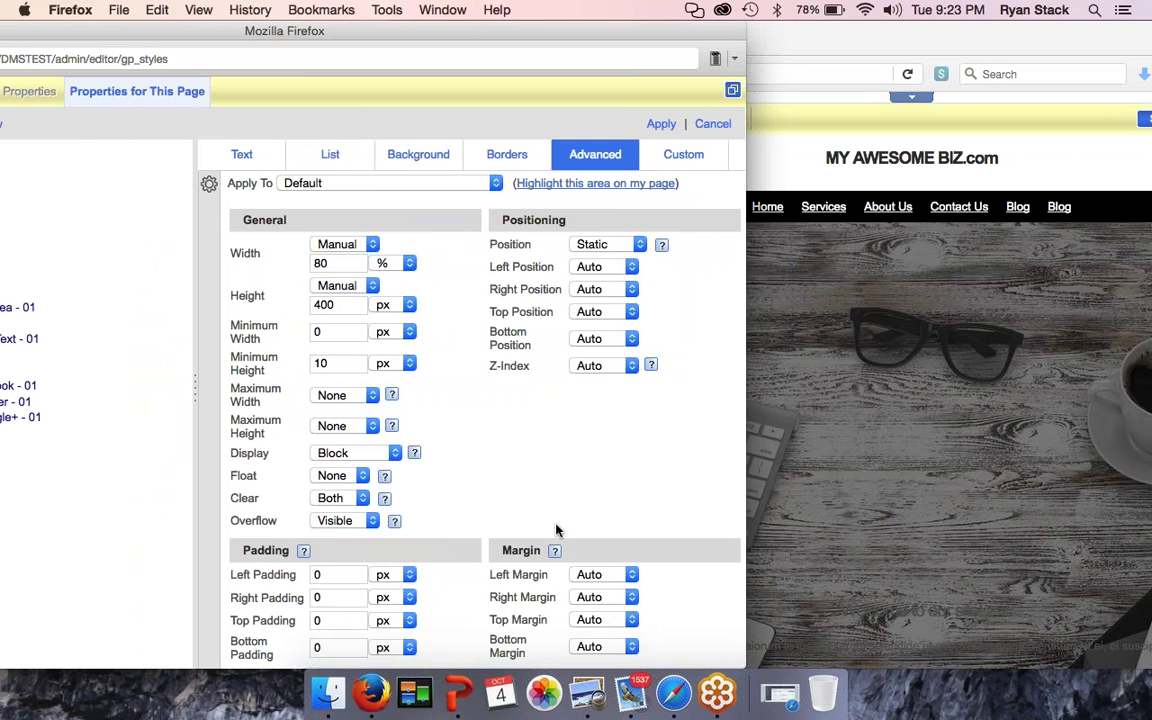
click(630, 574)
click(603, 608)
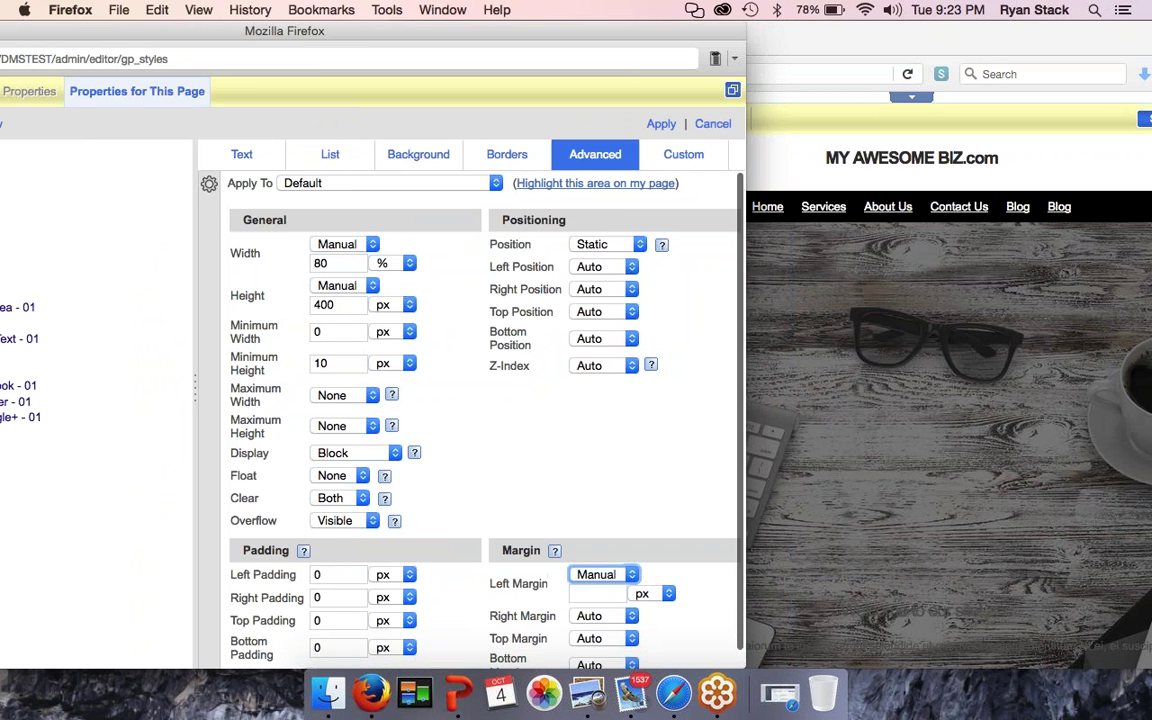
click(630, 616)
click(596, 648)
click(620, 617)
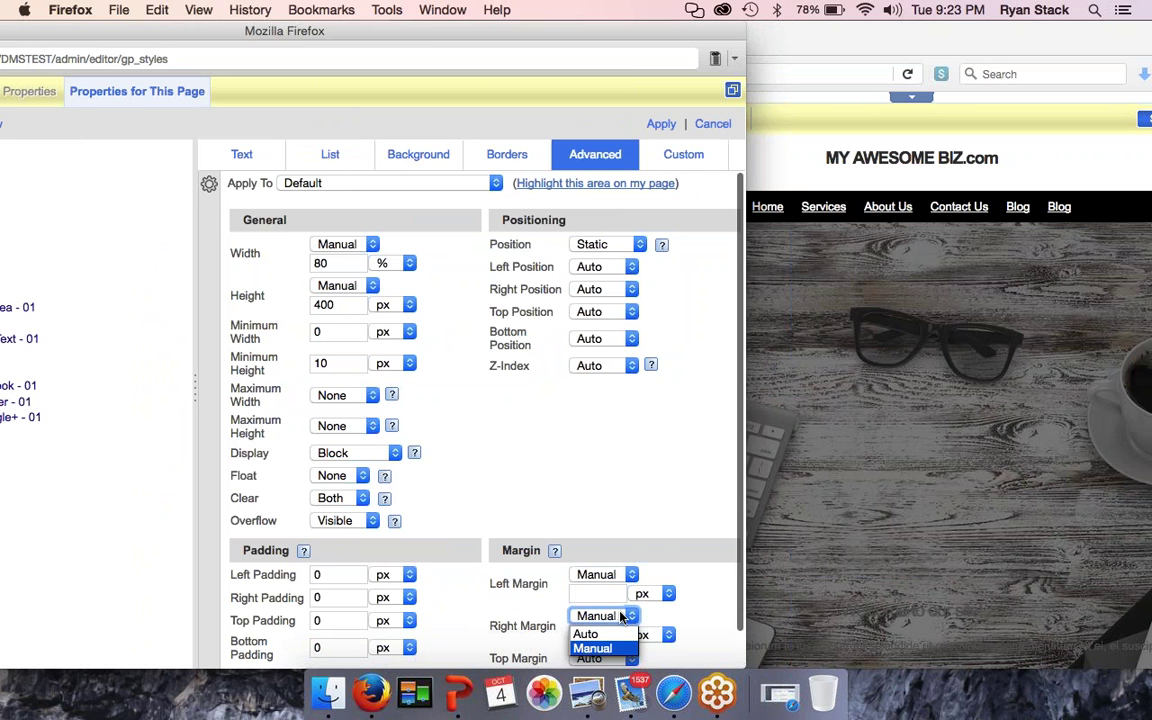
click(587, 634)
click(615, 574)
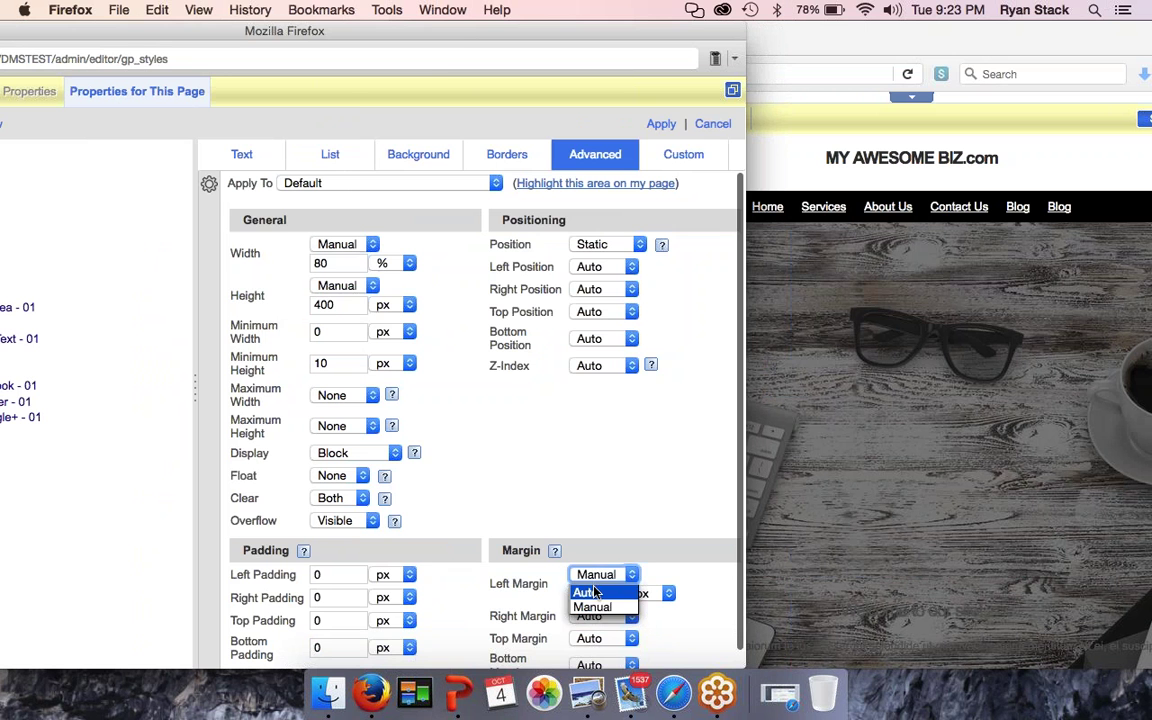
click(594, 592)
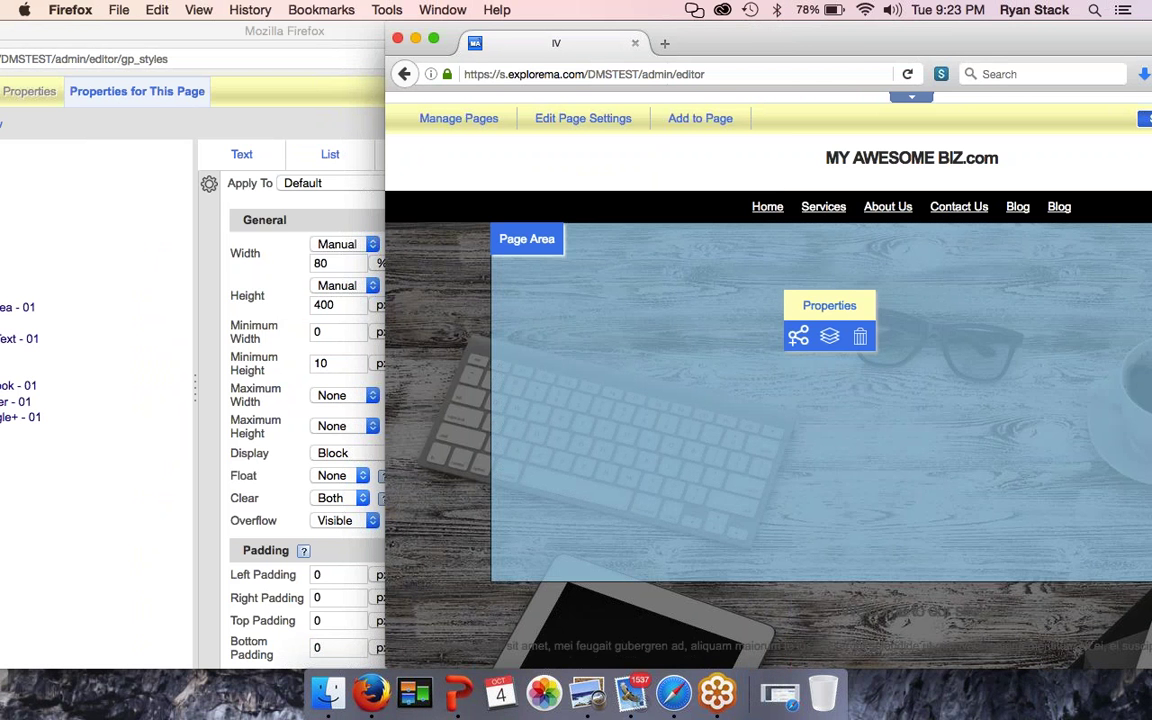
Step: Apply the Page Area's size and margin settings and bring the page editor forward
drag(775, 35, 436, 37)
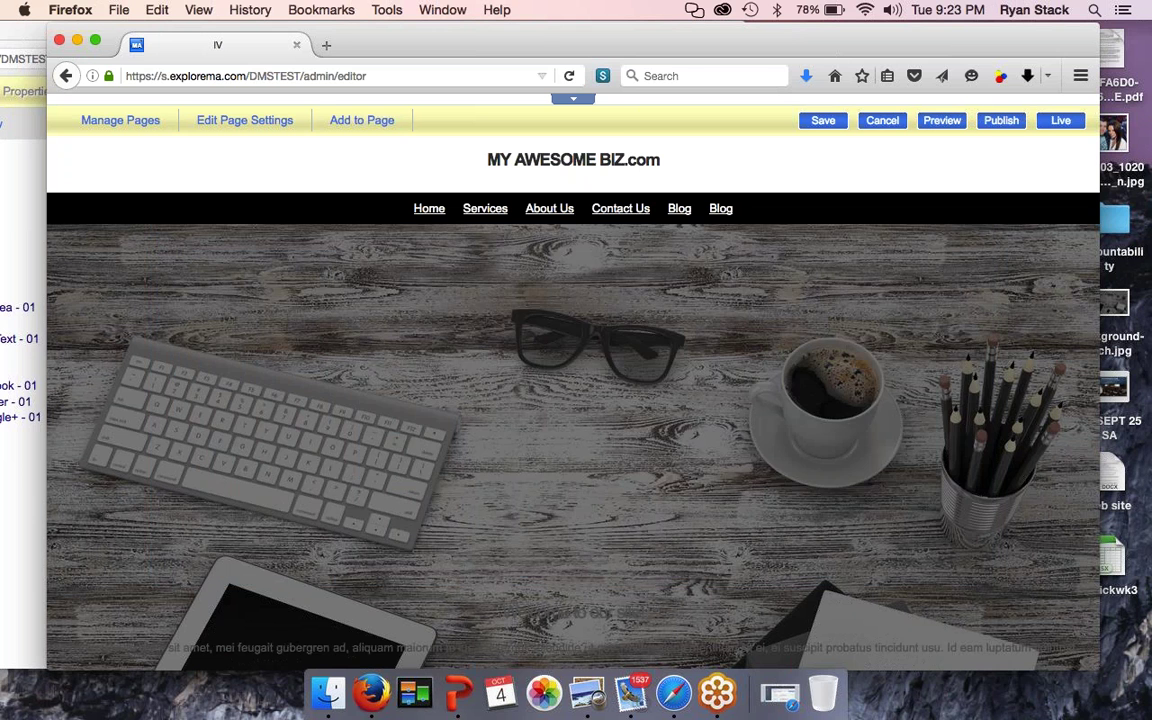
drag(408, 38, 592, 36)
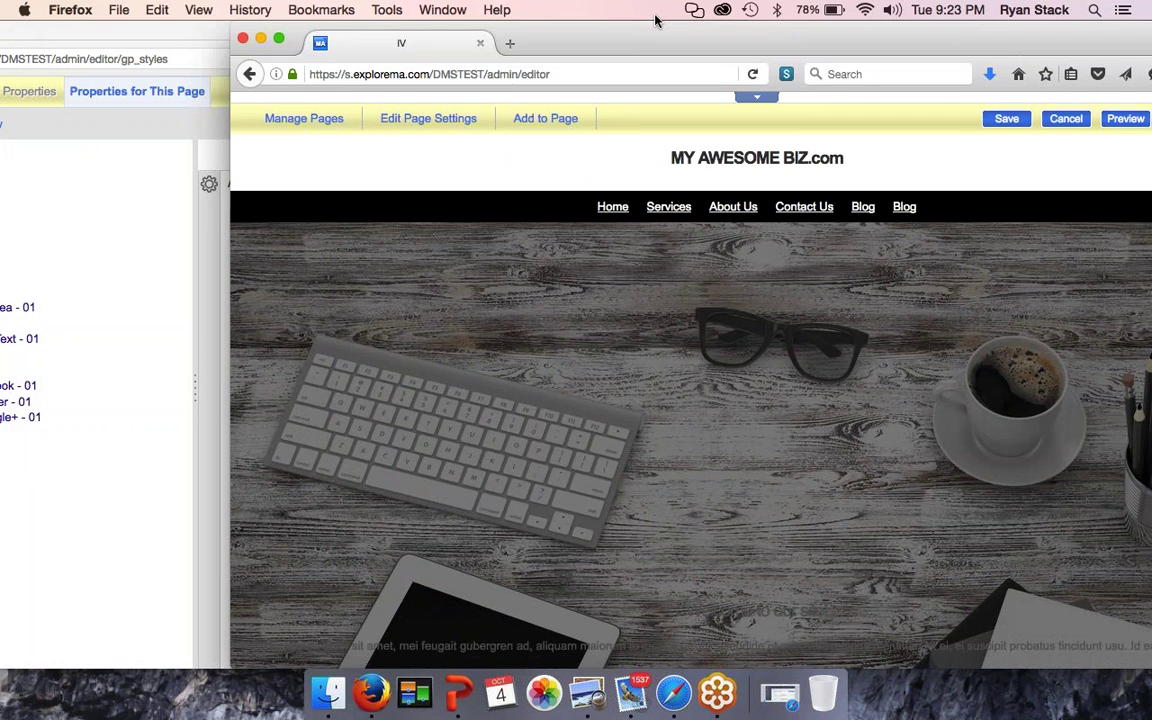
click(195, 38)
click(661, 124)
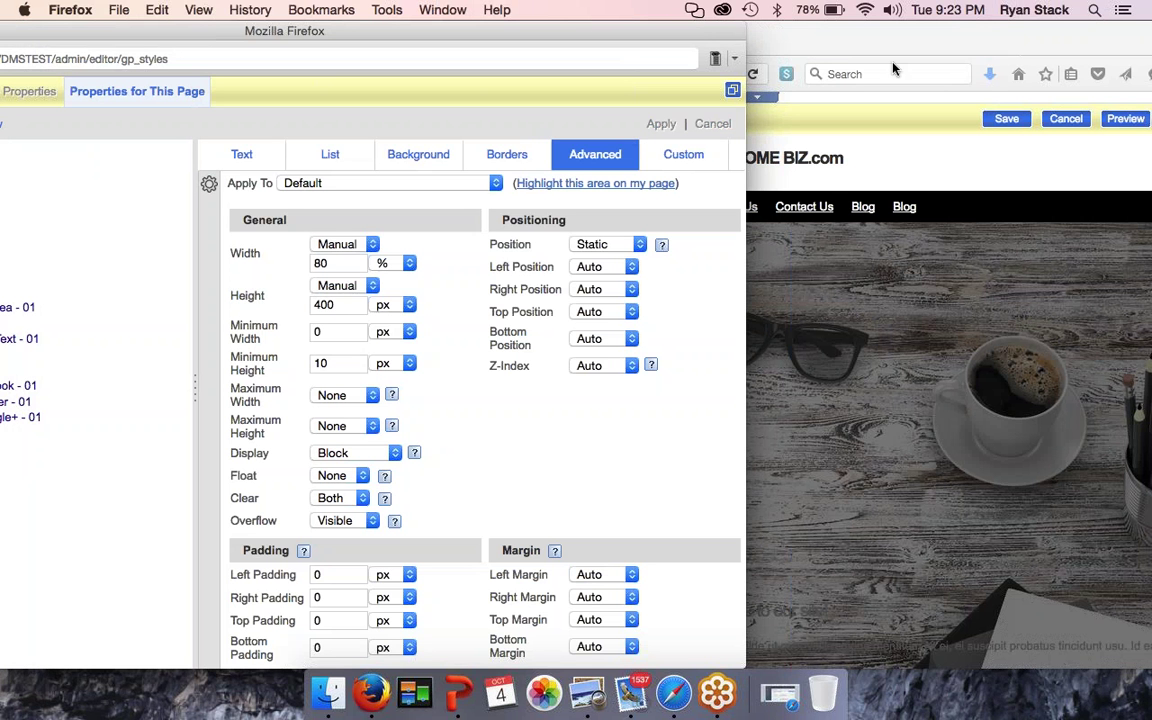
drag(895, 45, 664, 44)
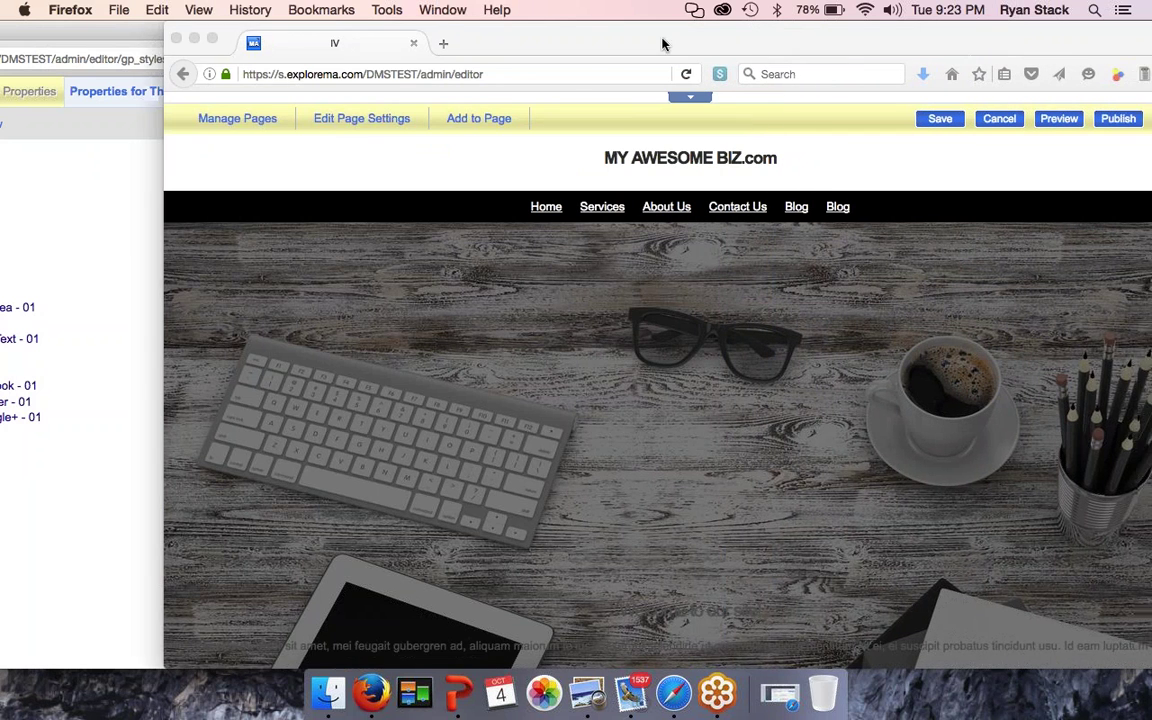
Step: Open the desktop image Fotolia_69798482_Subscription_XXL.jpg, check its pixel dimensions, and close it without resizing
click(460, 462)
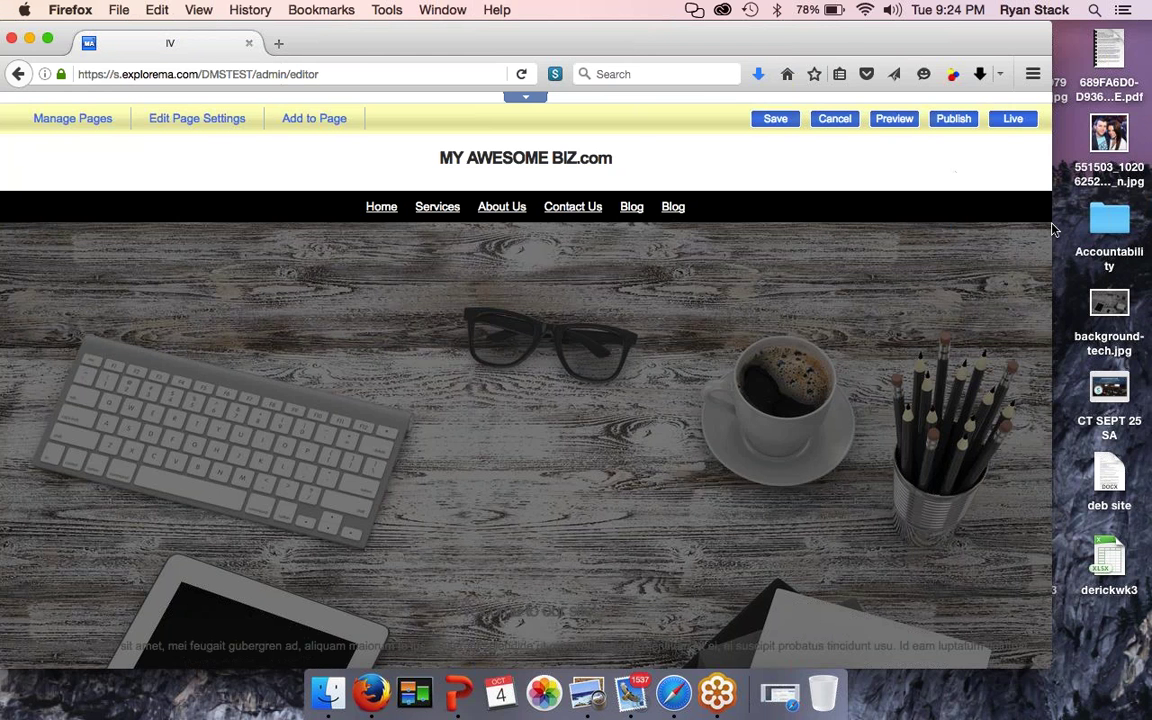
drag(963, 44, 514, 10)
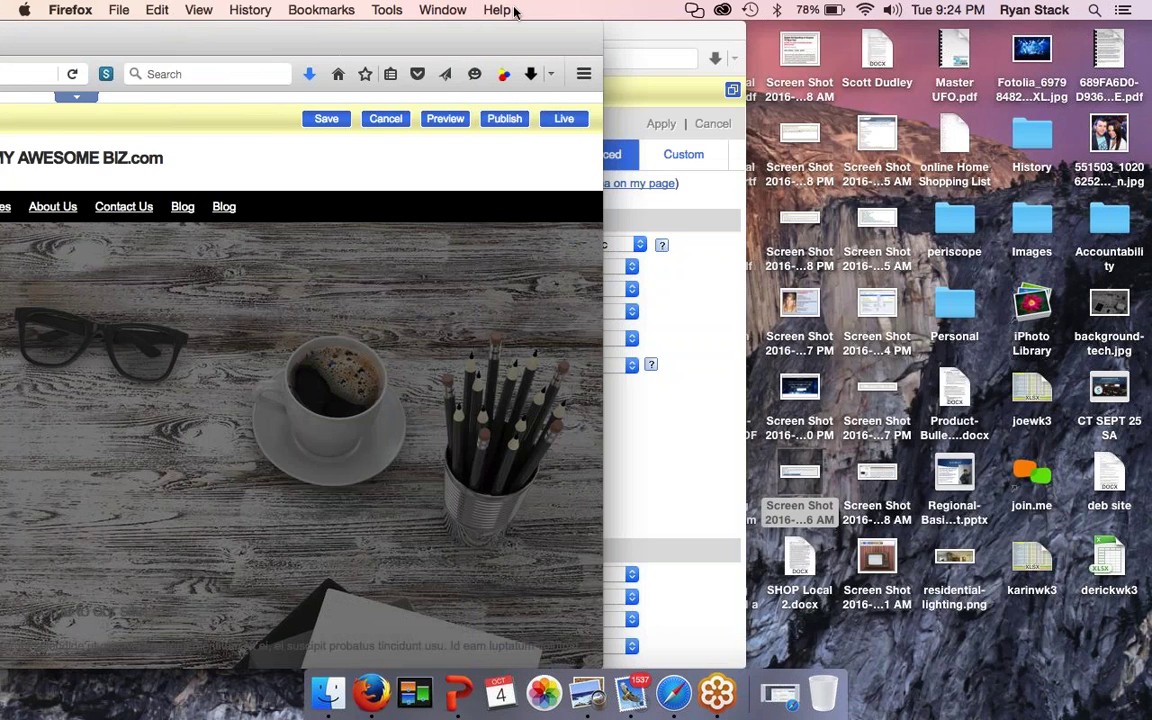
double_click(932, 52)
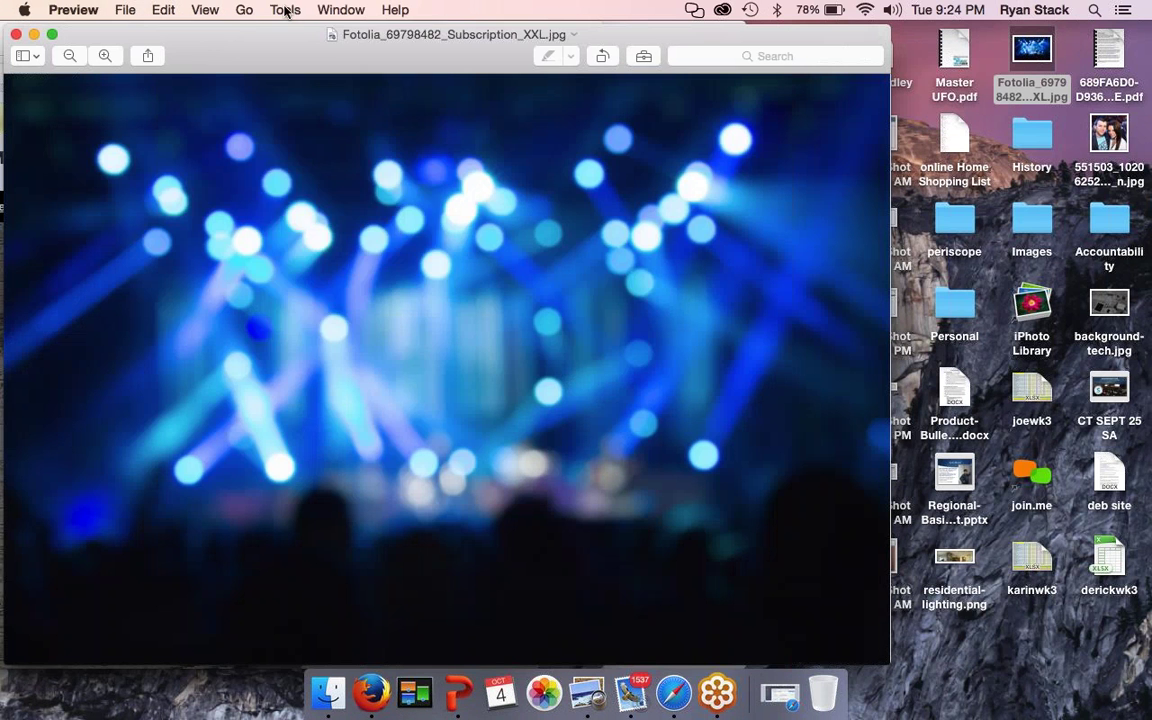
click(294, 10)
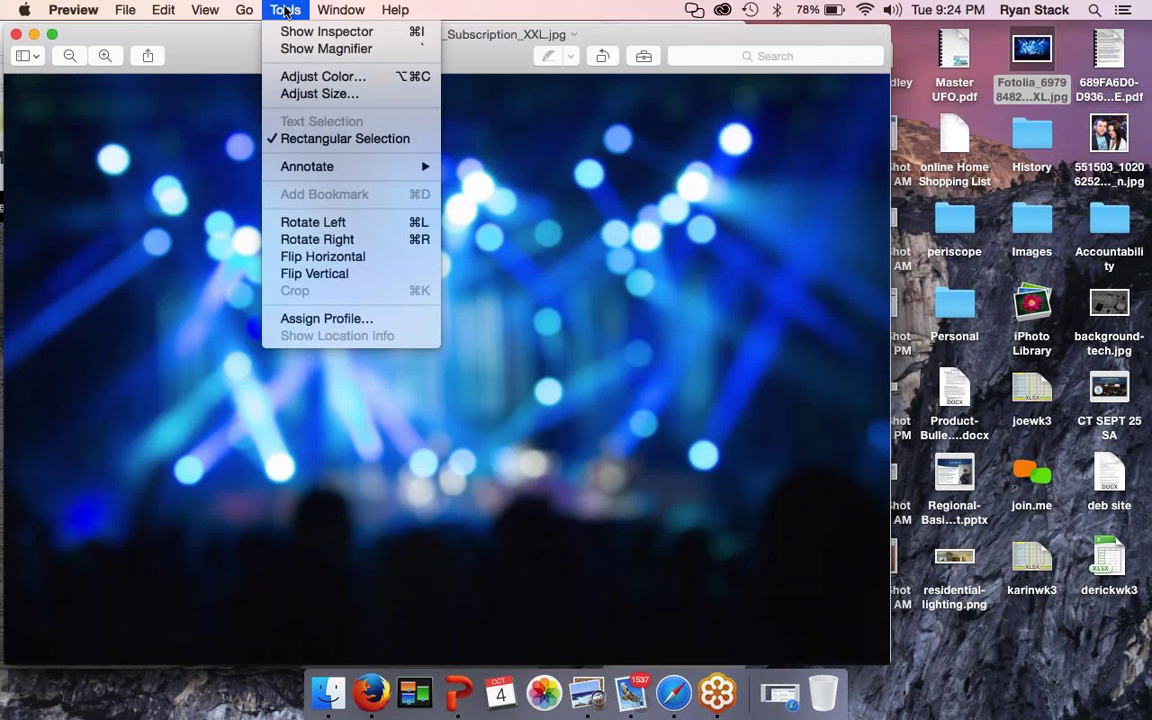
click(305, 94)
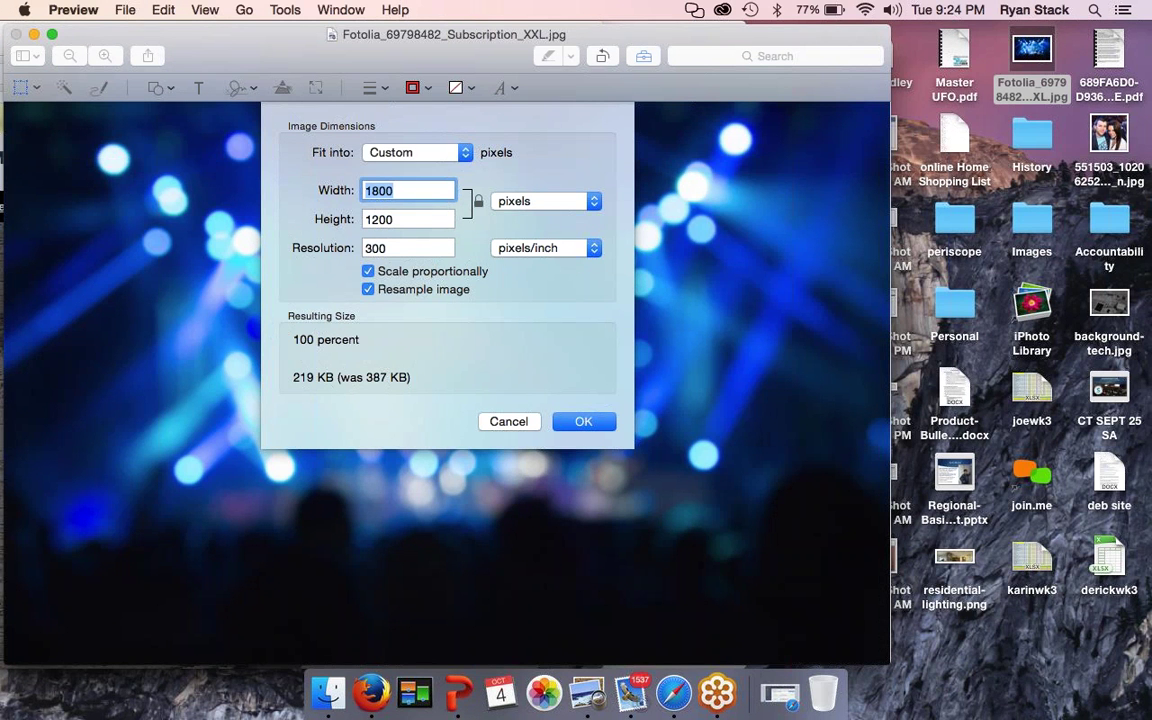
click(490, 421)
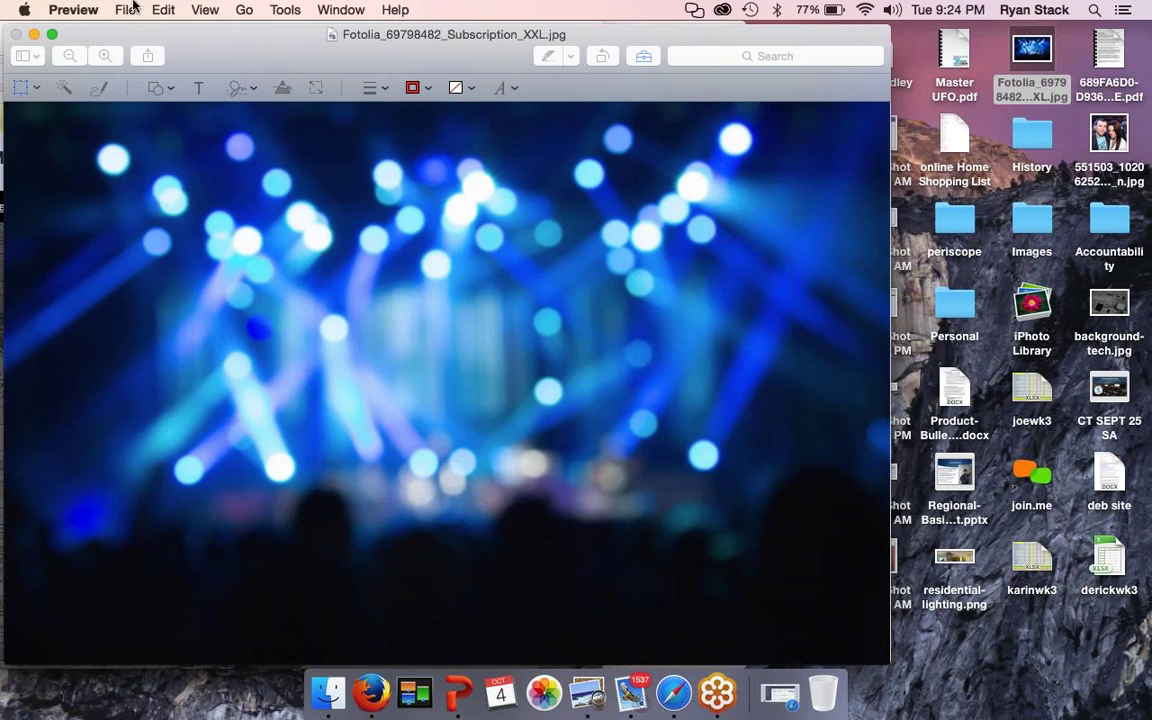
drag(118, 33, 414, 33)
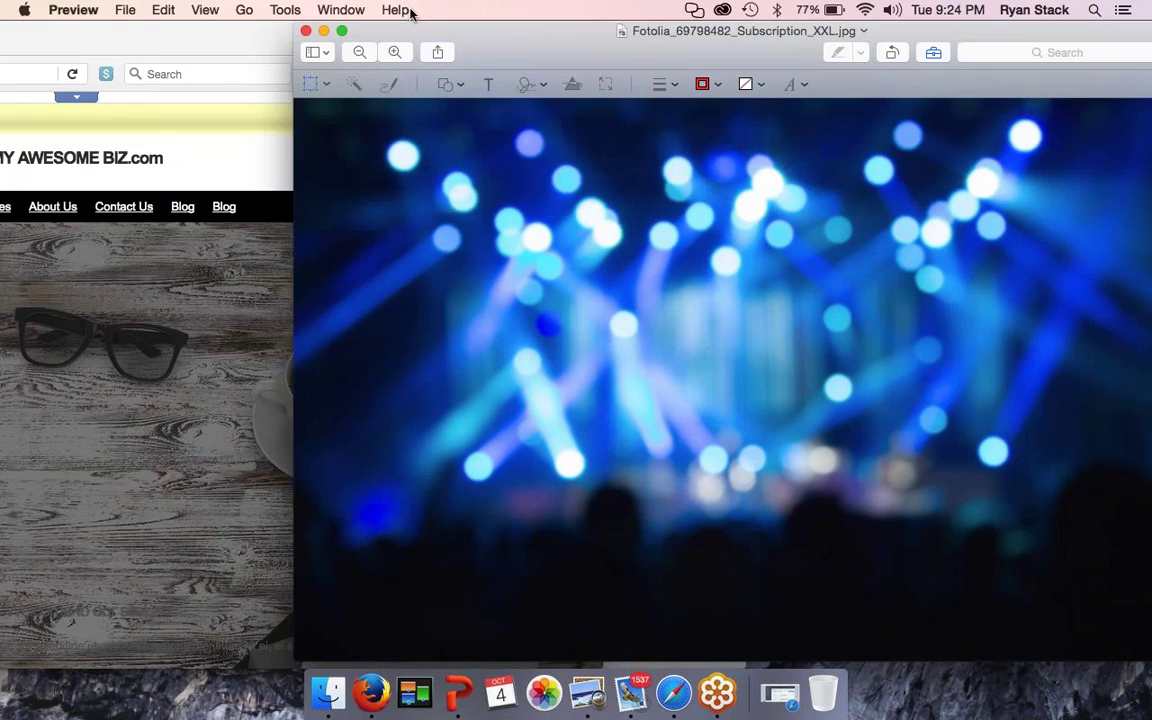
click(312, 34)
Step: Bring the page editor back into view and add a new Rich Text widget named Rich Text inside the nested Page Area
drag(214, 38, 718, 36)
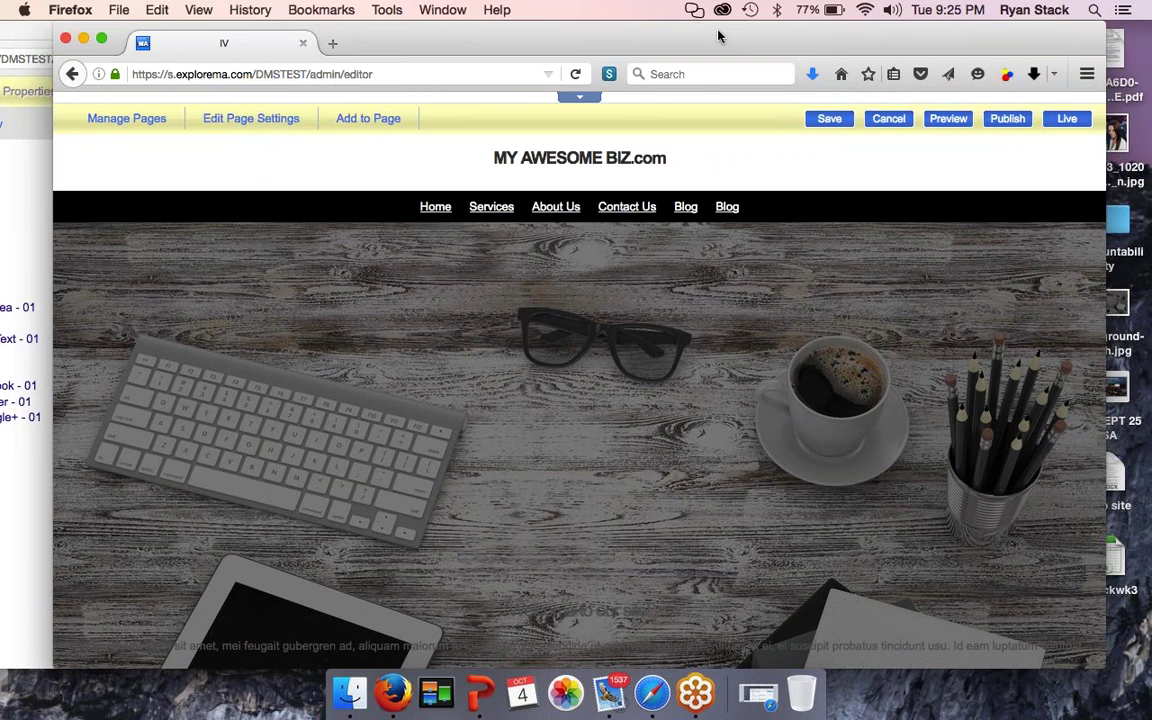
drag(535, 41, 561, 43)
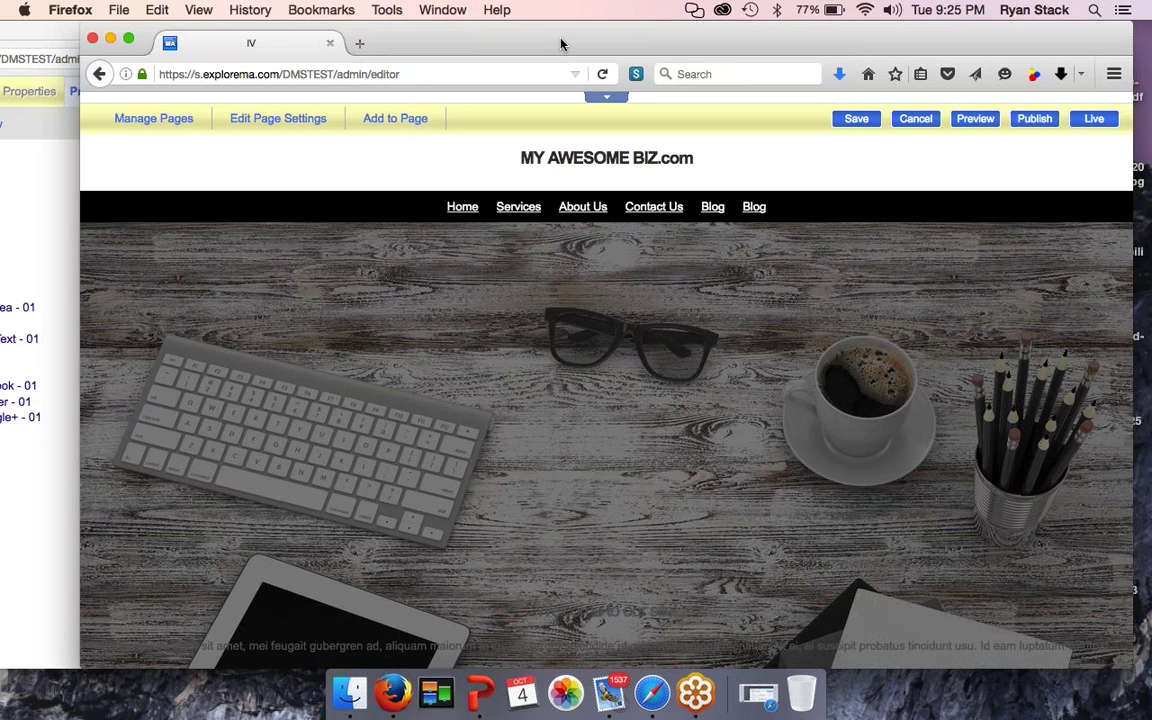
click(501, 339)
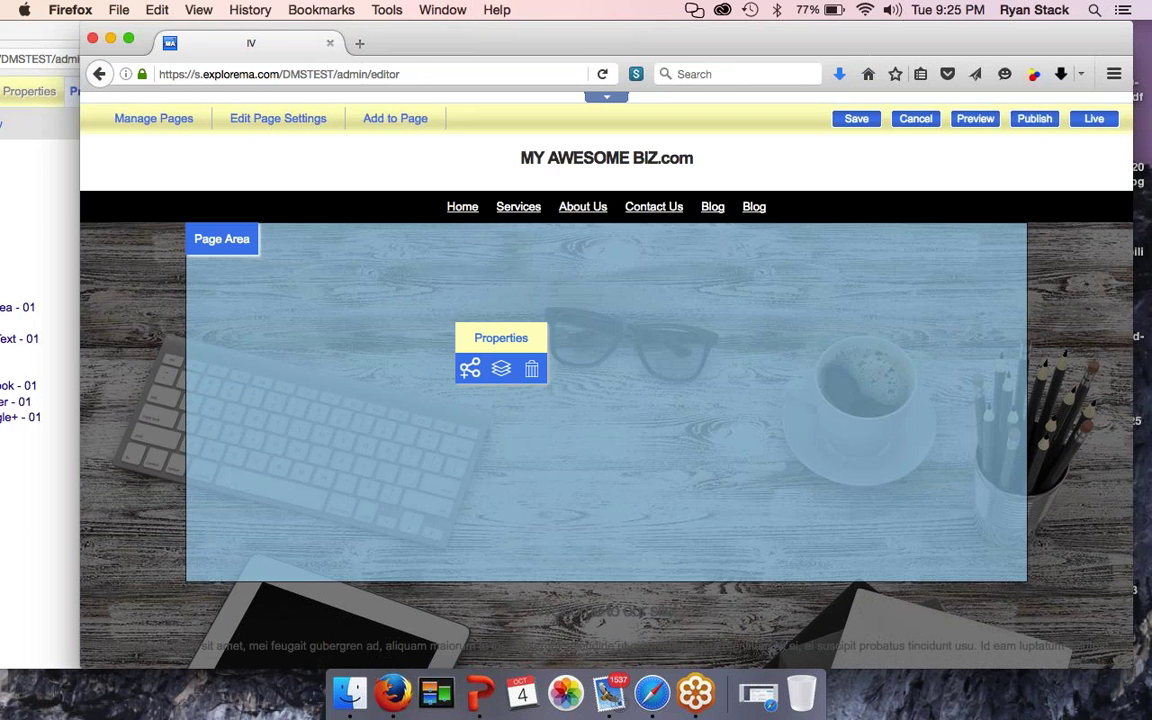
click(470, 371)
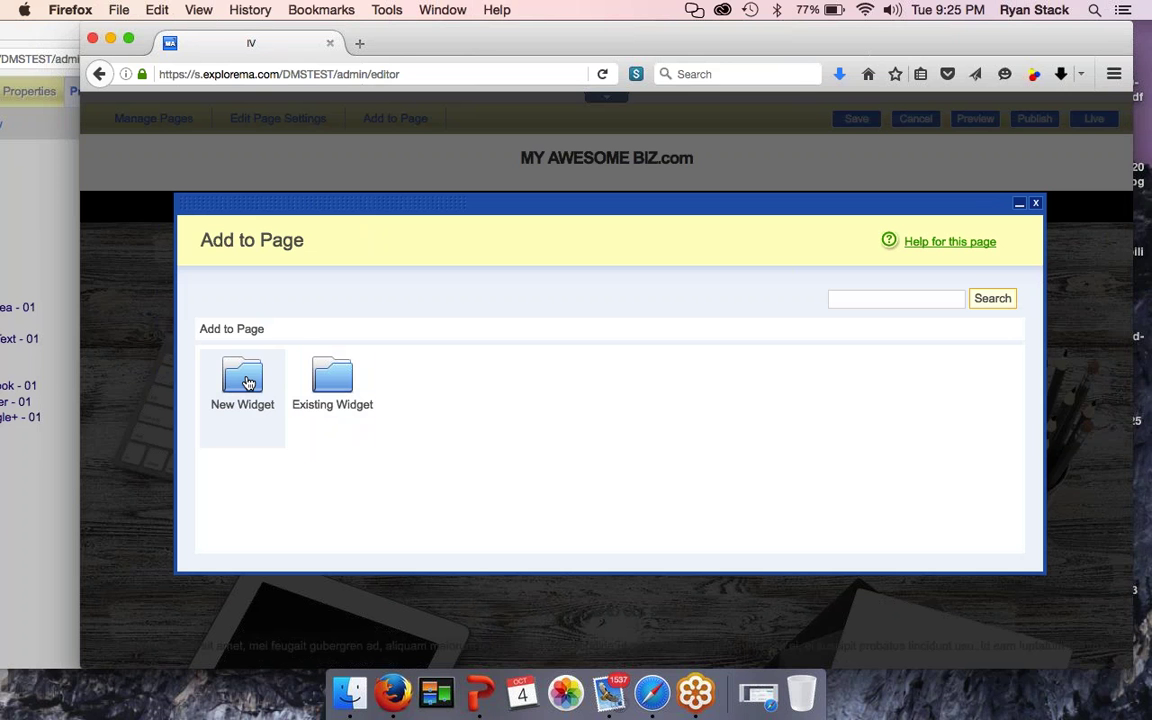
click(248, 383)
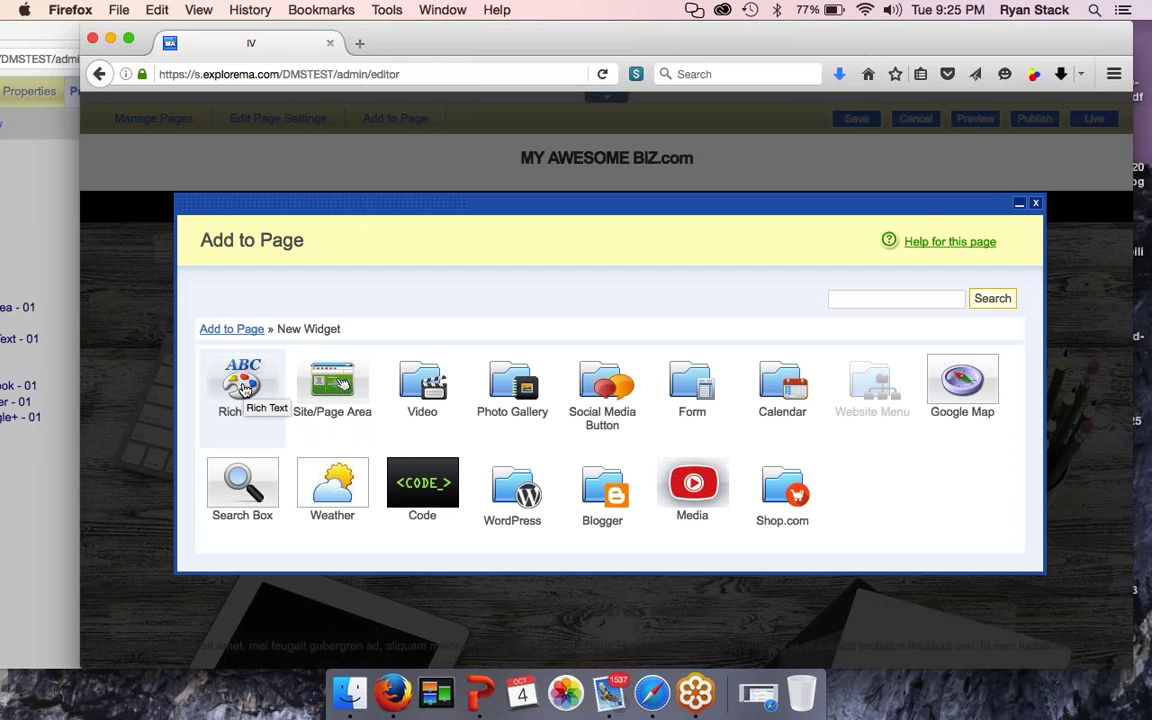
click(243, 383)
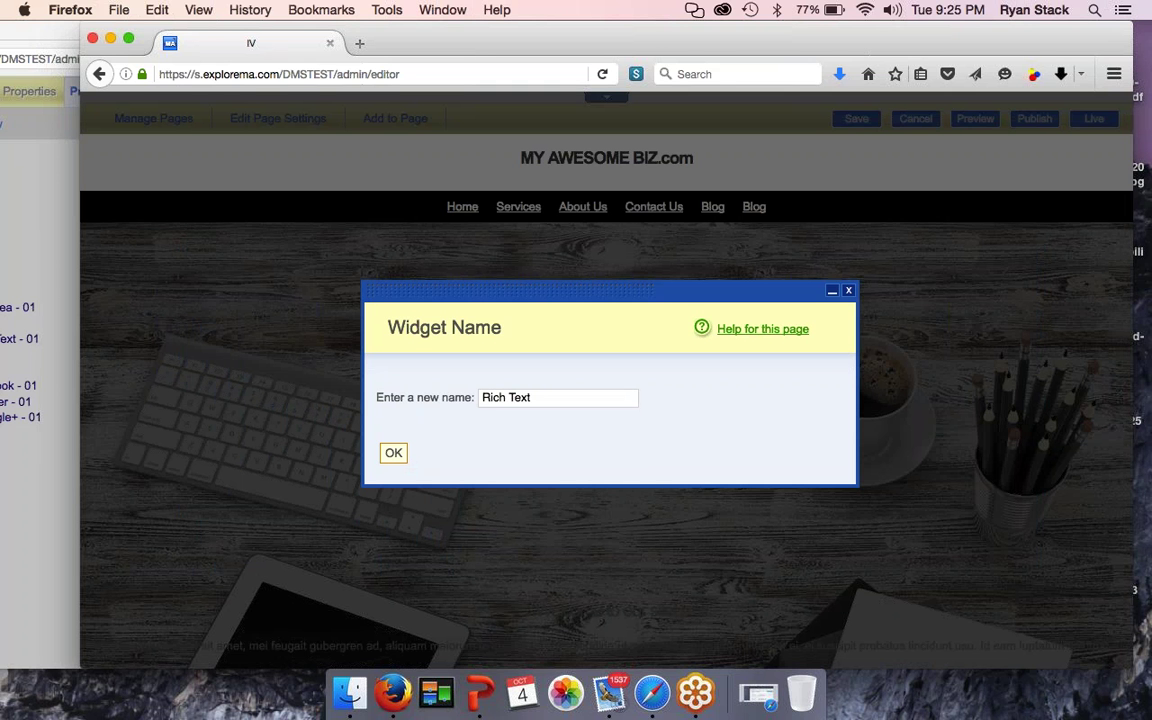
click(392, 455)
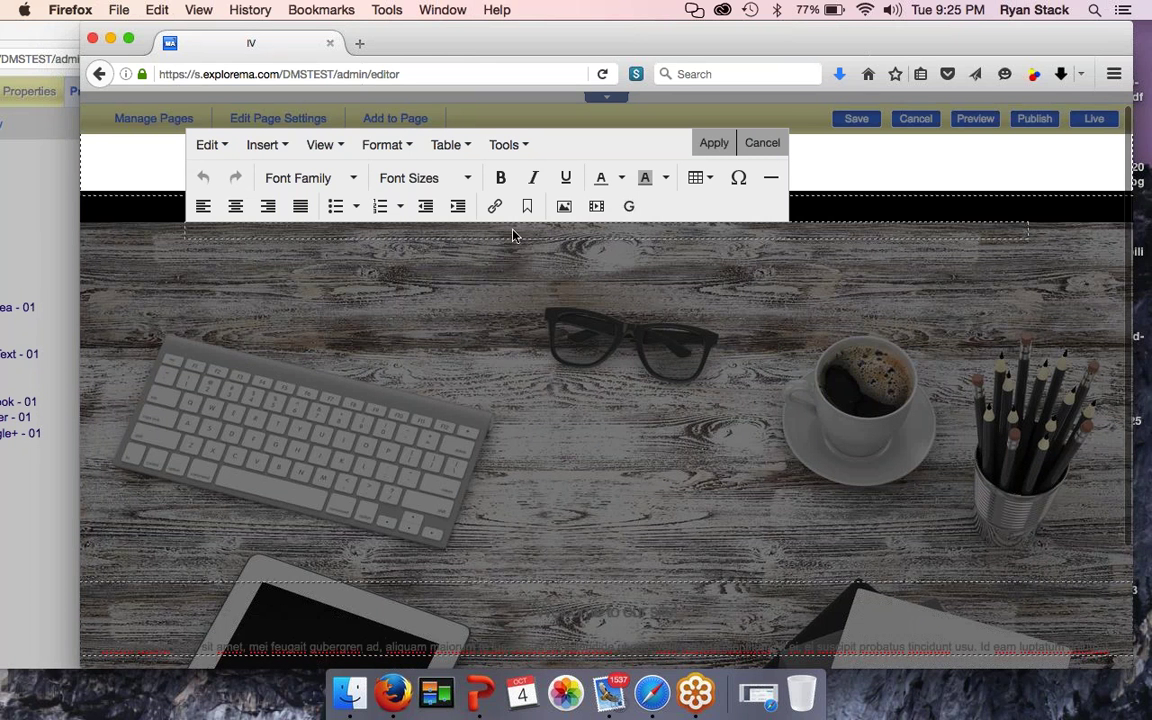
Step: Center the text alignment and enter the headline "Digital World. Digital Business" in the Rich Text widget
click(236, 206)
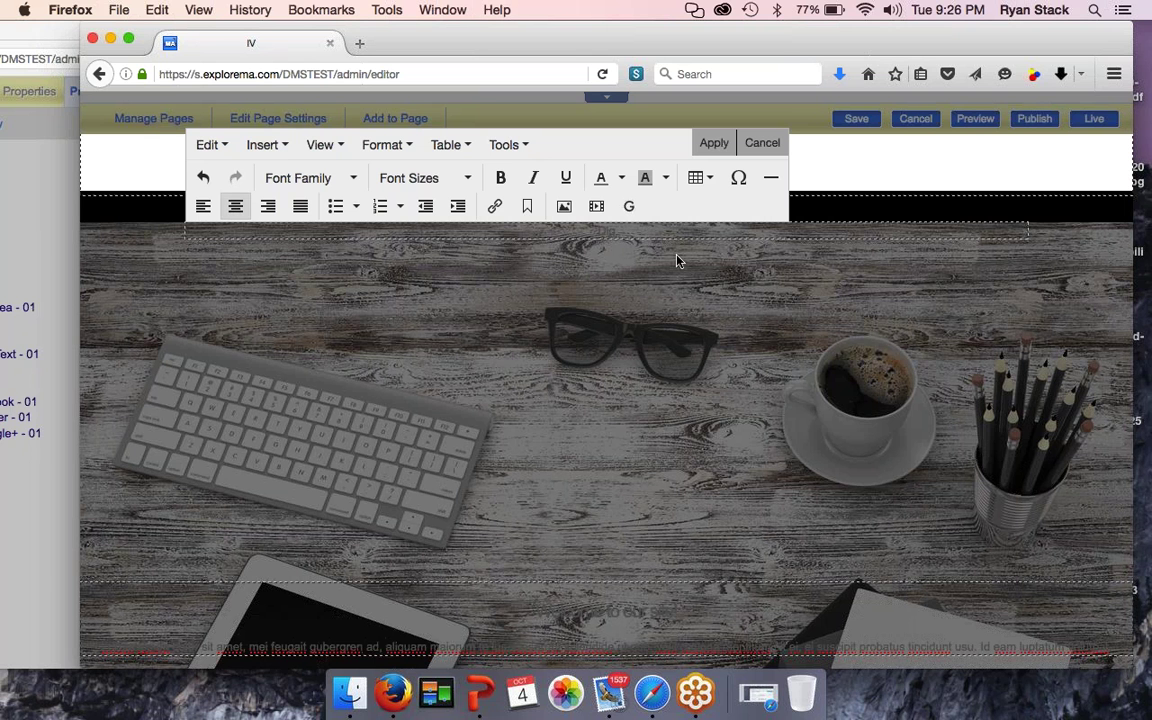
text(Hello World)
key(BackSpace)
text(Business)
key(Return)
Step: Below the headline, write "SHOP.com has paid out over 3.65 Billion Dollars to Entrepreneurs. Learn how you can build a business using this platform."
text(SHOP.com offer)
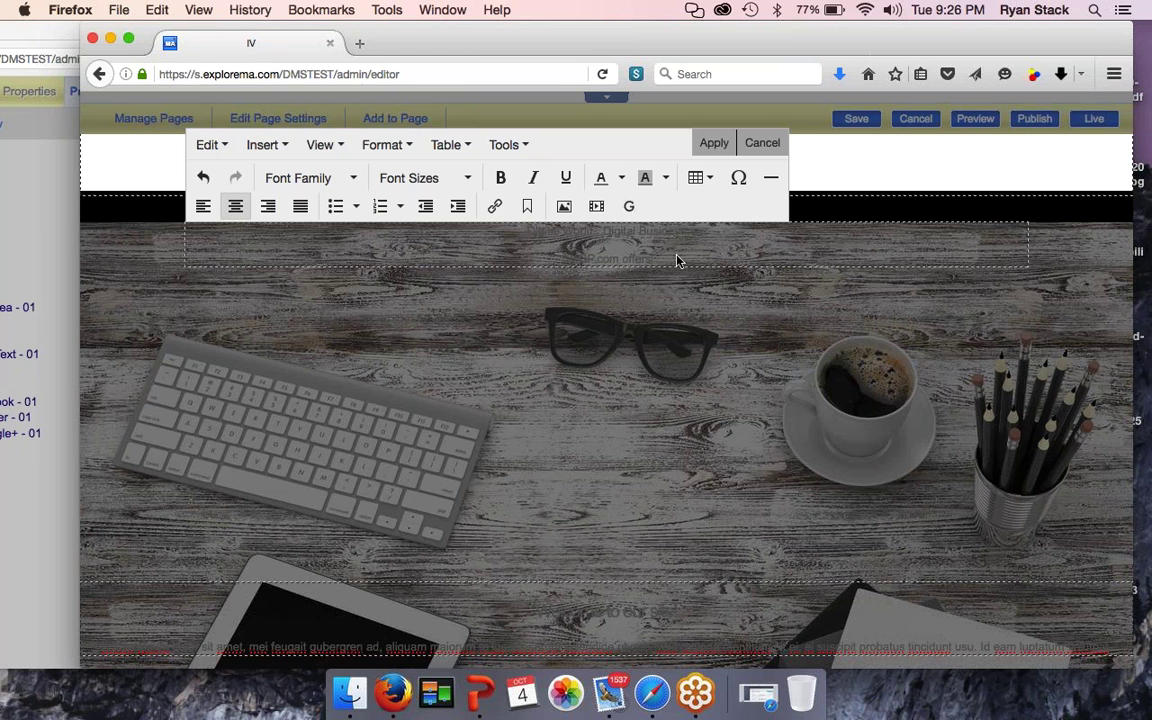
key(BackSpace)
key(BackSpace)
key(BackSpace)
key(BackSpace)
key(BackSpace)
text(has paid)
text(out over a)
key(BackSpace)
key(BackSpace)
key(BackSpace)
key(BackSpace)
text(3.6 Billion)
text(5)
key(BackSpace)
key(BackSpace)
key(BackSpace)
key(BackSpace)
key(BackSpace)
key(BackSpace)
key(BackSpace)
key(BackSpace)
key(BackSpace)
key(BackSpace)
key(BackSpace)
key(BackSpace)
key(BackSpace)
key(BackSpace)
key(BackSpace)
key(BackSpace)
key(BackSpace)
key(BackSpace)
key(BackSpace)
key(BackSpace)
text(Dollars to E)
Step: Change the text color of the headline and the paragraph below it to white
drag(520, 237, 808, 288)
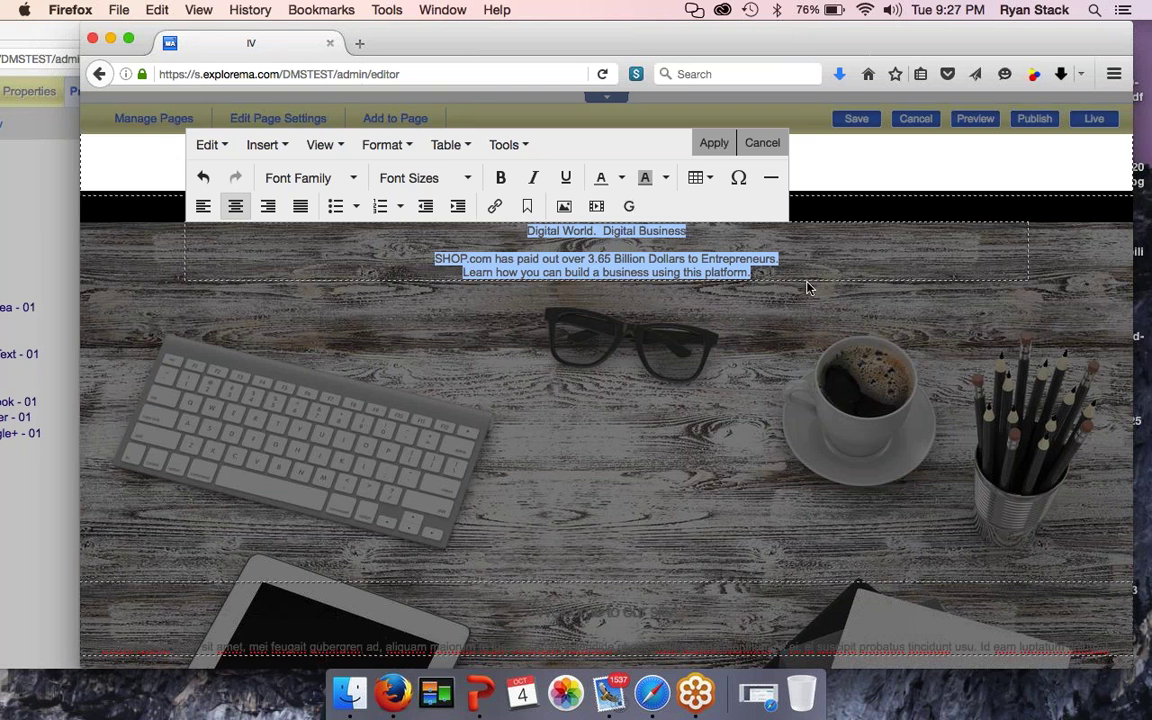
click(622, 180)
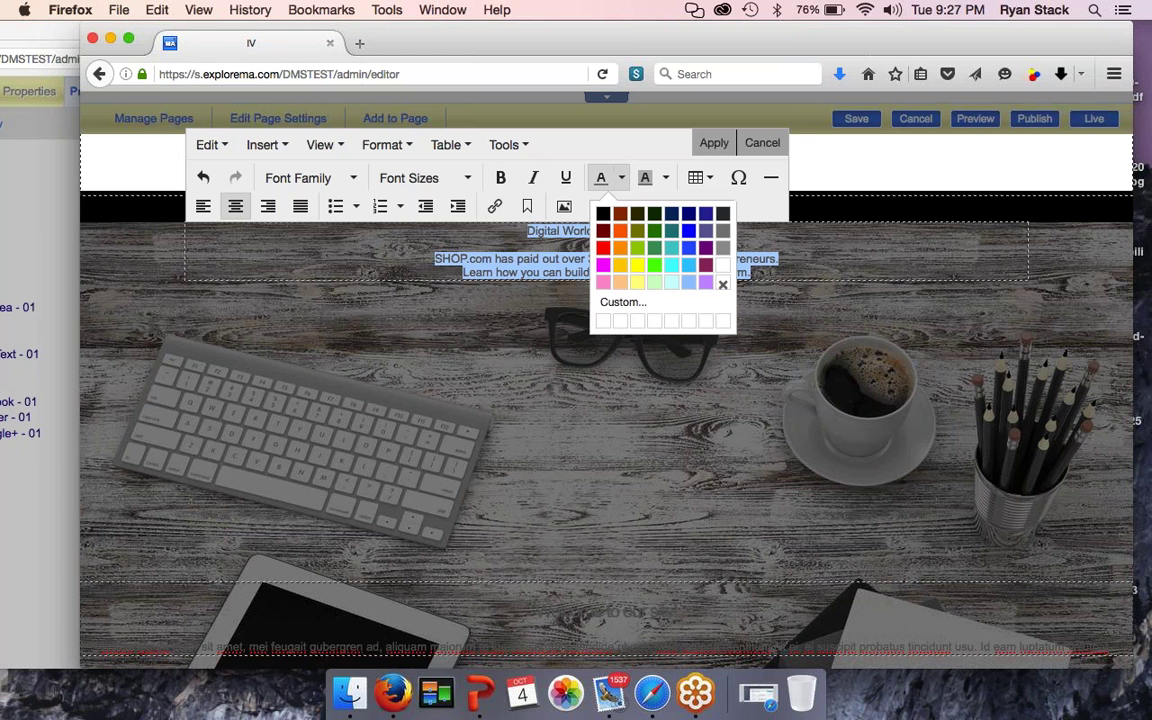
click(722, 264)
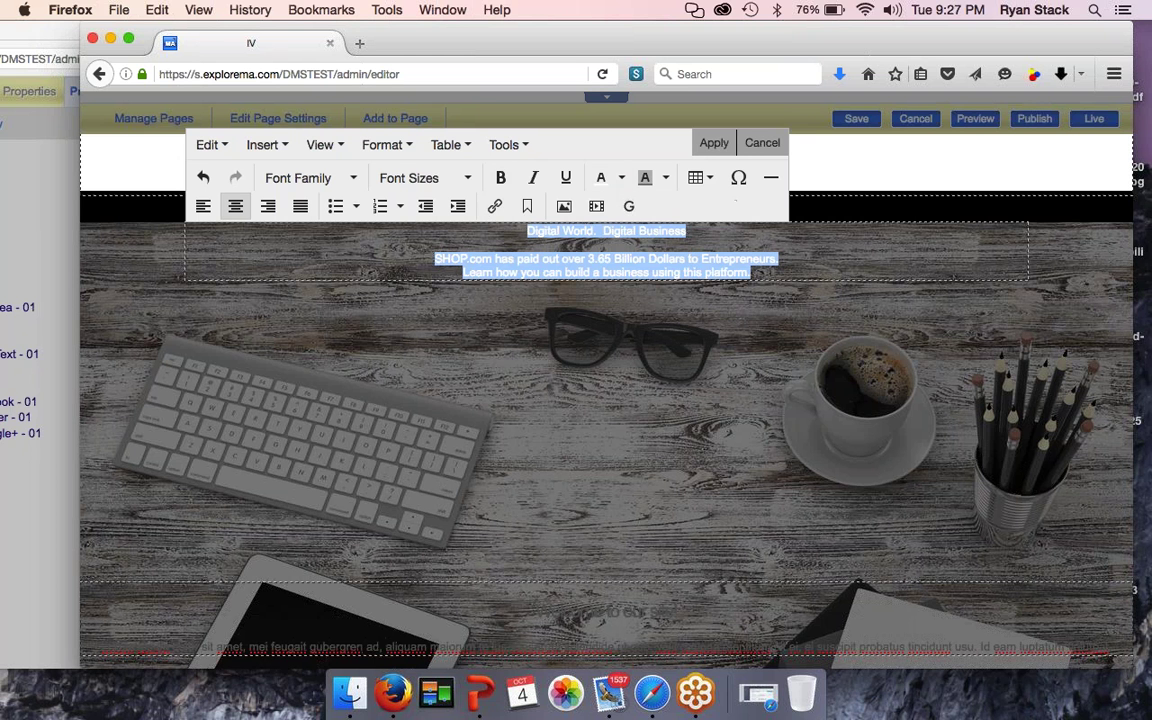
click(619, 254)
Step: Set the font size of the "Digital World. Digital Business" headline to 36pt
drag(594, 236, 688, 232)
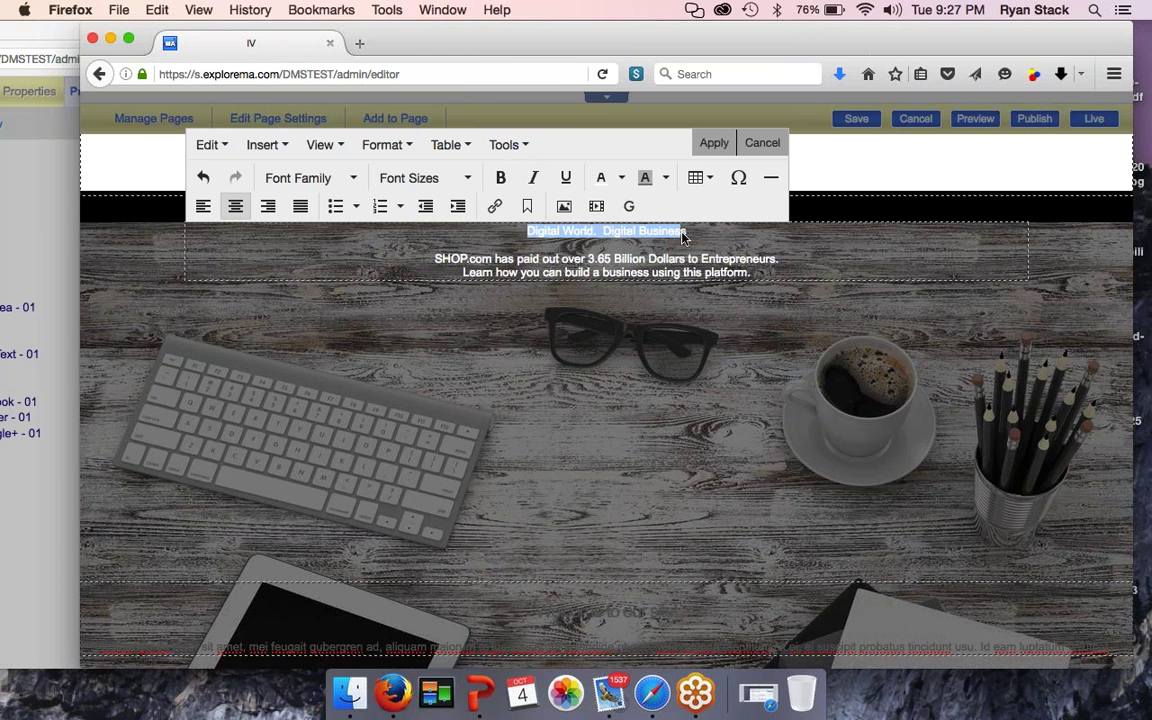
click(470, 183)
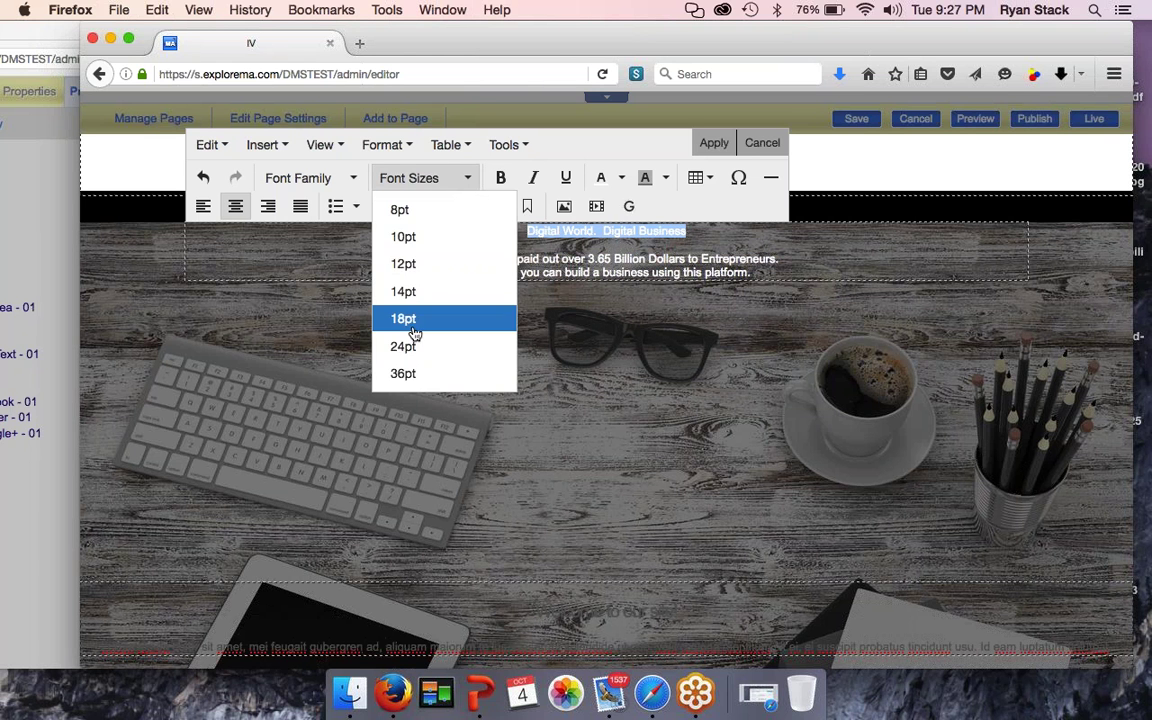
click(411, 318)
click(466, 178)
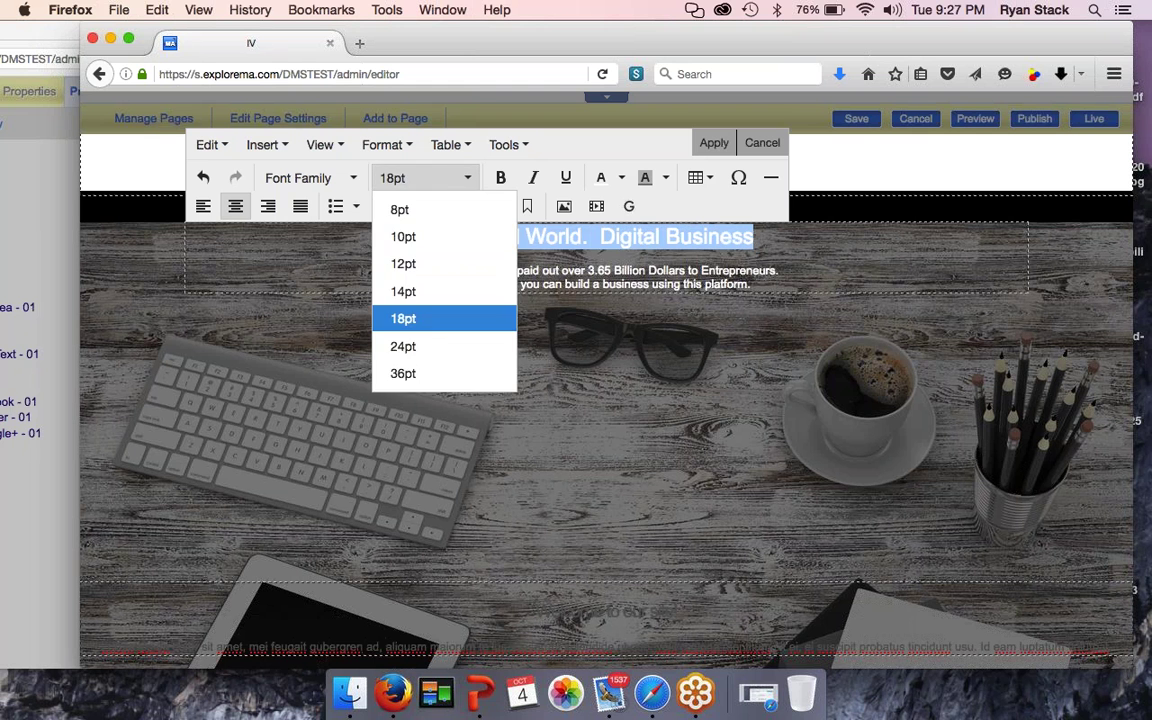
click(421, 372)
Step: Set the font size of the two-line SHOP.com paragraph to 18pt
click(531, 283)
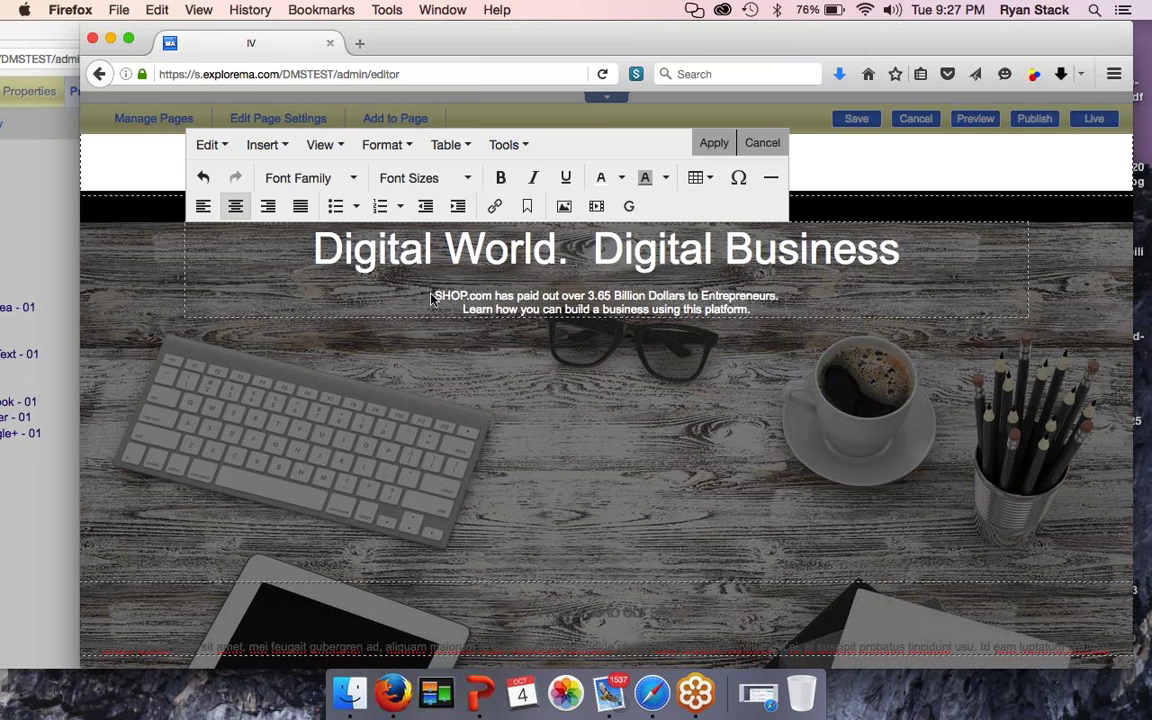
triple_click(766, 311)
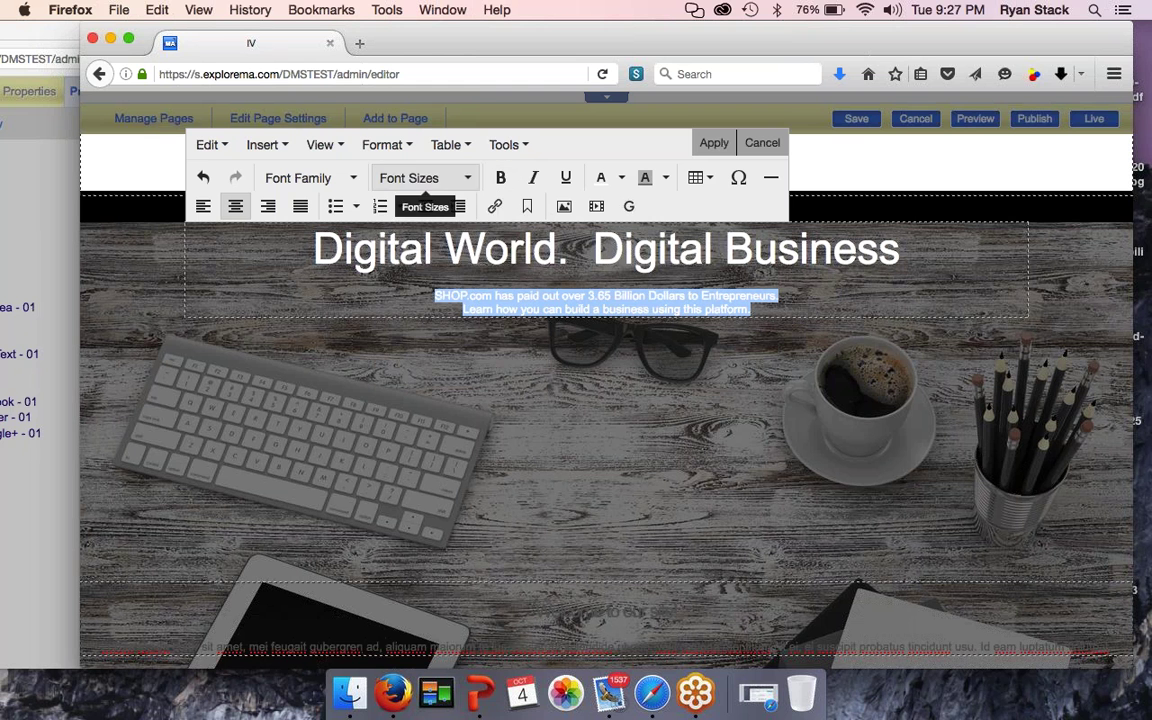
click(421, 177)
click(404, 318)
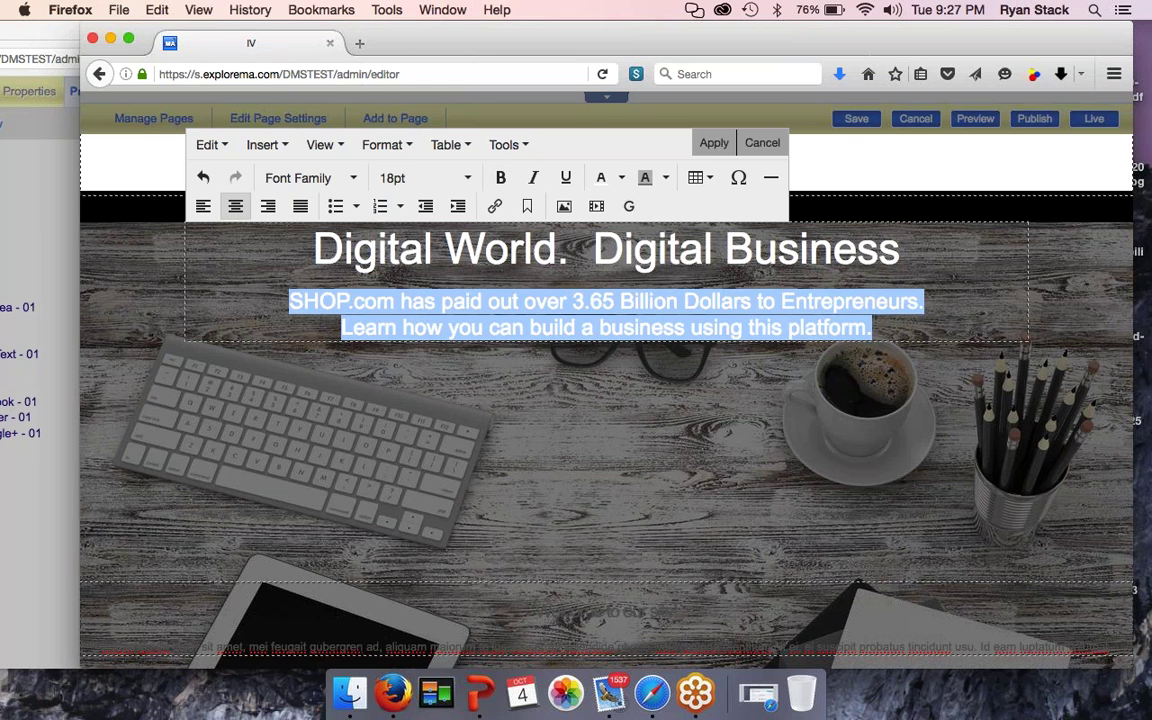
Step: Add the line "VIEW THE OVERVIEW BELOW:" under the paragraph and apply the Rich Text content
key(Right)
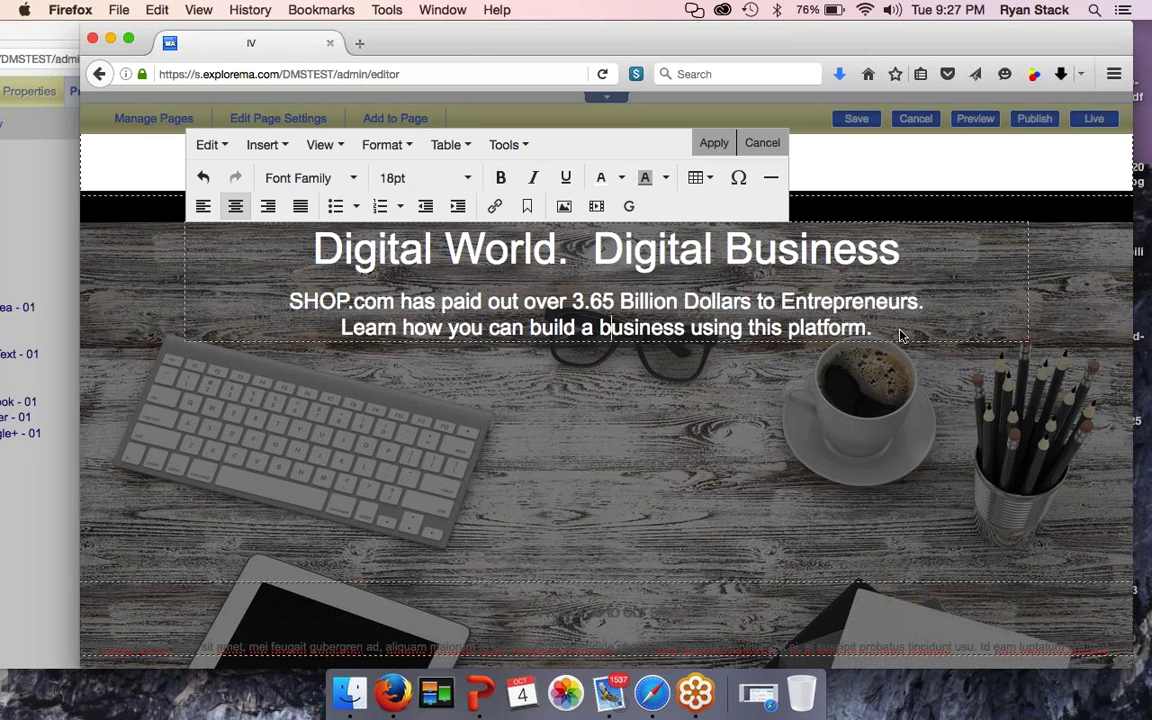
key(Return)
text(VIEW TH)
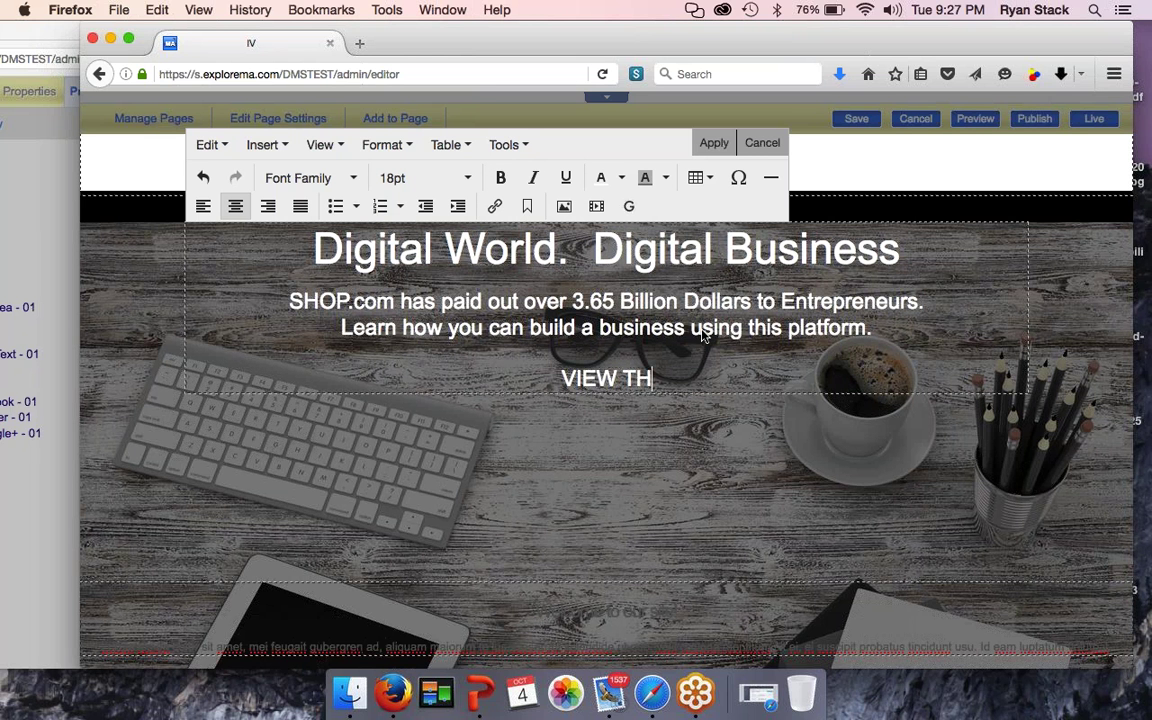
text(E OVERVIEW BELOW:)
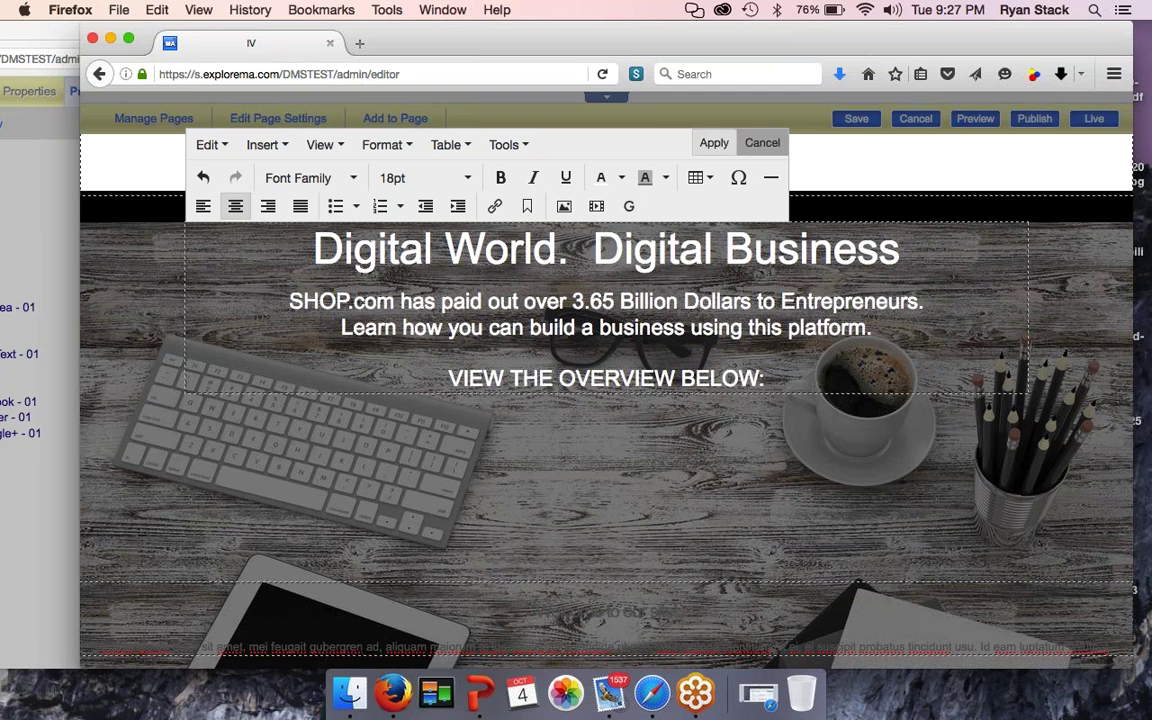
click(713, 143)
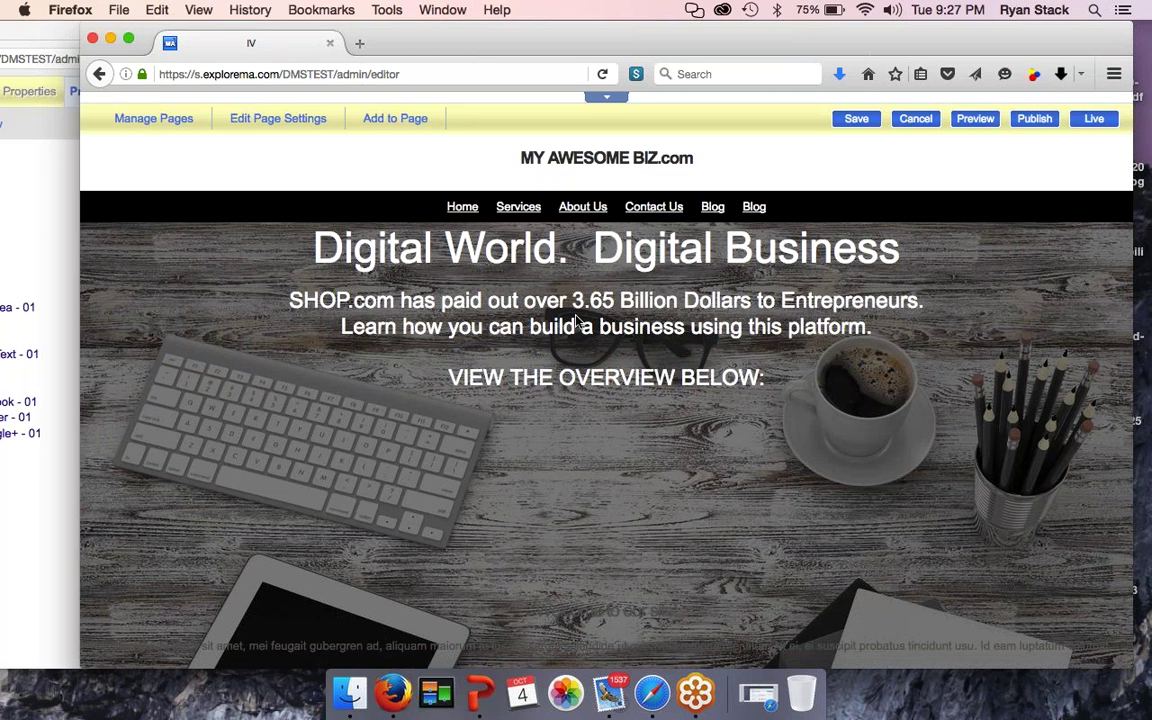
Step: Give the Rich Text area a black (000000) background color at 60% opacity
mouse_move(577, 320)
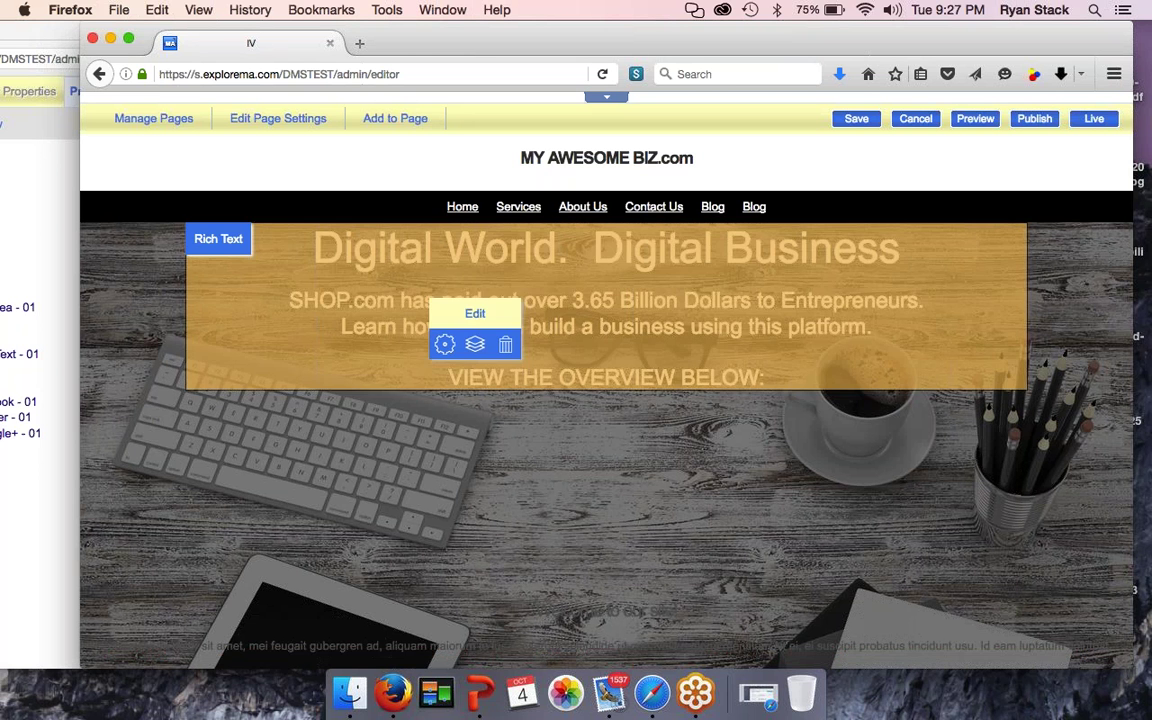
click(443, 346)
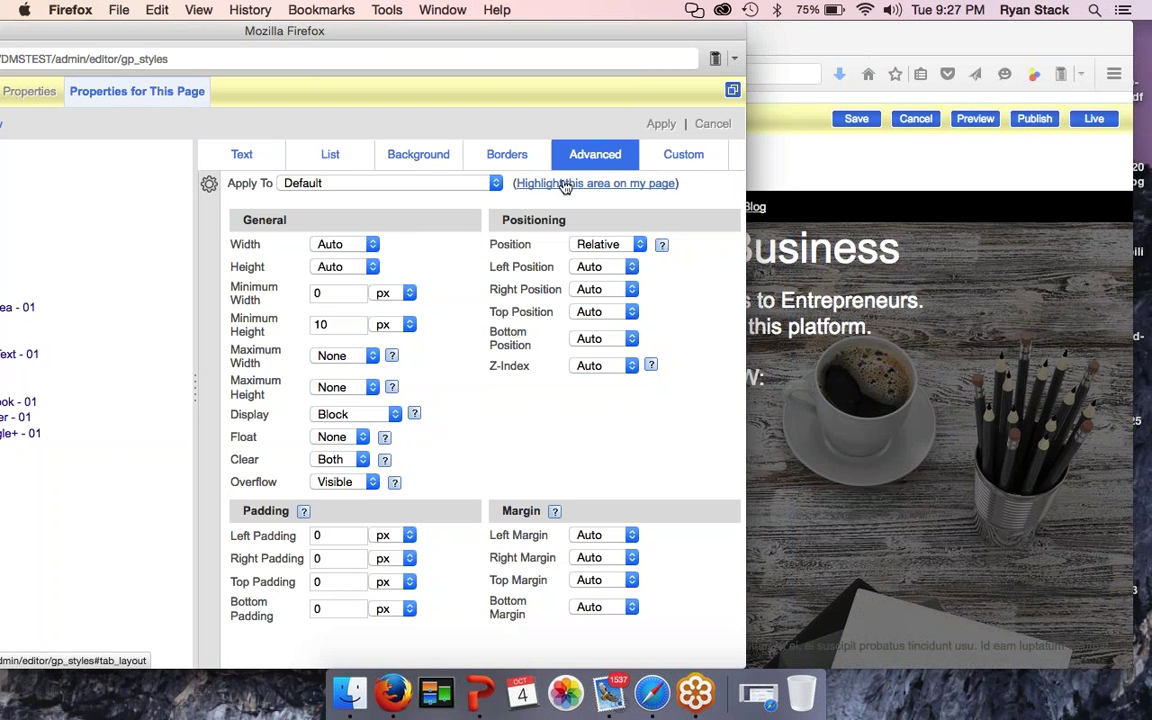
double_click(334, 584)
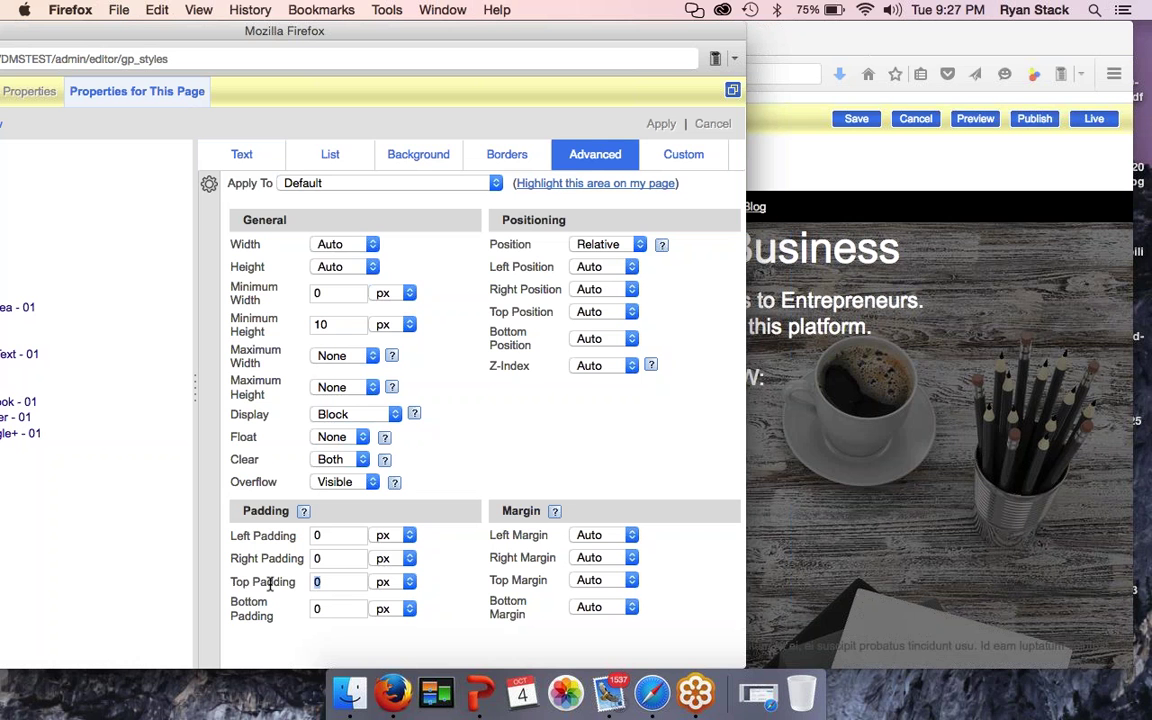
click(426, 158)
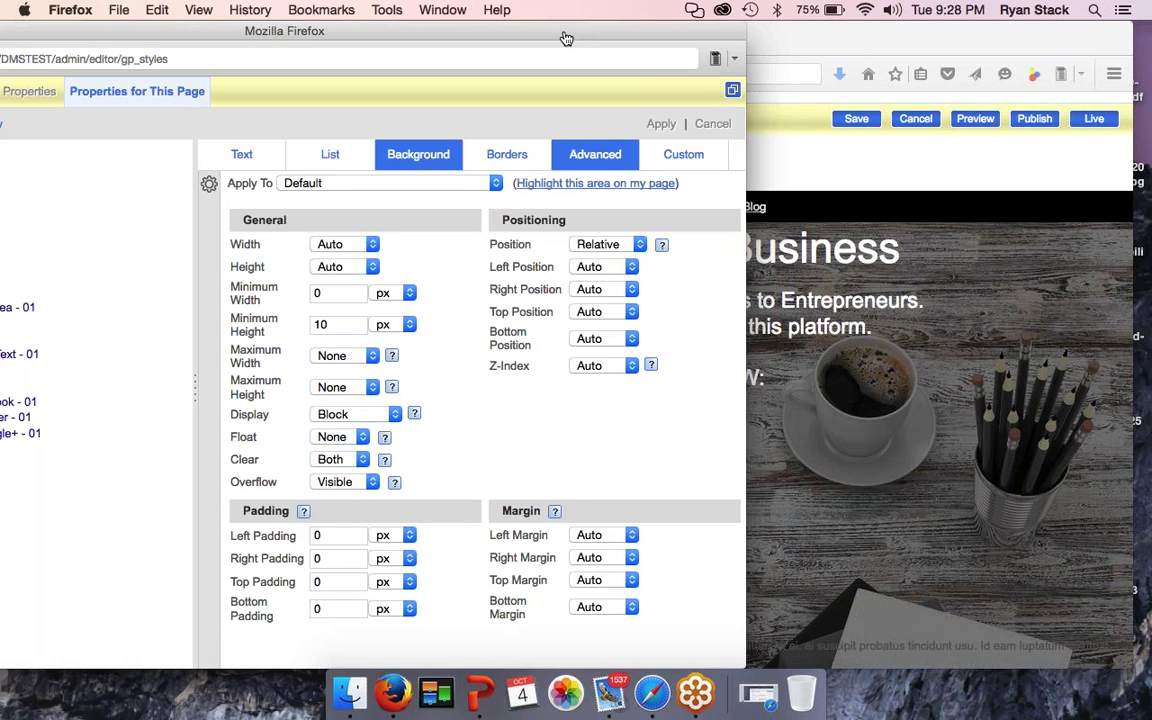
drag(566, 36, 453, 38)
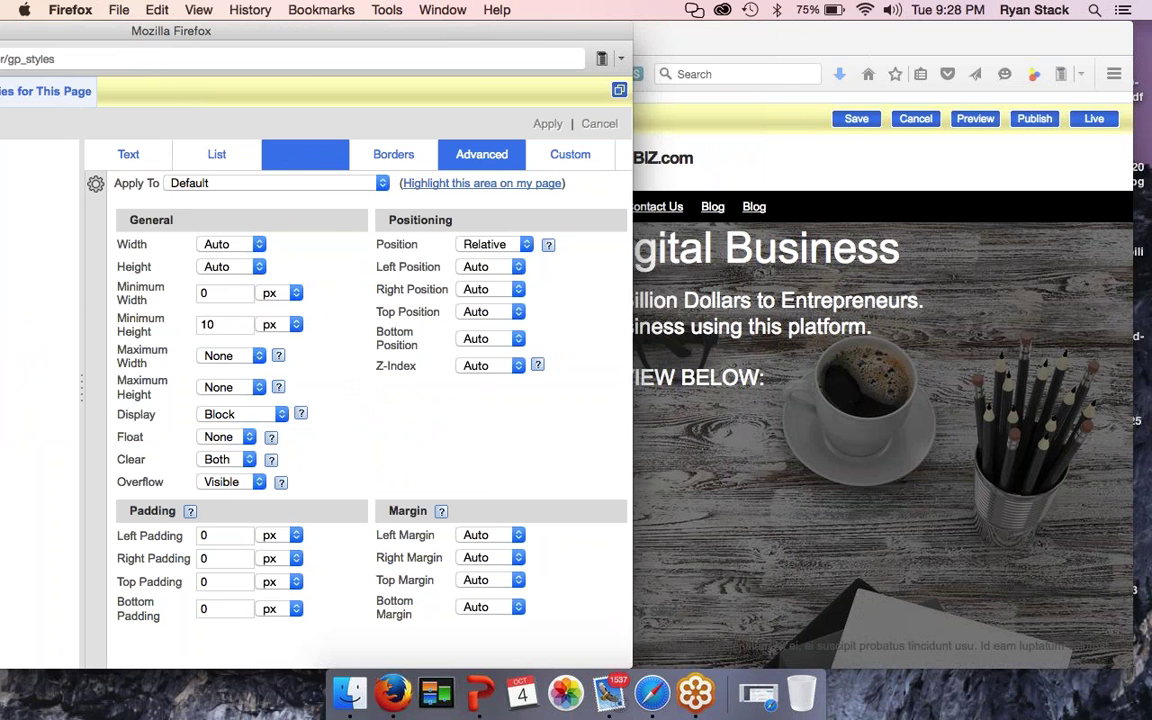
click(302, 160)
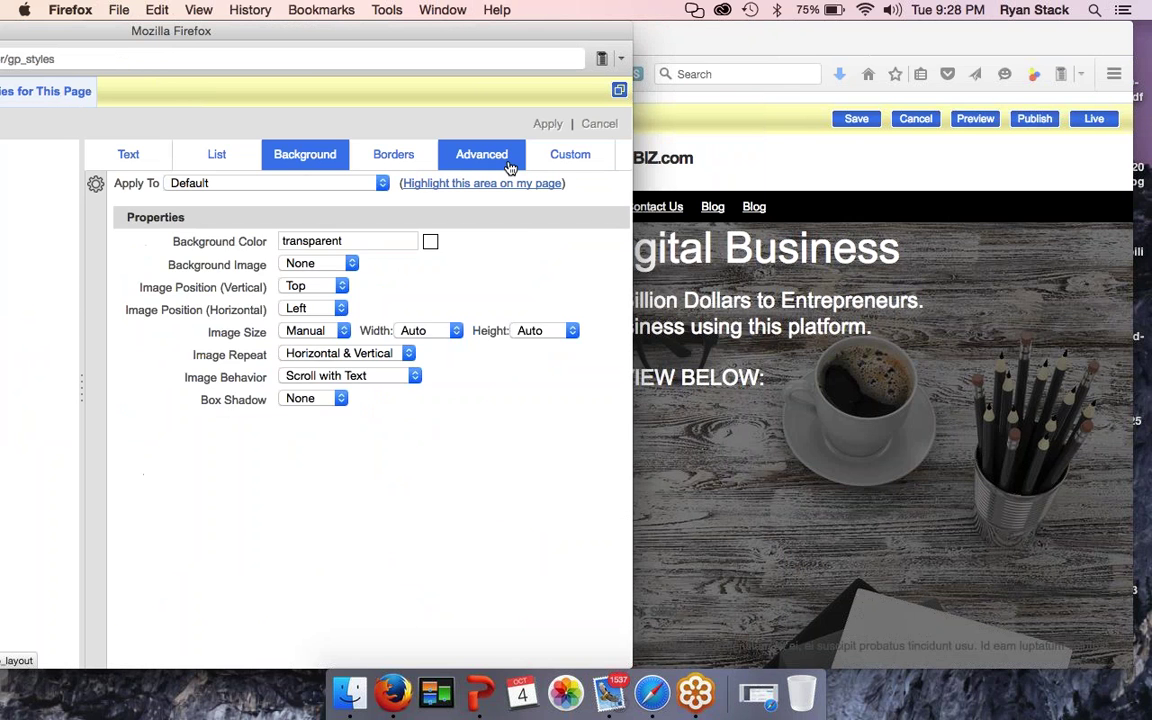
click(430, 245)
click(296, 412)
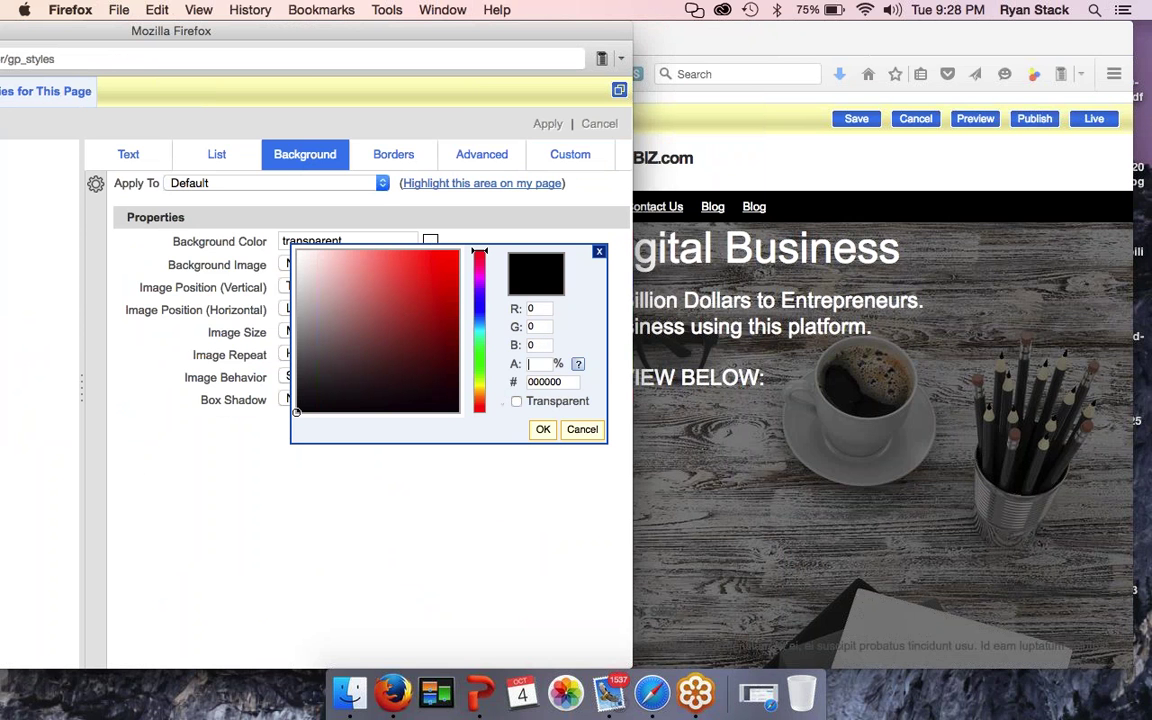
click(552, 364)
text(60)
key(Return)
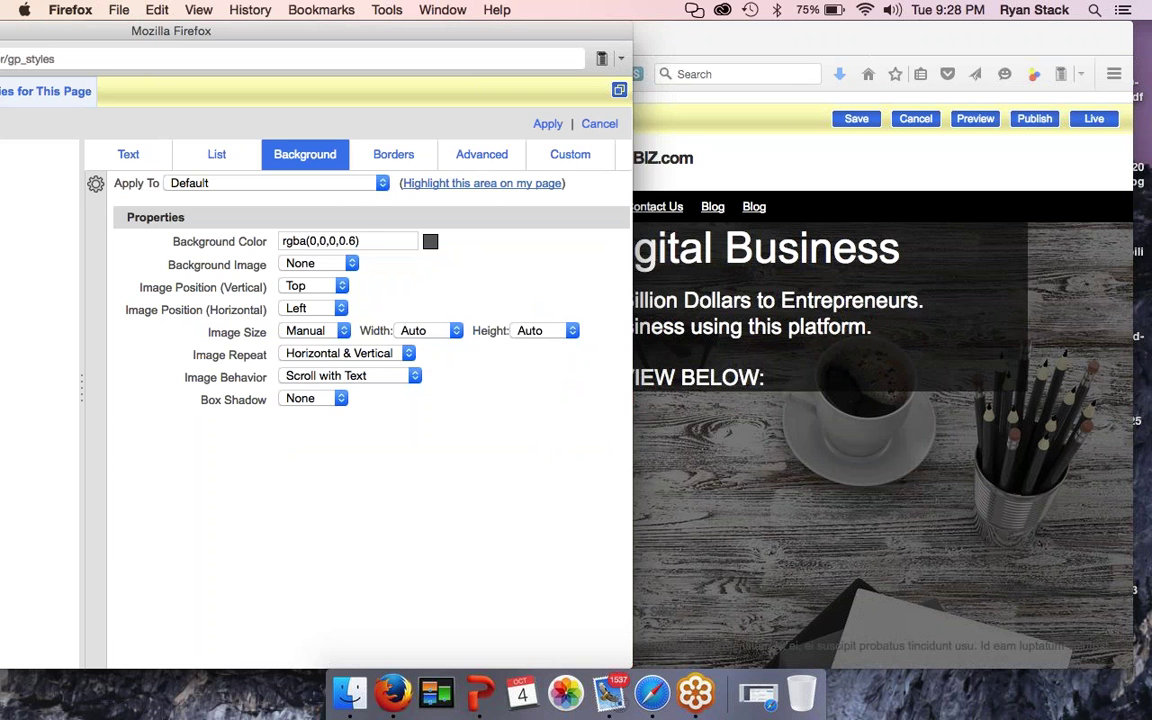
Step: Set the Rich Text area's top and bottom padding to 40 px each
drag(534, 38, 568, 8)
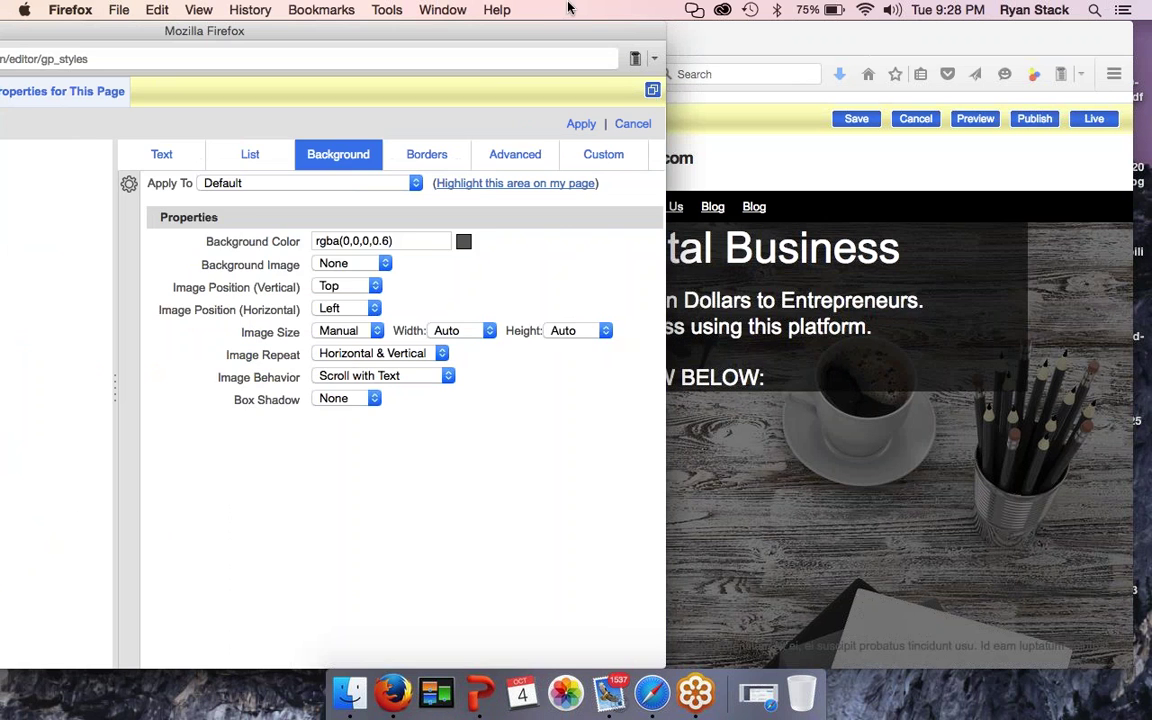
click(514, 154)
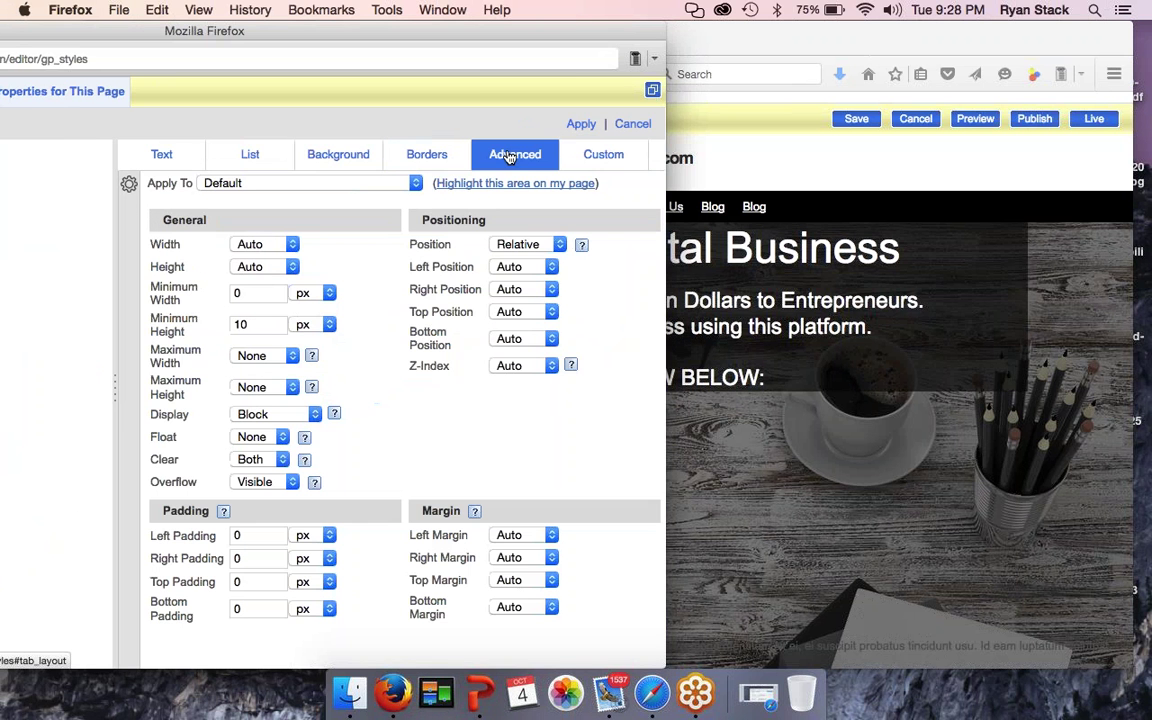
double_click(254, 582)
text(40)
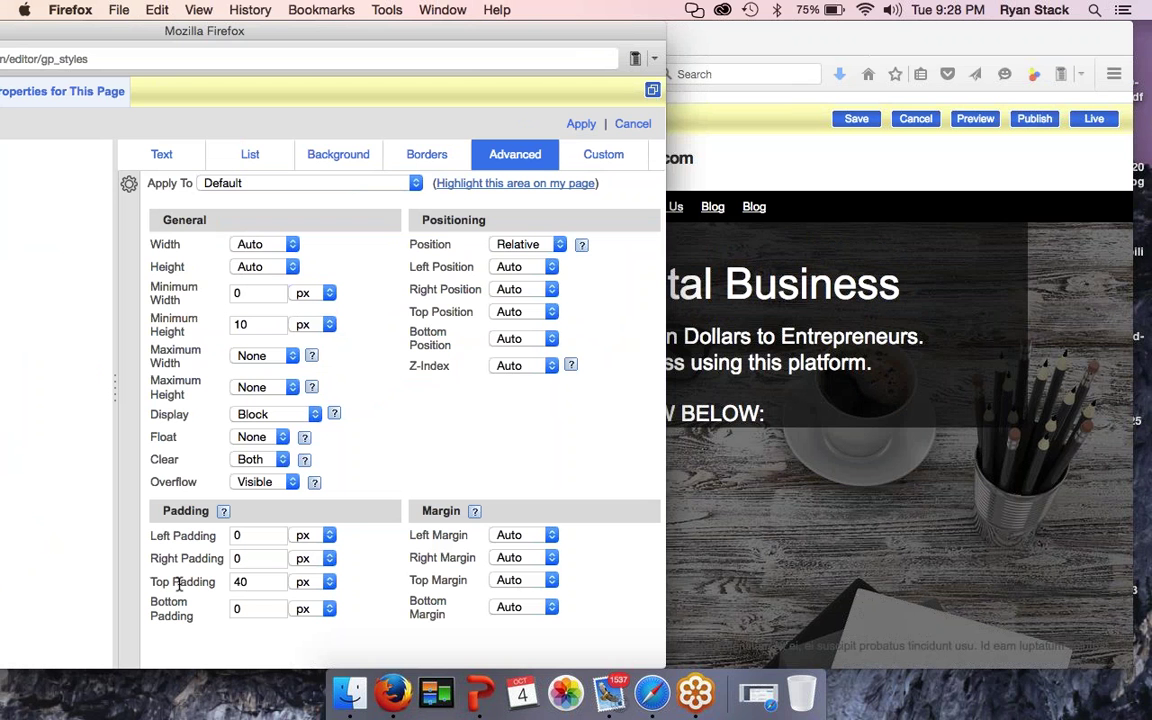
key(Tab)
text(40)
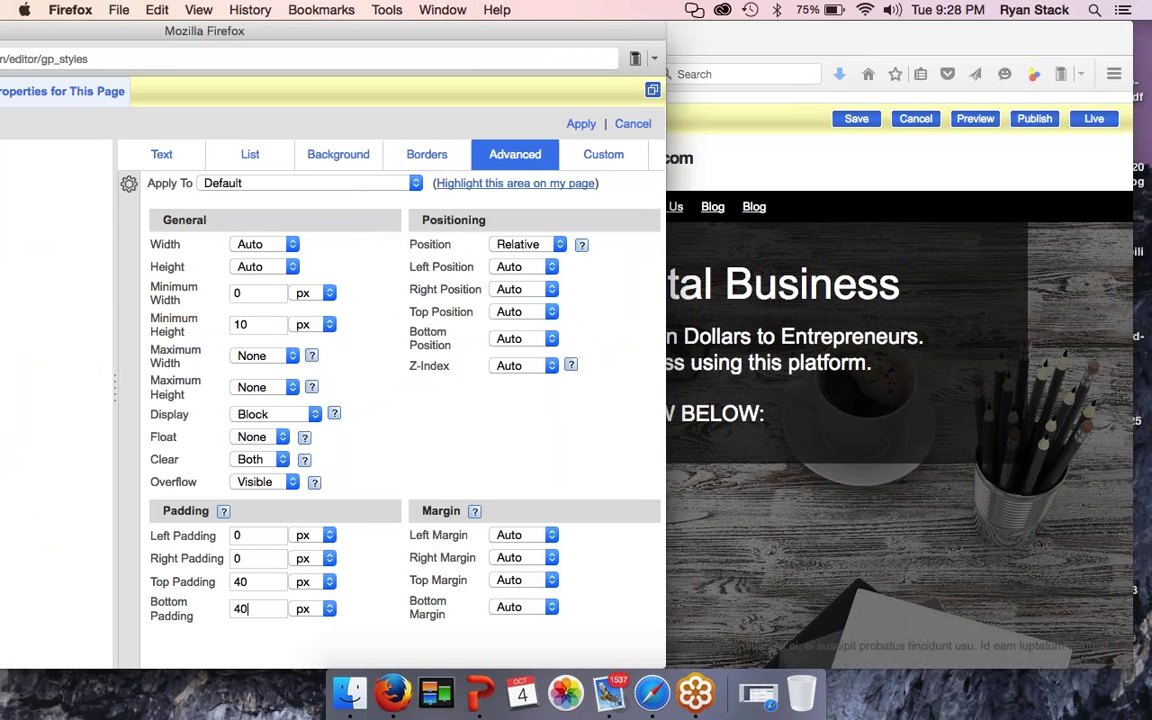
Step: Lower the opacity of the Rich Text area's black background to 40%
drag(592, 24, 564, 24)
click(312, 158)
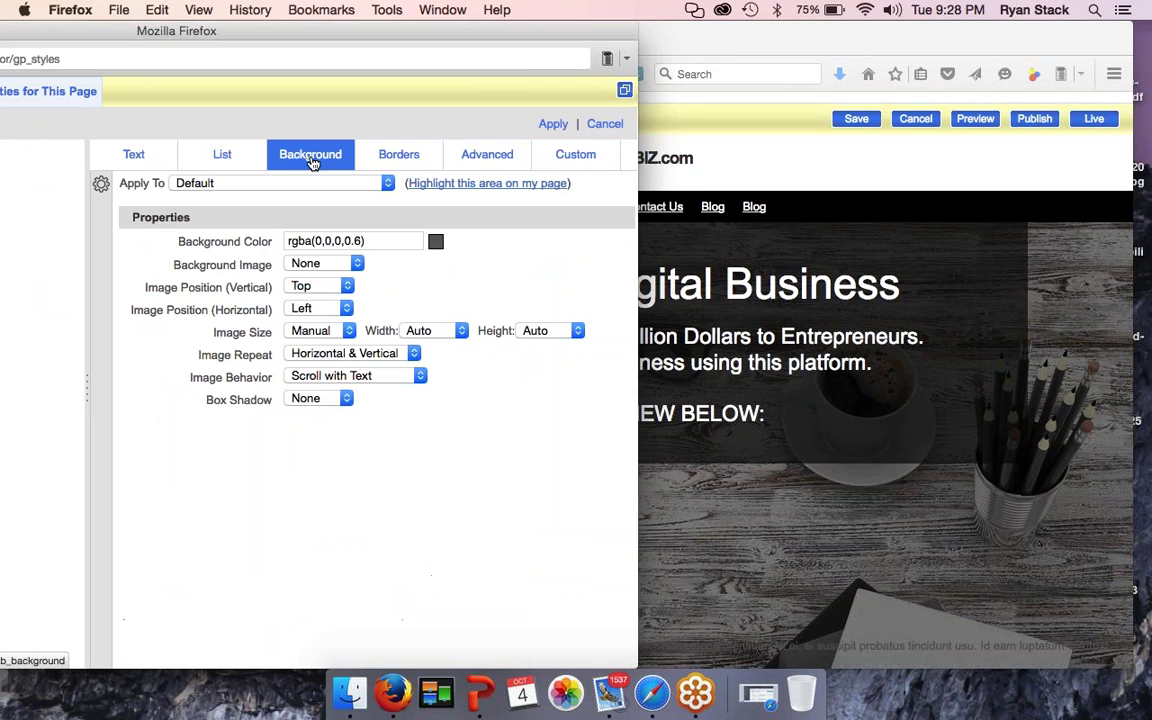
click(436, 242)
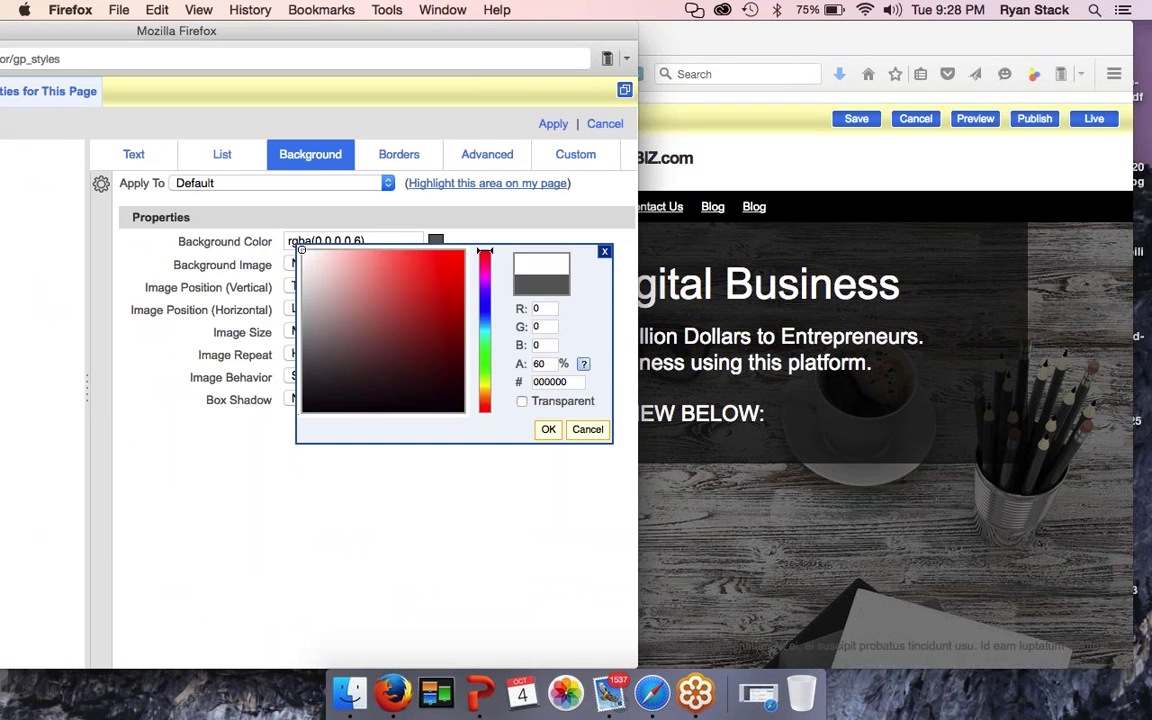
double_click(540, 364)
text(40)
key(Return)
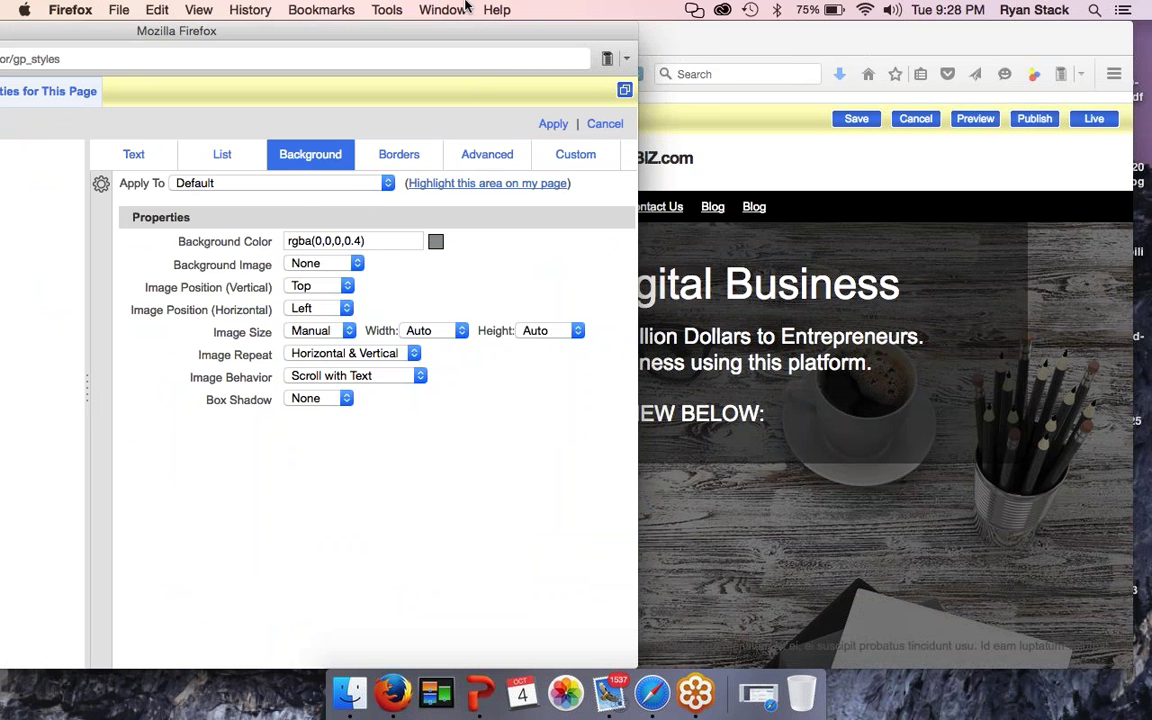
drag(552, 31, 366, 7)
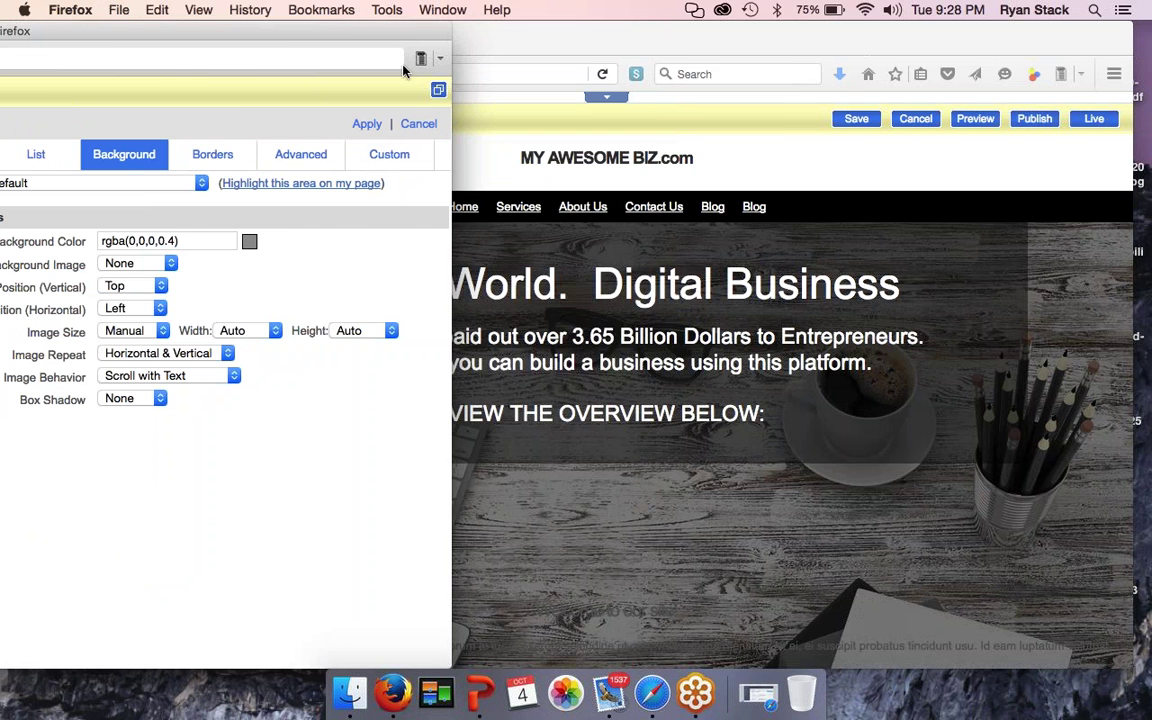
Step: Try a 30 px bottom padding on the Main Menu Site Area and set it back to 0
drag(339, 39, 828, 7)
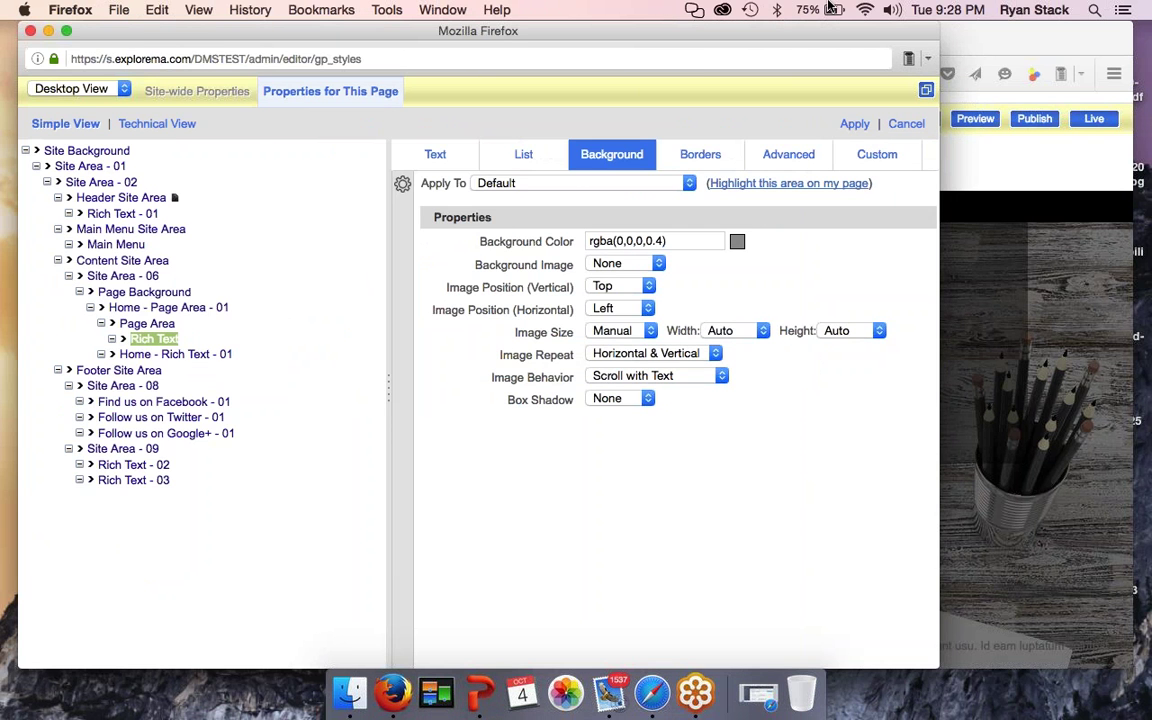
click(120, 228)
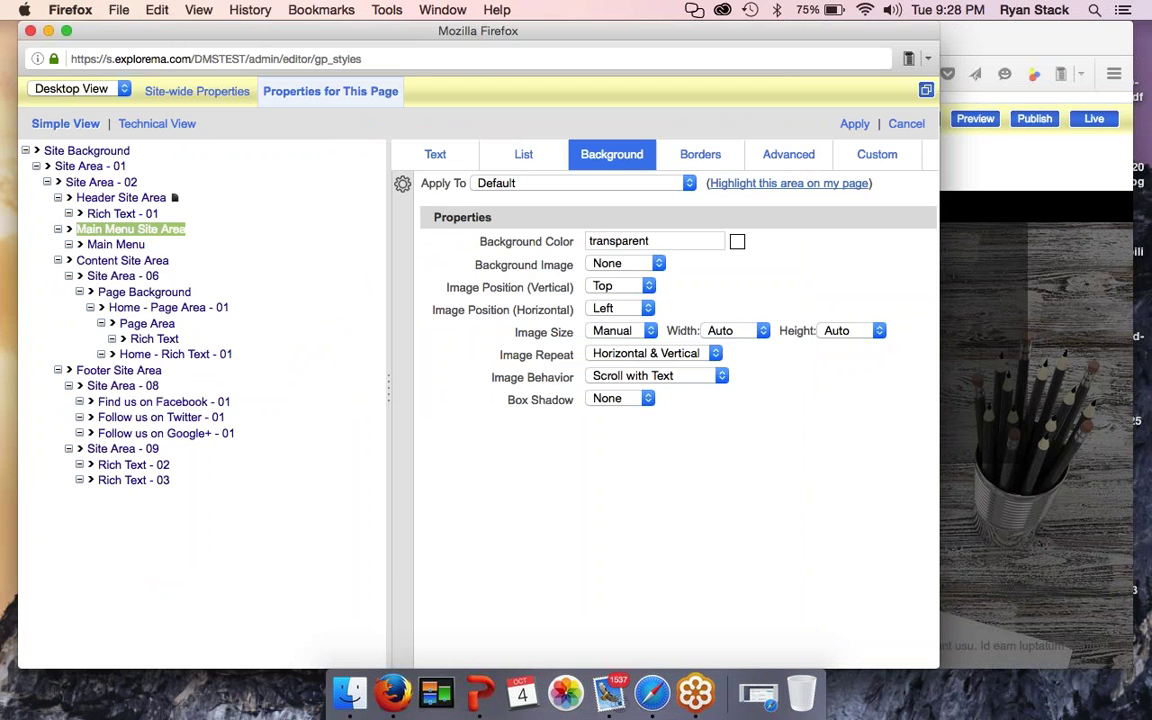
click(788, 154)
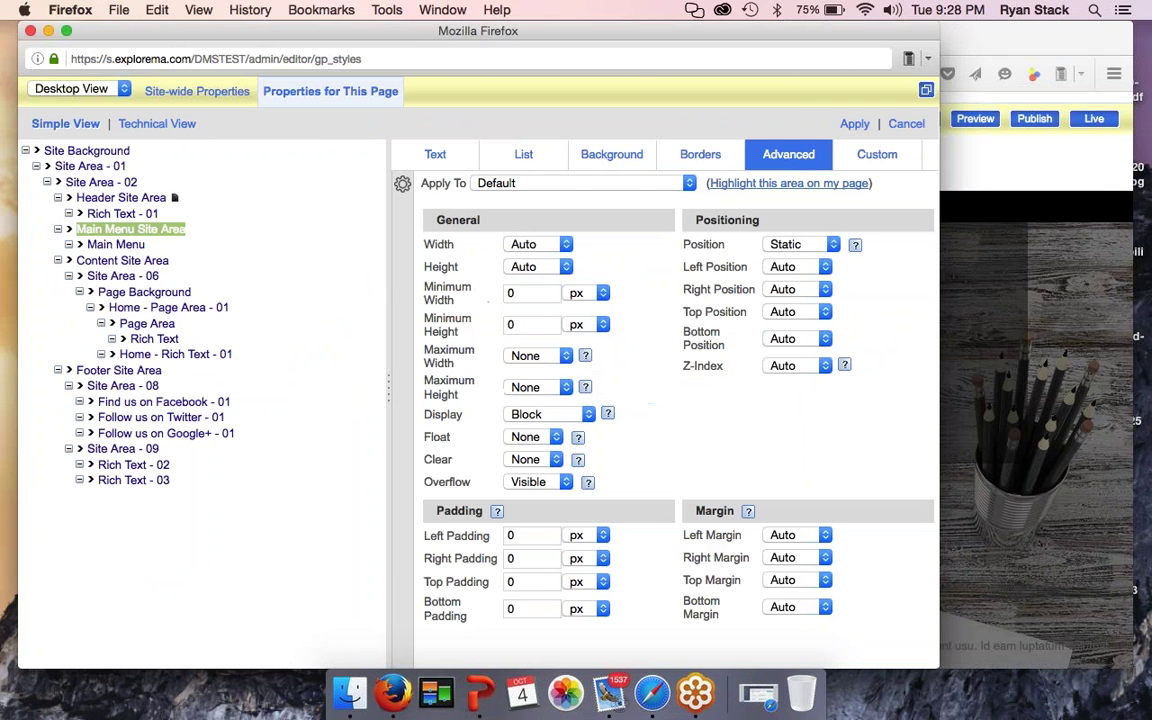
click(437, 612)
text(30)
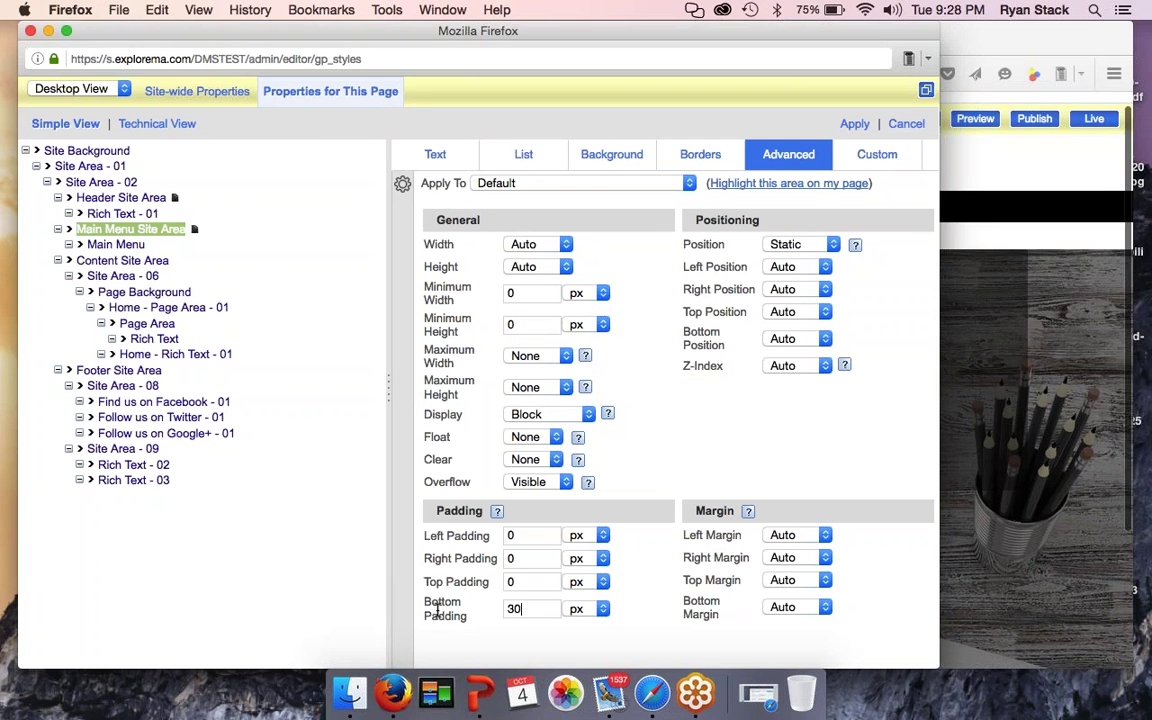
key(BackSpace)
key(BackSpace)
text(0)
Step: Try a manual 30 px bottom margin on the Main Menu Site Area and clear the value again
click(825, 607)
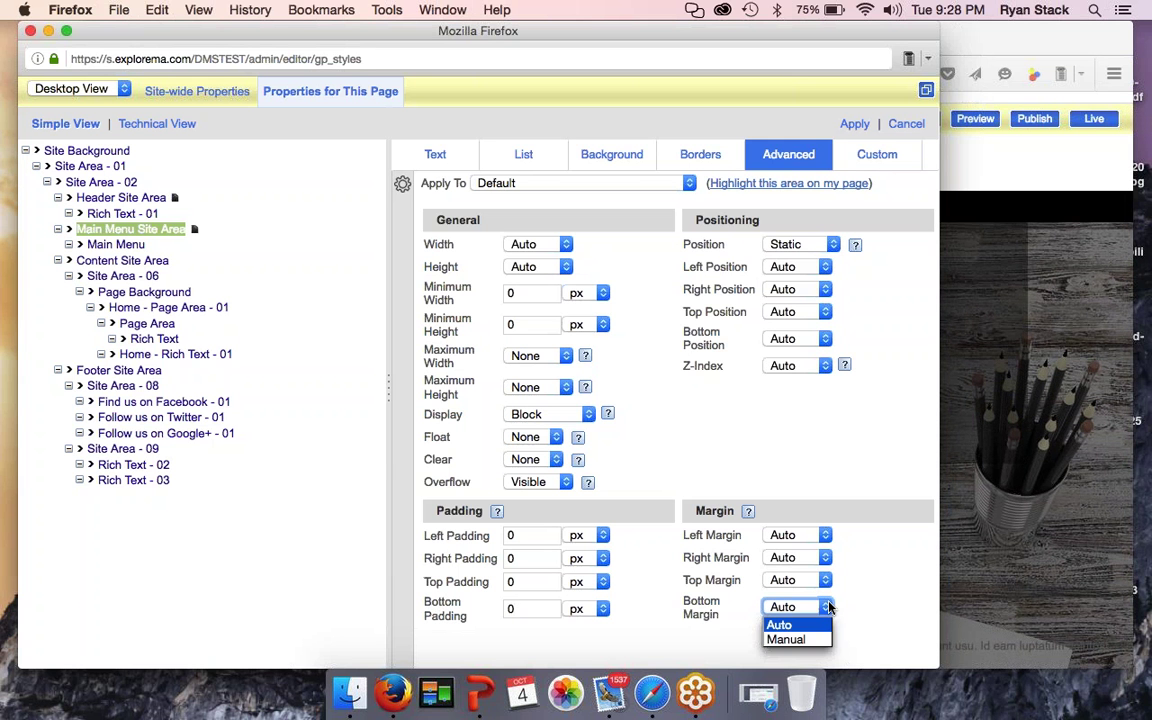
click(800, 650)
click(797, 607)
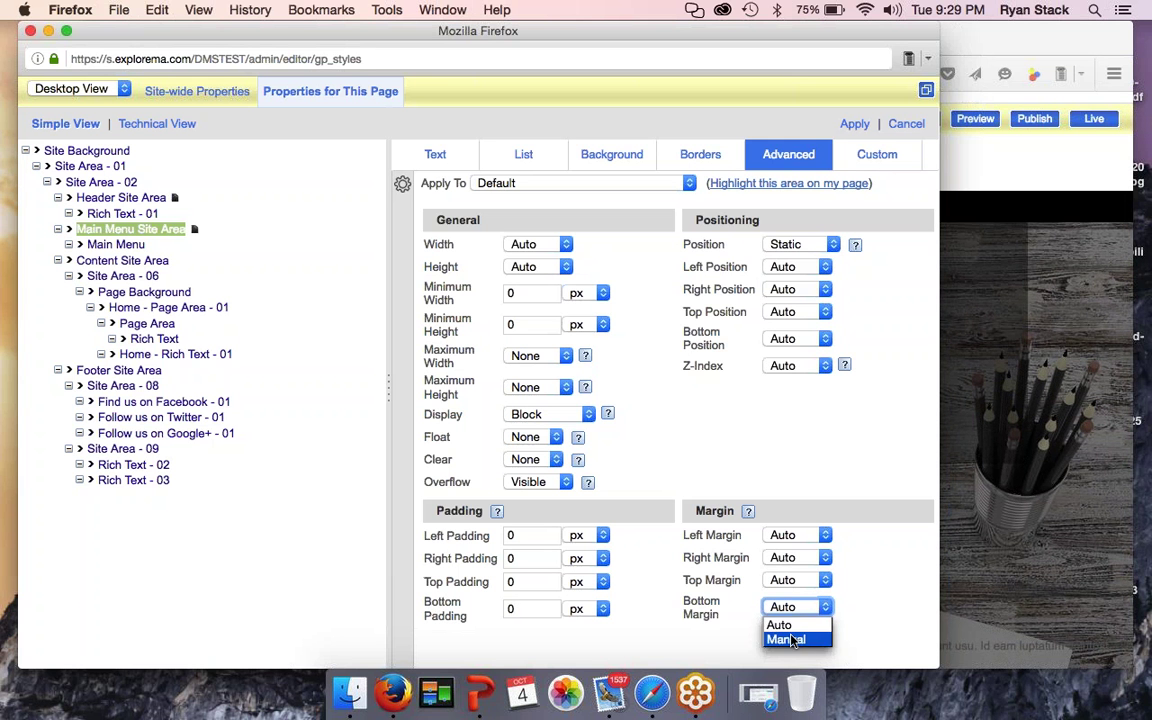
click(793, 641)
click(775, 621)
text(30)
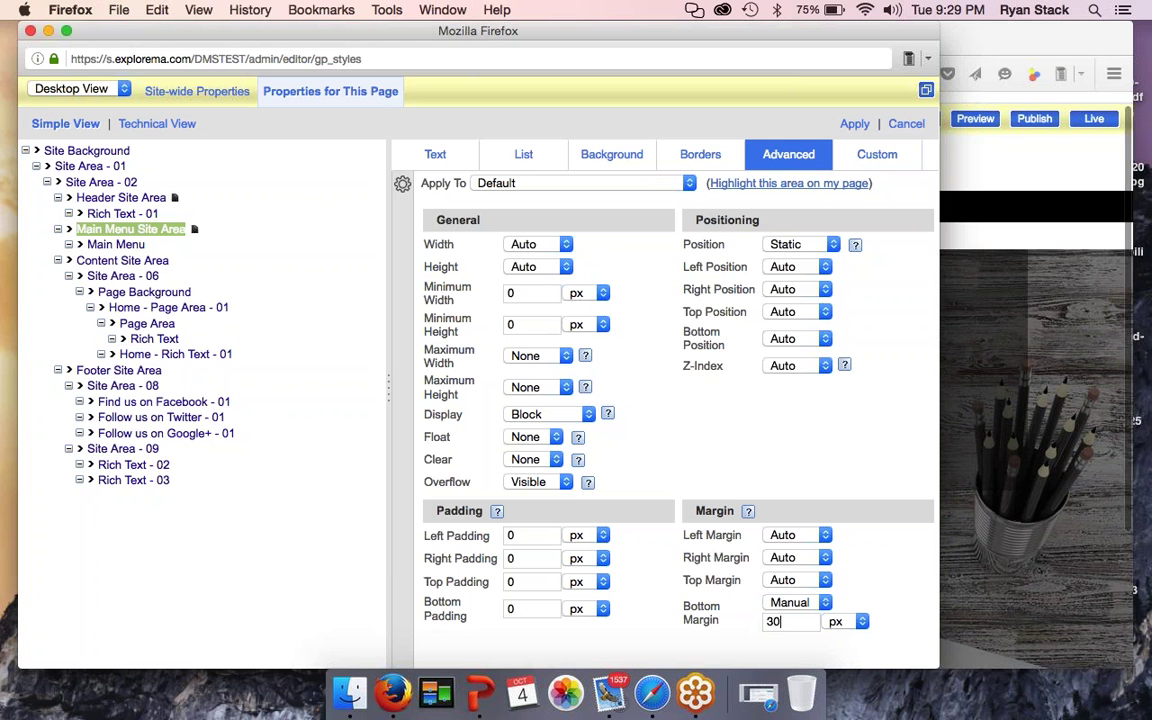
click(797, 602)
click(793, 641)
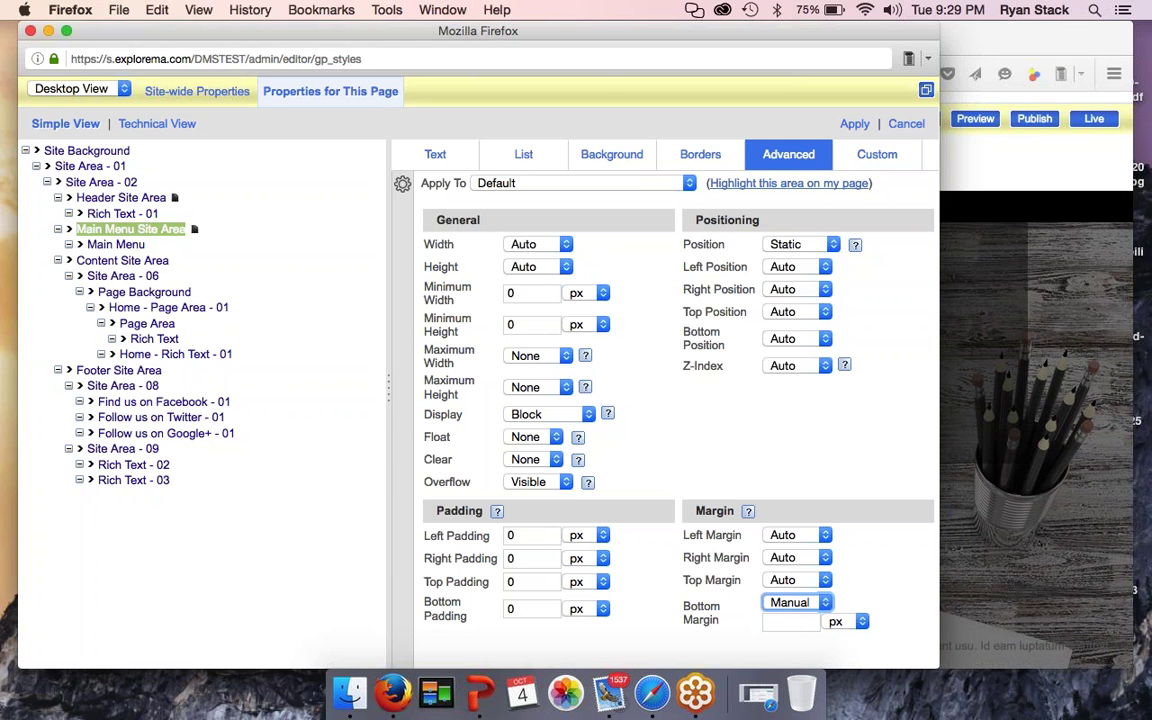
Step: Bring the page editor window to the front and view the restyled Rich Text area on the page
click(970, 53)
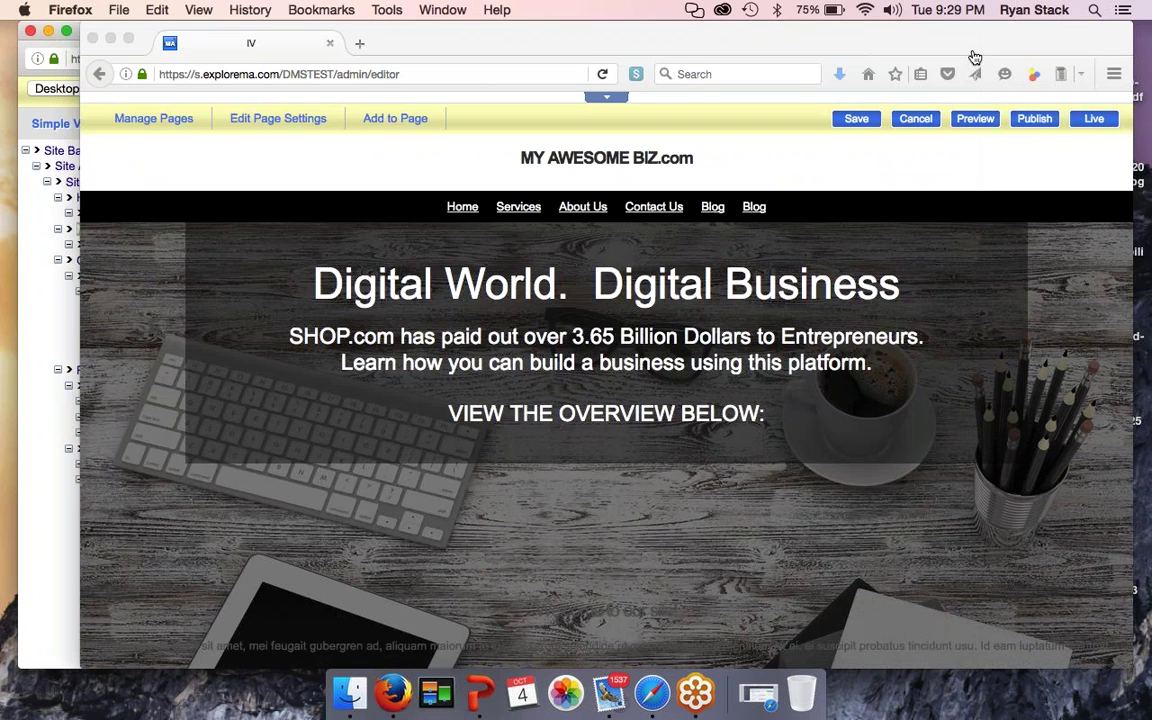
drag(834, 50, 806, 45)
mouse_move(460, 378)
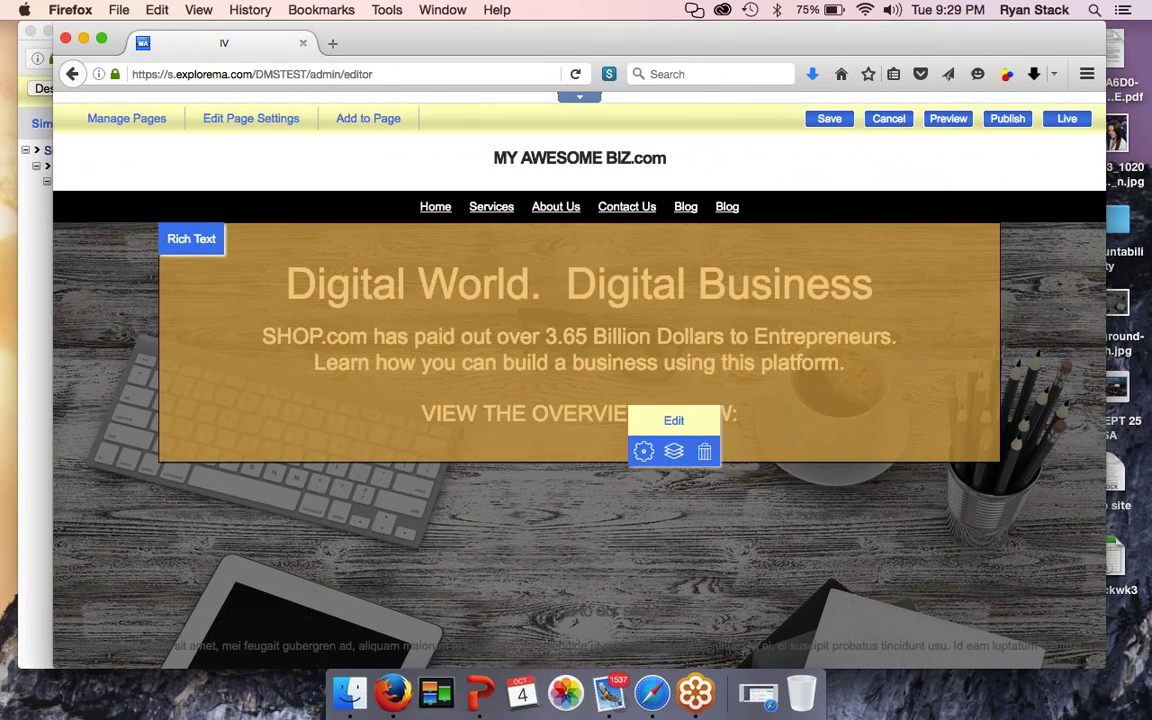
mouse_move(535, 496)
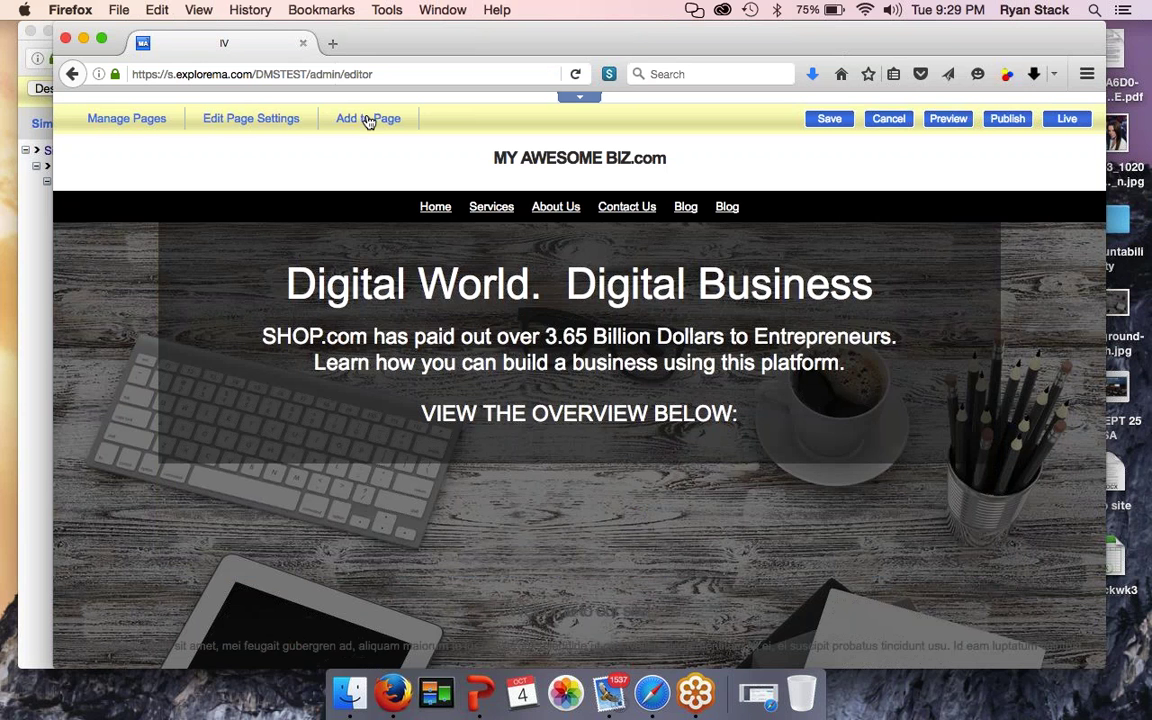
Step: Add a new custom form widget directly beneath the Rich Text area, keeping the name "New Form", and open it for editing
click(368, 118)
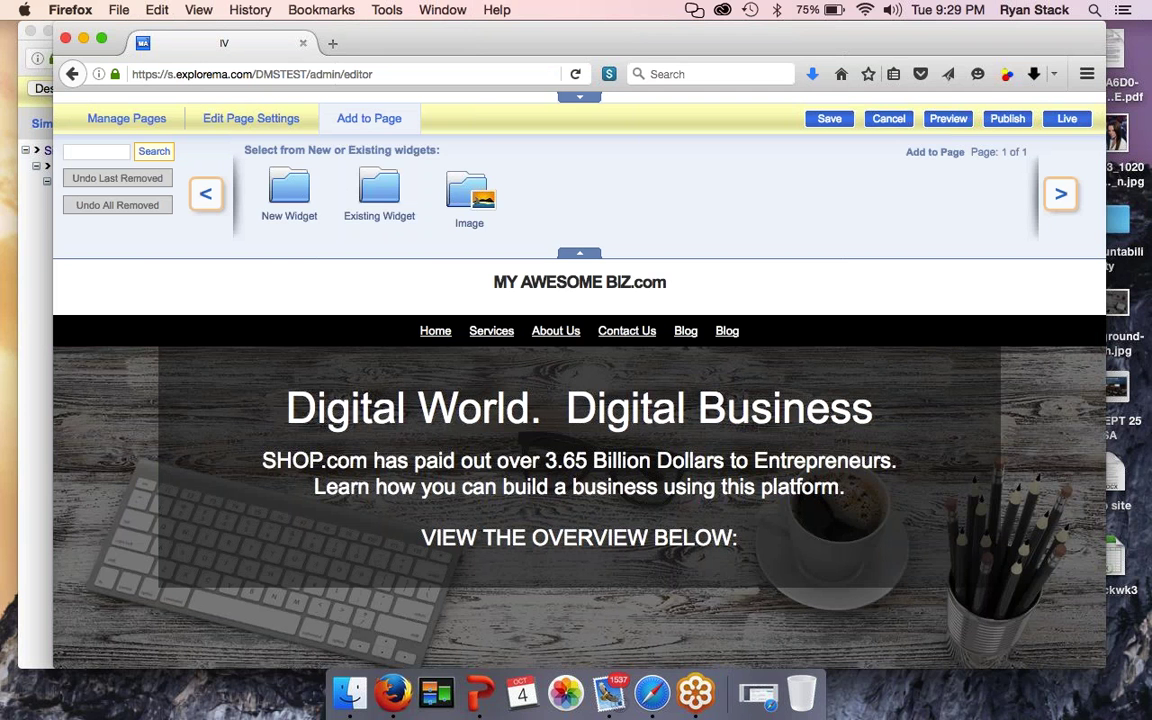
click(290, 195)
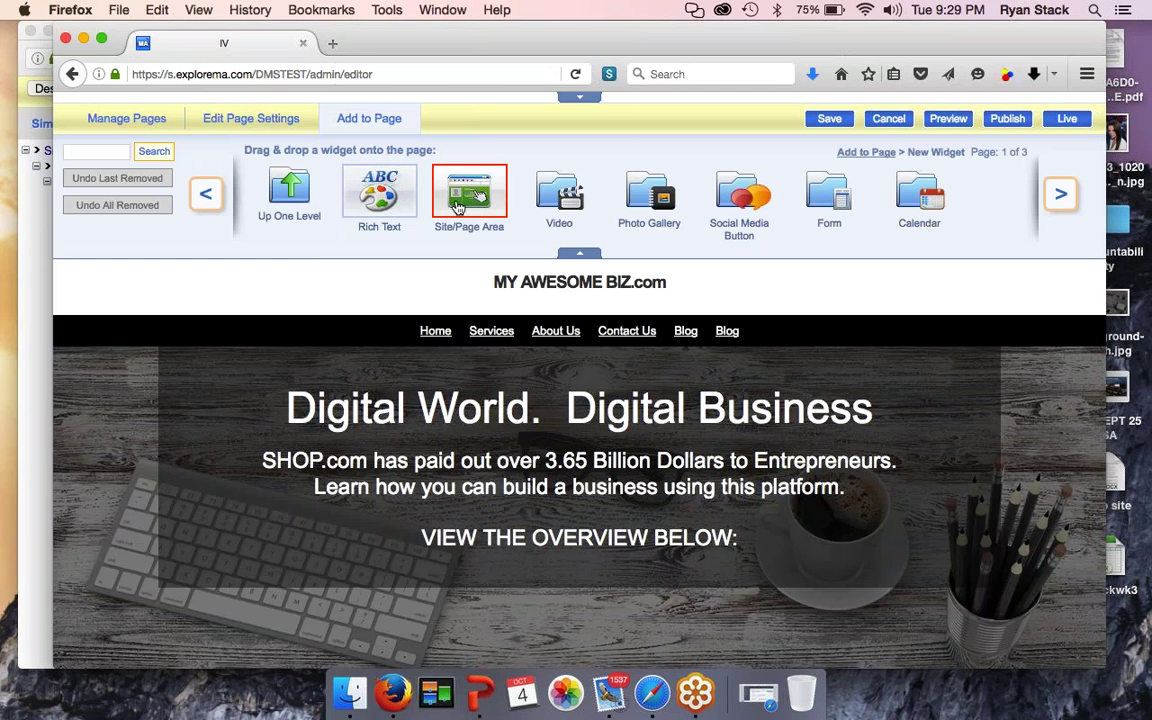
click(821, 197)
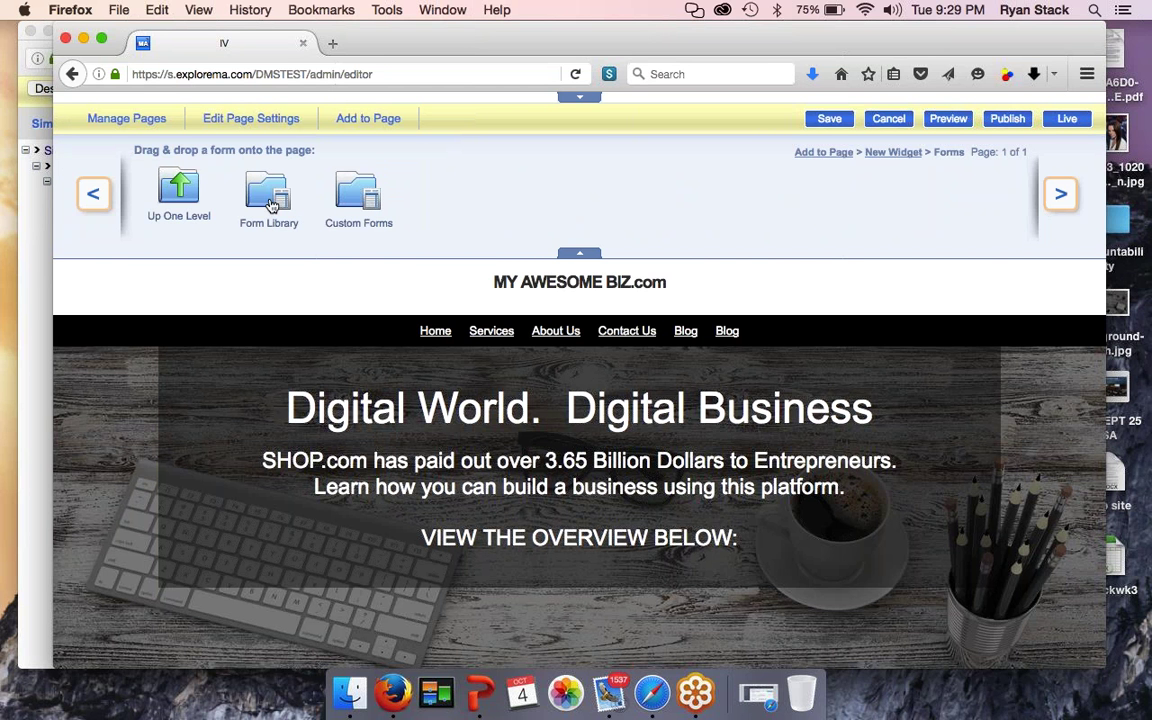
click(351, 203)
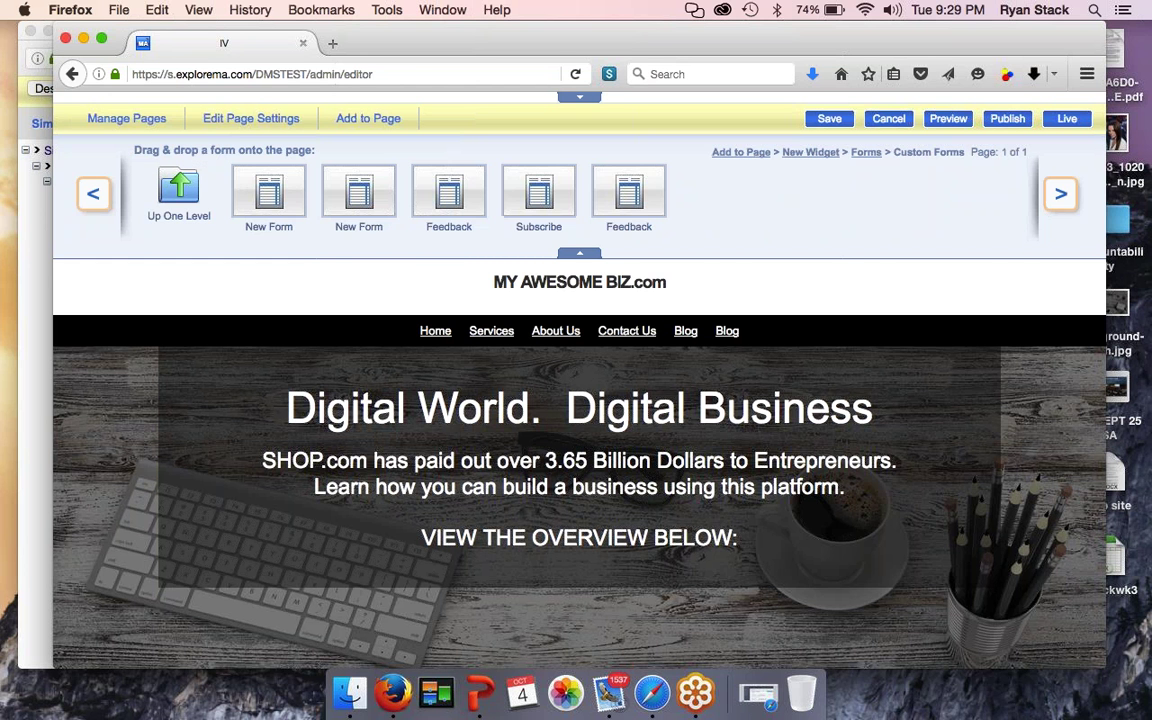
scroll(352, 314, down, 2)
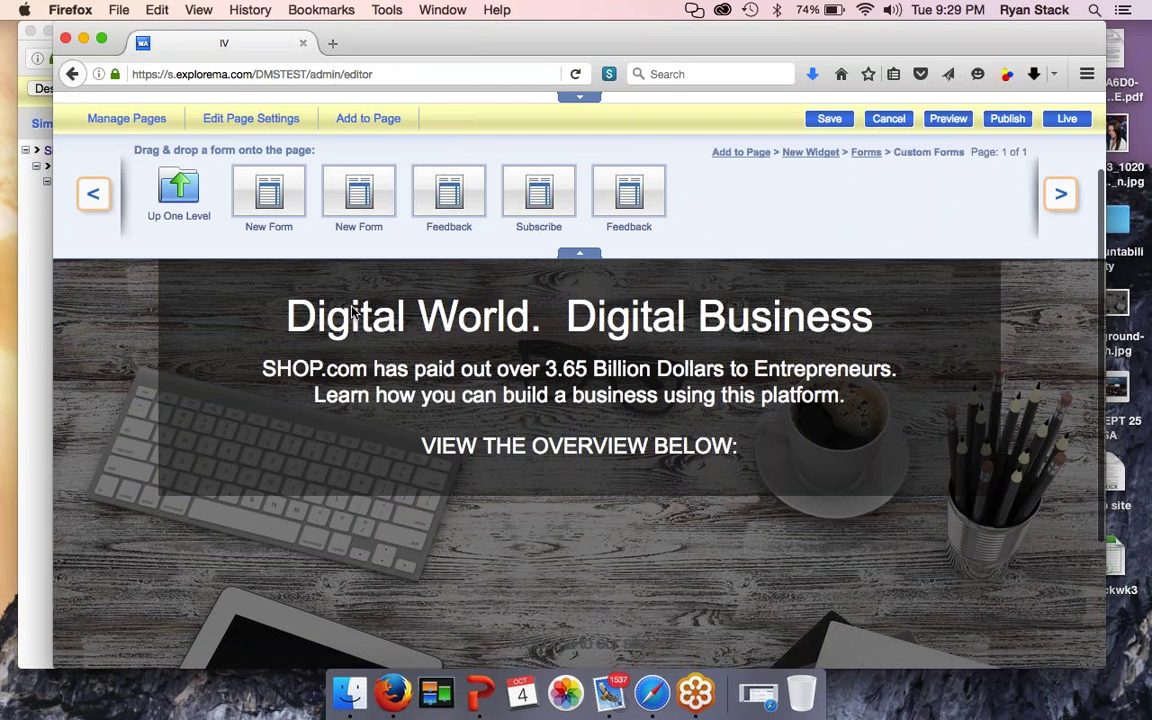
drag(274, 210, 533, 445)
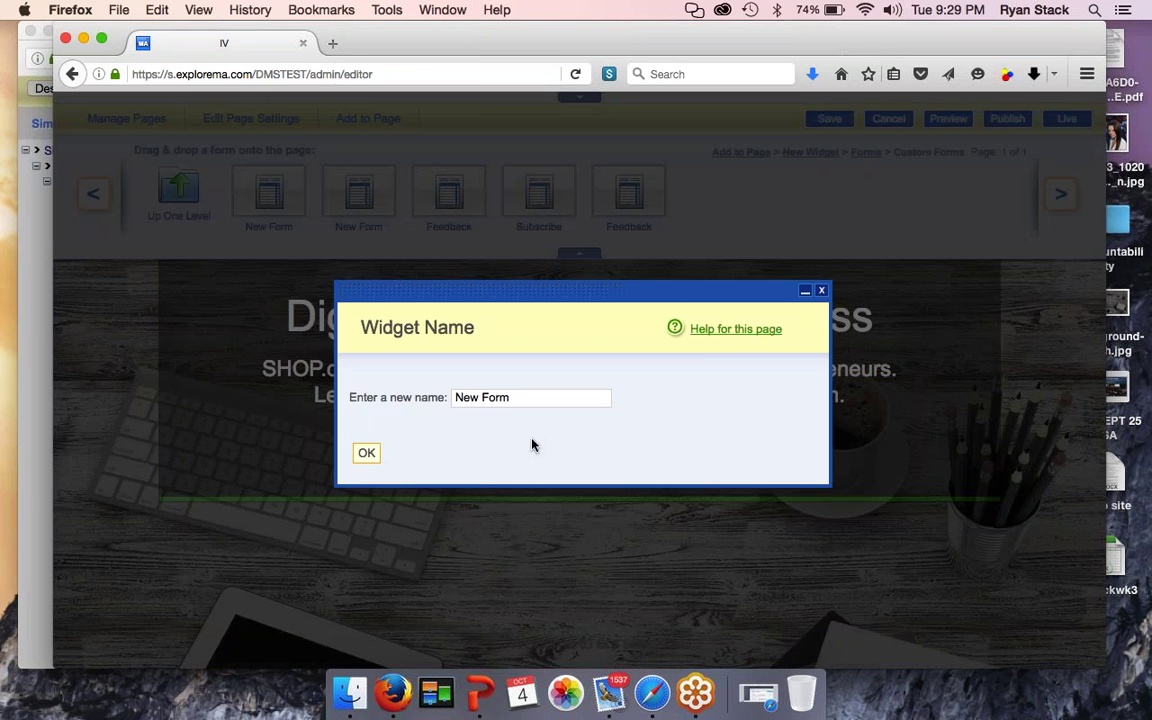
click(367, 453)
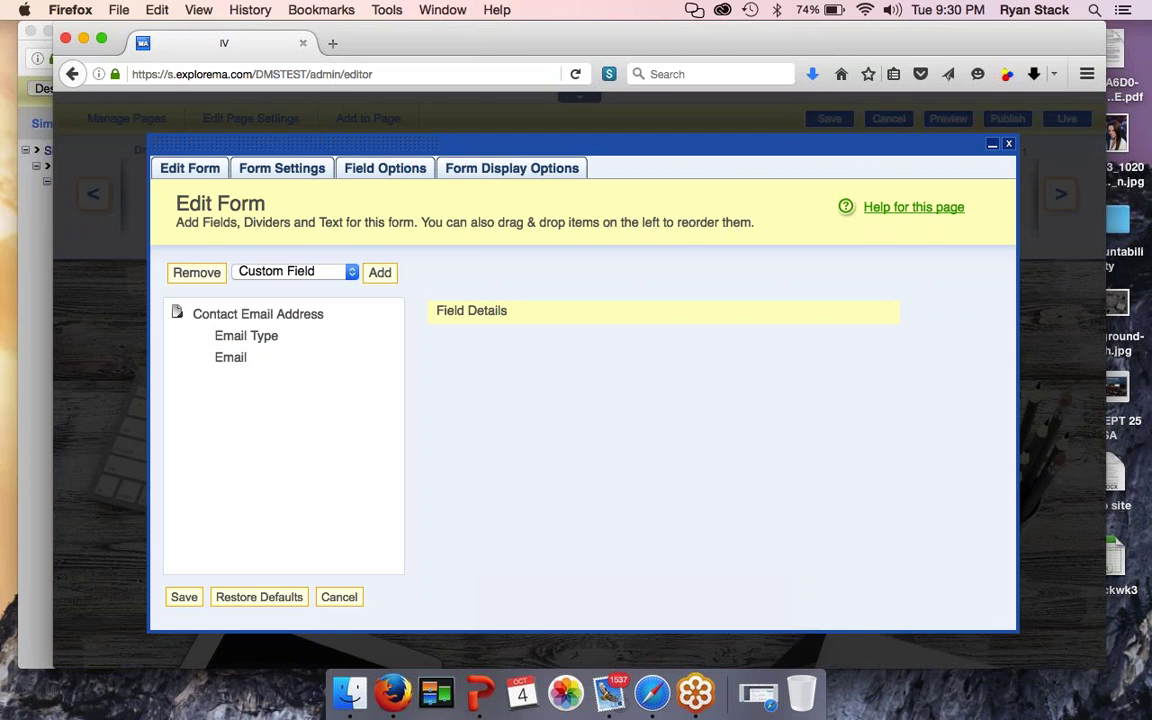
drag(588, 143, 548, 90)
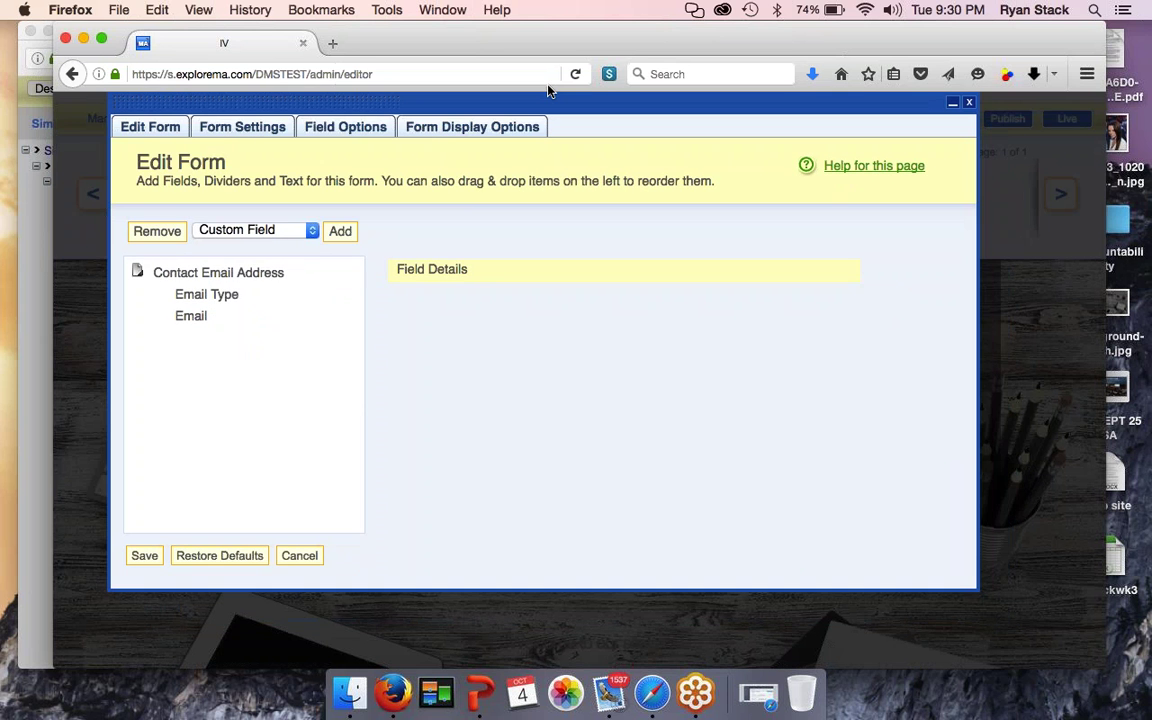
Step: Add a Contact Name contact field to the form and place it above Contact Email Address
click(265, 231)
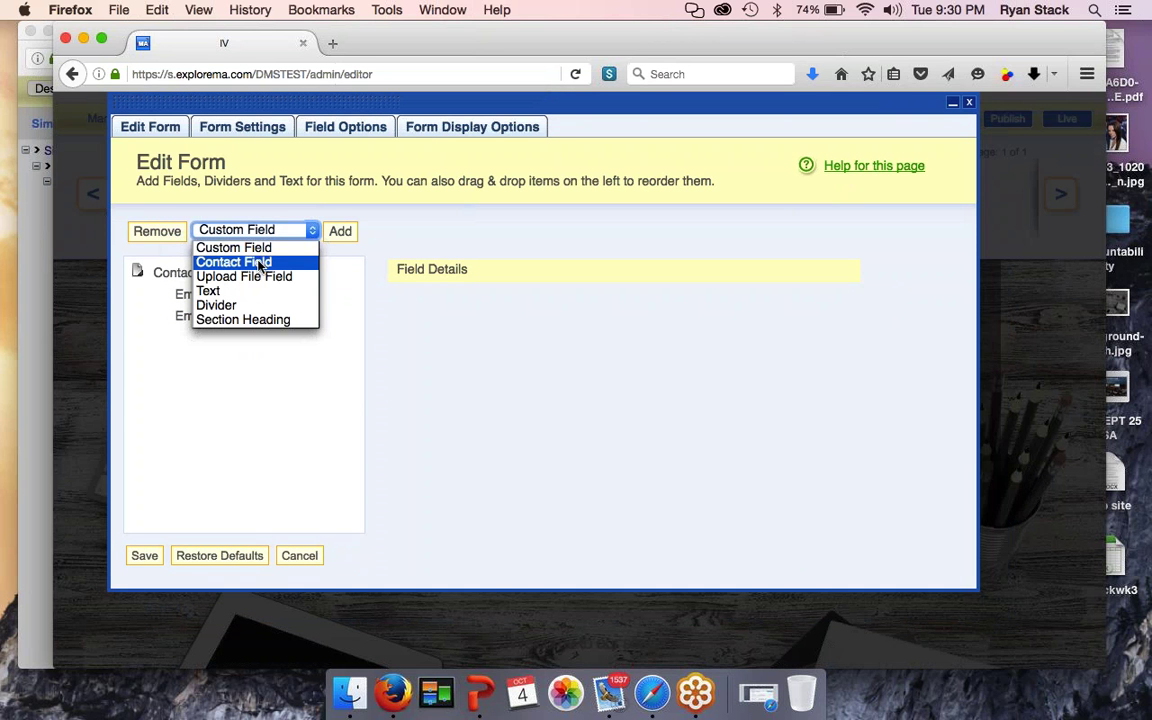
click(256, 262)
click(340, 231)
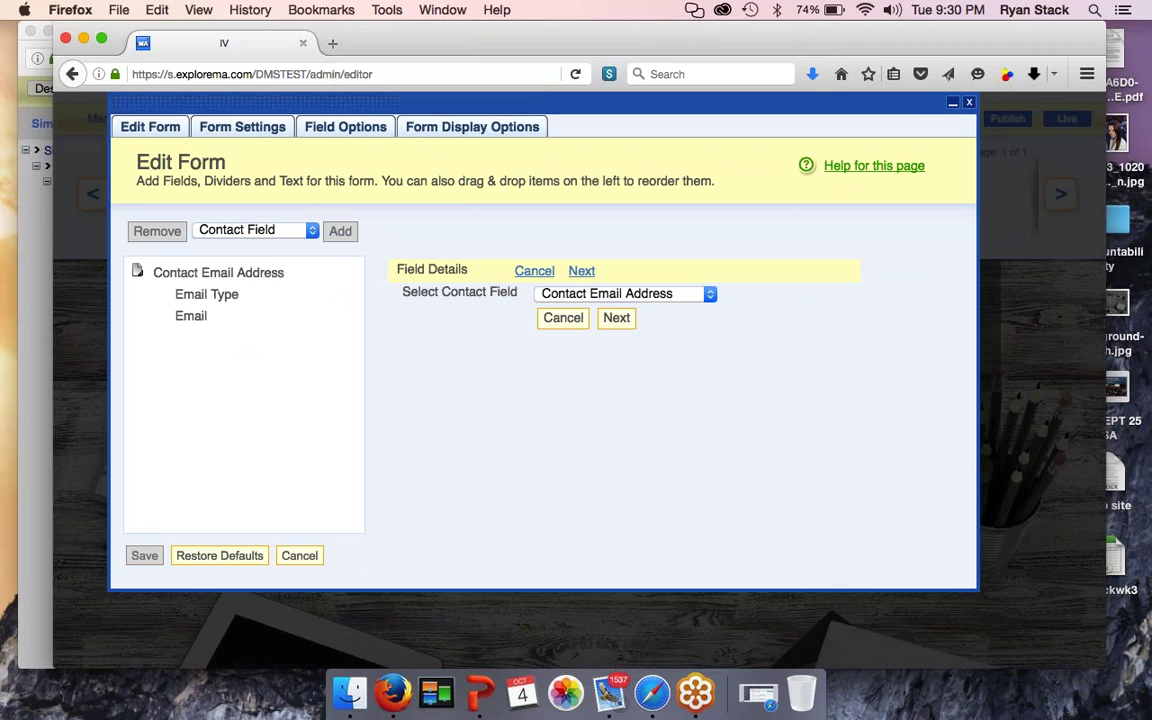
click(622, 293)
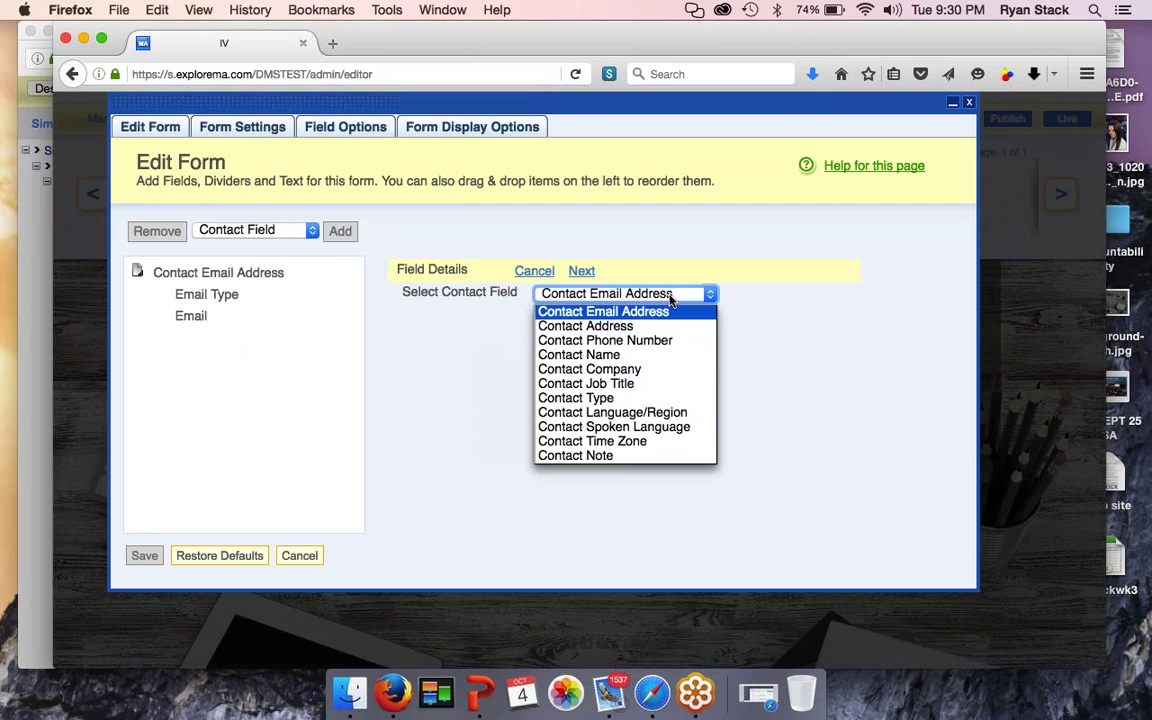
click(603, 356)
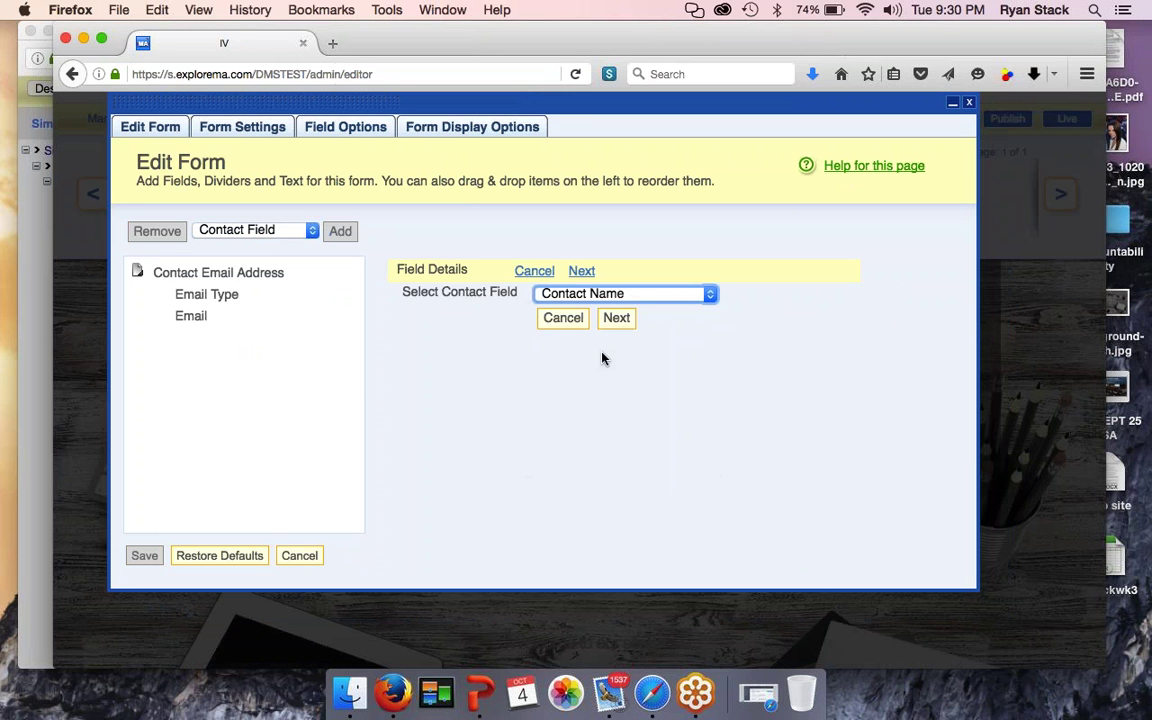
key(Return)
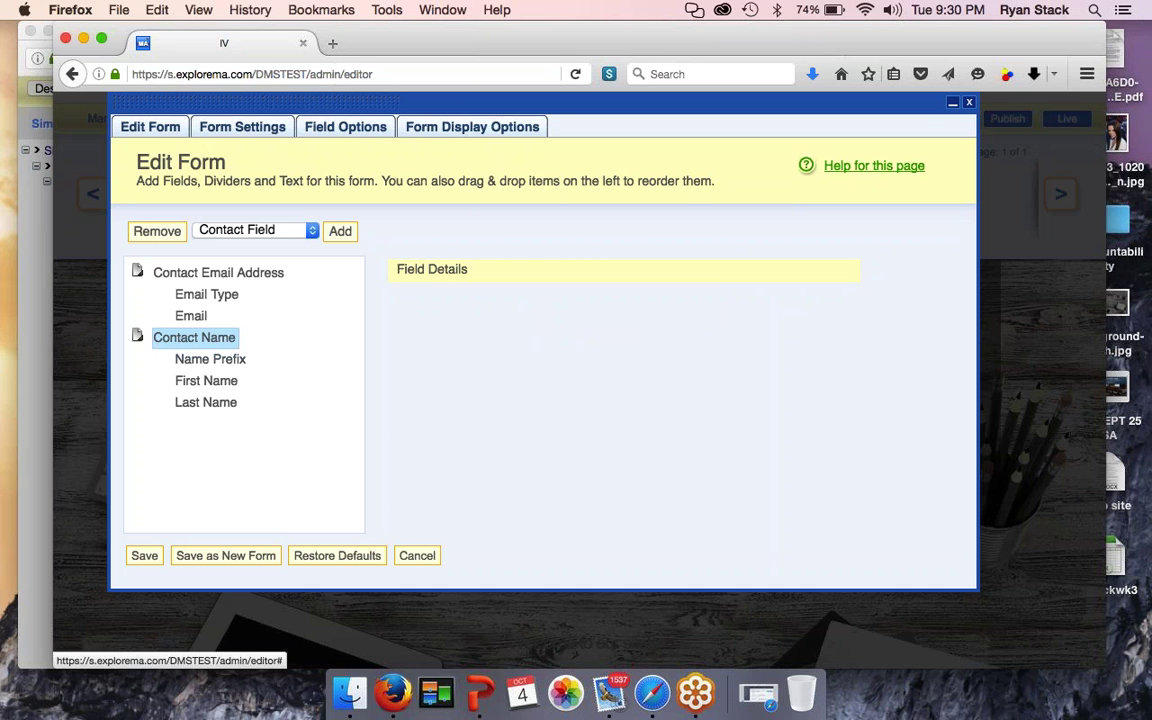
drag(194, 337, 172, 268)
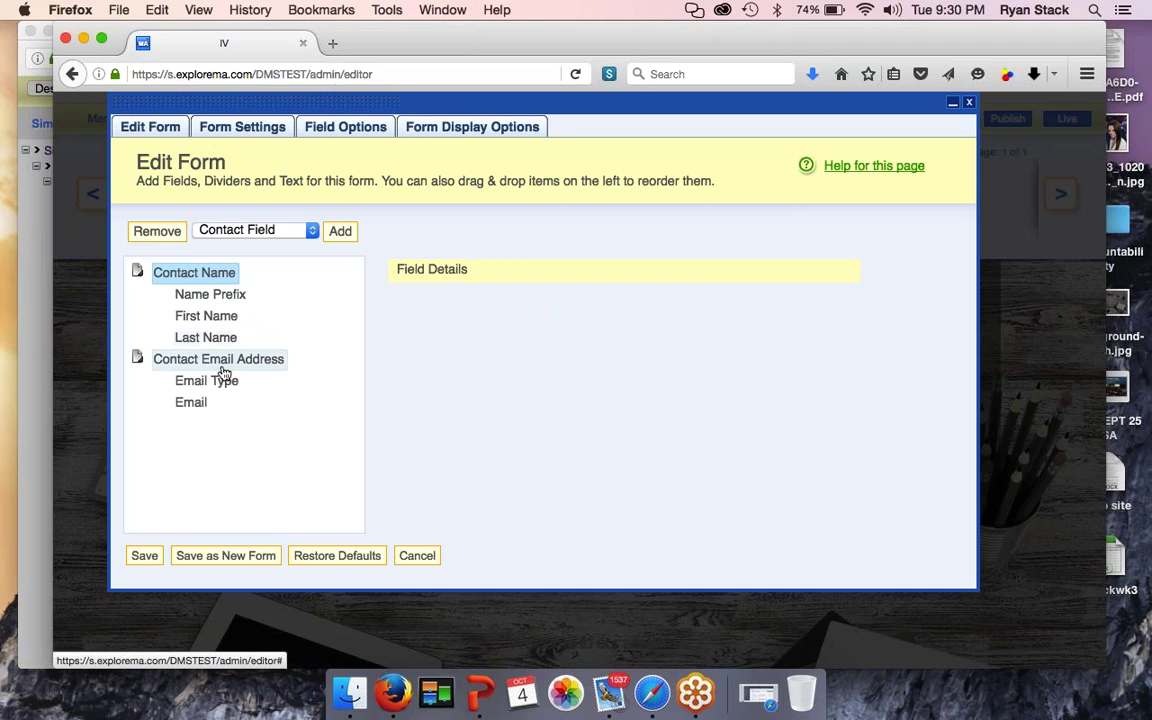
Step: Review the details of the Name Prefix, First Name, Last Name and Email fields, plus the form settings
click(222, 296)
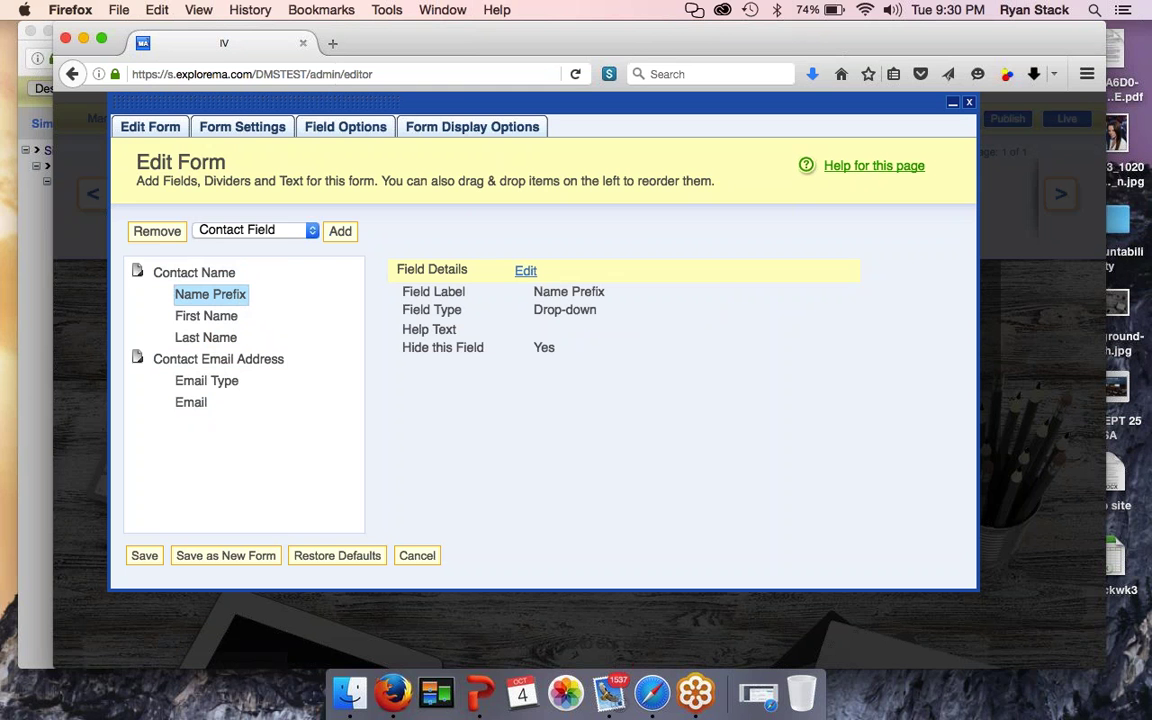
click(206, 316)
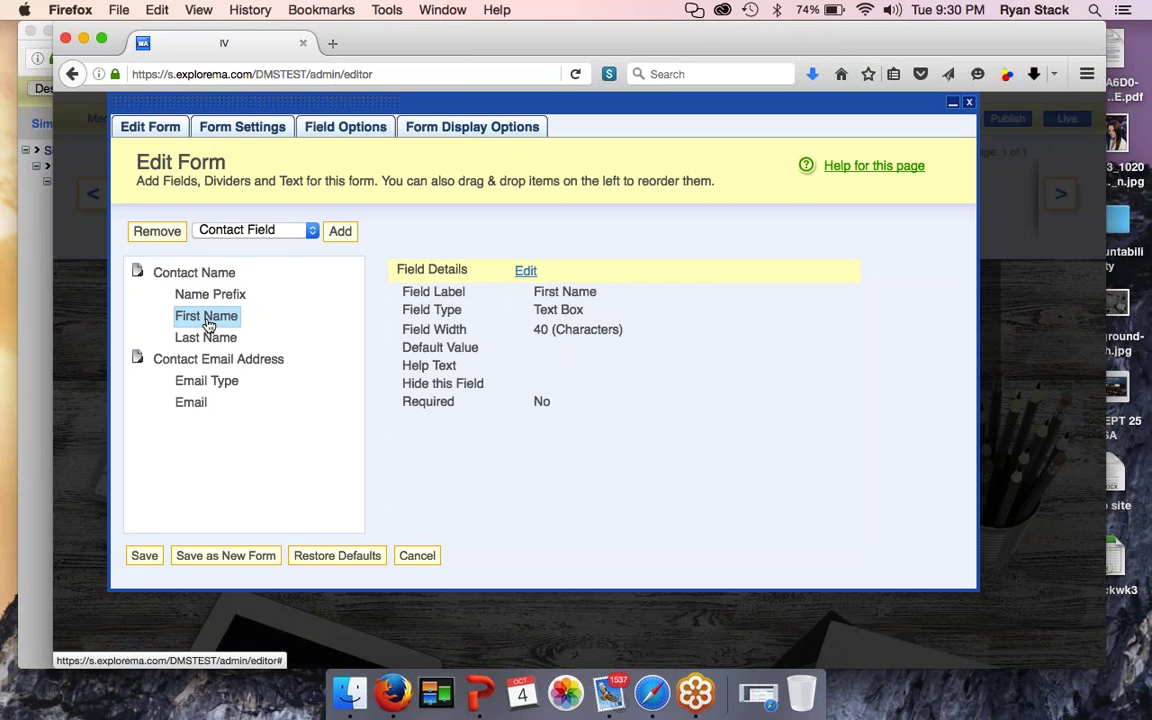
click(205, 339)
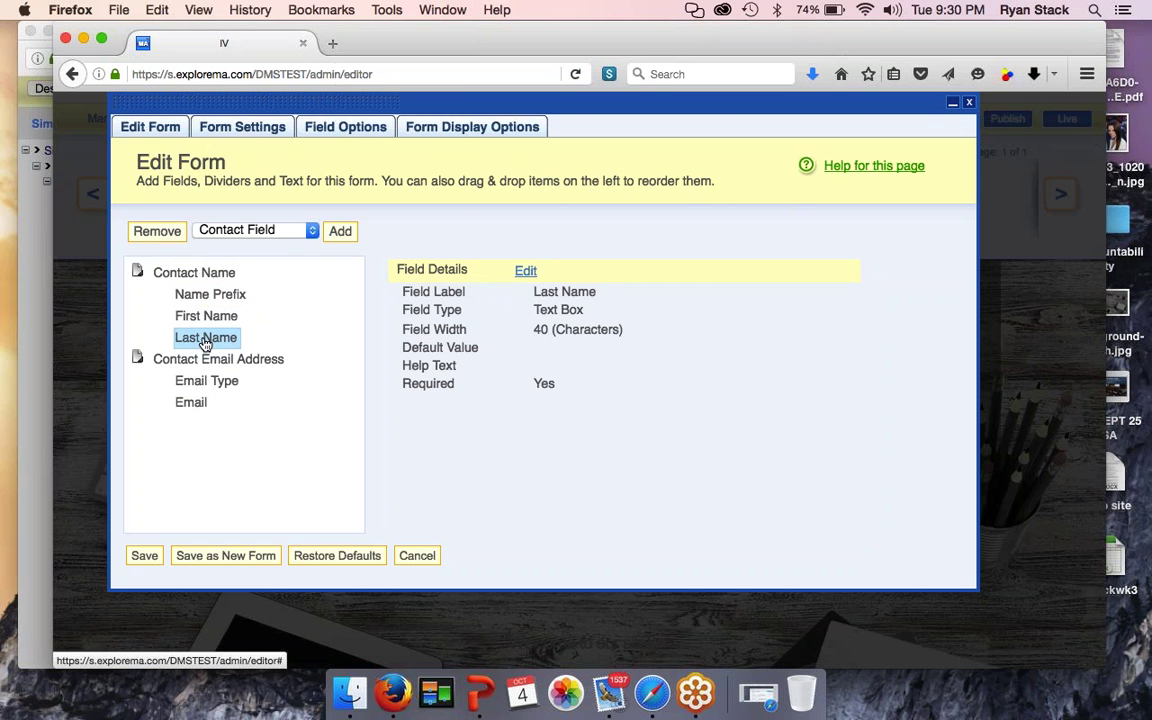
click(196, 405)
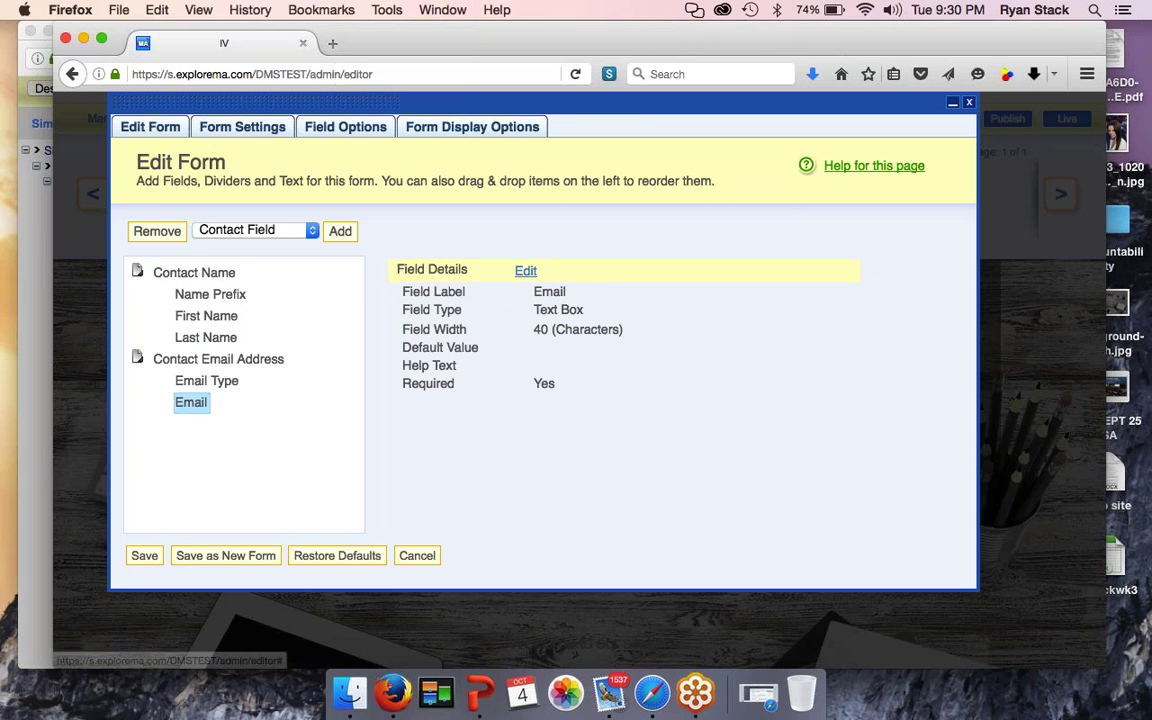
click(242, 127)
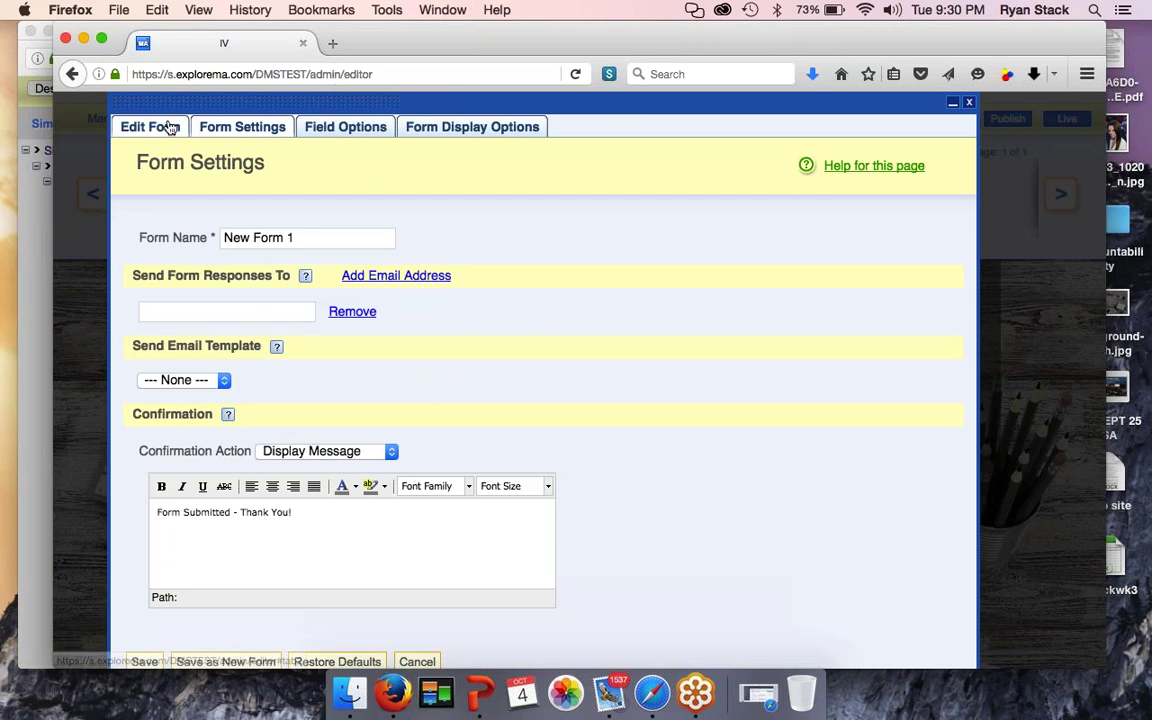
Step: Set the form fields' font color to white, rgba(255,255,255,1), and their font size to 15 px
click(349, 130)
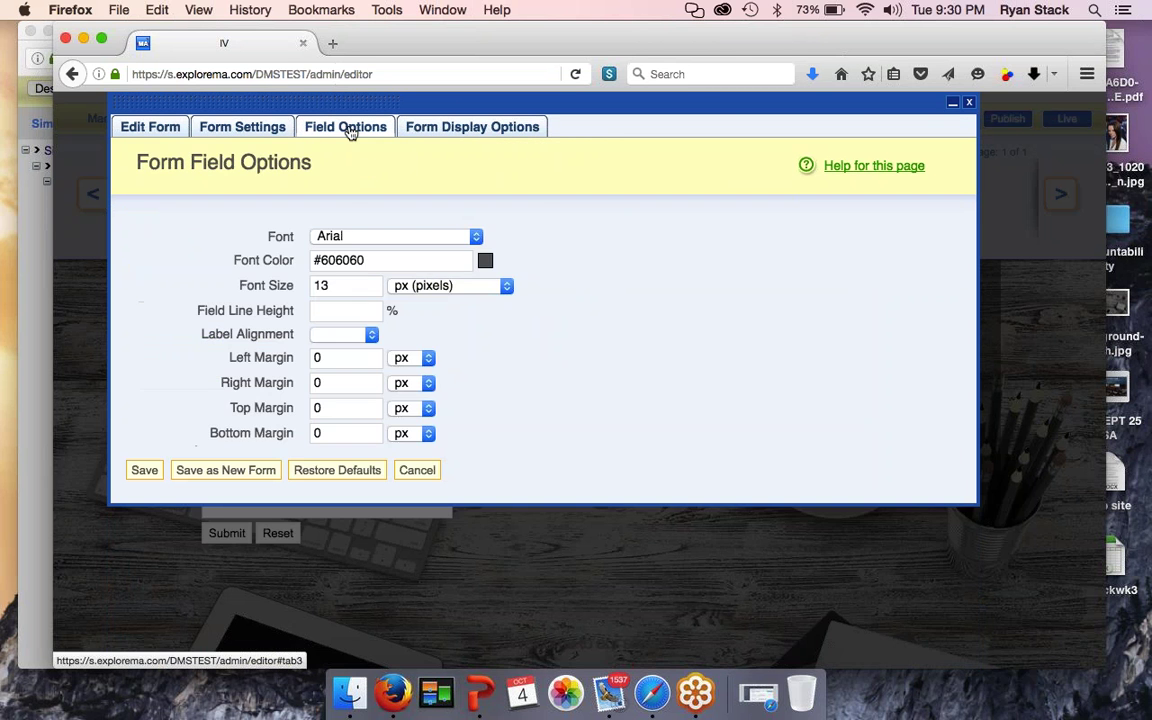
click(485, 260)
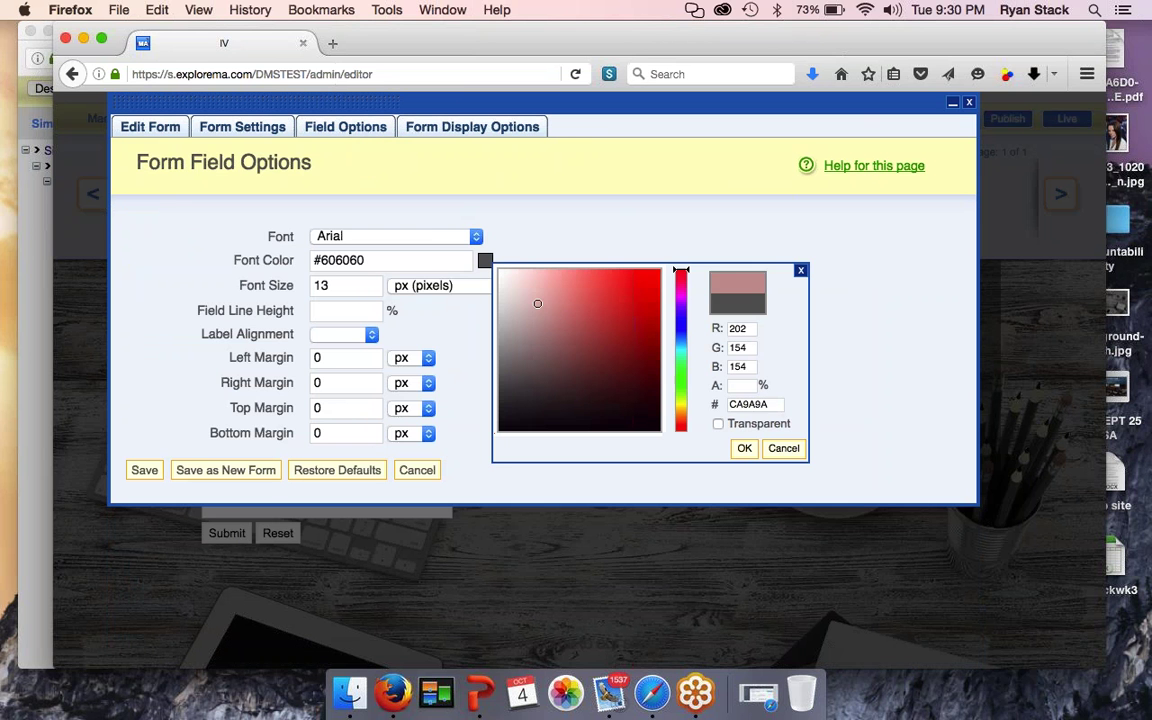
click(340, 285)
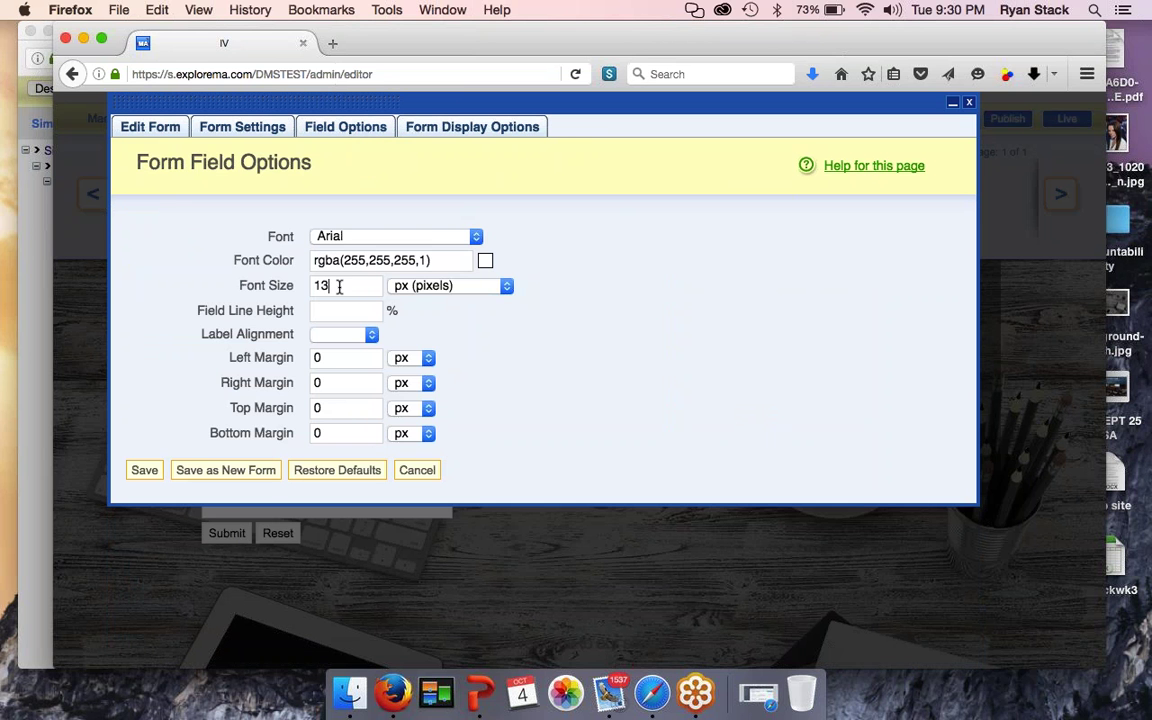
drag(340, 285, 270, 285)
text(15)
Step: Display only the submit button, label it "VIEW OVERVIEW NOW", and save the form
click(445, 127)
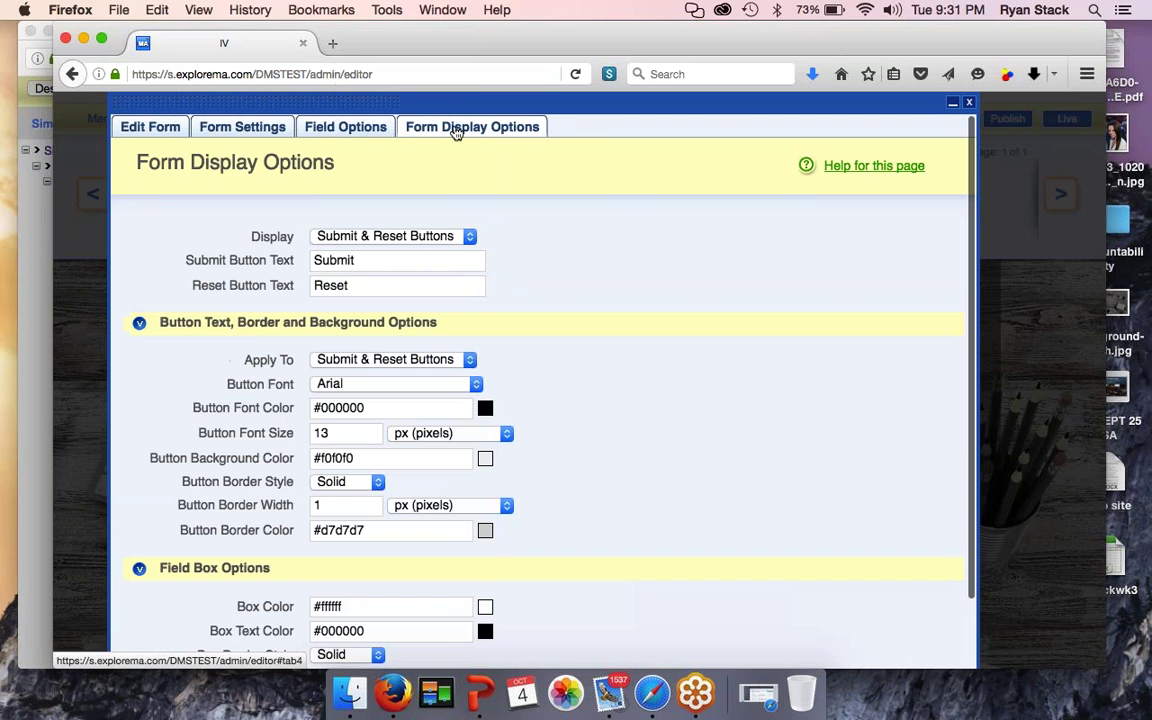
click(390, 238)
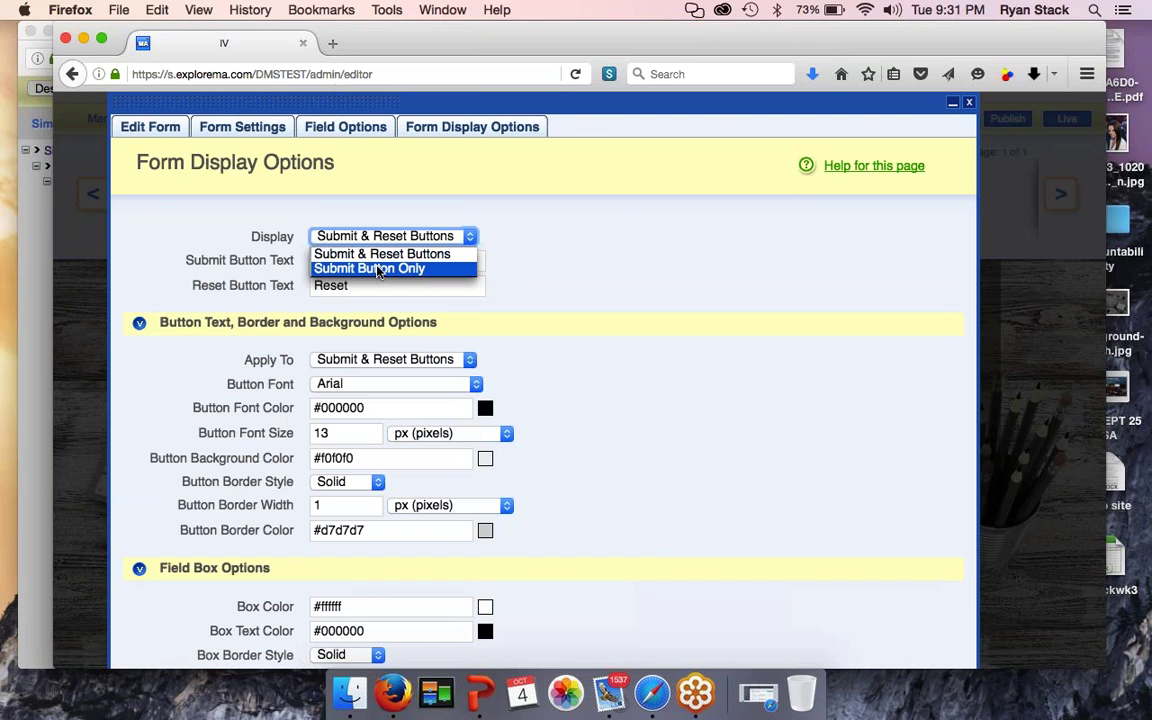
click(388, 266)
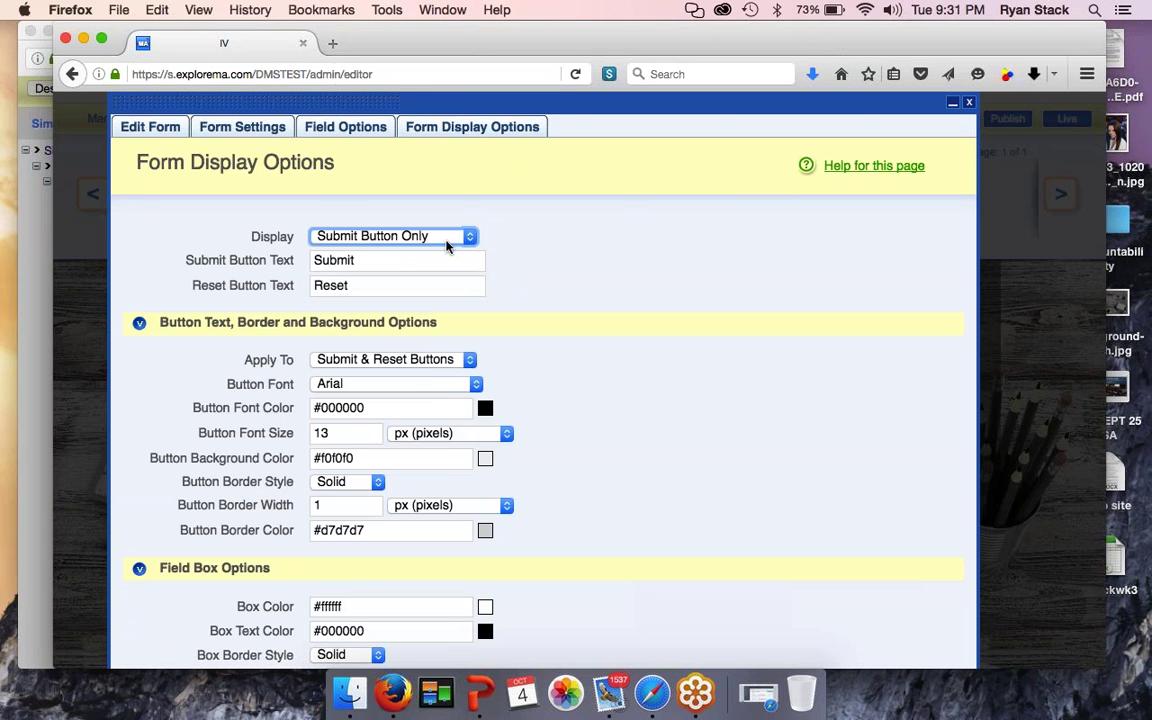
drag(396, 260, 309, 260)
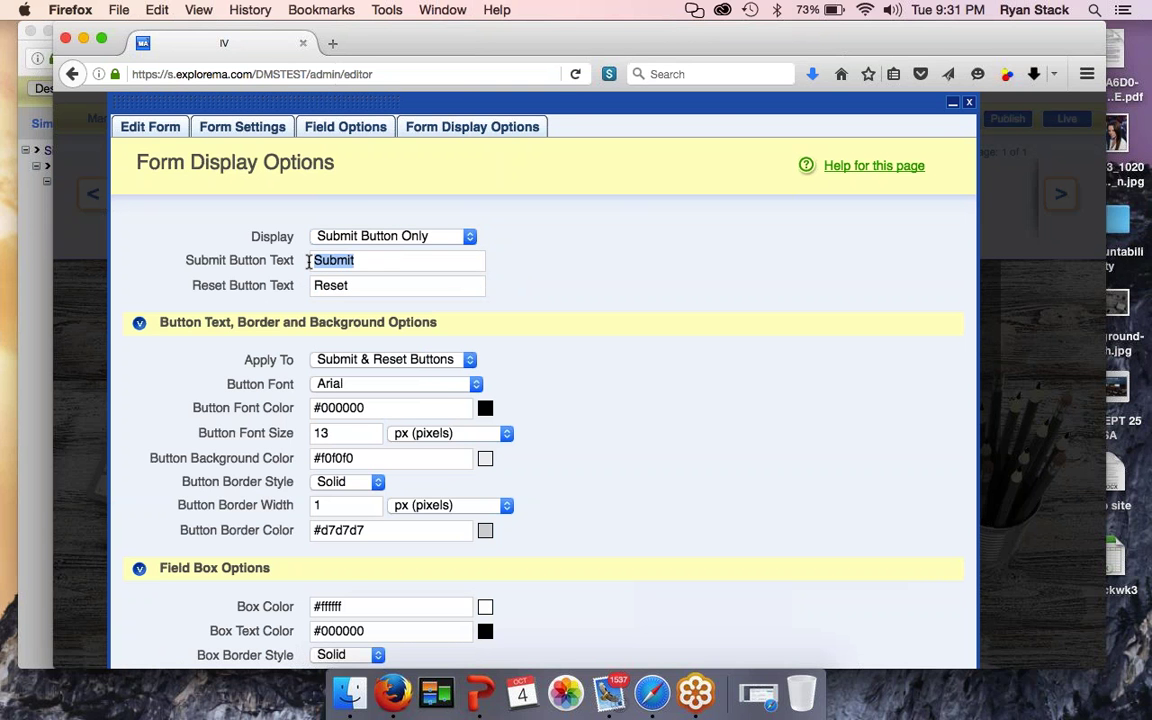
text(VIEW OVERV)
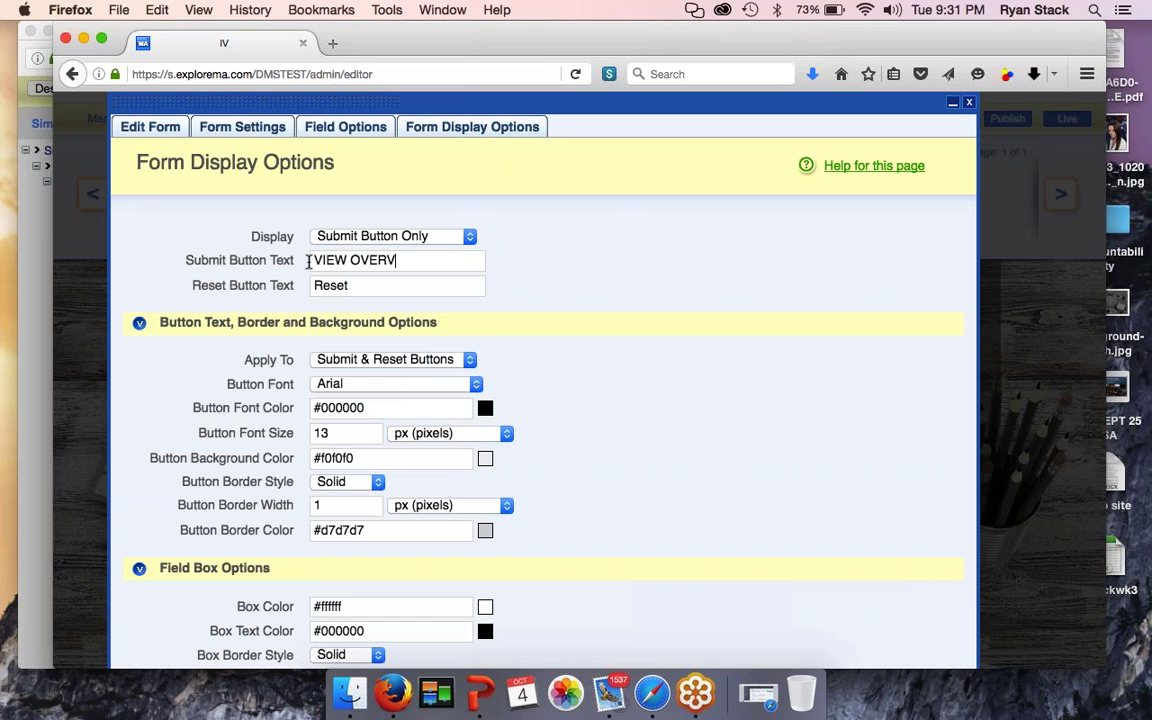
text(IEW NOW)
scroll(578, 326, down, 3)
scroll(578, 326, up, 3)
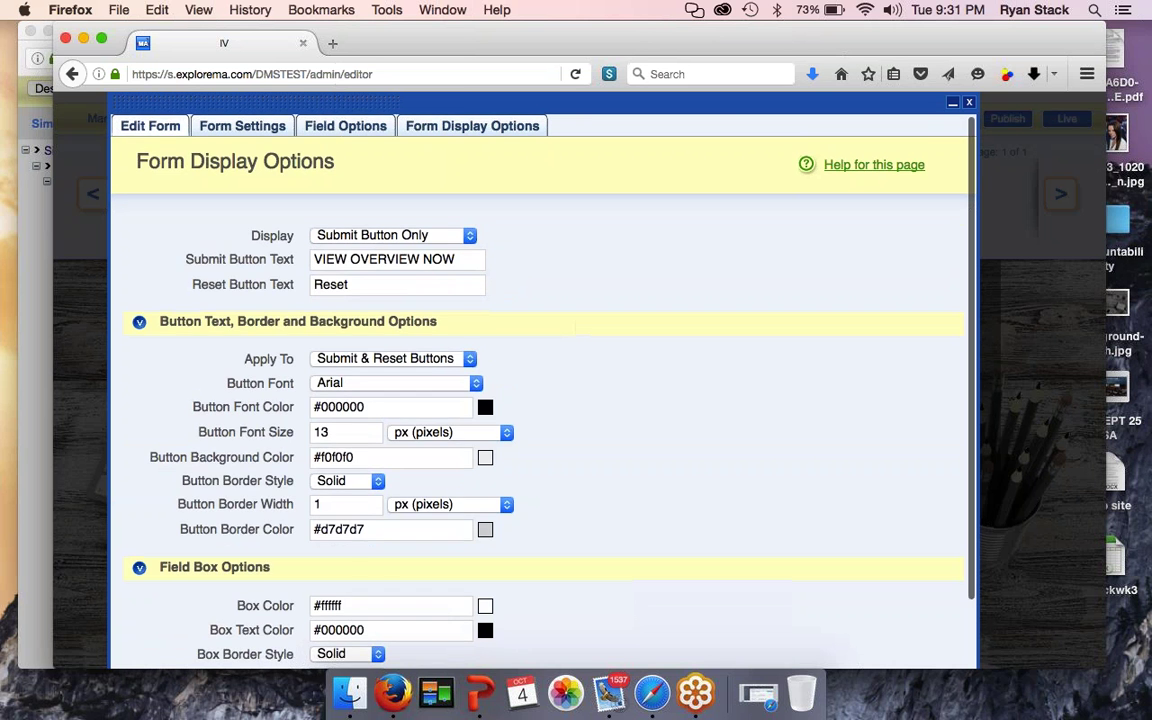
click(150, 126)
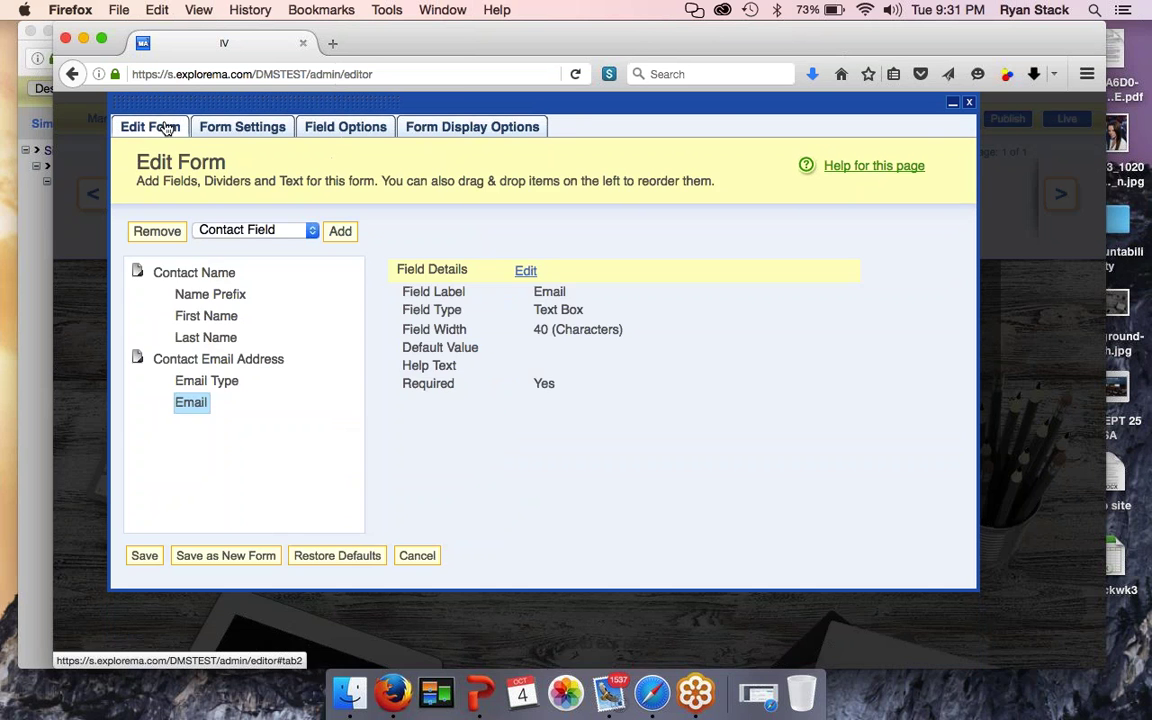
click(145, 556)
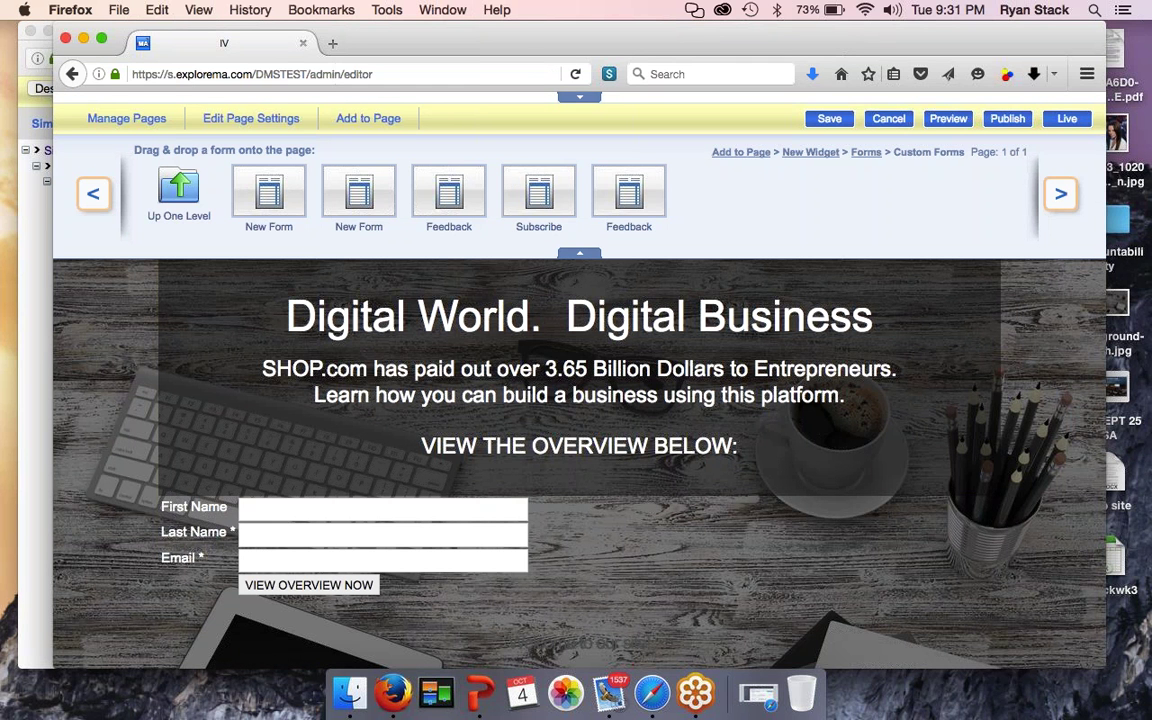
Step: Open the style properties of the New Form widget on the page and set its width manually to 40%
mouse_move(272, 395)
mouse_move(169, 570)
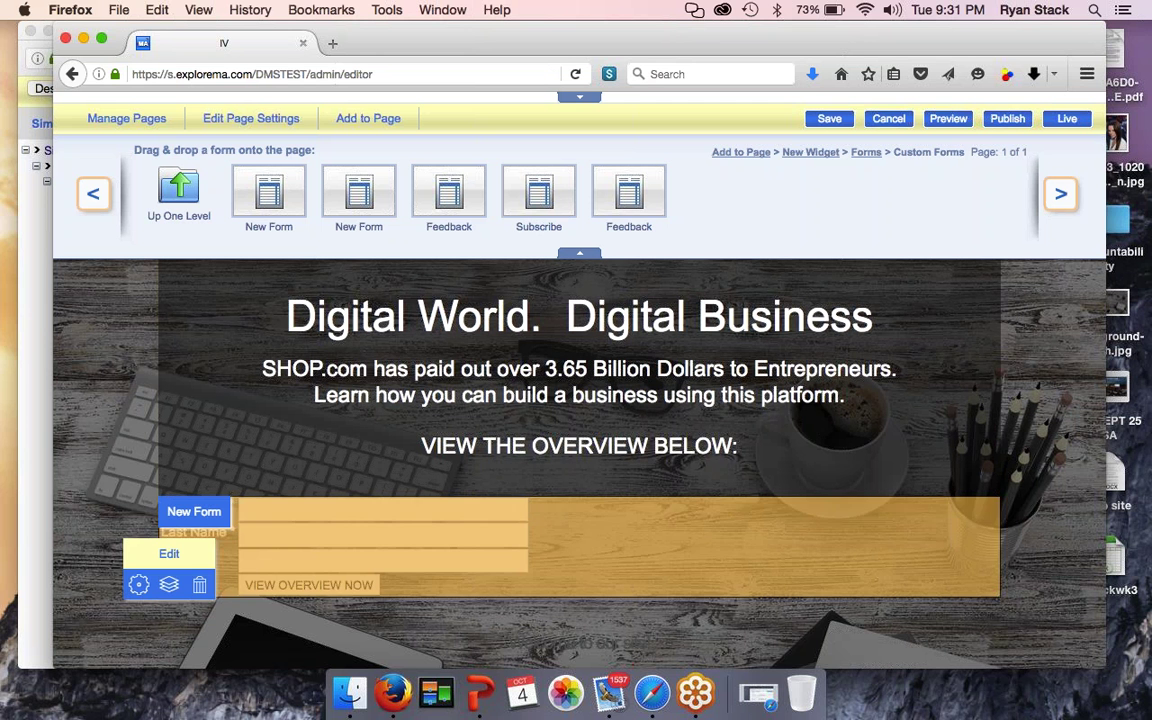
mouse_move(654, 640)
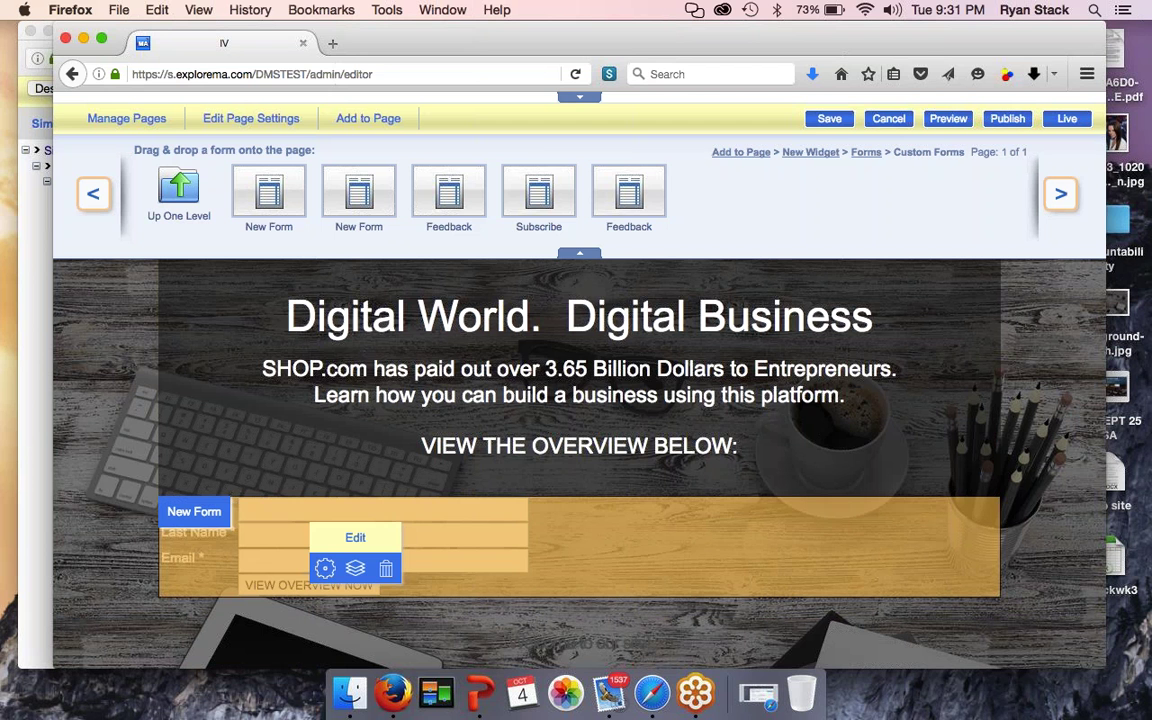
click(325, 568)
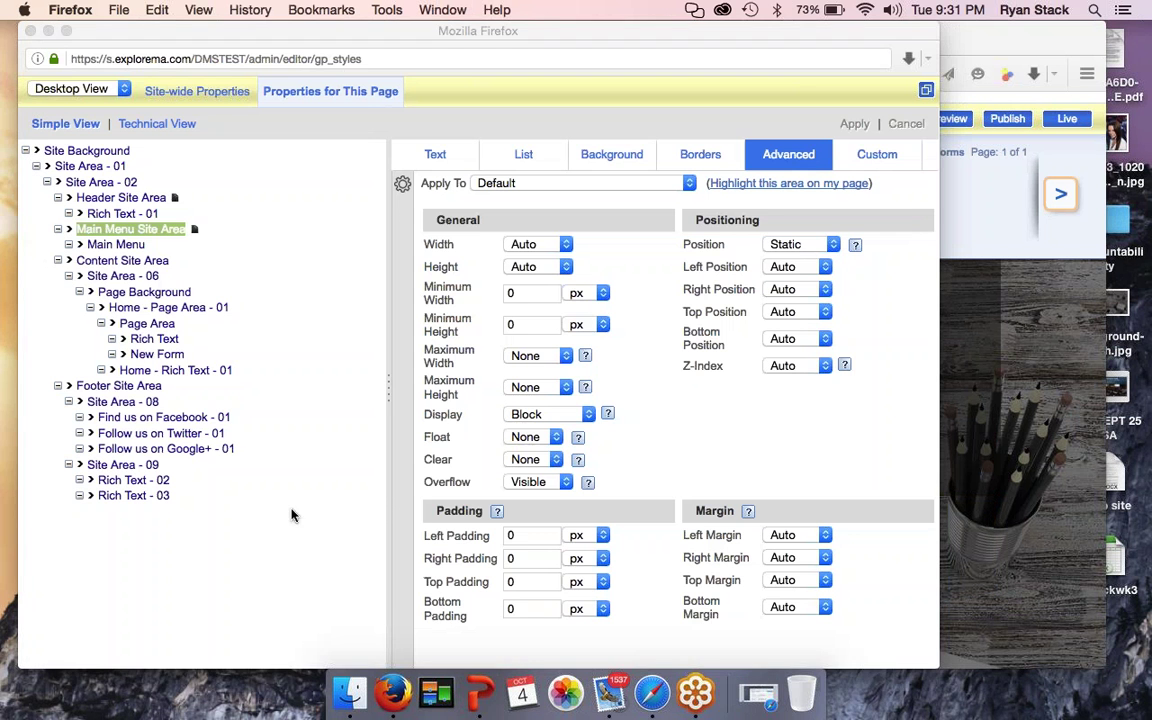
drag(658, 31, 280, 30)
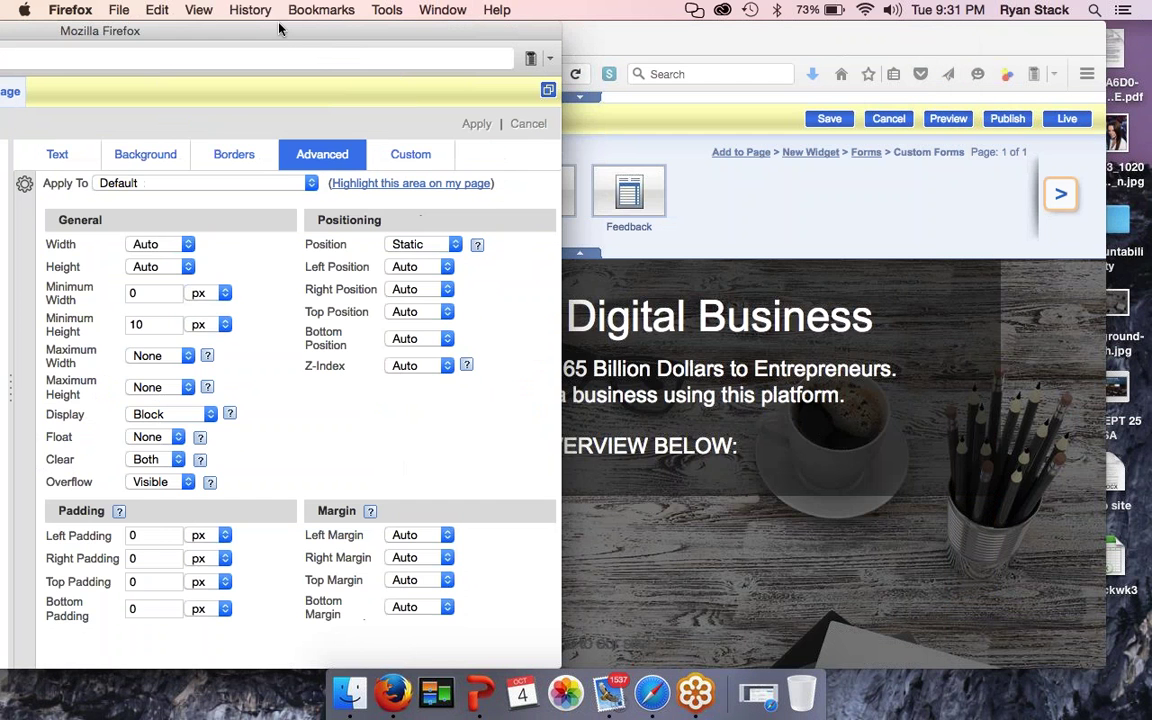
click(160, 244)
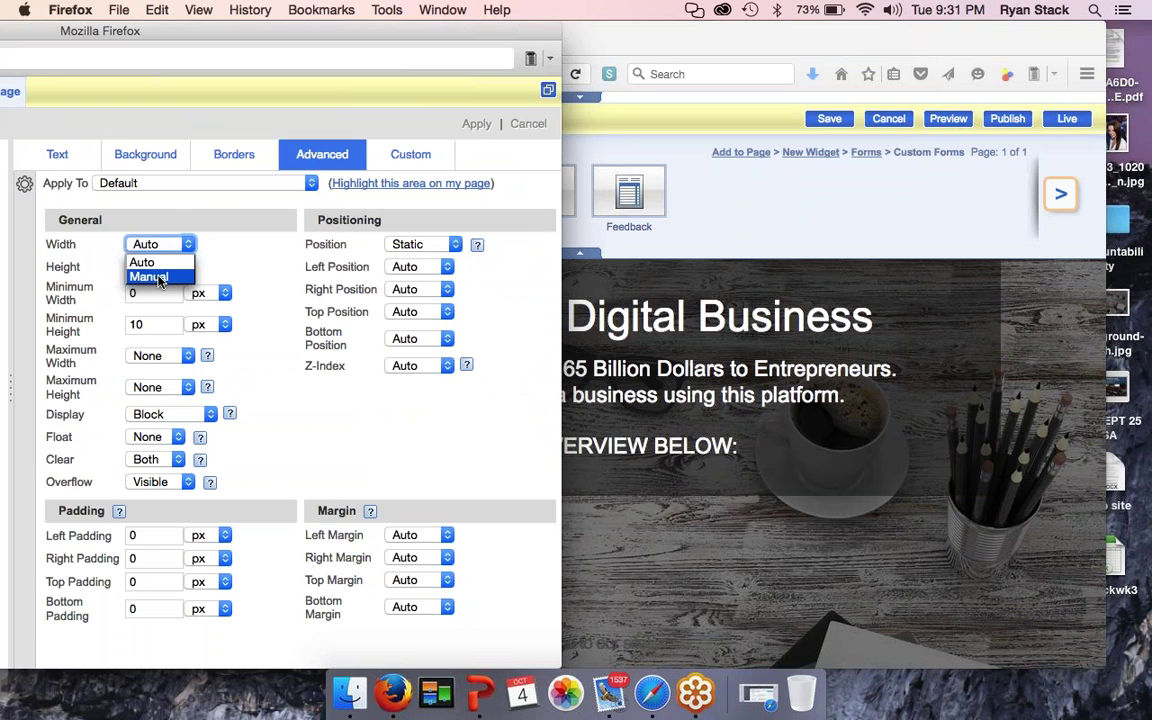
click(148, 268)
click(160, 262)
text(40)
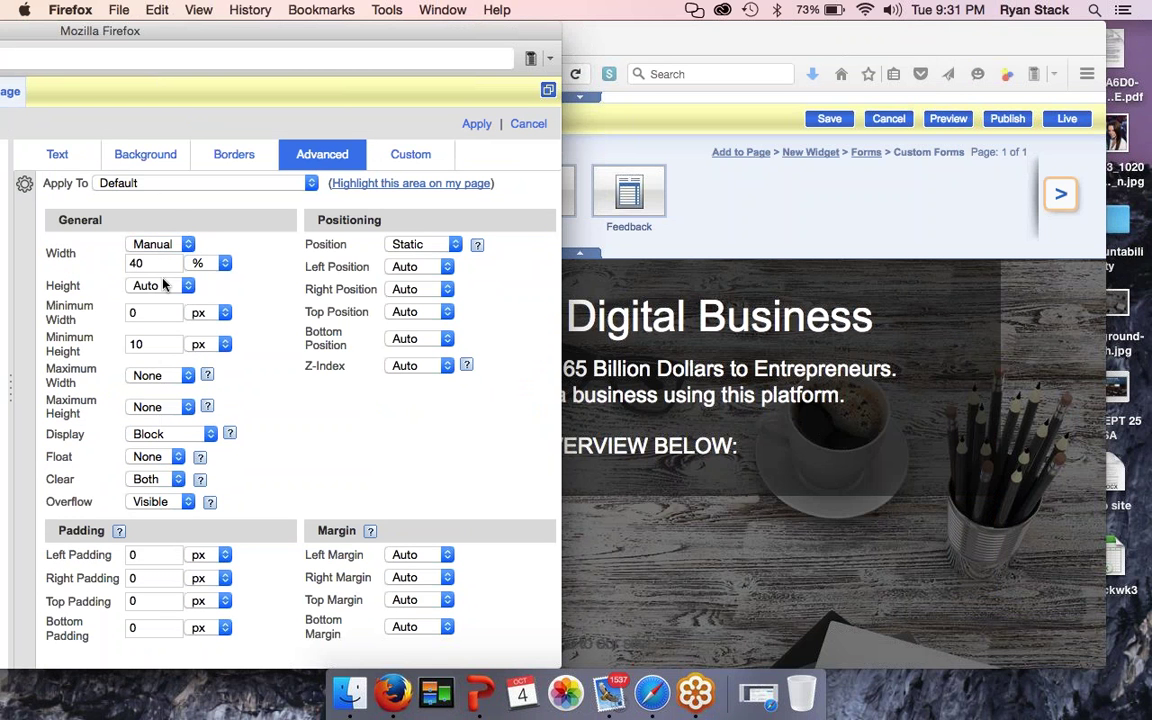
Step: Try a manual left margin on the New Form widget and return it to Auto
click(420, 554)
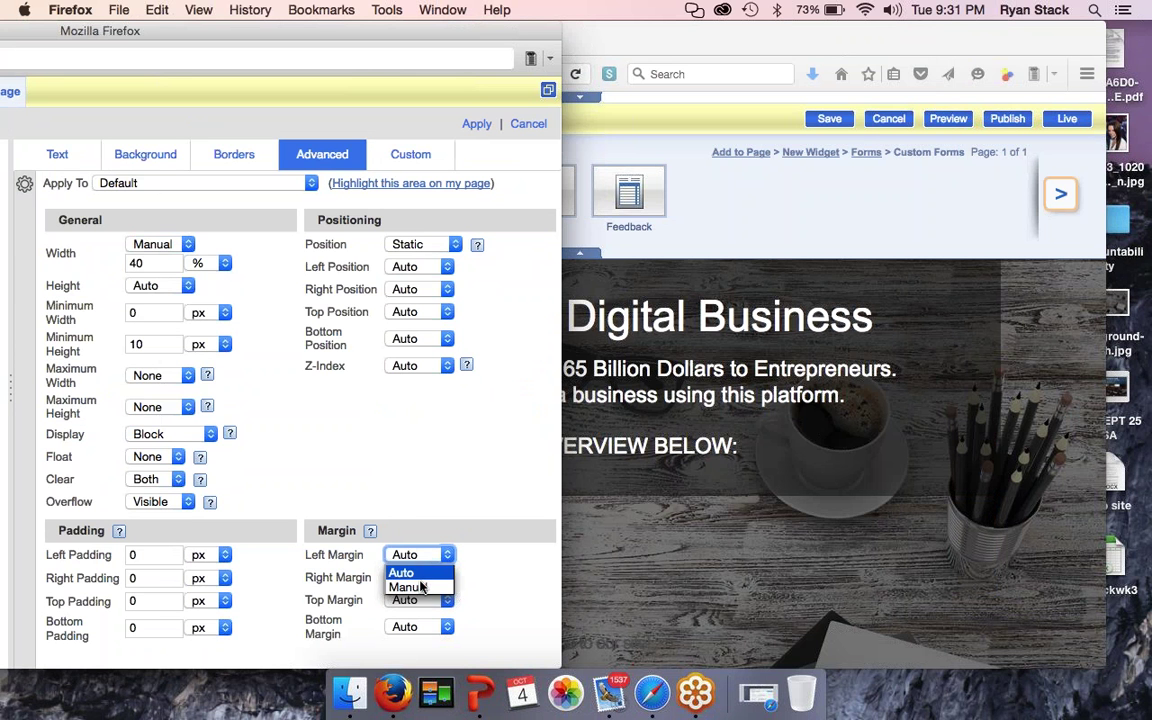
click(420, 588)
click(420, 597)
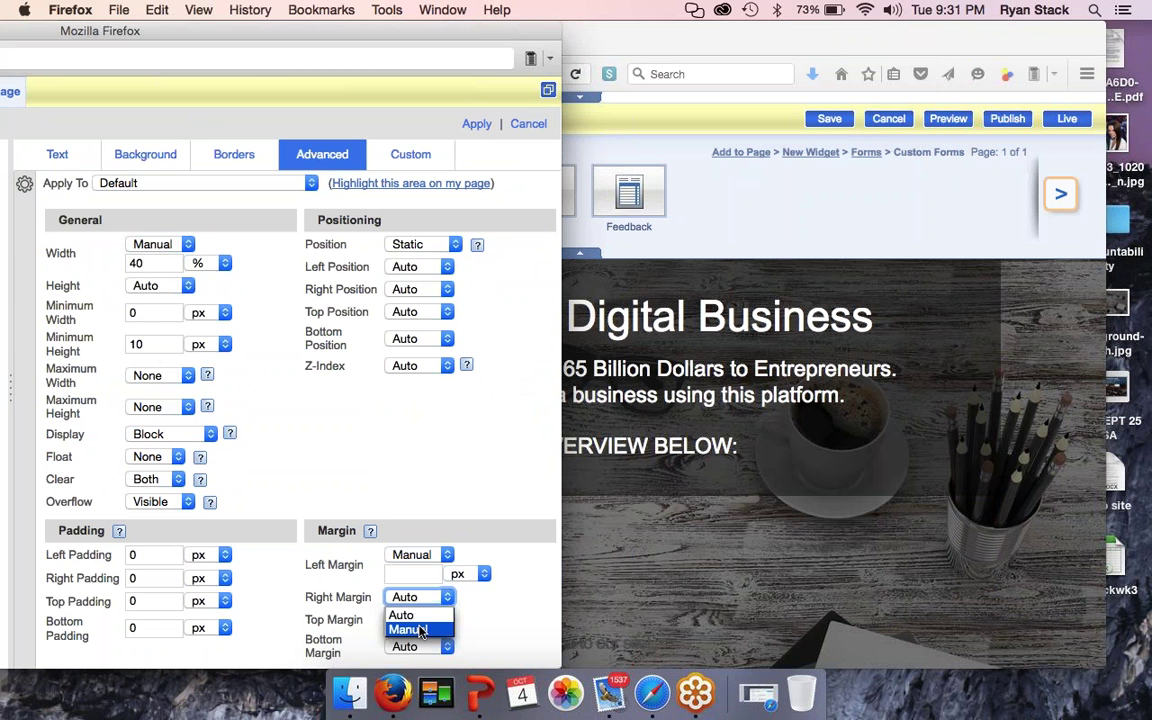
click(410, 628)
click(418, 614)
click(420, 554)
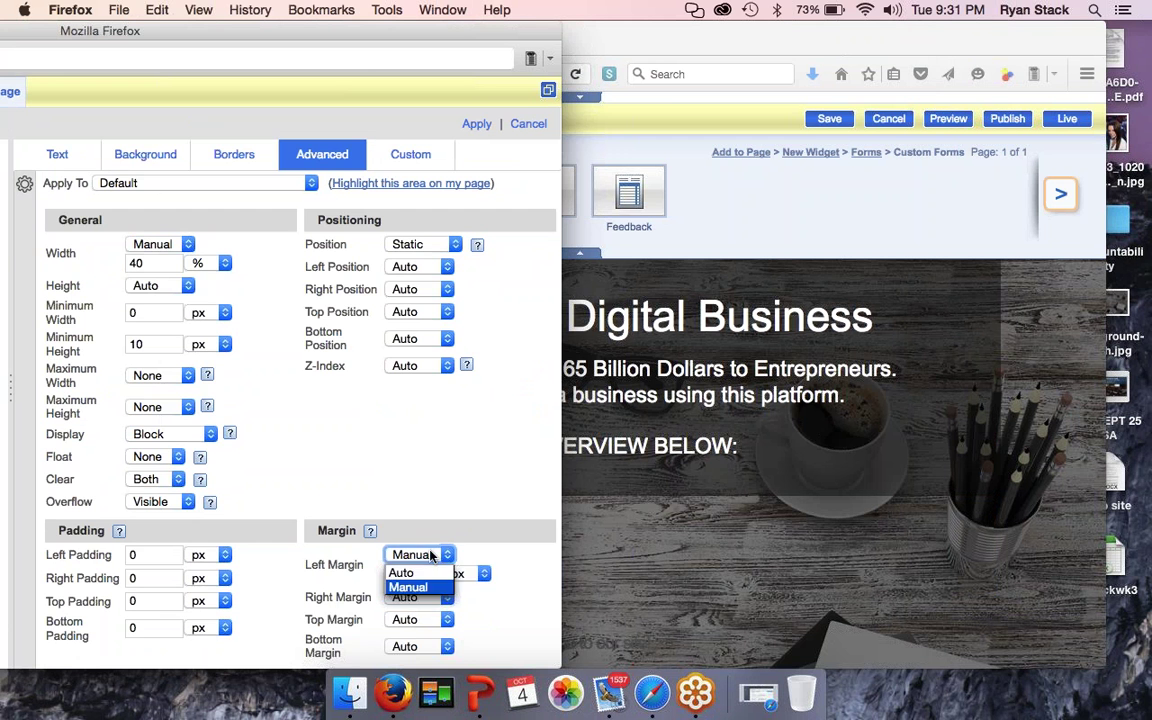
click(402, 573)
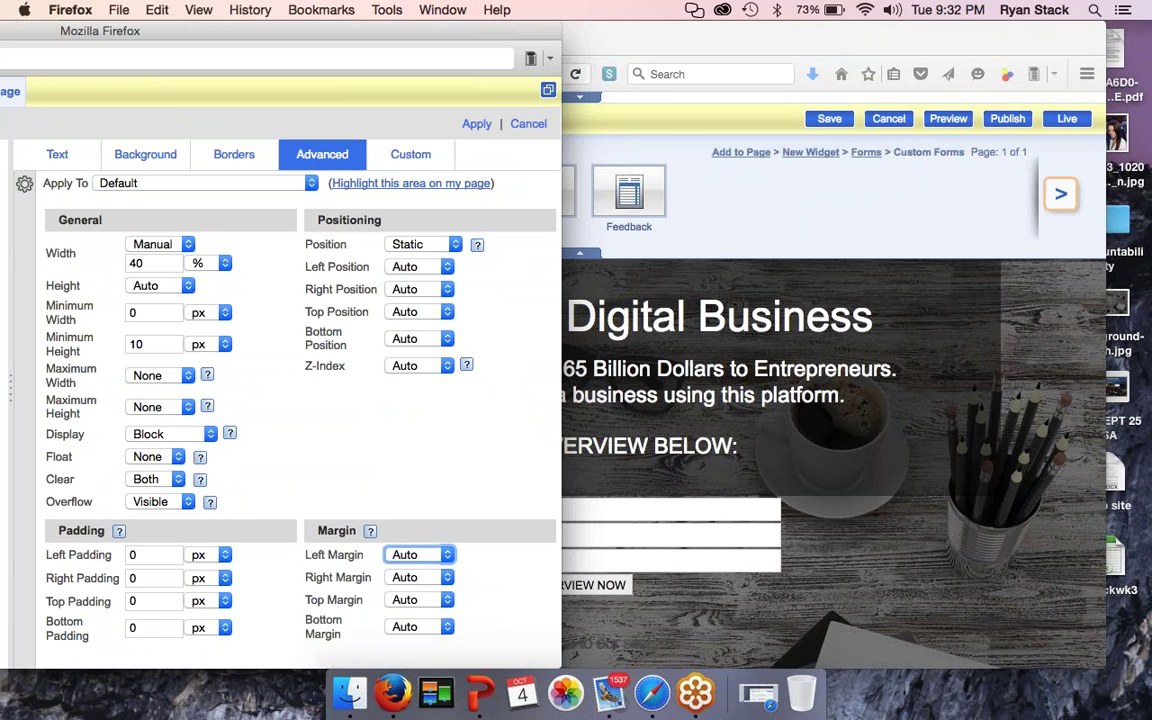
Step: Set the New Form widget's top and bottom padding to 30 px each
drag(458, 33, 674, 35)
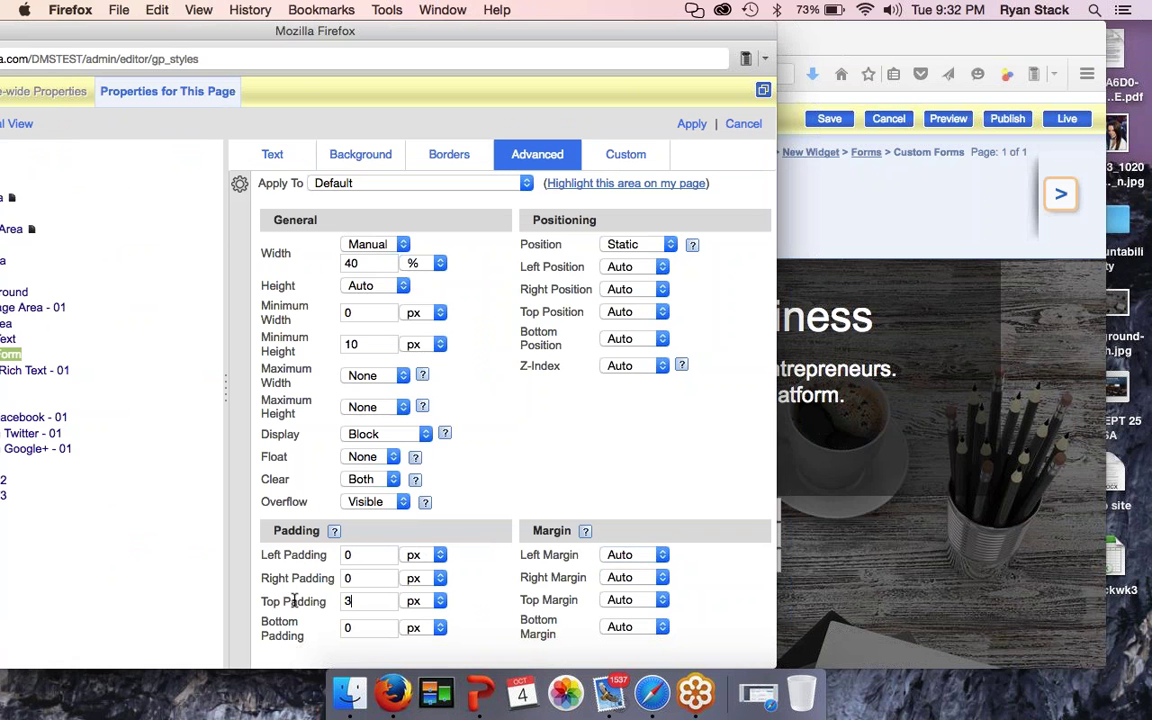
double_click(365, 600)
text(30)
double_click(377, 622)
text(30)
Step: Try a black background at 40% opacity on the New Form widget and return to the page editor to view it
click(447, 156)
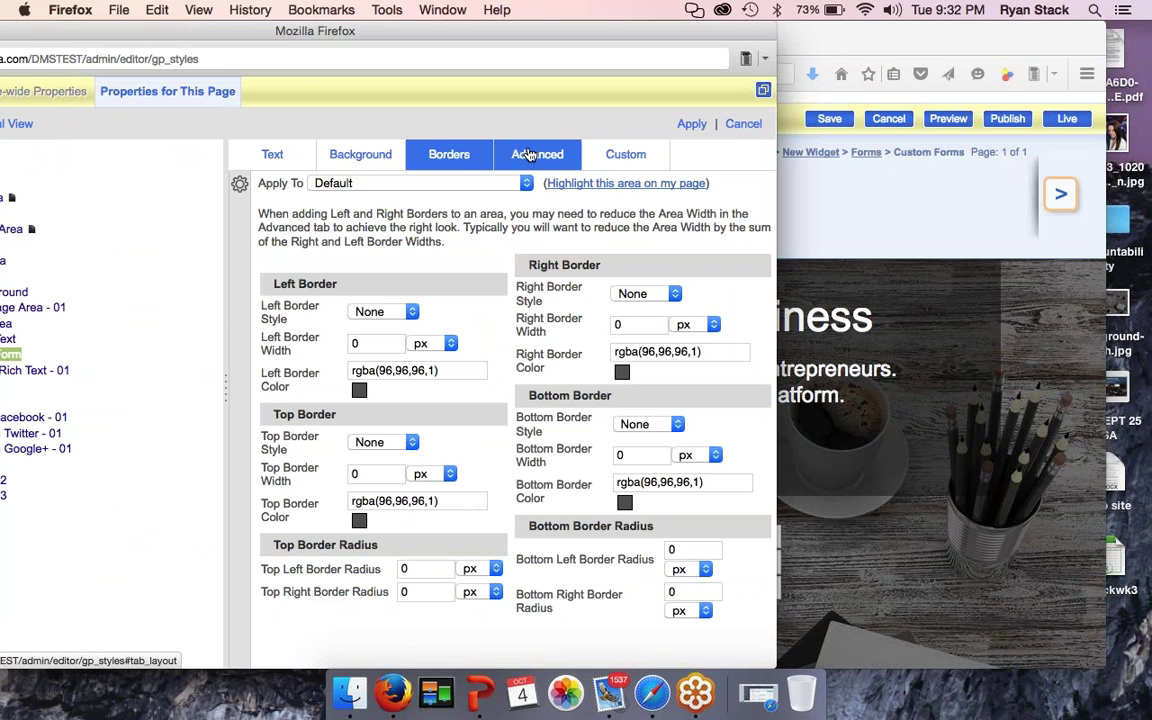
click(360, 154)
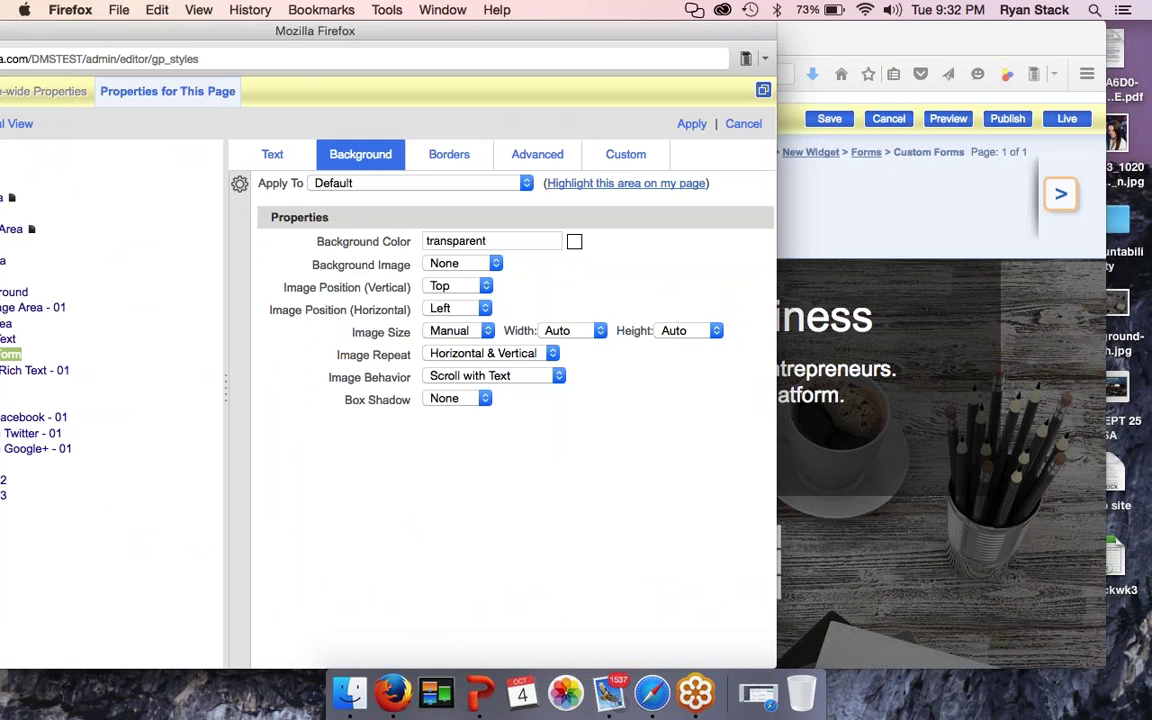
click(574, 241)
click(441, 410)
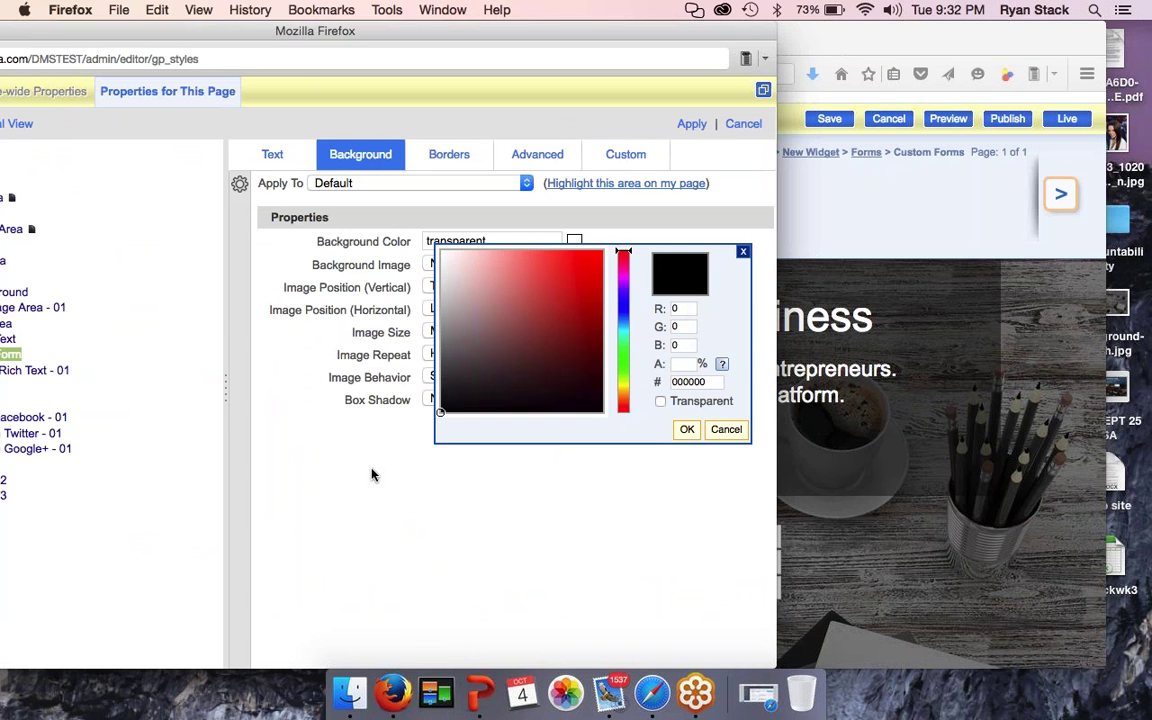
click(688, 364)
text(40)
key(Return)
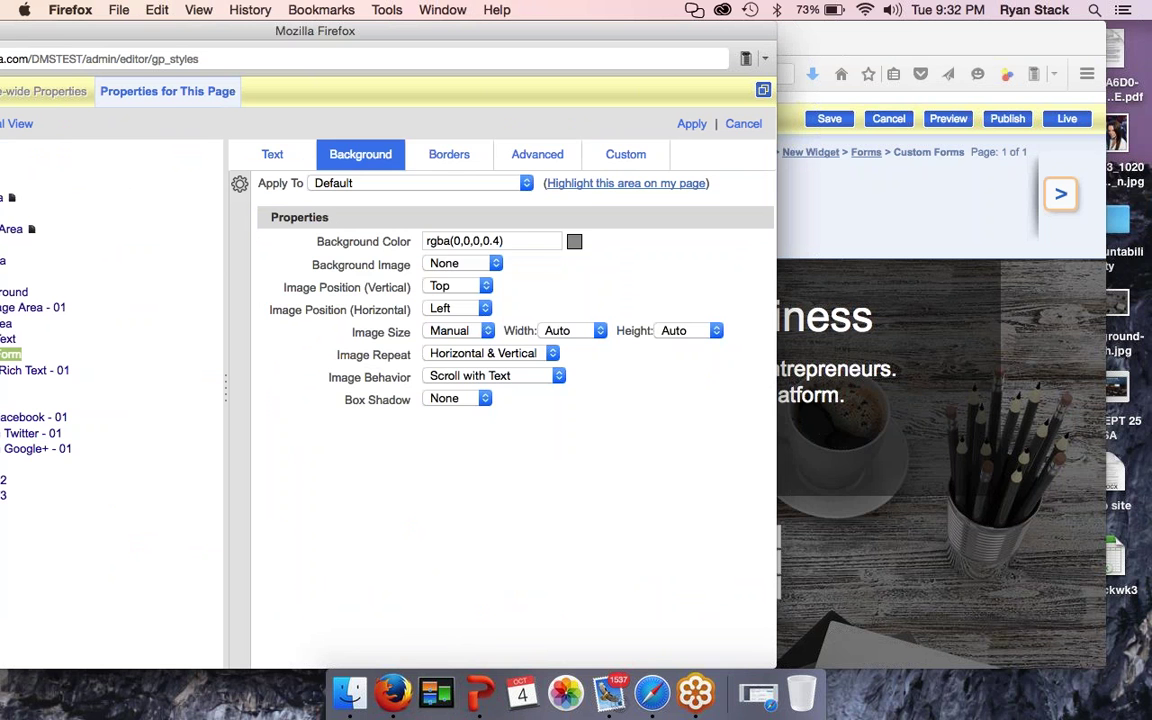
click(545, 154)
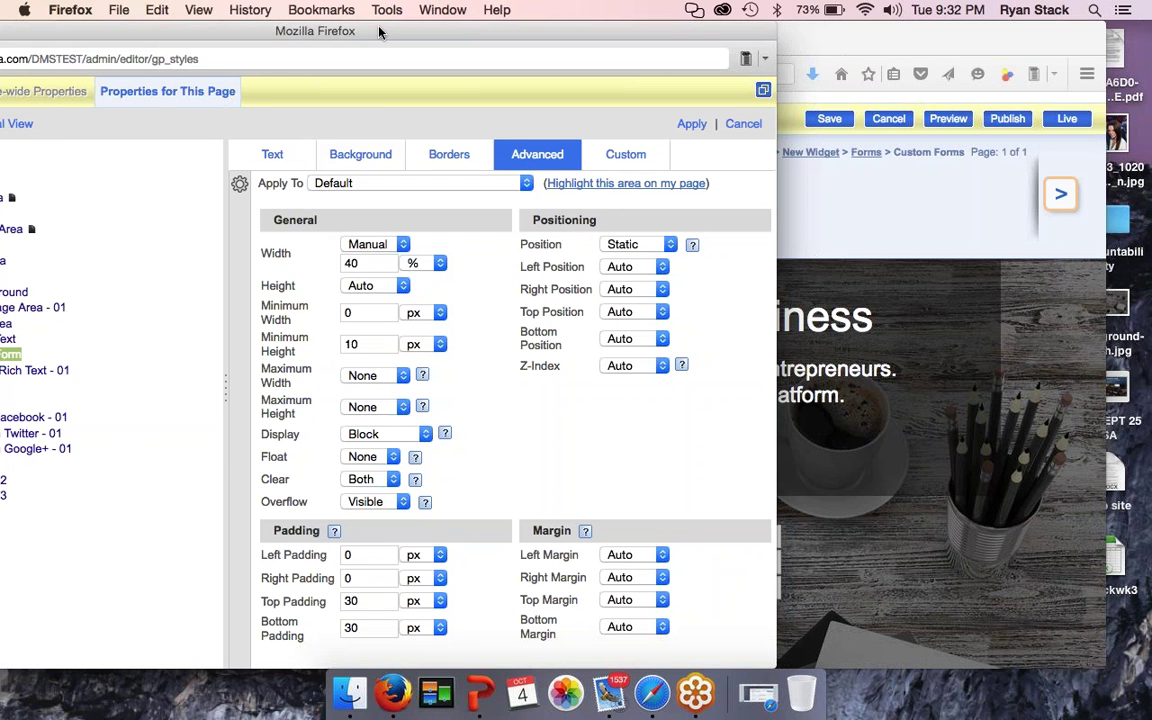
click(795, 75)
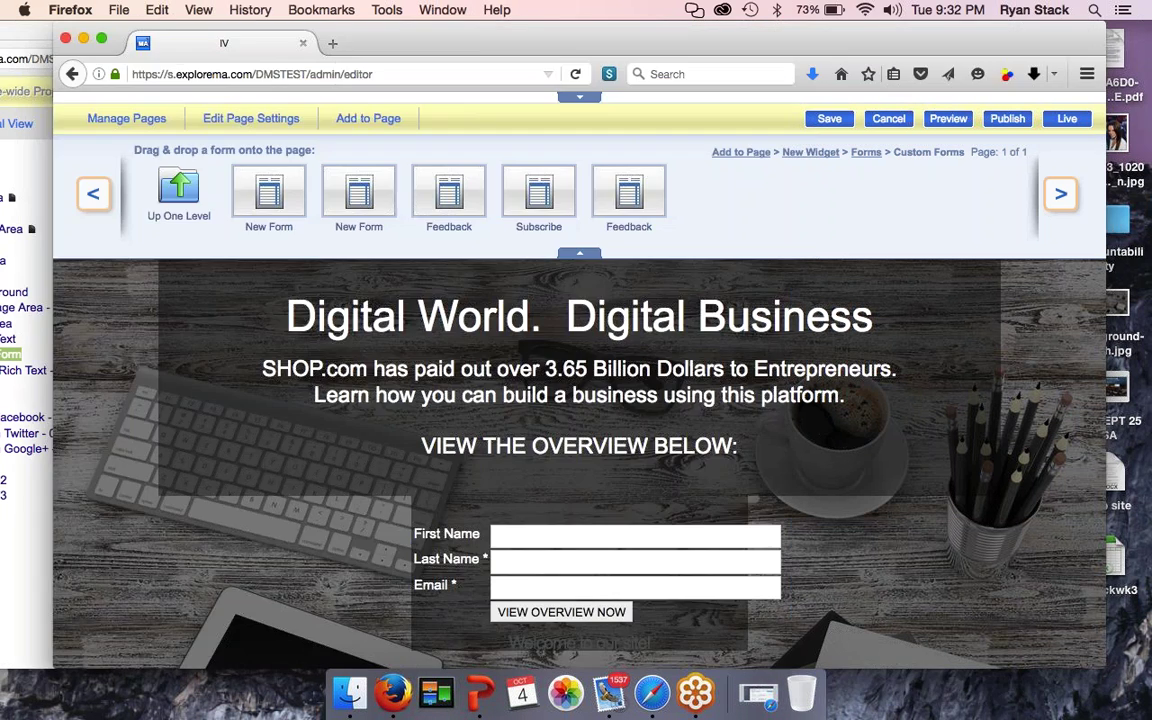
Step: Reopen the New Form widget's style properties and set its background color to transparent
mouse_move(445, 514)
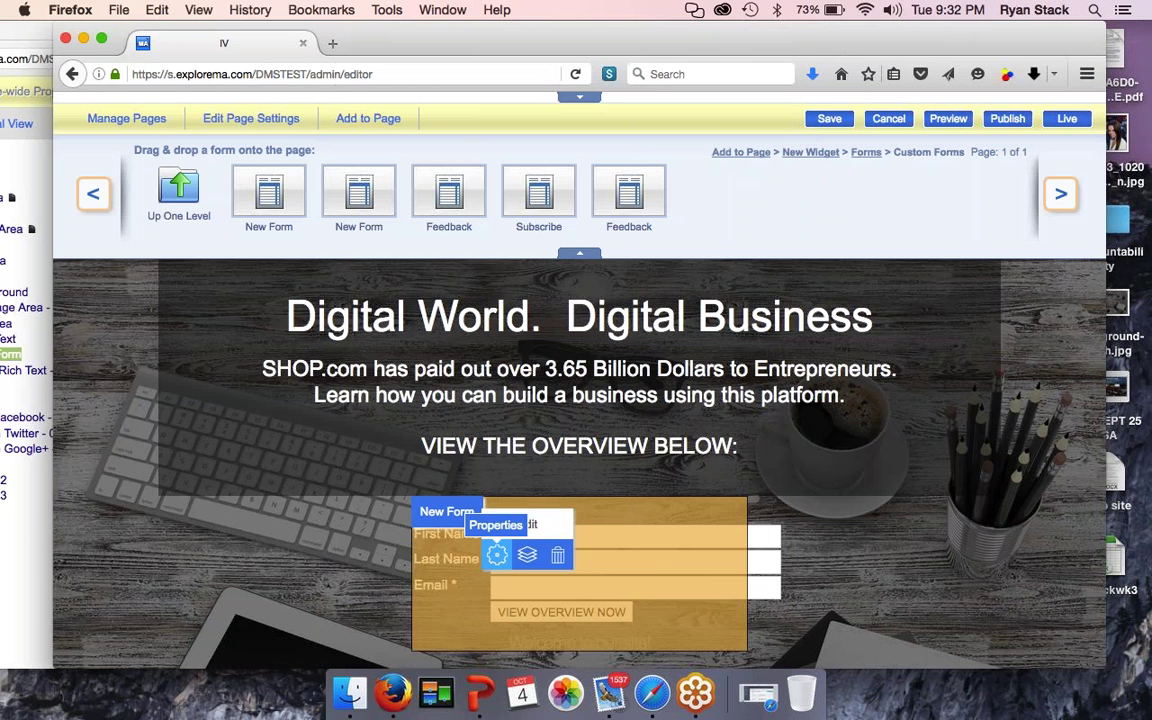
click(497, 555)
click(372, 158)
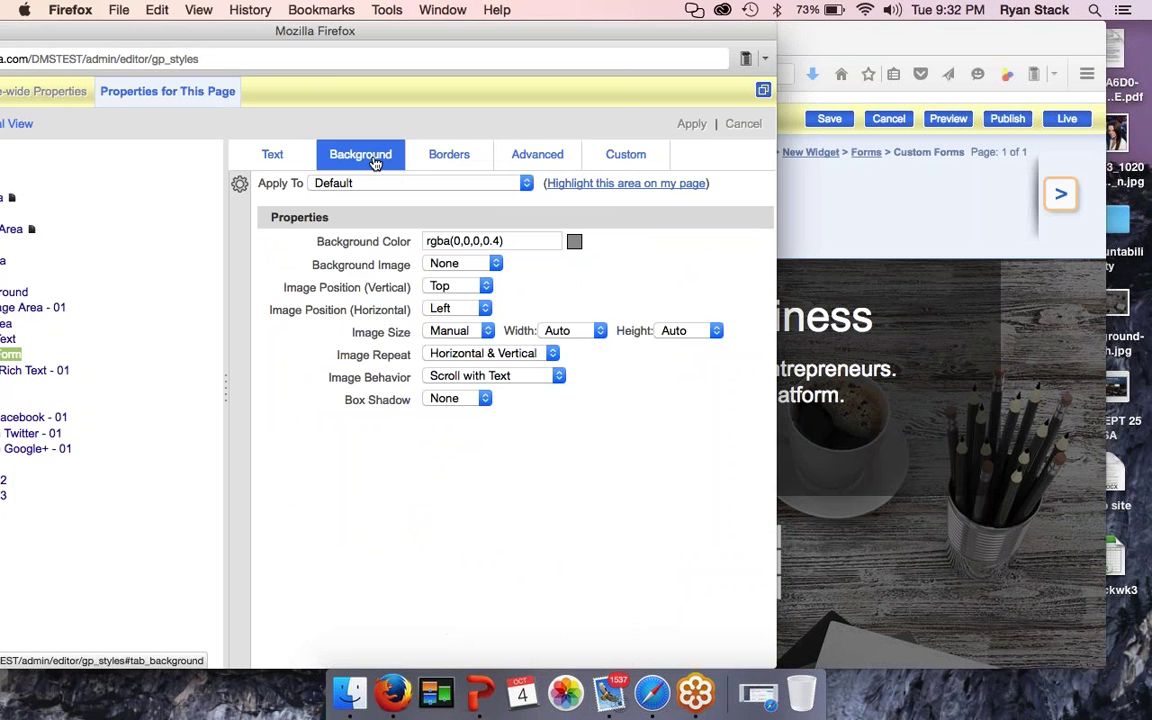
click(574, 241)
click(660, 402)
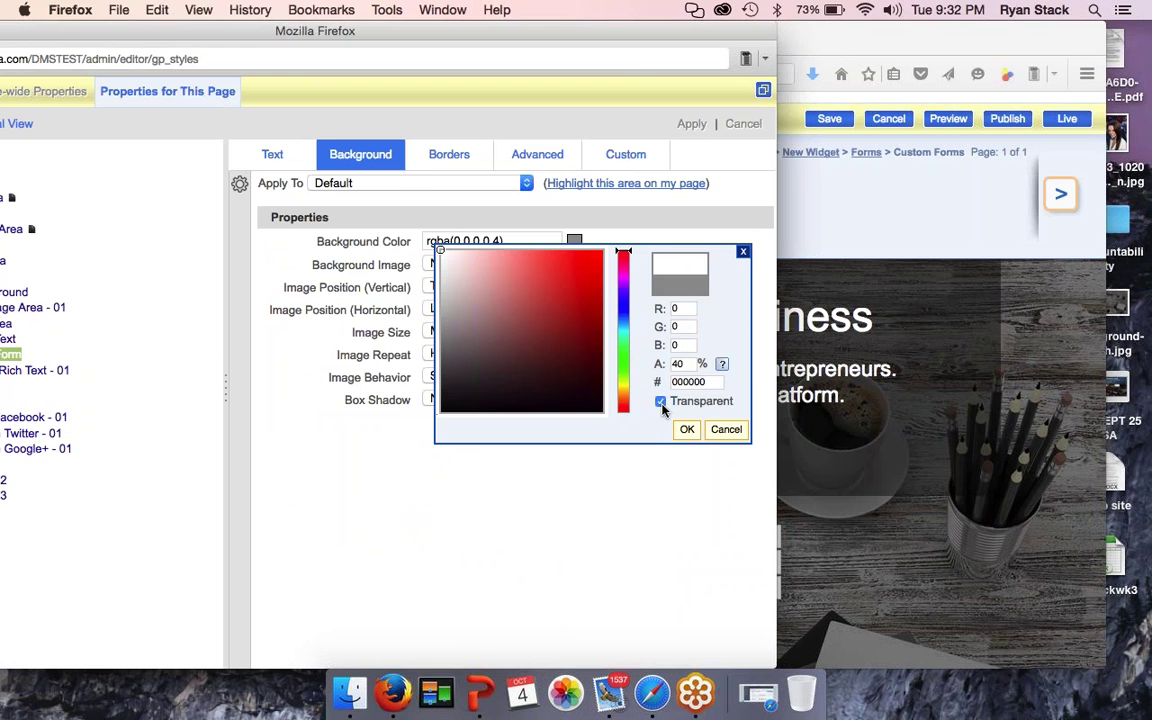
click(687, 429)
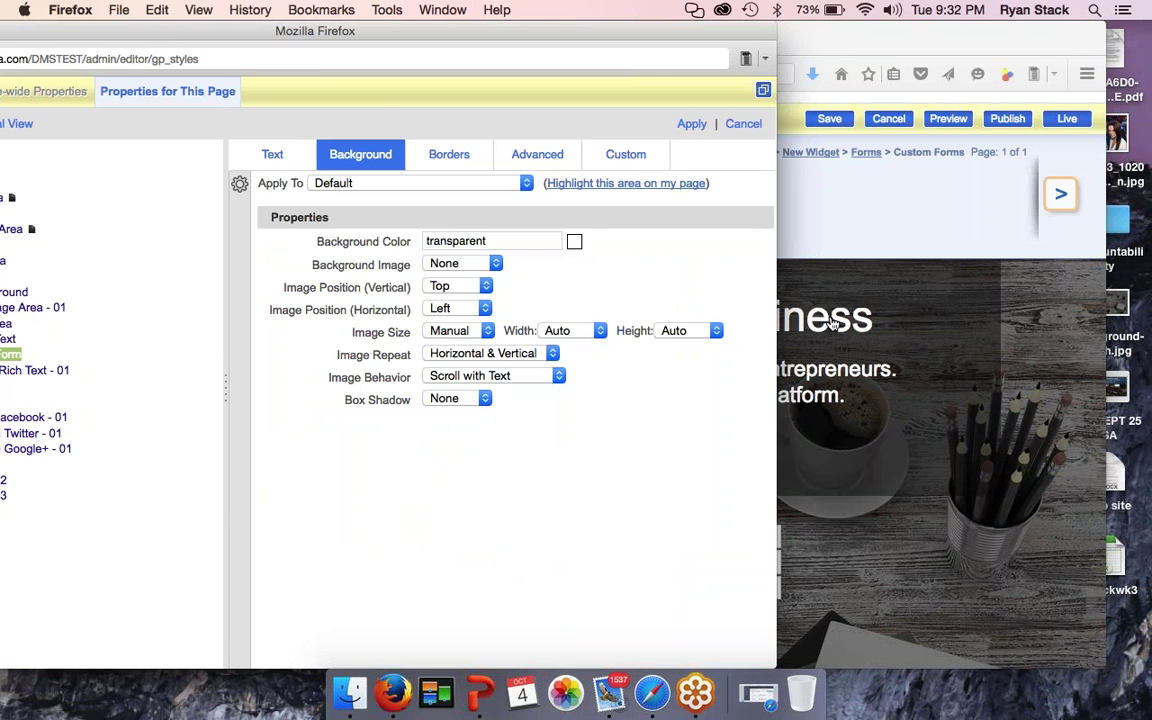
Step: Apply the form's background settings and set the page area's background color to black at 40% opacity
click(690, 123)
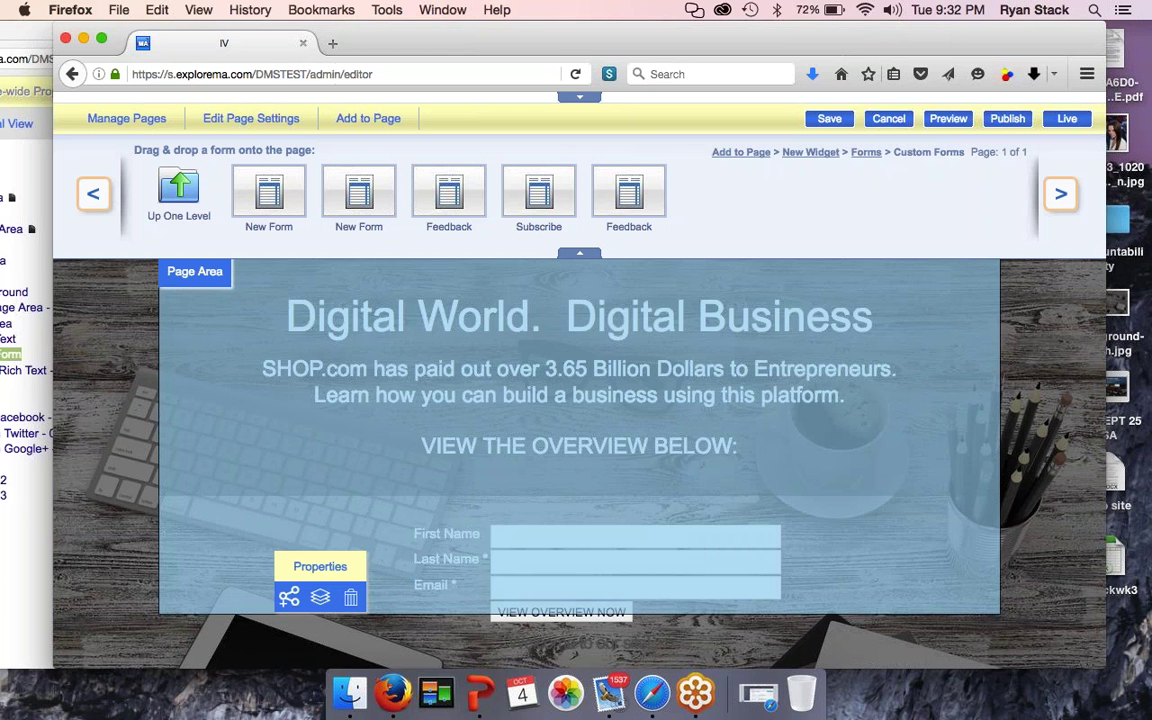
click(320, 566)
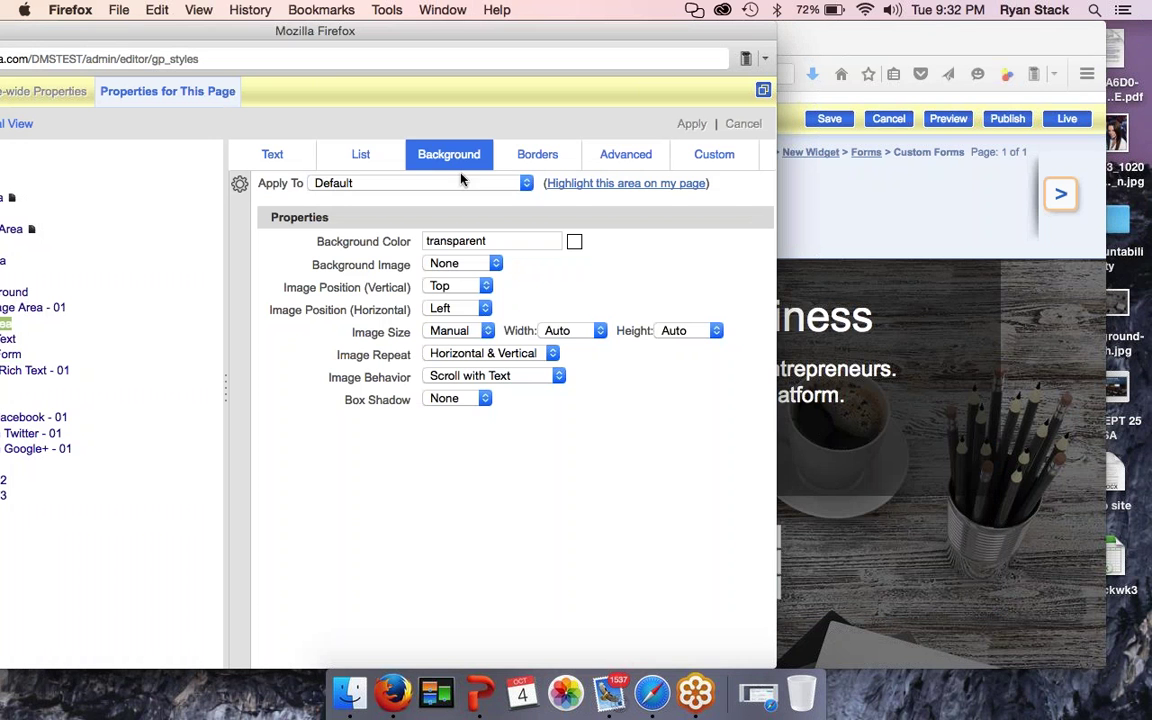
click(574, 241)
drag(540, 319, 375, 481)
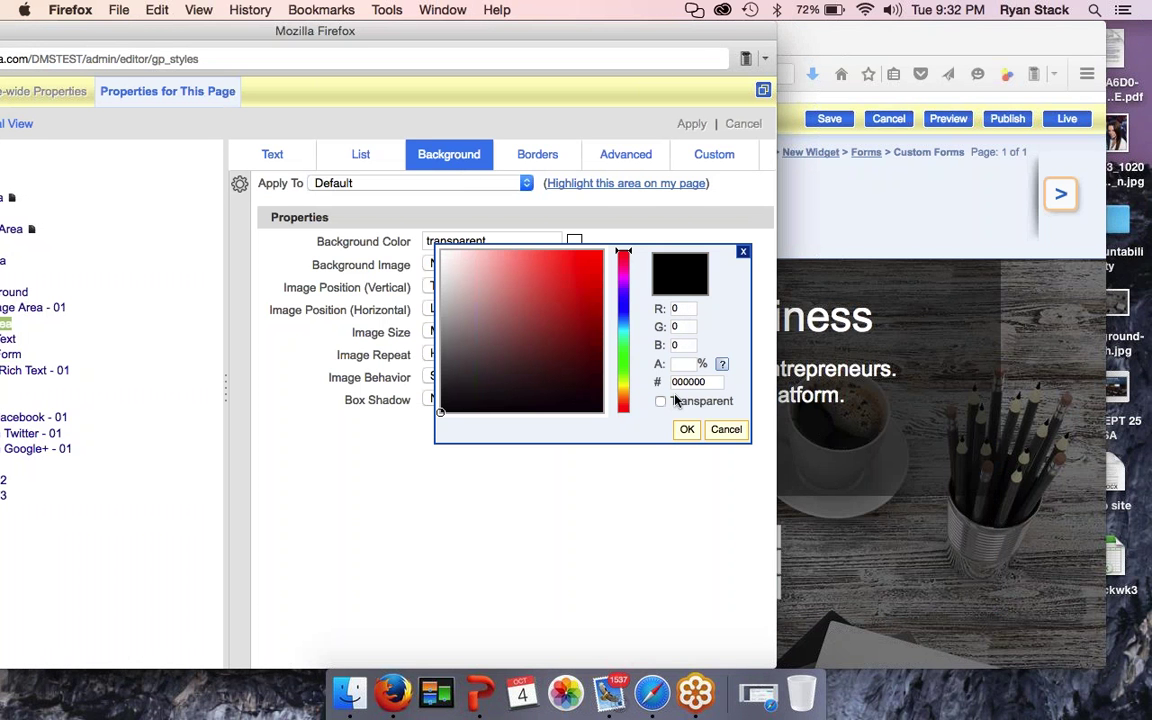
text(40)
key(Return)
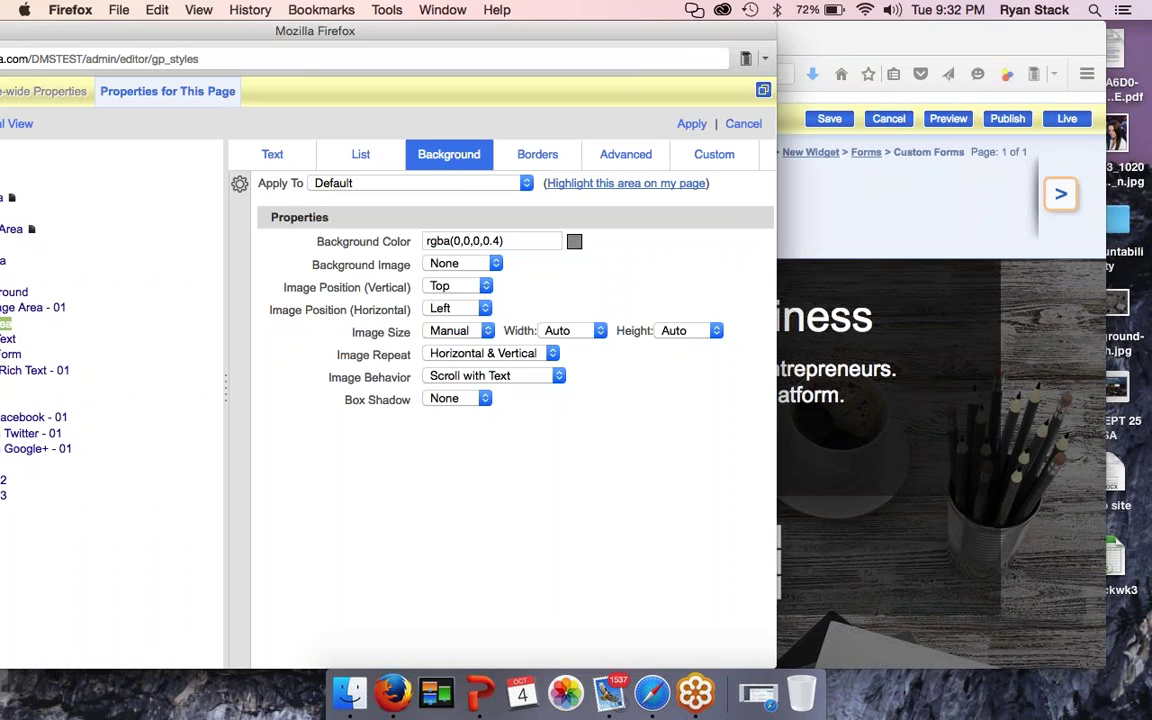
Step: Set the page area's height to 450 px and apply the page area properties
click(630, 157)
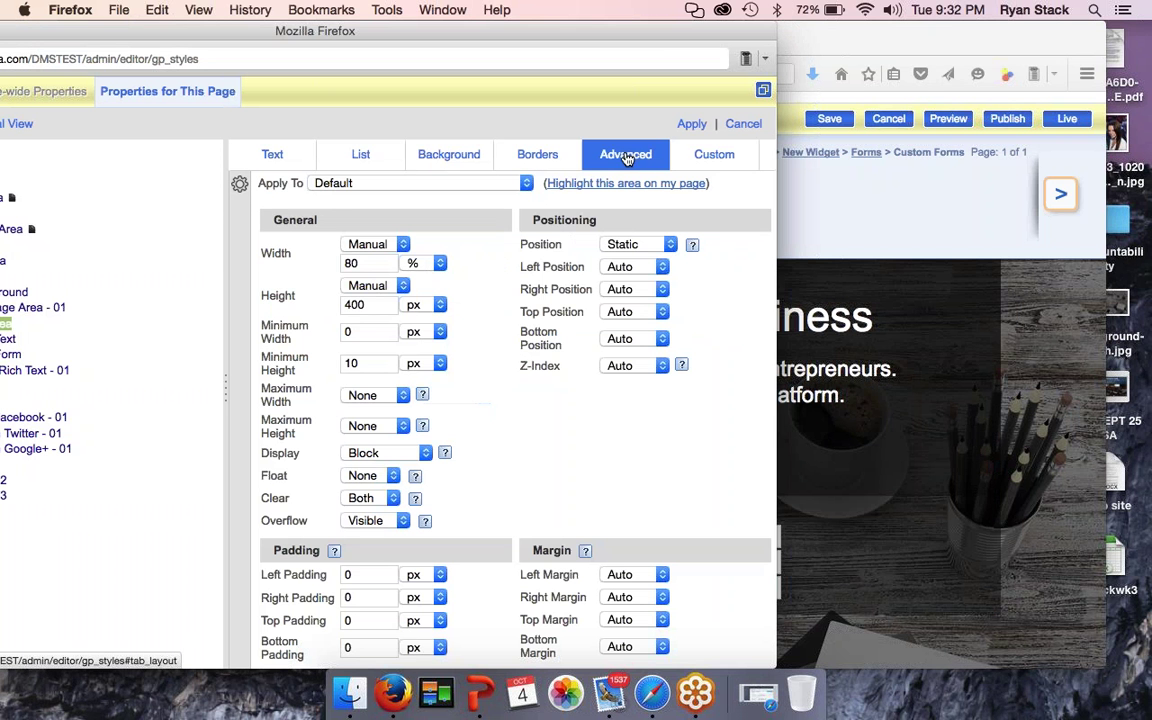
drag(380, 305, 298, 306)
text(450)
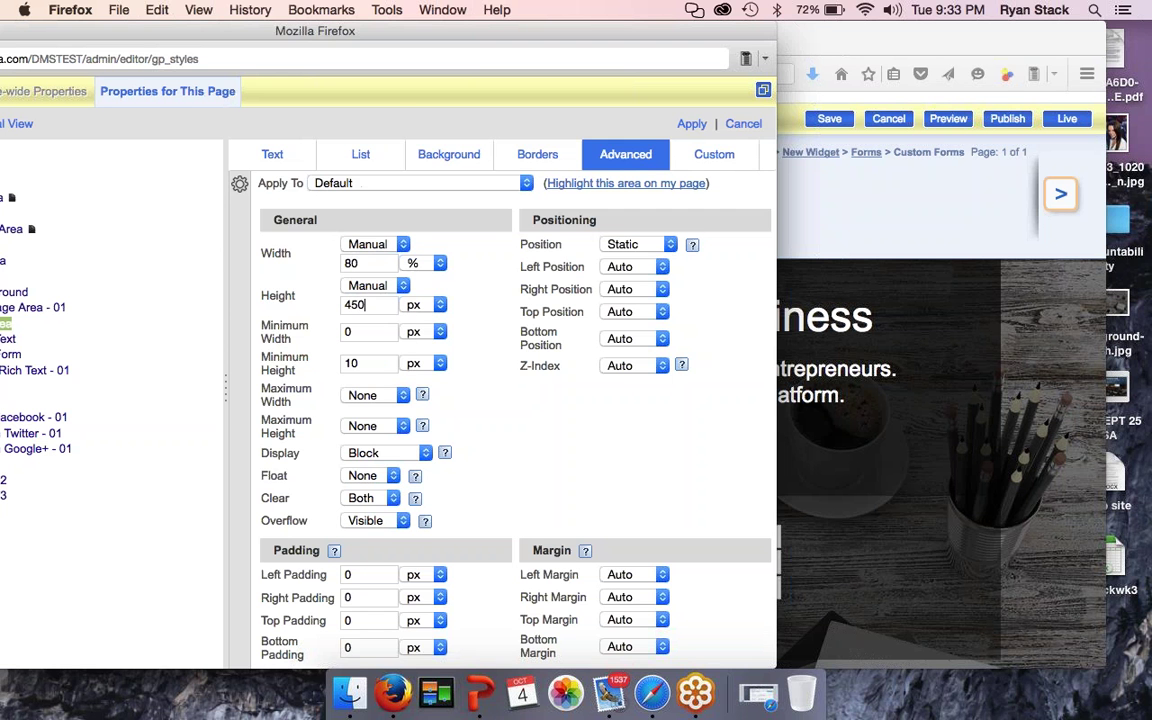
click(690, 123)
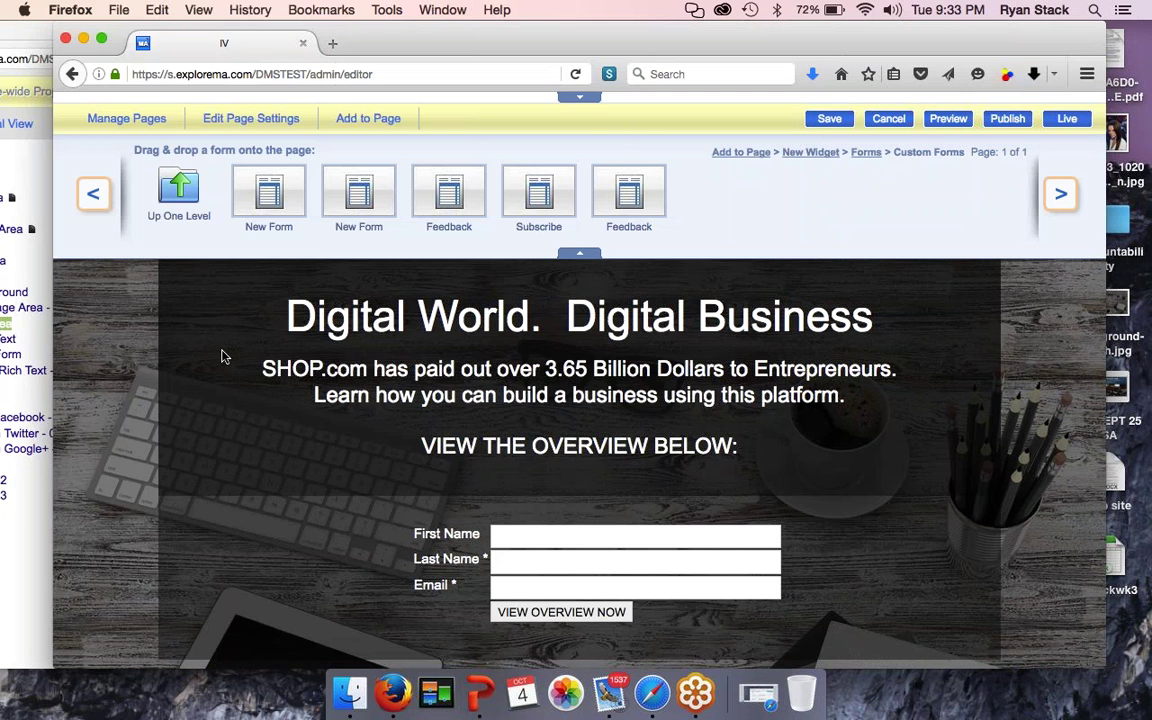
Step: Make the background of the rich text block with the headline transparent
click(190, 380)
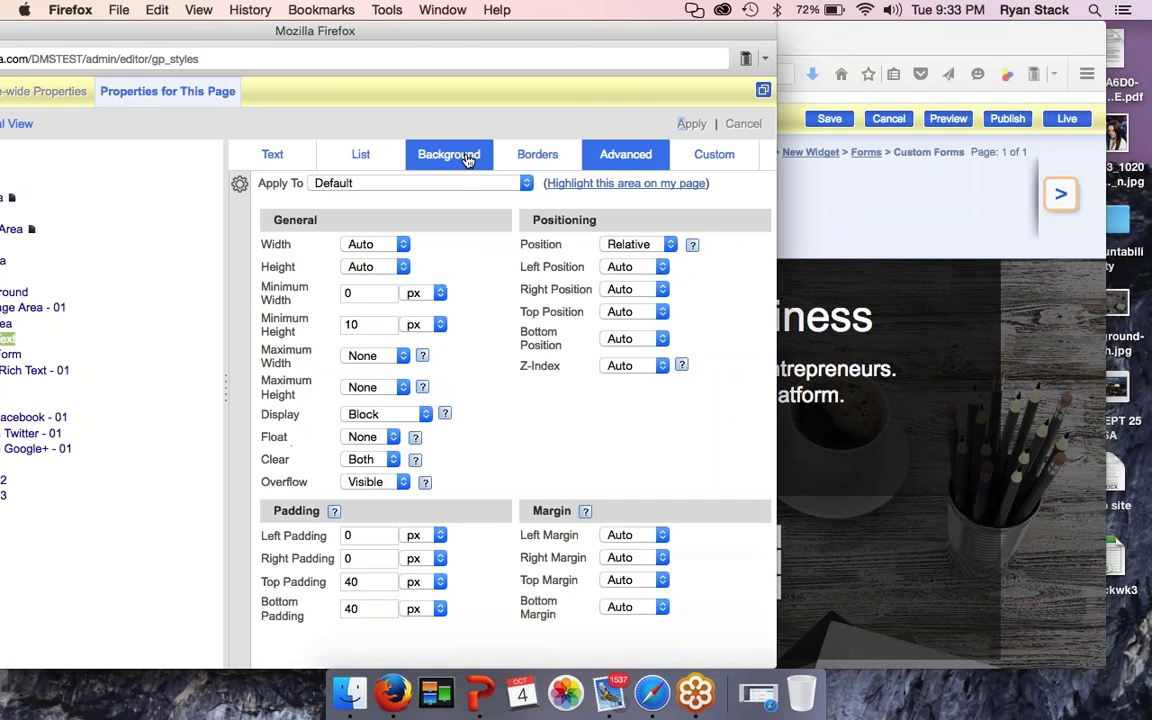
click(455, 158)
click(574, 244)
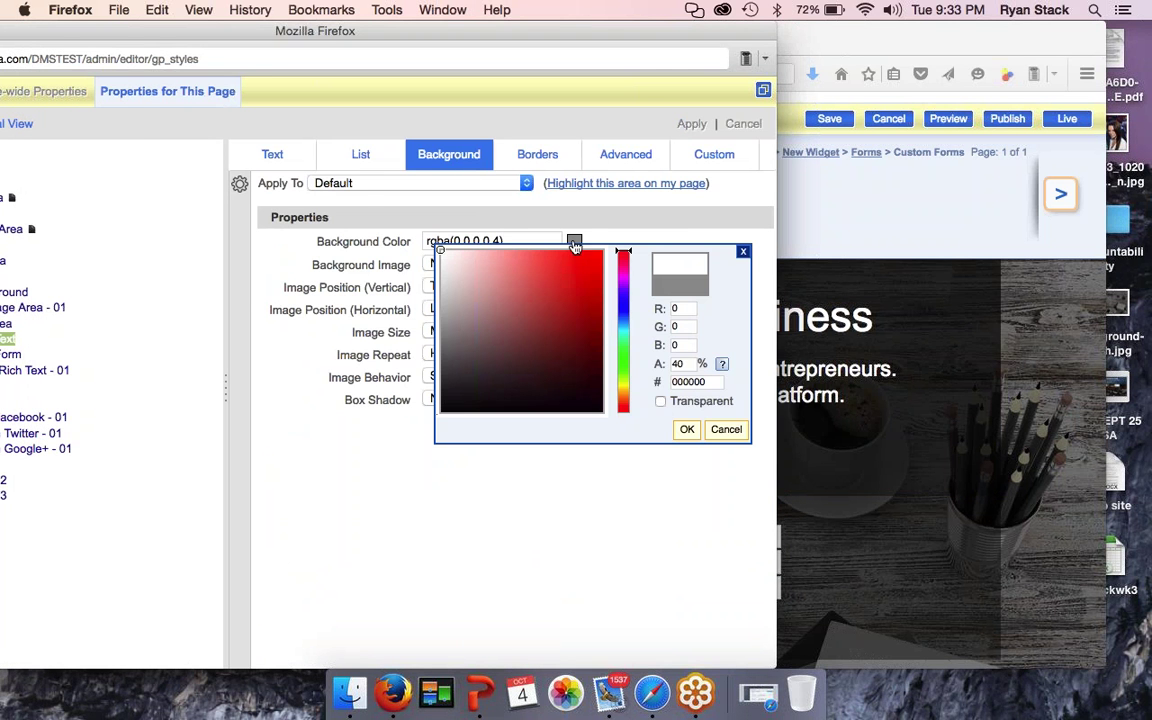
click(660, 401)
click(687, 429)
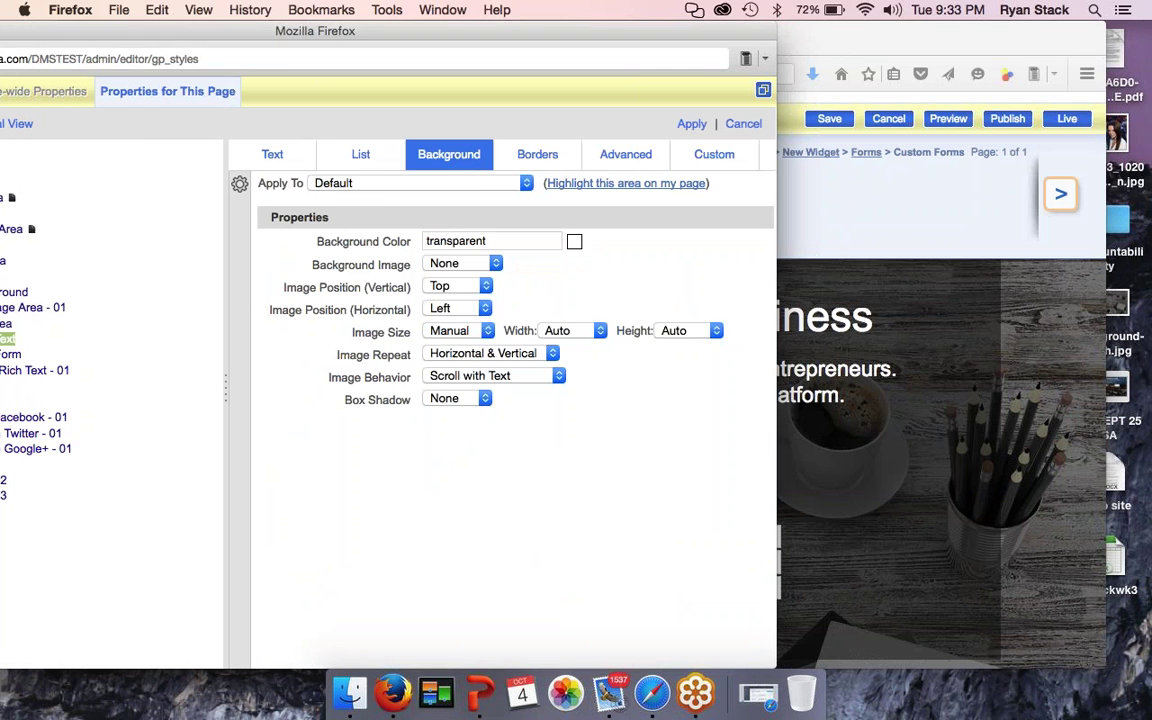
Step: Hide the custom forms gallery in the page editor and review the headline and form area
drag(790, 44, 755, 36)
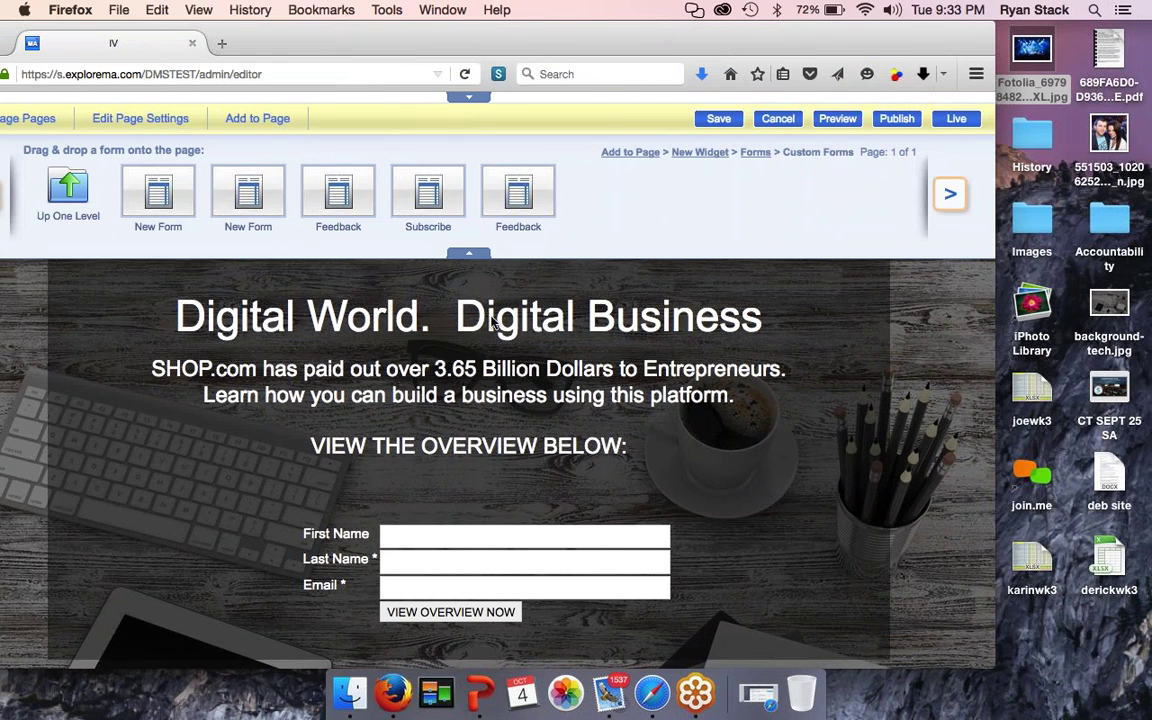
click(470, 256)
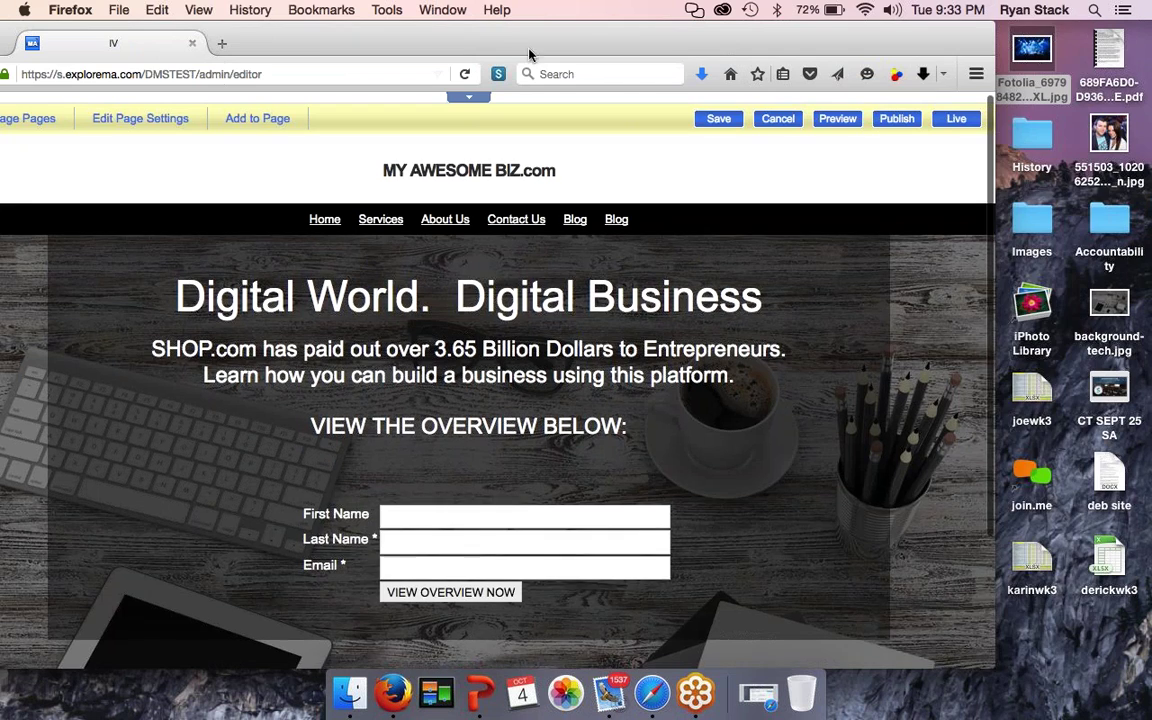
drag(545, 44, 611, 37)
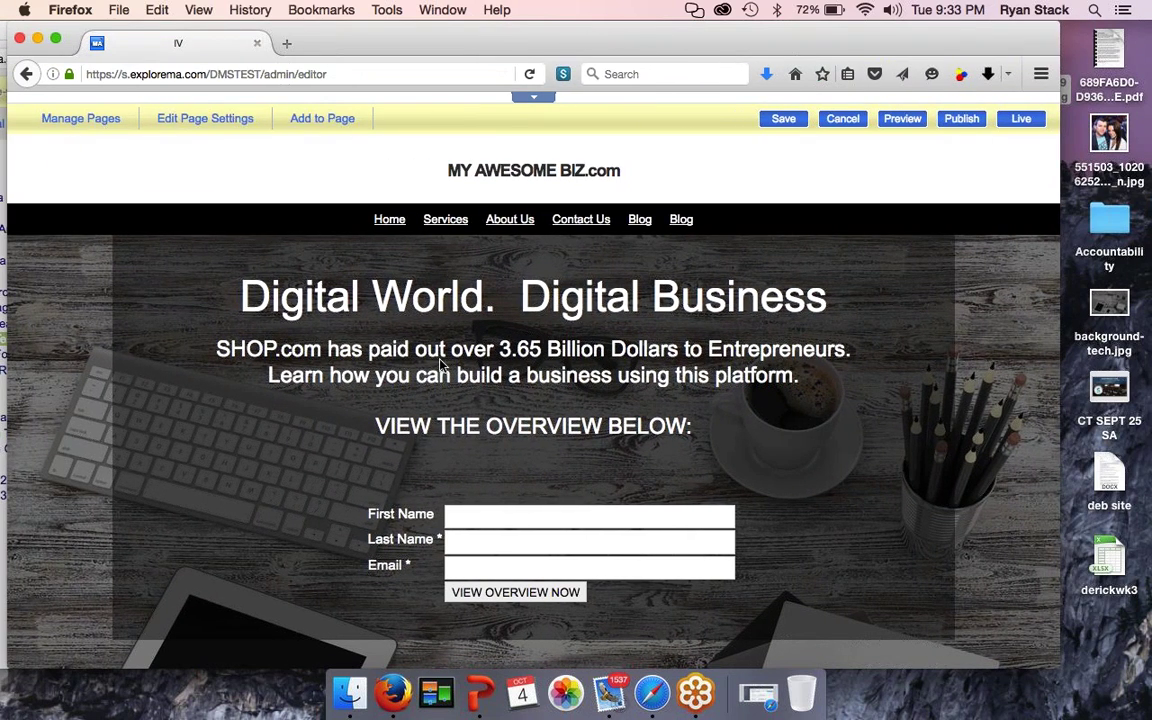
mouse_move(685, 362)
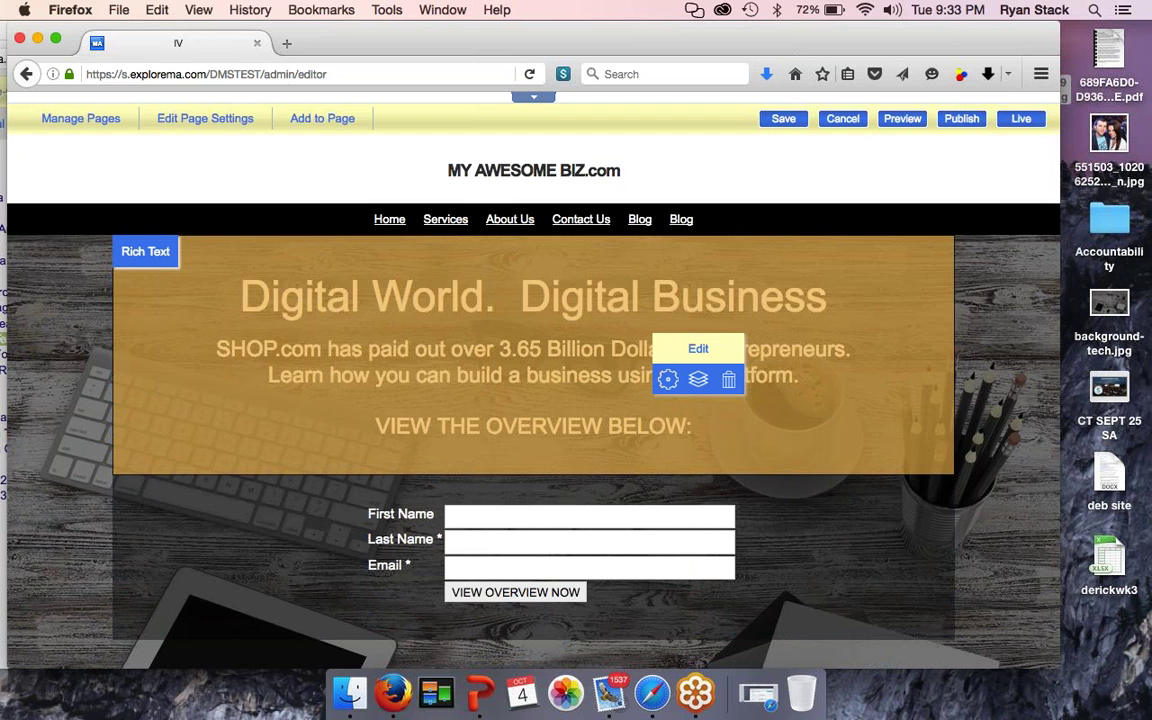
scroll(698, 350, down, 5)
scroll(698, 350, up, 5)
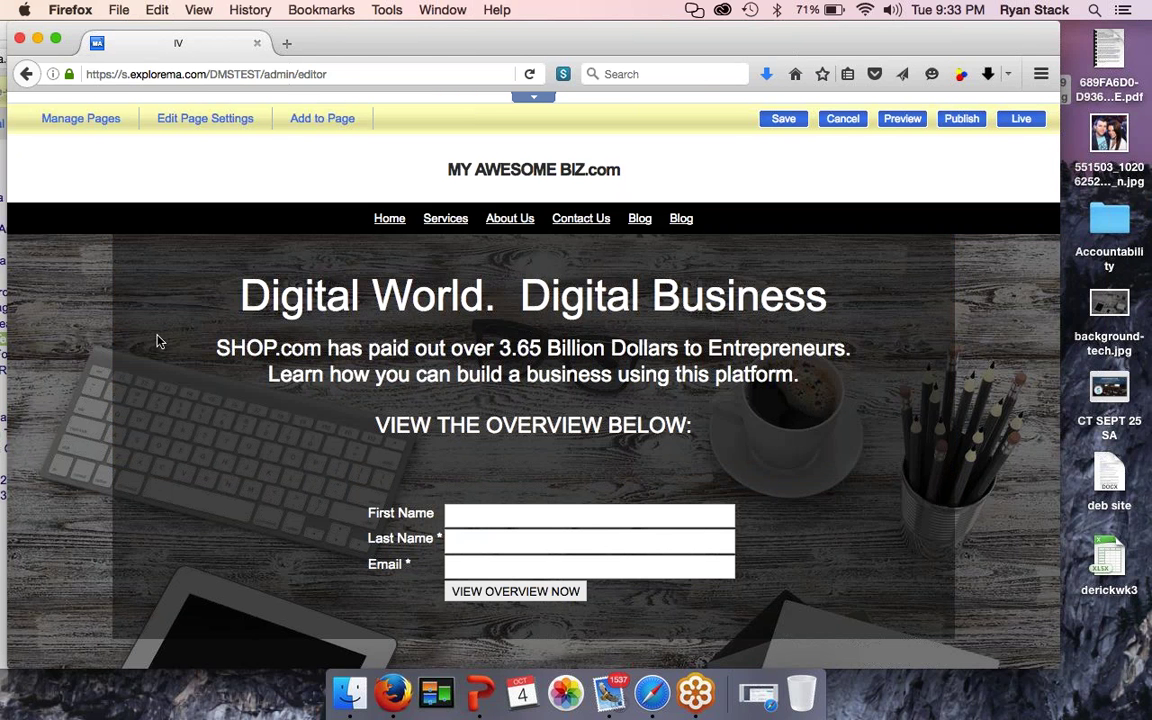
Step: Expand the administration header above the page editor and check the page down to the overview form
click(180, 145)
click(531, 98)
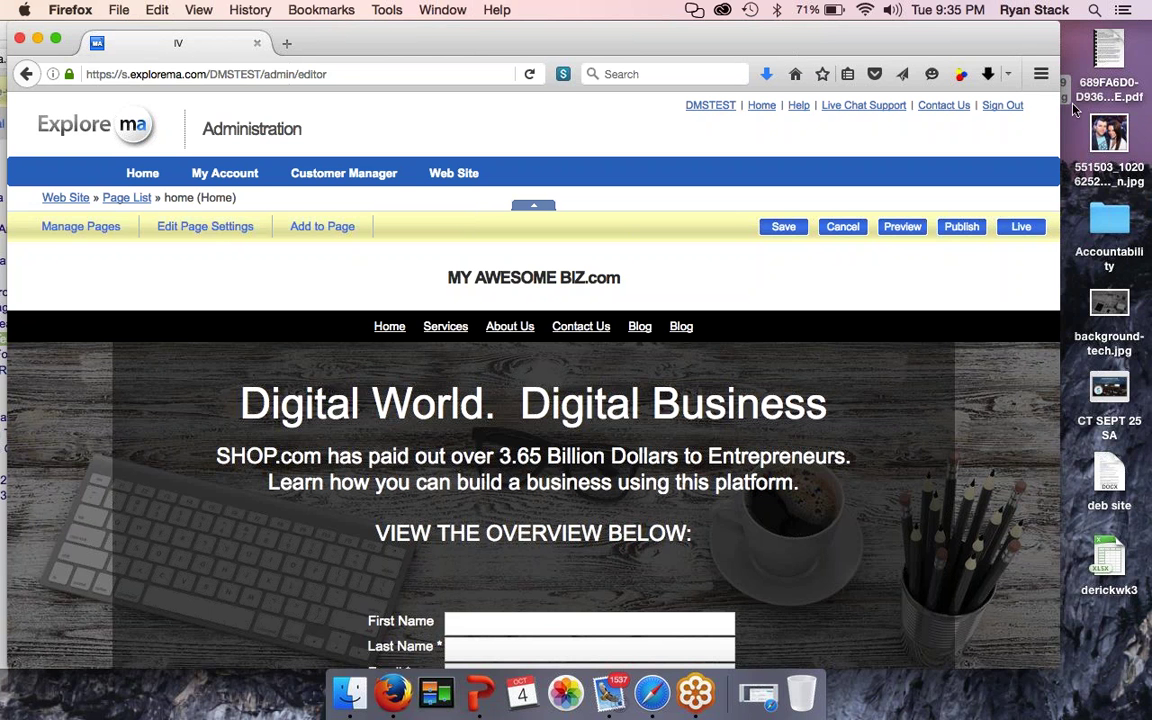
drag(584, 31, 624, 33)
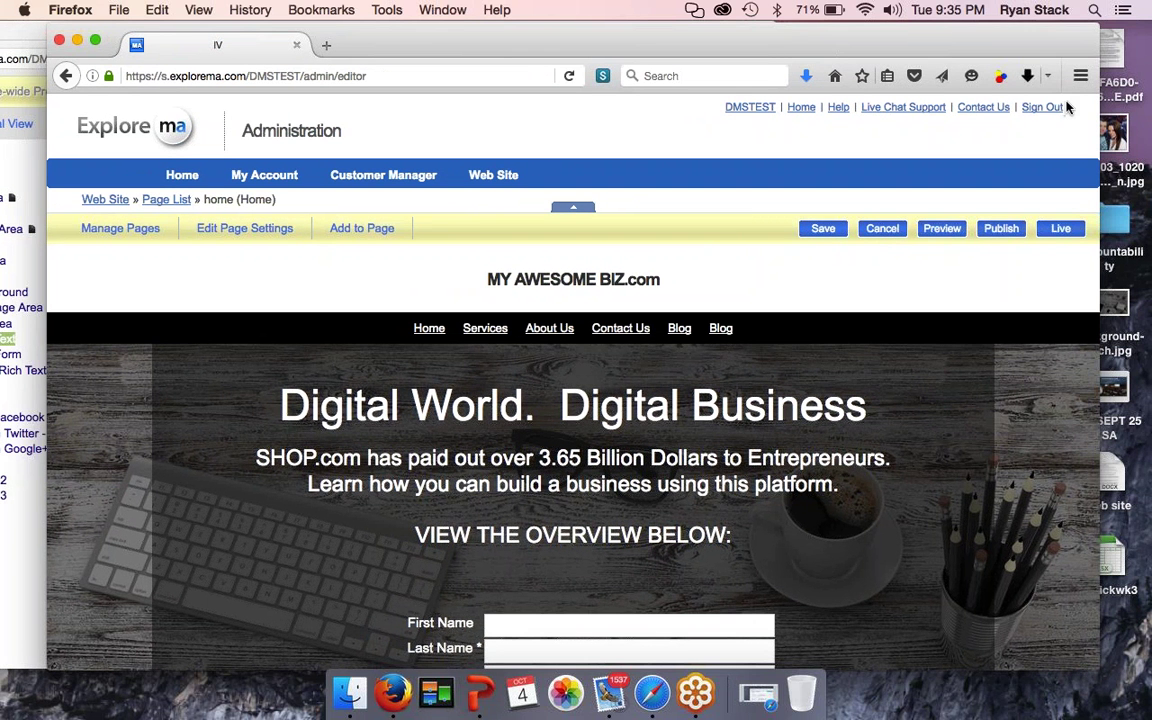
scroll(554, 397, down, 5)
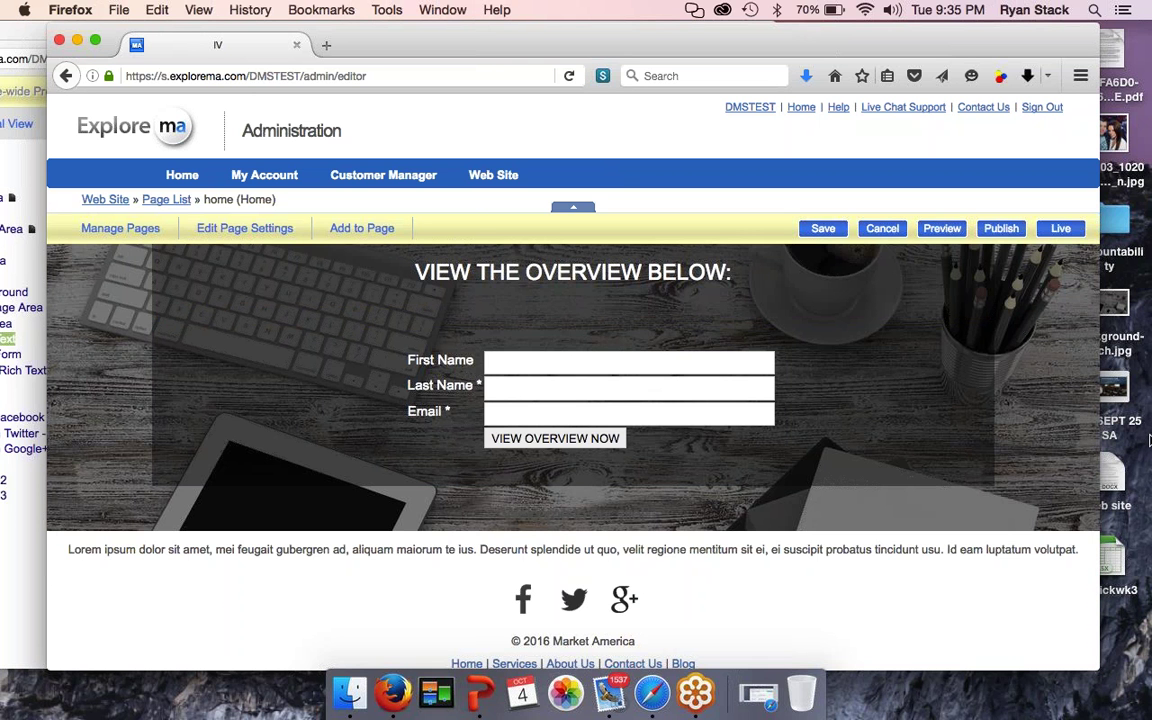
mouse_move(535, 425)
Step: Open YouTube in a new browser tab and search for "market america"
click(326, 45)
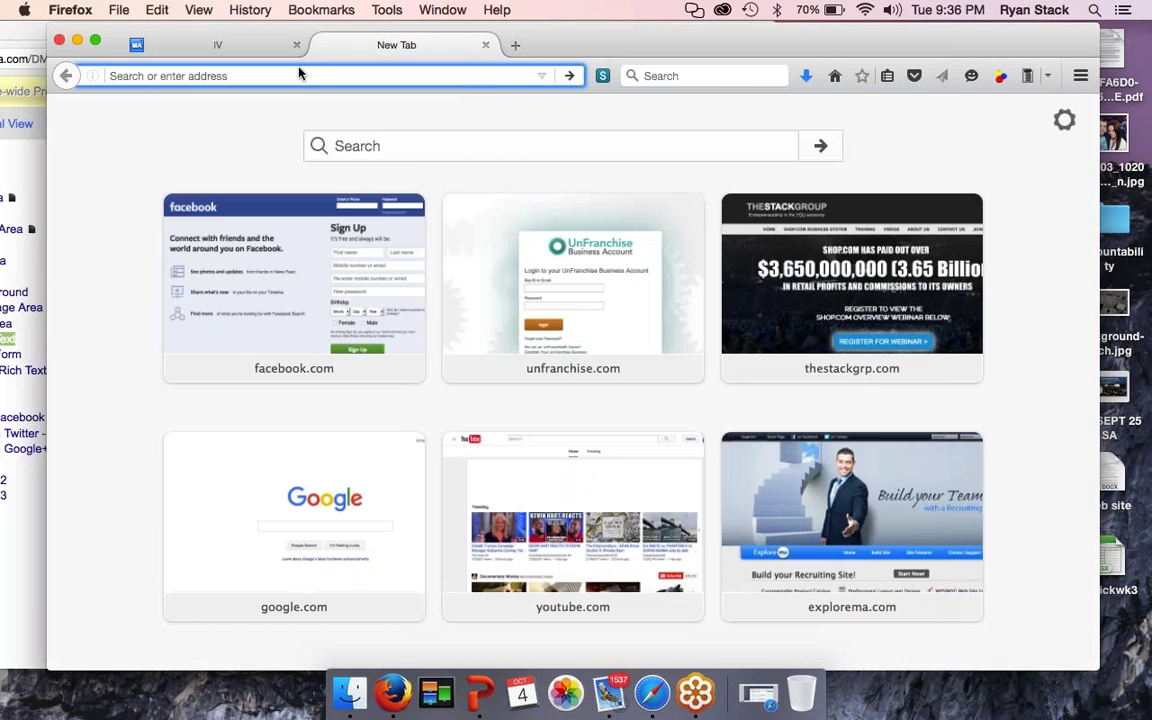
click(556, 481)
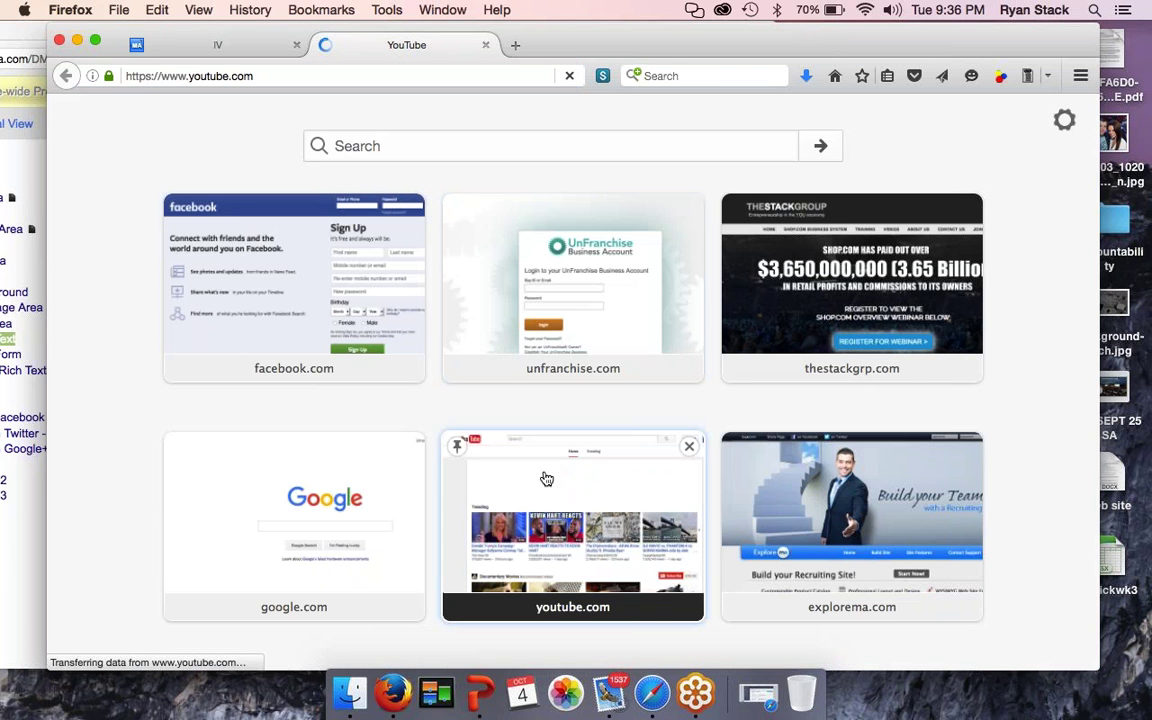
drag(676, 38, 646, 38)
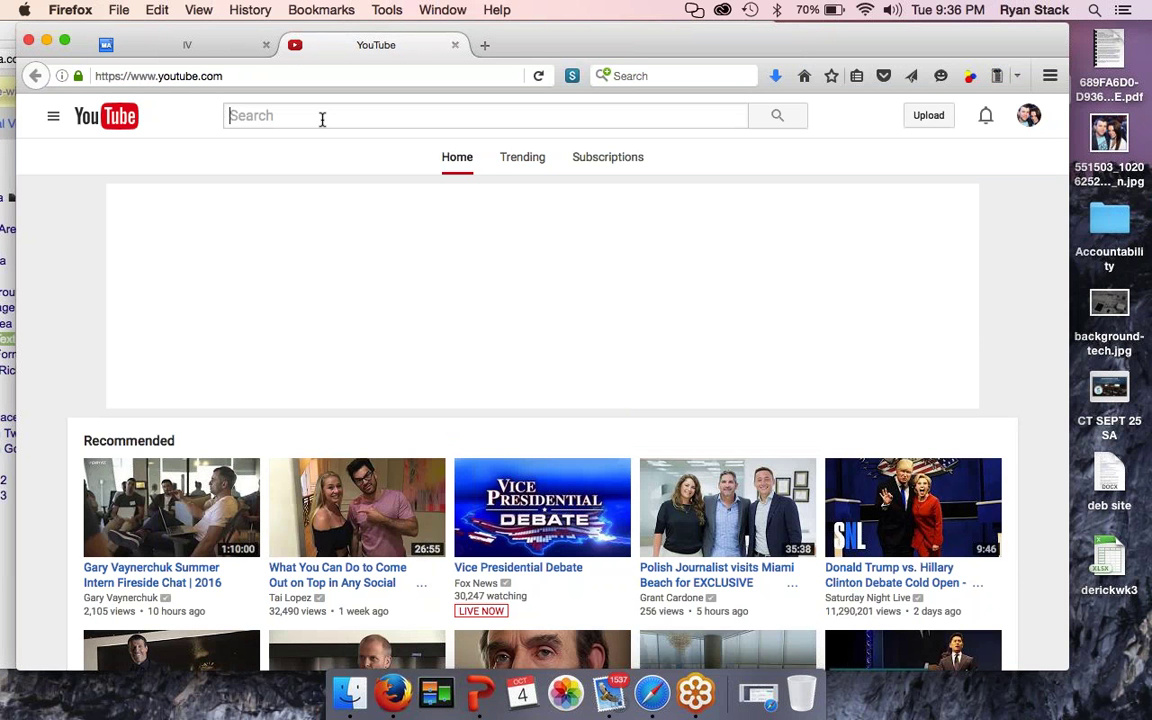
text(market america)
key(Return)
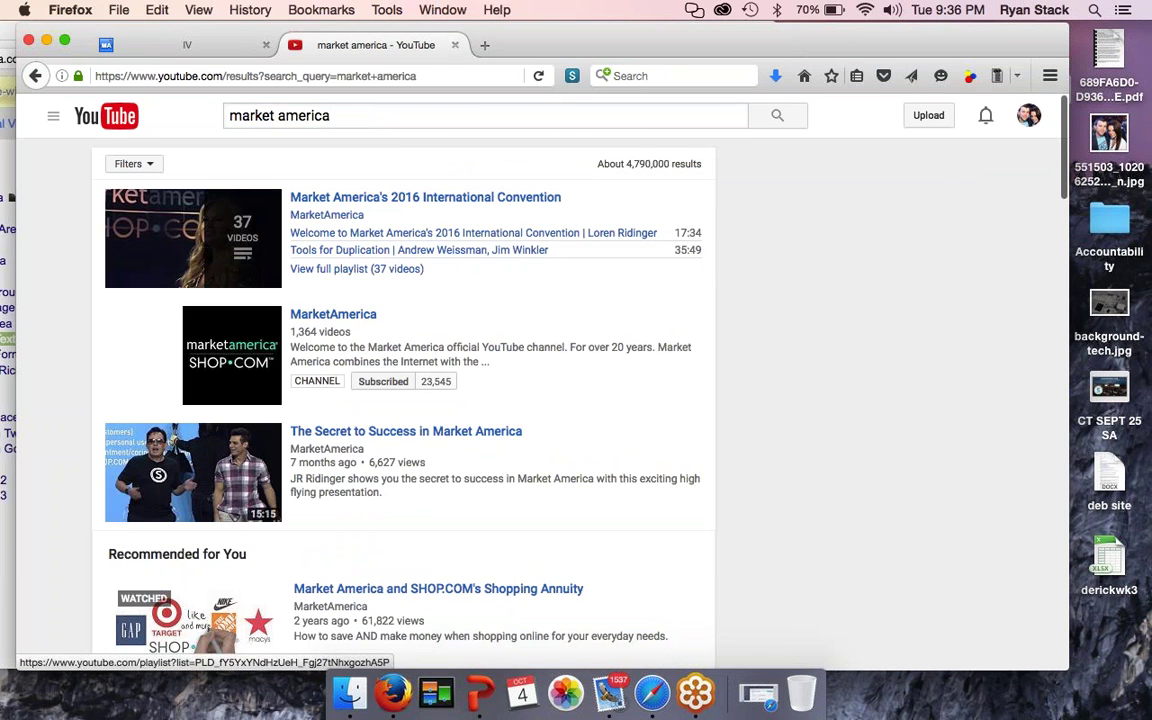
Step: Open "The UnFranchise Business Presentation" video from the MarketAmerica channel and select its full web address
click(324, 313)
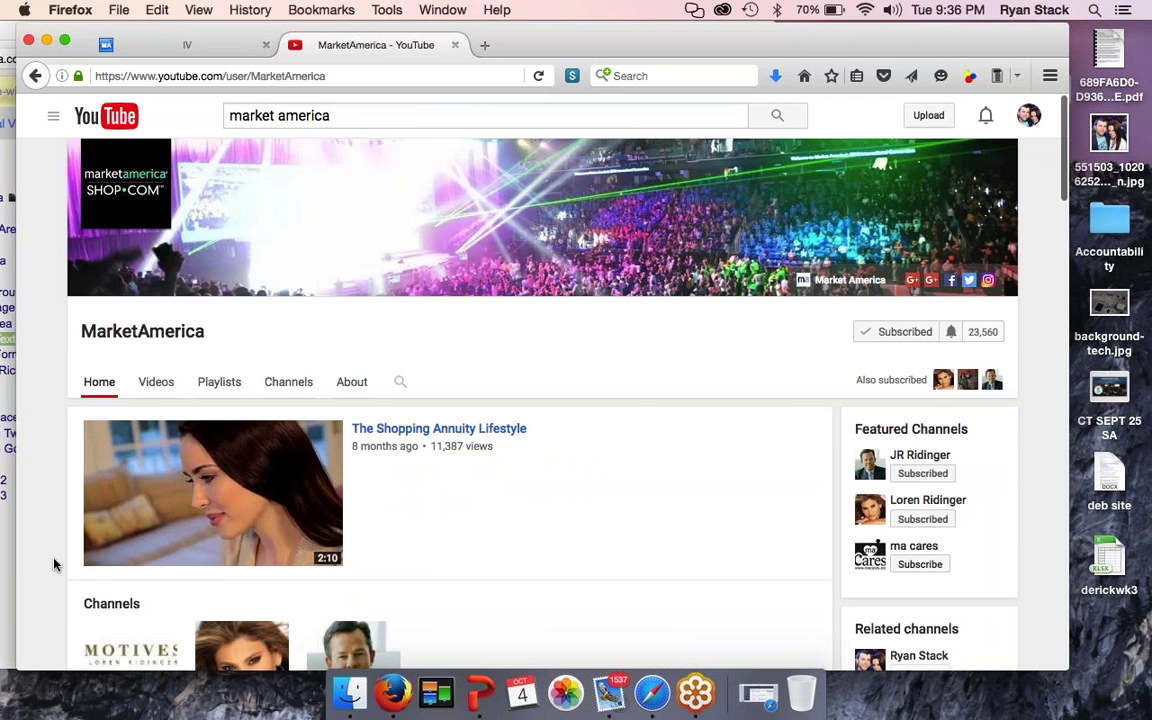
scroll(54, 560, down, 10)
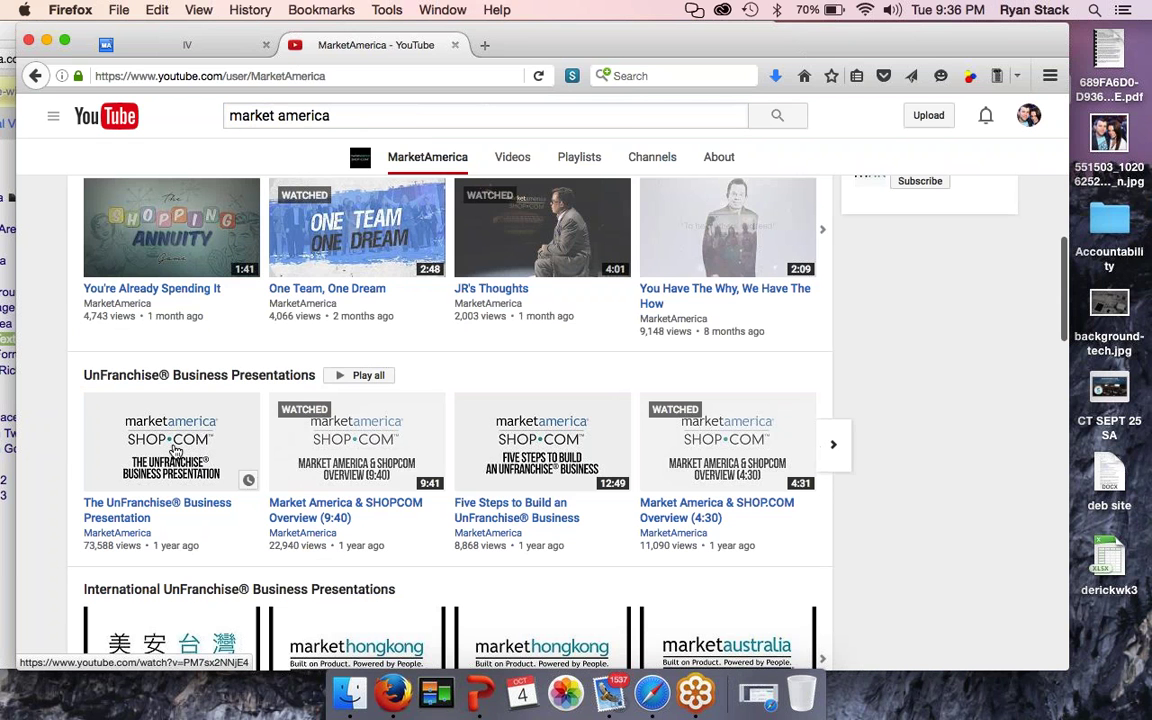
click(175, 450)
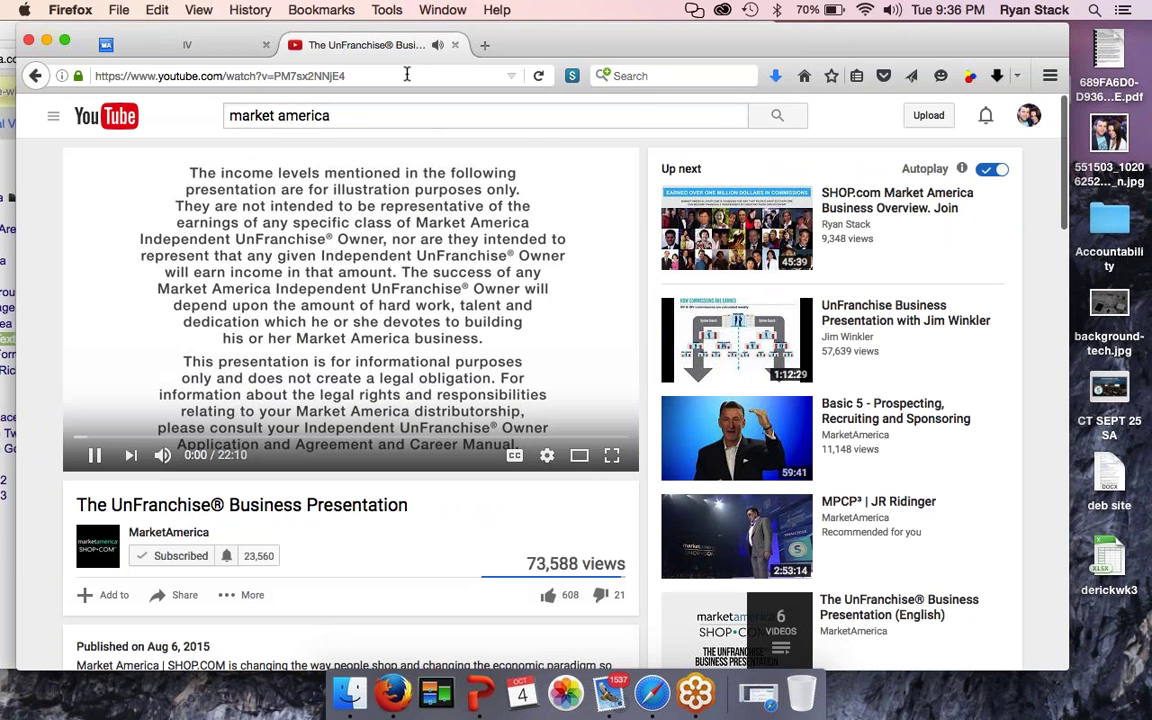
drag(407, 74, 93, 76)
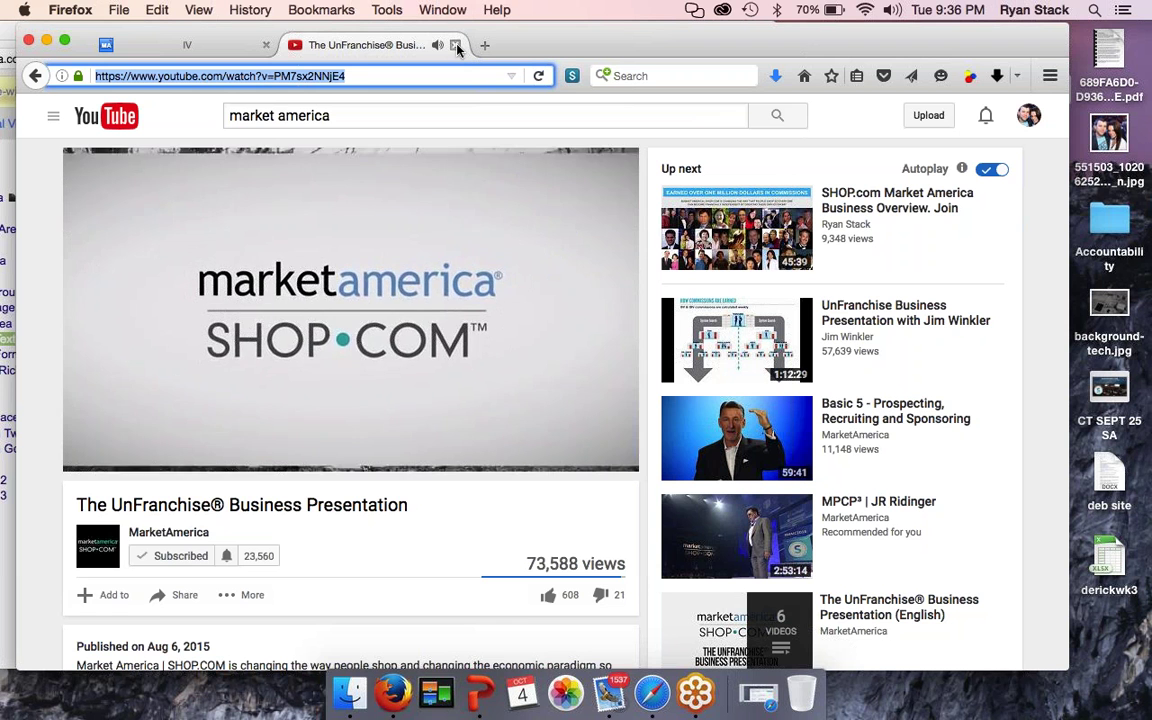
Step: Lower the computer's sound volume and close the YouTube video to return to the page editor
key(XF86AudioRaiseVolume)
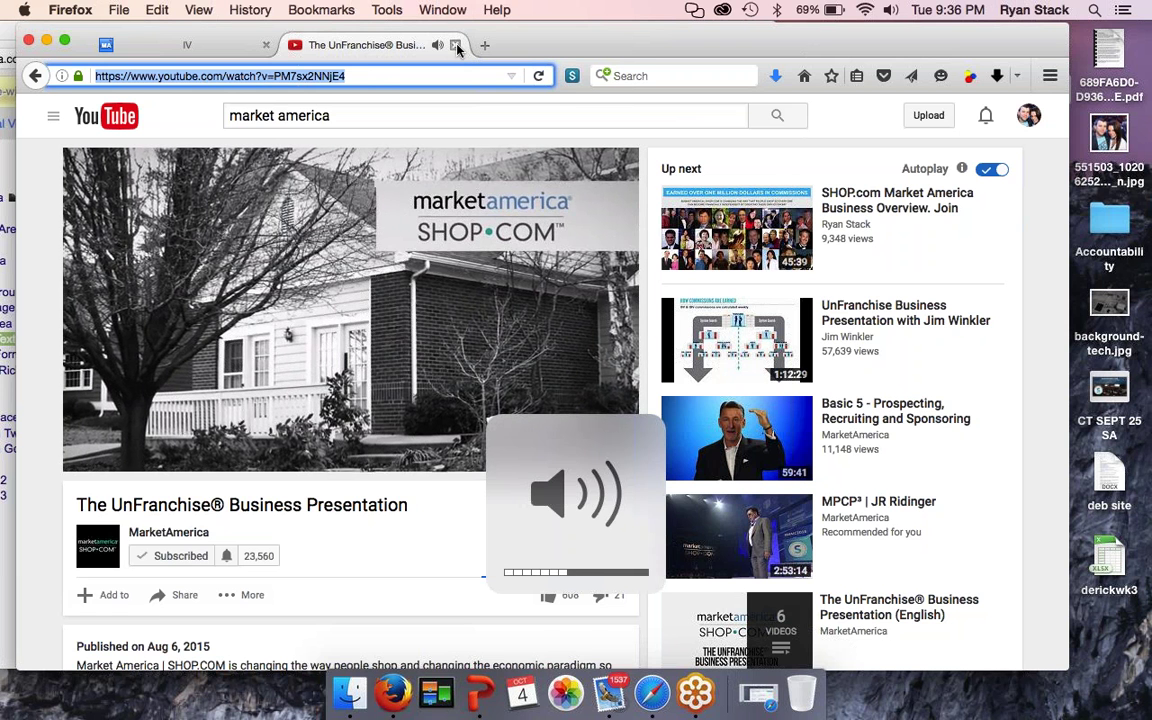
key(XF86AudioLowerVolume)
key(XF86AudioLowerVolume)
key(XF86AudioLowerVolume)
key(XF86AudioLowerVolume)
key(XF86AudioLowerVolume)
click(456, 46)
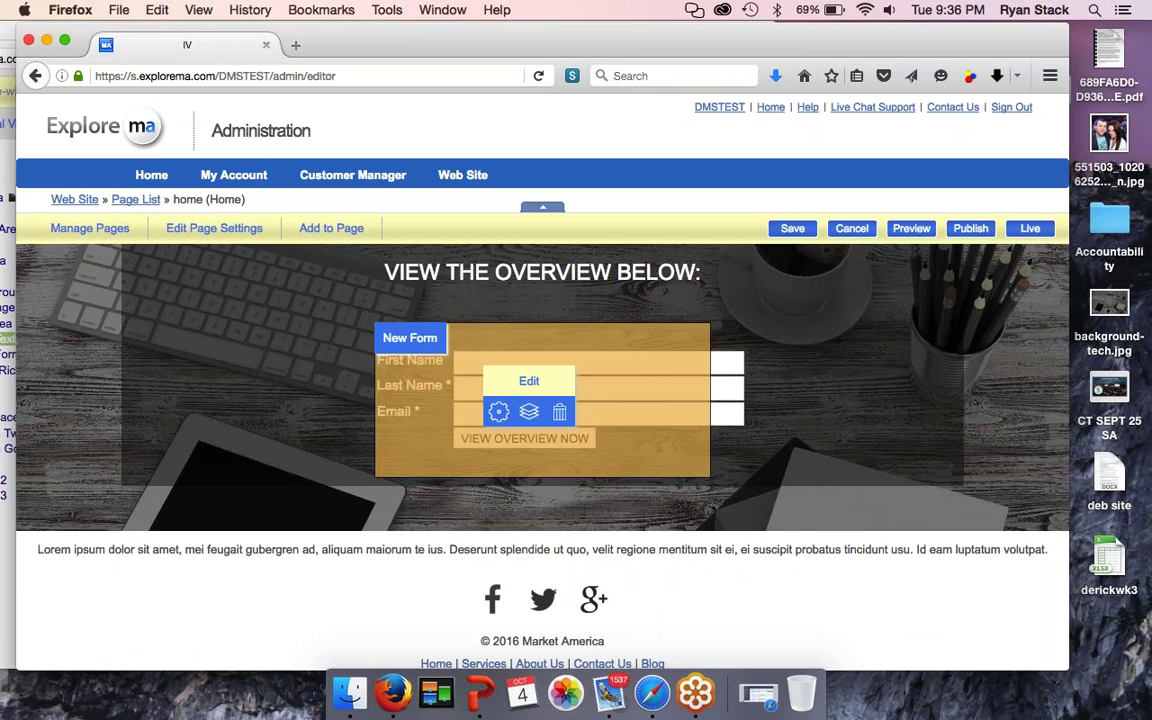
Step: Edit the overview form's settings and enter the recipient's e-mail address for form responses
click(529, 381)
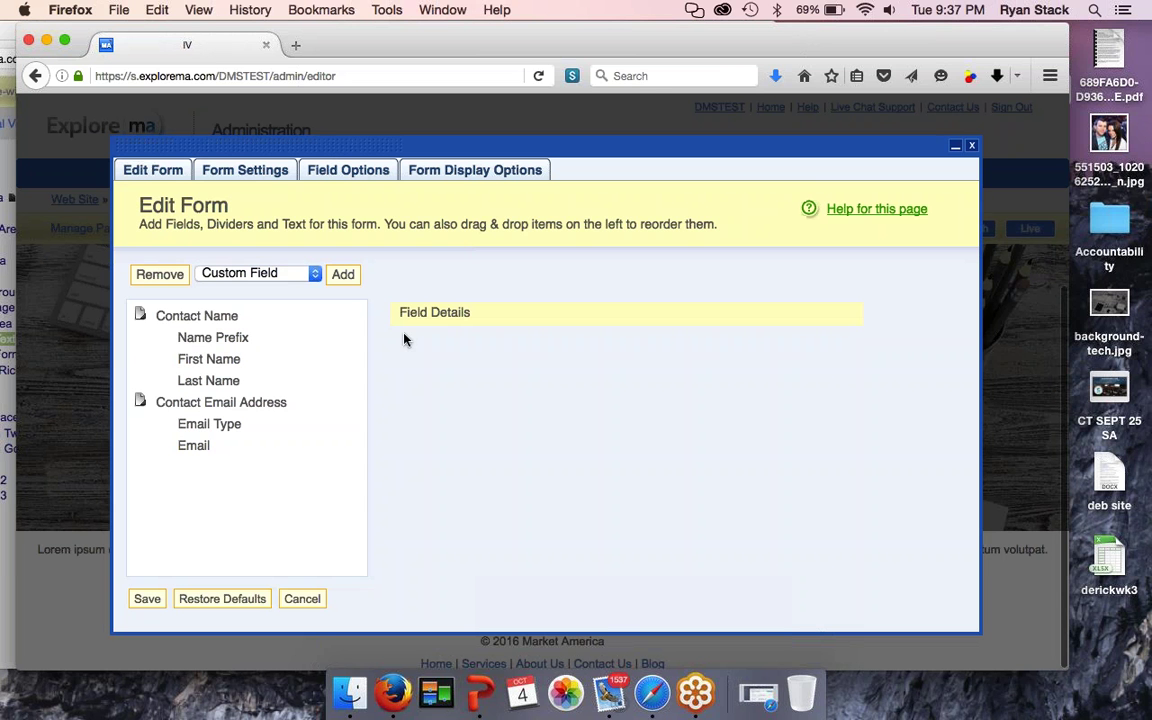
click(260, 177)
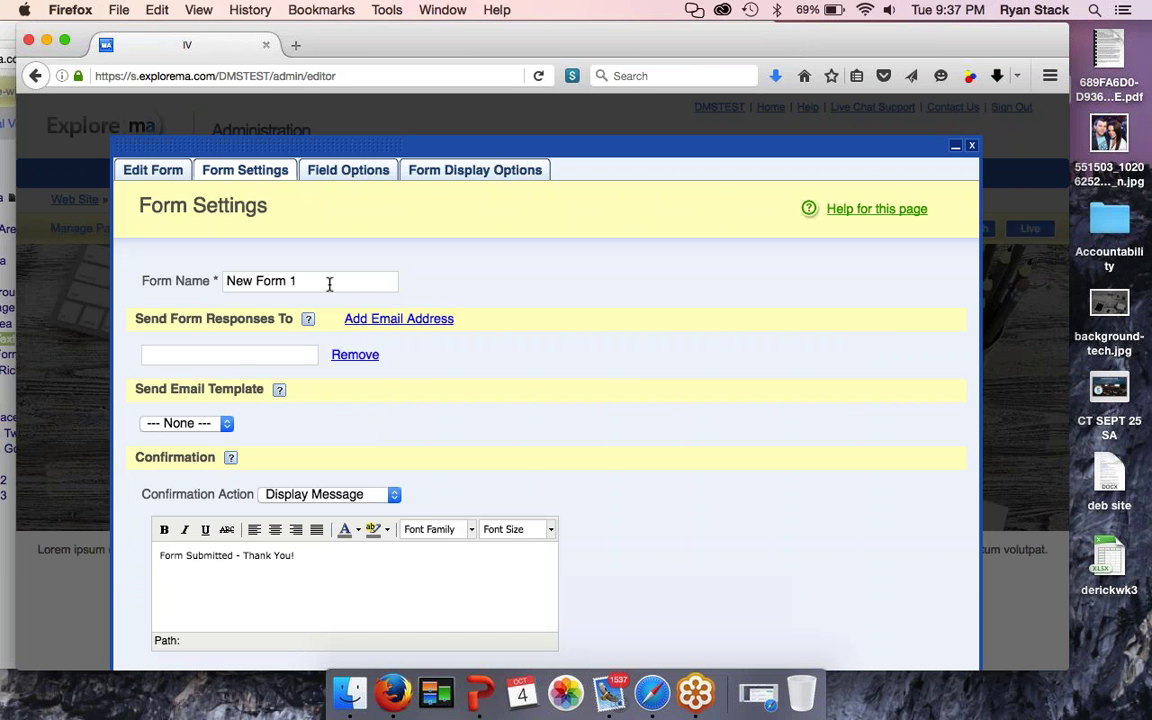
click(244, 358)
text(t)
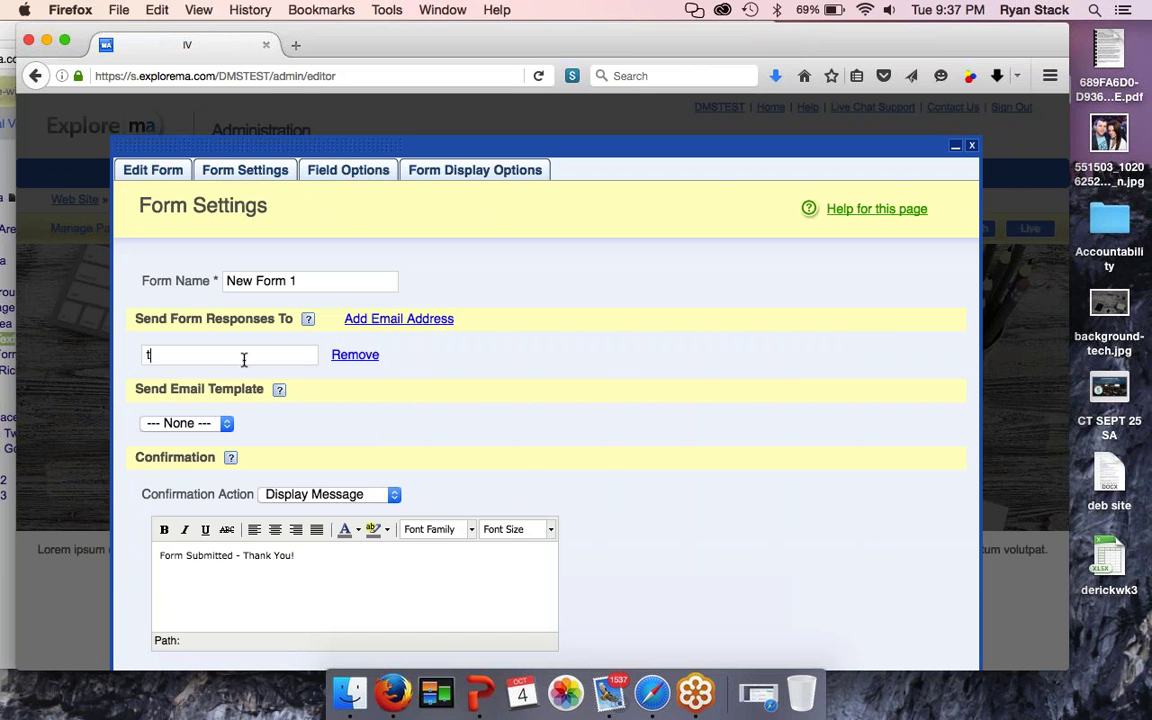
text(est@test.com)
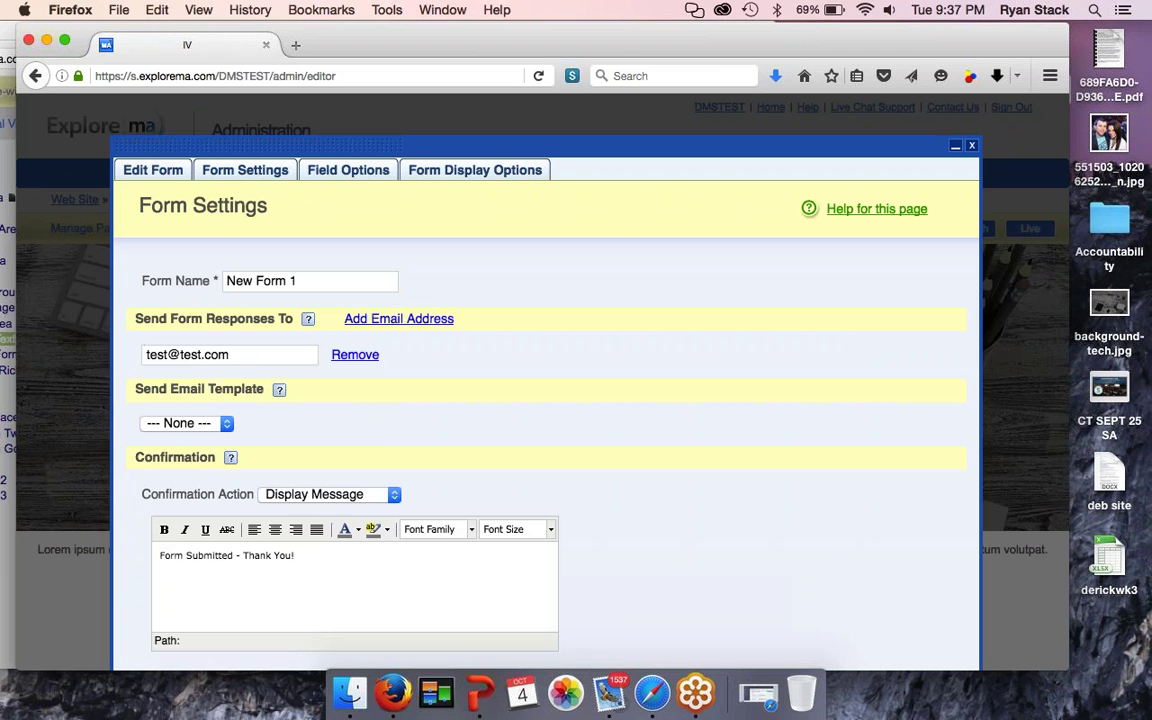
Step: Add three more e-mail address fields for form responses and look at the help for Send Email Template
click(386, 318)
click(386, 318)
click(386, 318)
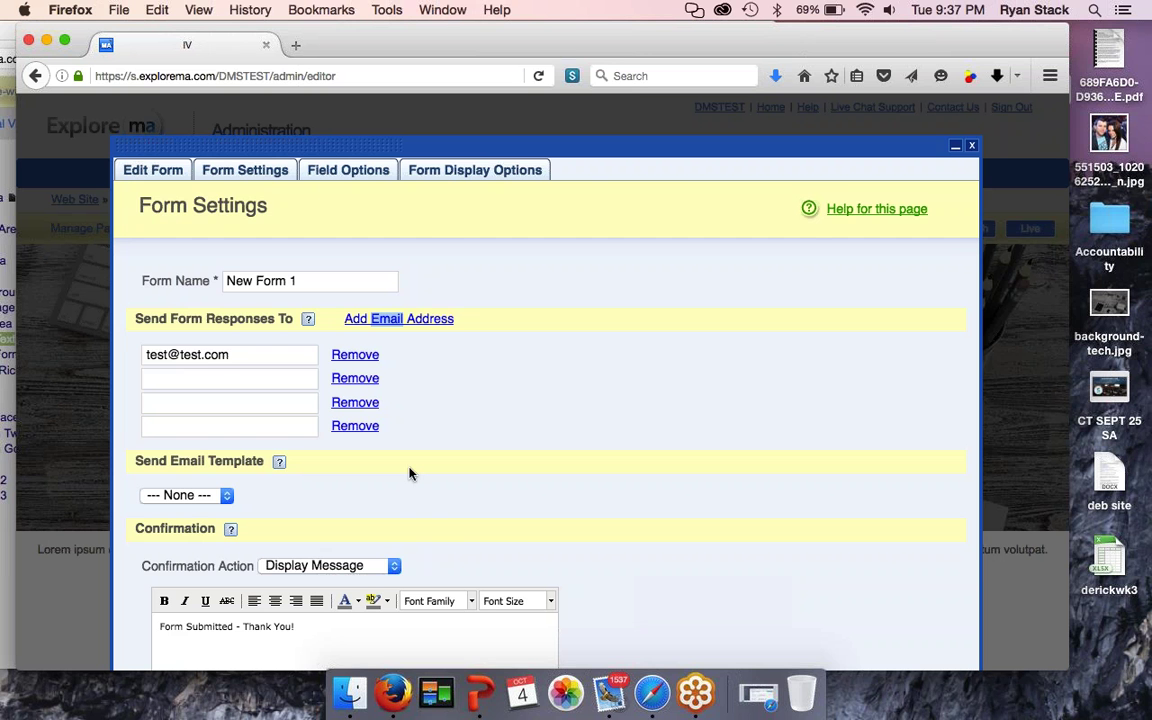
scroll(409, 473, down, 2)
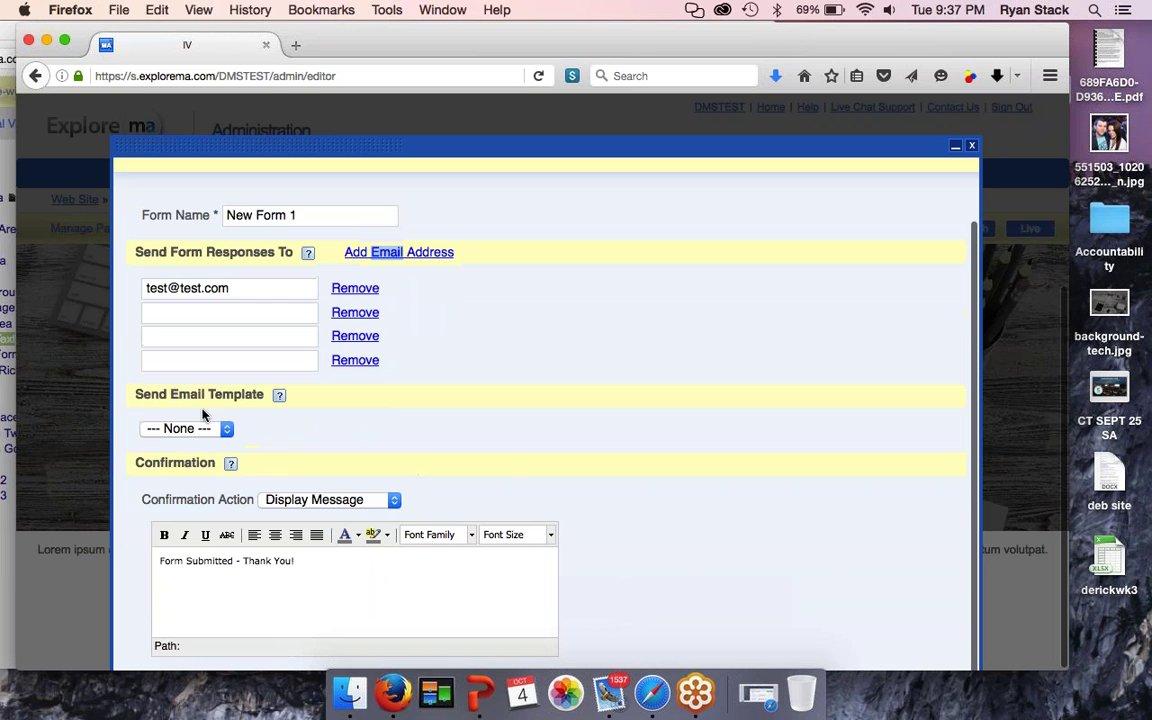
mouse_move(279, 395)
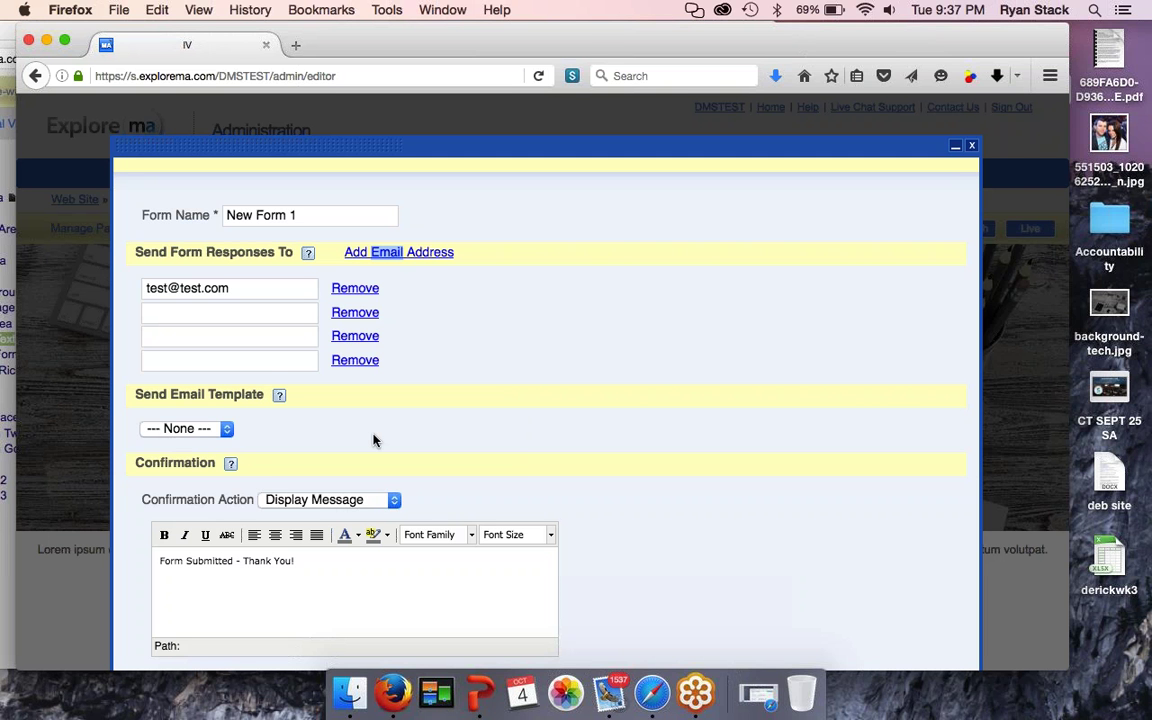
Step: Set the form's confirmation action to Go to Web Address with the copied YouTube video link, and save the form settings
scroll(373, 440, down, 1)
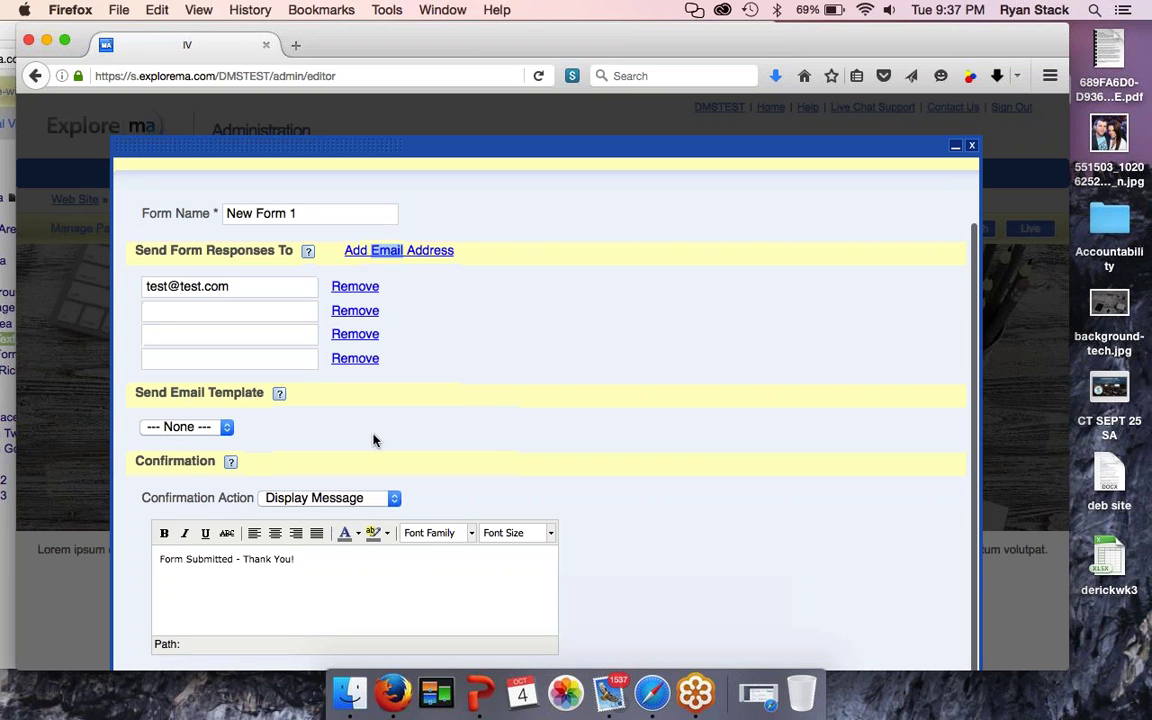
click(379, 499)
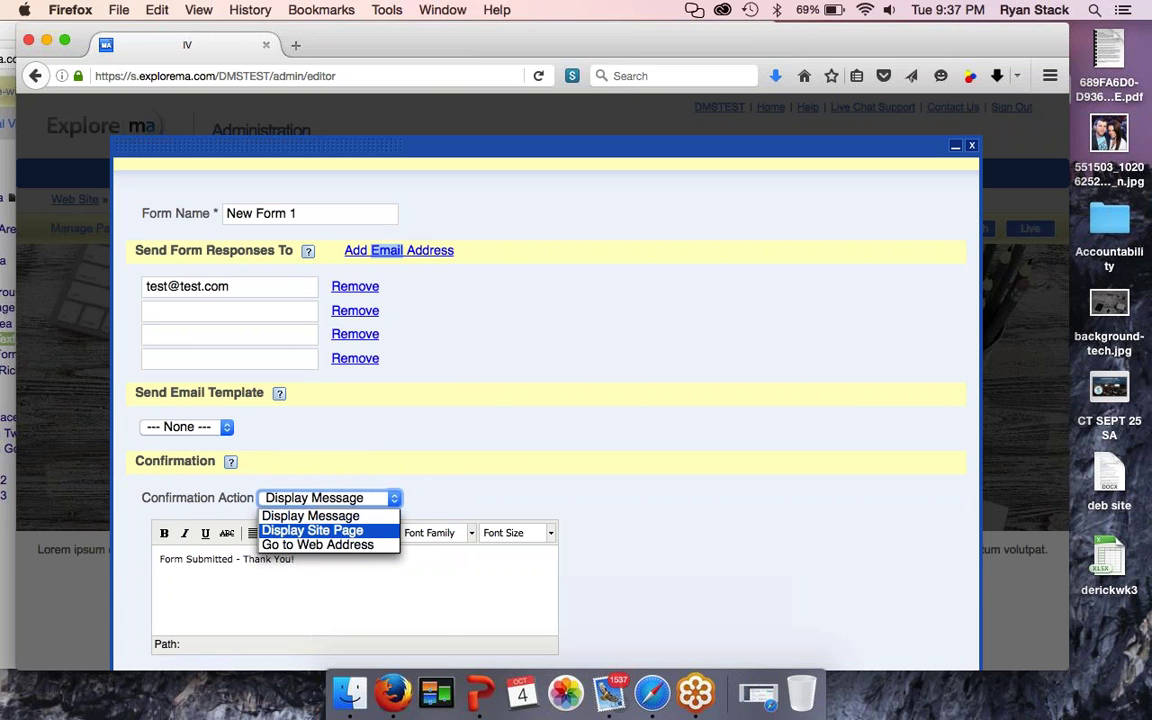
click(330, 545)
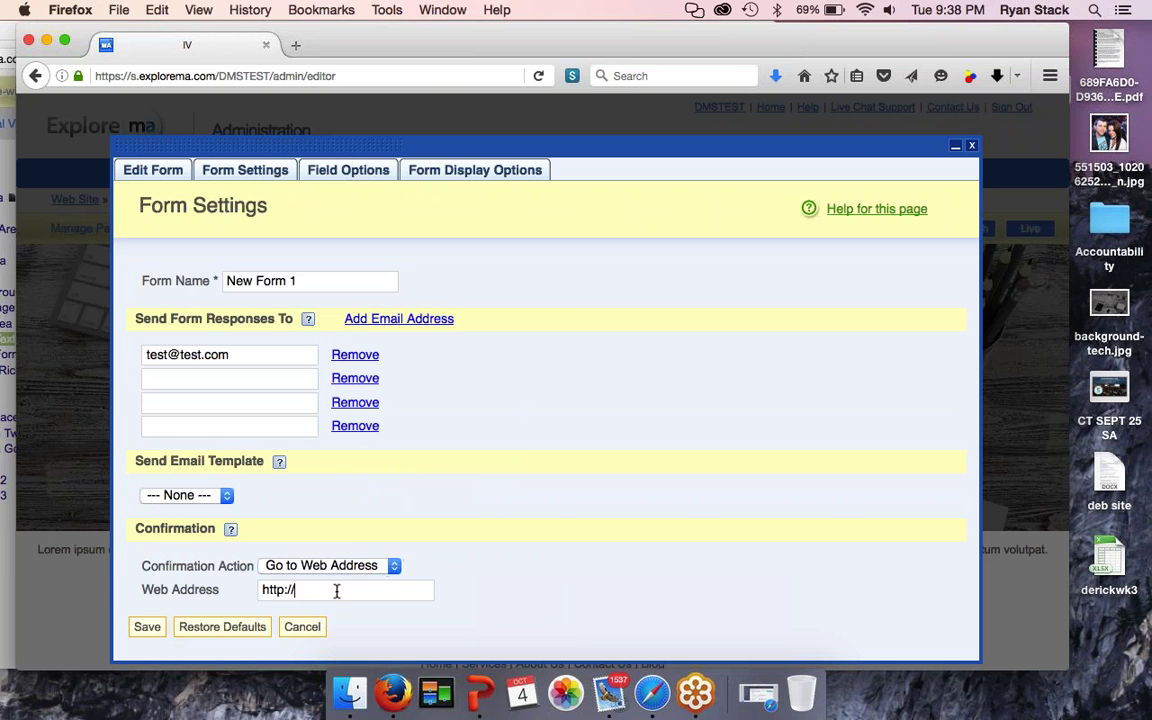
drag(337, 591, 237, 584)
key(super+v)
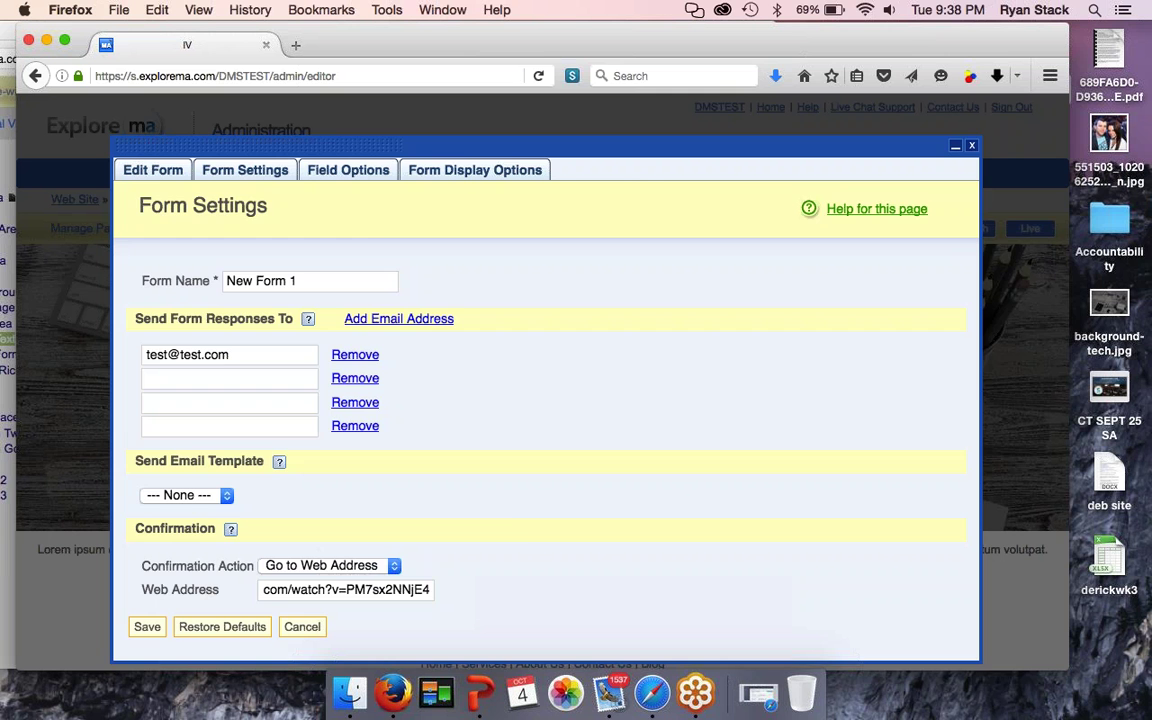
key(Return)
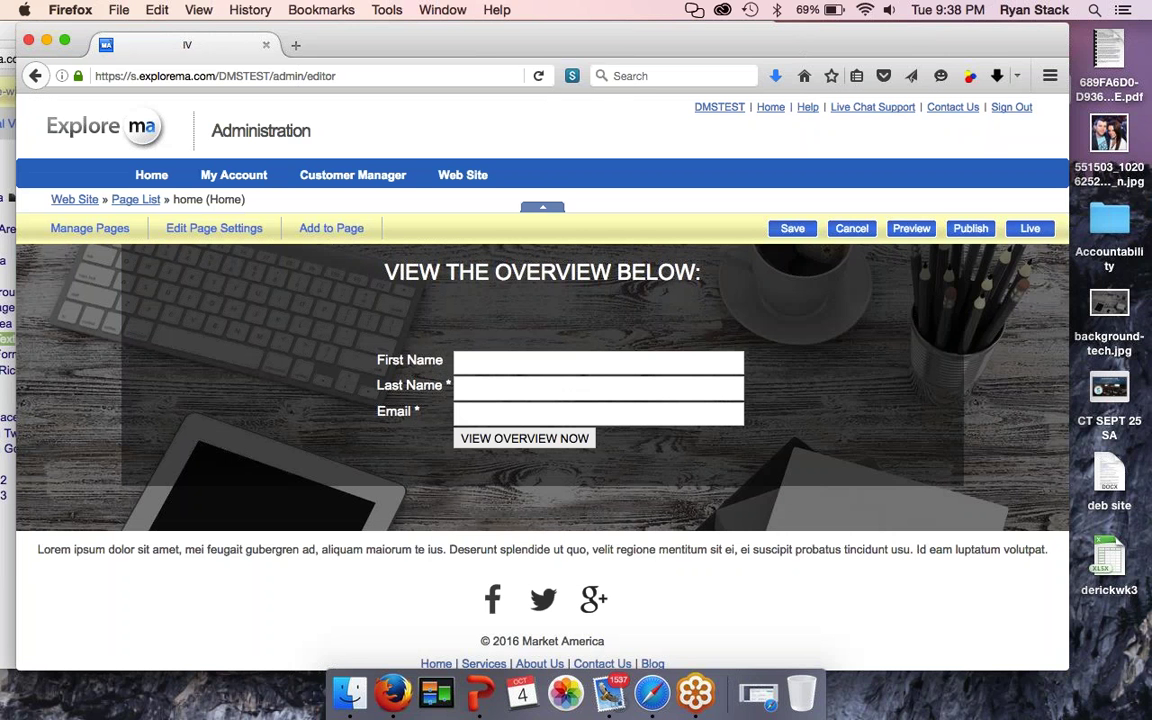
Step: Remove the placeholder Lorem ipsum rich text area below the overview form section
mouse_move(447, 452)
mouse_move(600, 400)
mouse_move(318, 530)
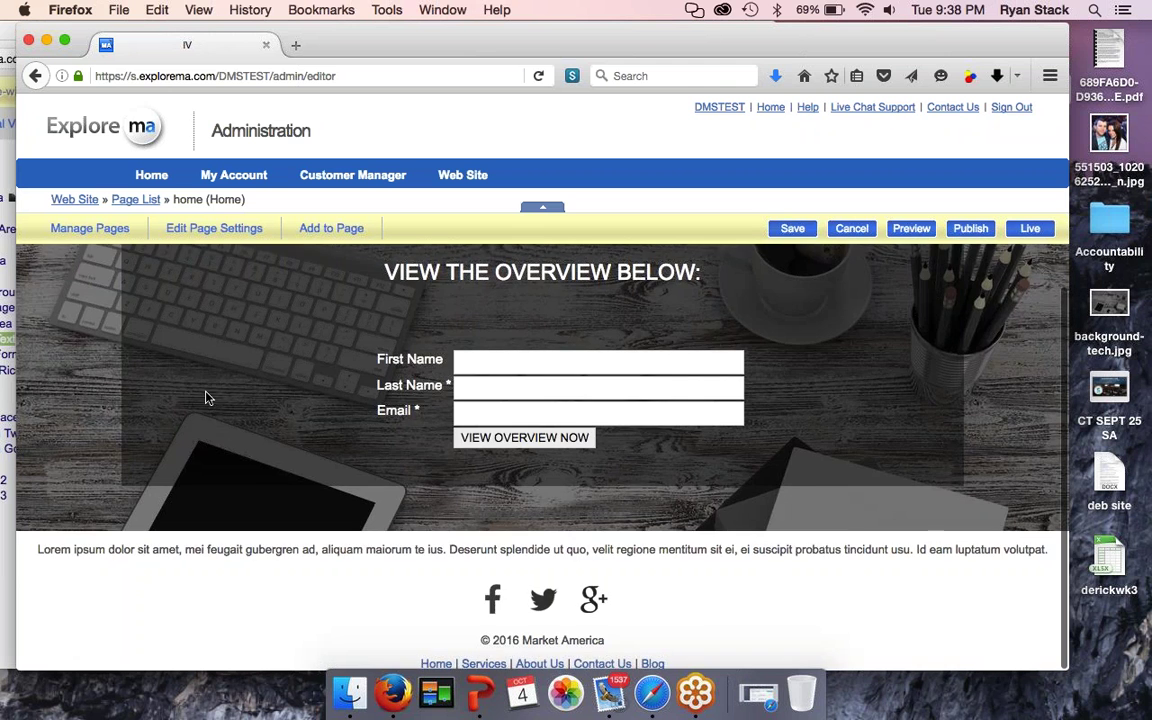
mouse_move(206, 399)
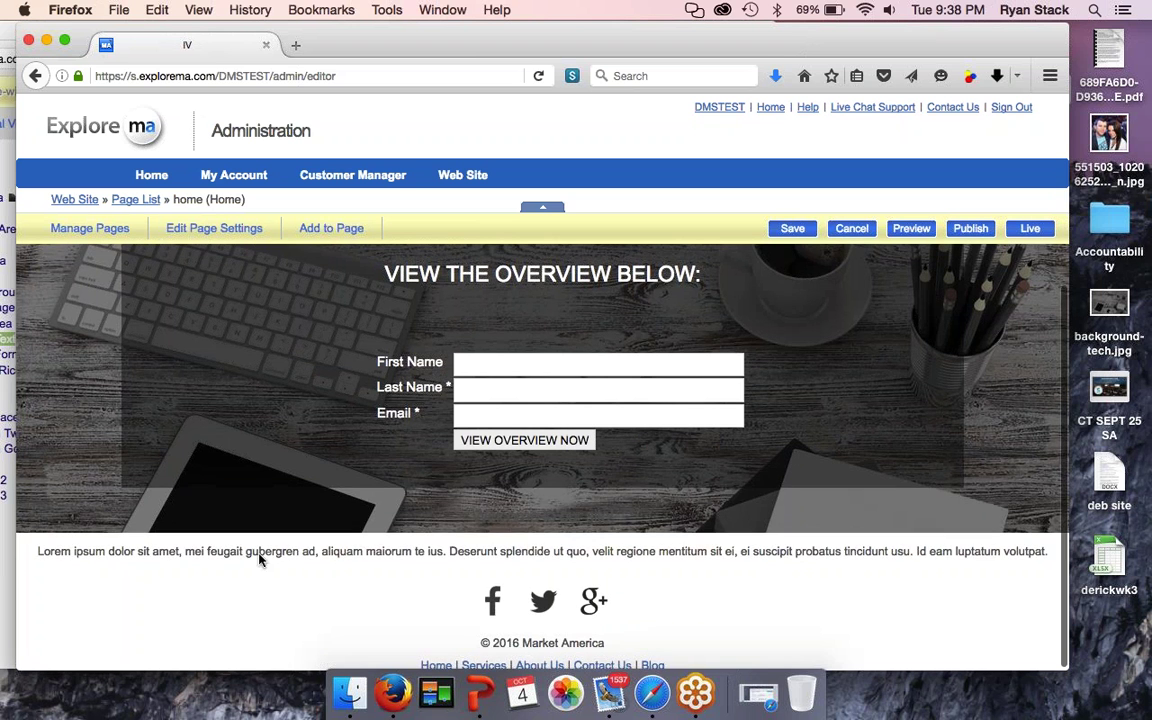
mouse_move(258, 560)
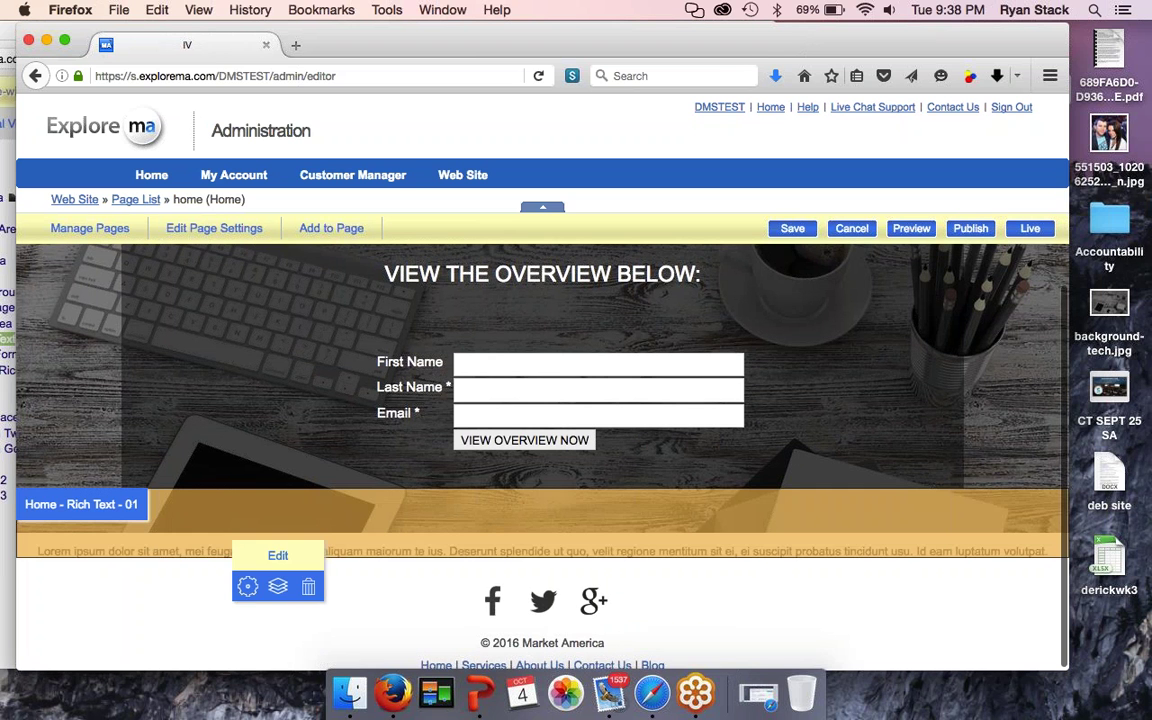
click(311, 588)
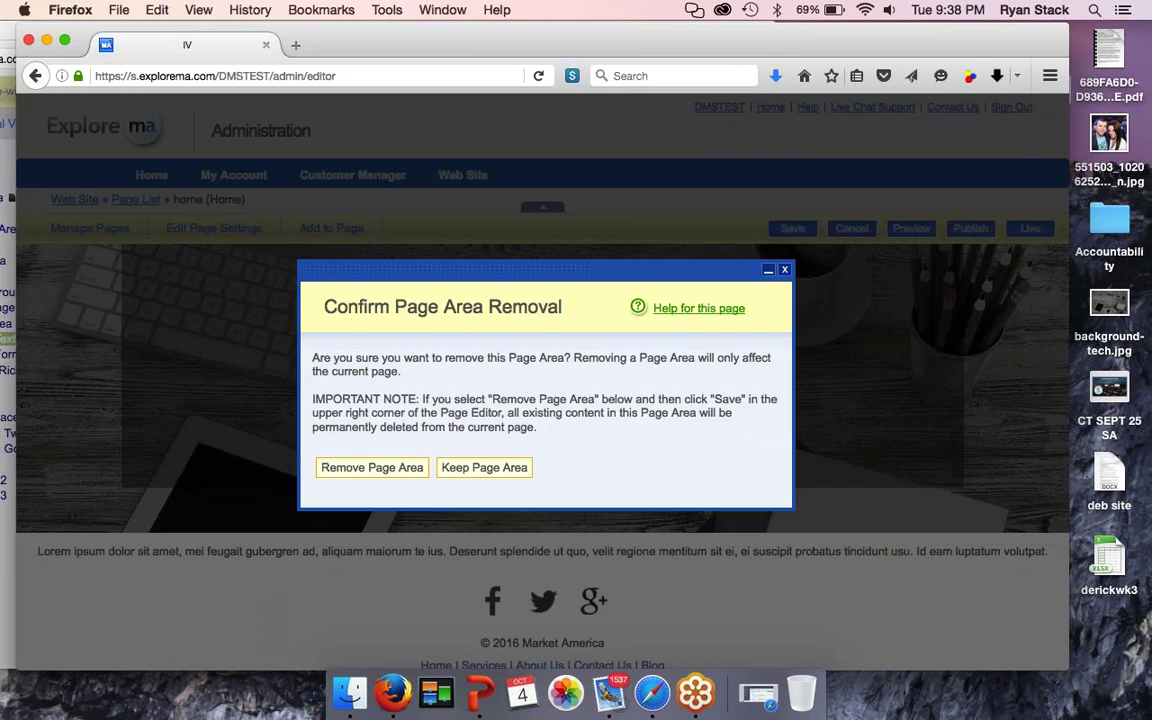
click(366, 470)
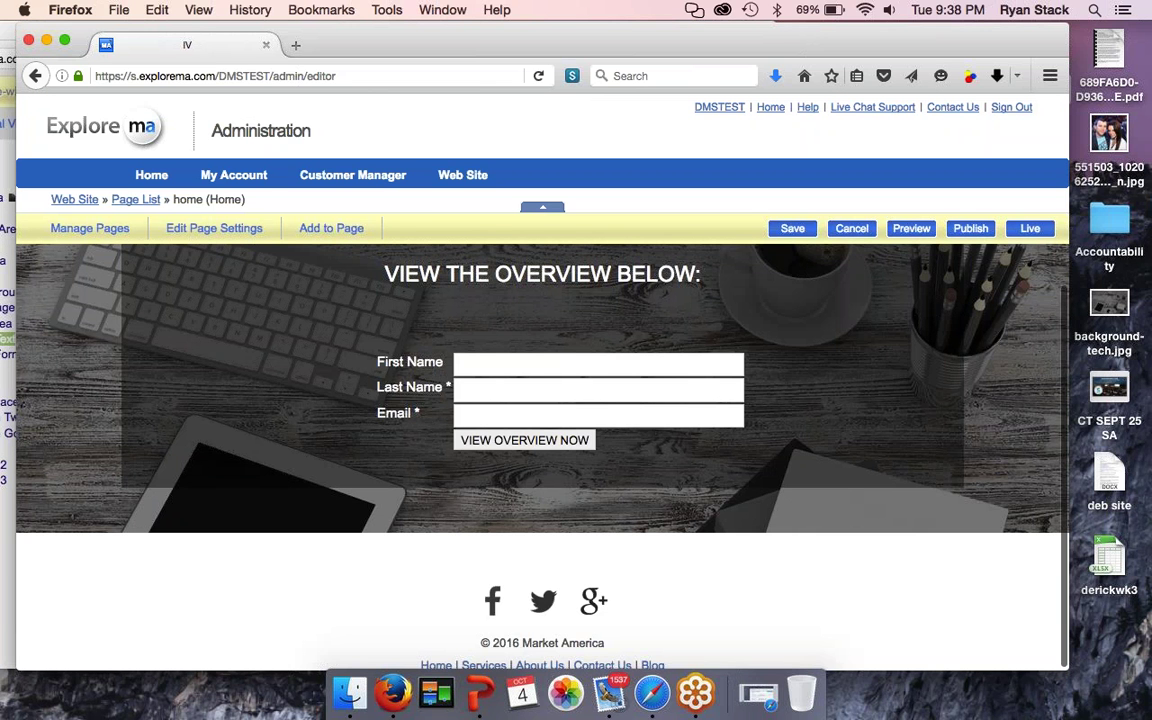
Step: Add a new page area named Page Area between the form section and the footer
mouse_move(170, 612)
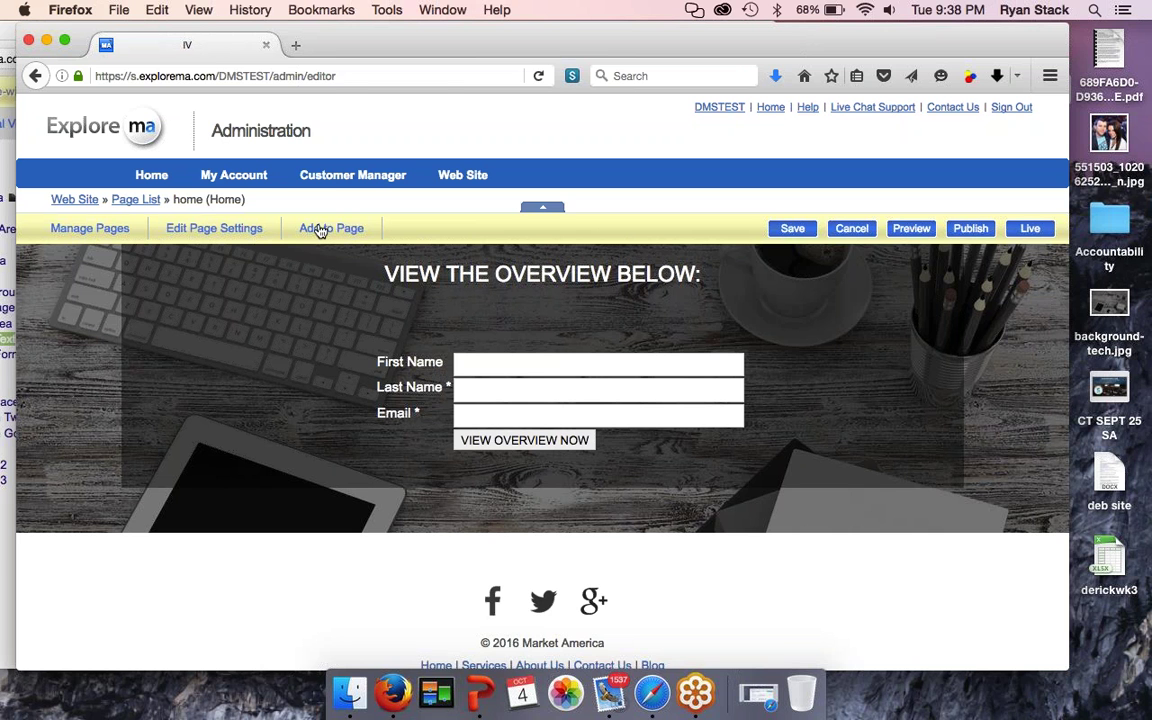
click(320, 231)
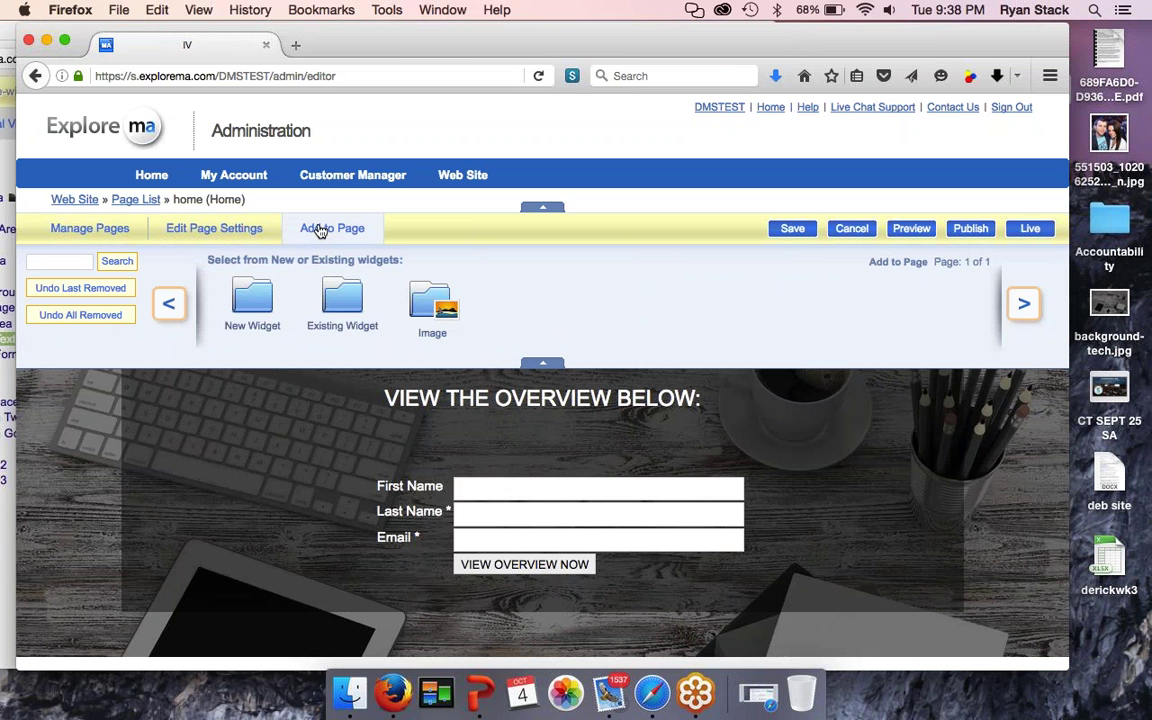
click(252, 297)
scroll(258, 300, down, 3)
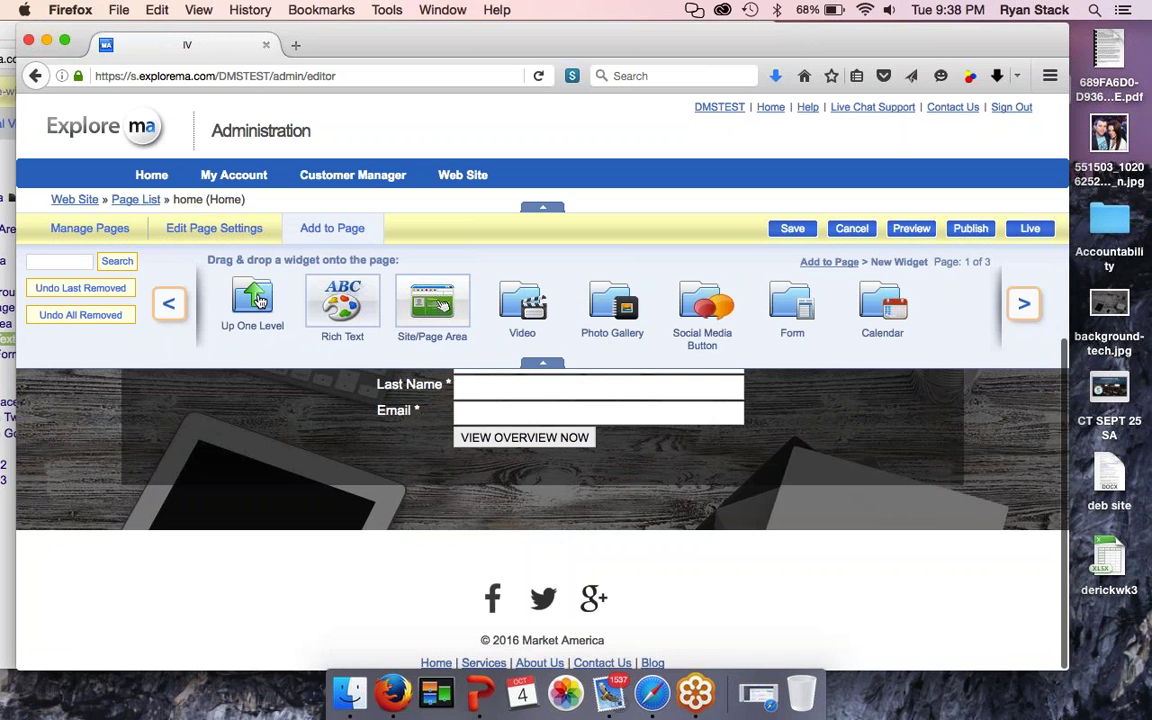
drag(420, 318, 363, 527)
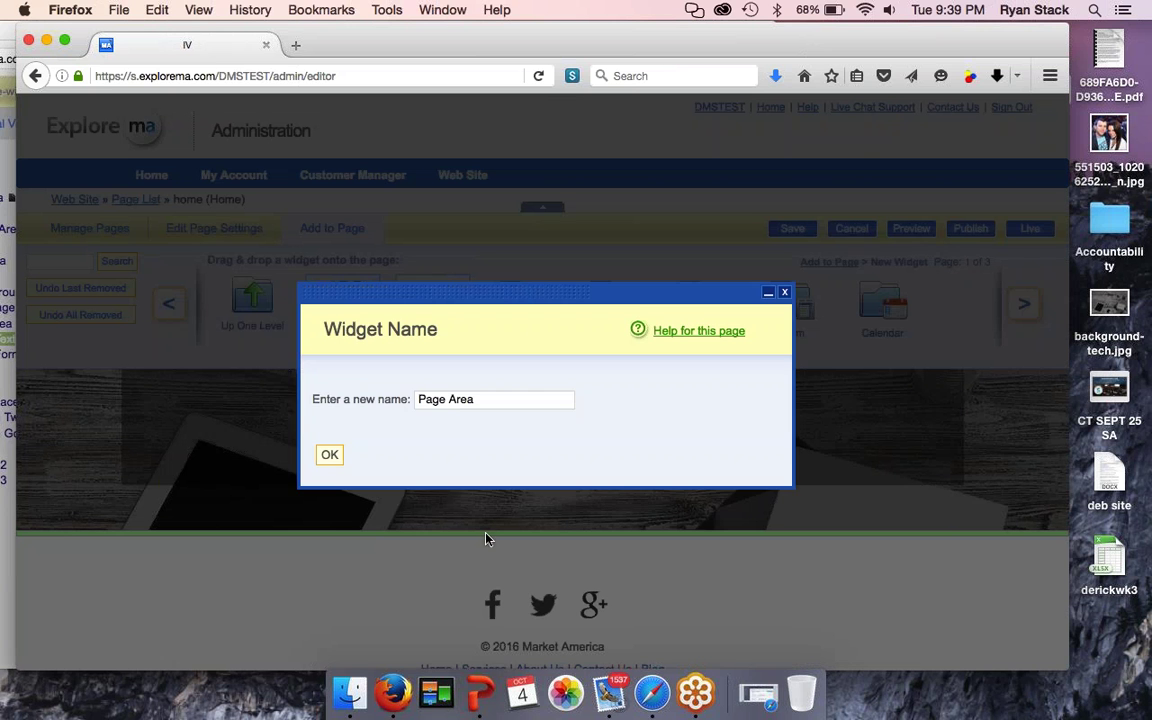
click(329, 454)
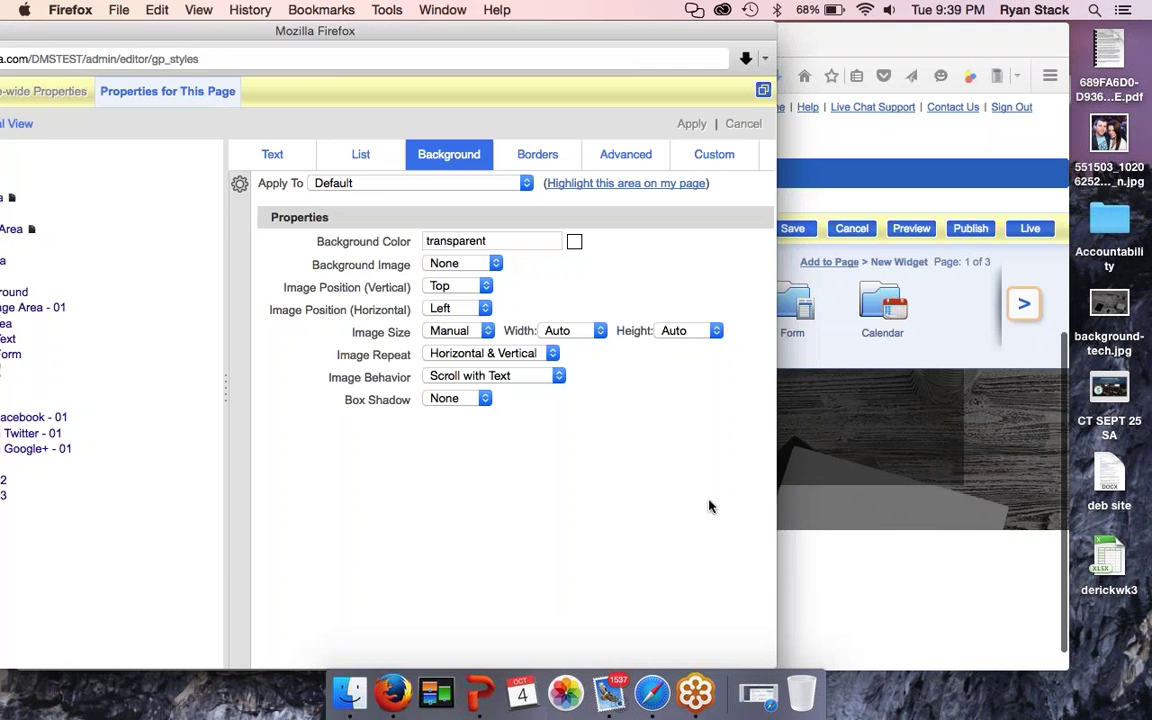
Step: Give the new page area a light grey E6E6E6 background and a height of 200 px, and apply the properties
click(861, 540)
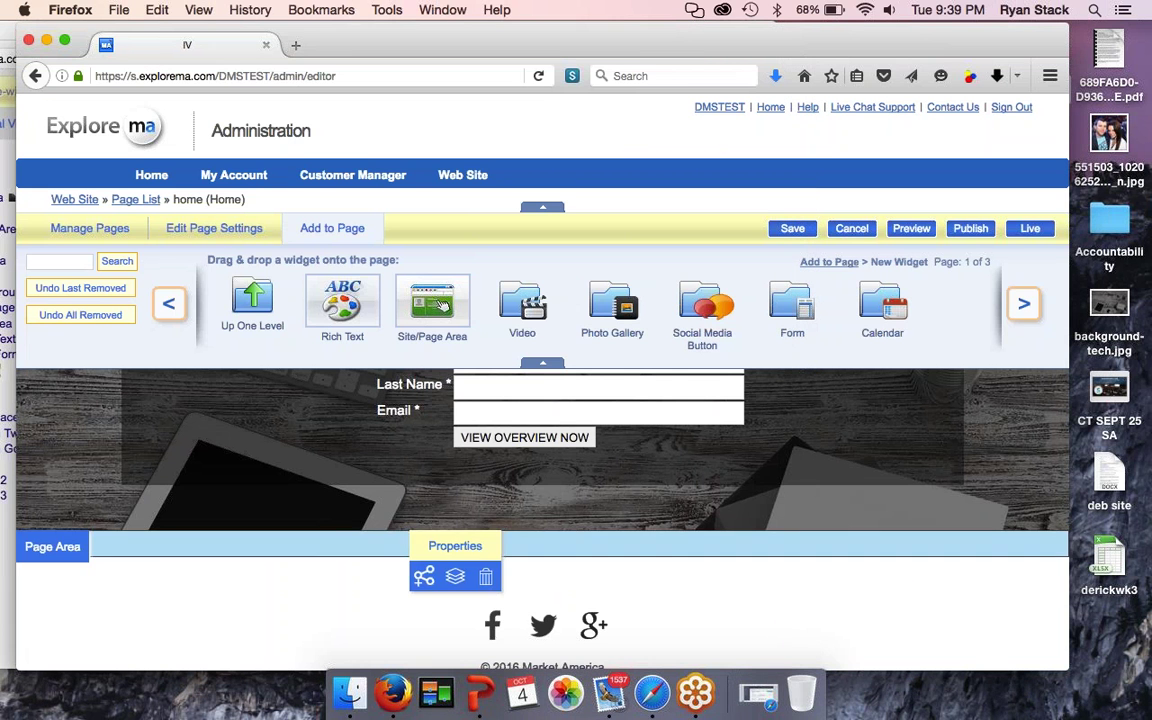
click(419, 568)
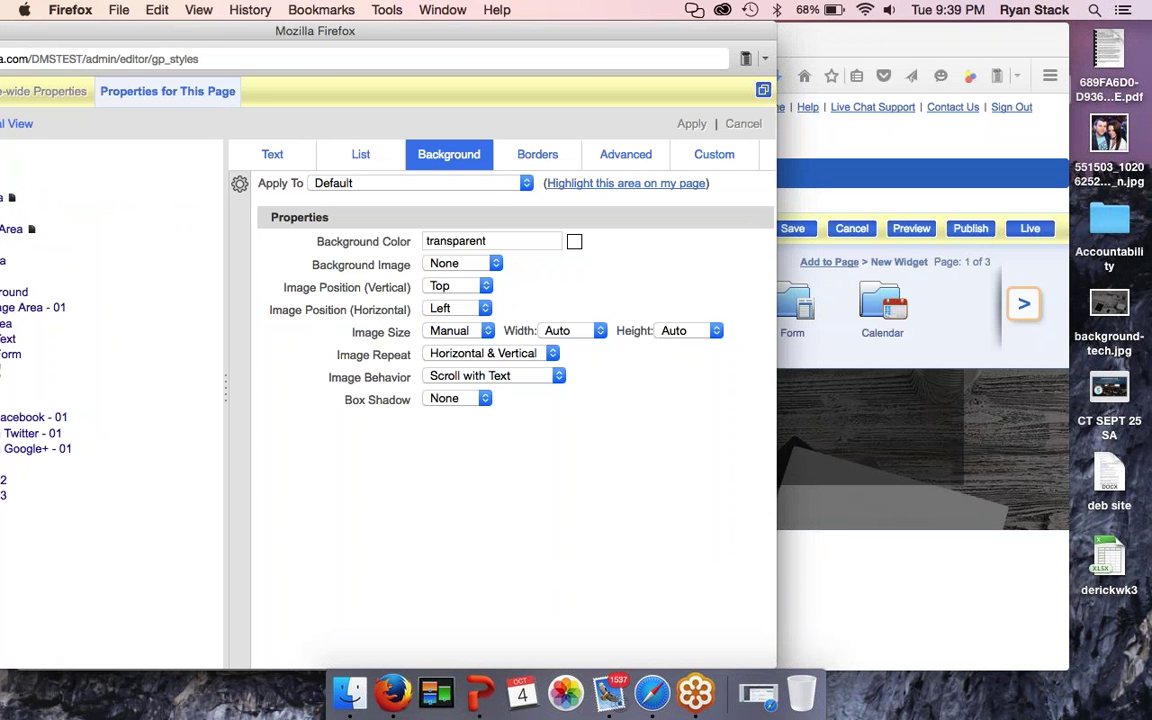
click(574, 241)
drag(450, 275, 380, 265)
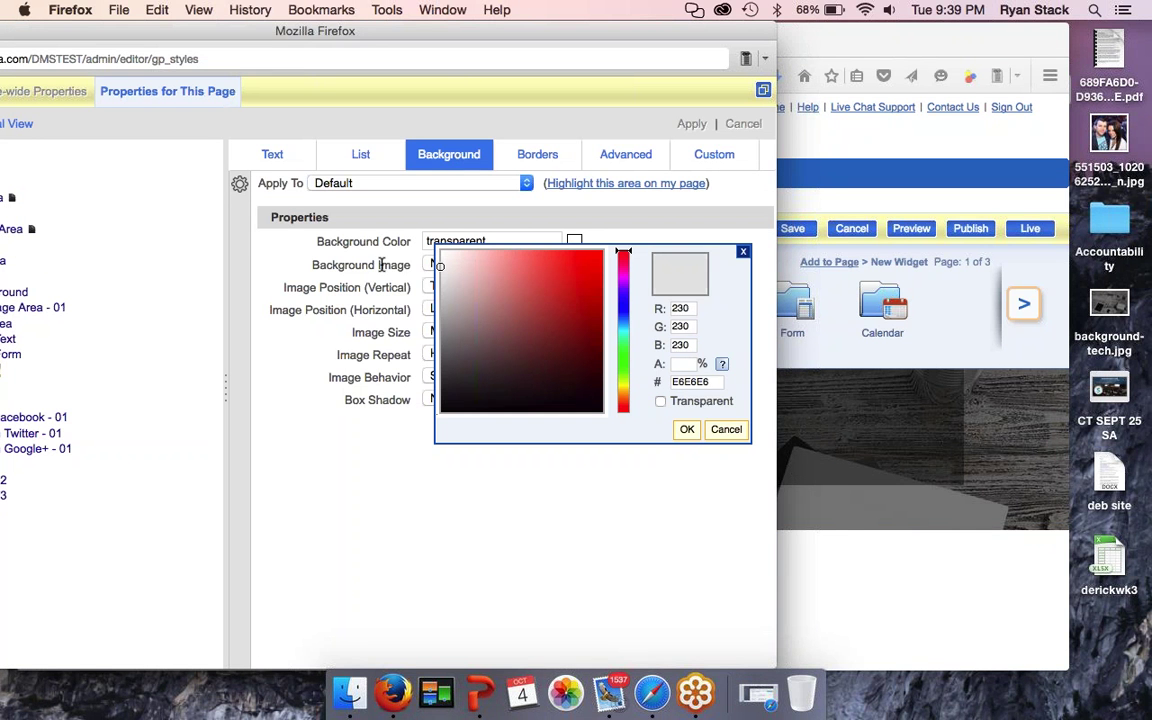
click(380, 265)
click(625, 154)
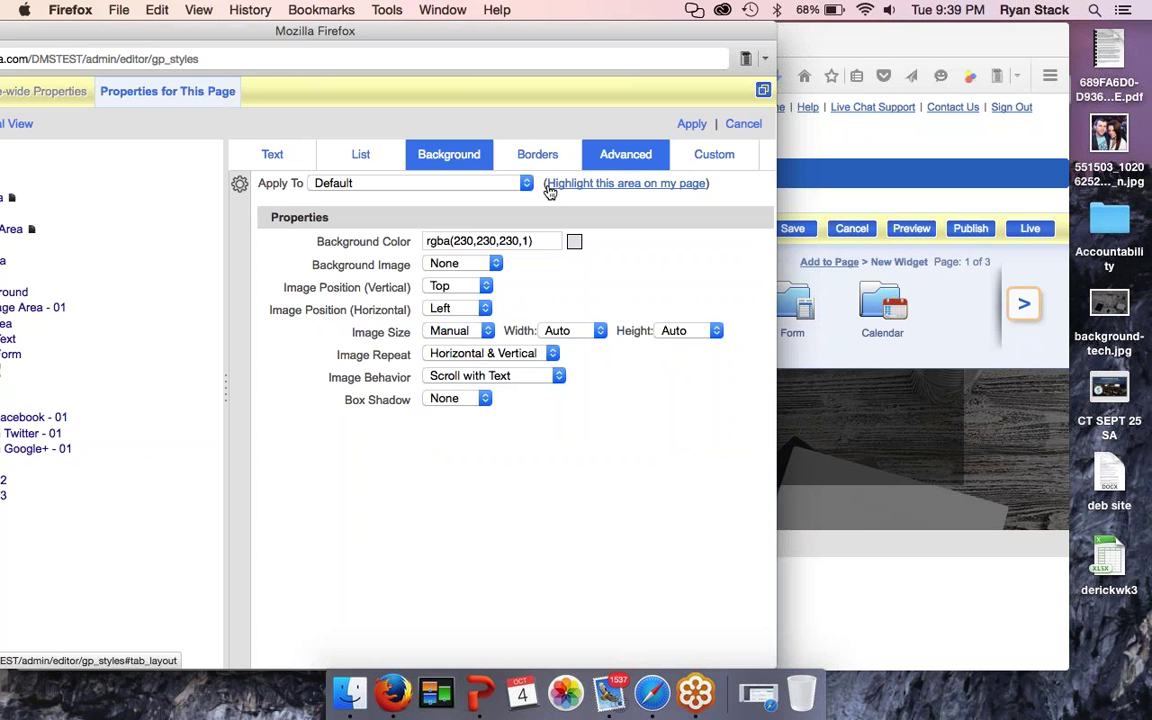
drag(368, 286, 231, 281)
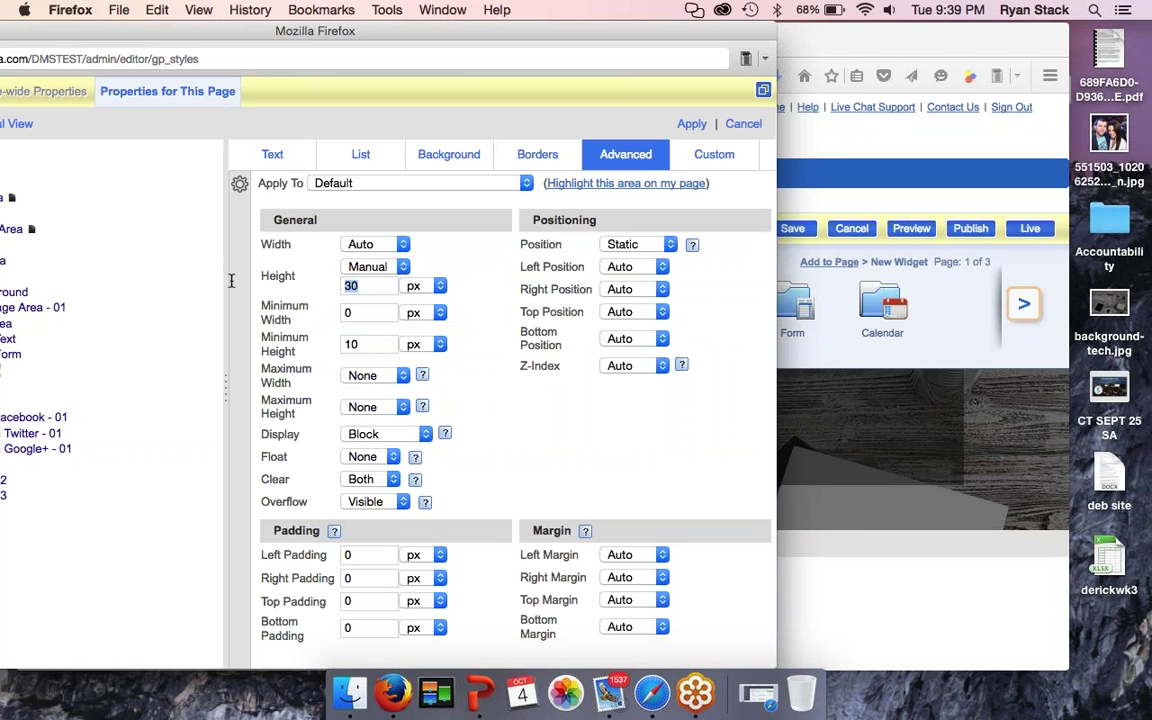
text(200)
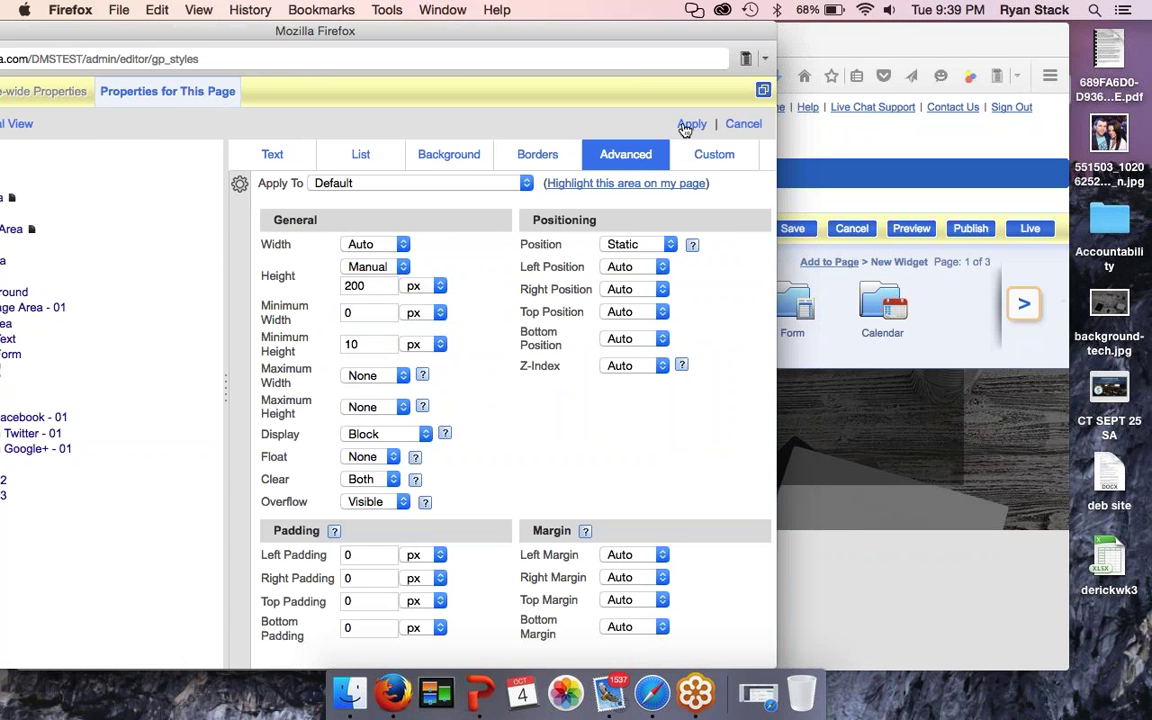
click(690, 124)
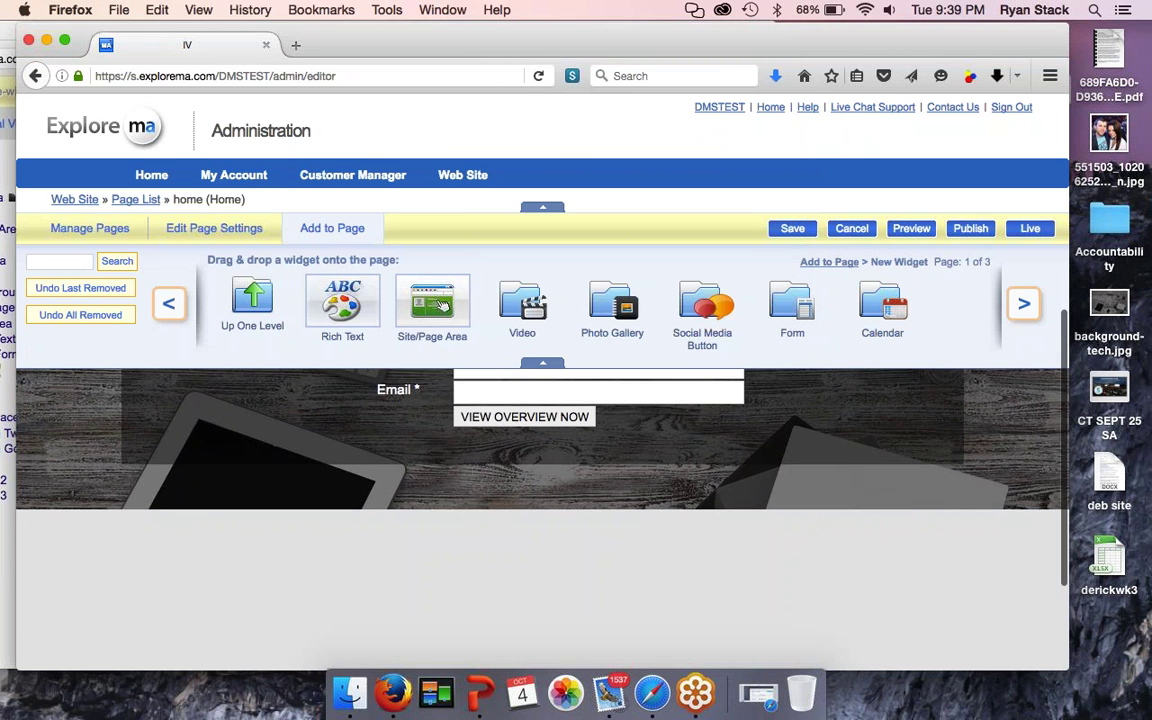
Step: Remove the grey page area below the form section from the page
scroll(540, 520, up, 4)
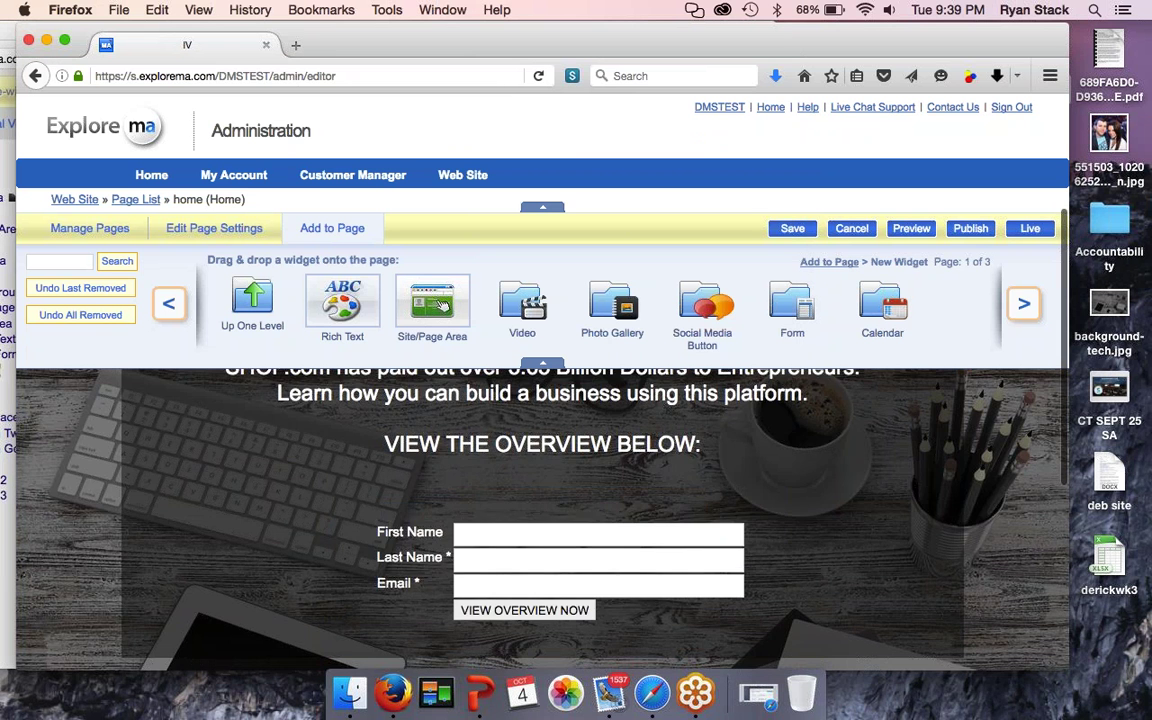
scroll(540, 500, down, 5)
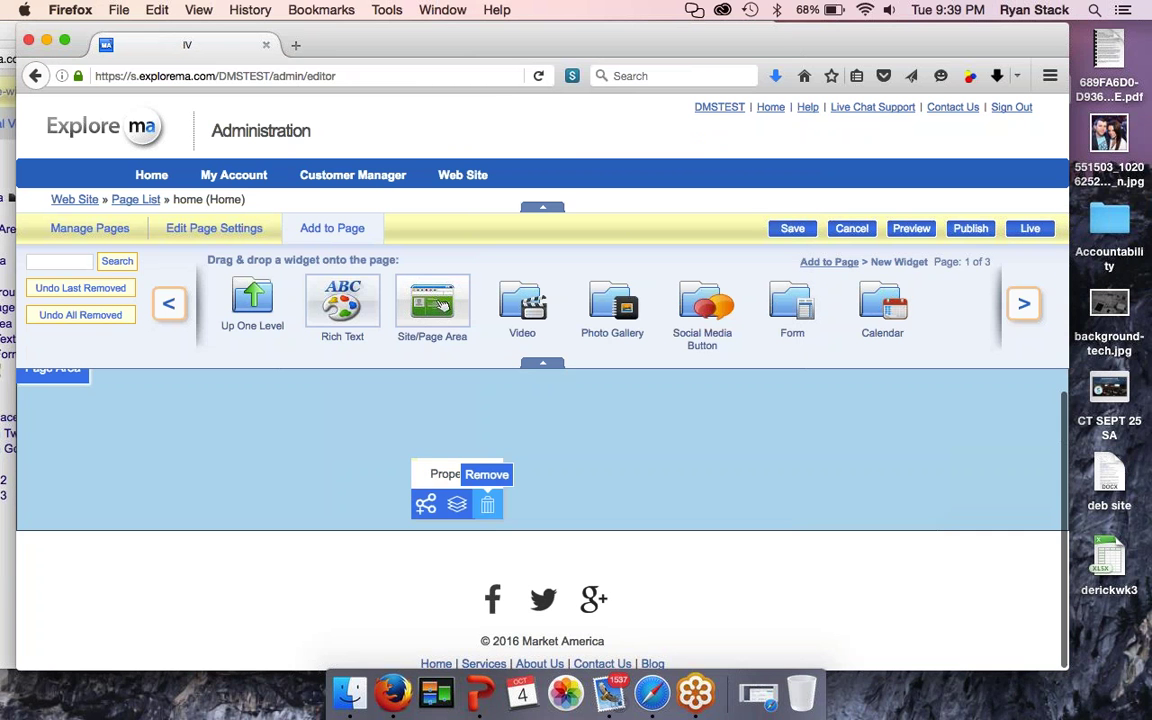
click(490, 506)
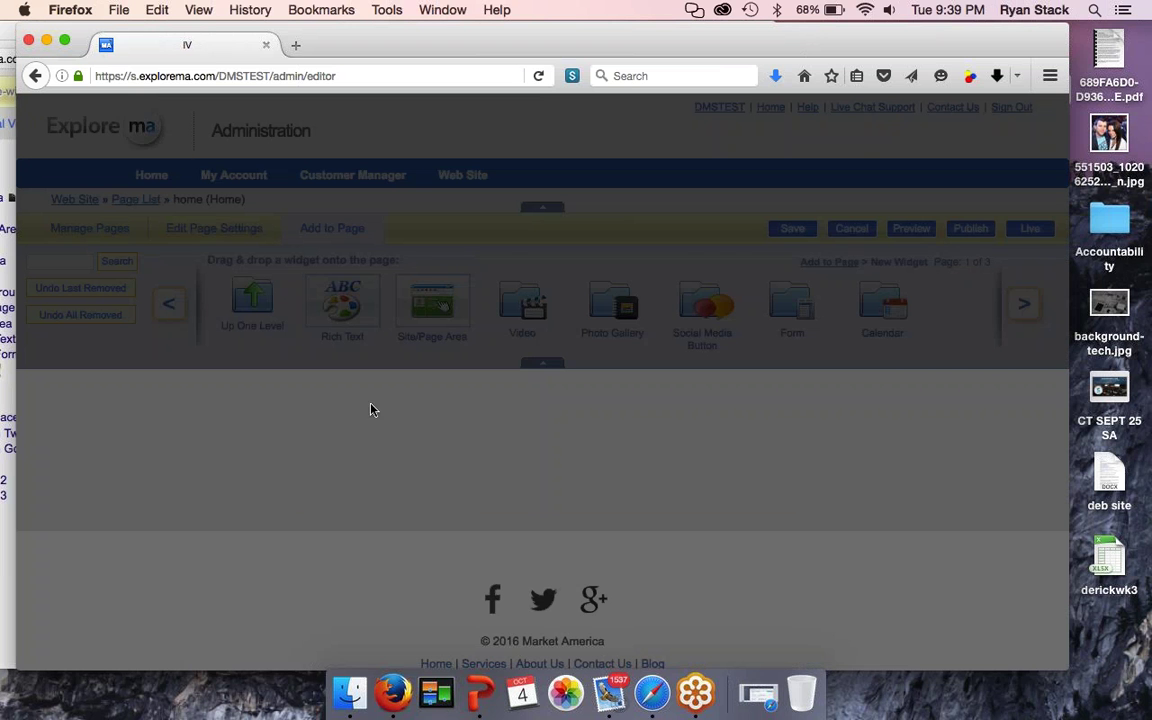
click(370, 468)
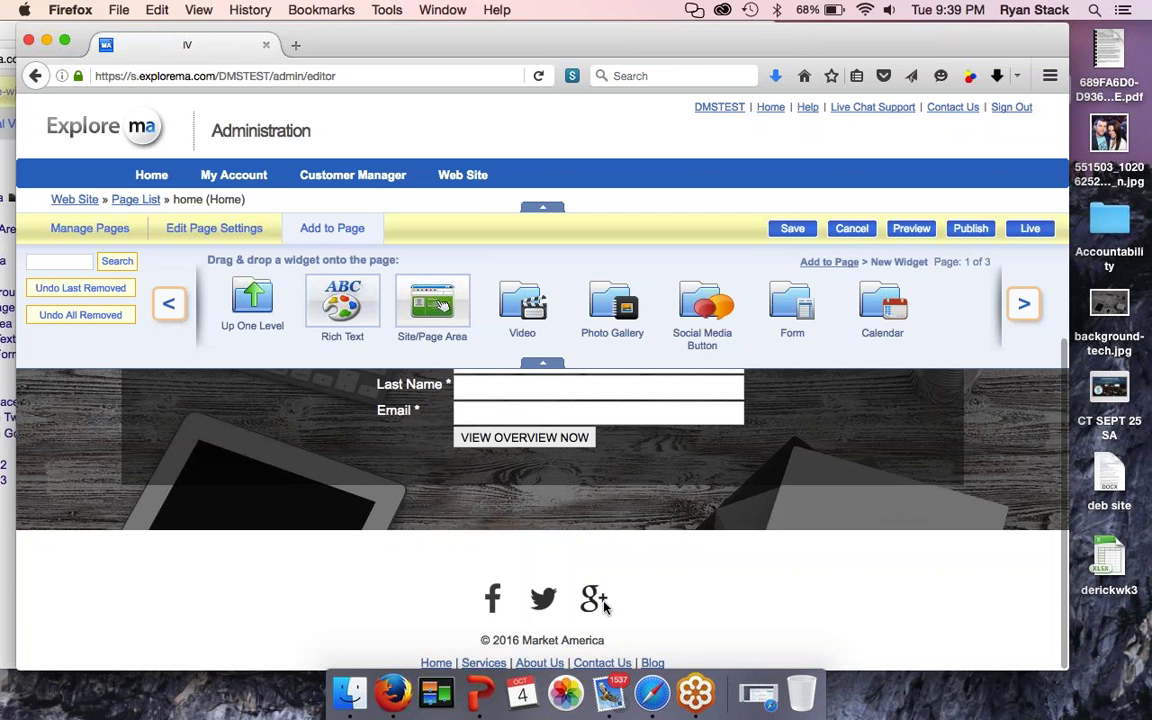
Step: Remove the copyright text and the navigation links row from the site footer
click(572, 612)
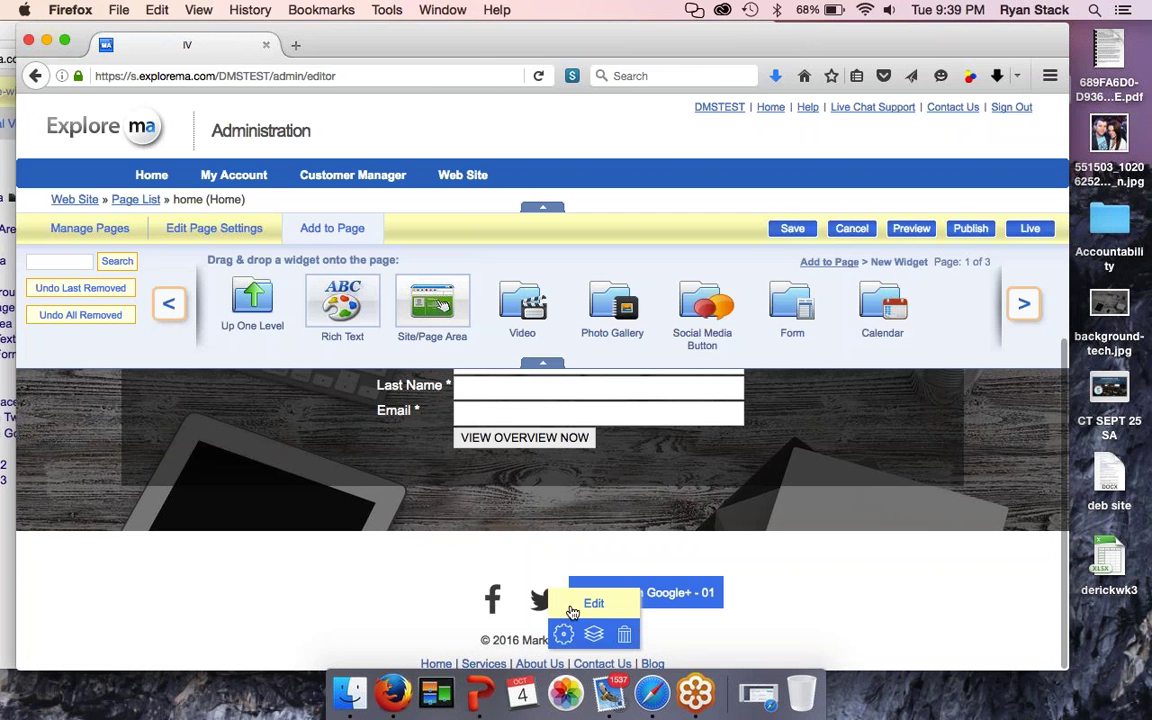
click(508, 653)
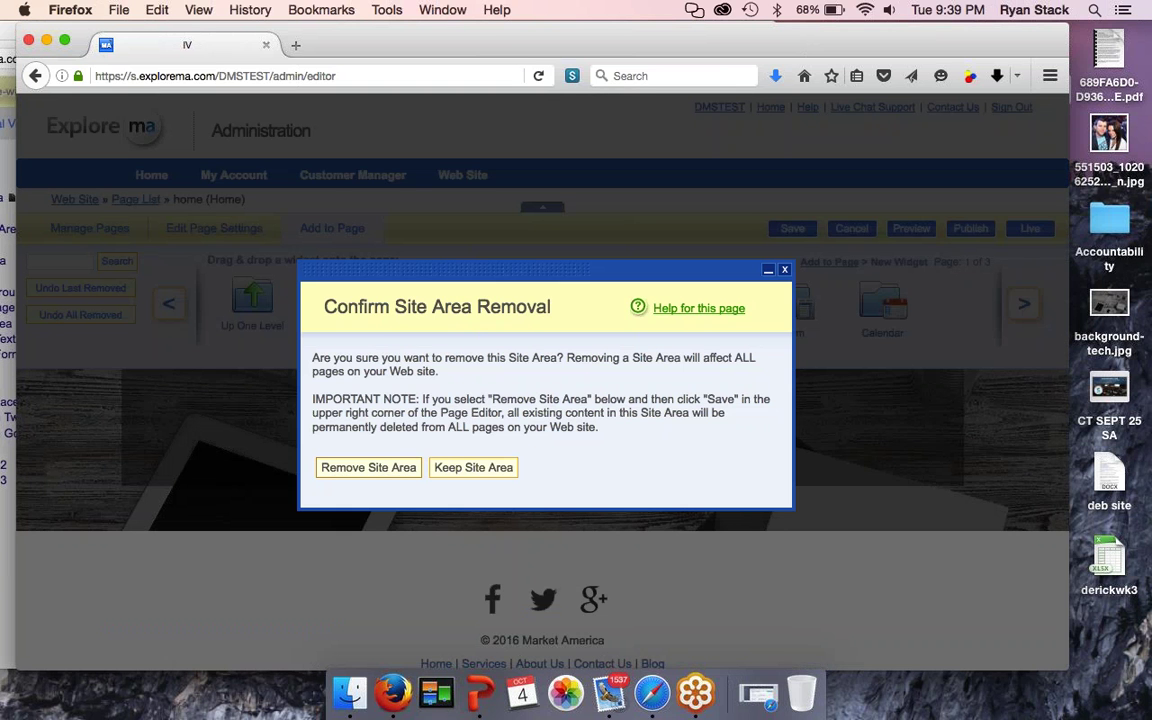
click(368, 467)
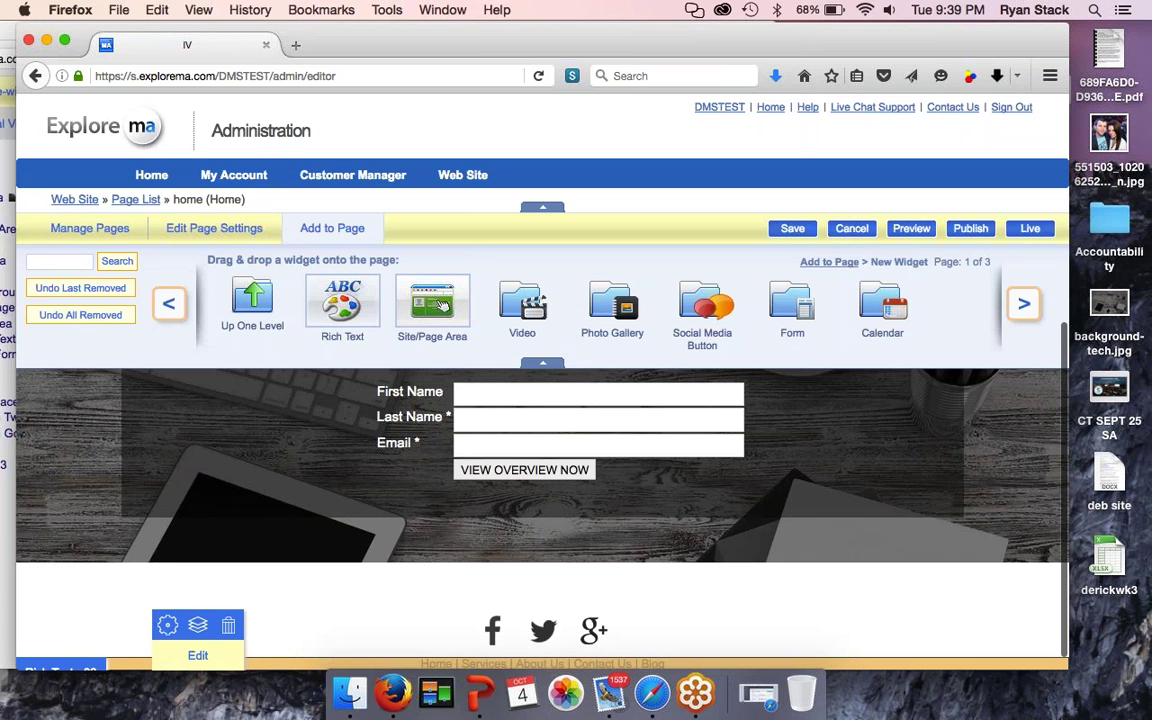
click(228, 625)
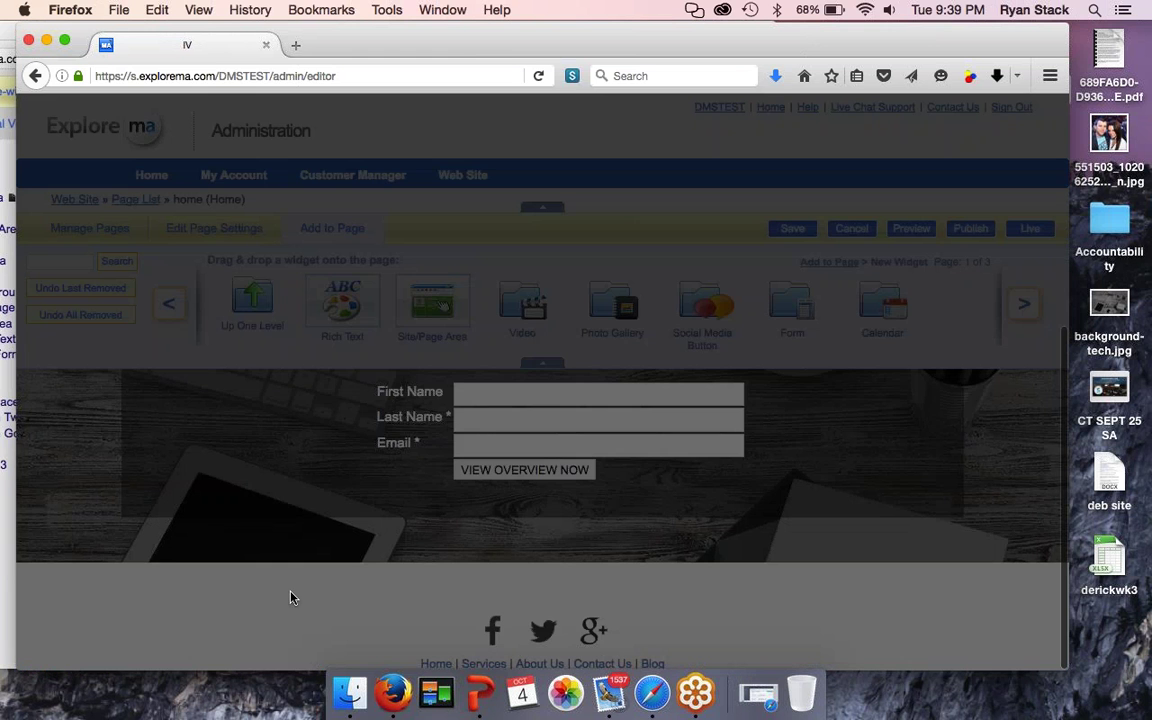
click(370, 470)
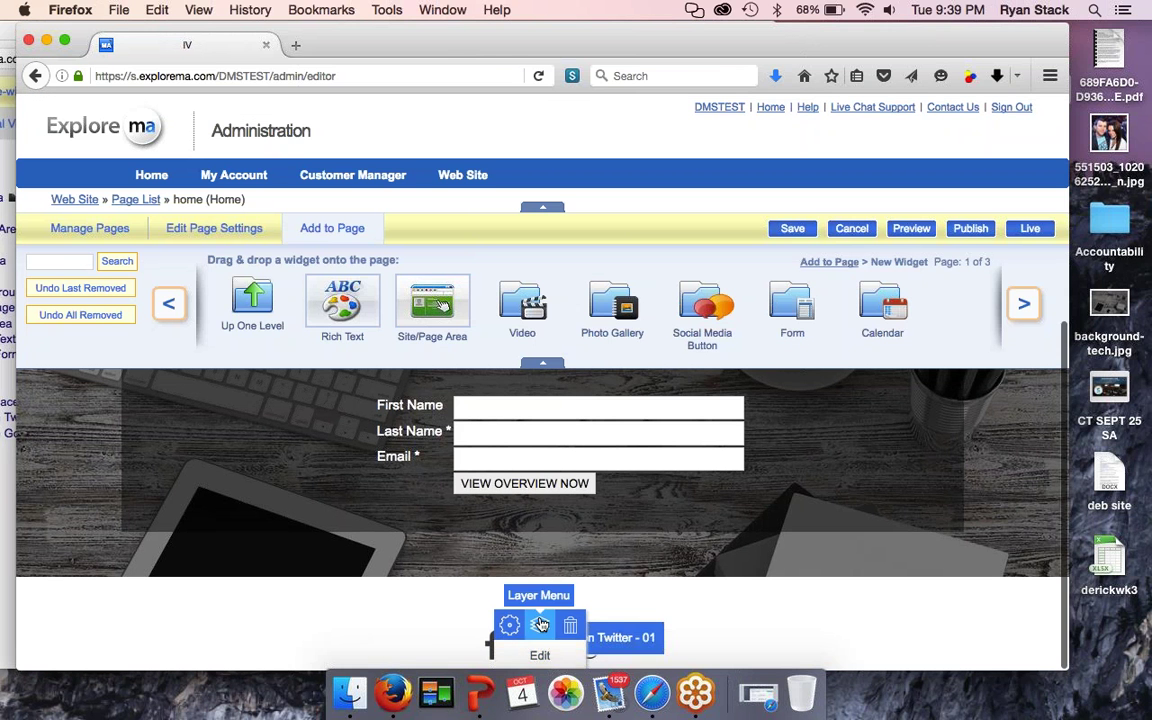
Step: Hide the main navigation menu by setting the Menu Background's display to None, and apply the properties
click(540, 625)
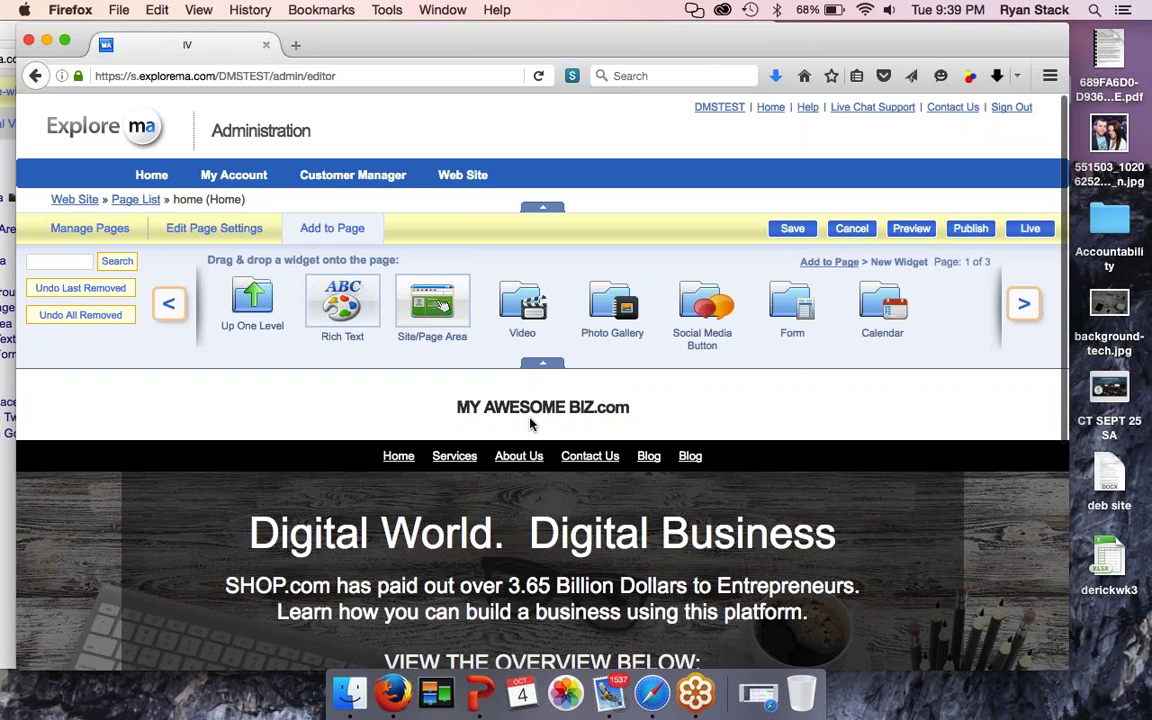
click(424, 487)
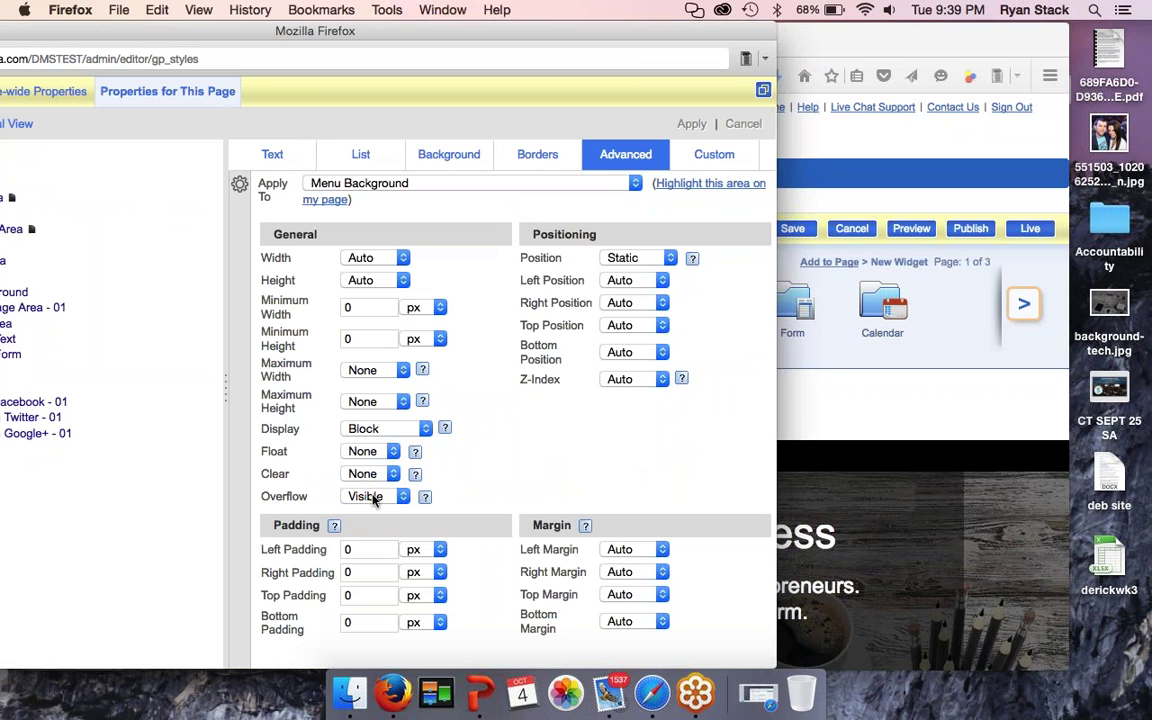
click(362, 428)
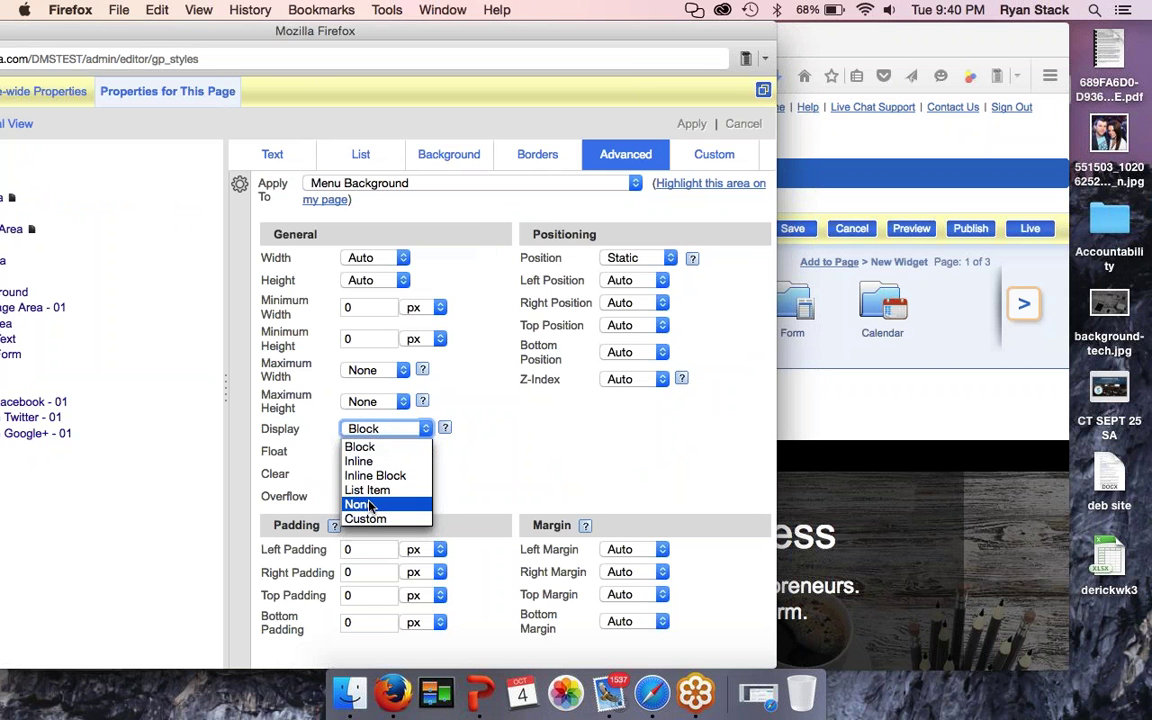
click(368, 506)
drag(348, 37, 511, 35)
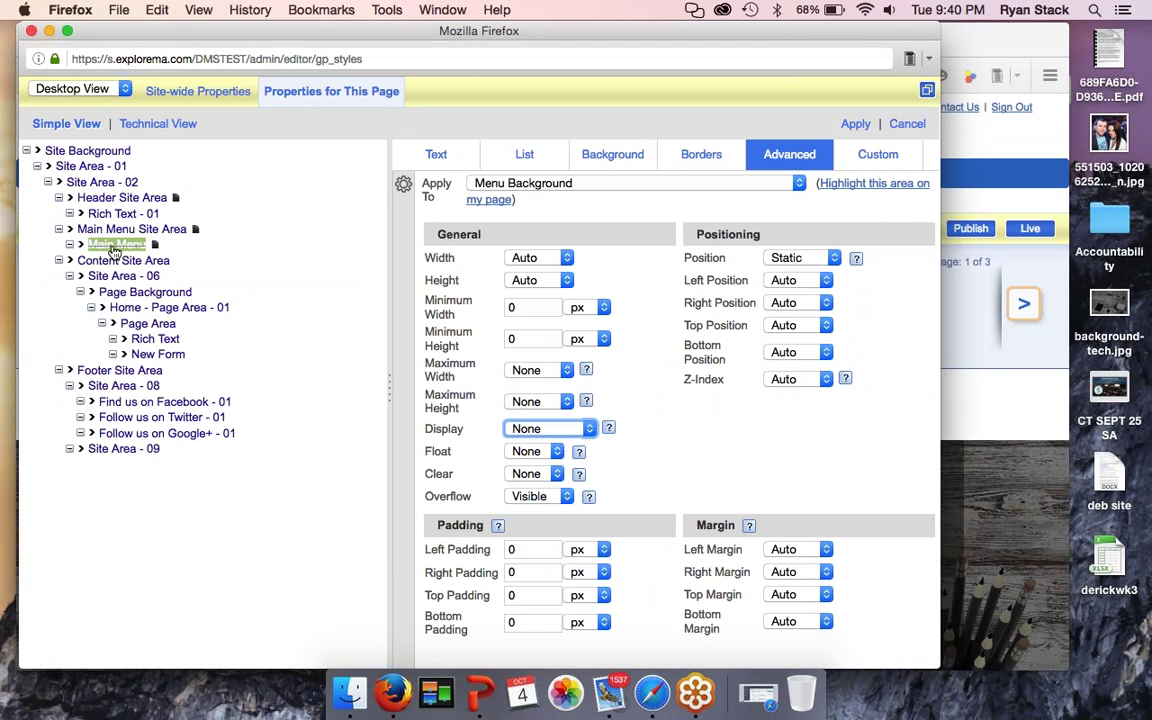
click(854, 125)
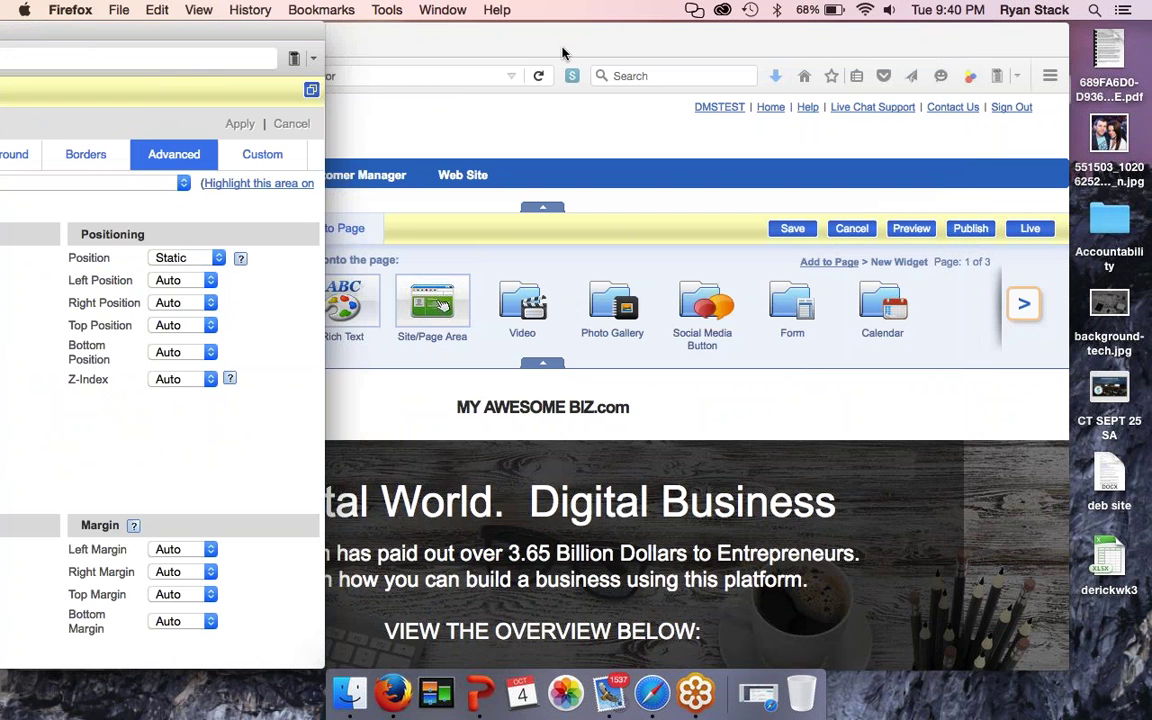
drag(565, 48, 413, 23)
Step: Save the modified home page, publish the website, and open the live site
click(447, 361)
scroll(205, 362, down, 2)
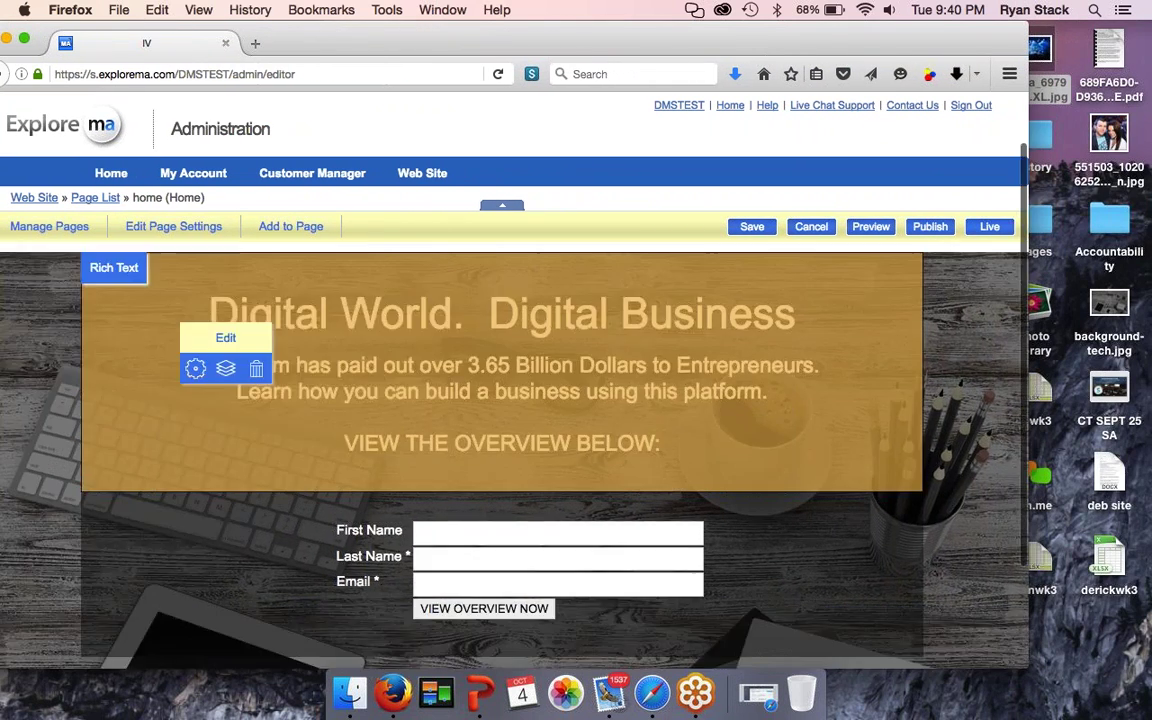
scroll(205, 362, down, 4)
scroll(205, 362, up, 6)
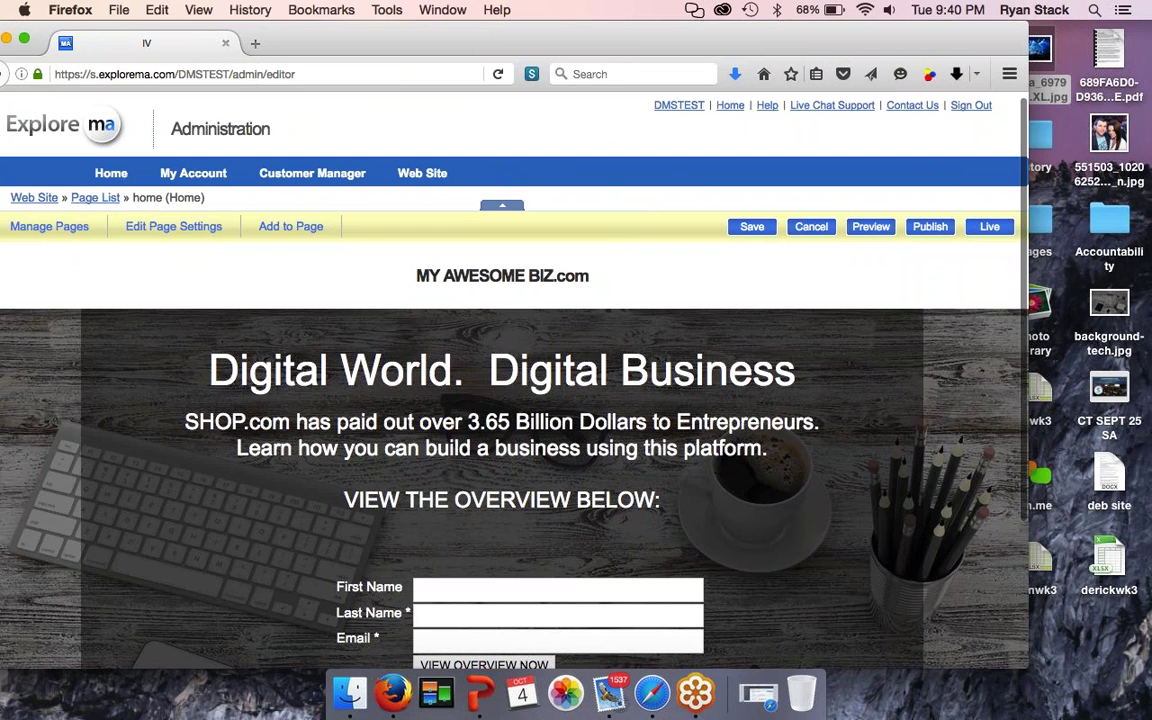
scroll(514, 456, down, 6)
scroll(514, 456, up, 6)
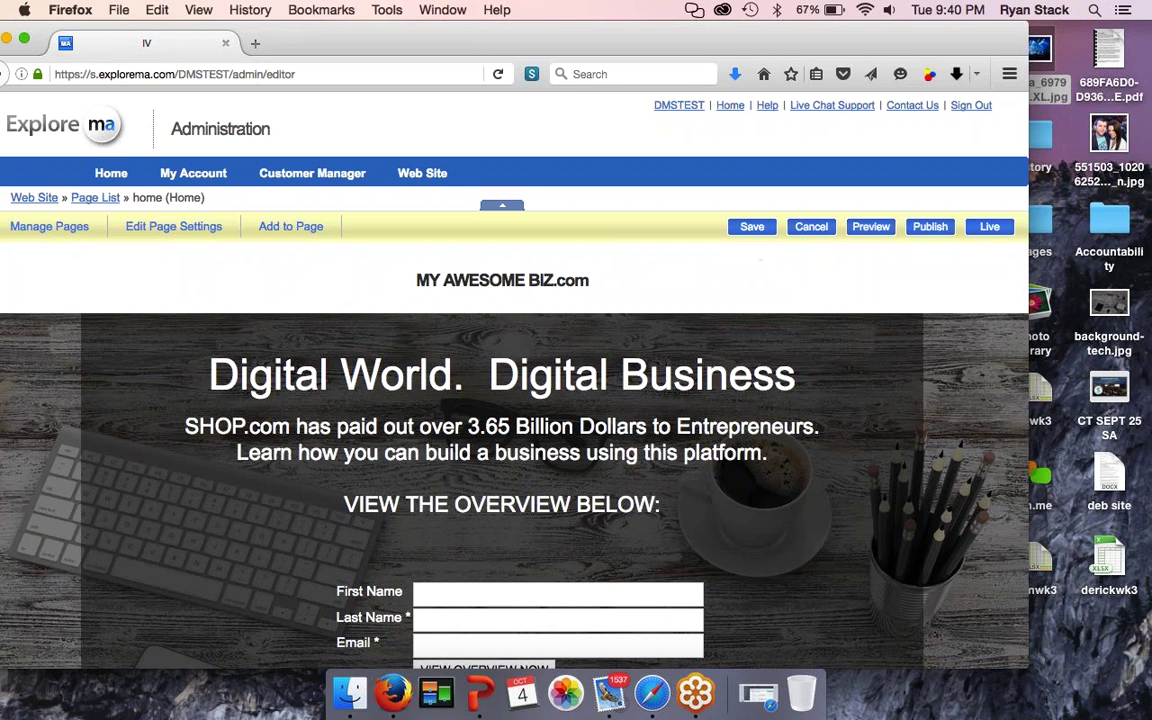
click(931, 227)
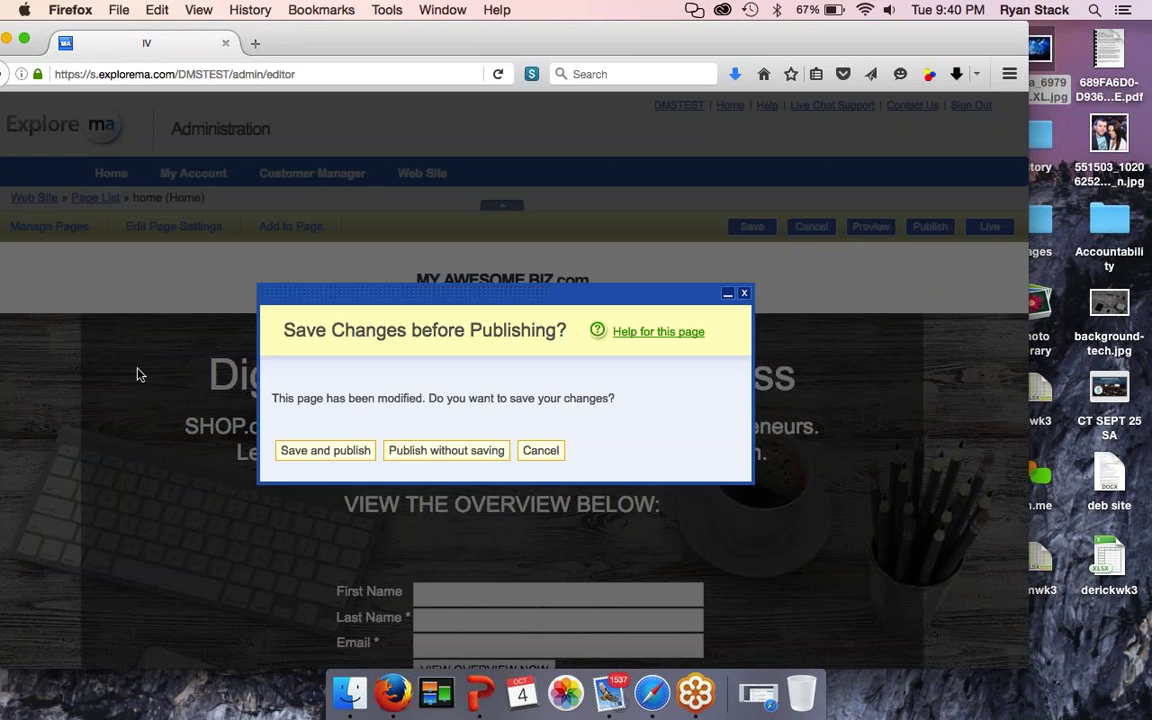
click(343, 451)
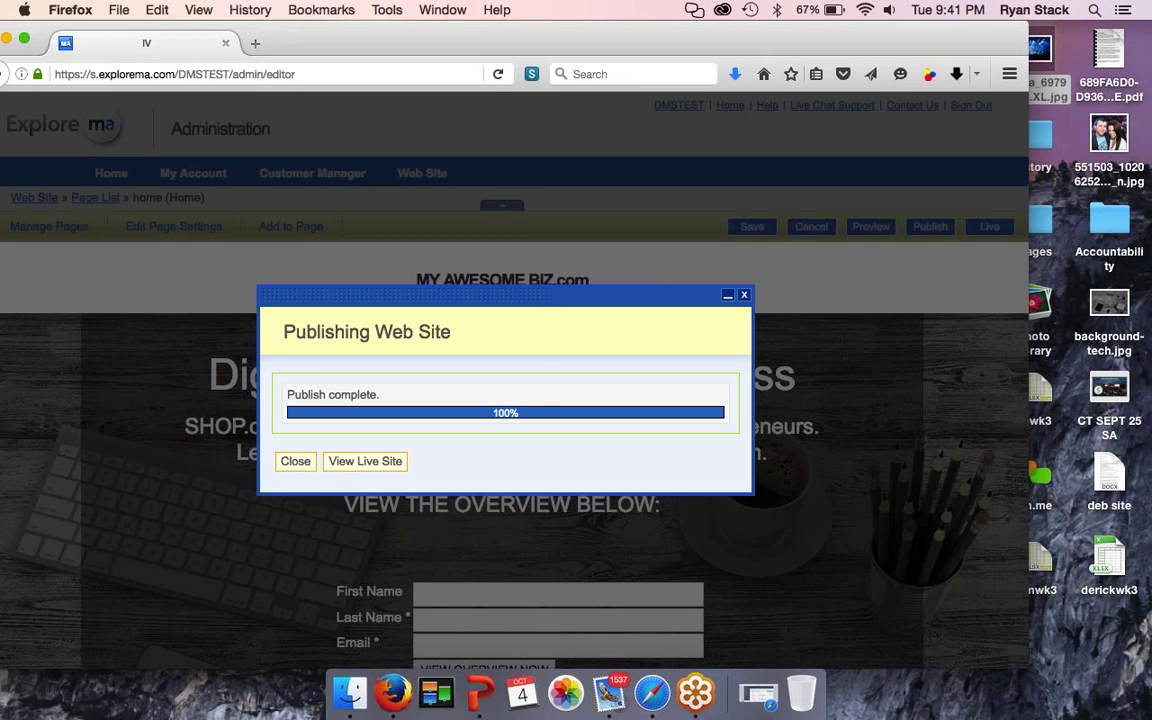
click(362, 463)
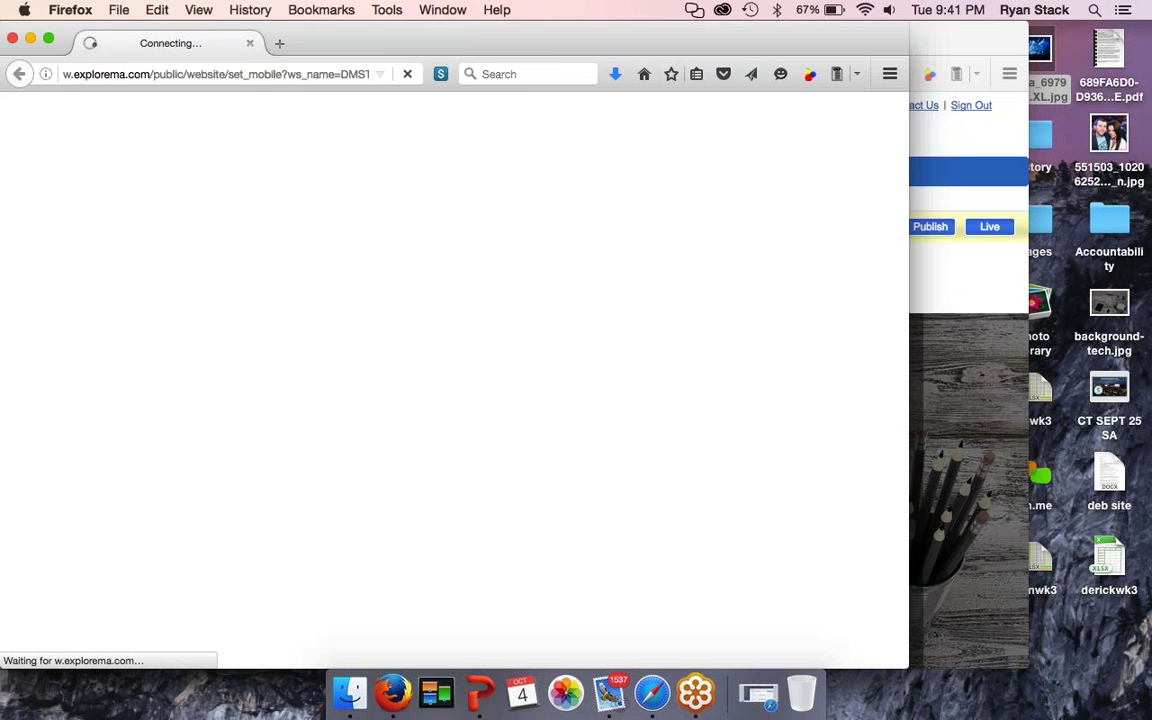
drag(394, 44, 465, 44)
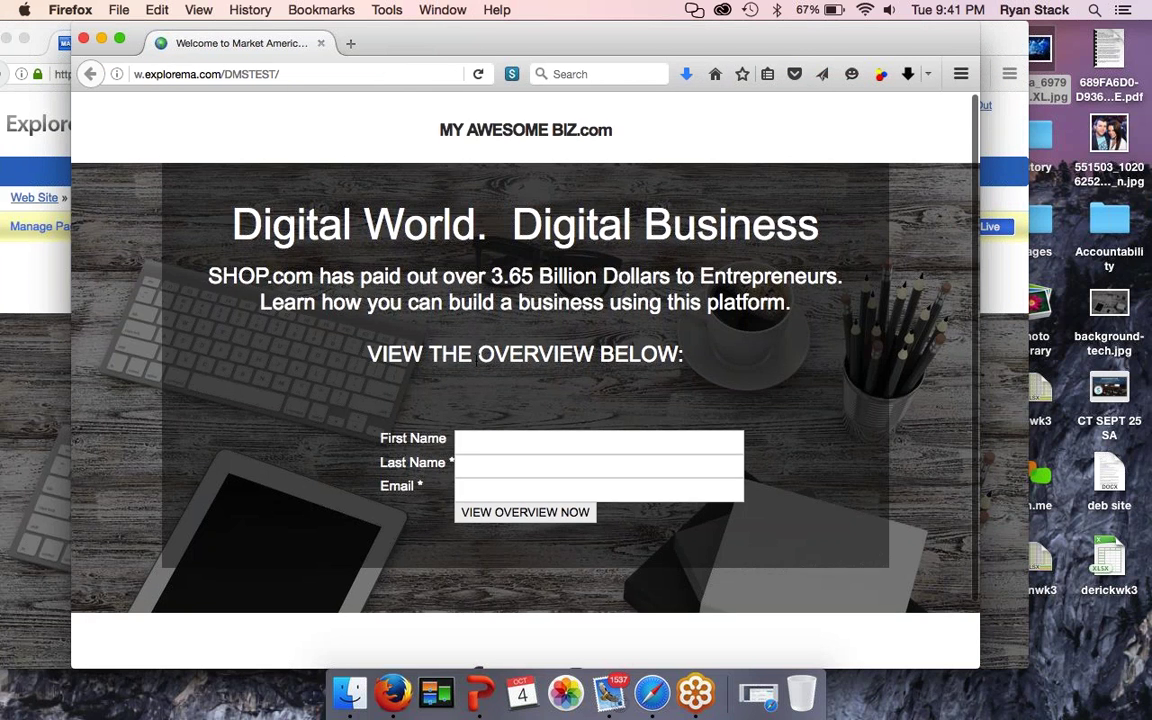
Step: Fill in the live page's form with "test" as first and last name and a test e-mail address
scroll(476, 362, down, 2)
scroll(476, 362, up, 2)
scroll(476, 362, down, 2)
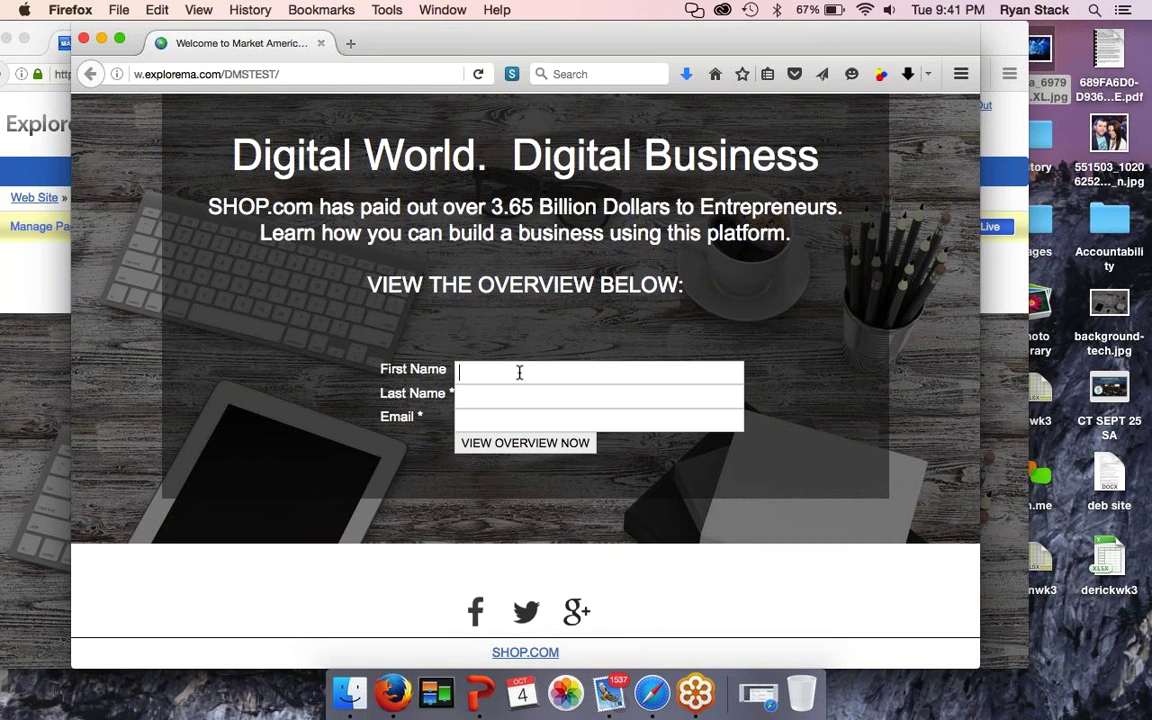
text(teste)
key(Tab)
text(test)
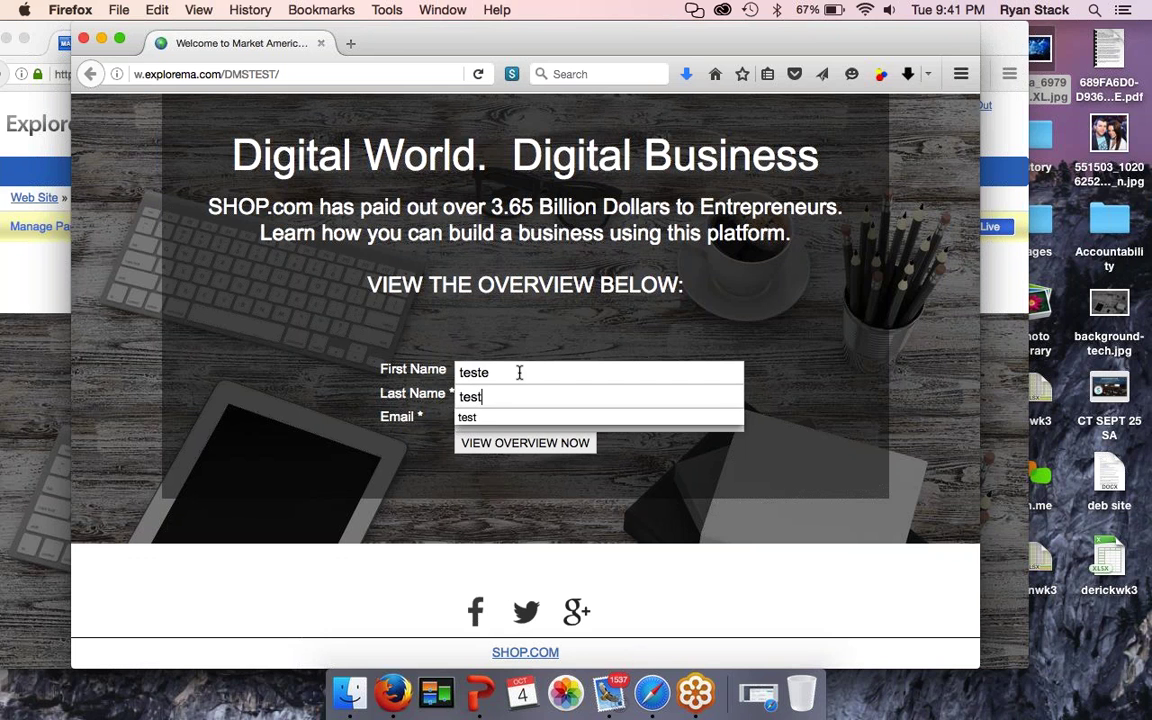
click(519, 372)
key(BackSpace)
click(497, 421)
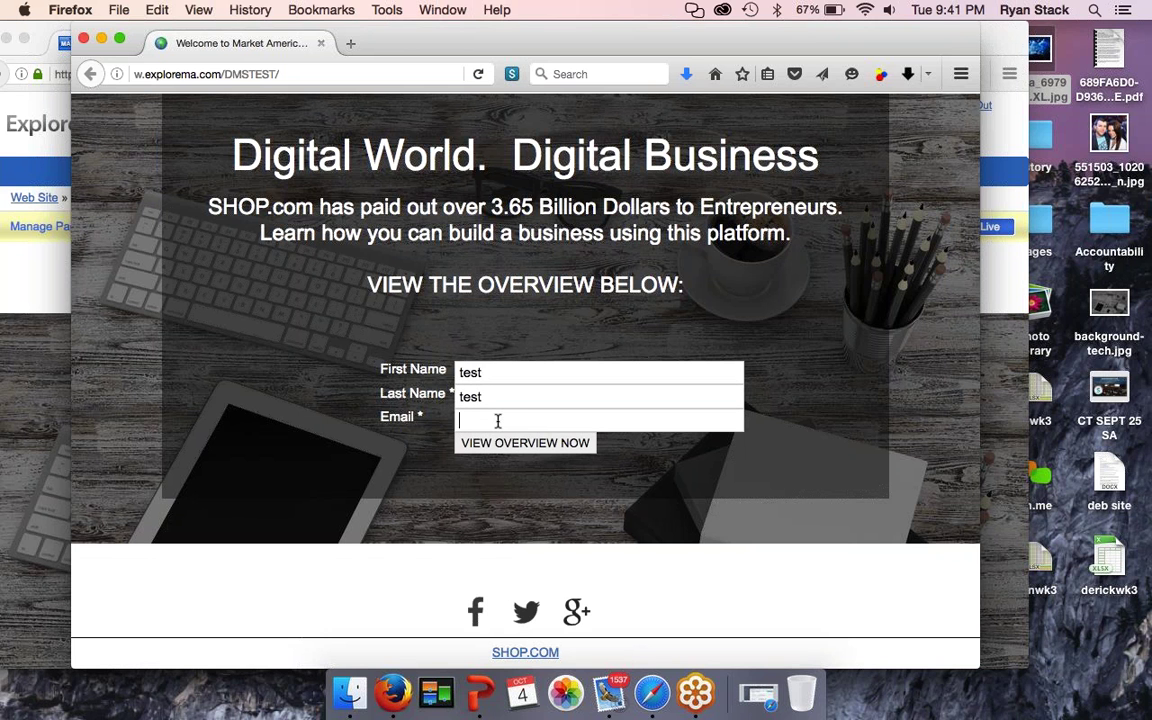
text(test@test.)
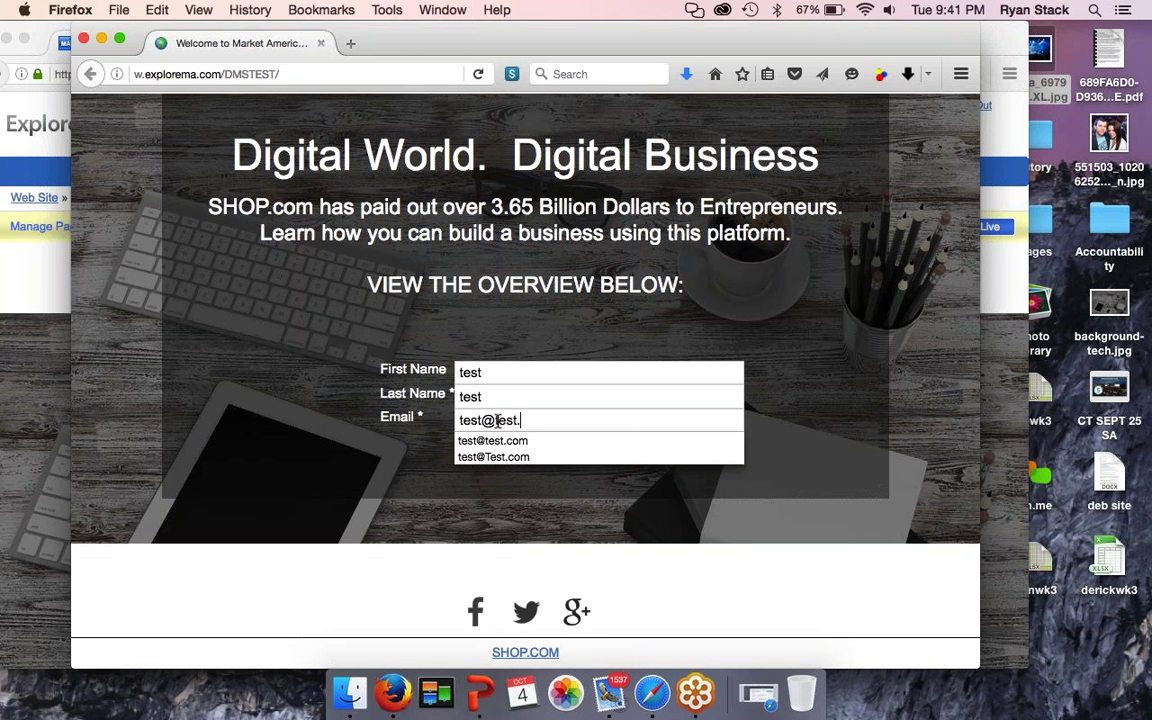
text(com)
key(Down)
key(Return)
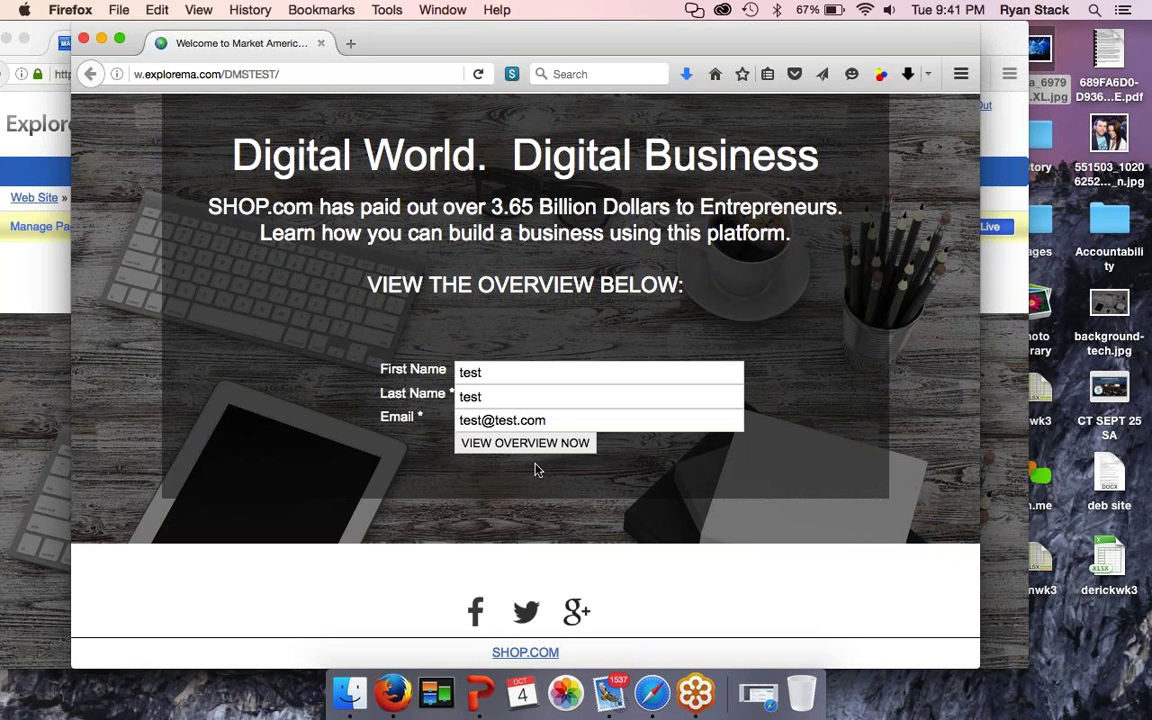
Step: Submit the form to view the overview, pause the presentation video, and return to the live home page
click(520, 450)
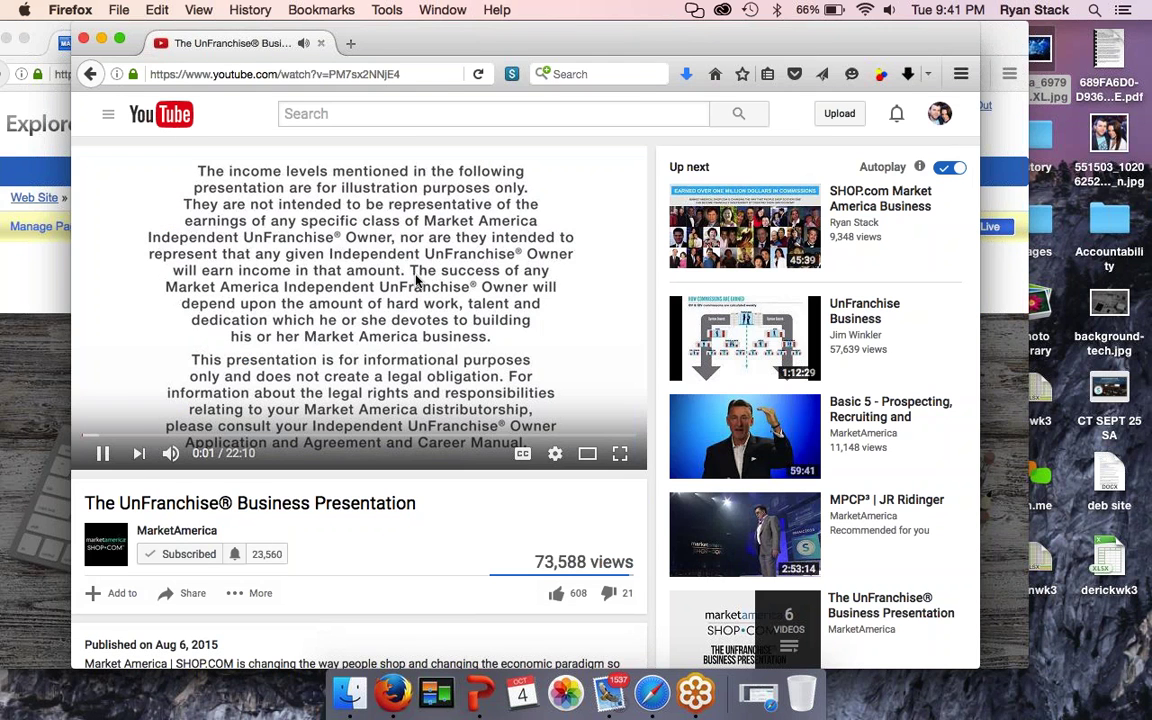
click(102, 455)
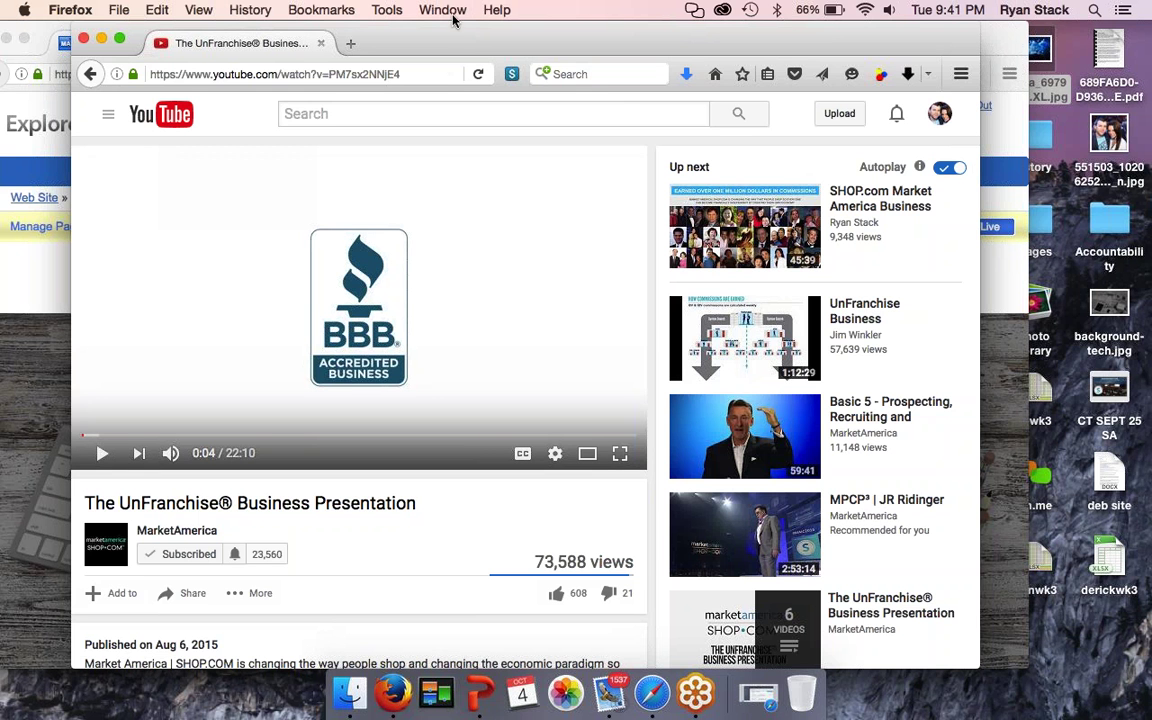
click(88, 75)
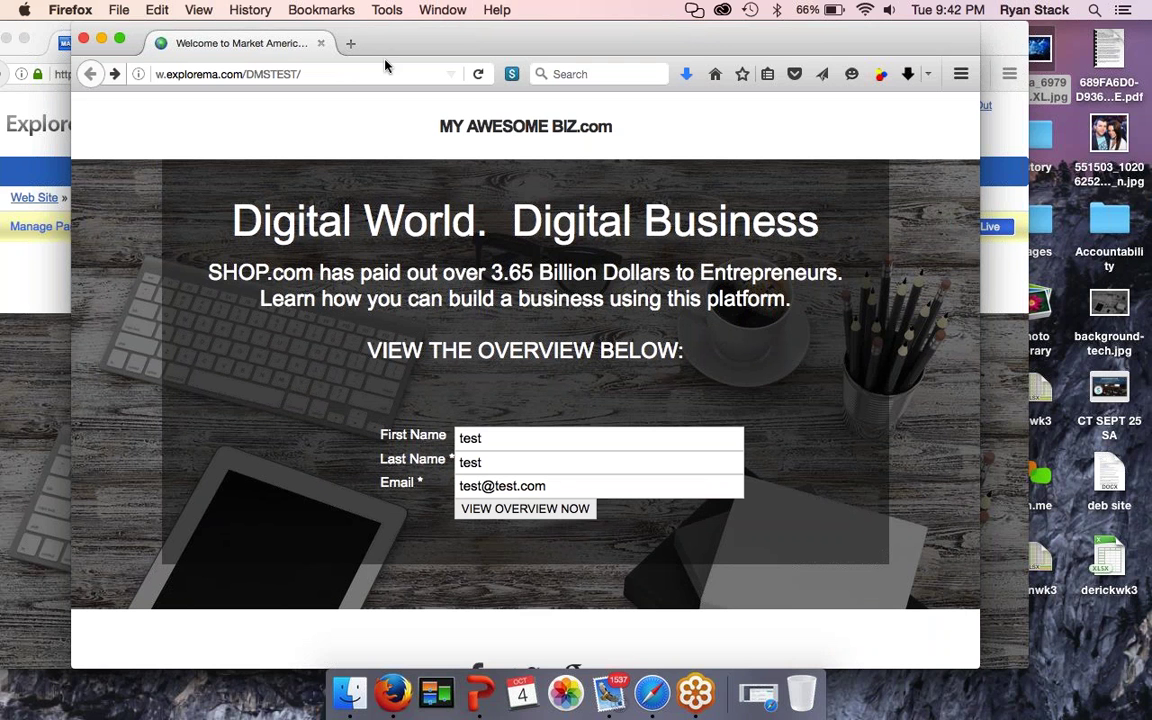
Step: Shrink and minimize the live site window, and bring the site editor window into view
drag(384, 45, 400, 10)
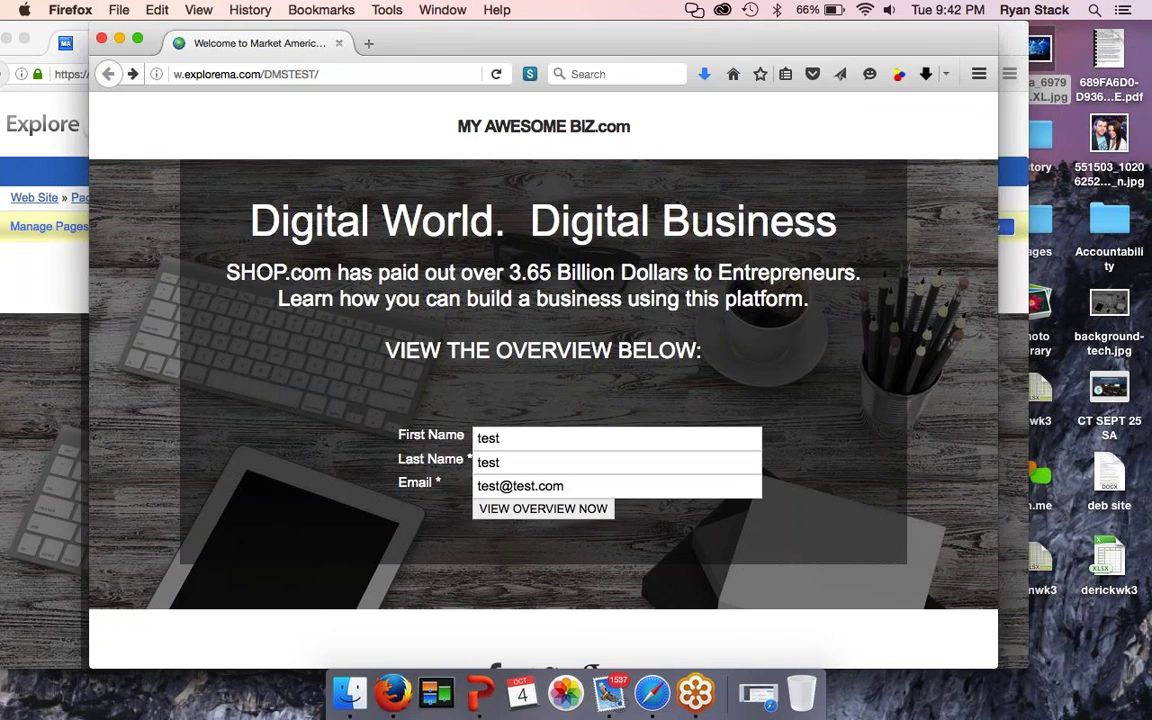
drag(89, 596, 128, 600)
drag(430, 652, 135, 525)
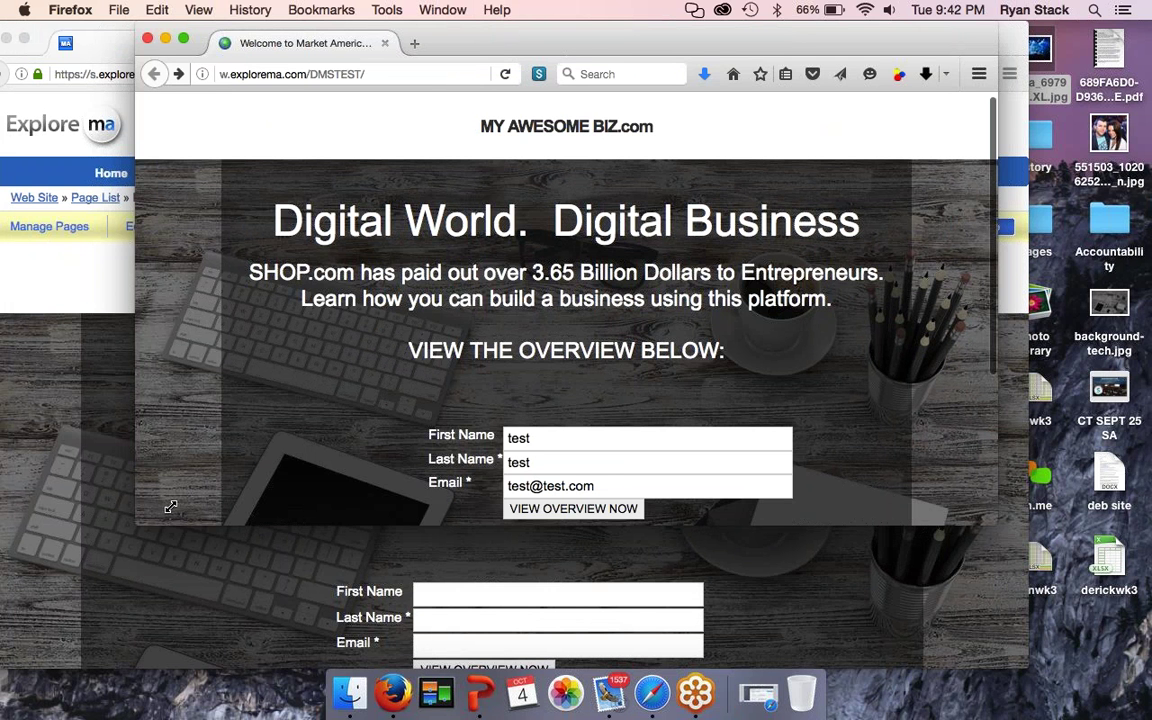
drag(135, 525, 126, 547)
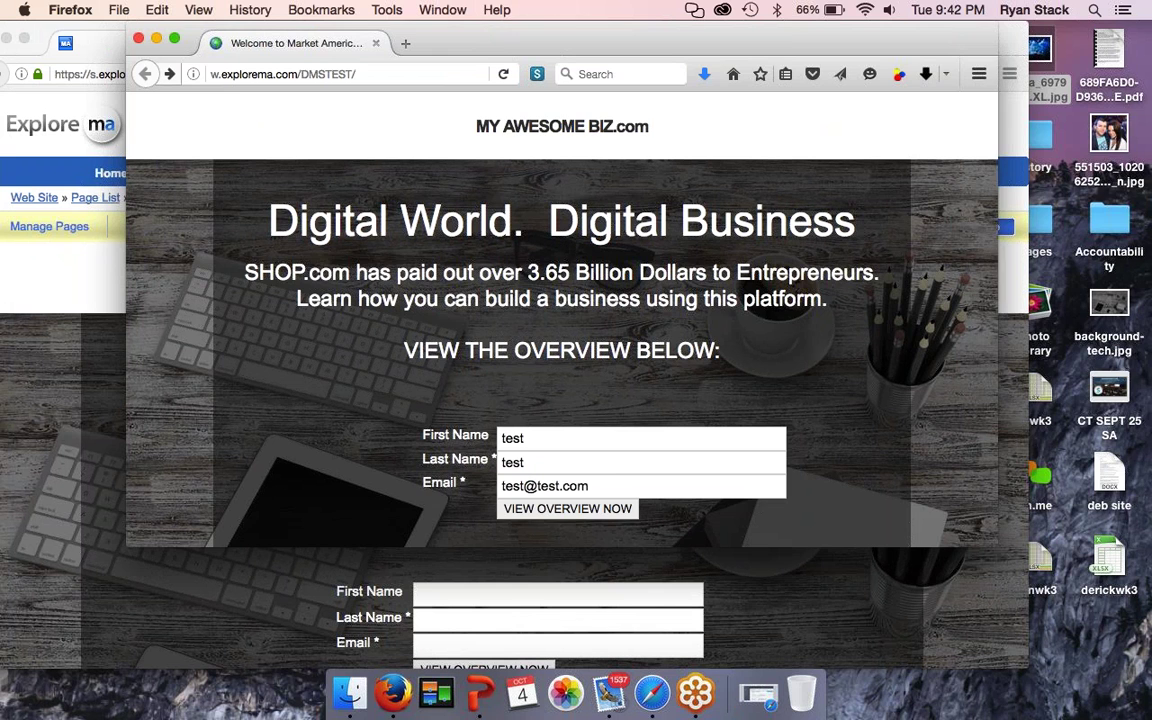
drag(432, 42, 590, 42)
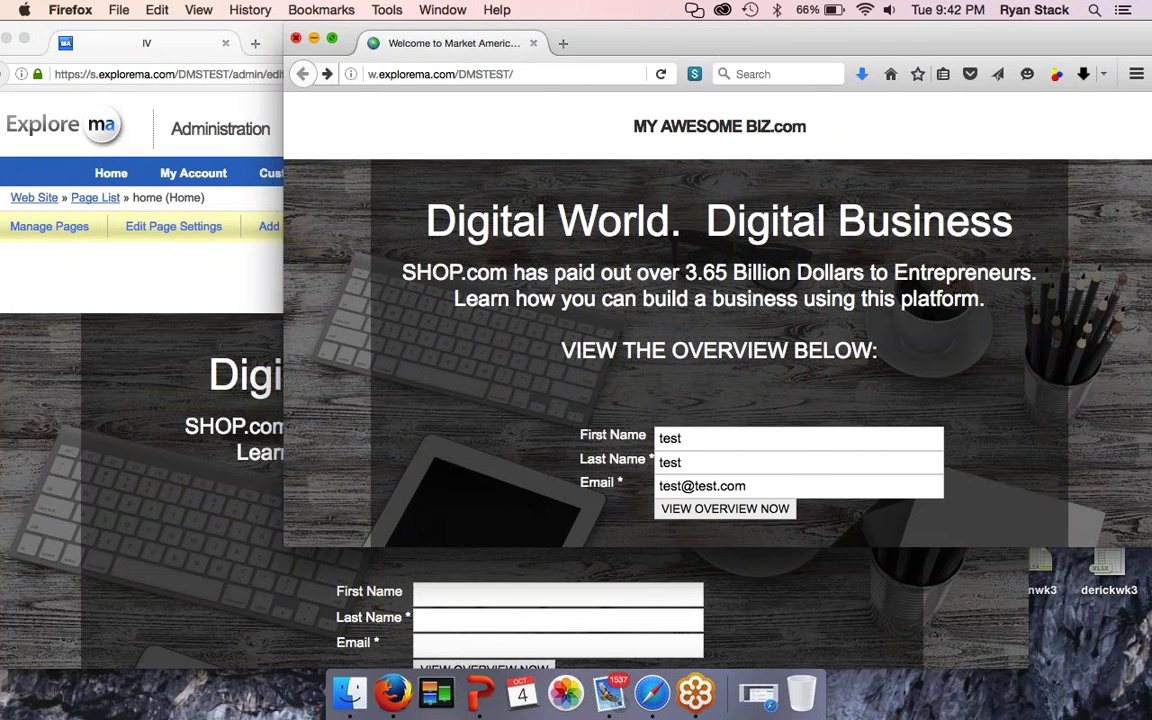
click(313, 38)
drag(373, 38, 527, 38)
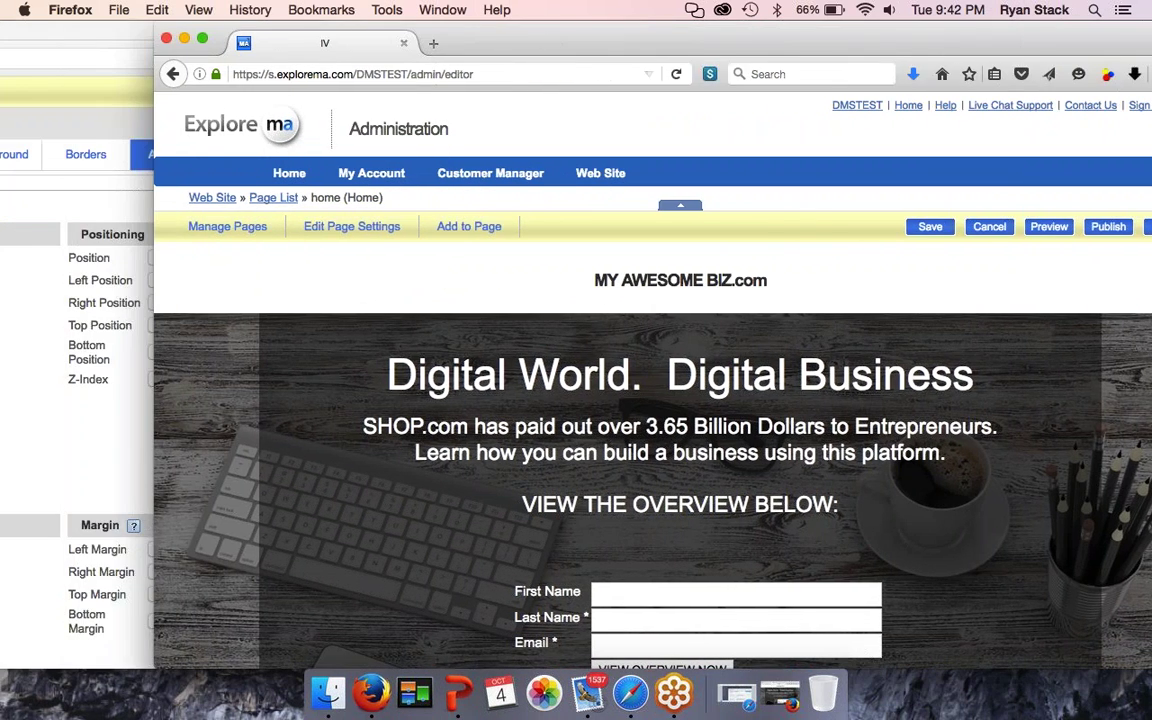
Step: Open the account's Domains & Email page to check the options for registering or using an existing domain
click(372, 174)
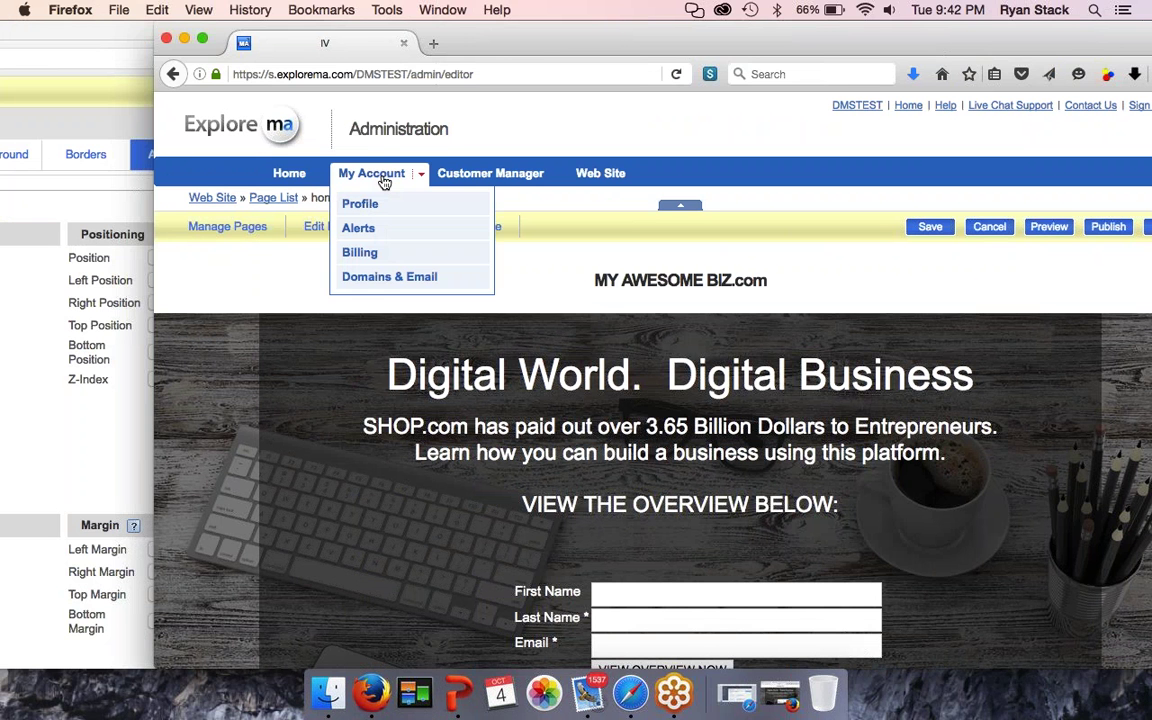
click(374, 277)
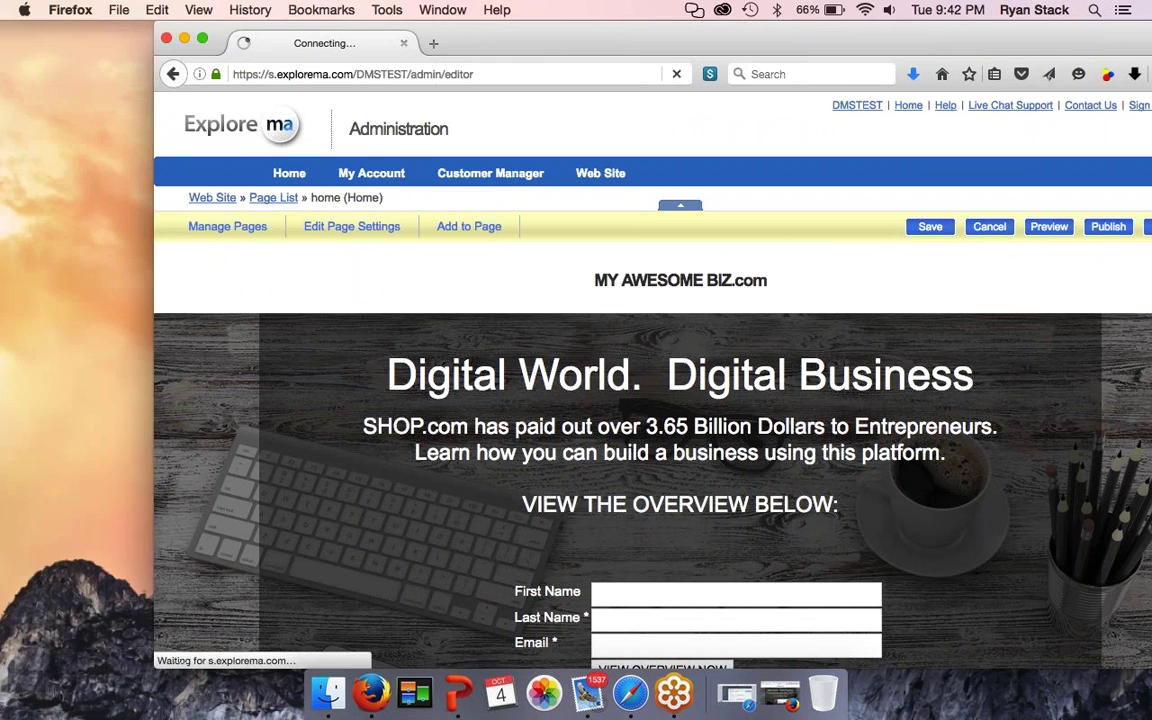
drag(586, 36, 423, 36)
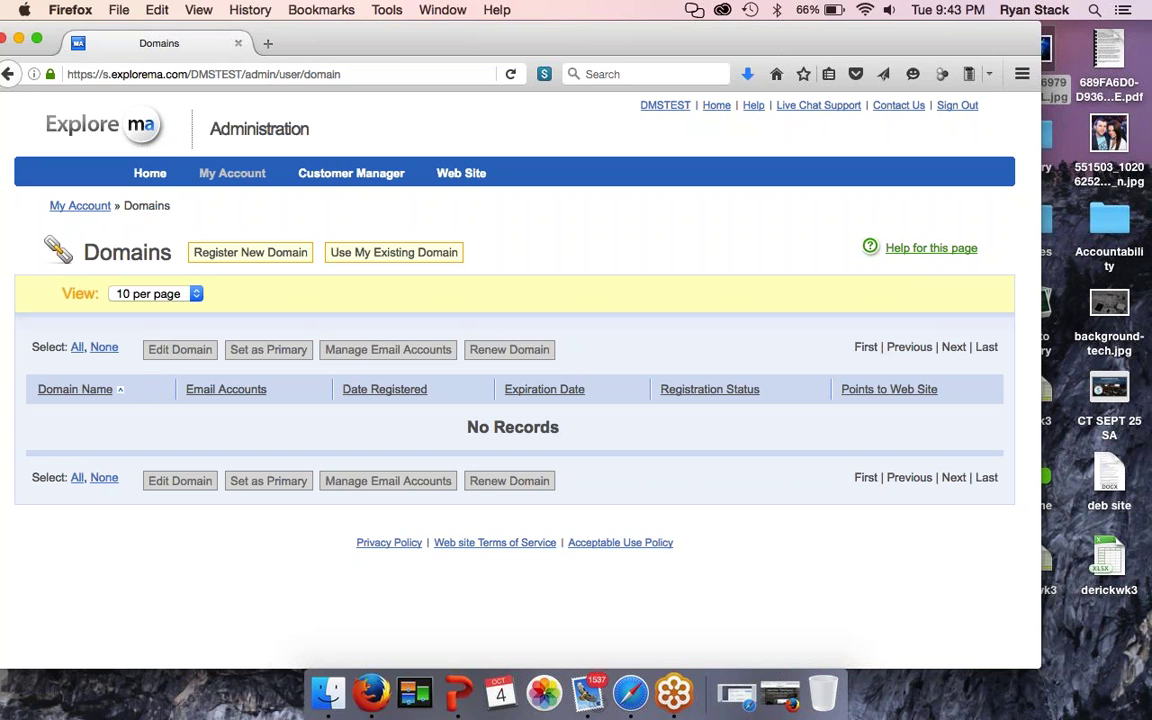
Step: View the submitted entry for New Form 1 in the customer manager's form responses, and close it
mouse_move(346, 180)
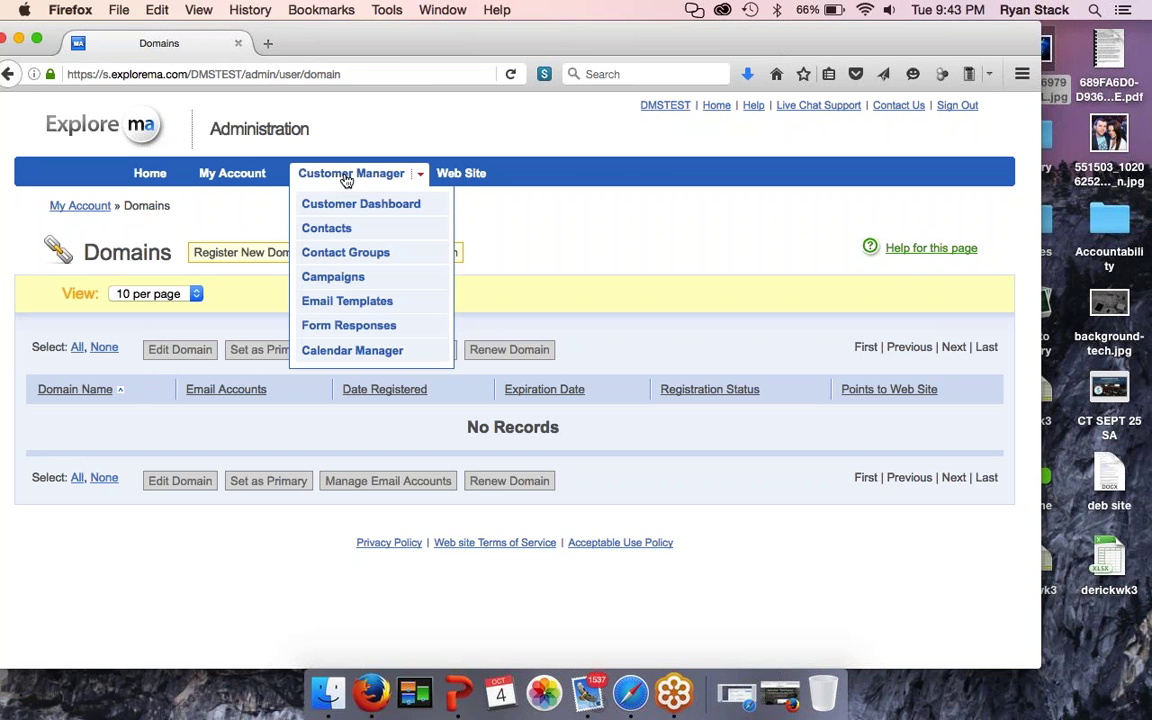
click(345, 326)
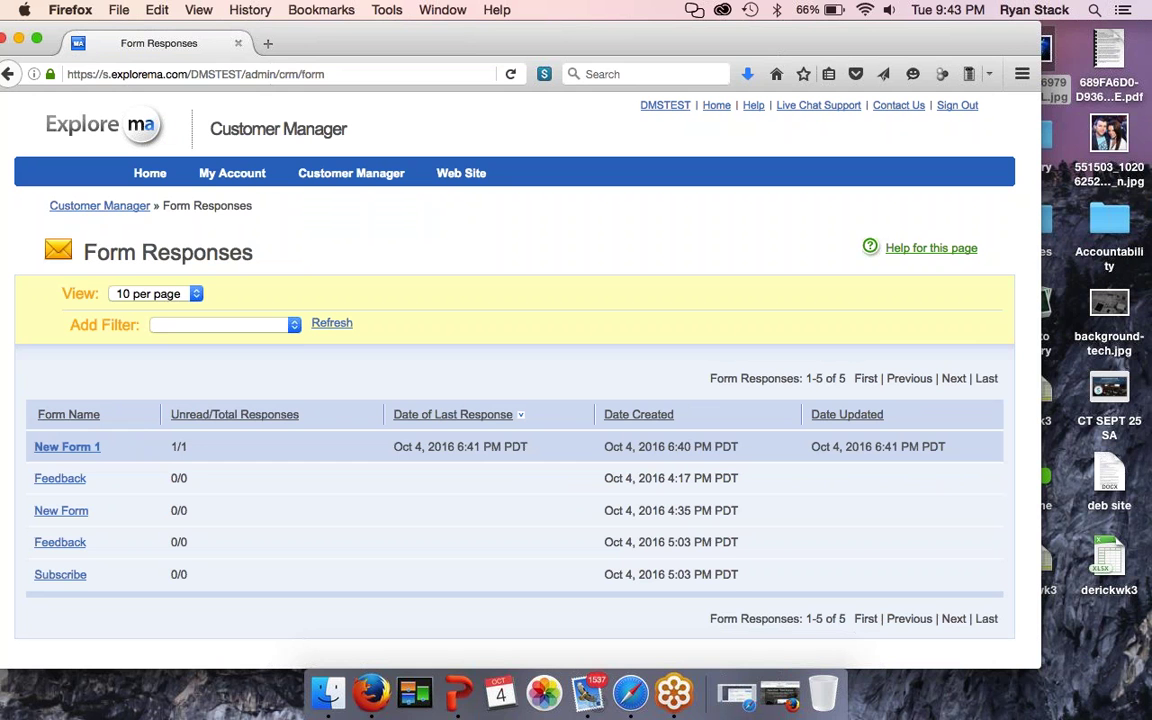
click(67, 446)
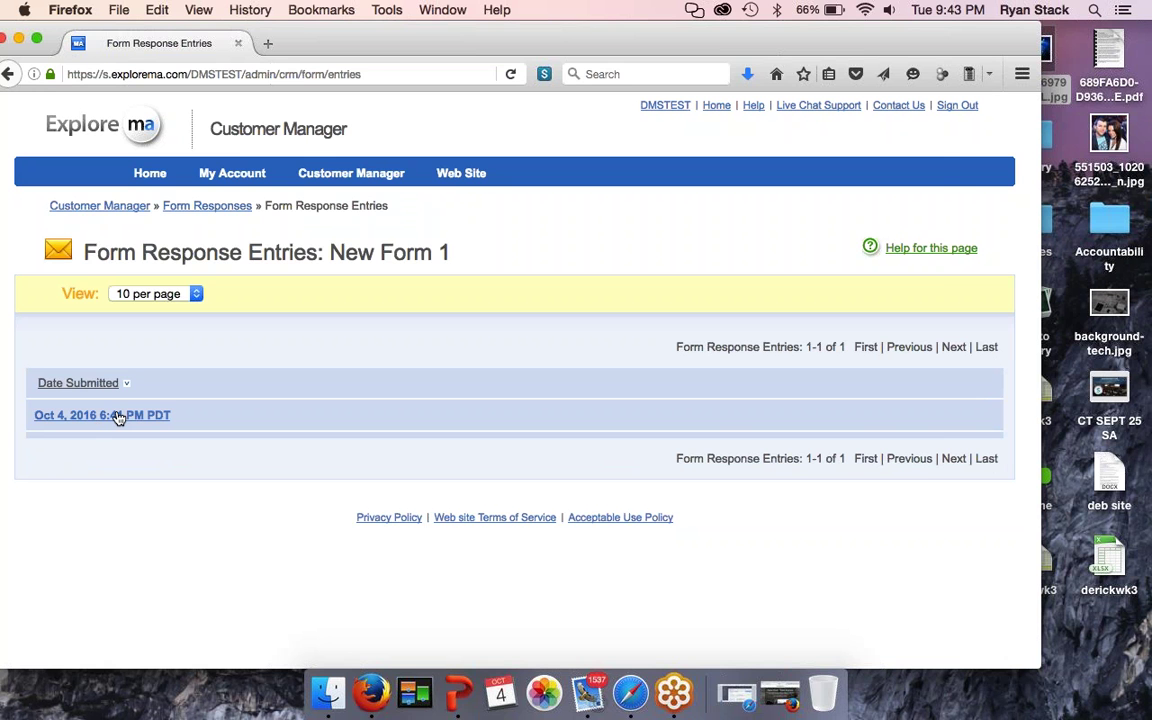
click(118, 415)
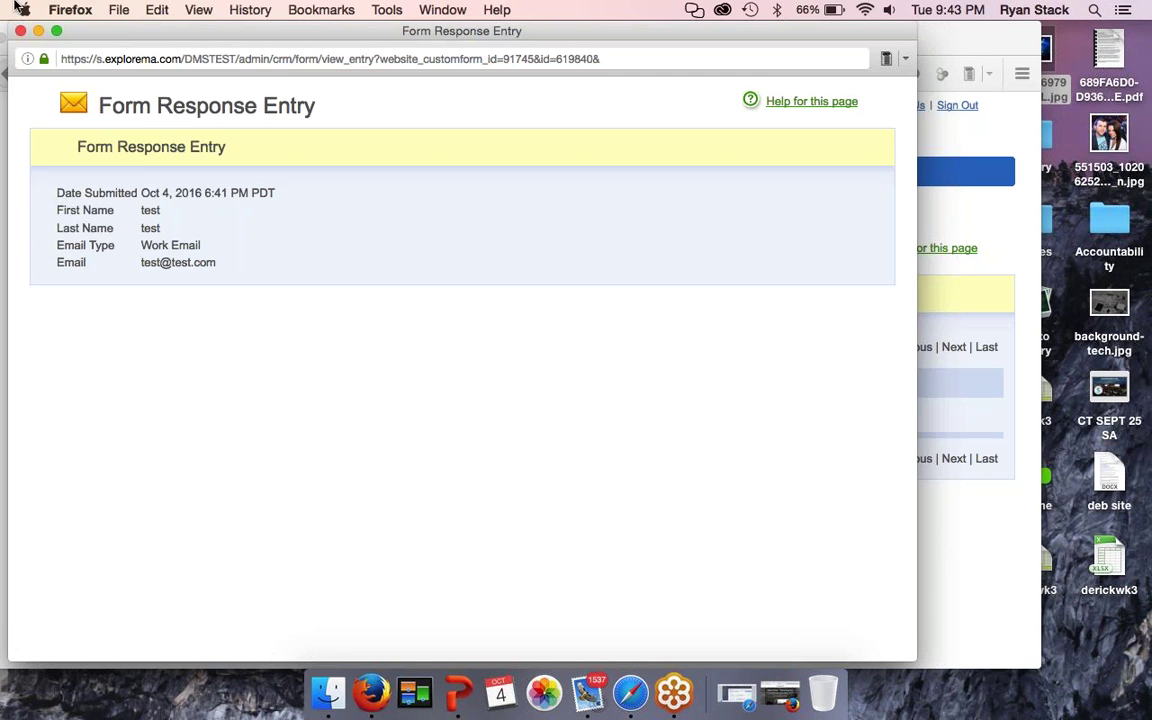
click(20, 31)
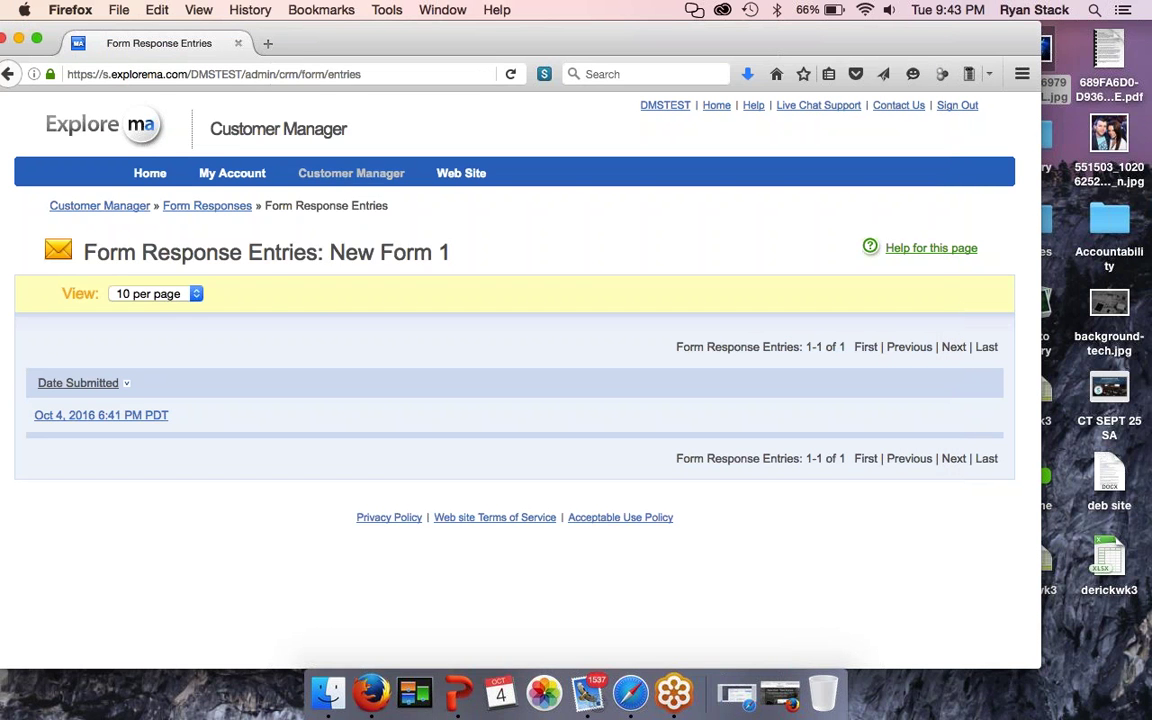
mouse_move(345, 173)
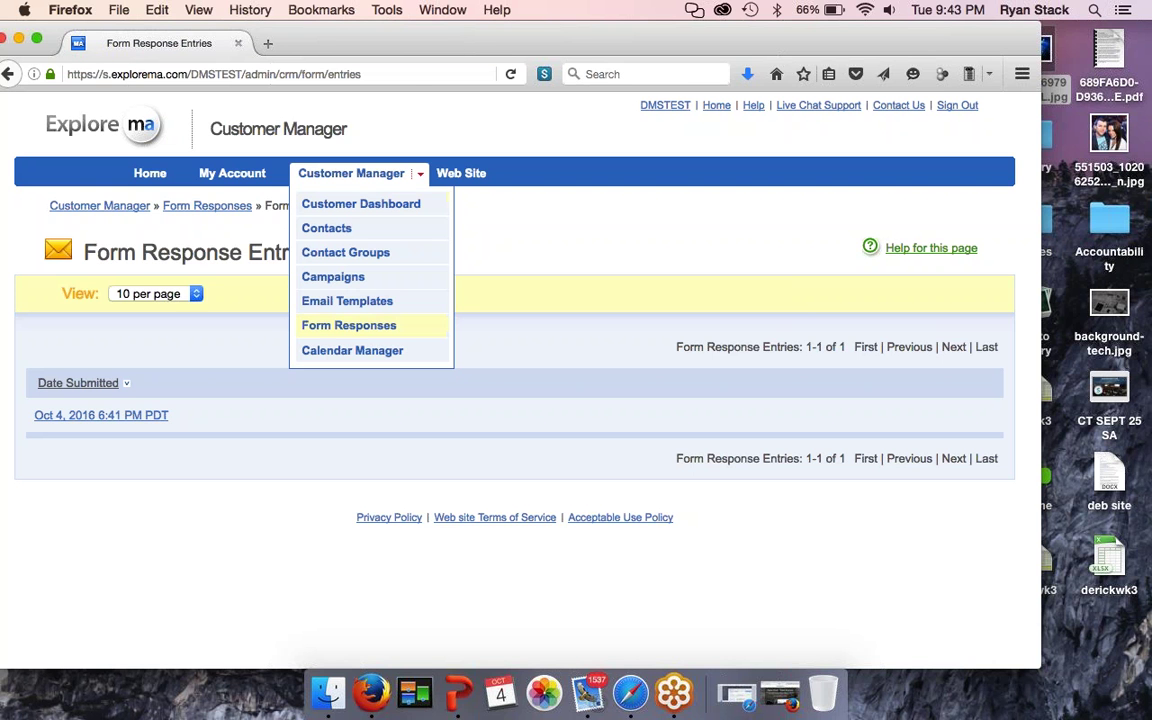
mouse_move(232, 173)
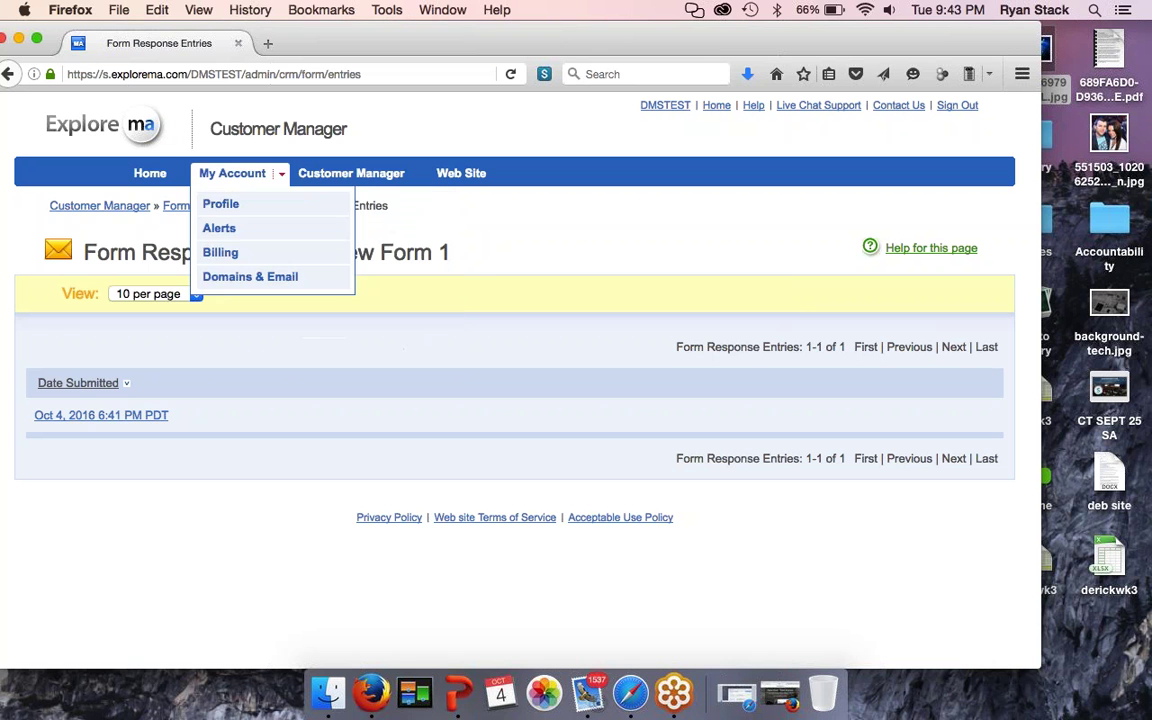
Step: Open the option for using an existing domain, review its name server values and domain field, and return to the account home page
click(221, 280)
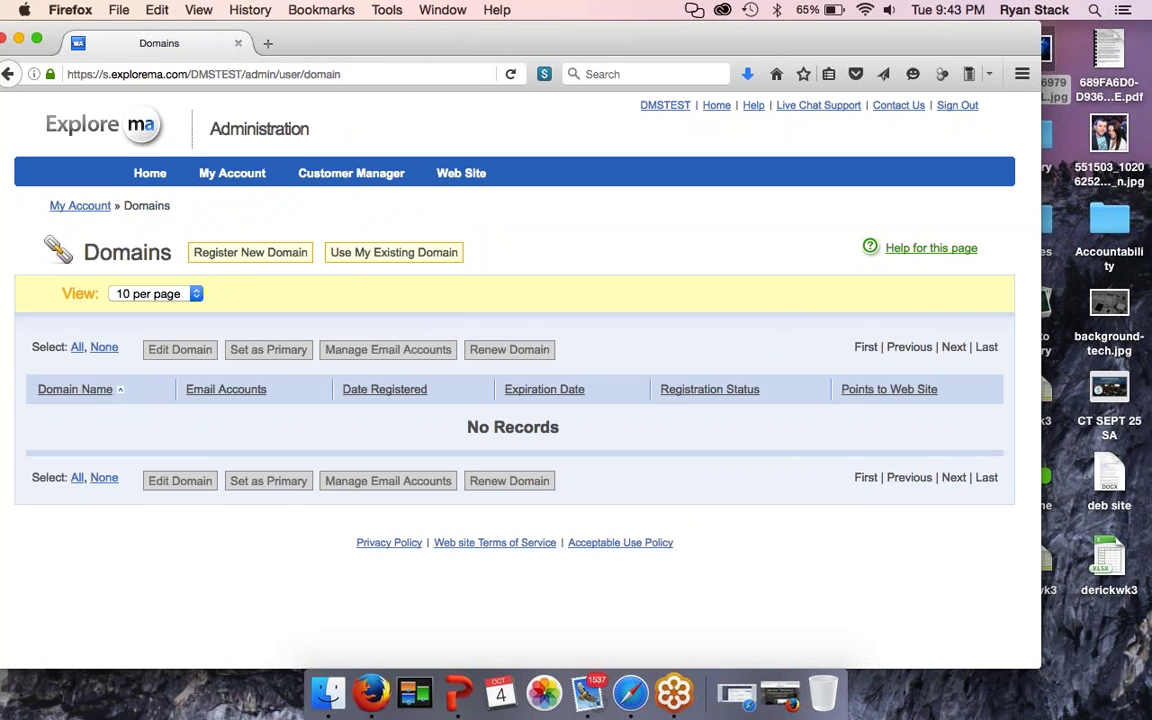
click(393, 252)
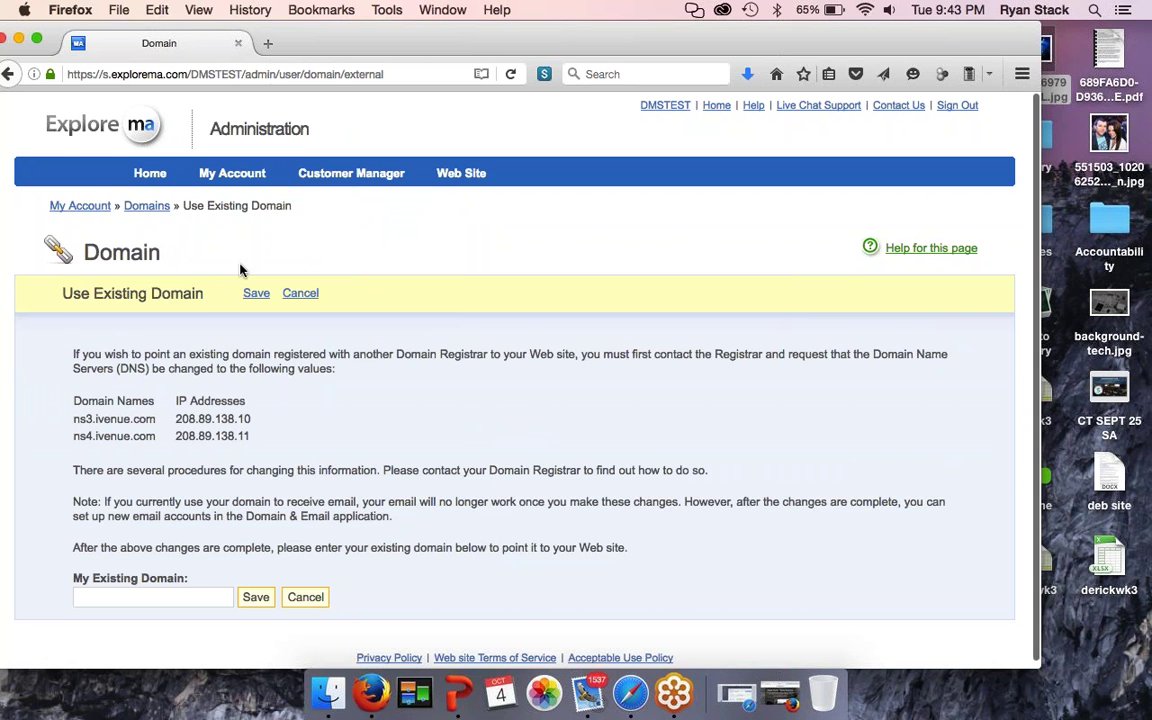
scroll(240, 270, down, 1)
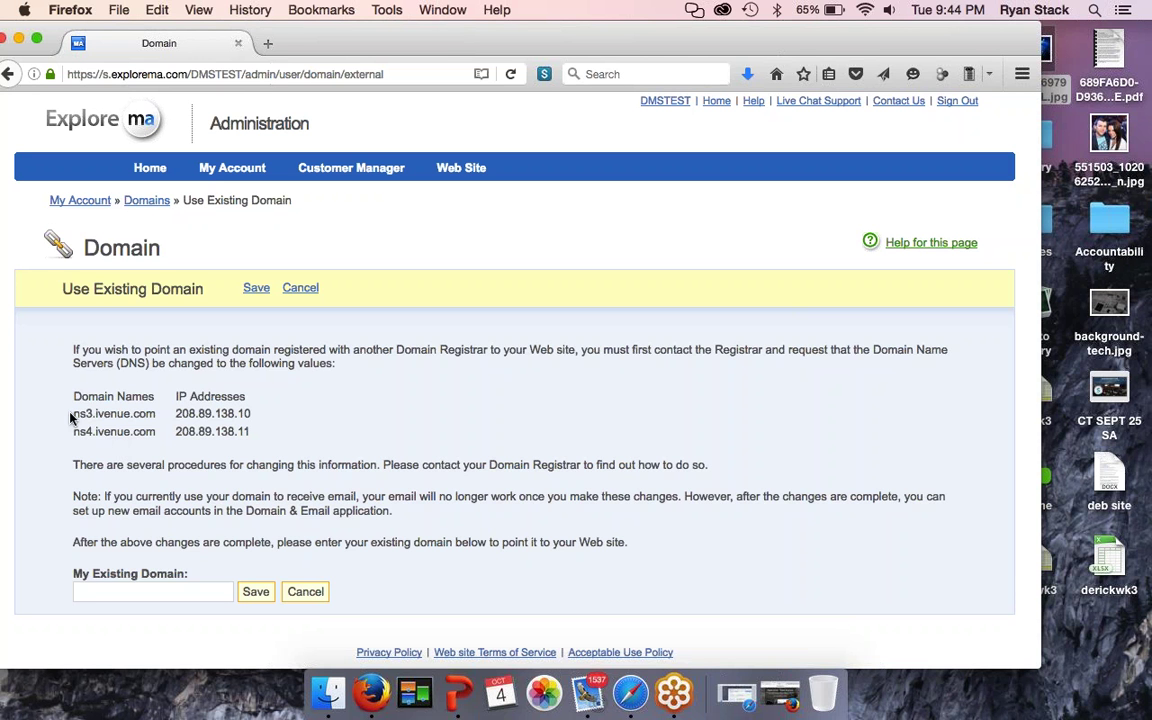
drag(71, 418, 156, 413)
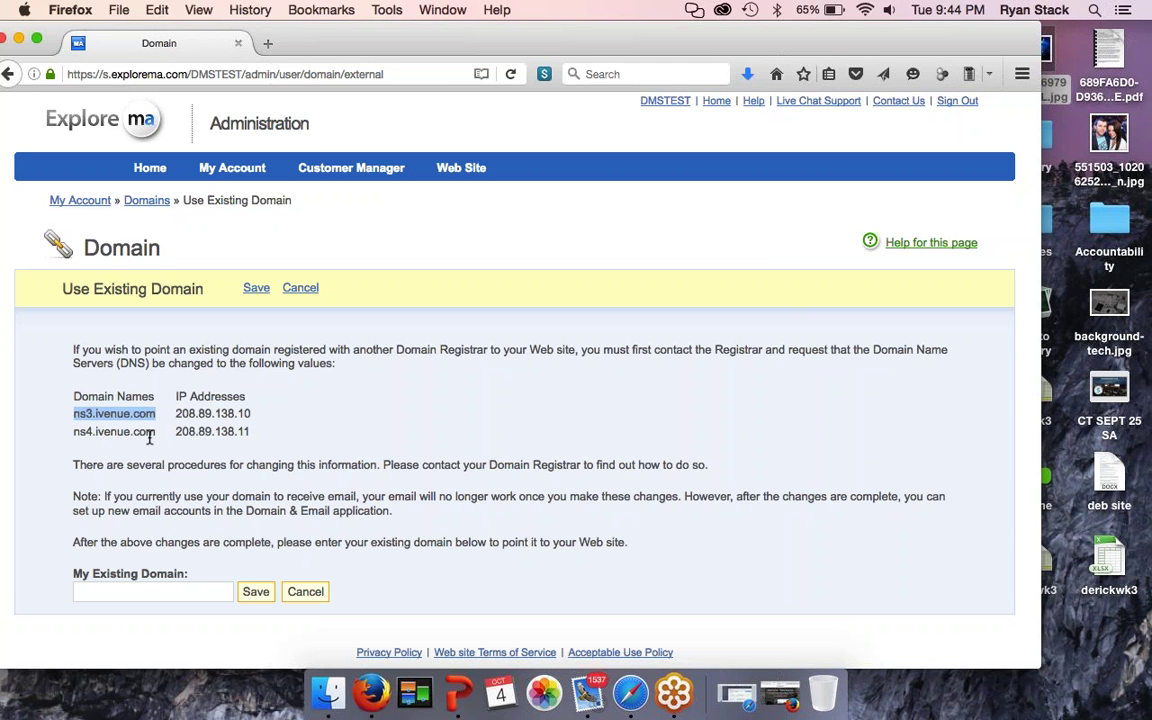
click(140, 592)
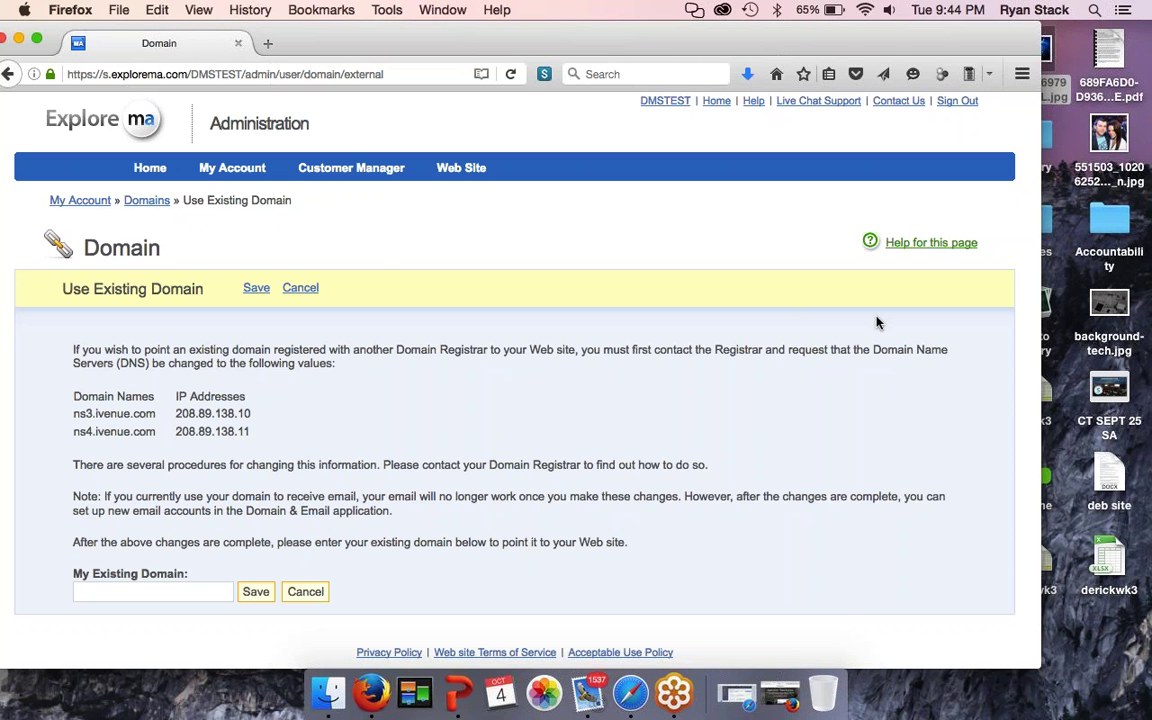
click(130, 160)
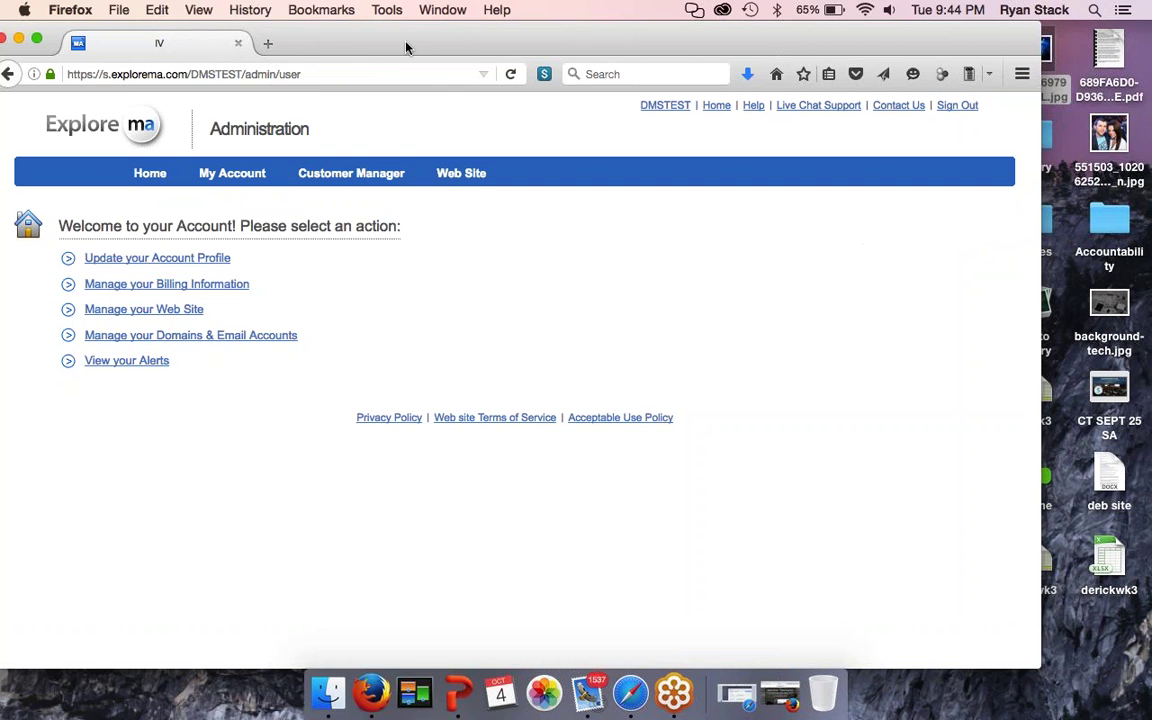
Step: Restore the minimized live site window, move it over the account window, and review the landing page down to its social links
click(780, 693)
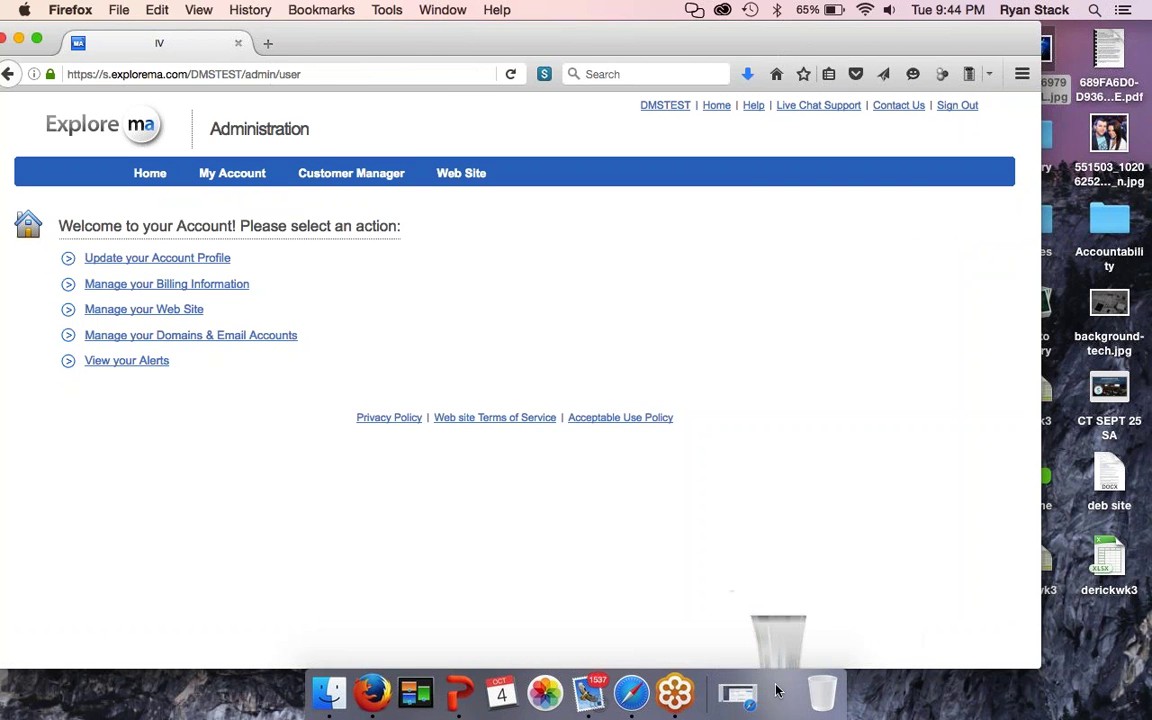
drag(639, 40, 332, 33)
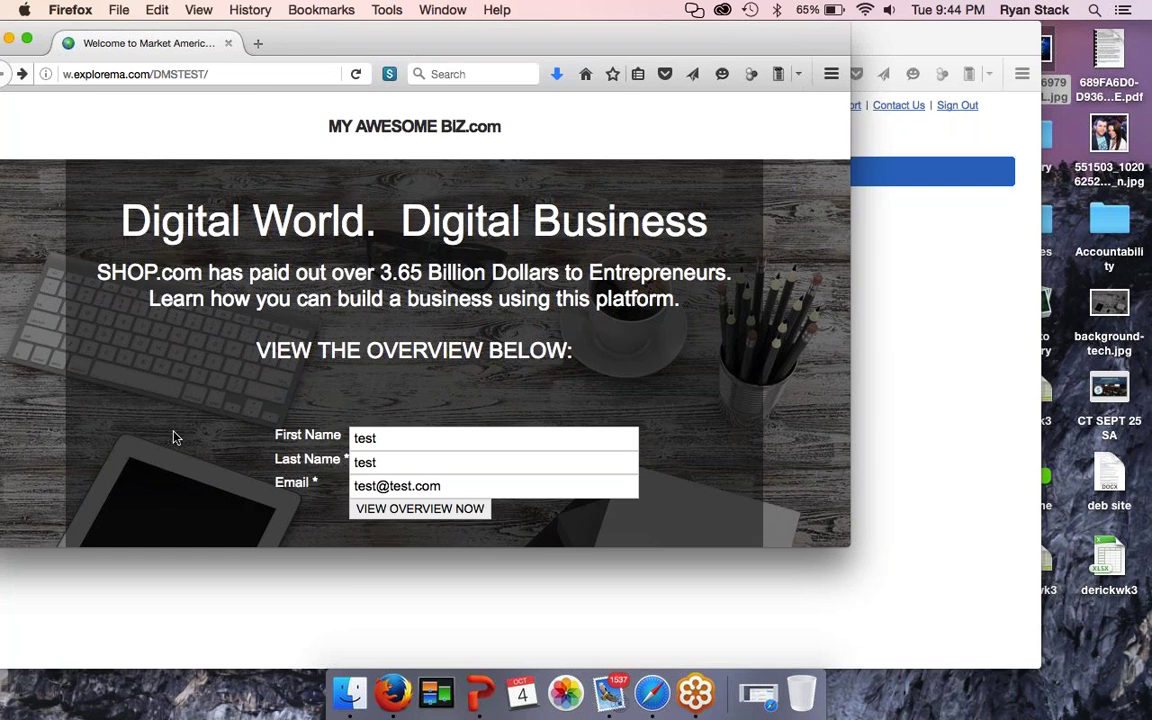
scroll(173, 437, down, 4)
scroll(173, 437, up, 4)
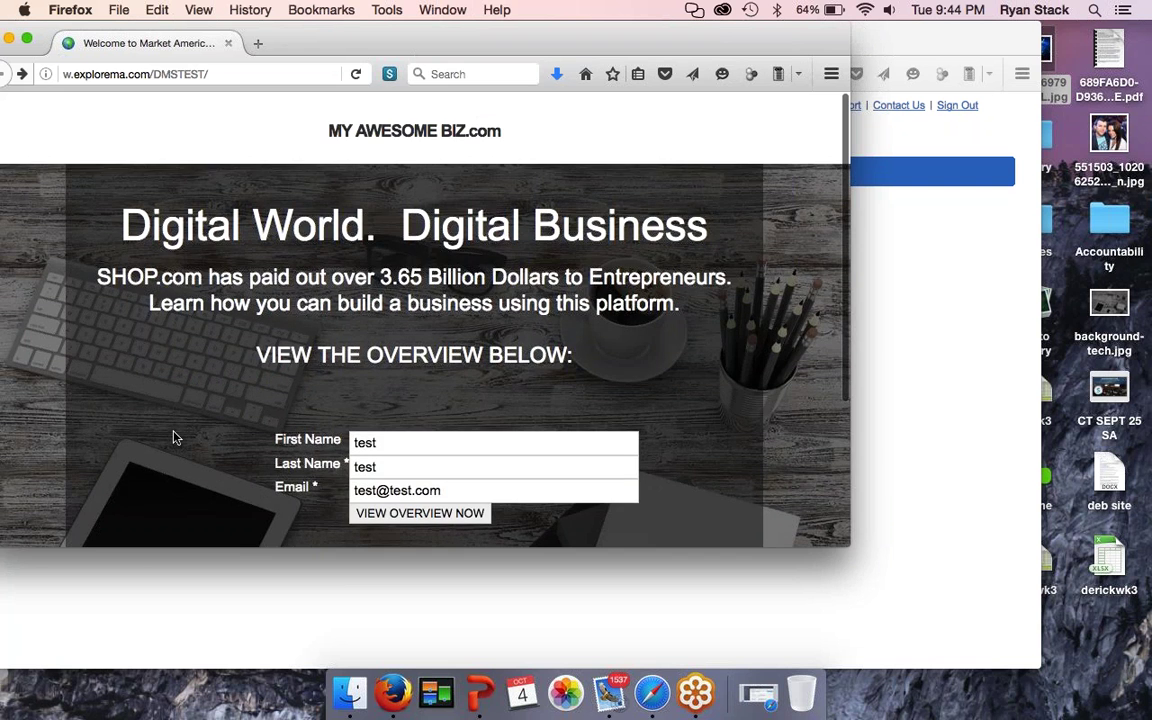
scroll(173, 437, down, 3)
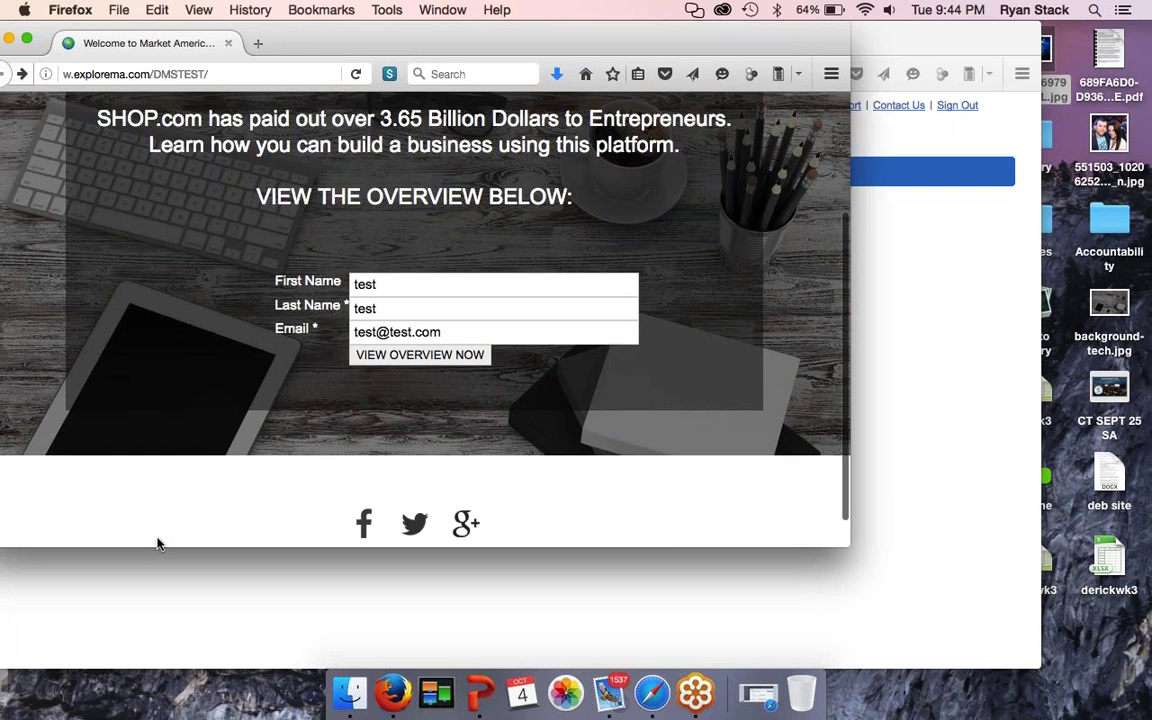
scroll(190, 470, up, 2)
scroll(245, 370, up, 2)
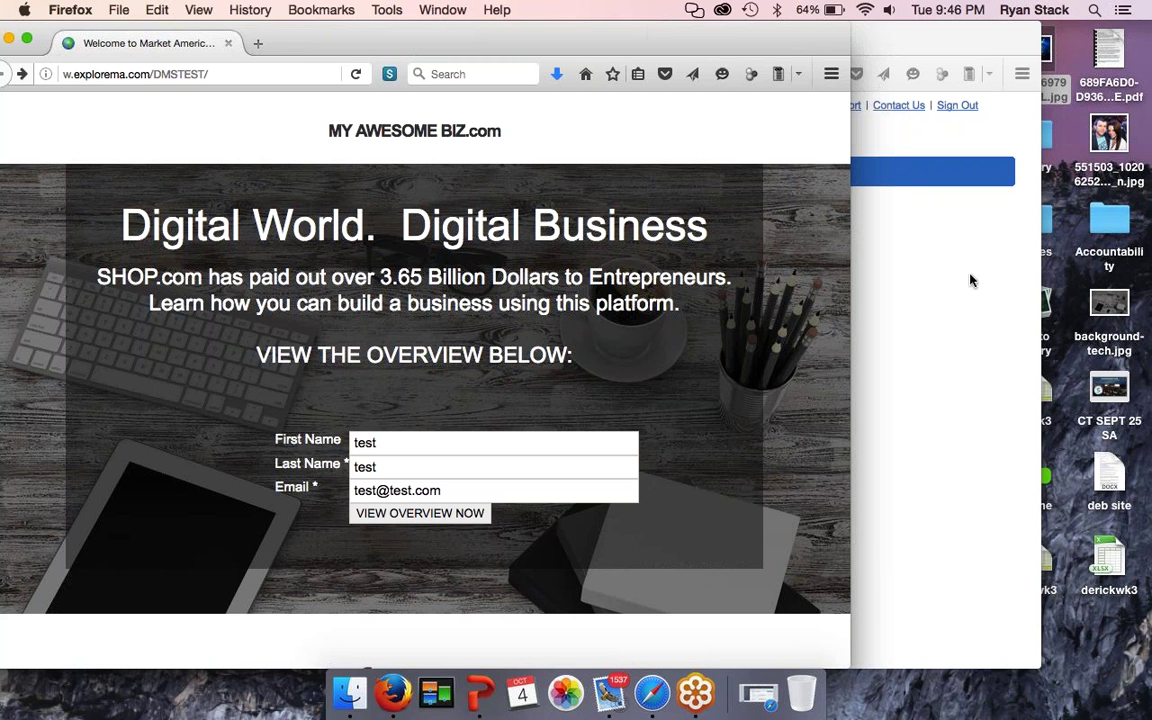
drag(274, 47, 379, 58)
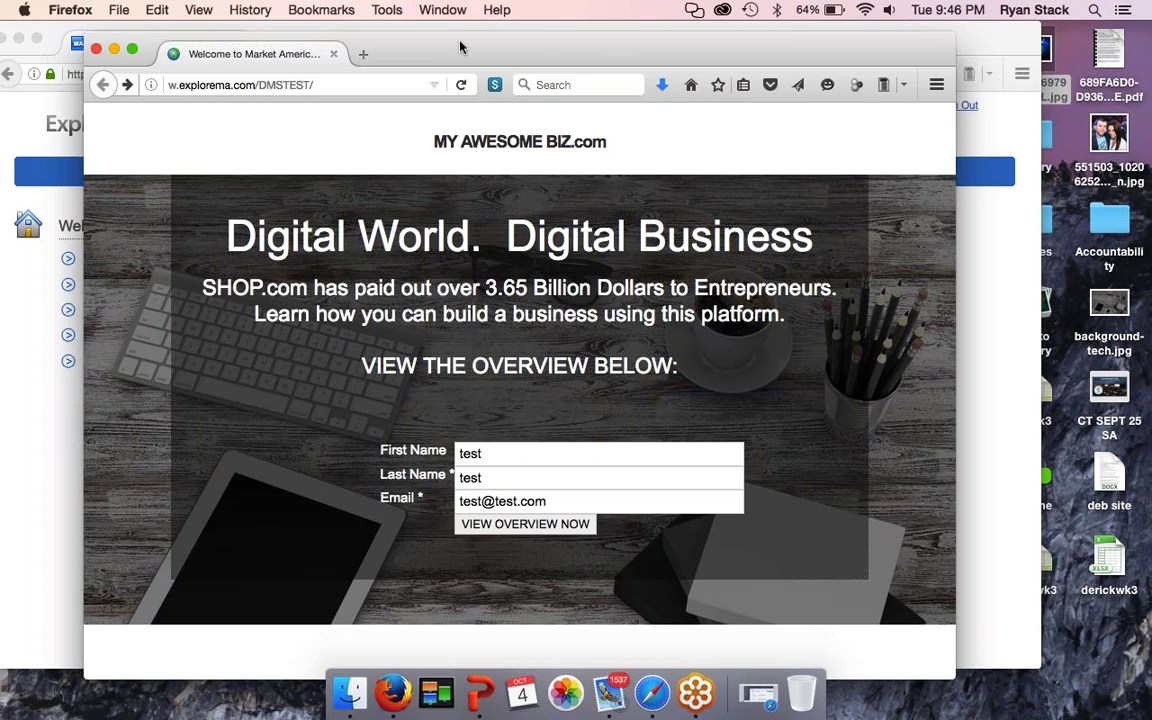
drag(461, 45, 515, 34)
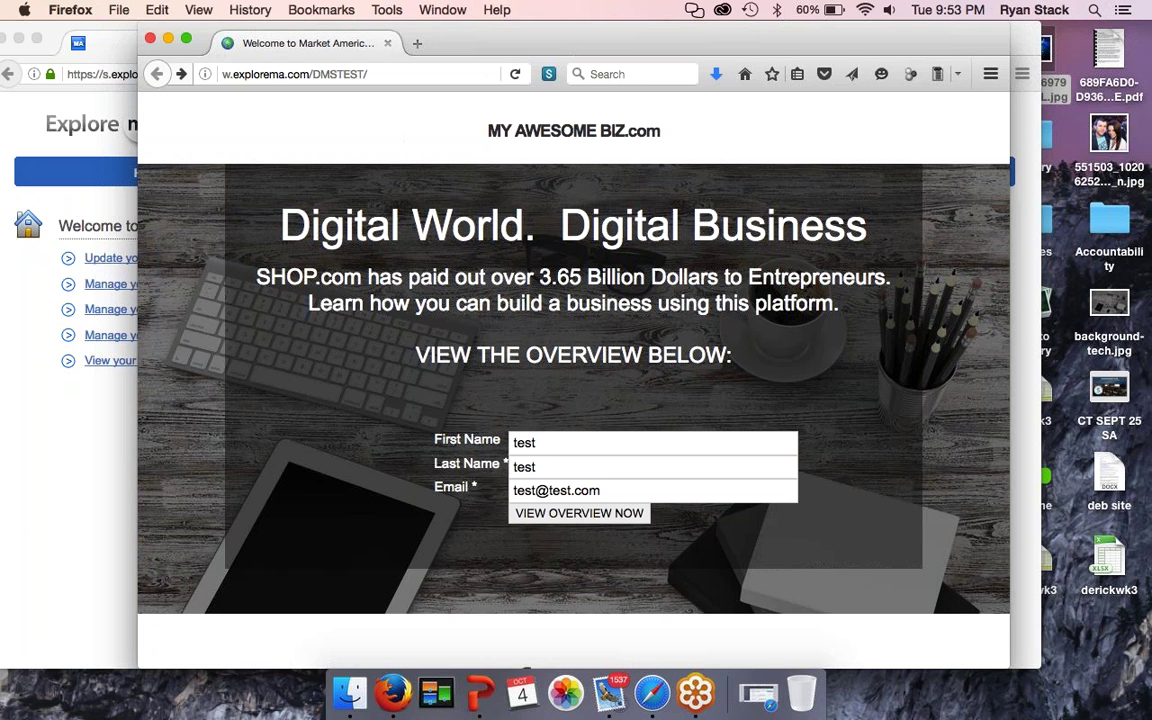
Step: Search Google for "market america pyramid scheme" in a new browser tab beside the live site
drag(540, 43, 549, 140)
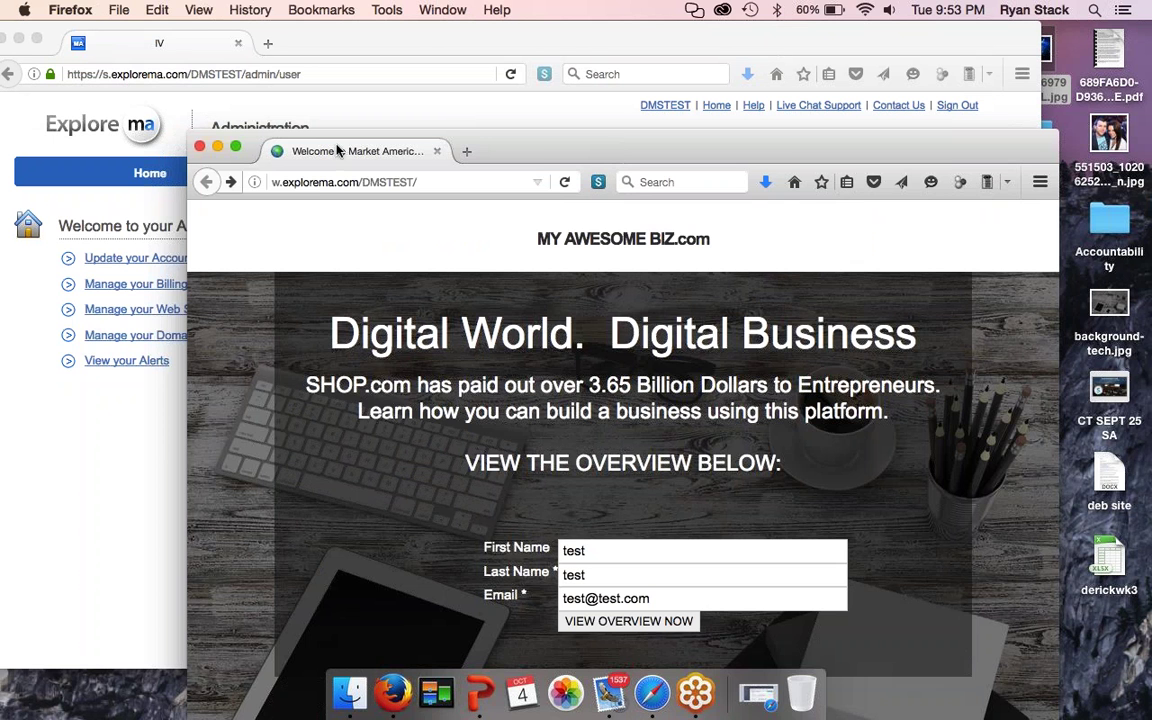
click(466, 151)
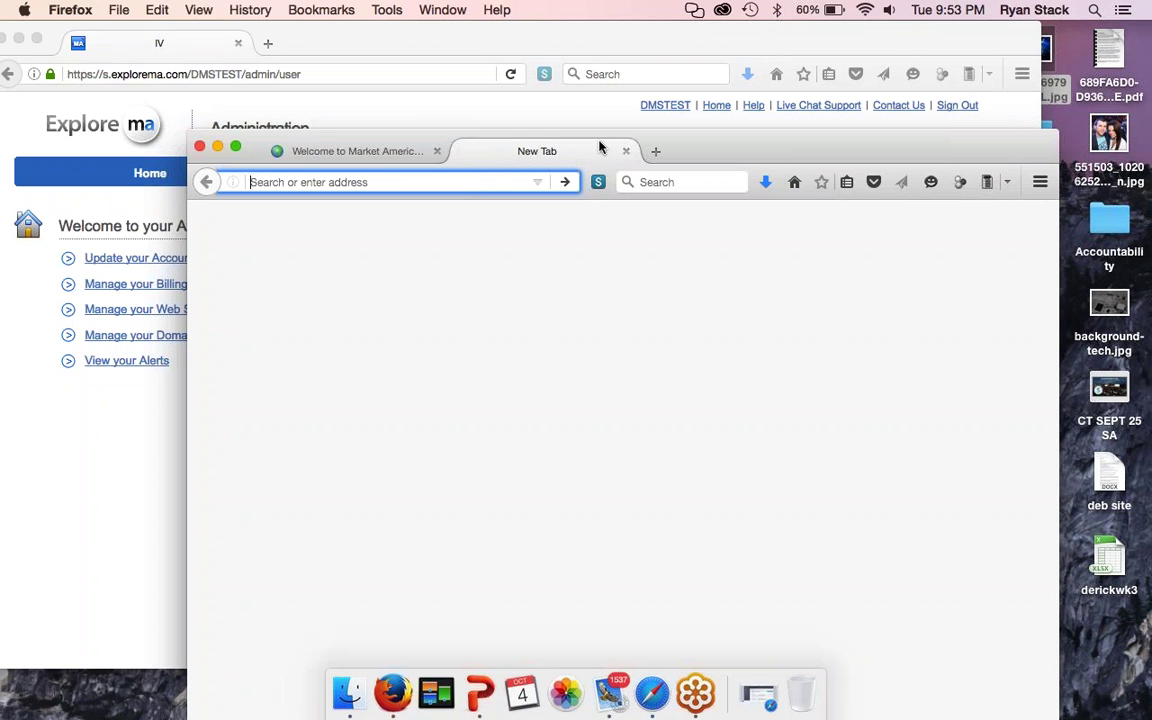
drag(600, 147, 469, 38)
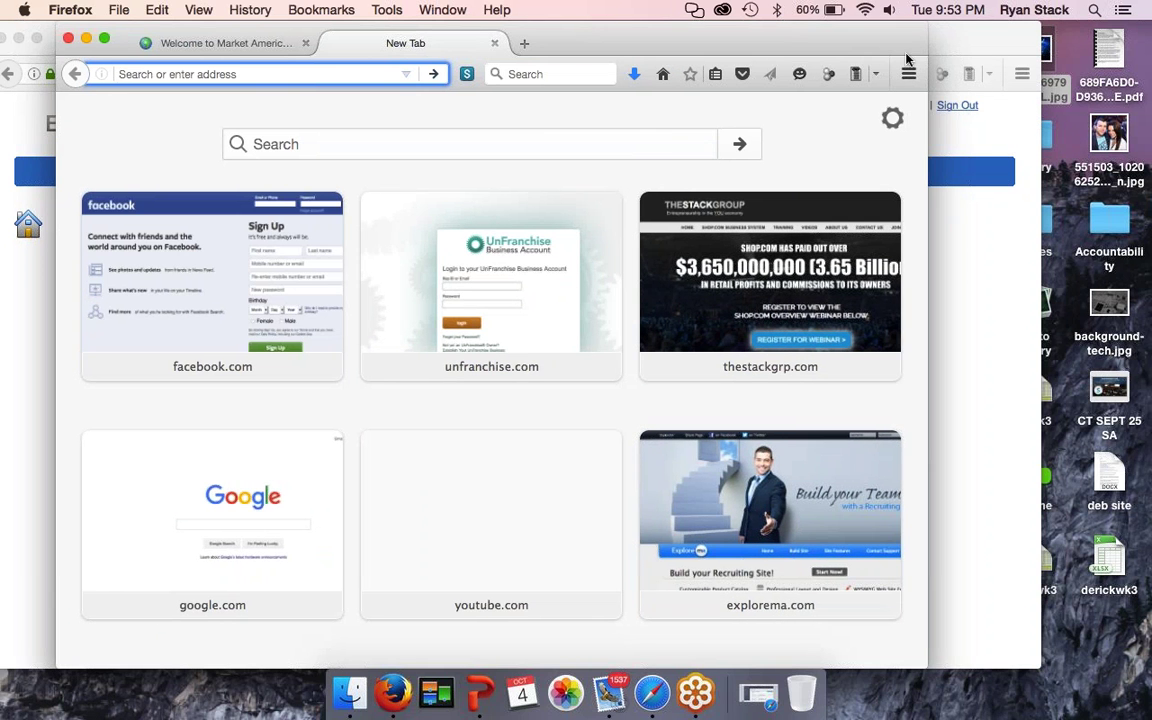
click(540, 144)
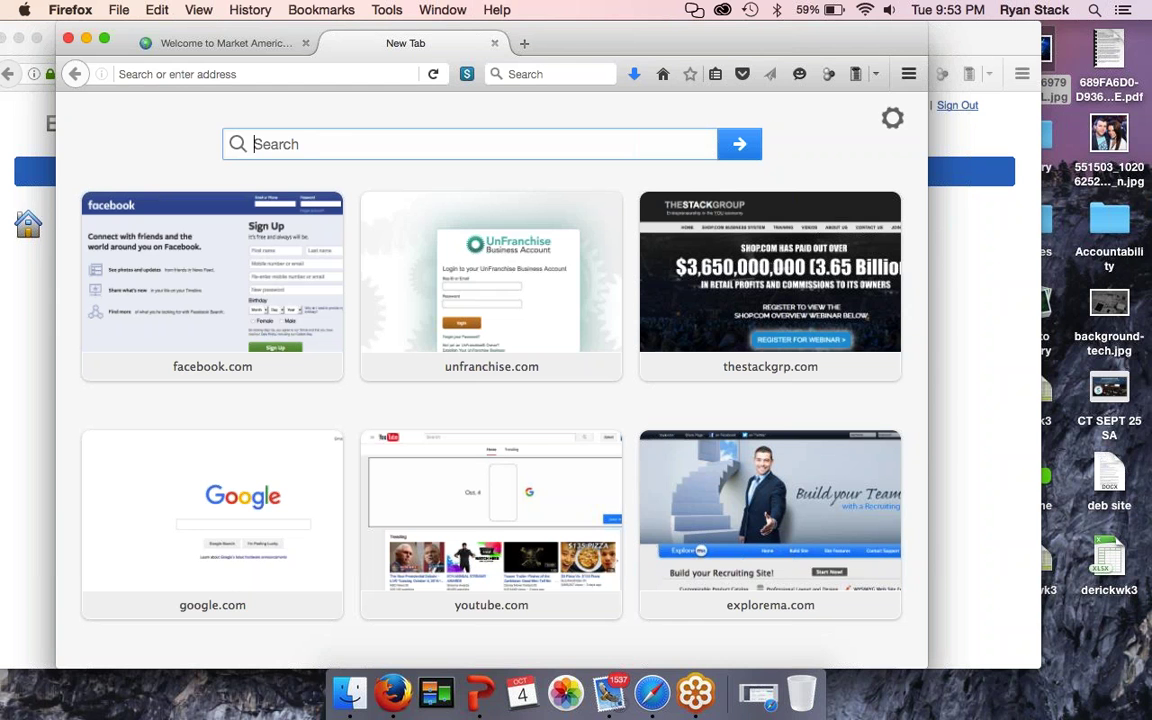
text(market america)
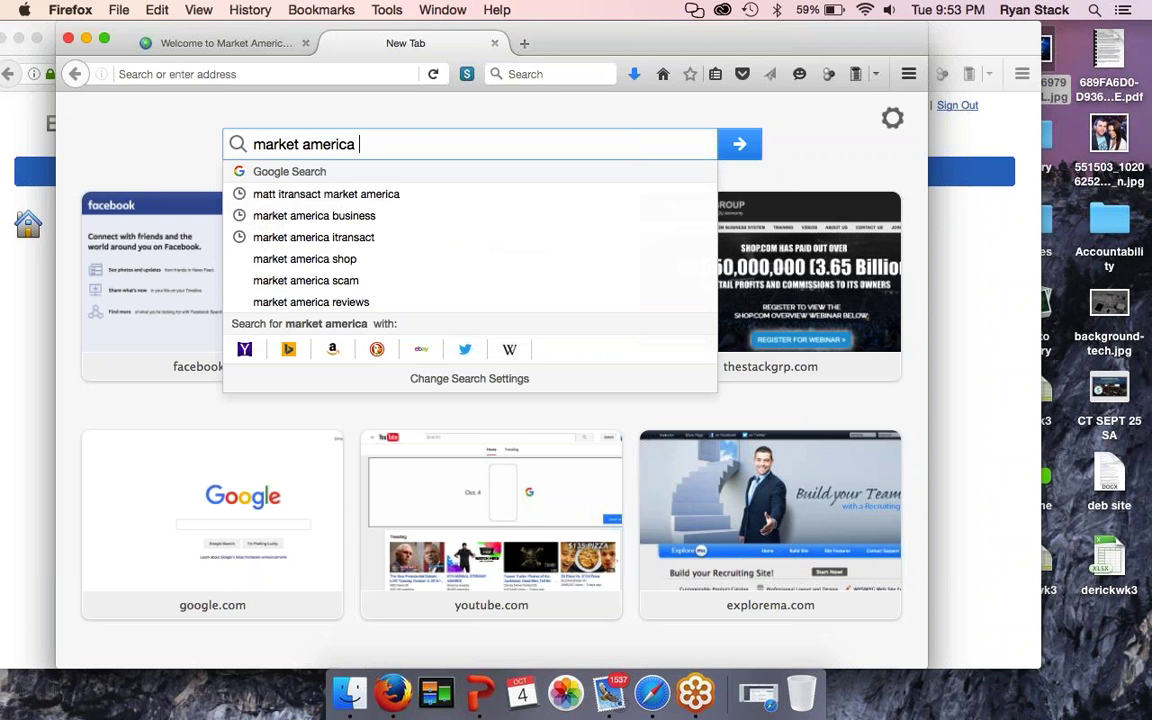
text(pyramid)
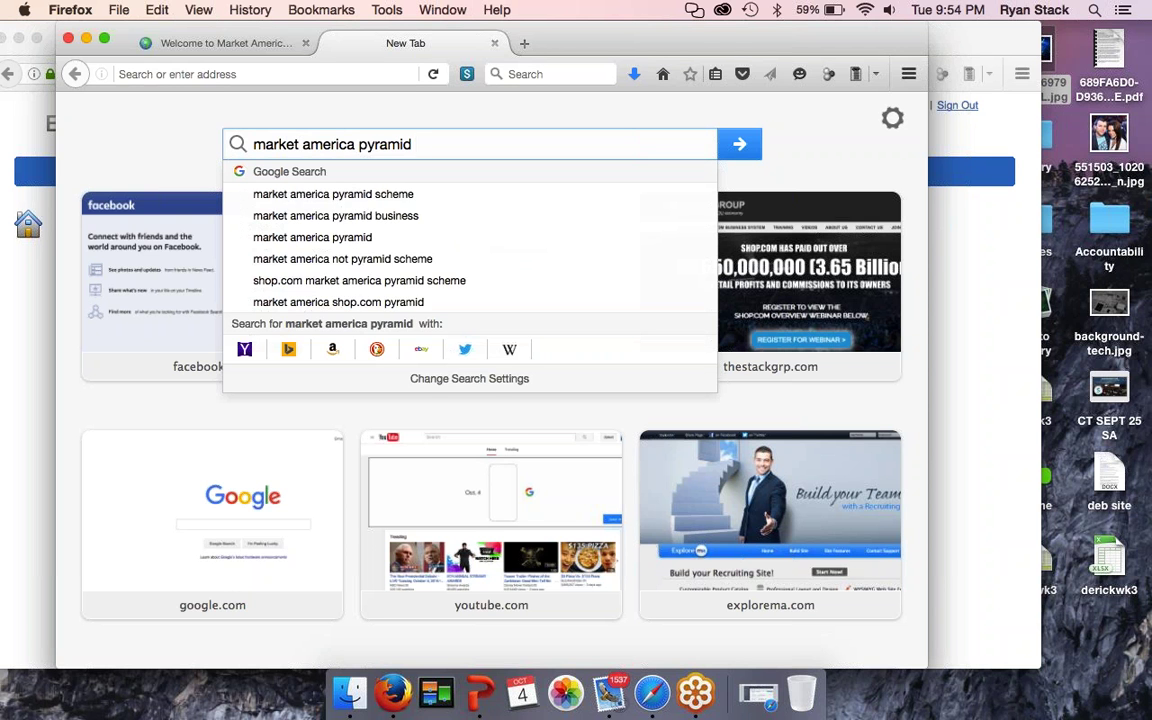
click(459, 193)
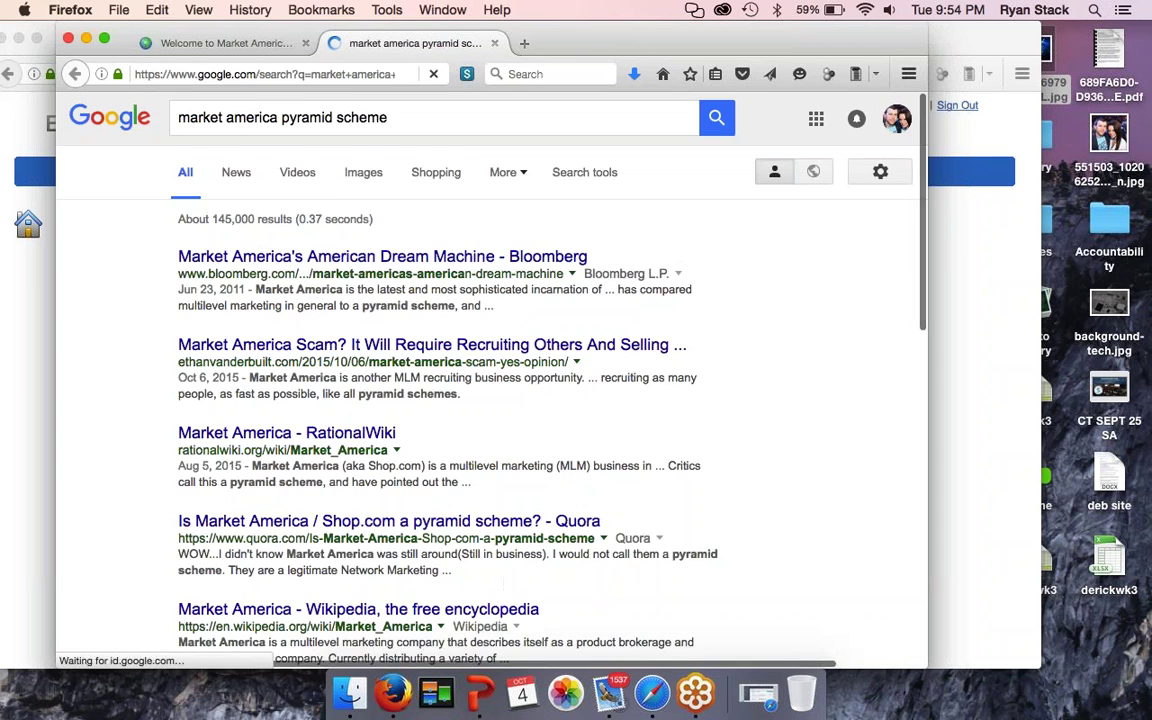
Step: Look through the search results up to the third page for the thestackgrp.com article on the Market America scam question
scroll(320, 259, down, 10)
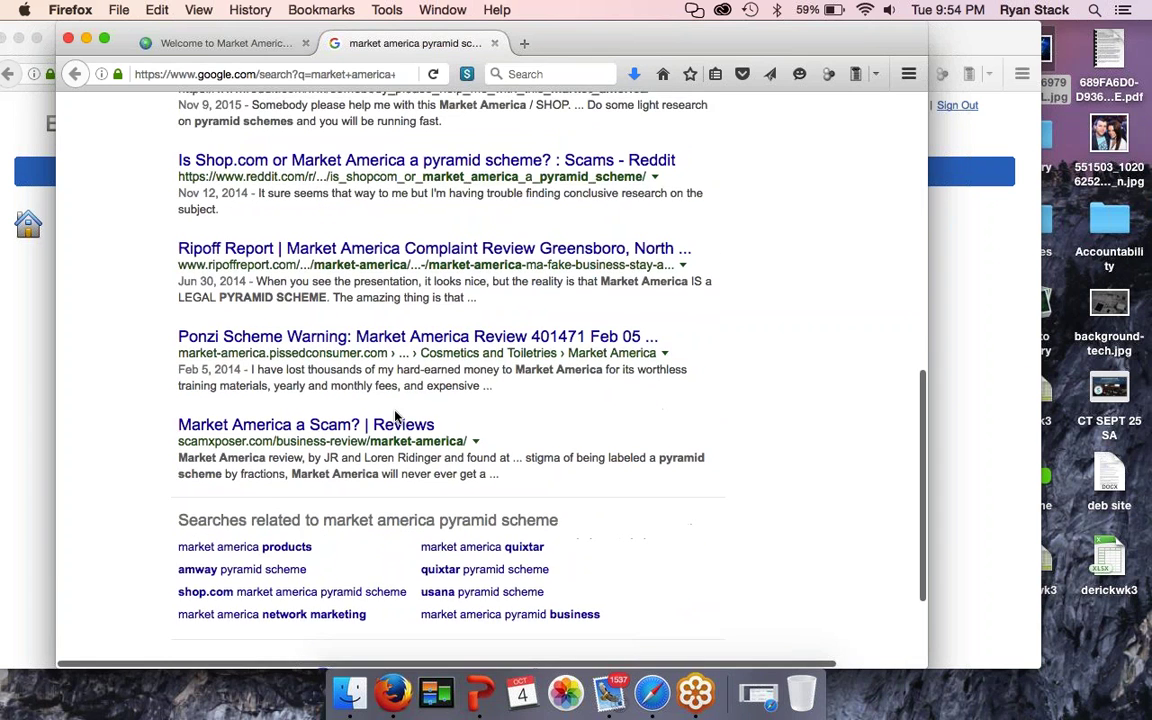
scroll(366, 549, down, 3)
click(366, 549)
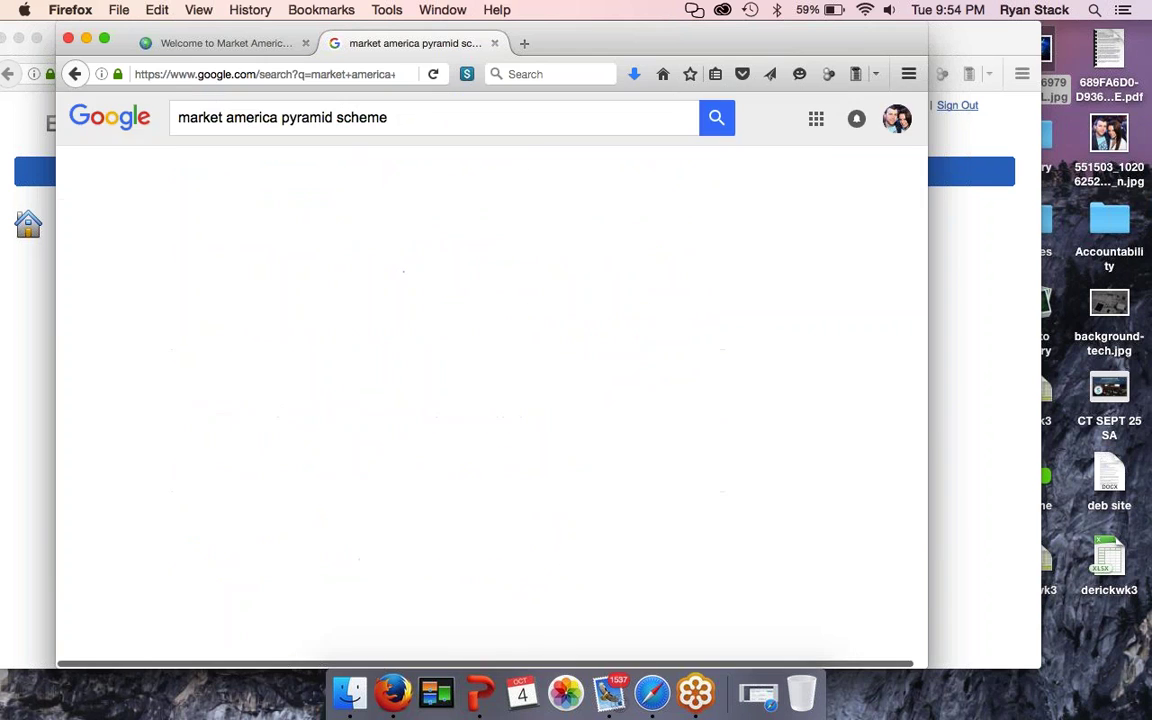
scroll(366, 549, down, 7)
scroll(366, 549, down, 10)
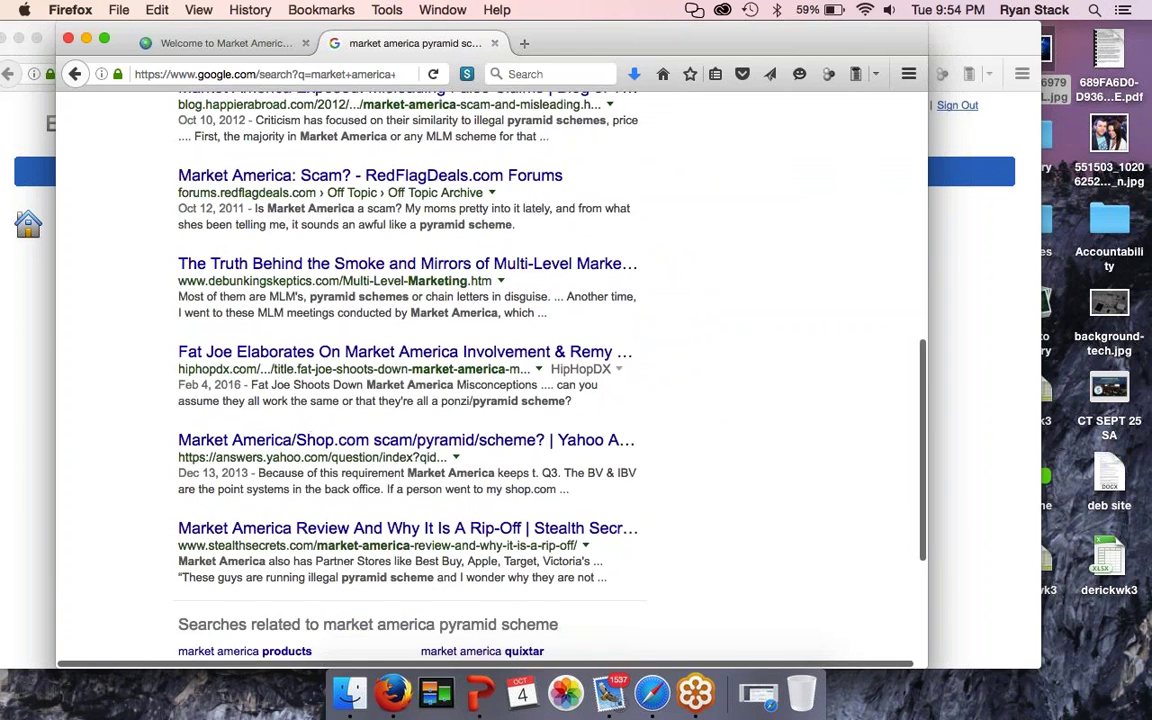
click(366, 589)
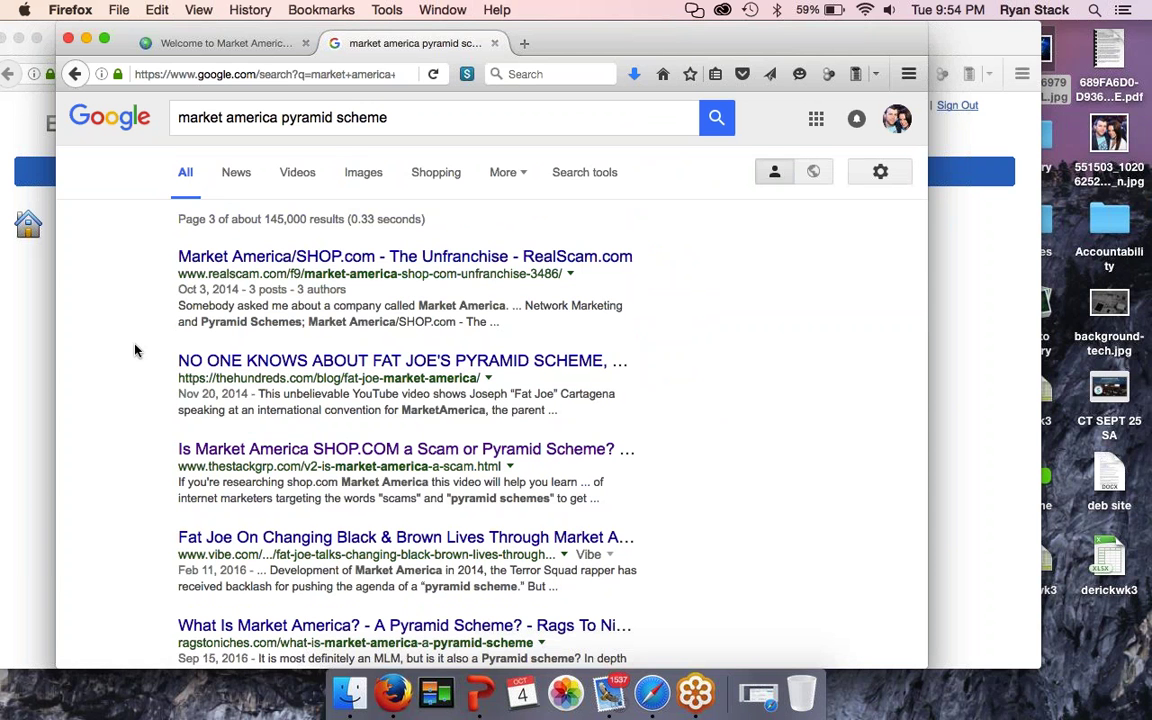
scroll(135, 350, down, 2)
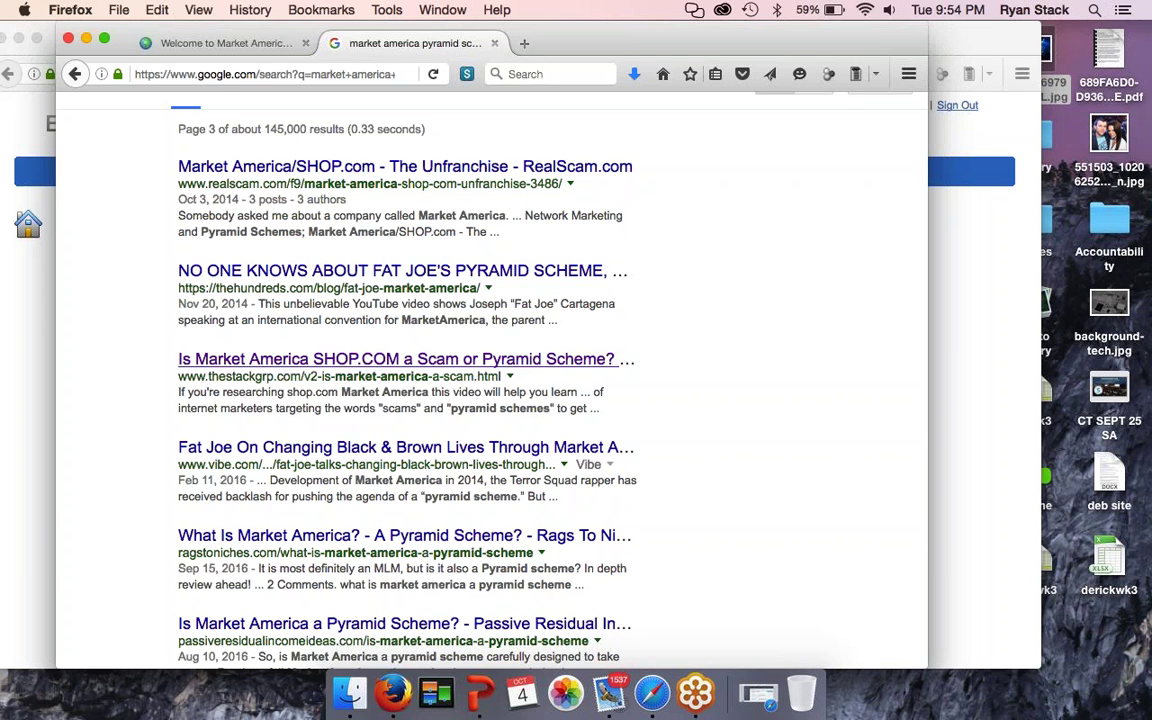
scroll(233, 379, down, 5)
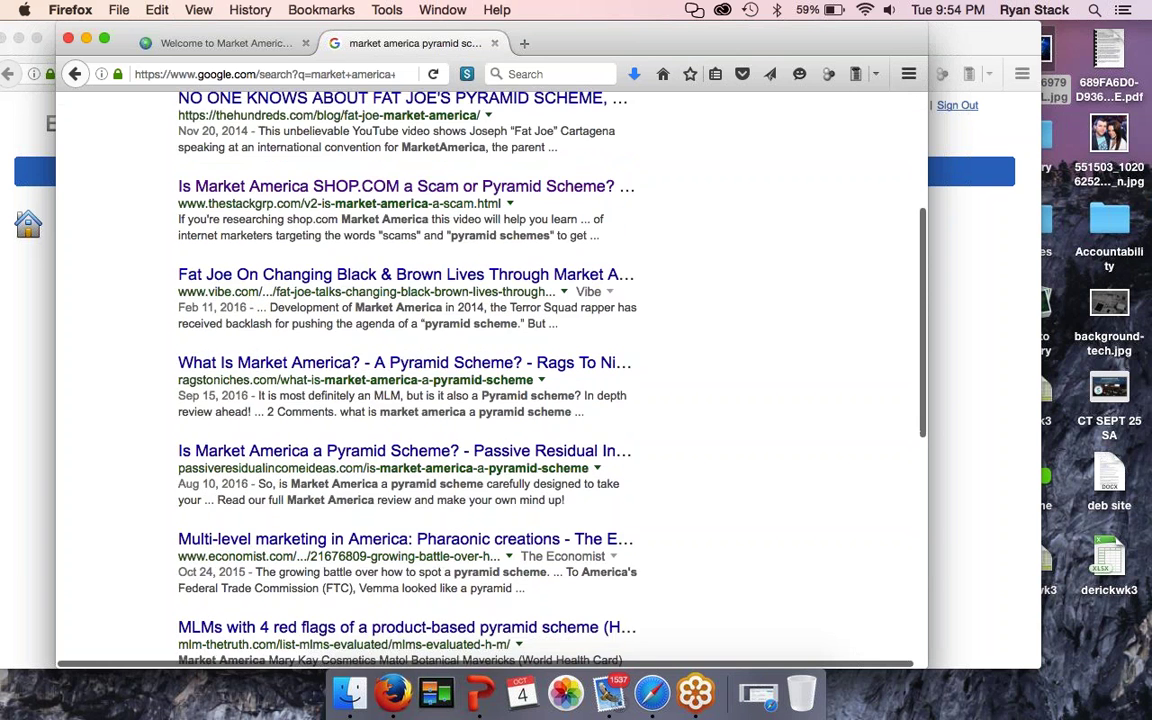
scroll(233, 379, up, 5)
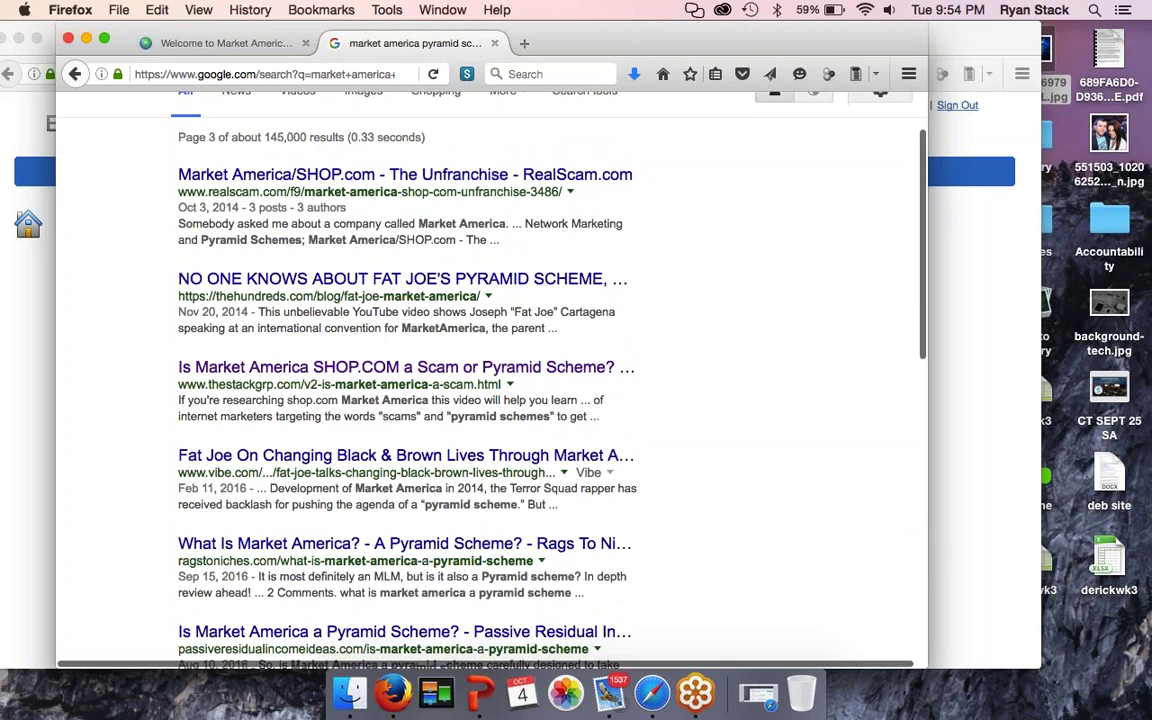
Step: Open the thestackgrp.com result, review its video, overview text and upcoming events, and close that tab
click(316, 370)
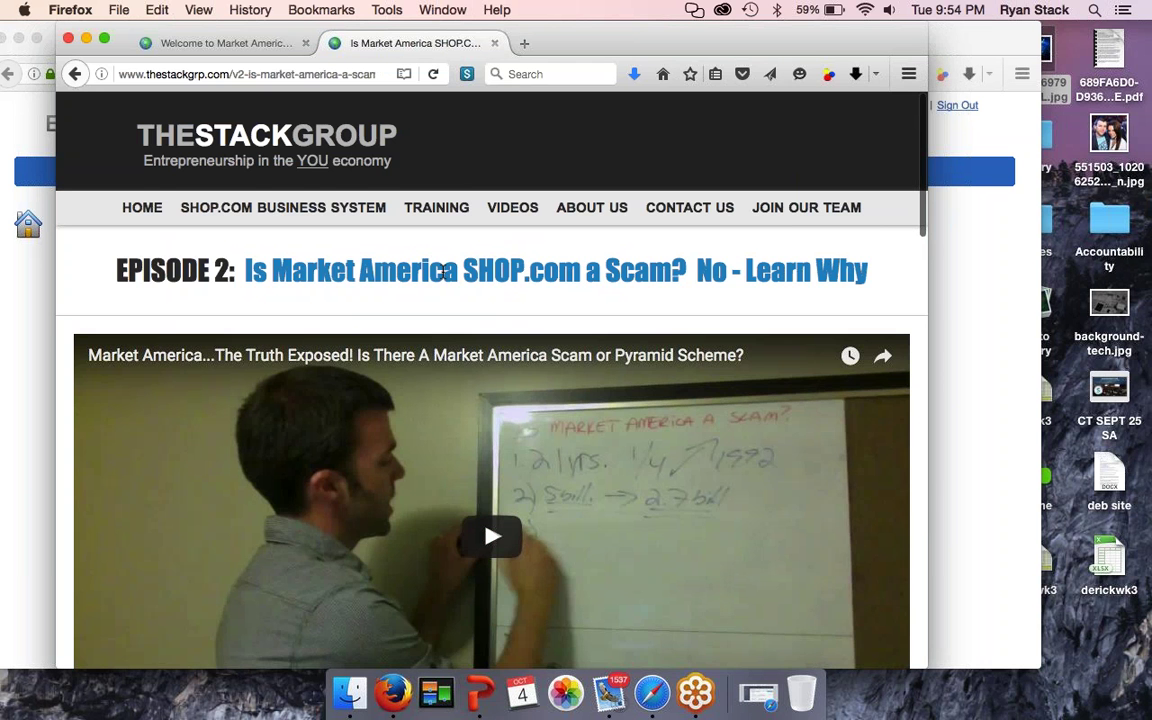
scroll(399, 271, down, 5)
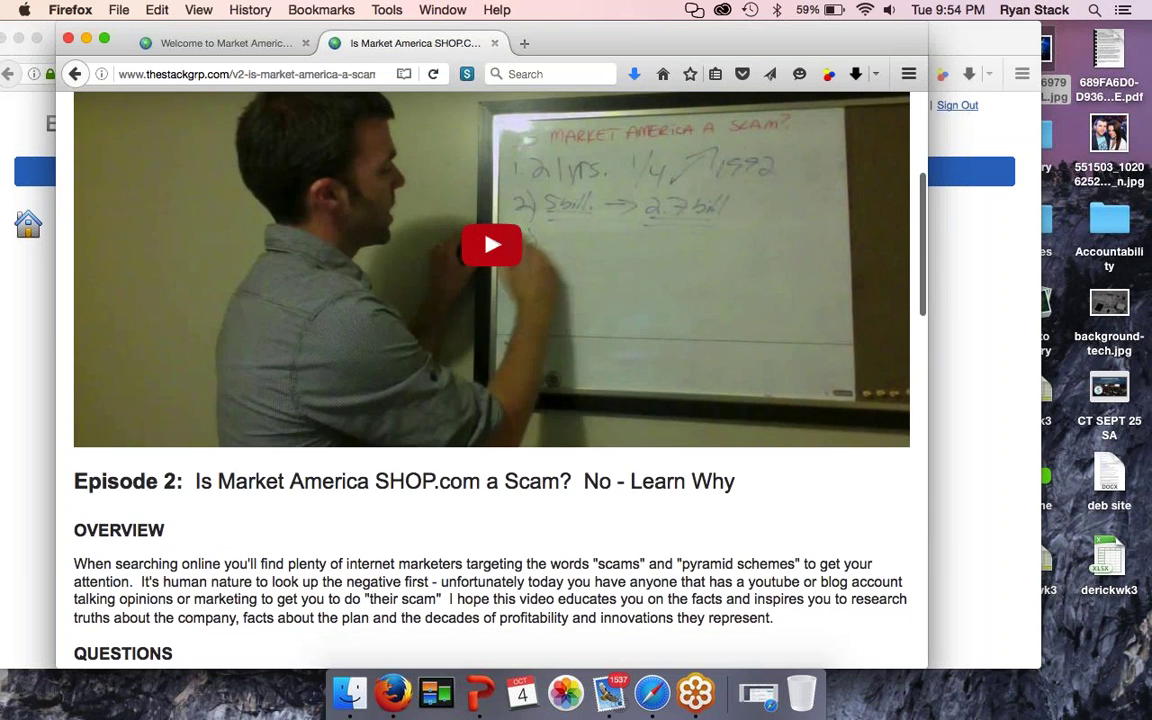
scroll(491, 375, down, 5)
scroll(325, 382, down, 5)
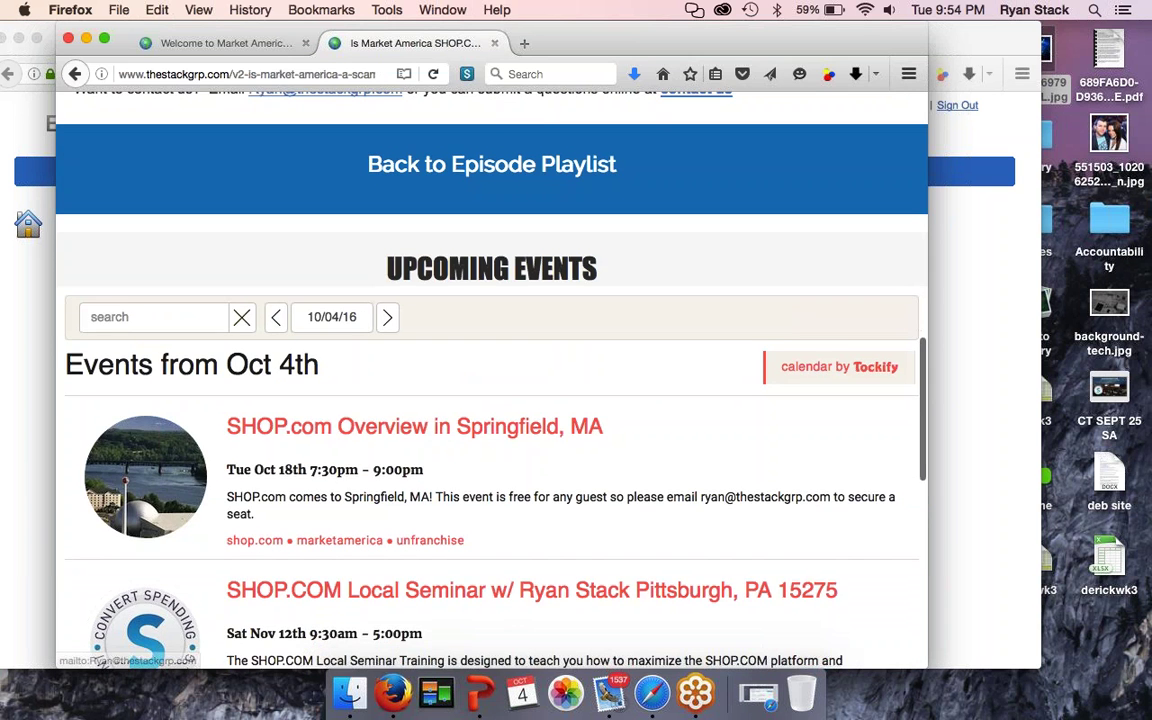
scroll(491, 375, up, 15)
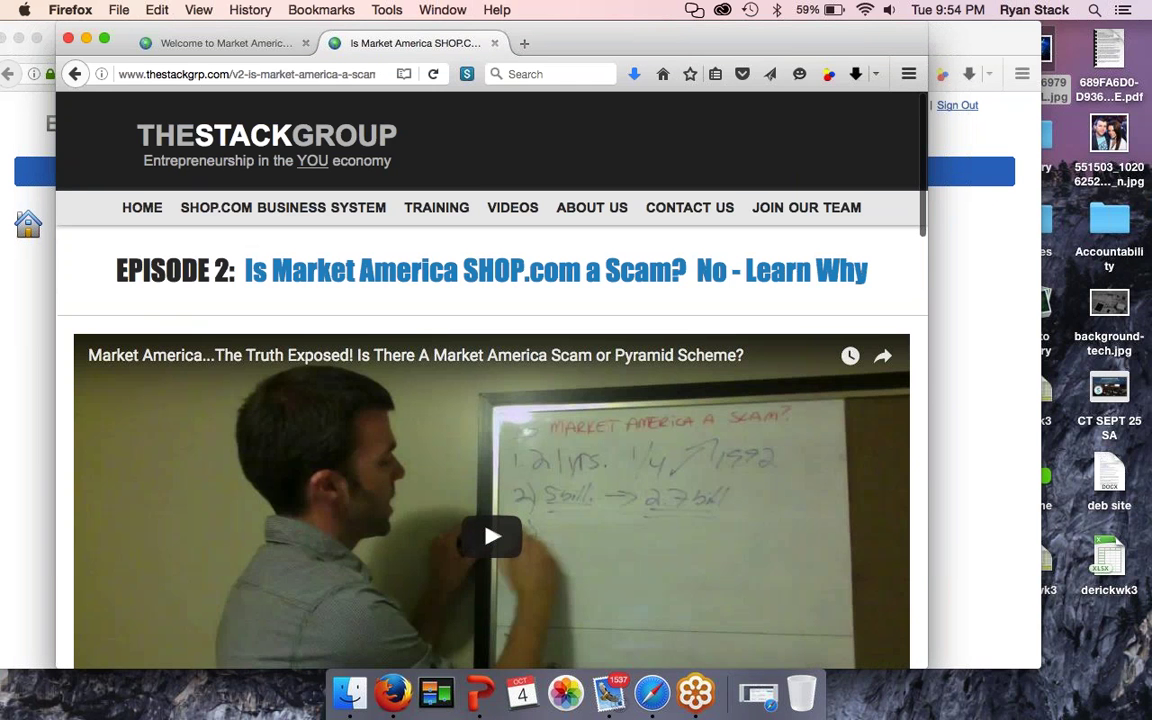
click(493, 44)
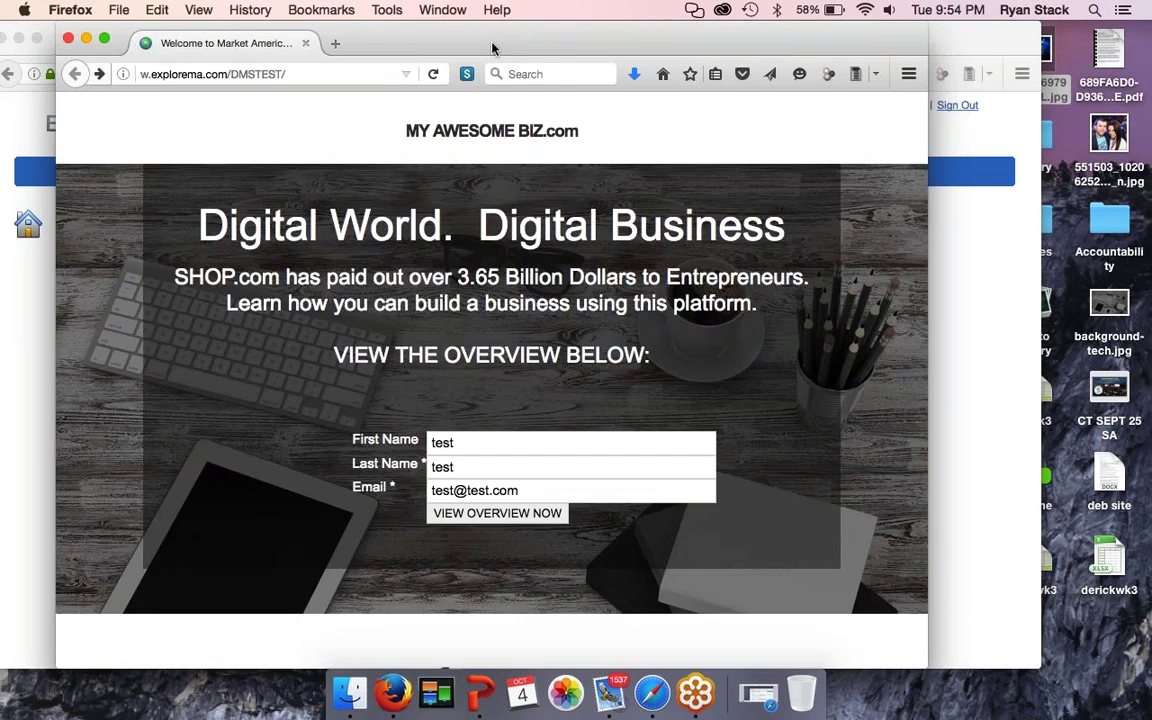
Step: Bring the account administration window forward and open the web site's page list
drag(492, 47, 752, 45)
click(136, 390)
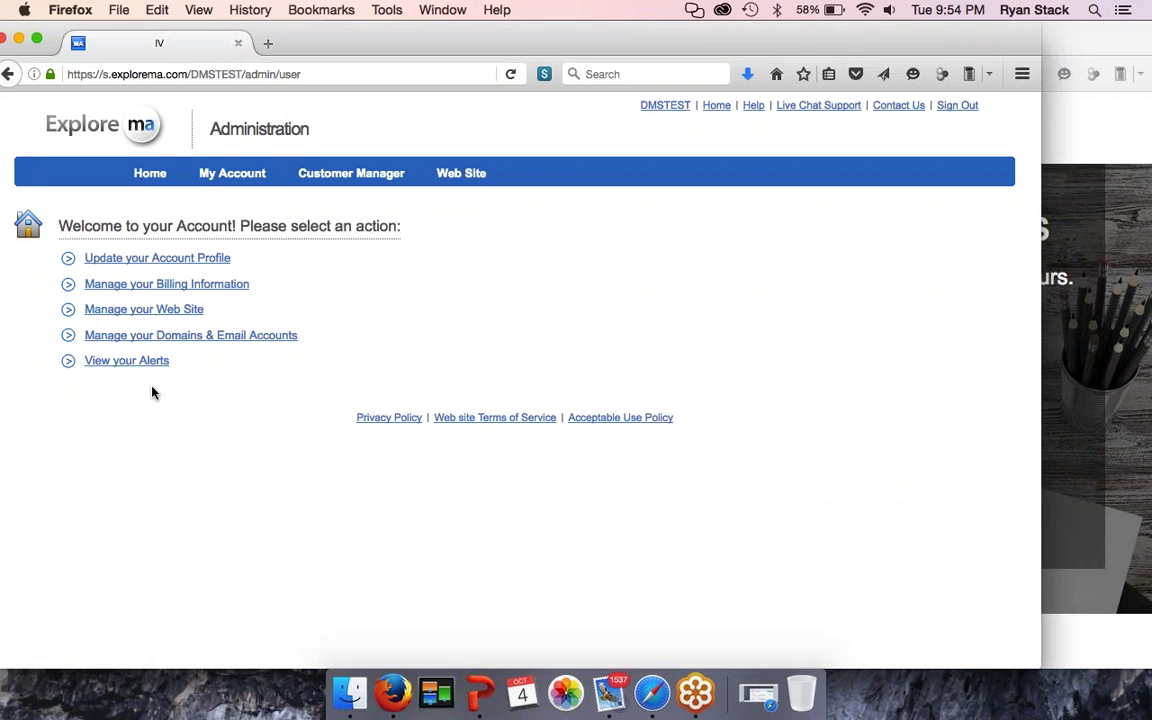
click(175, 312)
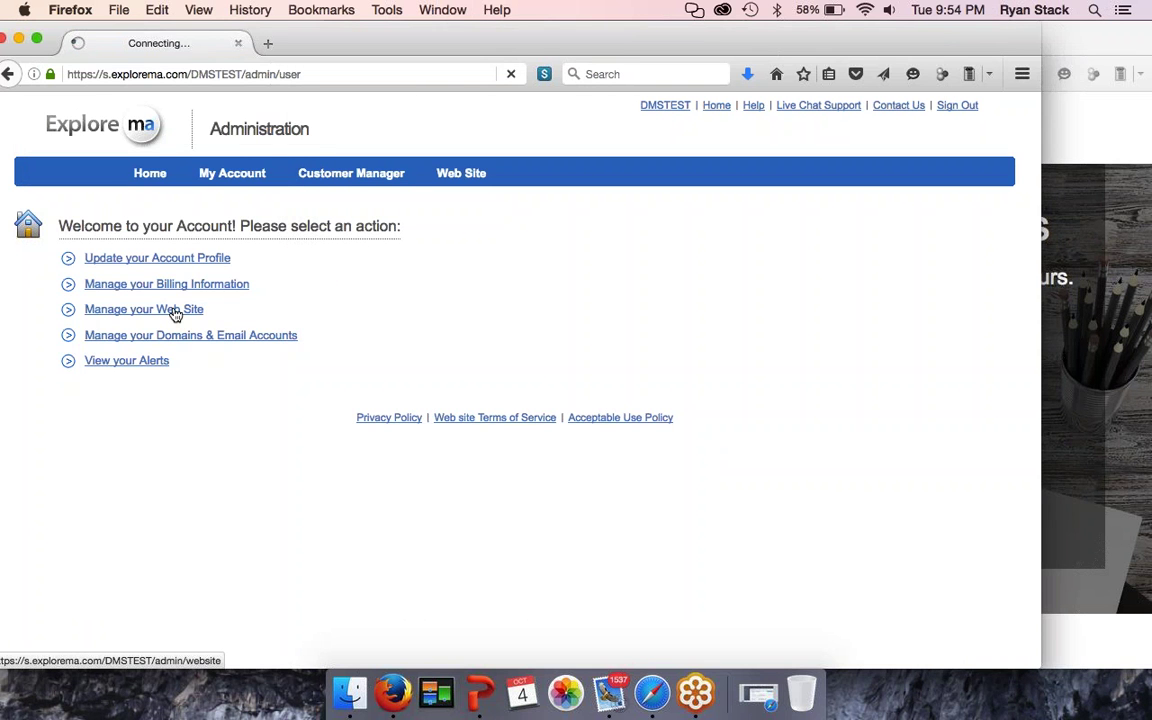
click(113, 259)
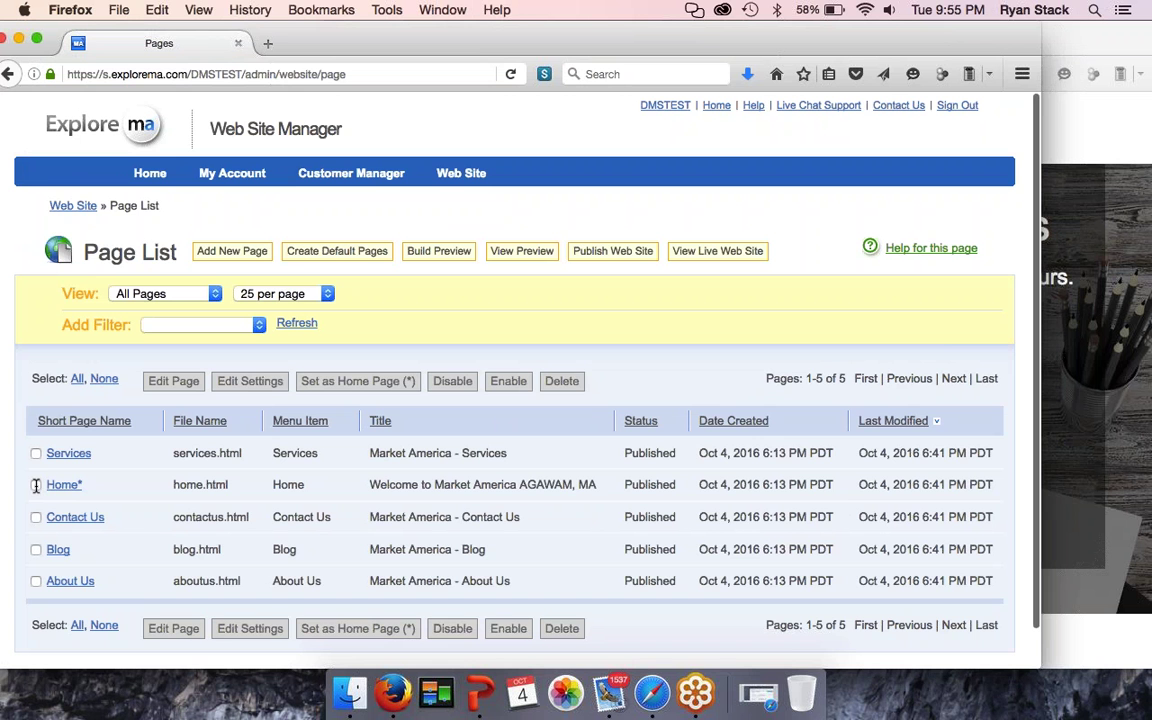
Step: Open the Home page's settings and replace the page title with "SHOP.com Business Overview |"
click(36, 484)
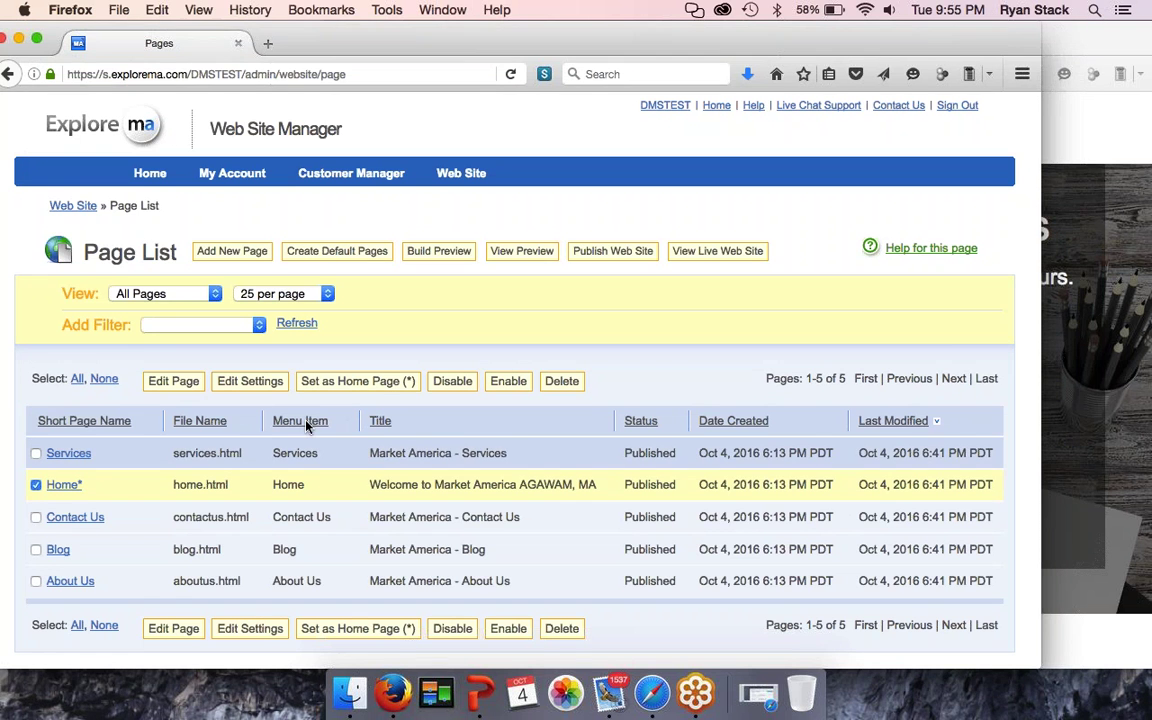
click(250, 383)
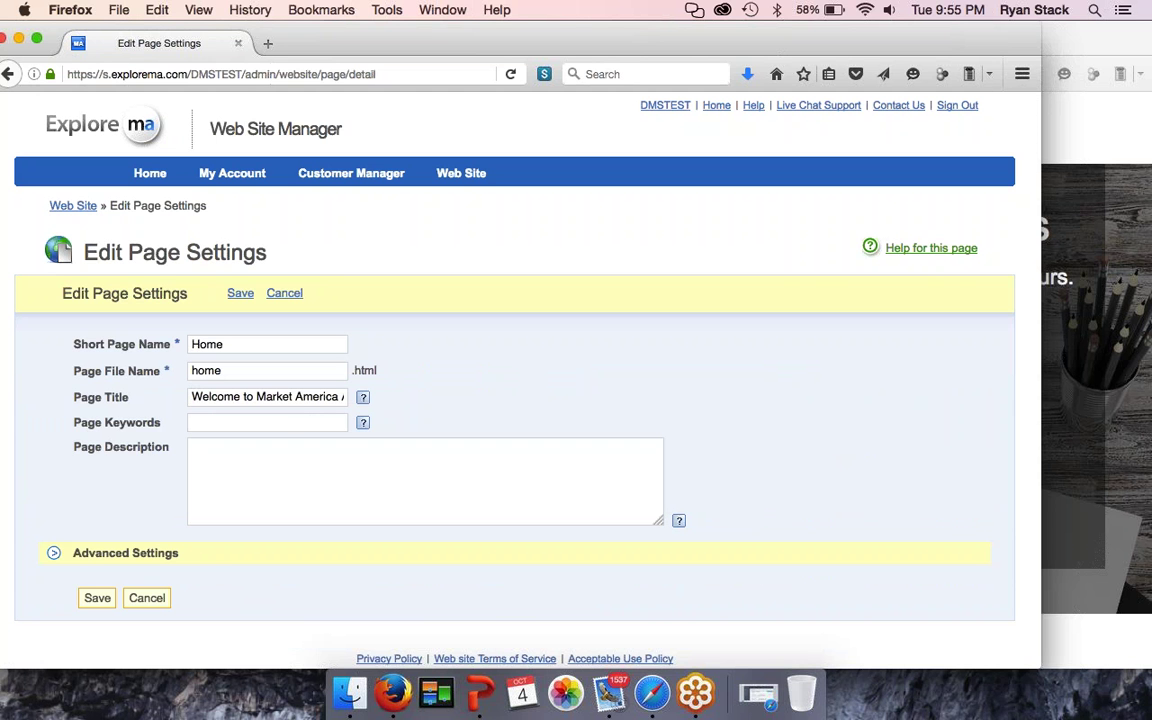
drag(195, 397, 472, 401)
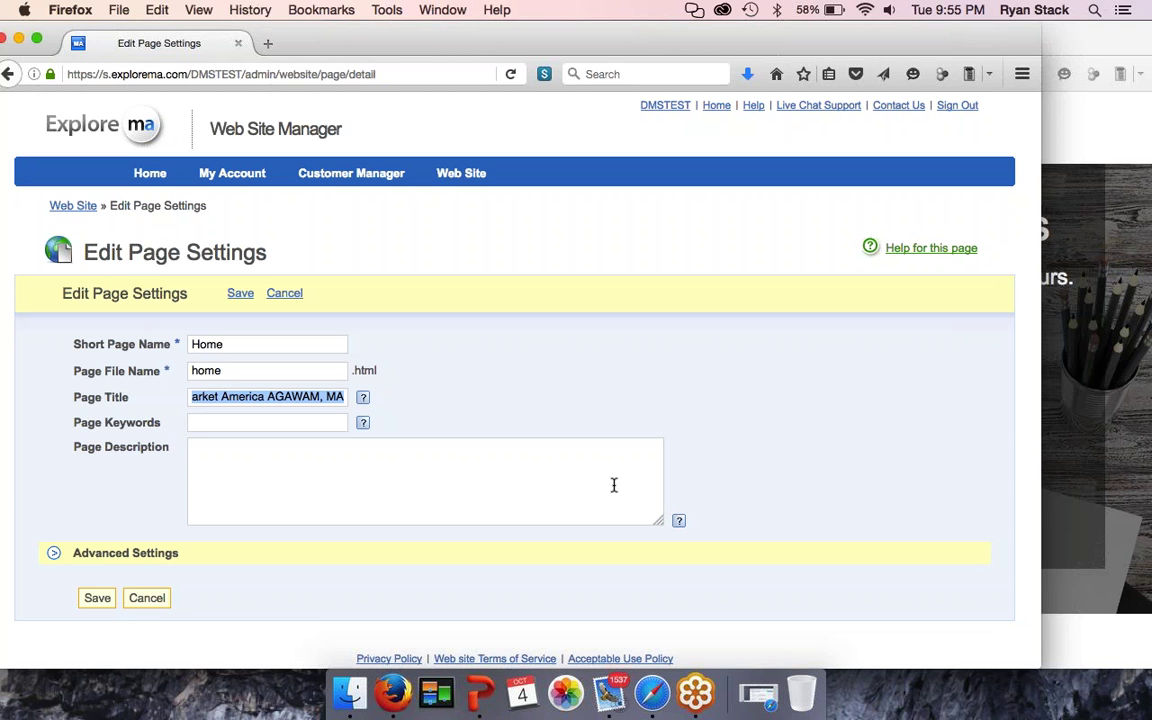
text(SHOP.c)
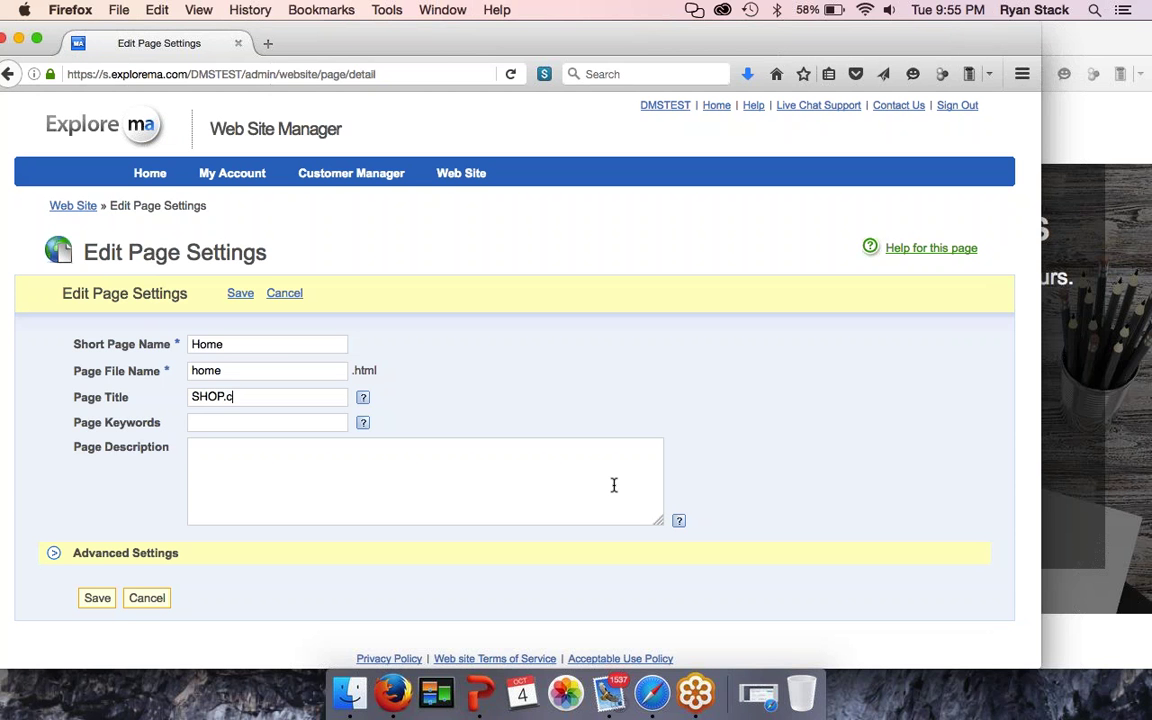
text(om Business Overview)
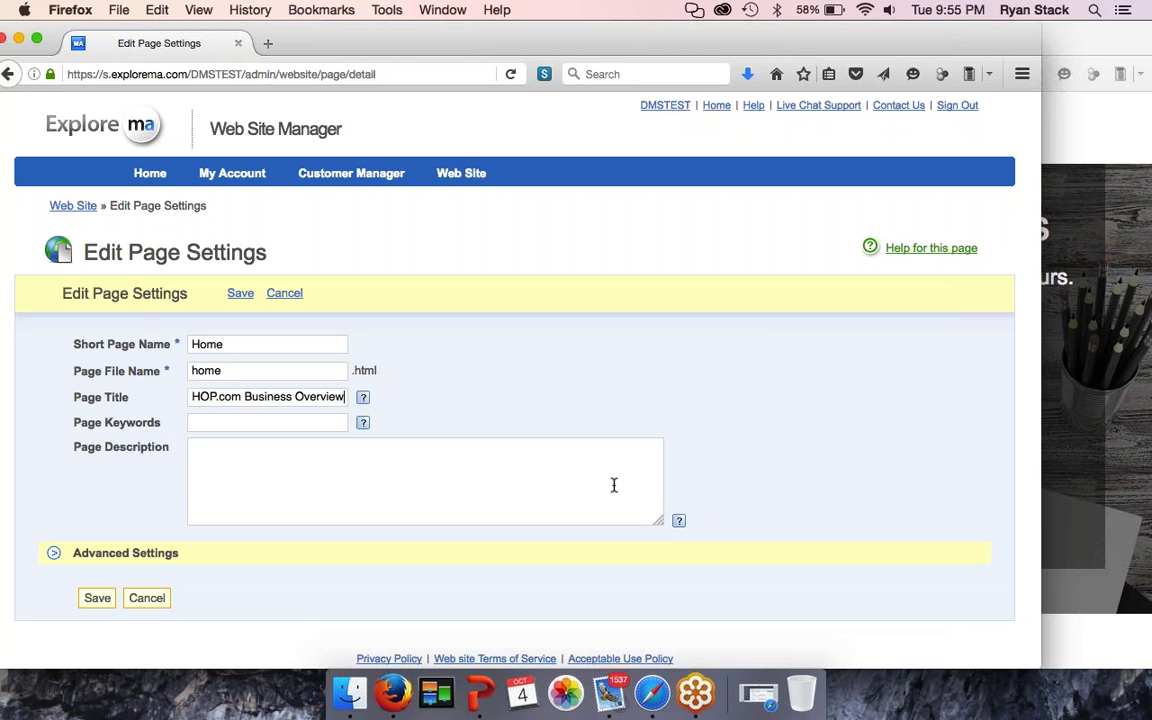
text(|)
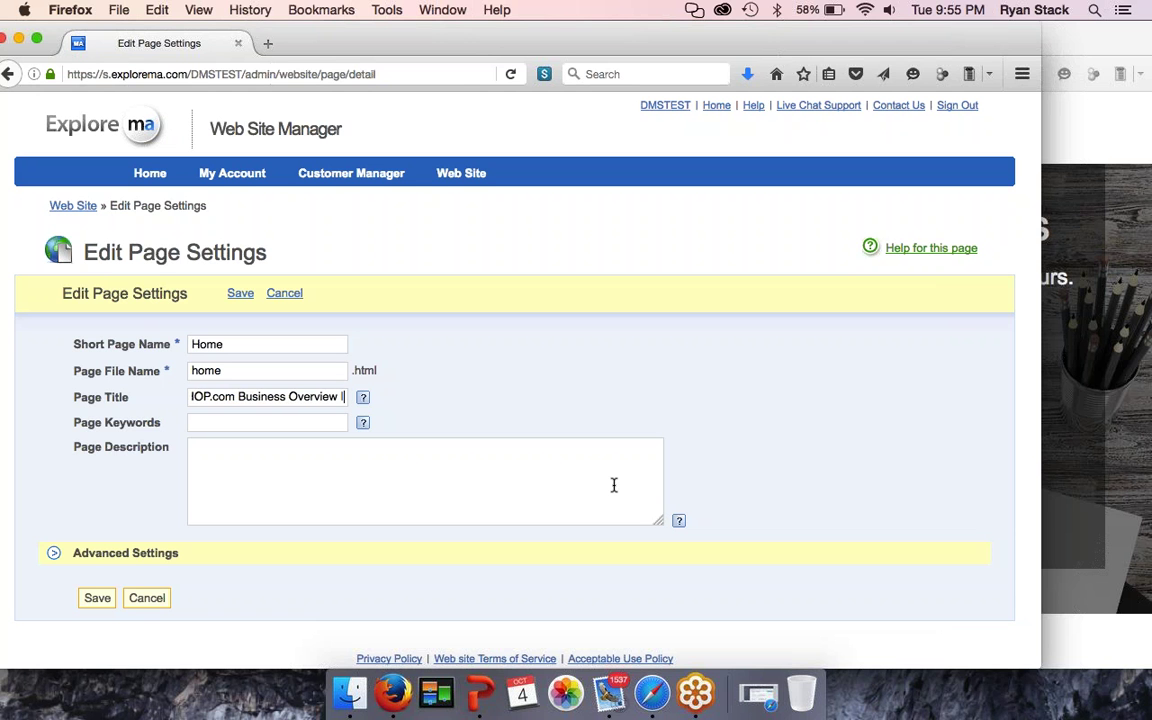
text( How it work)
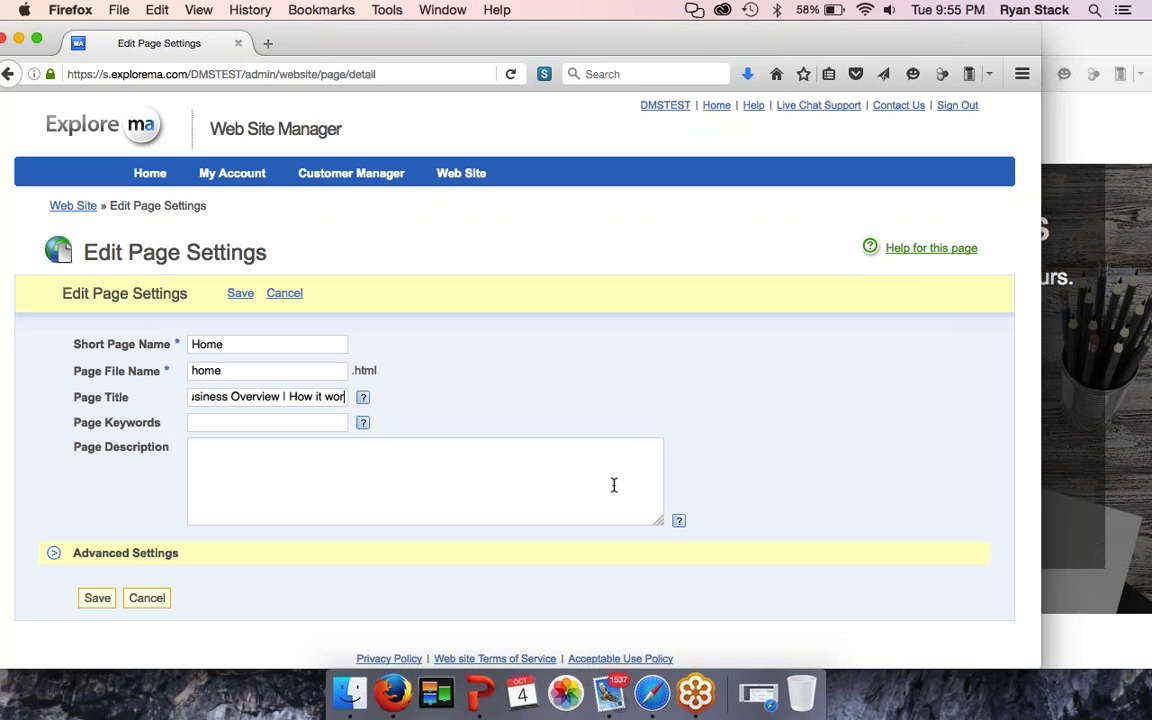
key(BackSpace)
key(BackSpace)
key(BackSpace)
key(BackSpace)
key(BackSpace)
key(BackSpace)
key(BackSpace)
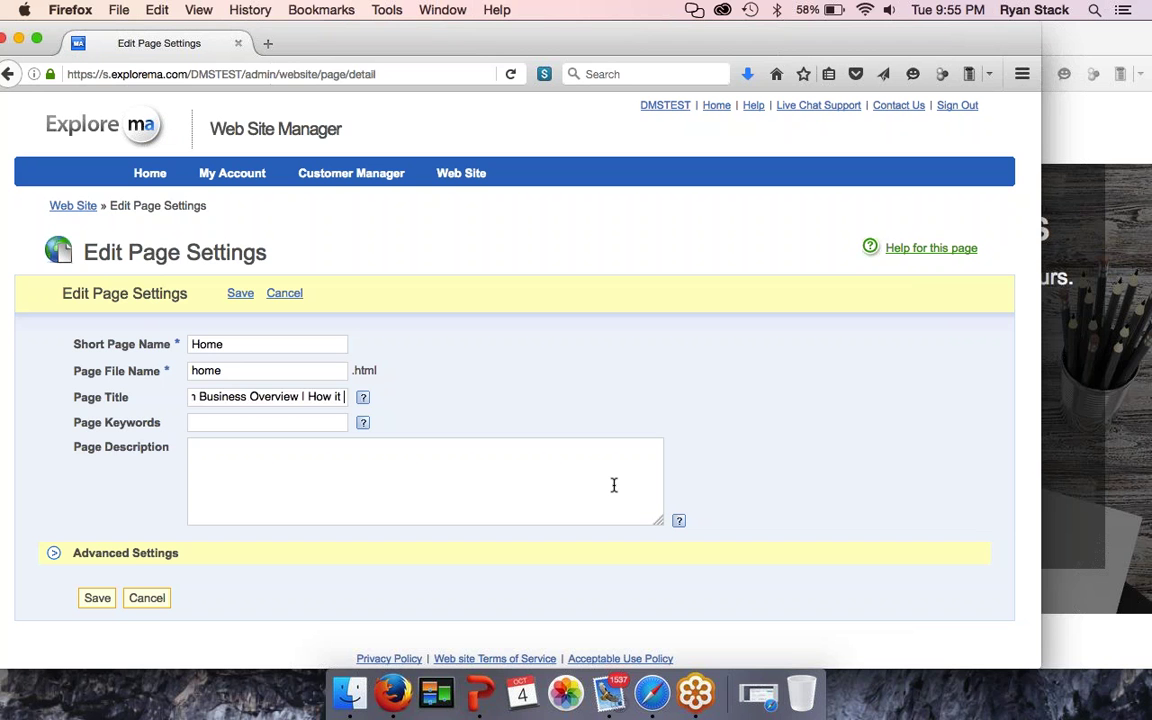
key(BackSpace)
key(BackSpace)
key(BackSpace)
key(BackSpace)
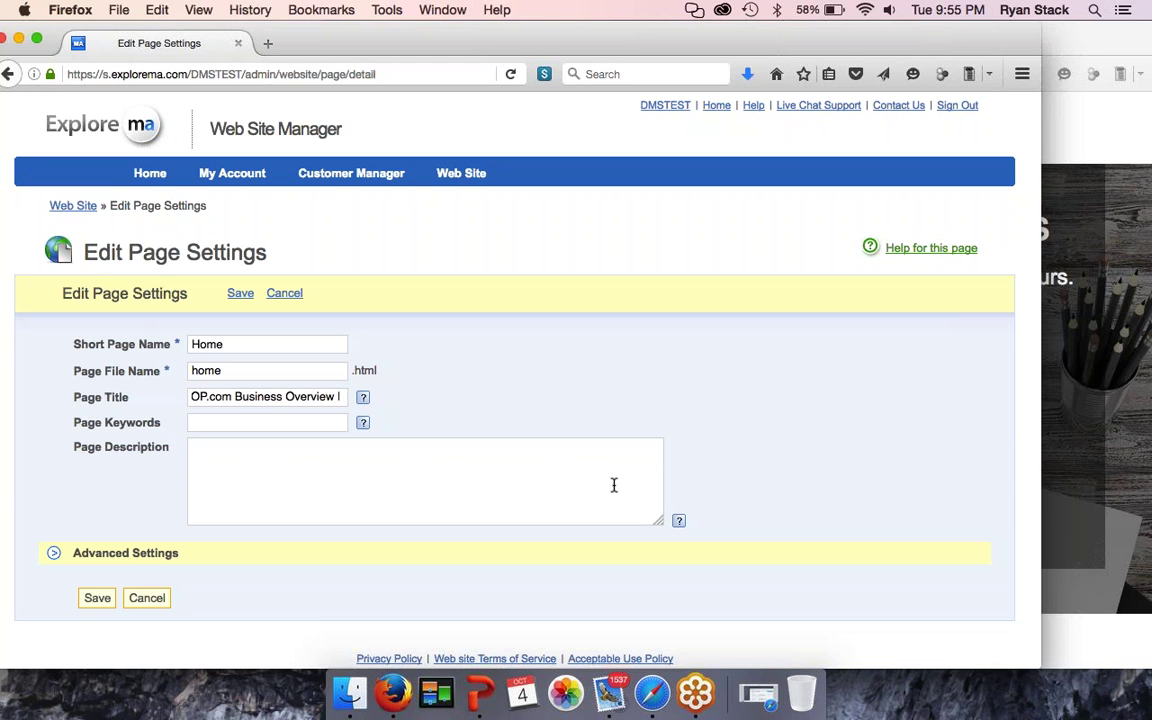
Step: Complete the page title with "Market America Overview" and set the page keywords to "market america, shop.com, home based business"
text(Market A)
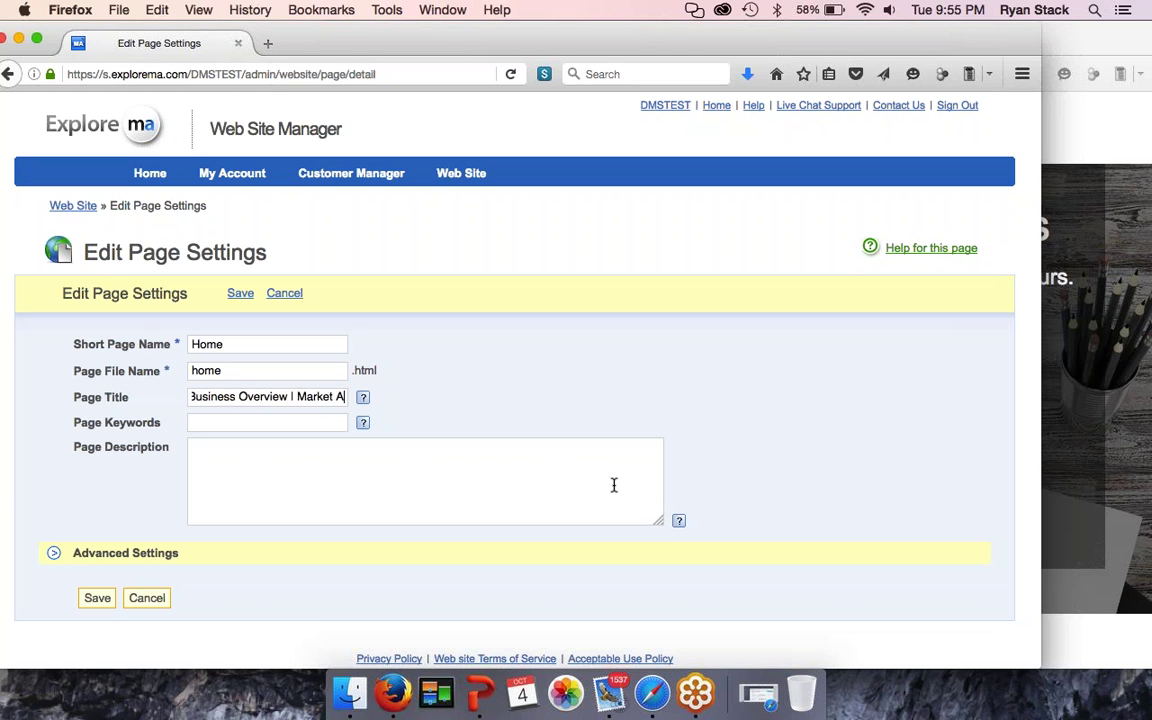
text(merica Overview)
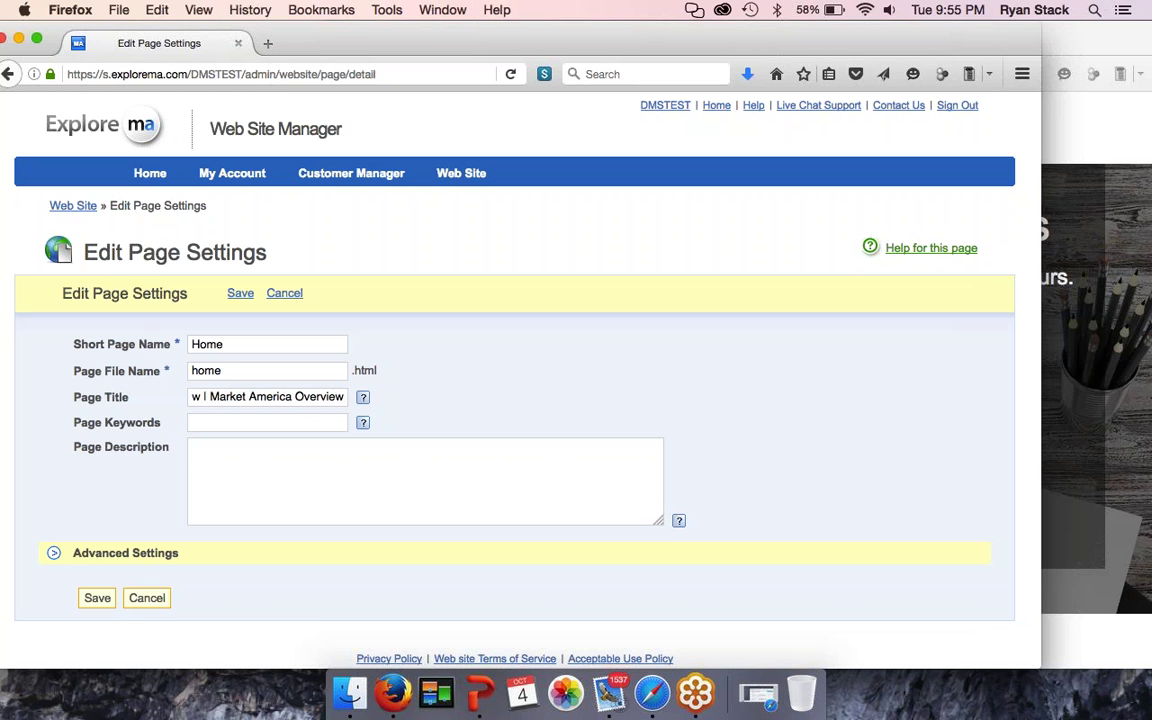
mouse_move(364, 399)
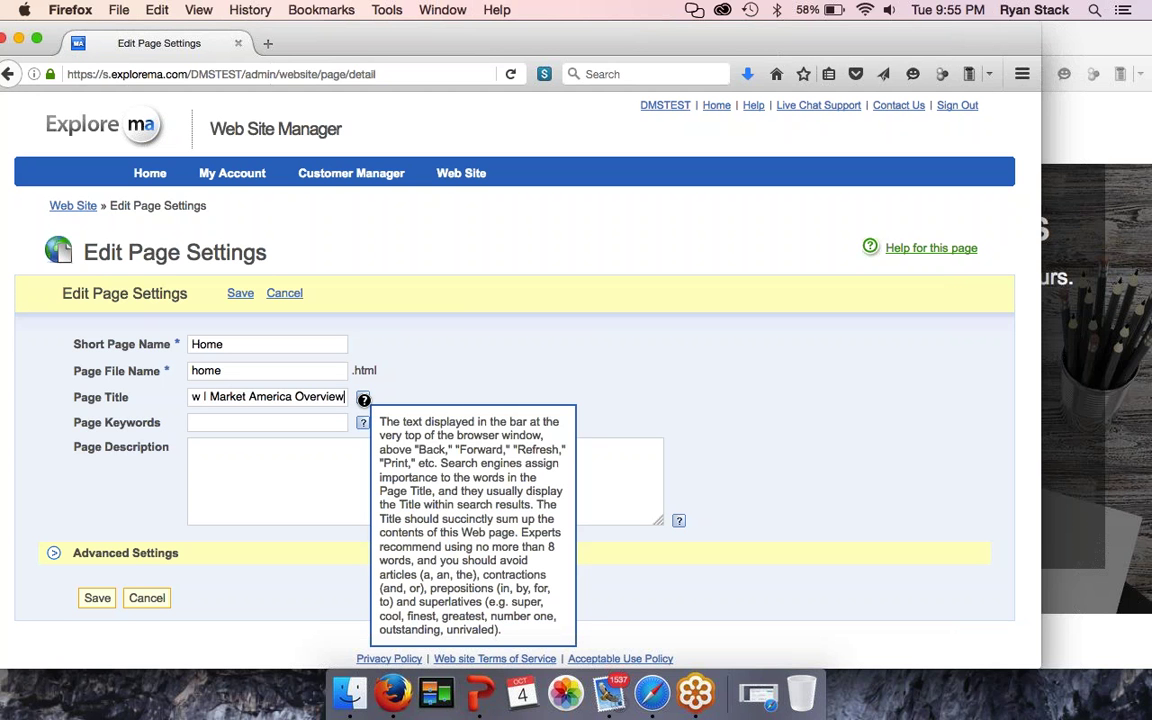
click(228, 424)
text(m)
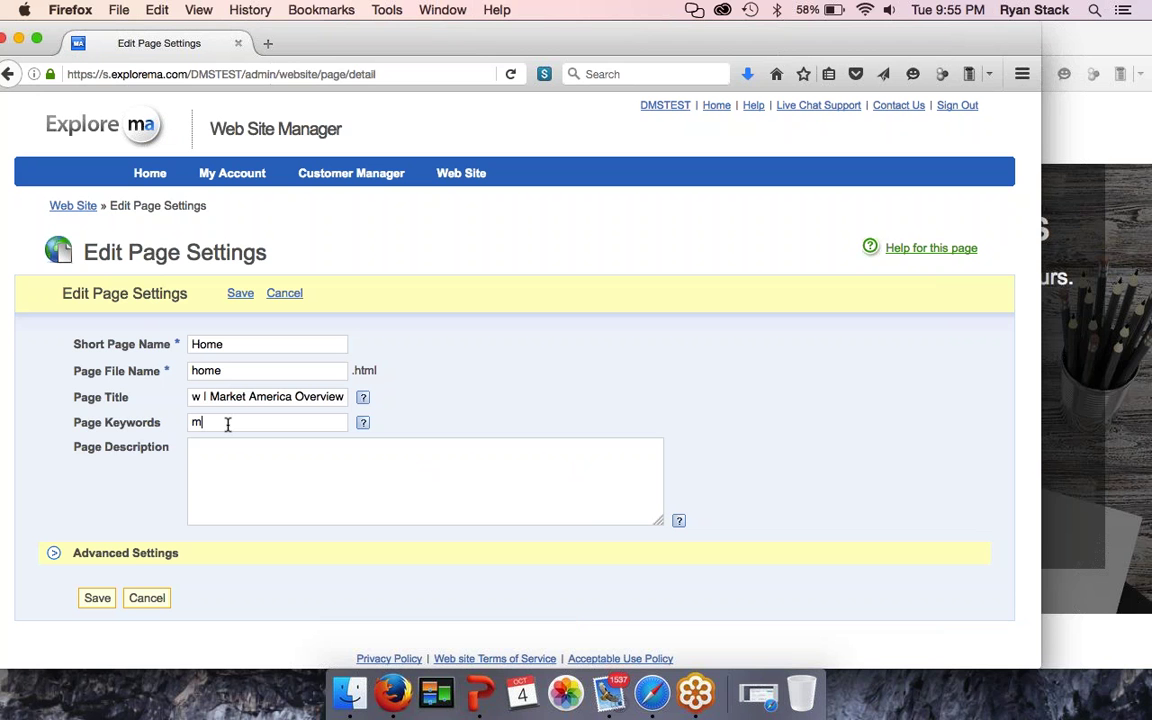
text(arket america, shop.com, )
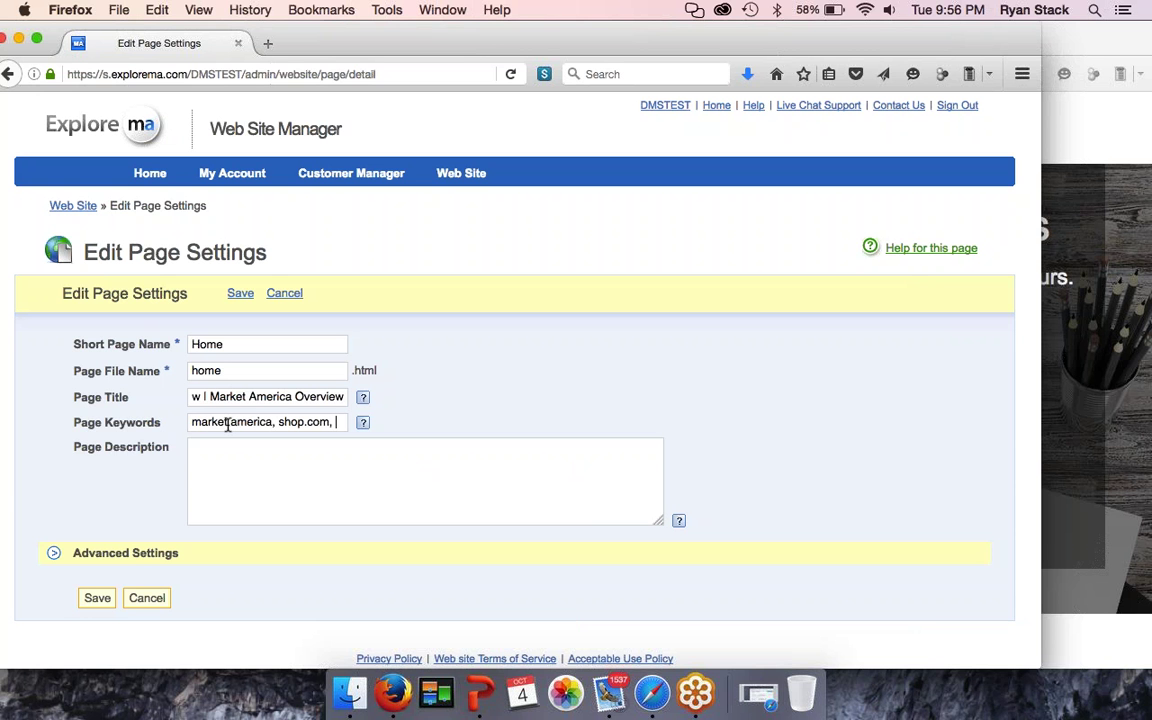
text(home based business)
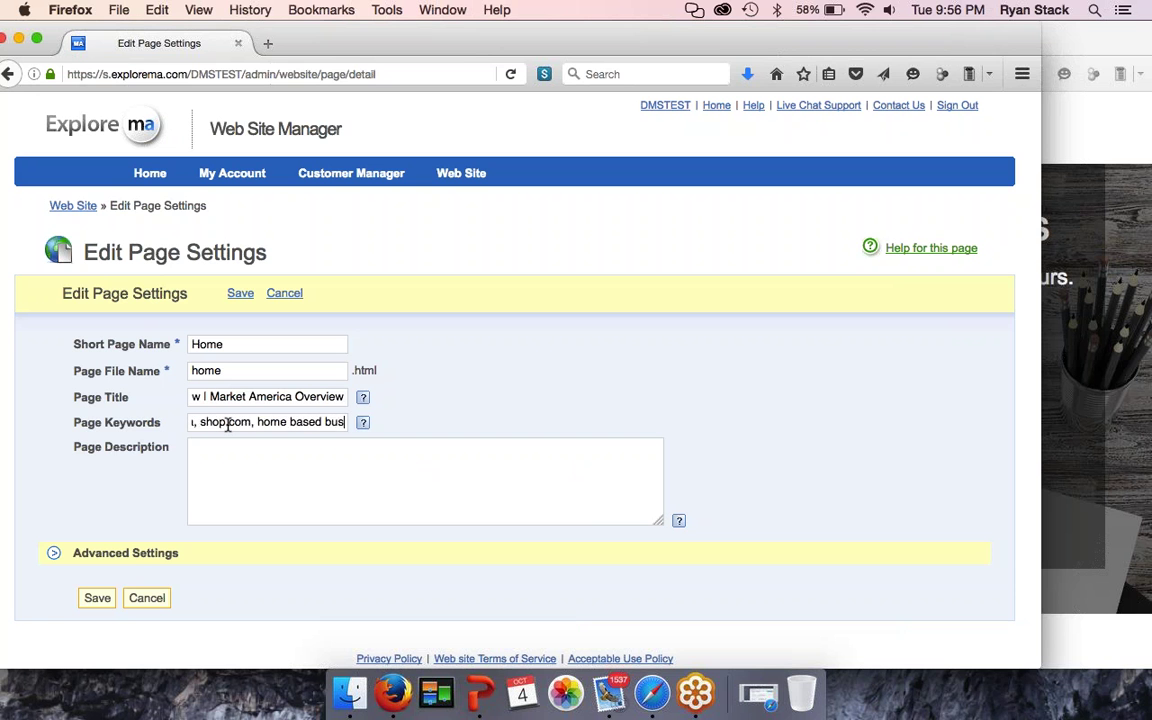
Step: Enter "Learn how own a shop.com and market america business." as the Home page's description
click(234, 465)
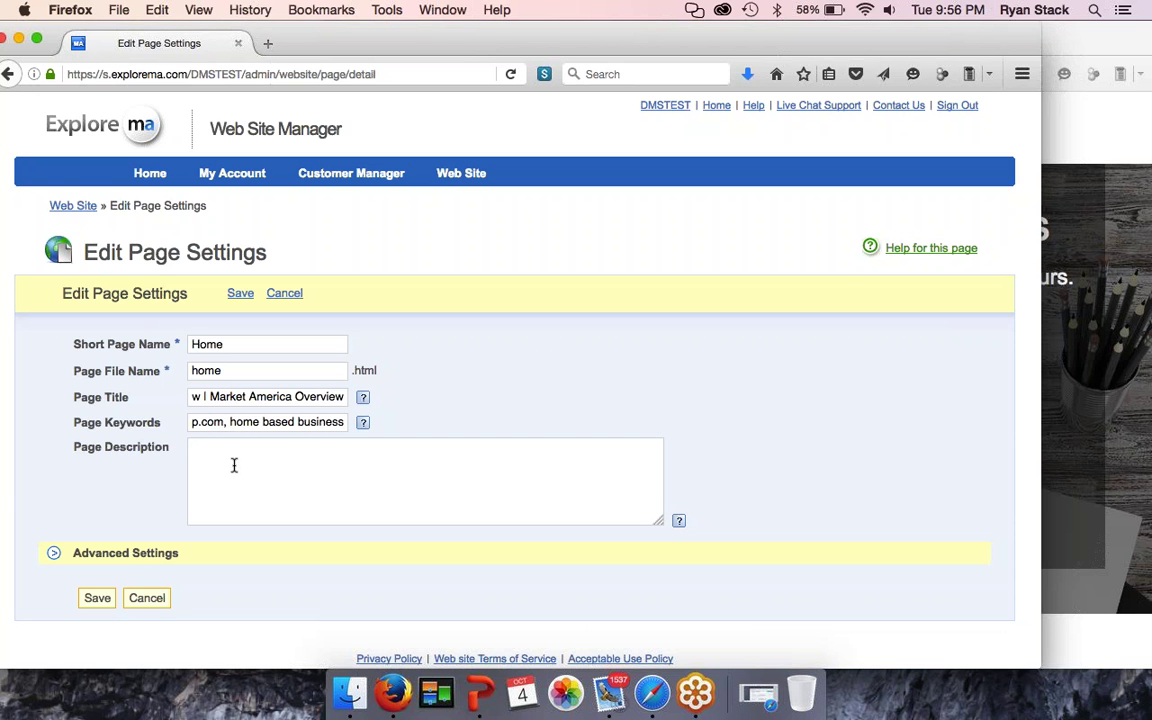
text(Learn how shop.com)
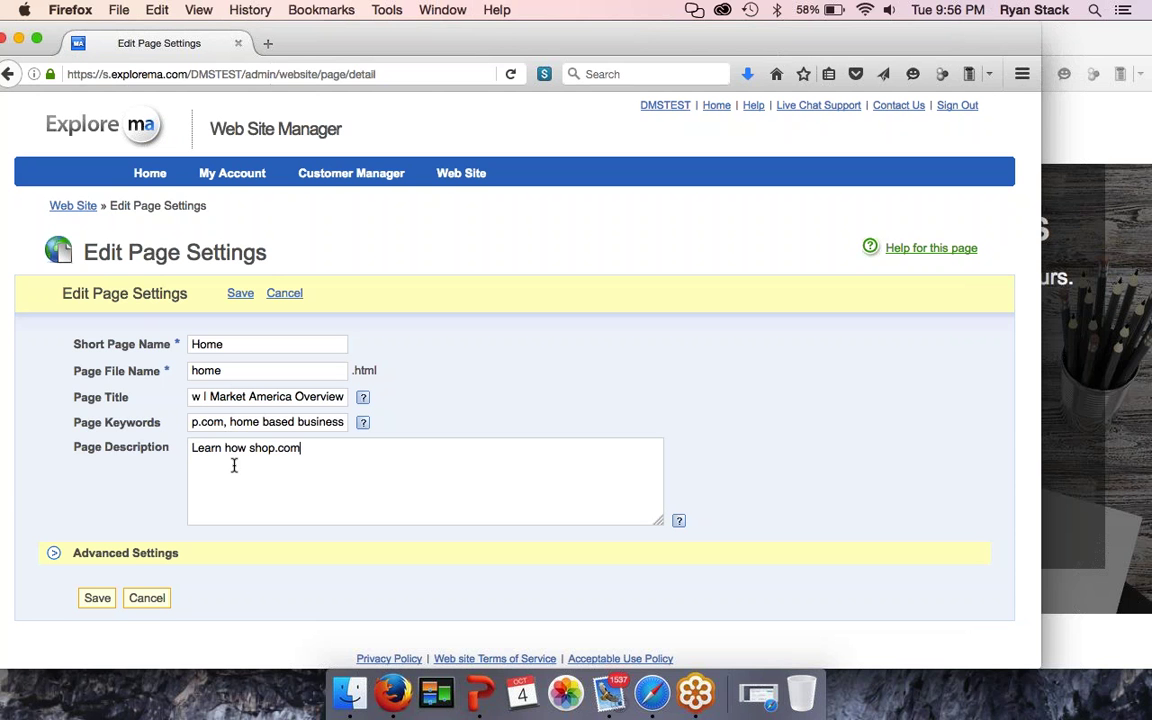
text( and market america)
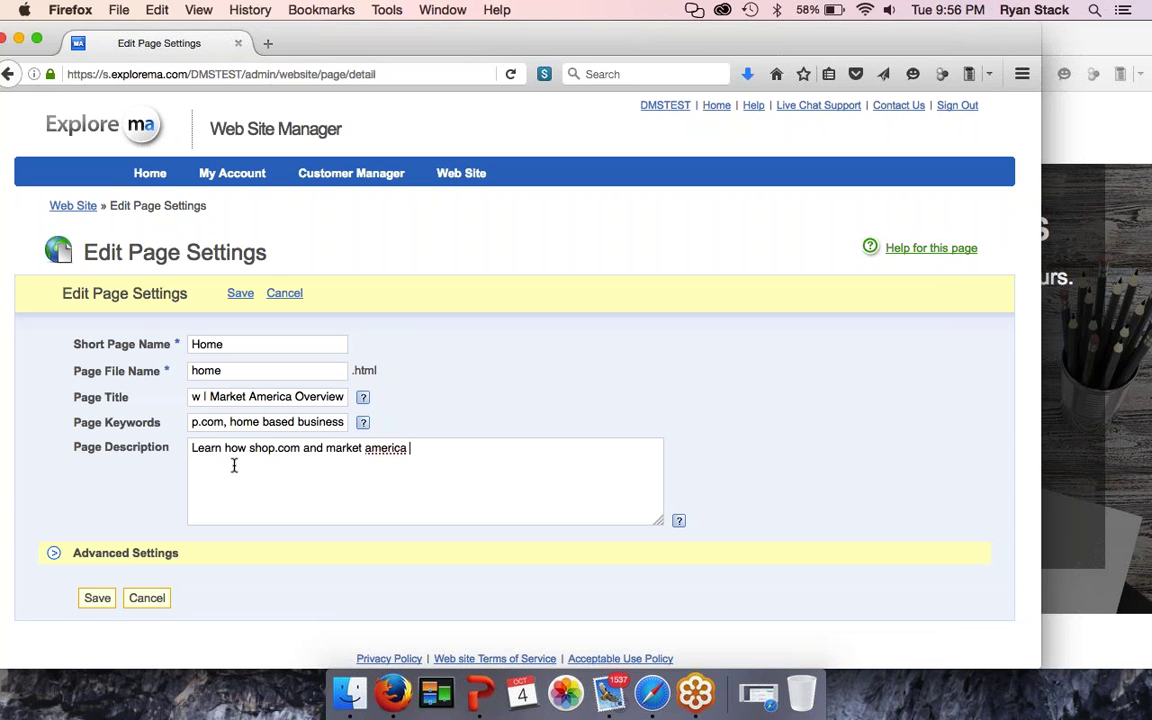
click(249, 448)
text(own a)
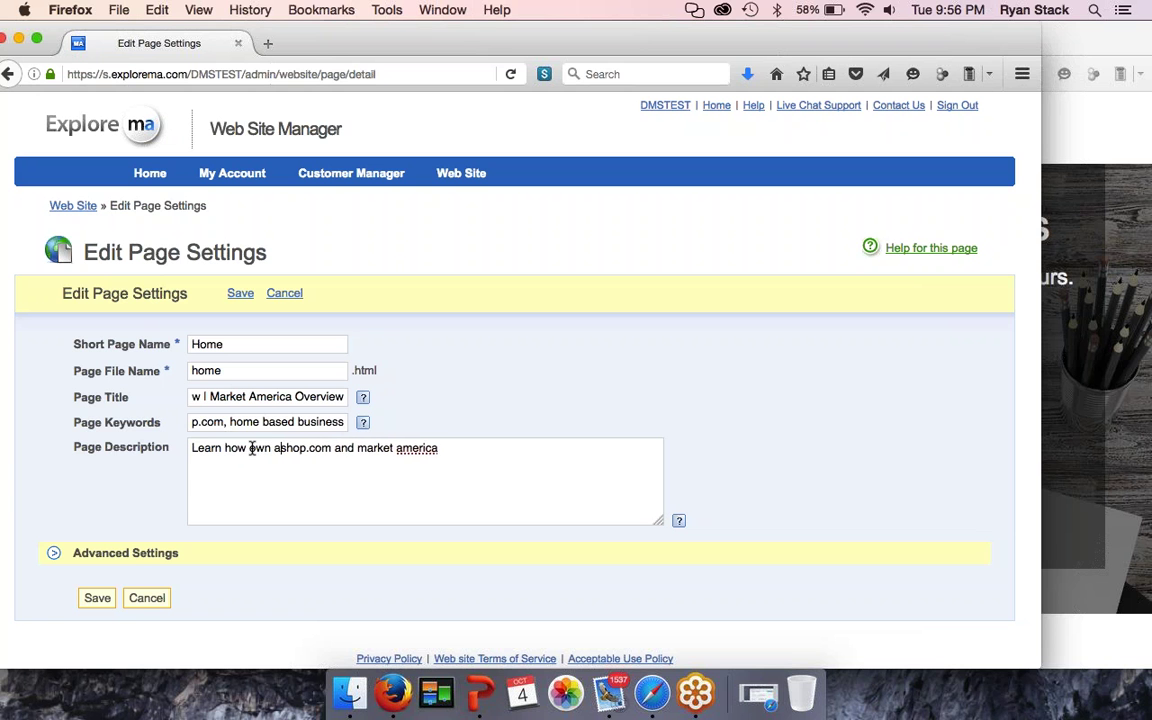
click(476, 446)
text(business. )
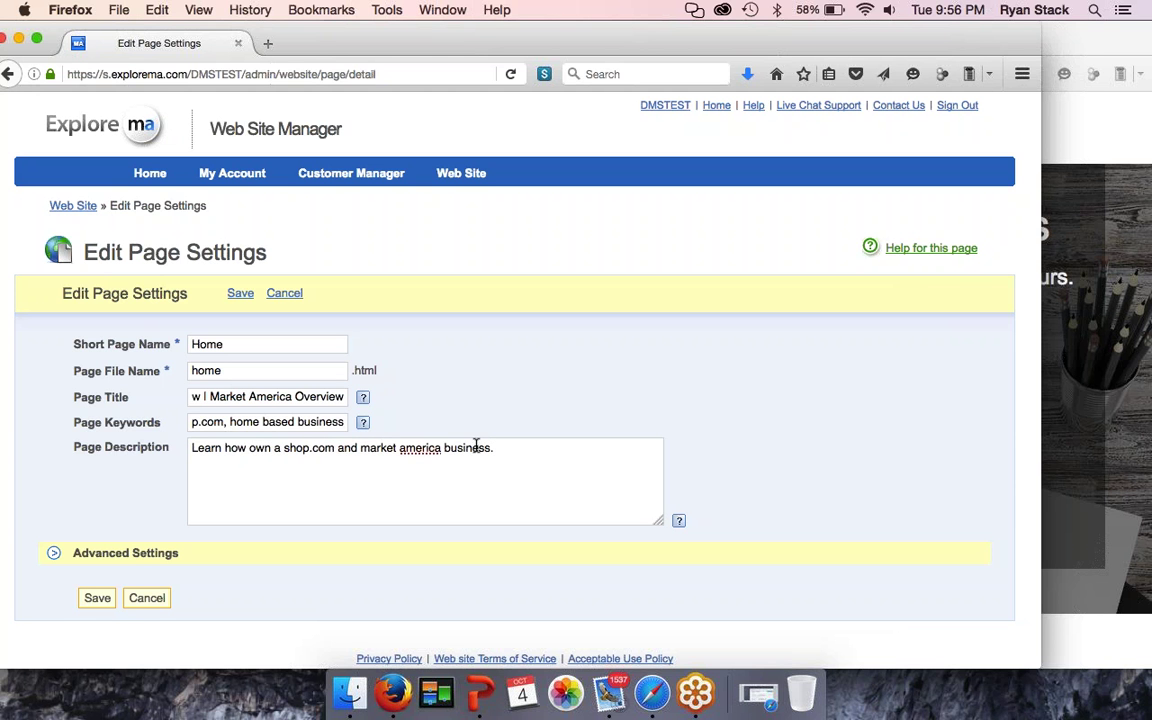
Step: Add "Business overview video." to the end of the page description and save the page settings
text( Business)
text( overview)
text( video.)
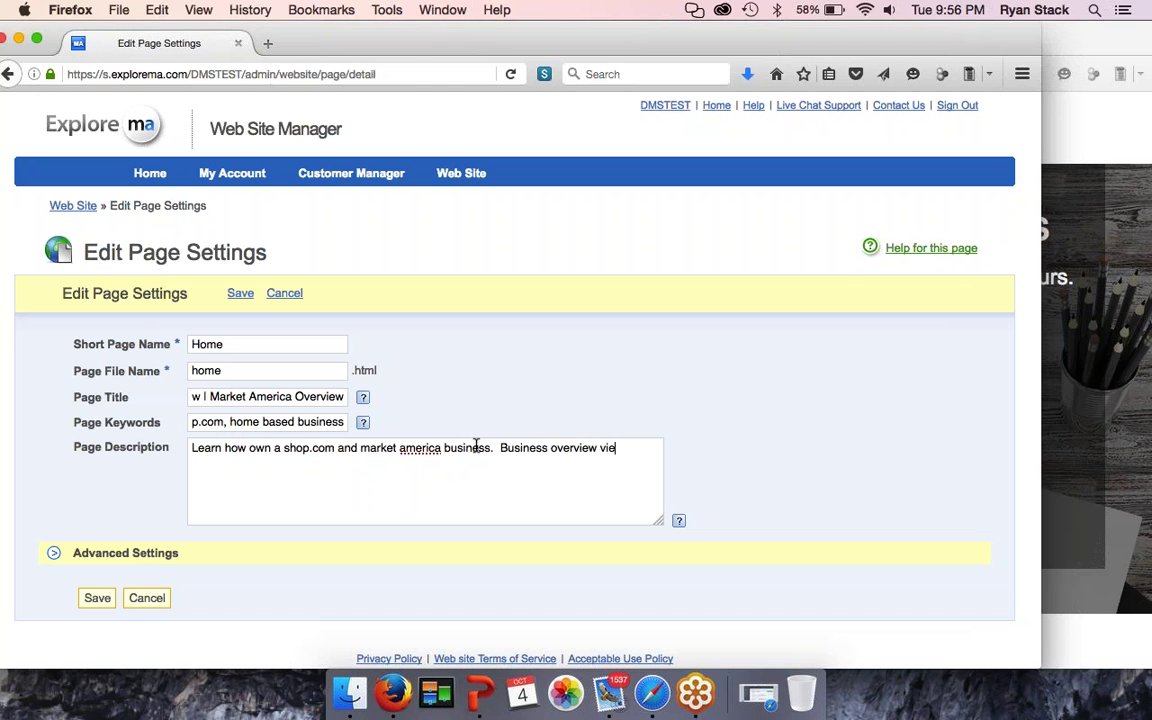
key(BackSpace)
key(BackSpace)
key(BackSpace)
text(eo.)
click(97, 598)
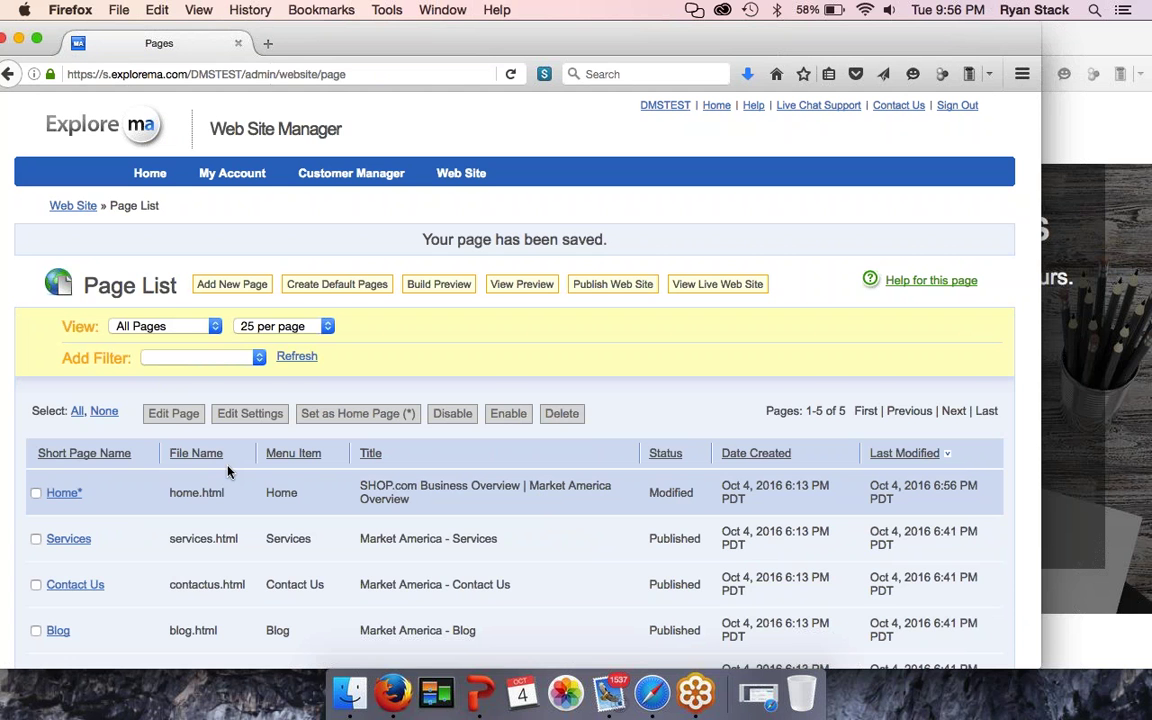
Step: Open the Home page from the page list in the page editor and bring its lead form into view
scroll(424, 483, down, 1)
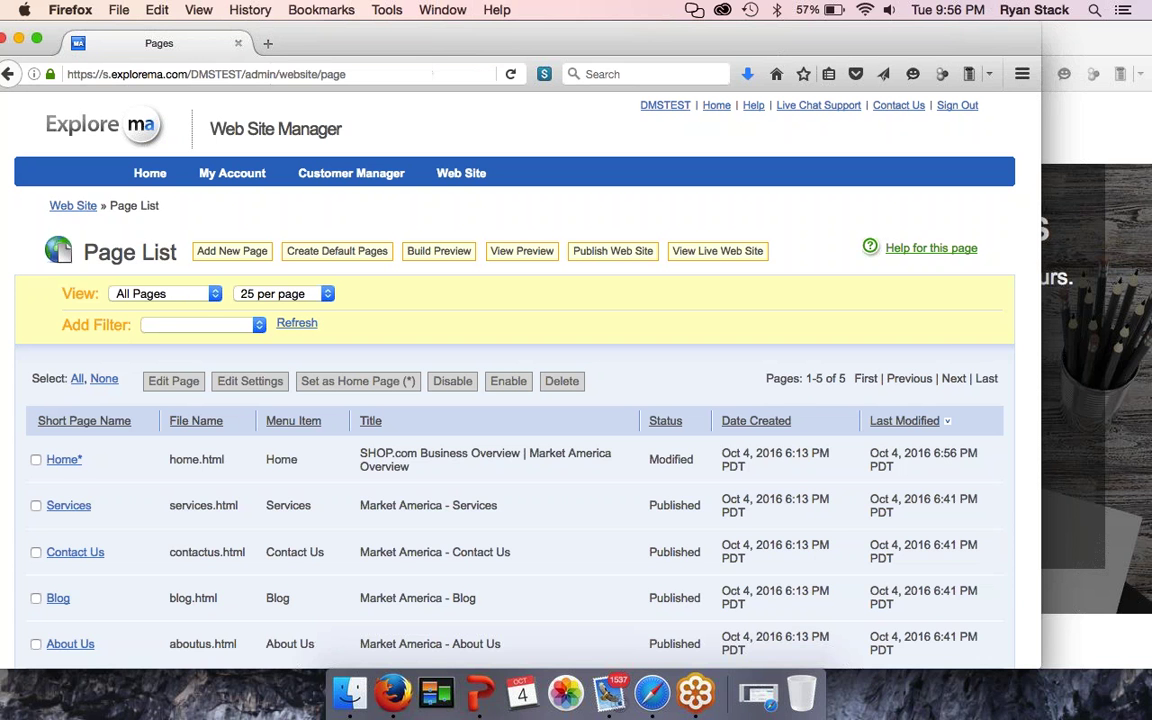
scroll(424, 485, down, 3)
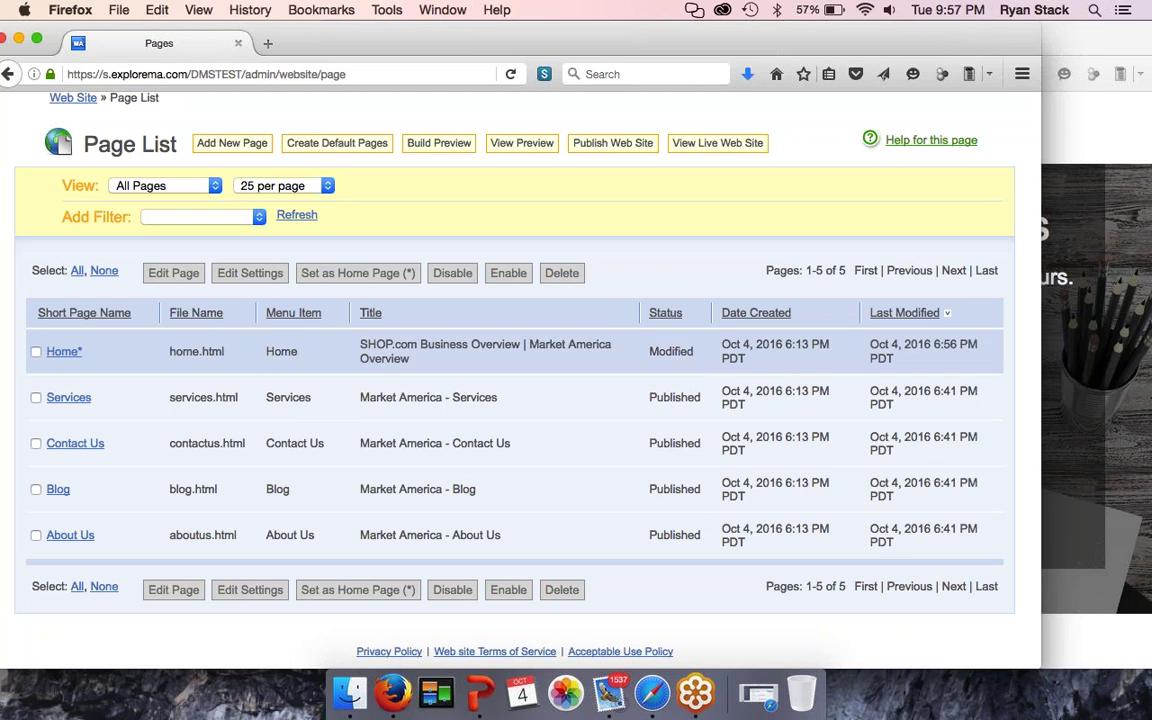
click(63, 351)
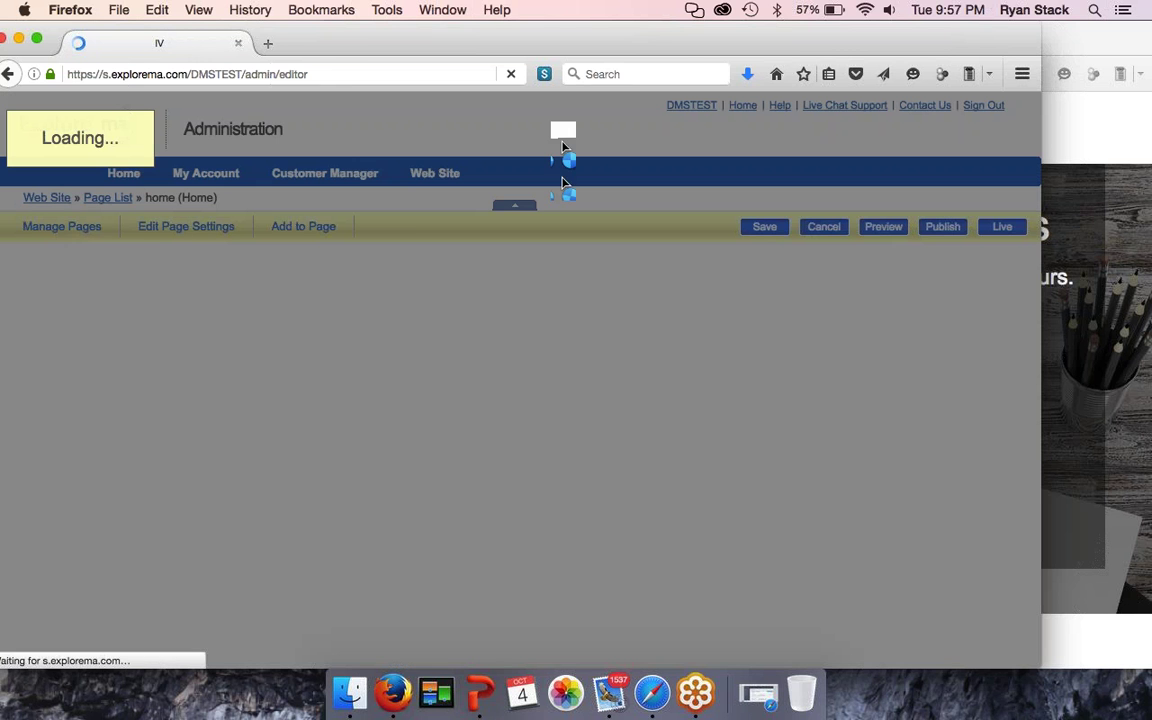
drag(452, 51, 512, 49)
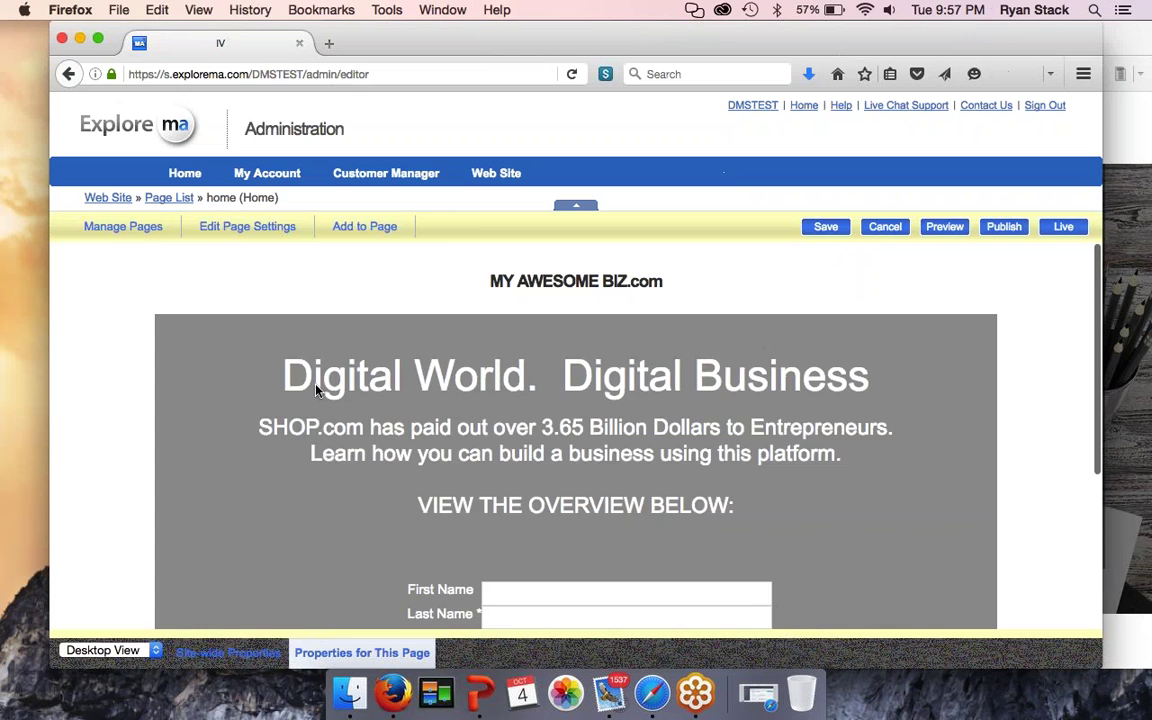
scroll(298, 355, down, 5)
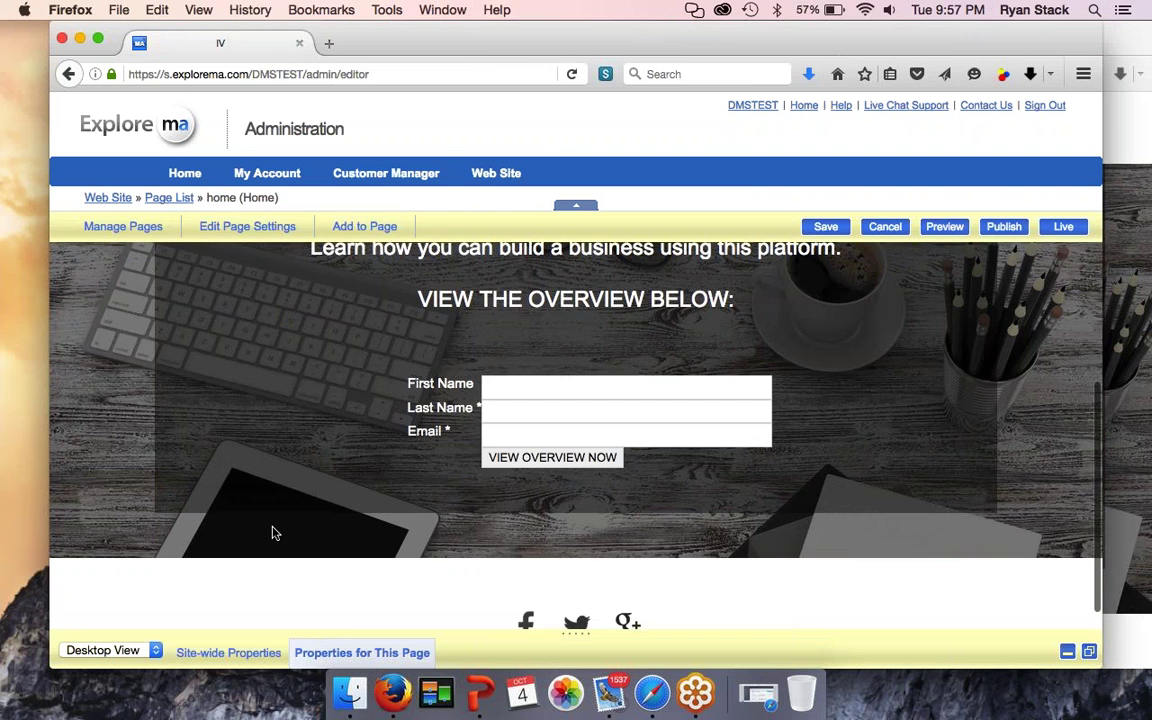
Step: Detach the page properties panel into a separate window, rearrange the windows, and return the panel to the page editor
drag(610, 31, 282, 31)
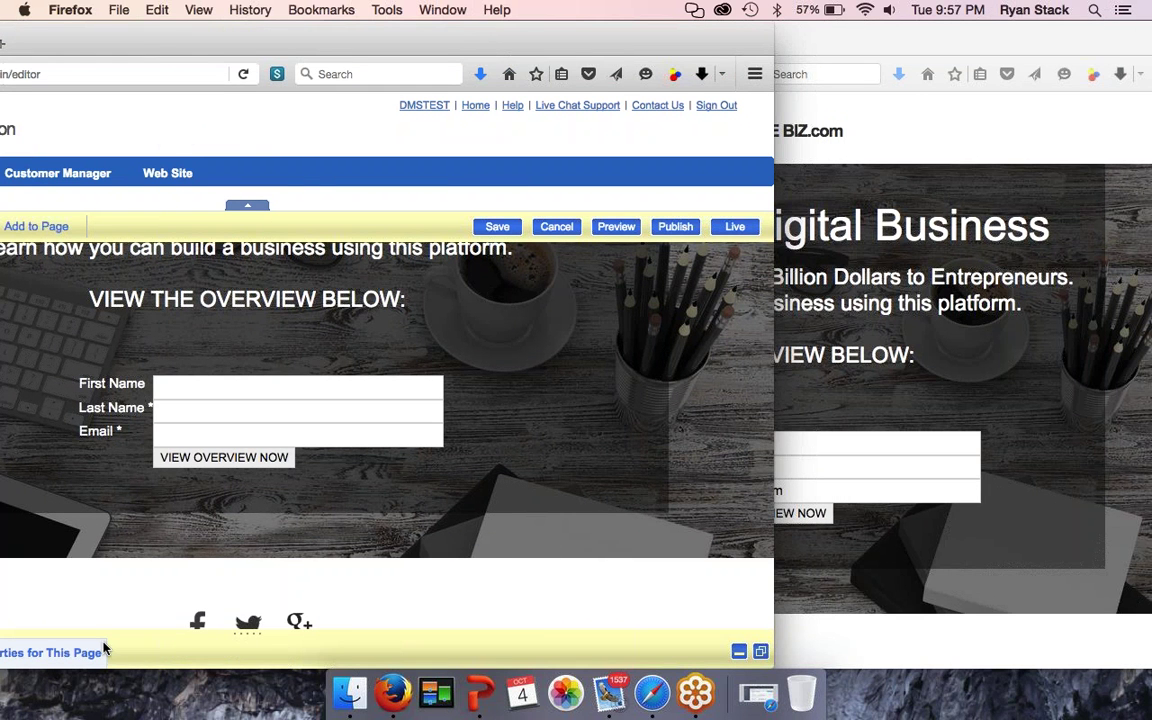
click(761, 652)
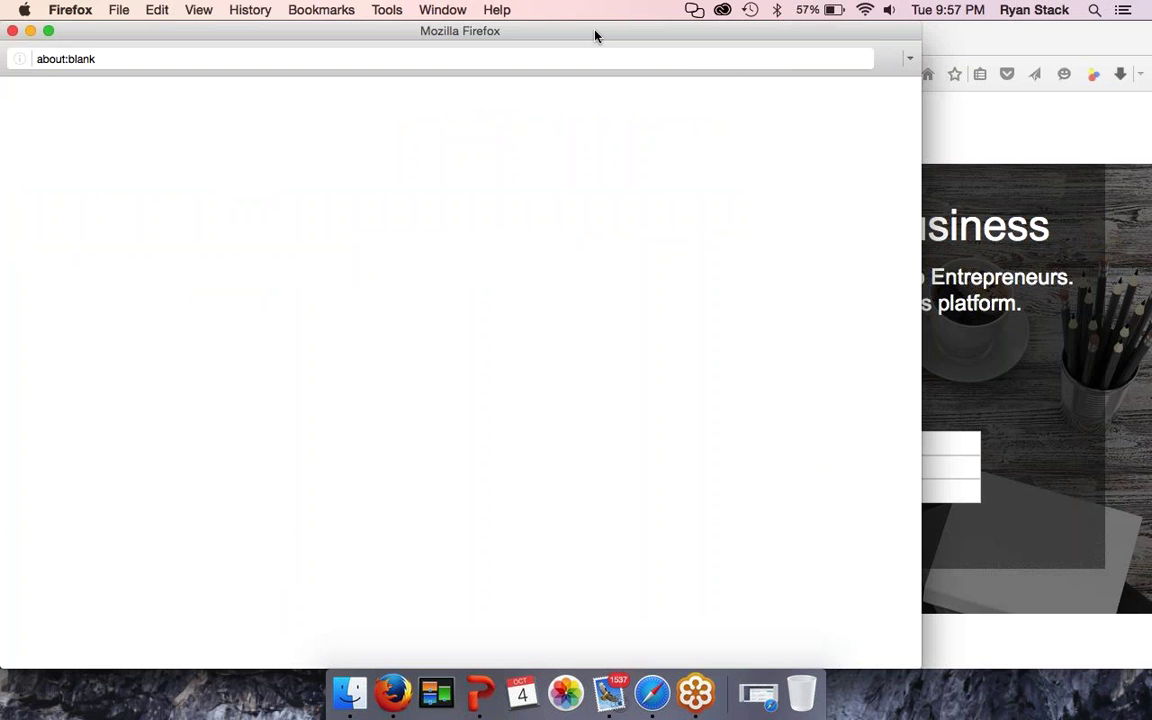
drag(595, 36, 95, 34)
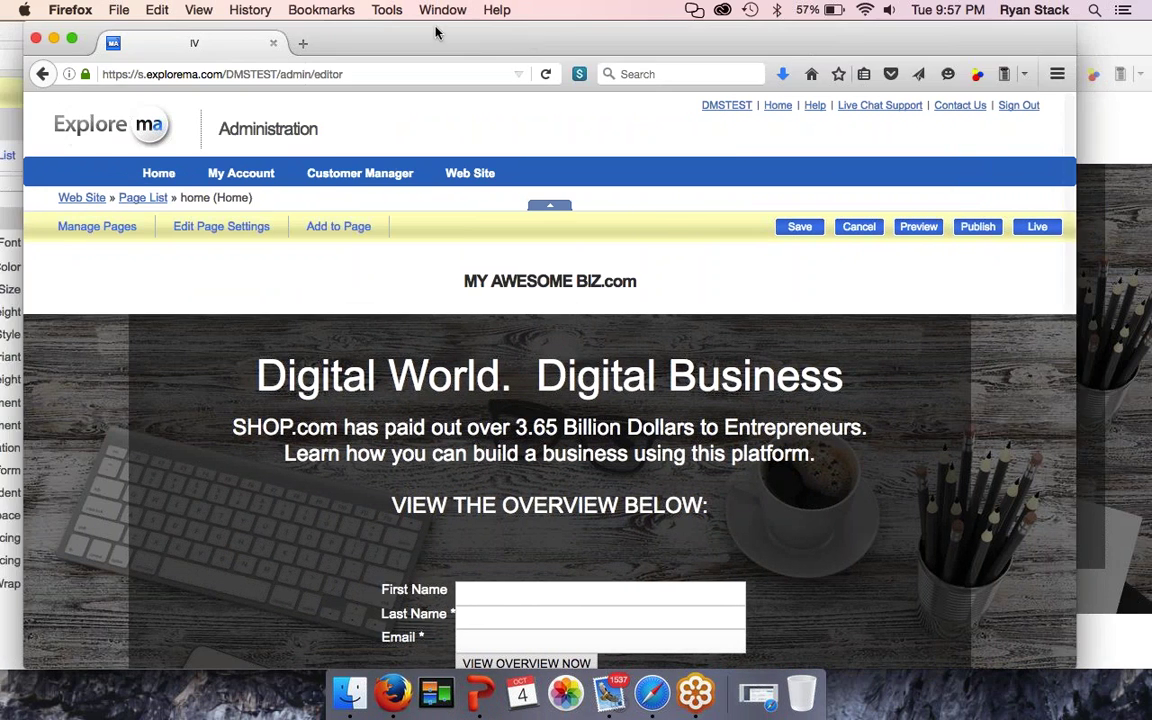
drag(392, 24, 557, 66)
drag(185, 42, 305, 8)
drag(673, 26, 388, 26)
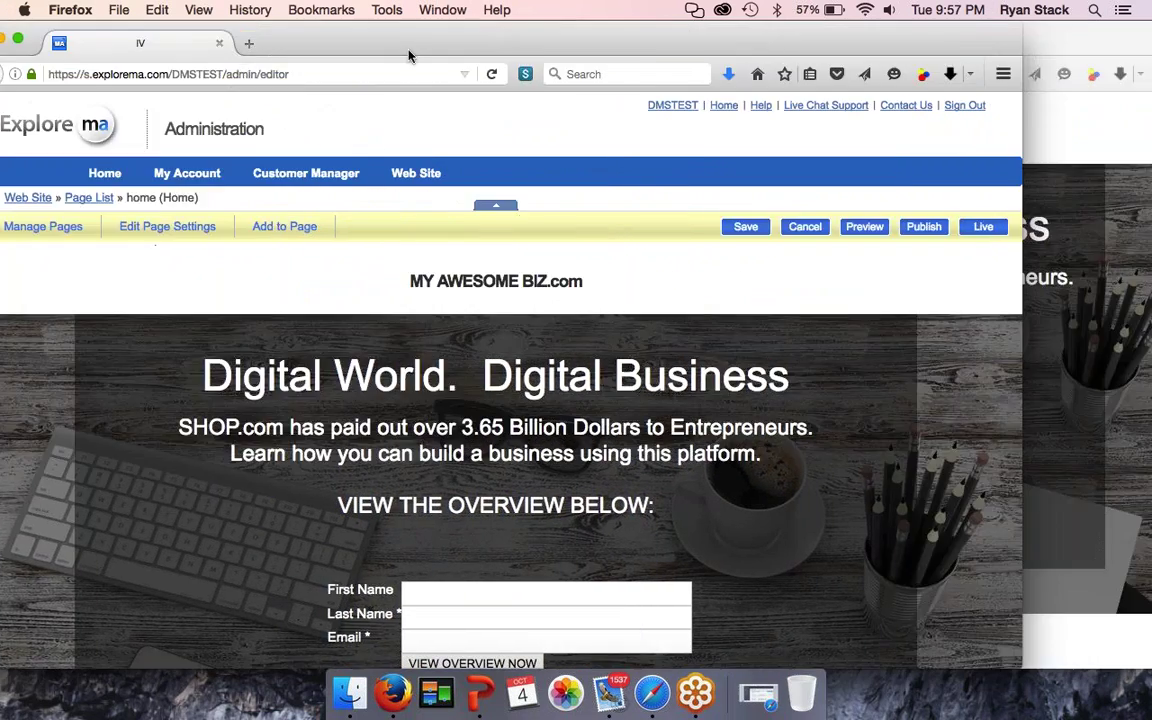
scroll(795, 302, down, 3)
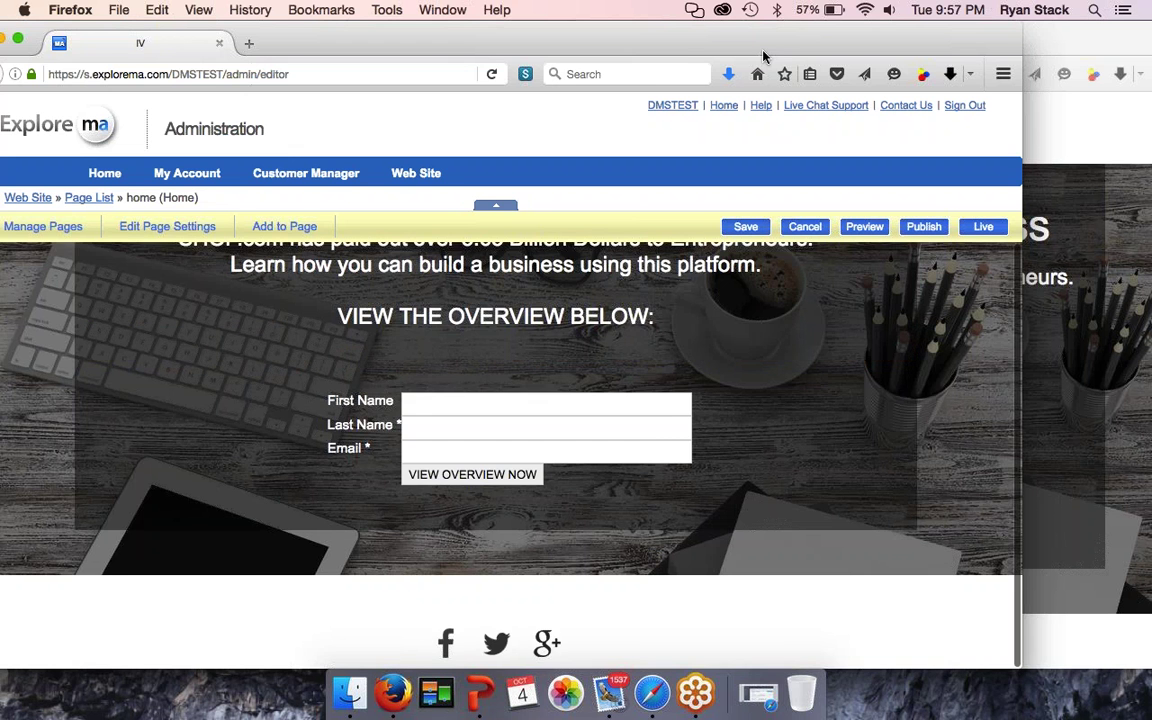
drag(764, 51, 873, 45)
drag(42, 32, 211, 57)
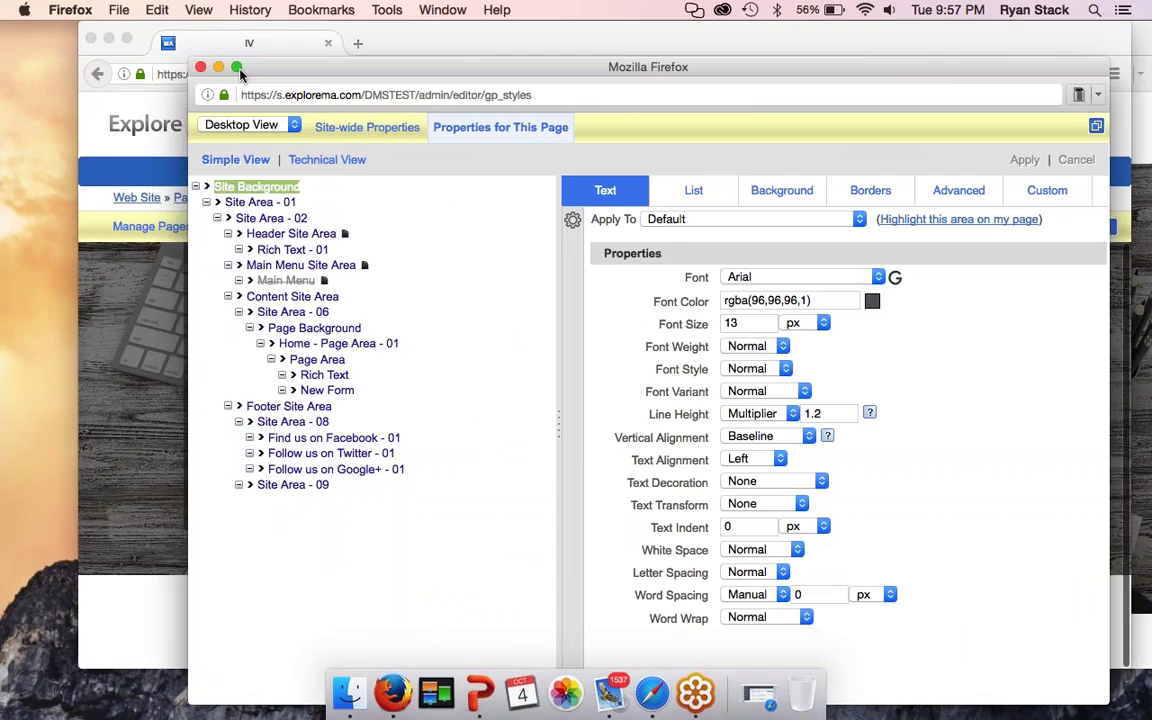
click(183, 62)
drag(528, 48, 381, 47)
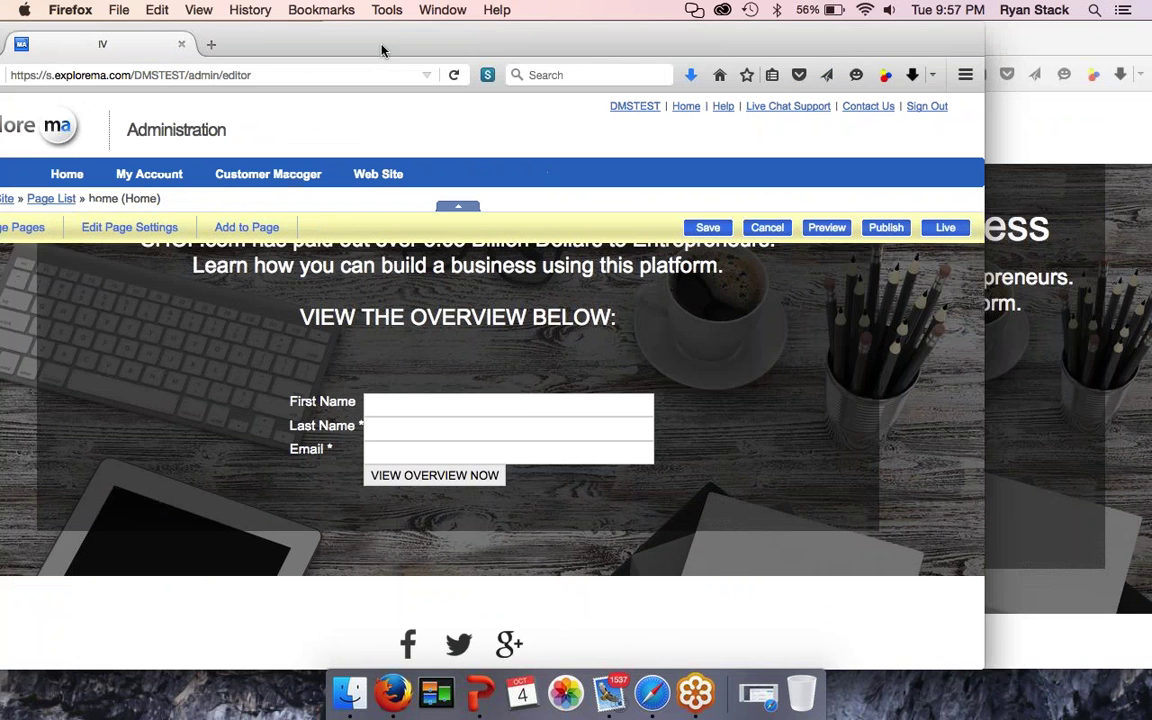
scroll(252, 303, down, 2)
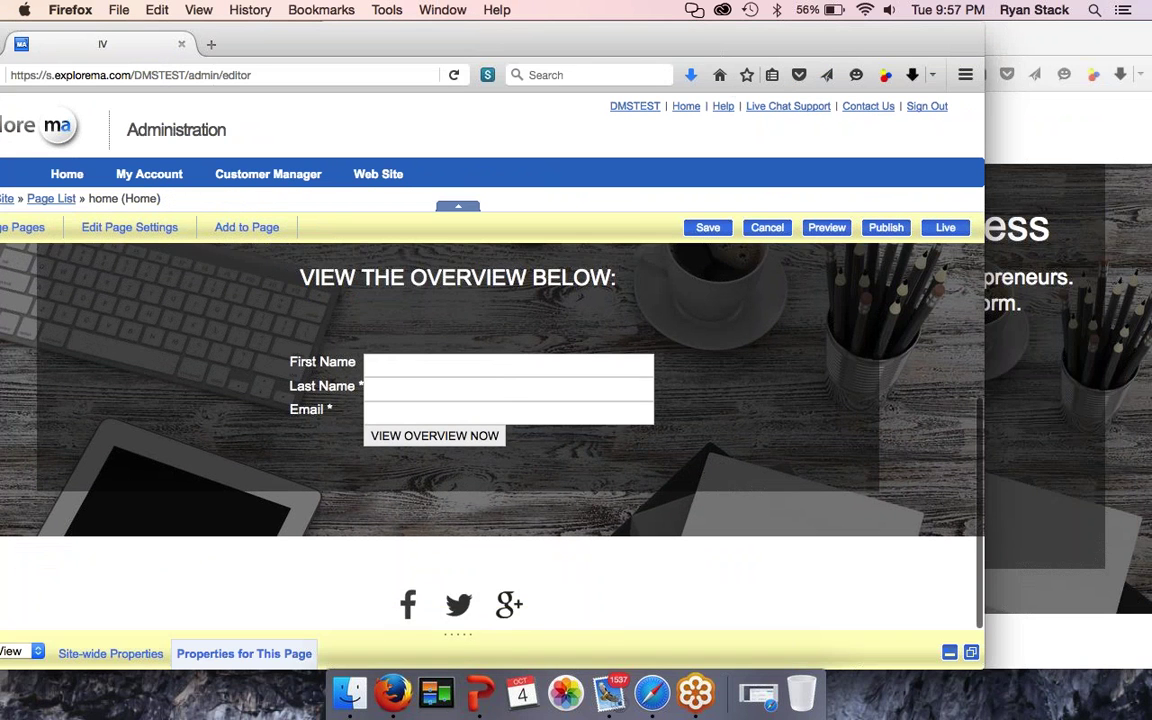
Step: Expand the page properties panel and collapse the administration header above the page
drag(761, 51, 524, 50)
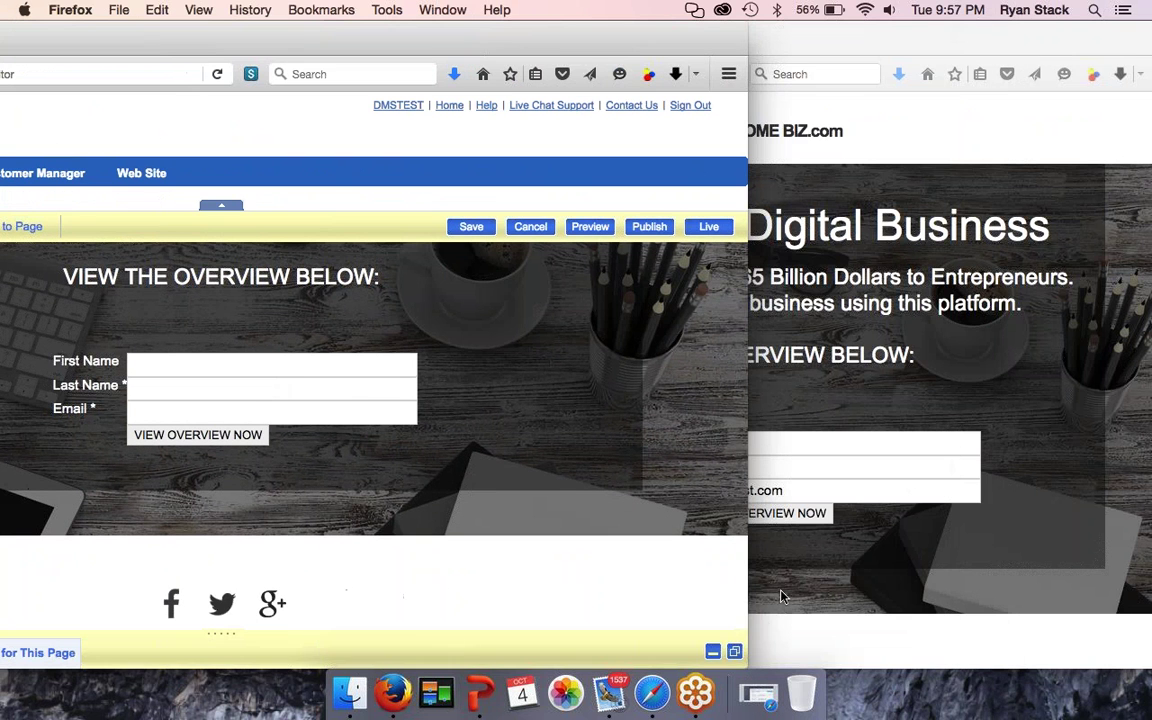
click(735, 652)
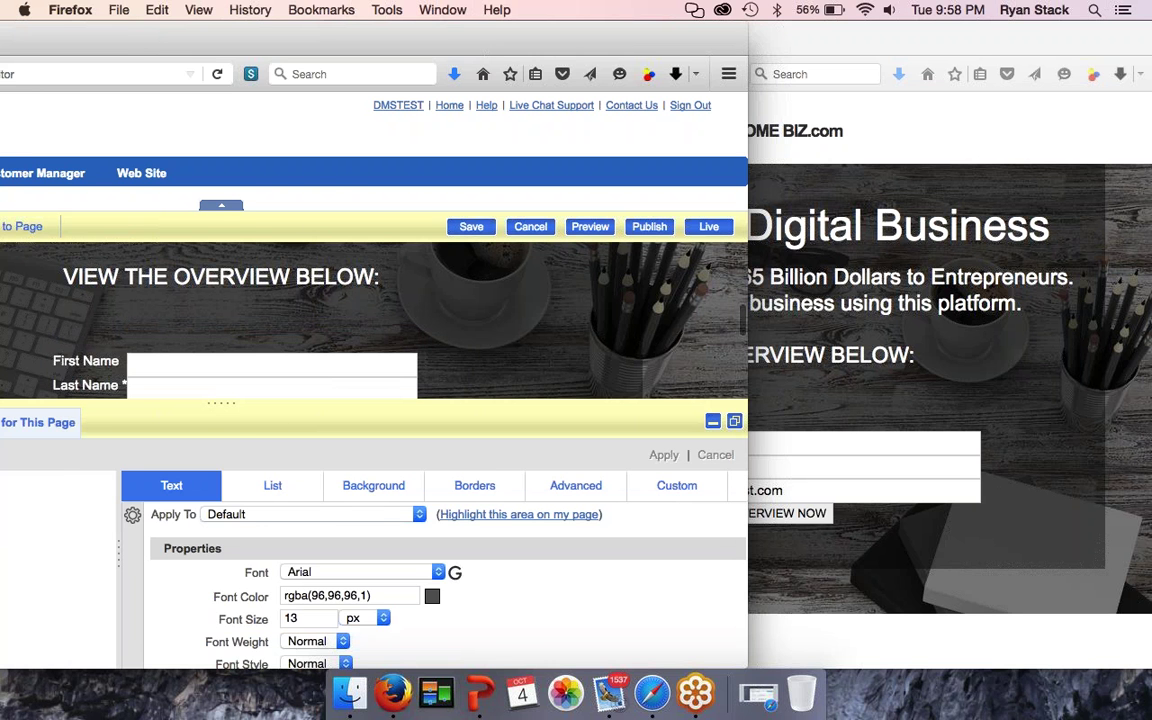
drag(228, 36, 180, 35)
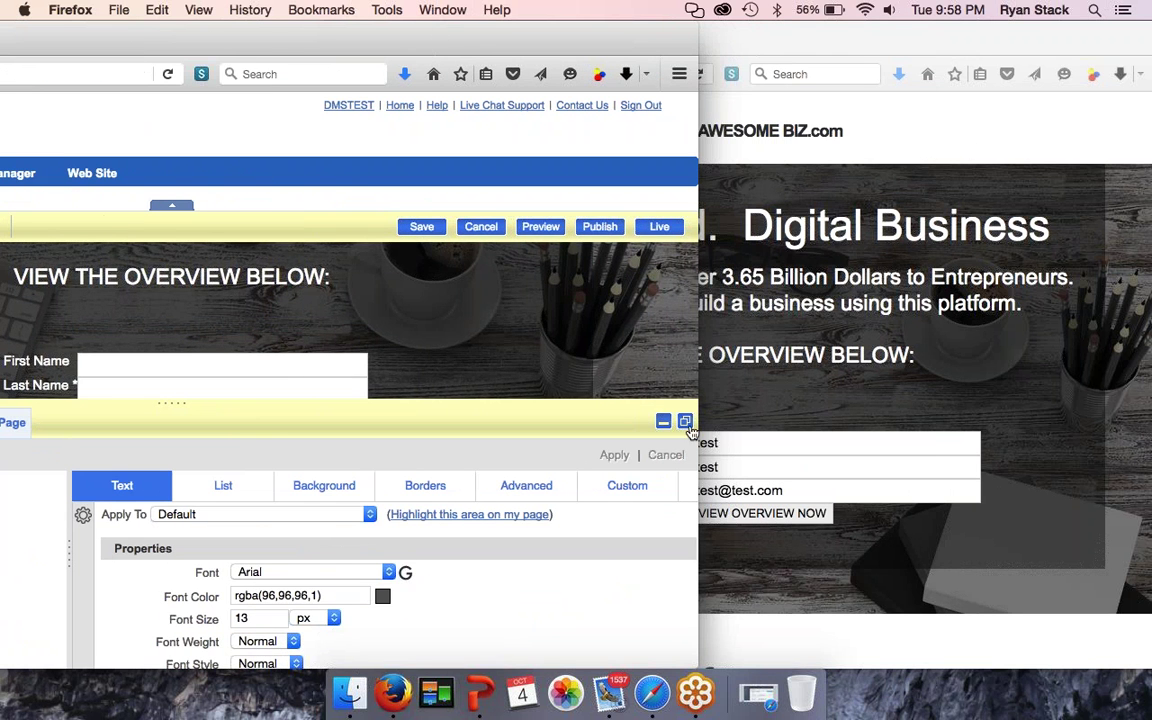
double_click(138, 31)
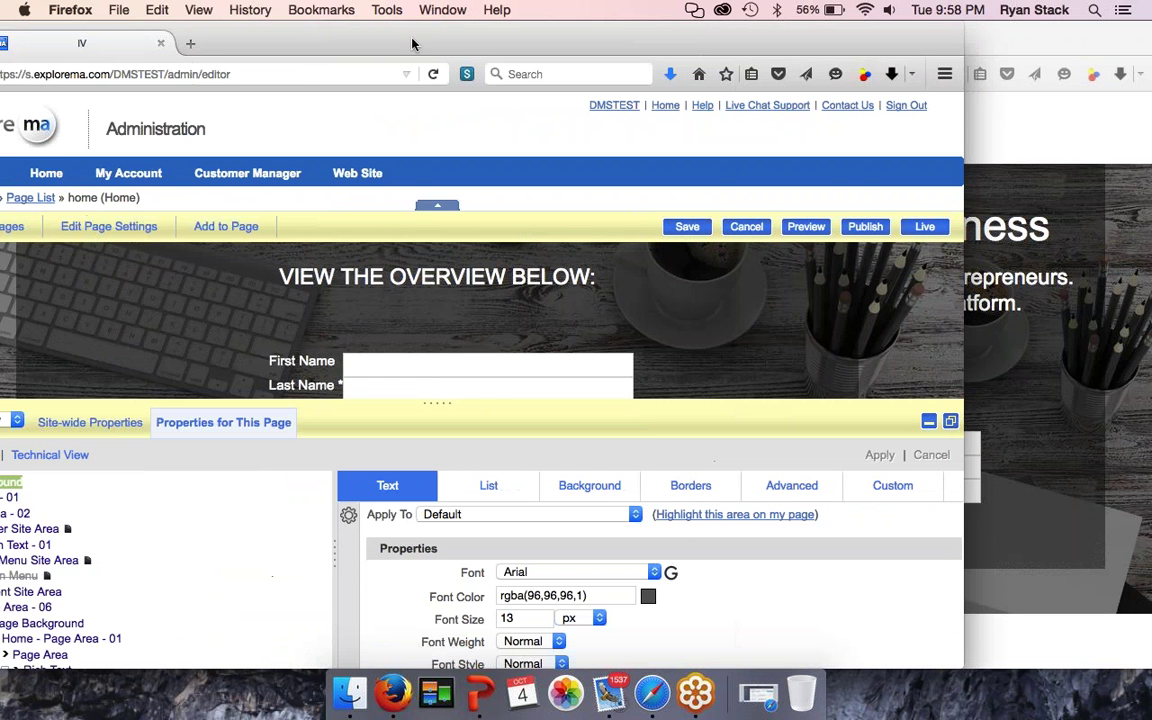
click(433, 209)
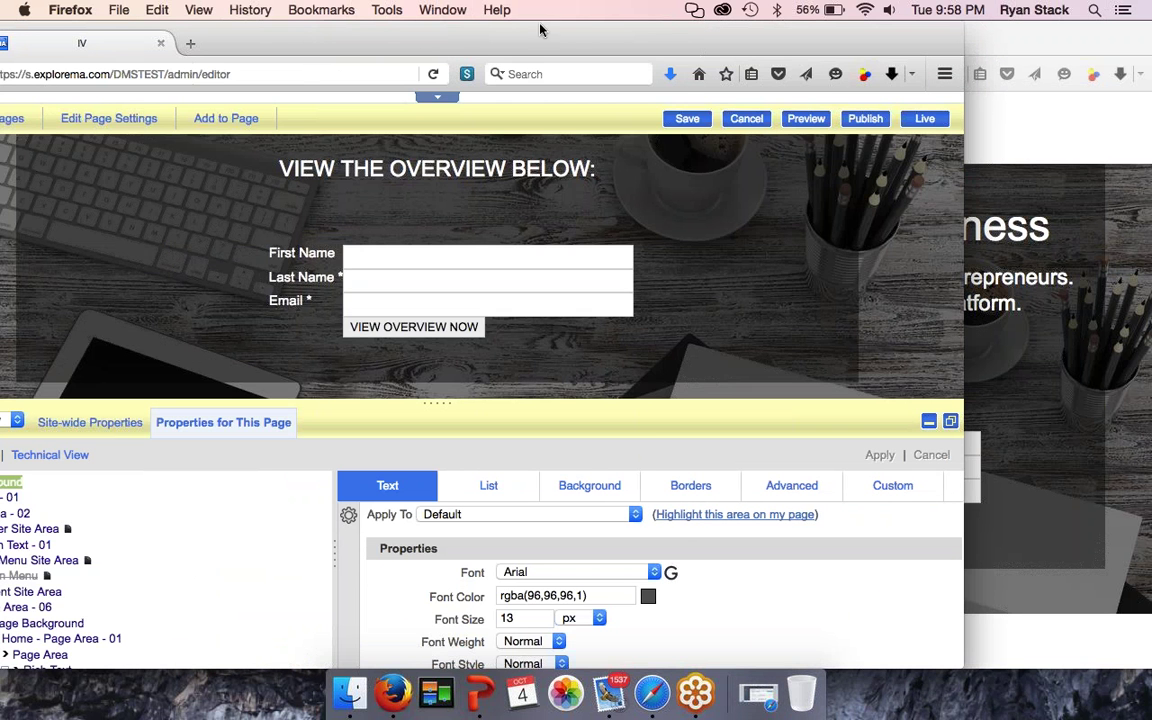
drag(535, 32, 380, 33)
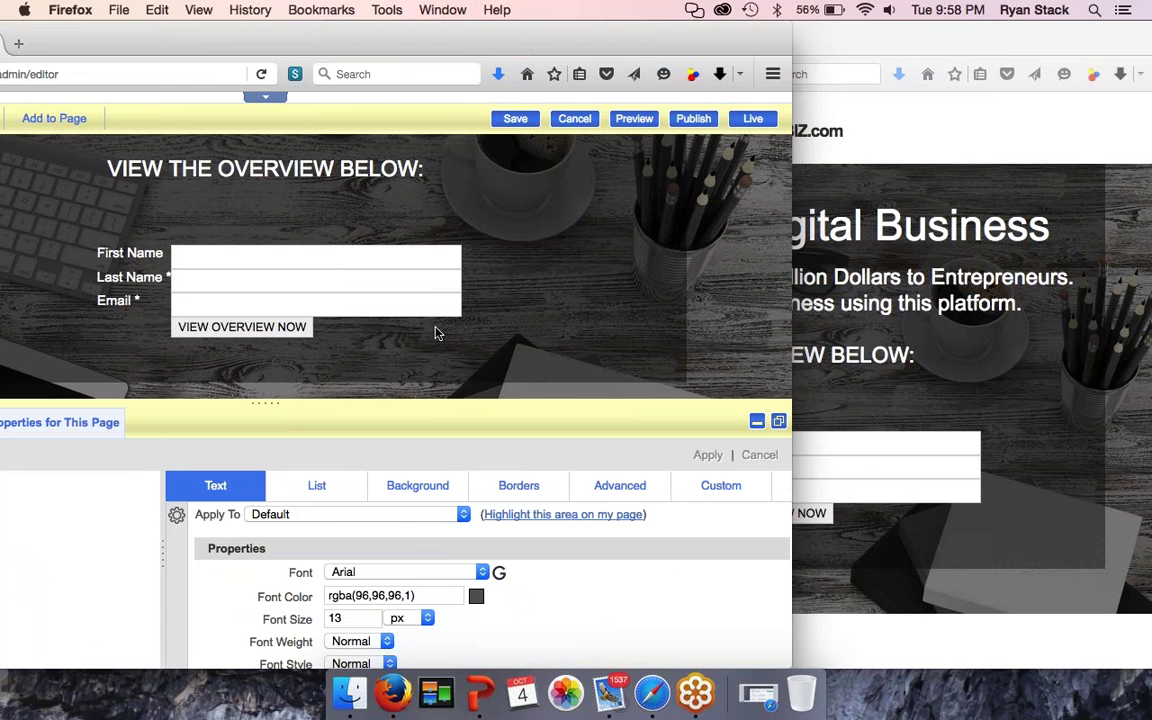
Step: Detach the page properties panel into its own window, bring the page editor forward, and restore the administration header
click(779, 421)
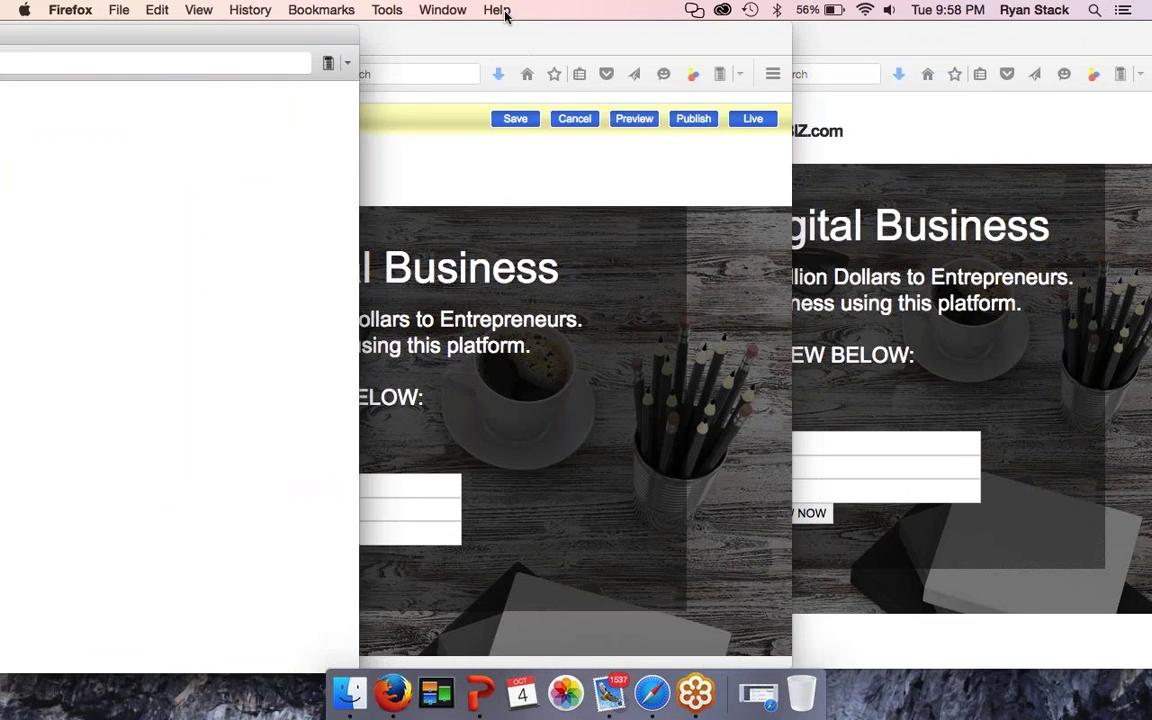
click(560, 38)
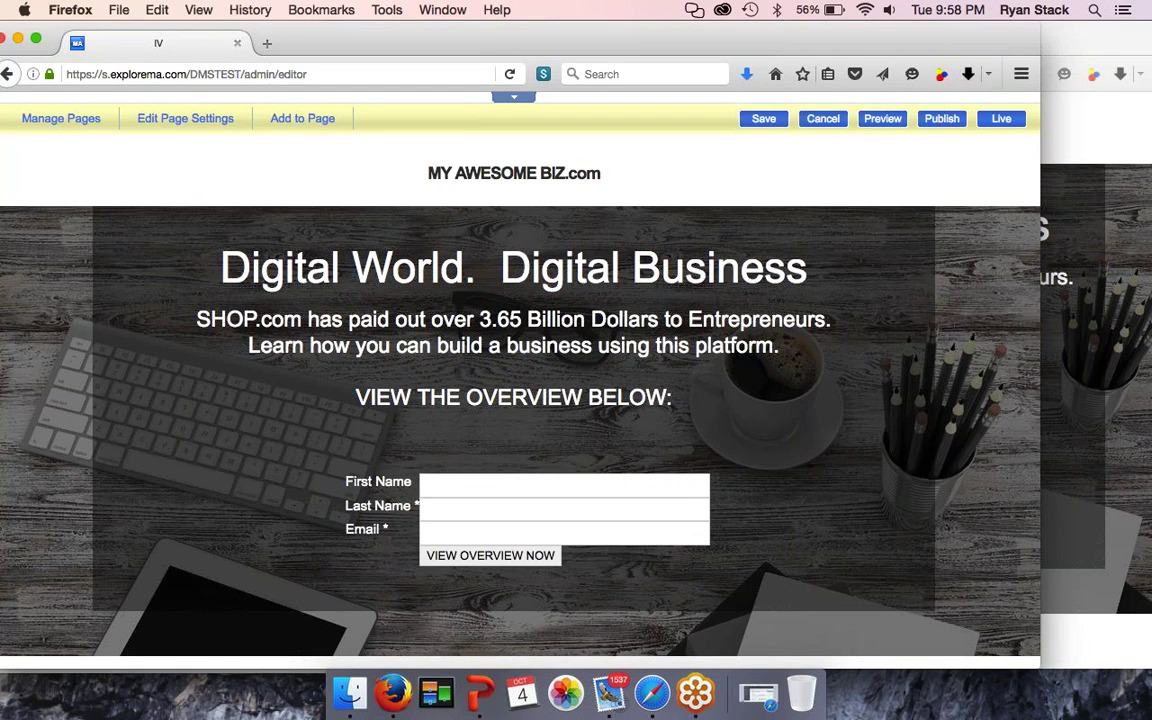
mouse_move(333, 43)
mouse_down()
mouse_move(492, 43)
mouse_move(350, 36)
mouse_up()
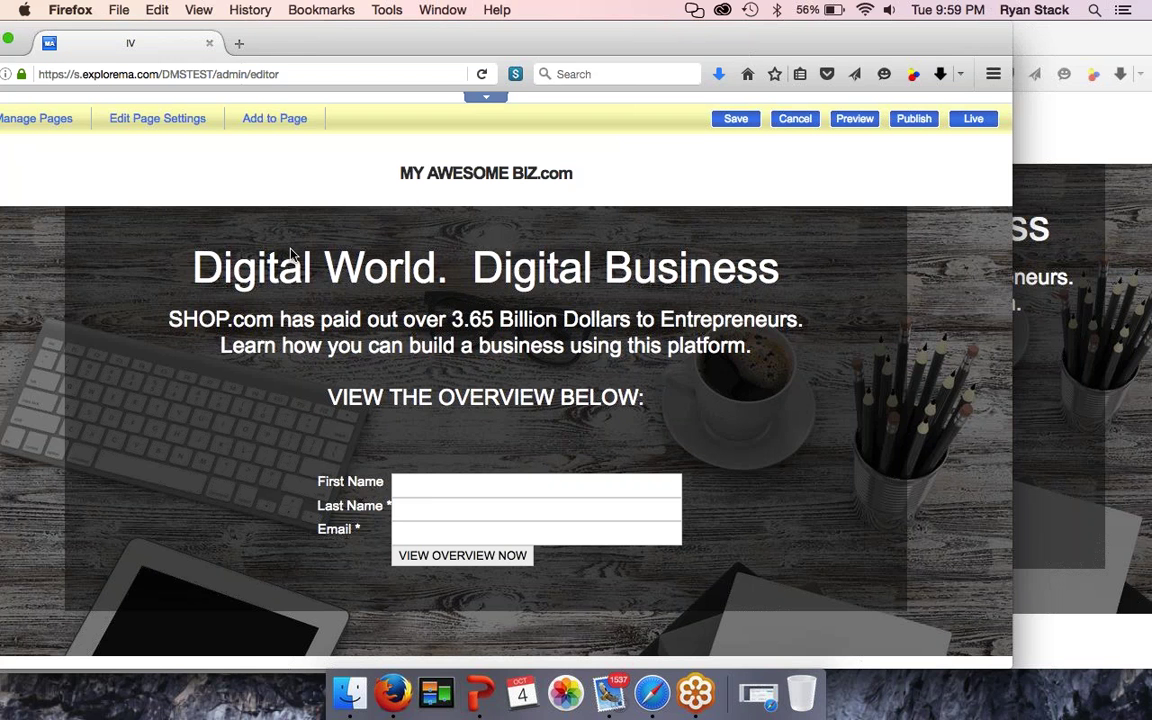
drag(334, 46, 326, 46)
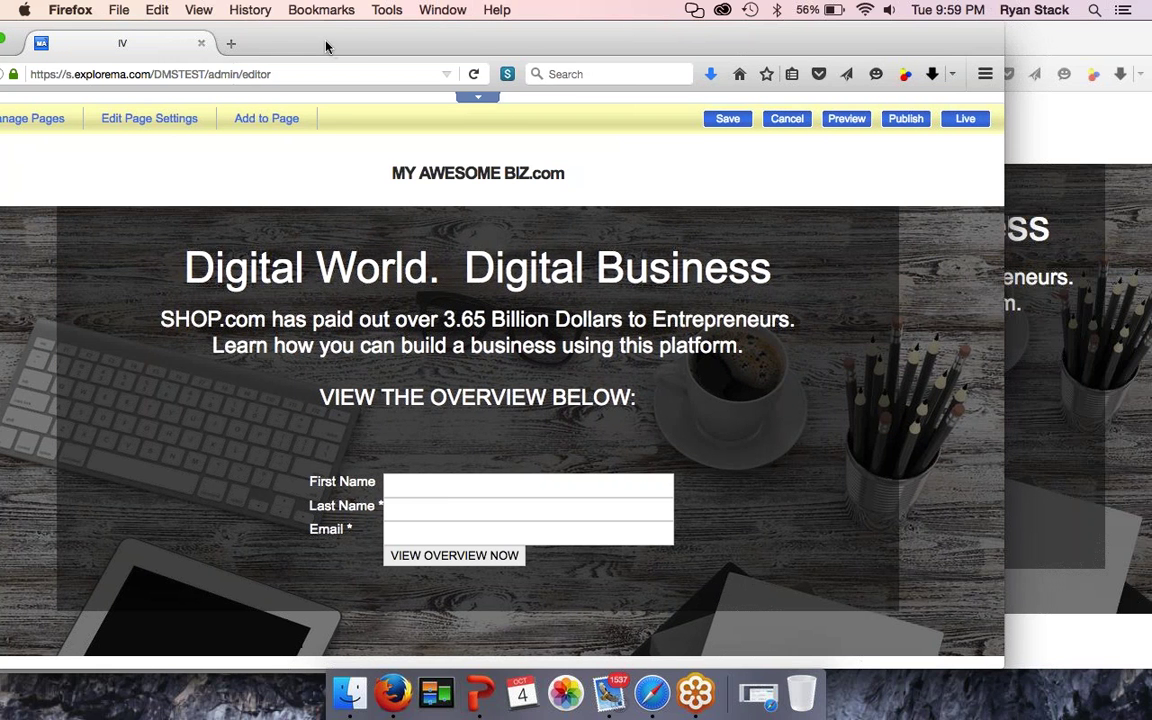
click(490, 99)
drag(400, 43, 491, 43)
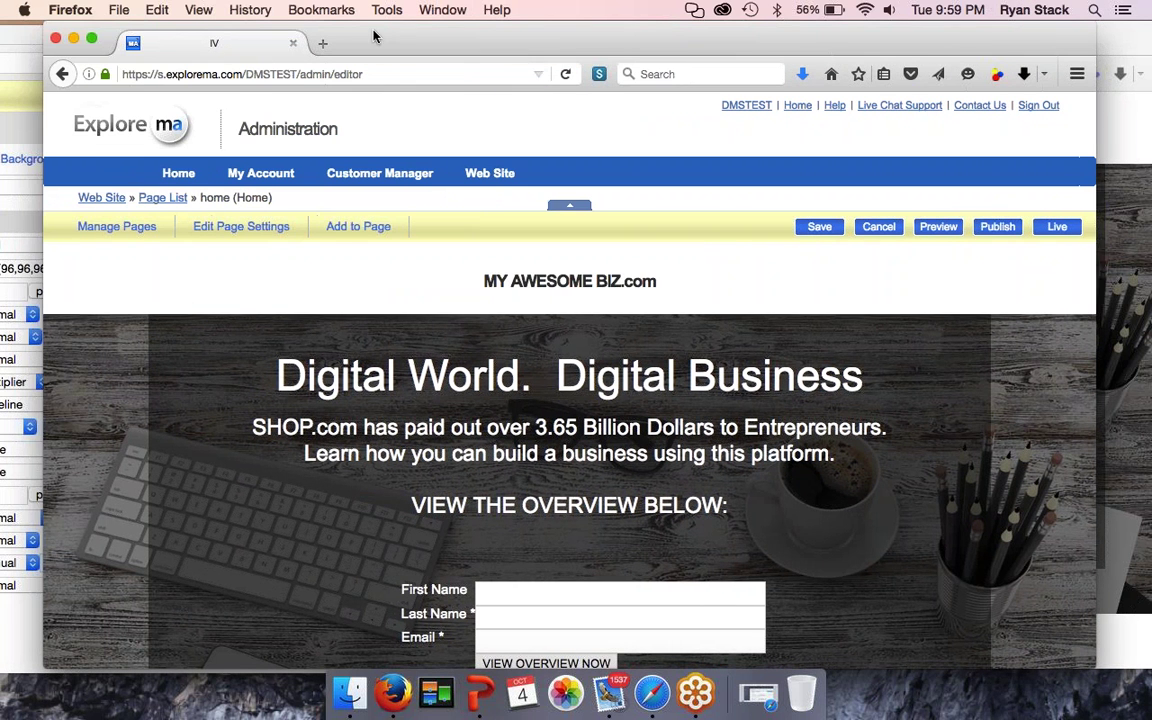
Step: Open the Home page's lead-capture form in the form editor
mouse_move(568, 281)
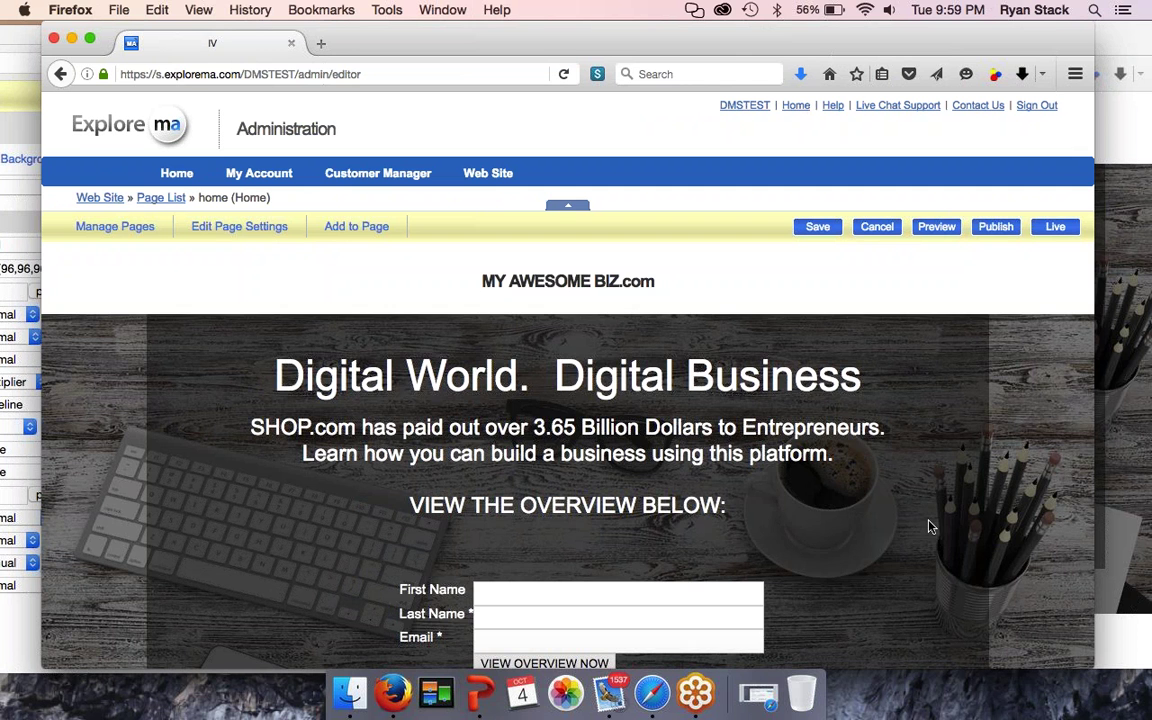
scroll(929, 527, down, 3)
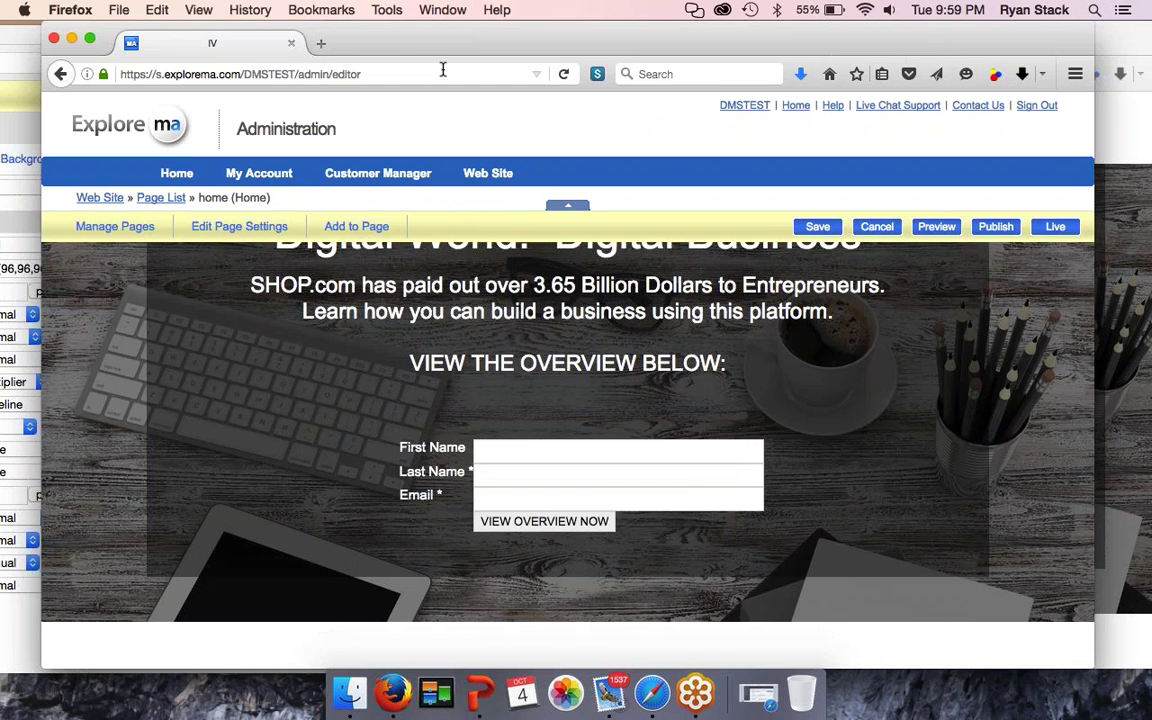
drag(448, 32, 269, 32)
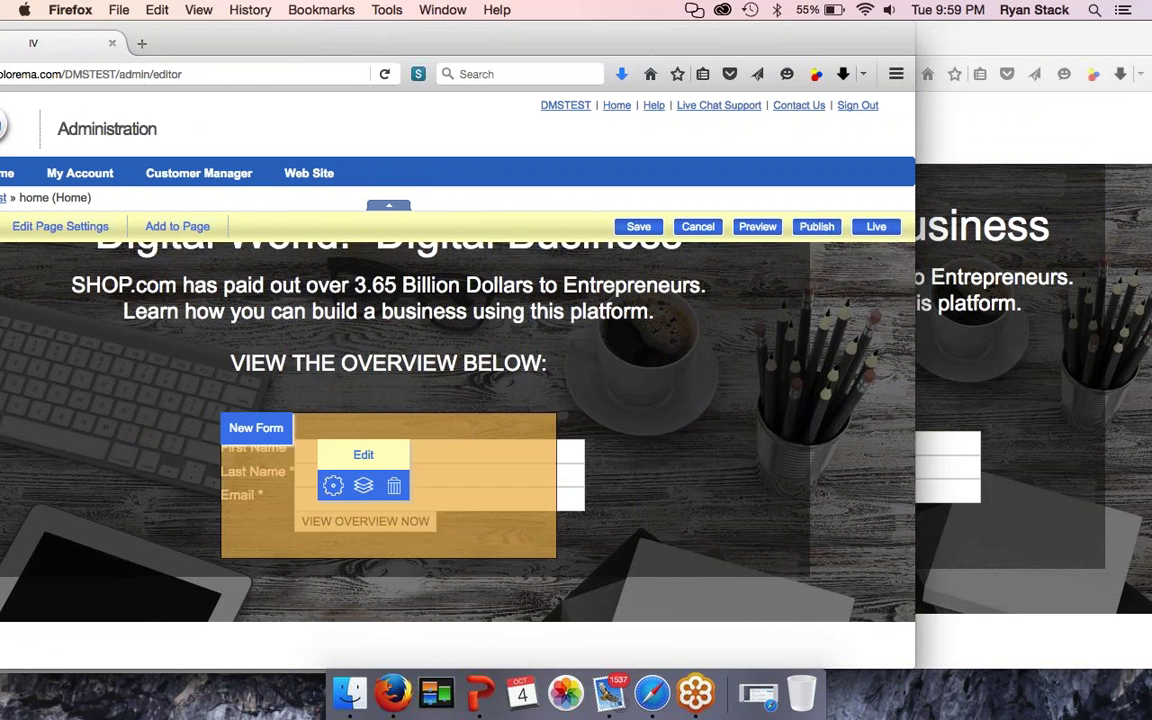
click(361, 484)
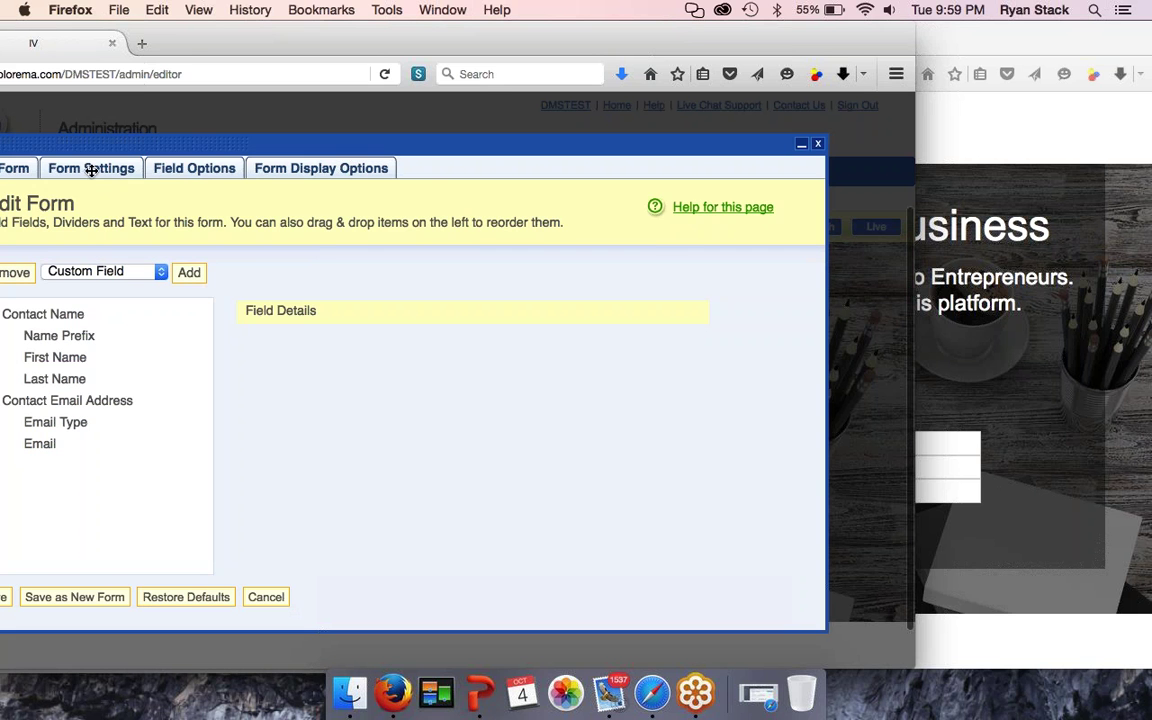
drag(229, 38, 293, 42)
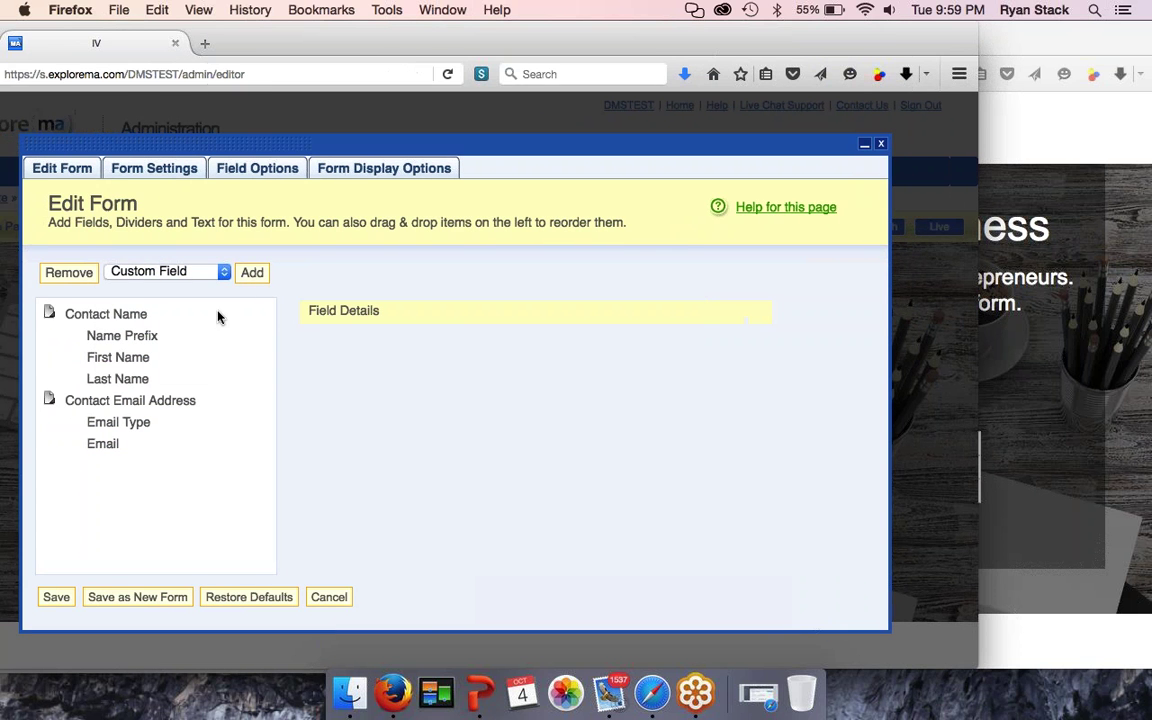
Step: Add a custom field to the lead form and set its field type to Radio Button
click(168, 272)
key(Escape)
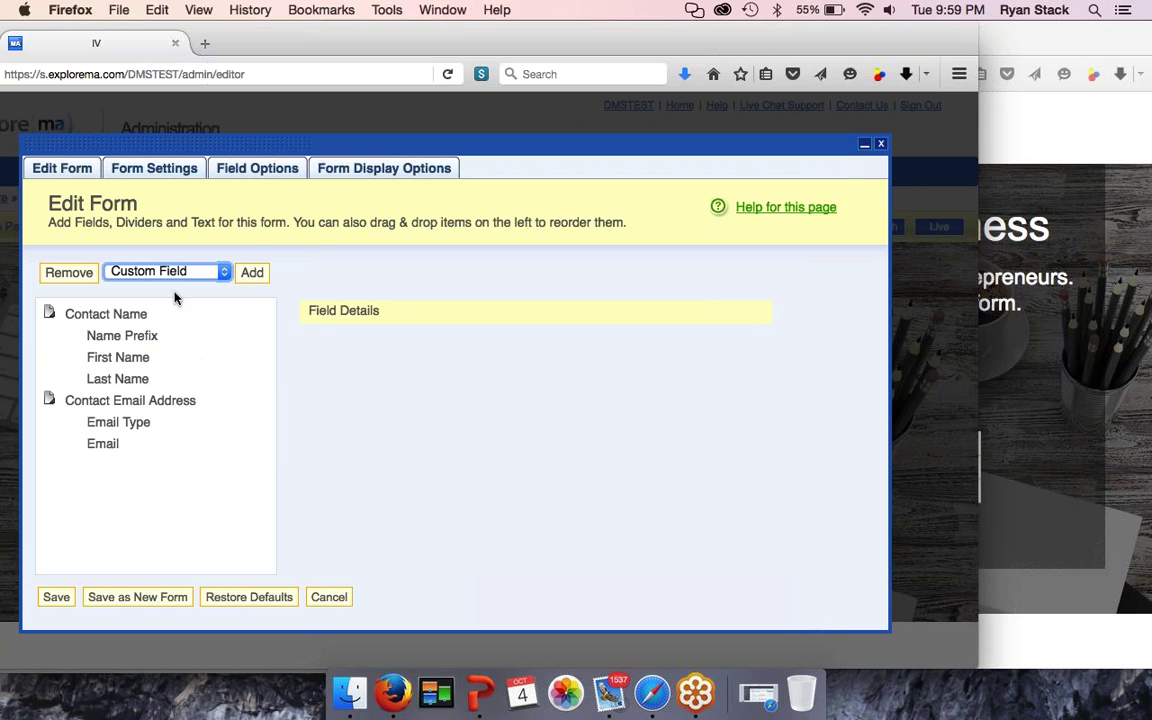
click(252, 272)
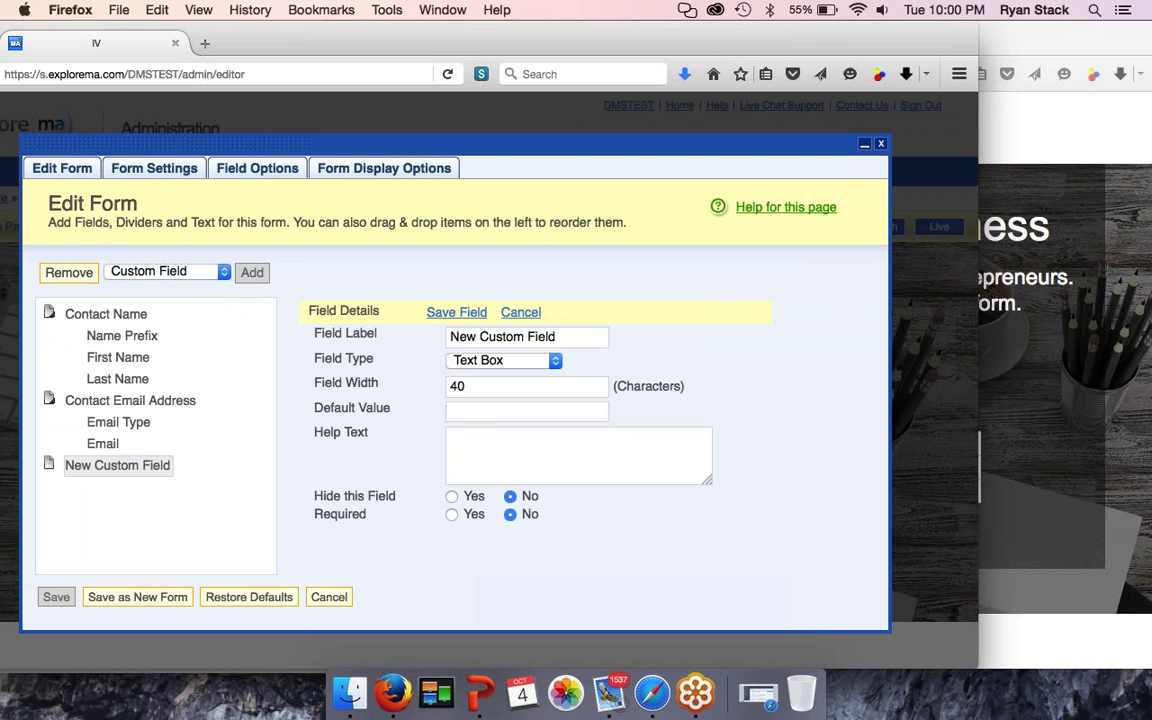
click(500, 360)
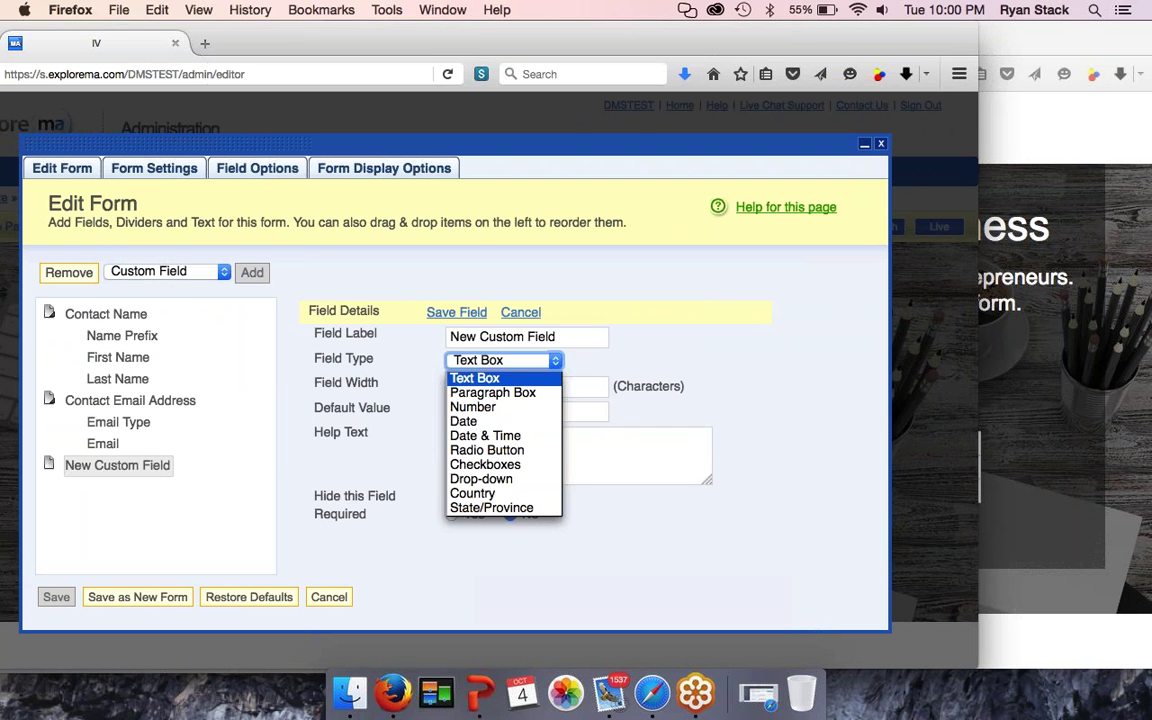
click(486, 452)
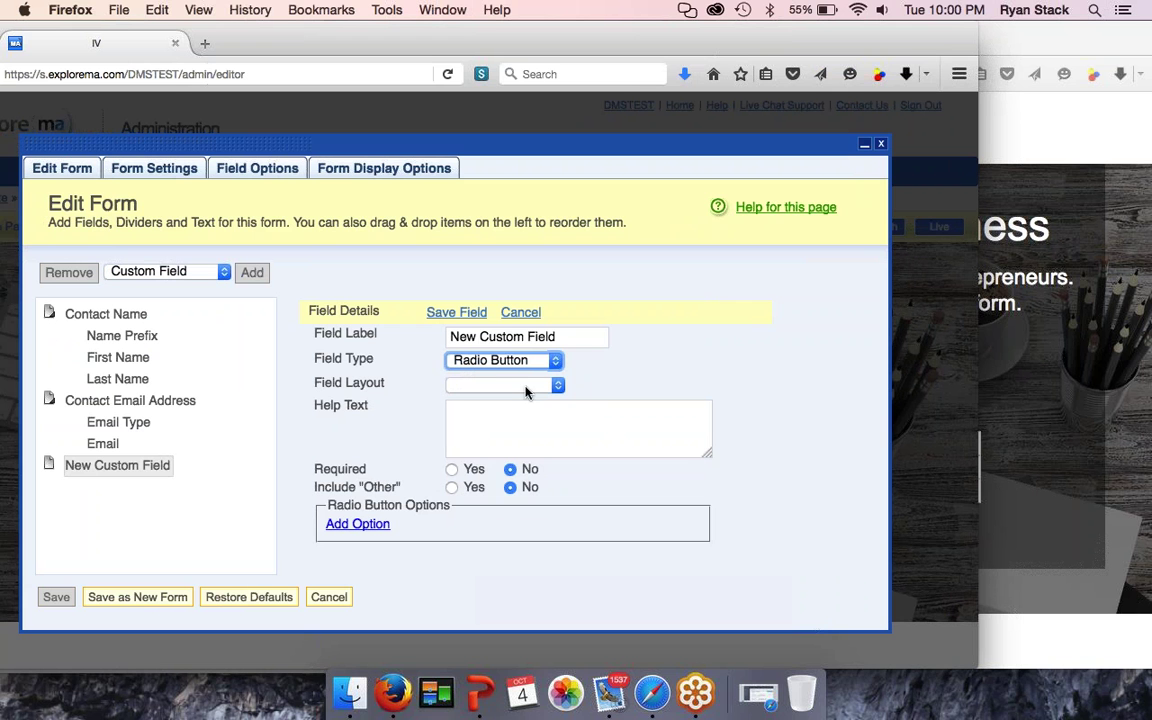
Step: Add four radio button options and enter "need help?" as the custom field's help text
click(356, 525)
click(357, 544)
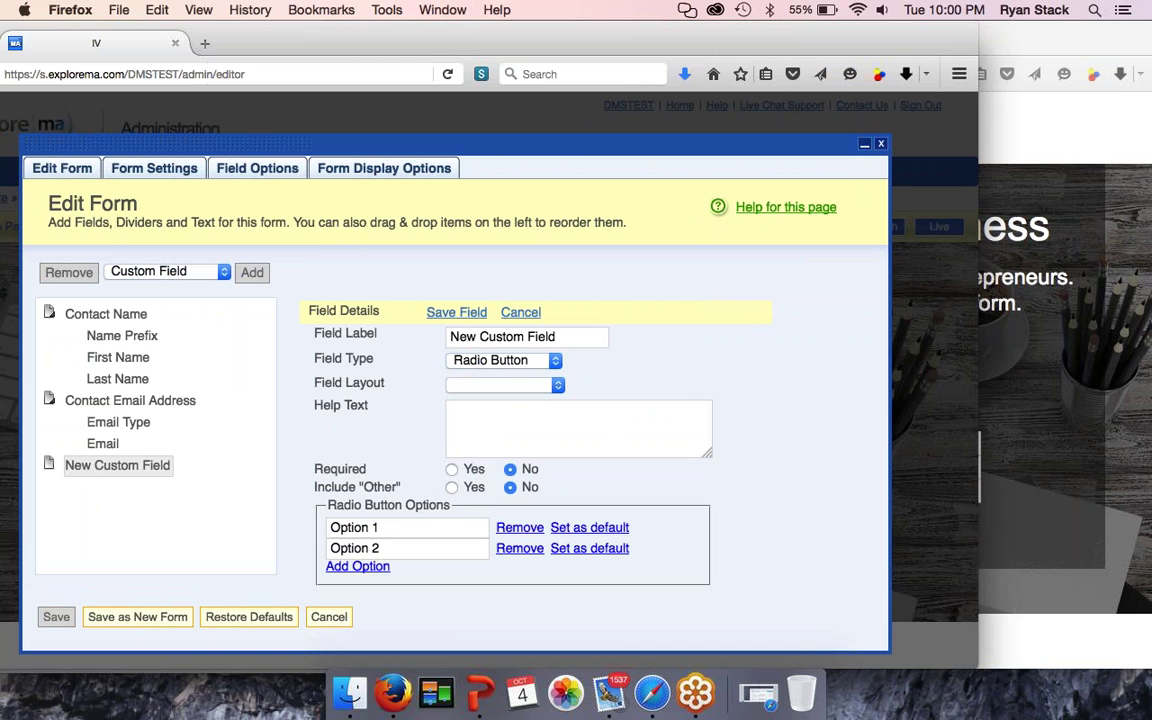
click(357, 566)
click(357, 587)
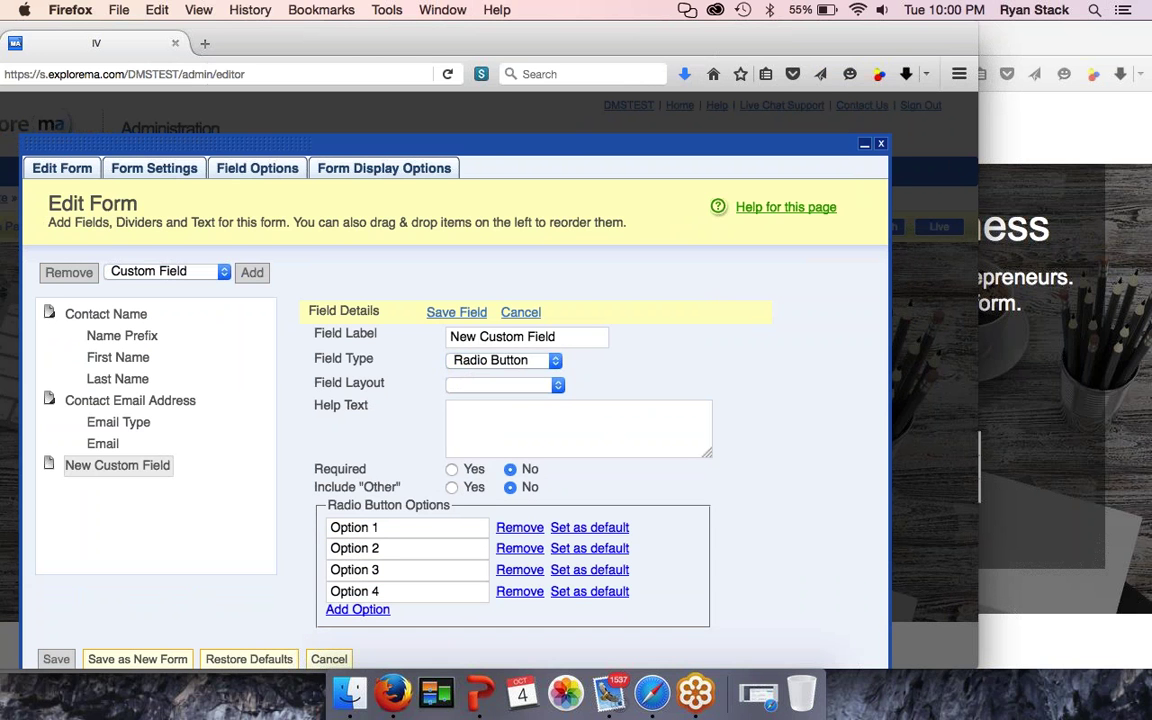
click(496, 411)
text(need help?)
key(ctrl+Right)
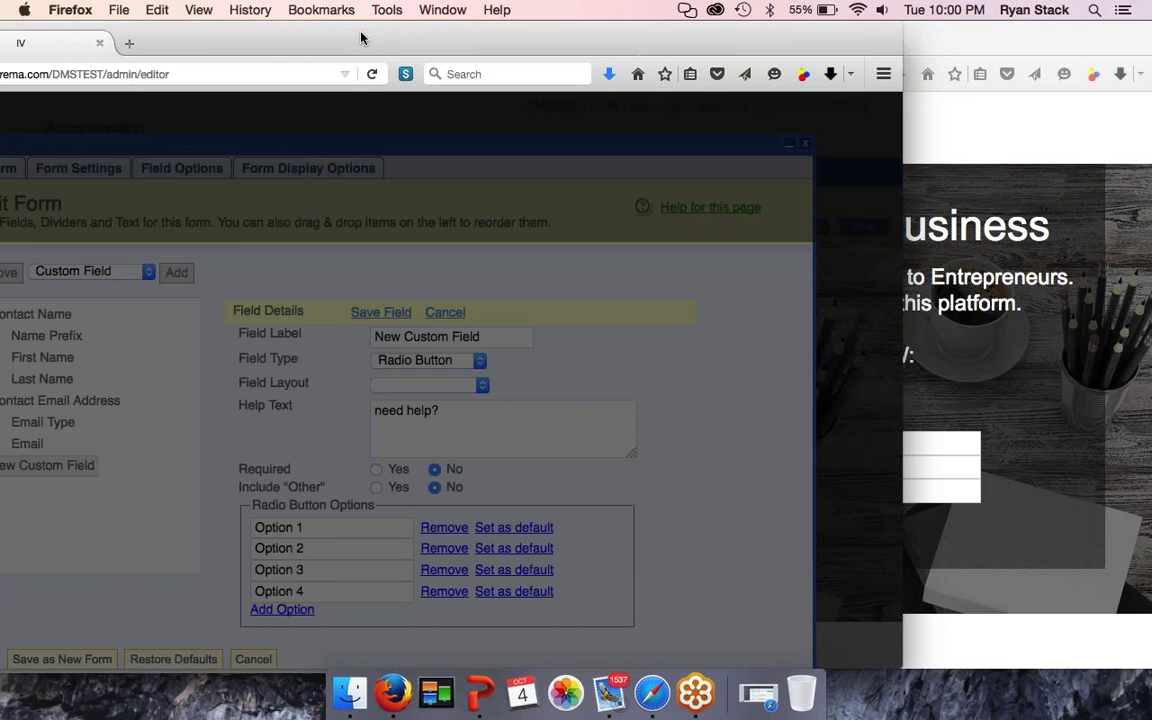
Step: Save the form as a new form named "form 2"
click(184, 405)
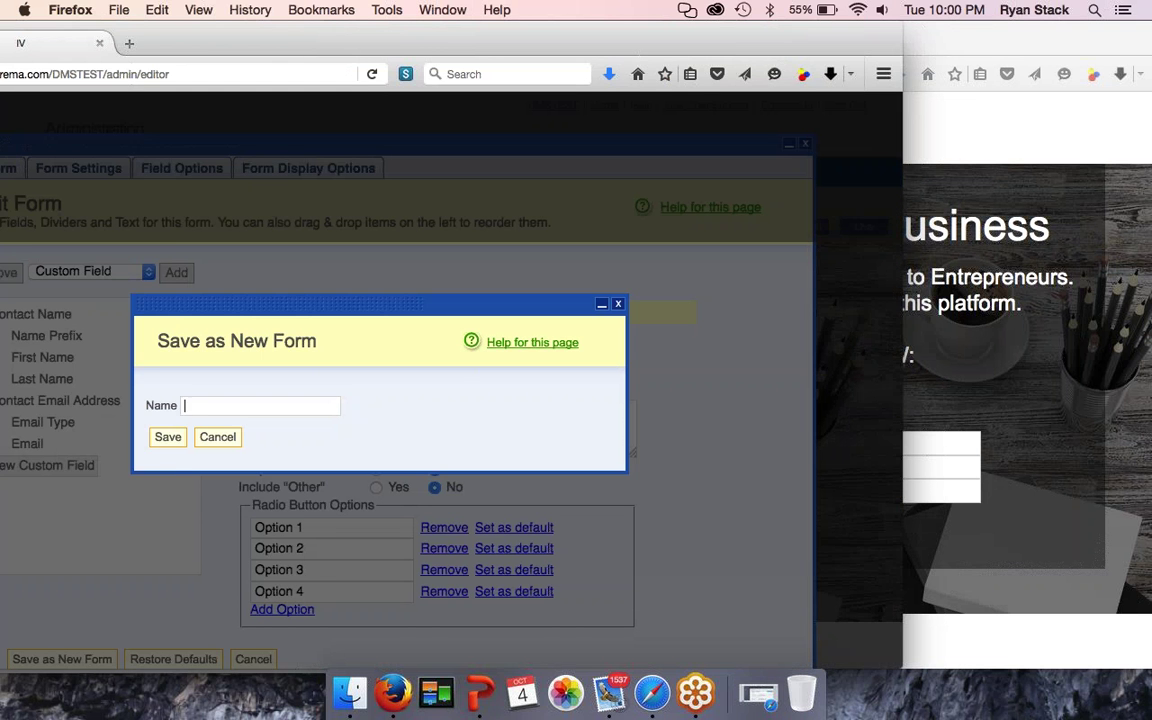
text(form 12)
key(BackSpace)
key(BackSpace)
text(2)
click(159, 437)
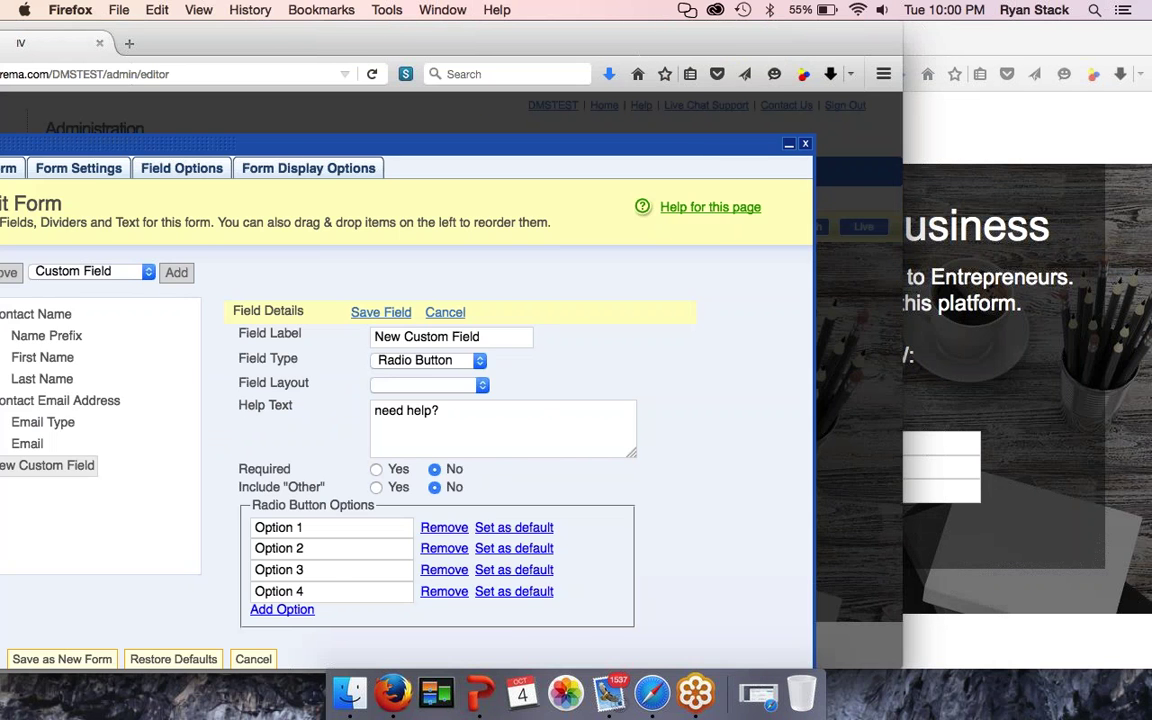
Step: Close the form editor without saving the custom field, and reopen the lead form for editing
drag(477, 35, 362, 35)
drag(617, 41, 692, 41)
drag(205, 43, 335, 43)
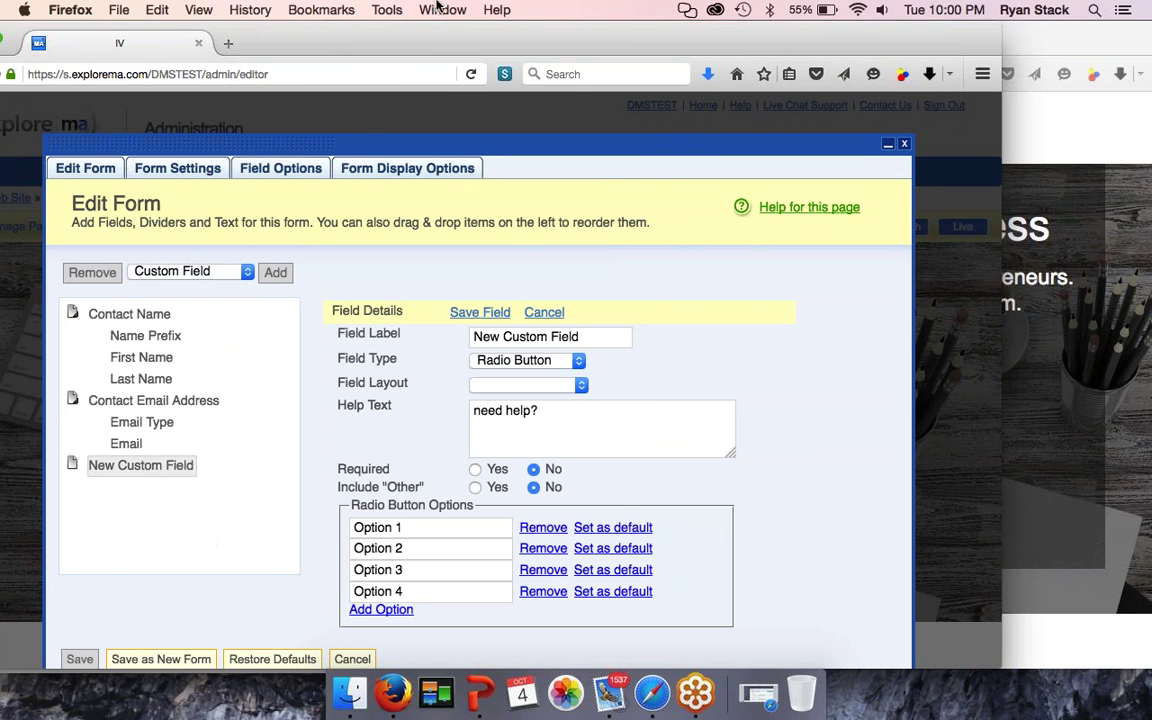
drag(720, 43, 417, 44)
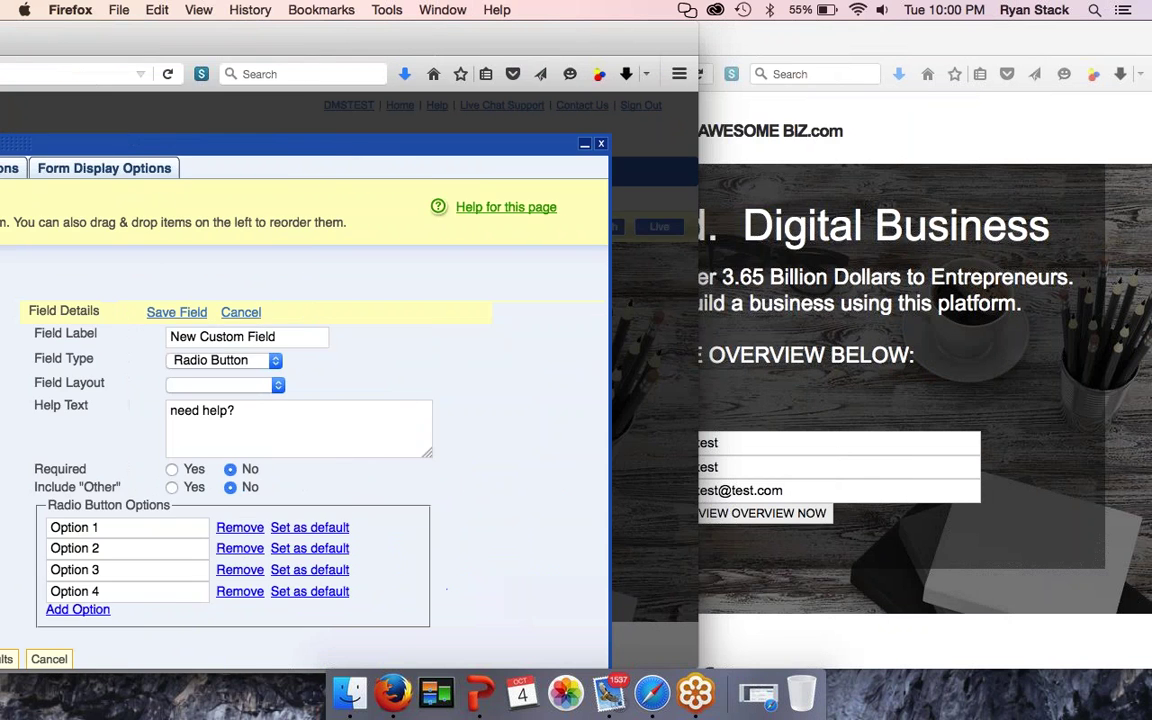
click(601, 144)
drag(284, 45, 390, 44)
click(273, 476)
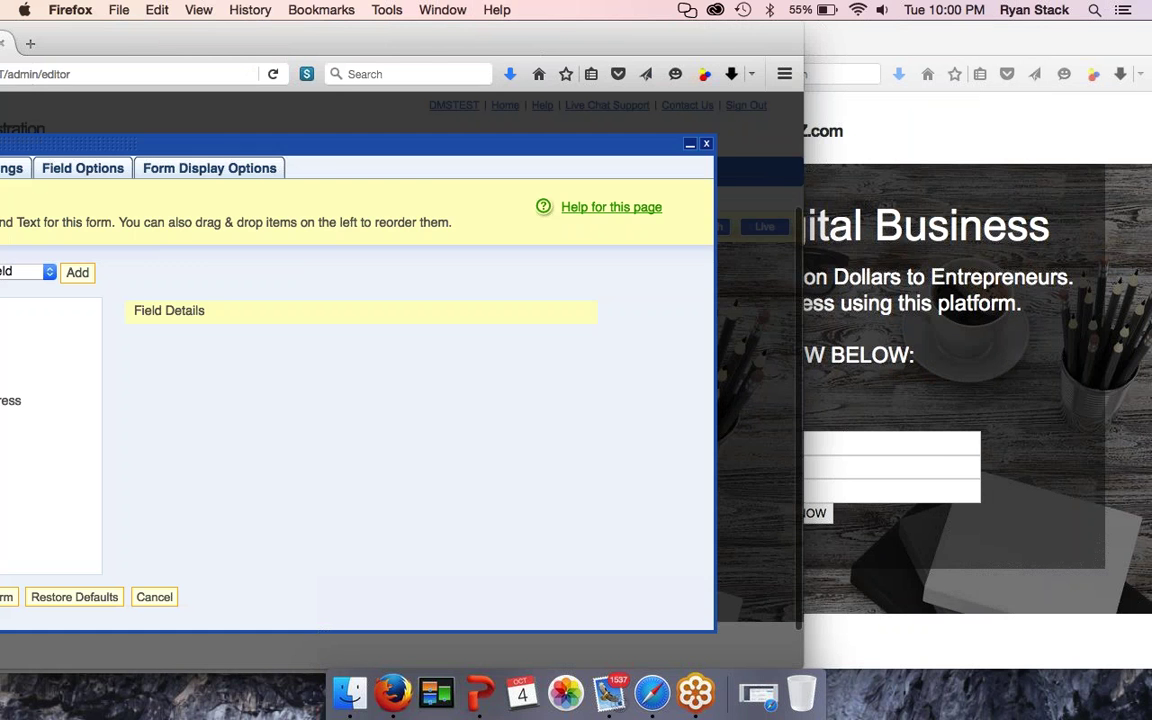
Step: Add a new custom field to the reopened form as a Radio Button field
drag(38, 40, 151, 40)
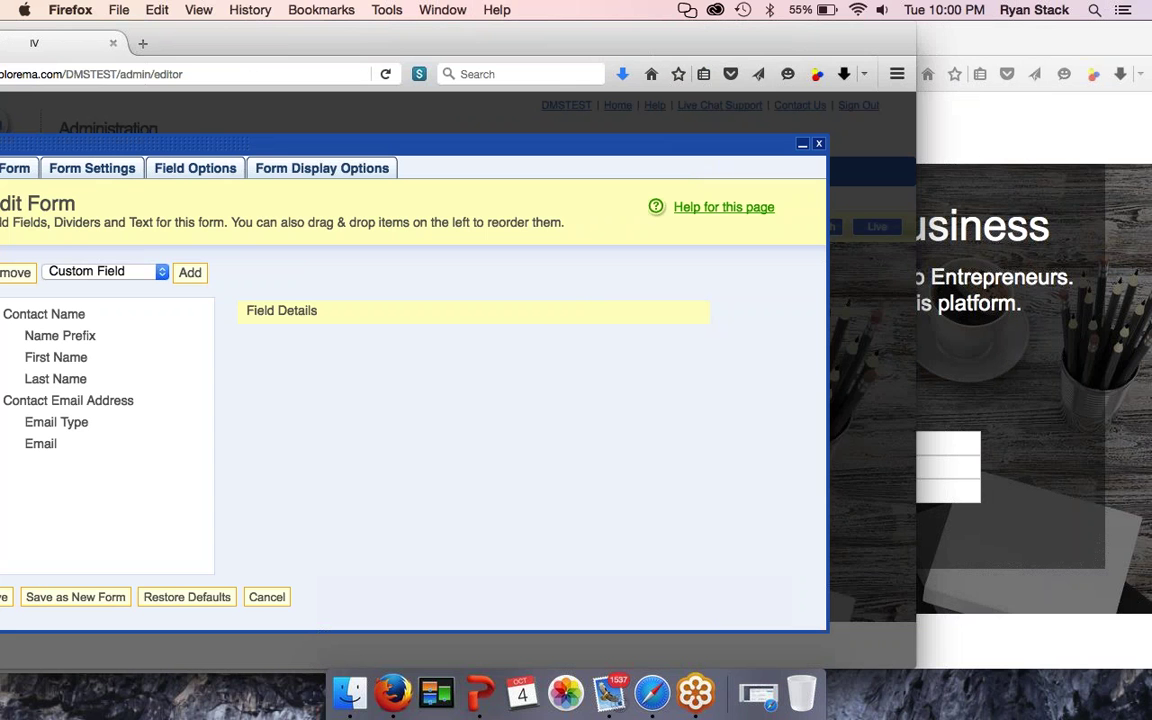
click(187, 272)
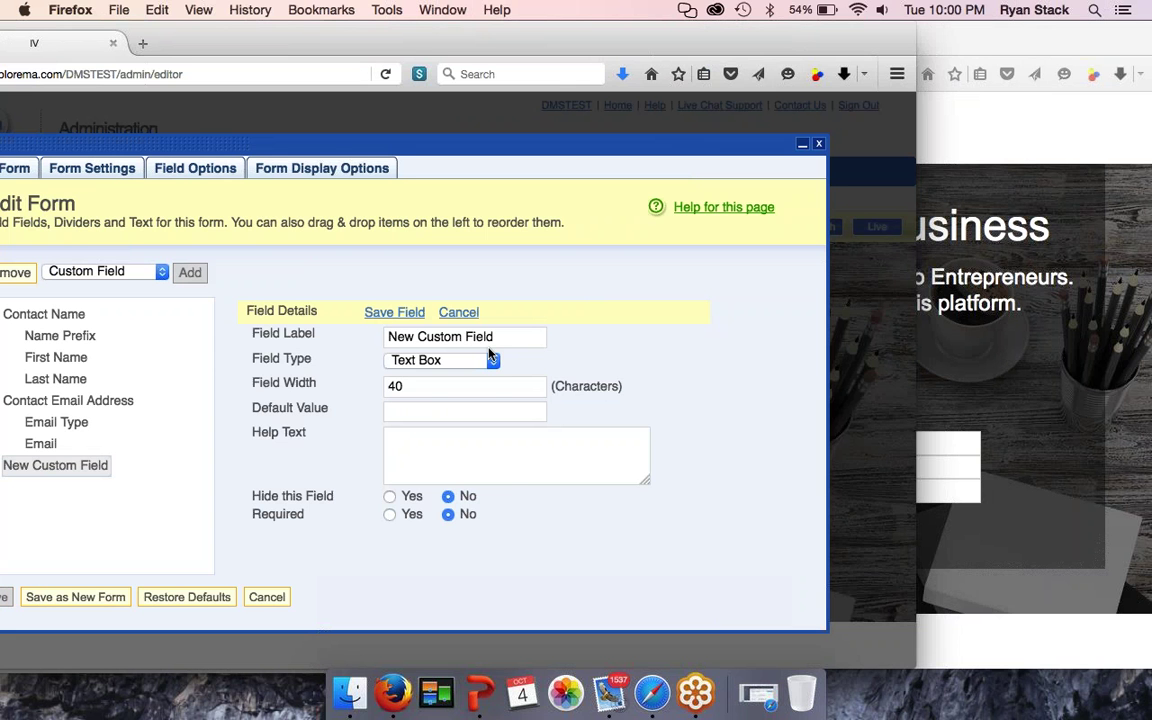
click(442, 360)
click(430, 447)
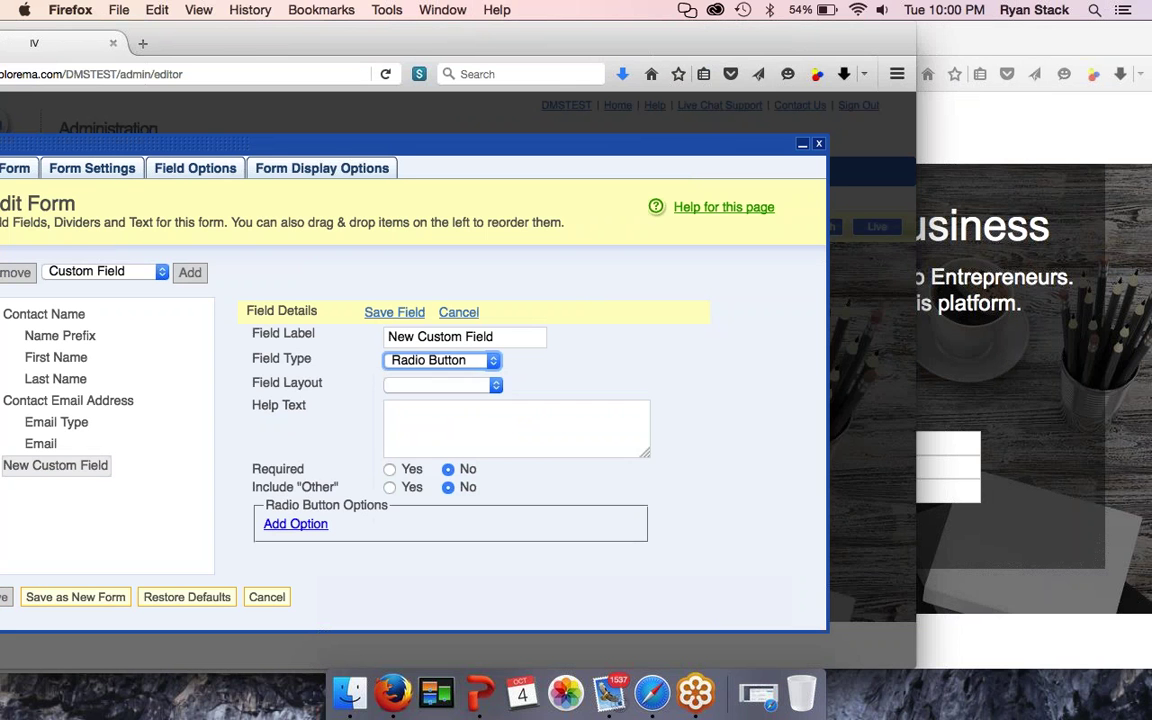
Step: Give the radio button field three options, Option 1 to Option 3, and save the field
click(295, 523)
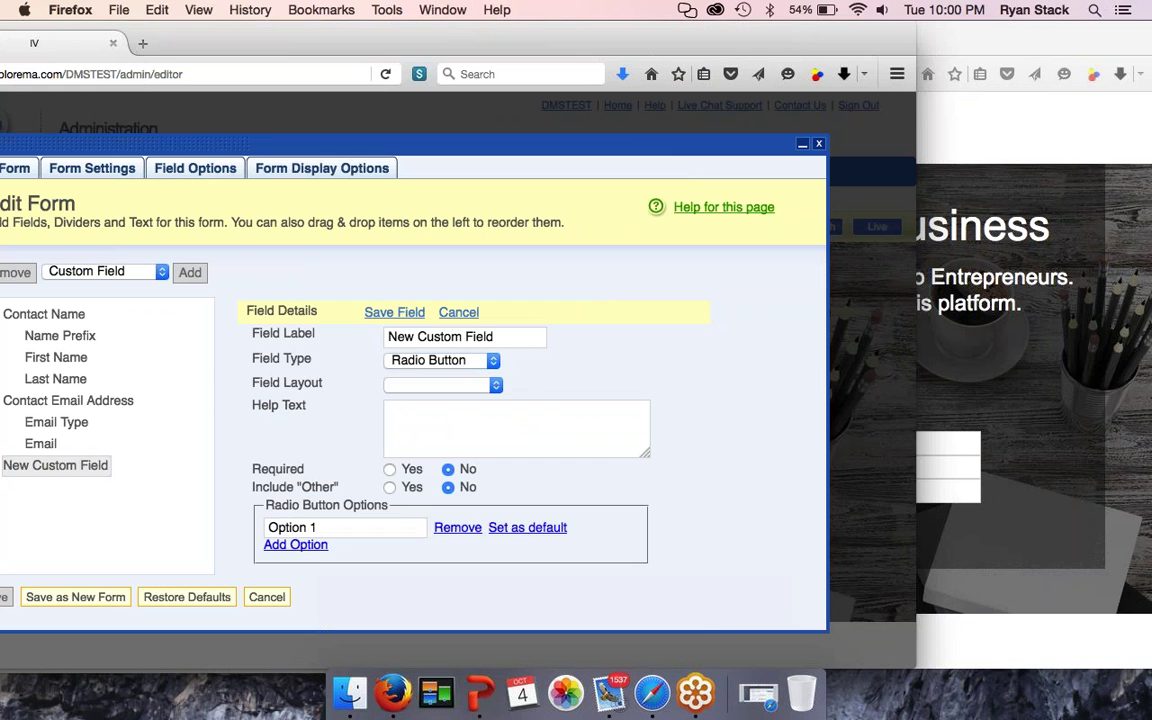
click(295, 545)
click(295, 566)
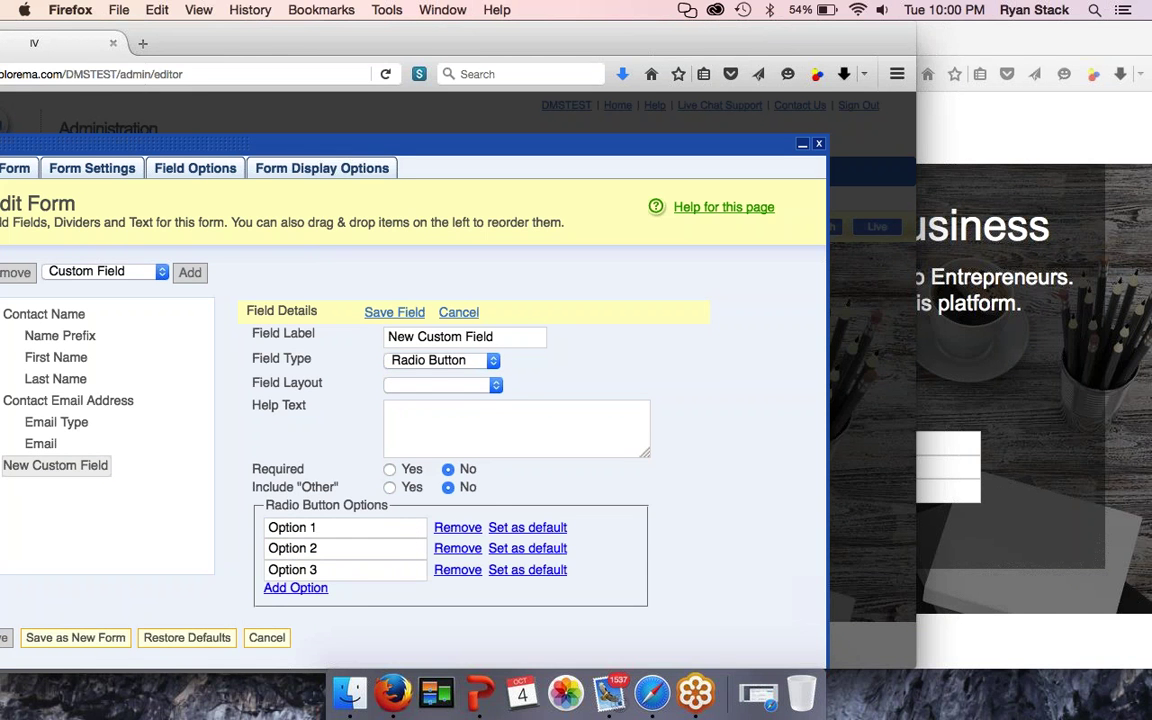
drag(228, 38, 344, 38)
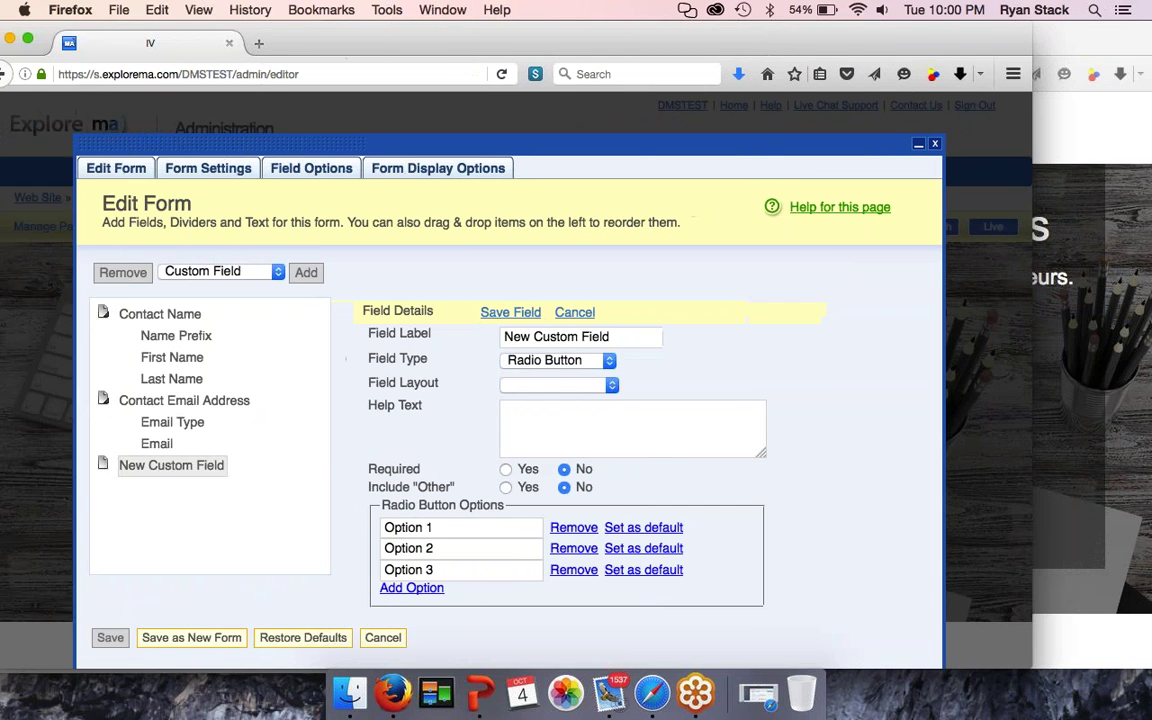
click(497, 312)
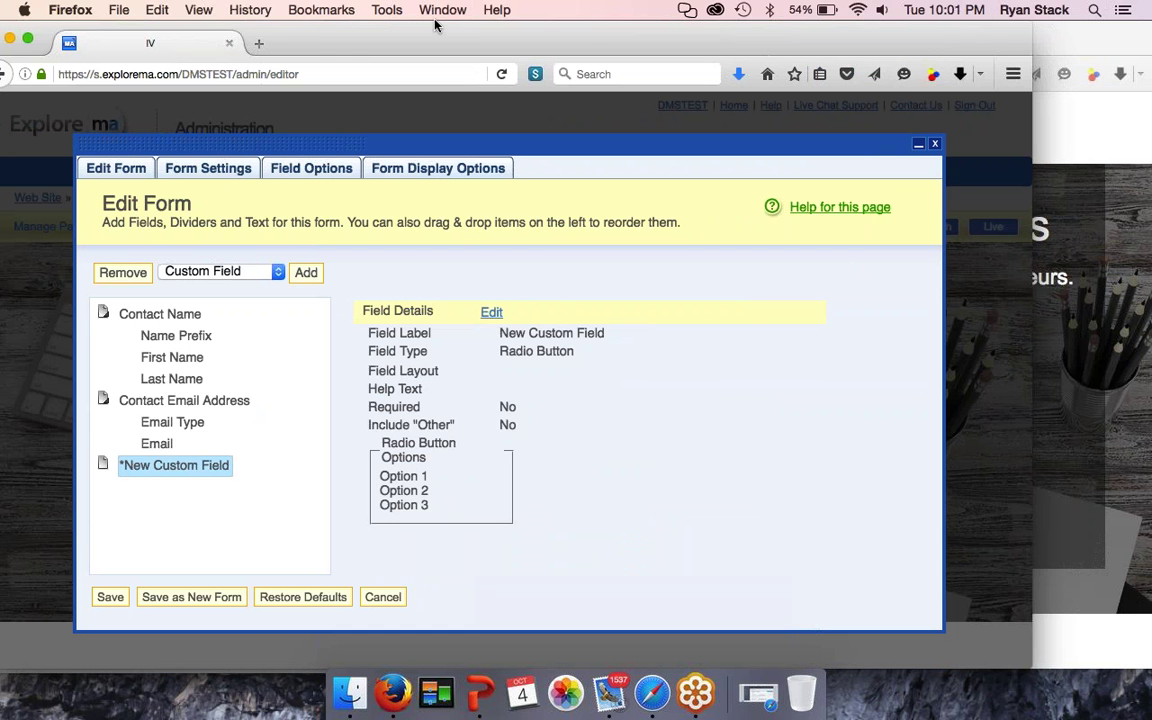
Step: Leave the home page editor without saving the page and activate eCommerce for the website
drag(443, 34, 178, 34)
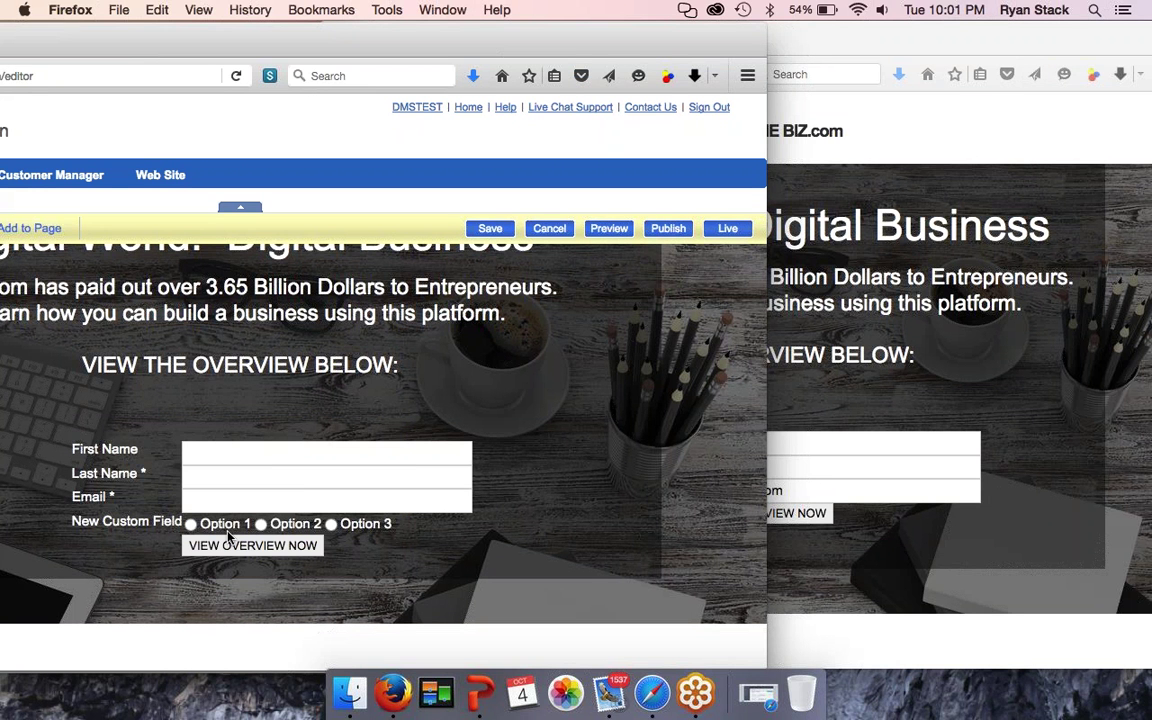
click(277, 519)
drag(249, 44, 402, 44)
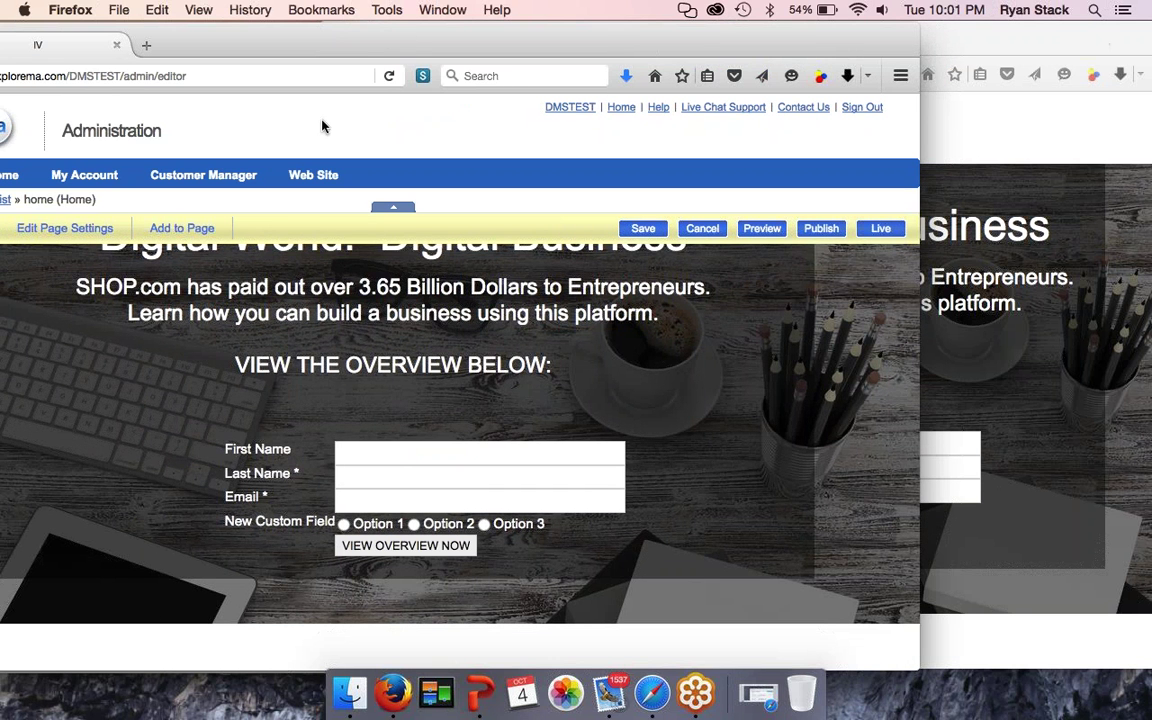
click(313, 175)
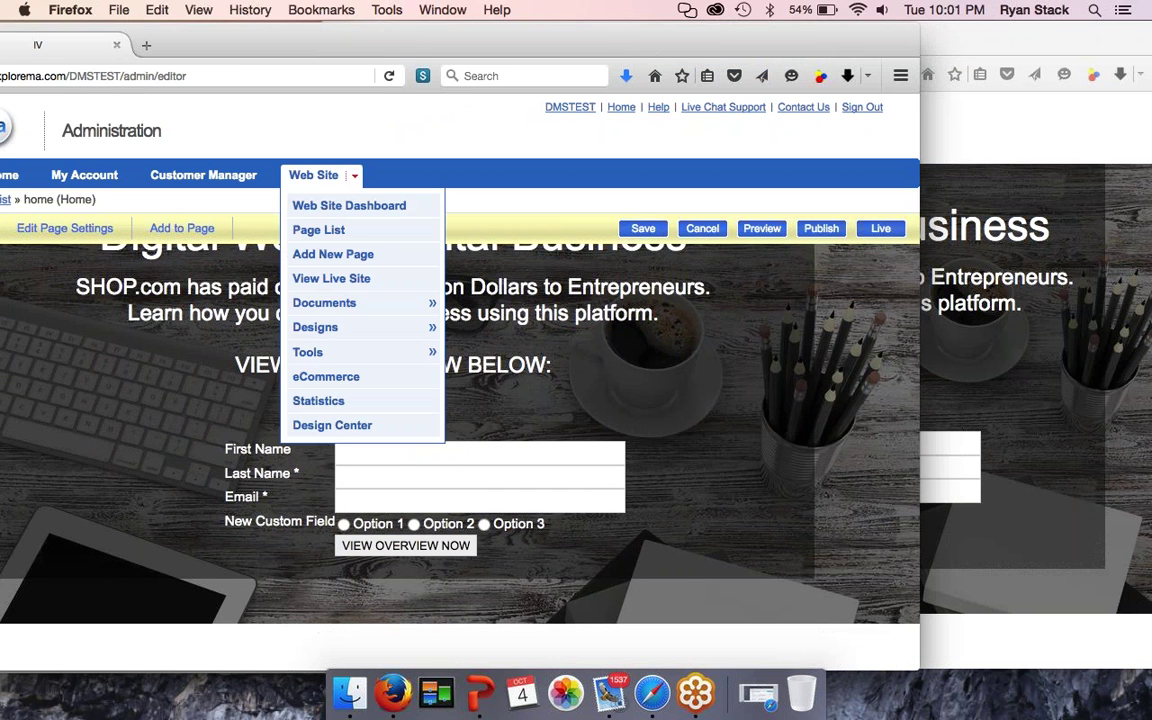
click(326, 376)
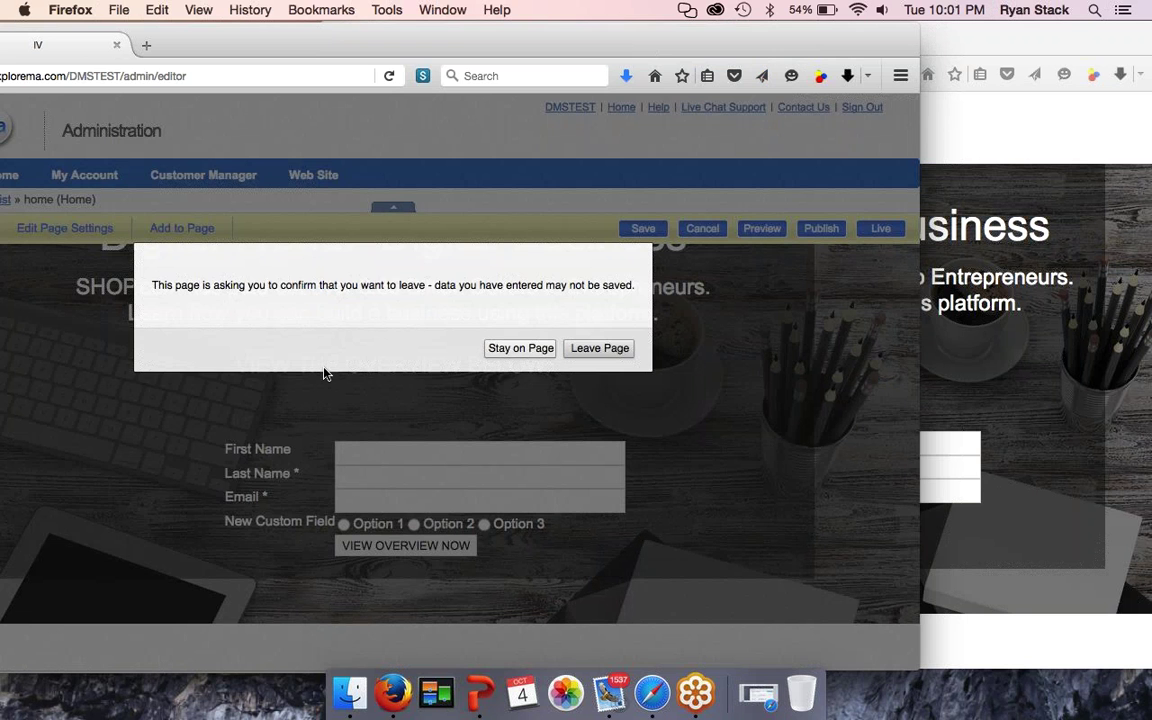
click(592, 354)
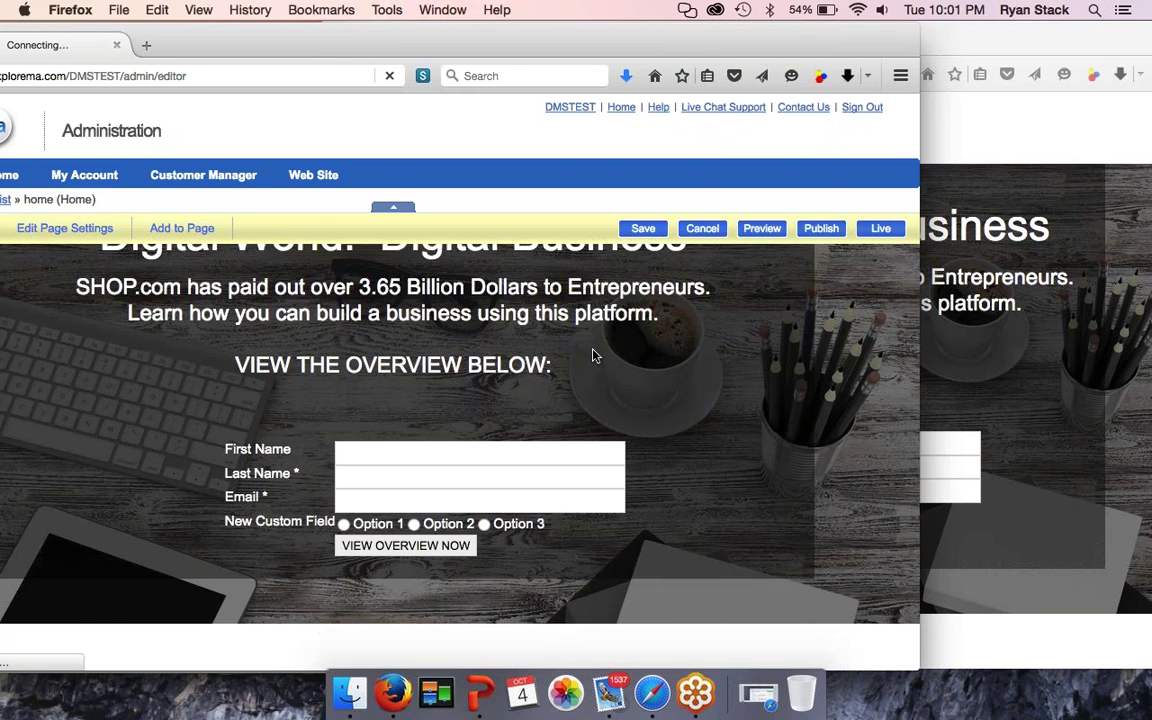
drag(347, 42, 446, 42)
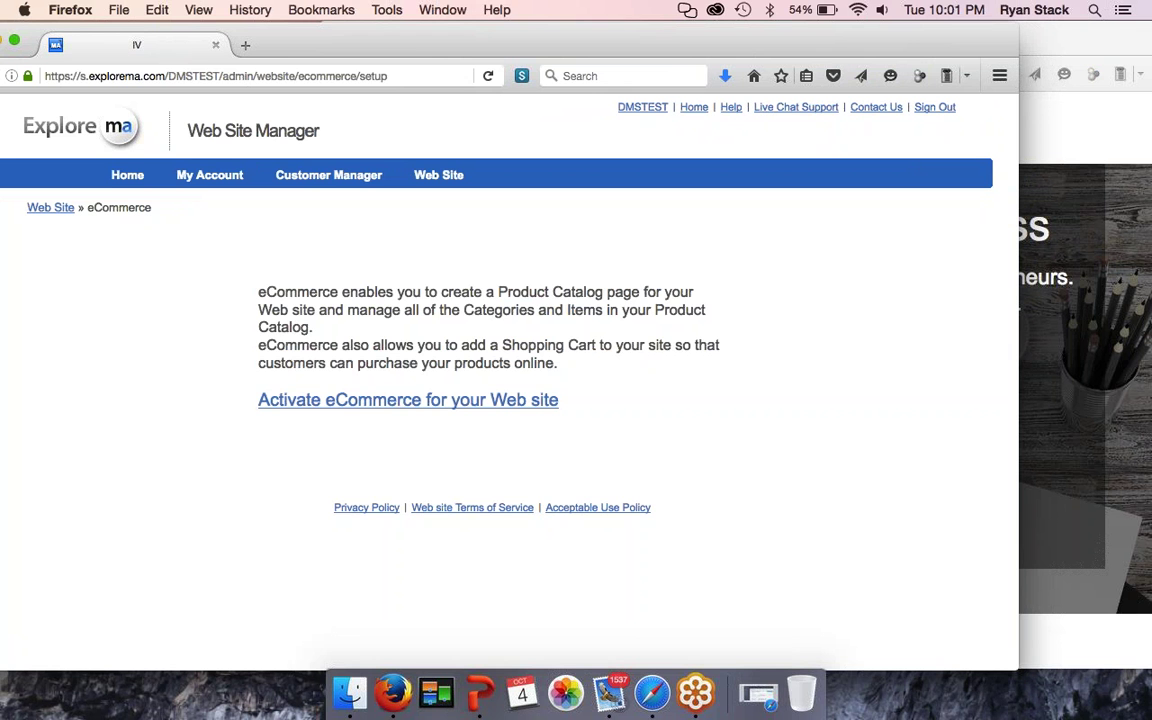
click(445, 402)
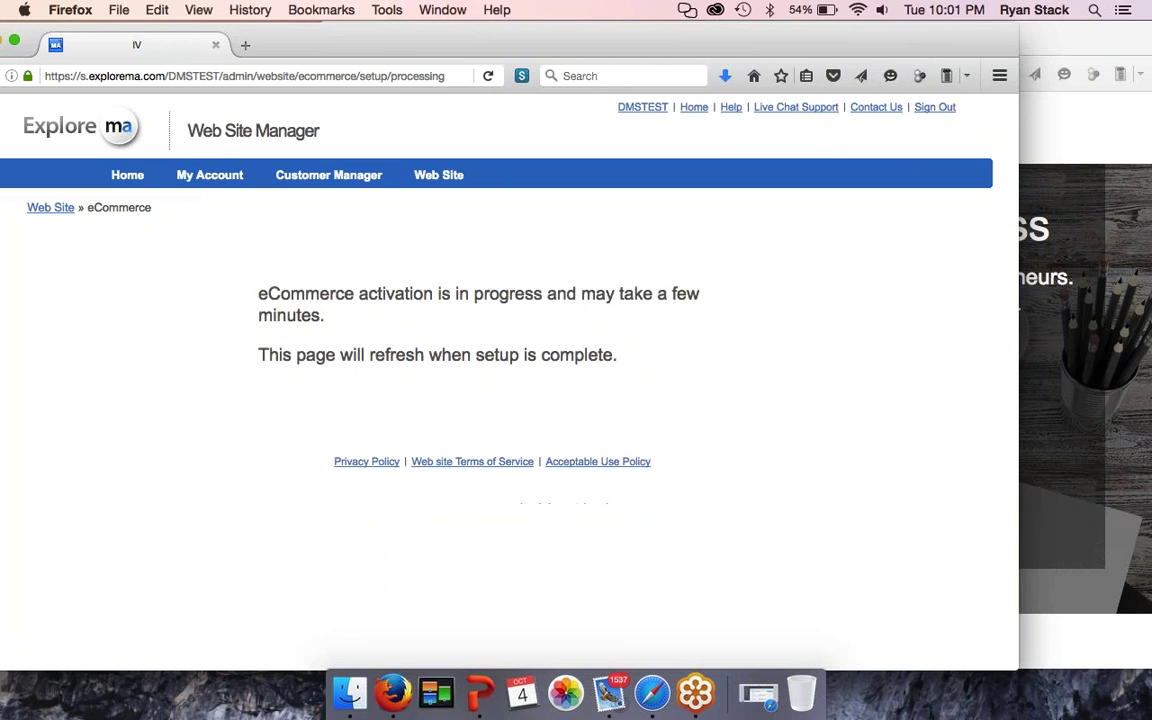
Step: Return to managing the website and open the Services page for editing from the page list
click(127, 174)
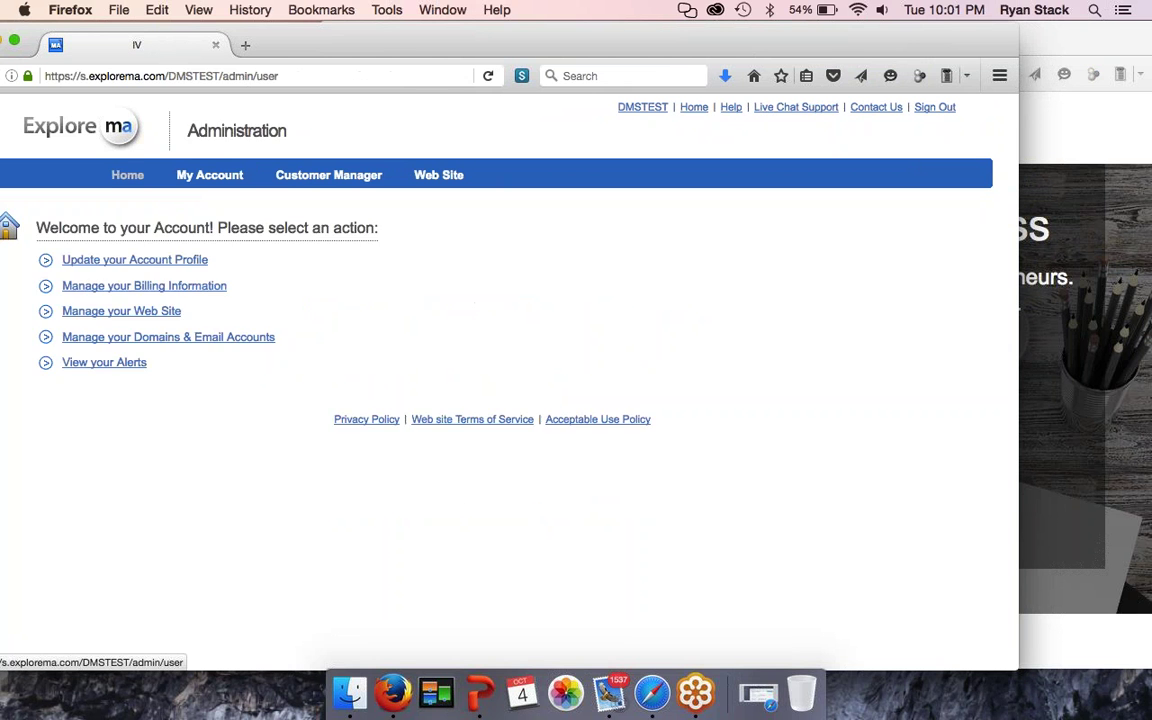
click(121, 311)
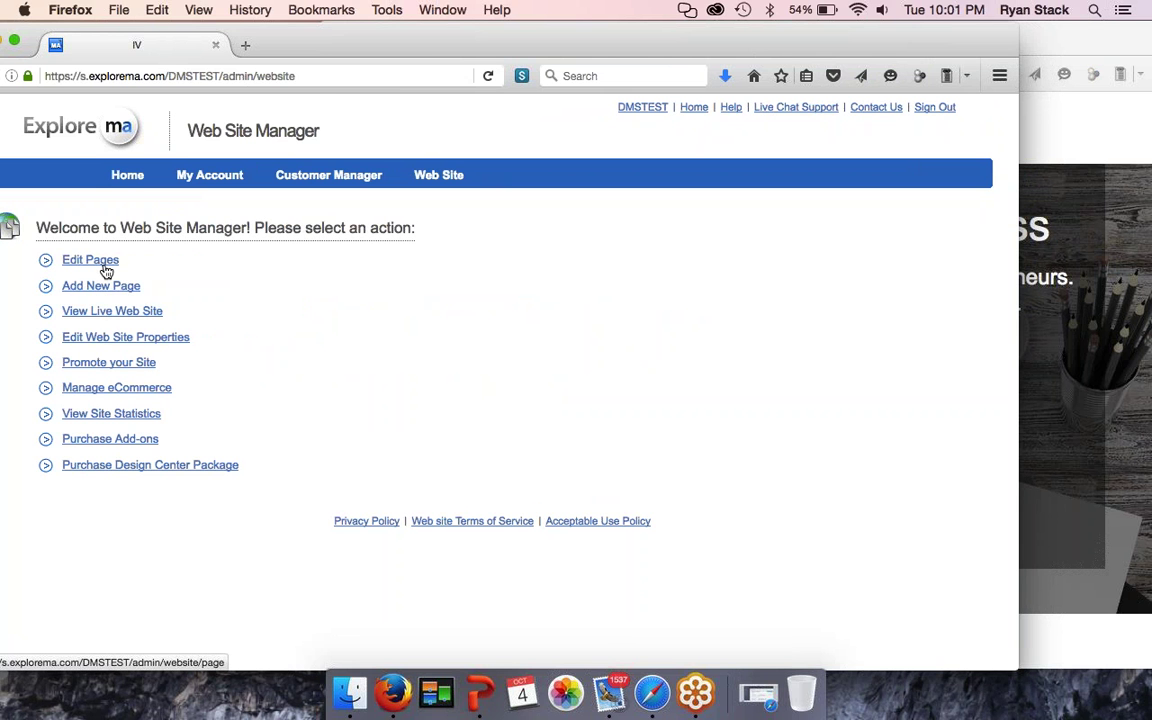
click(105, 268)
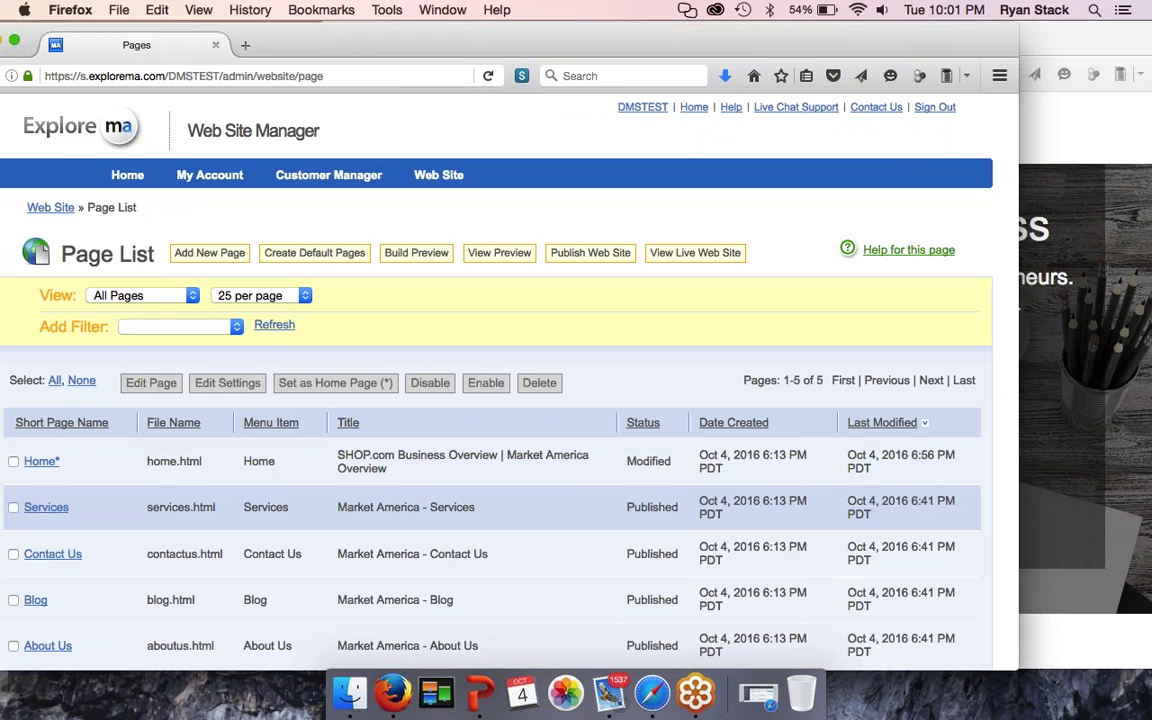
click(51, 508)
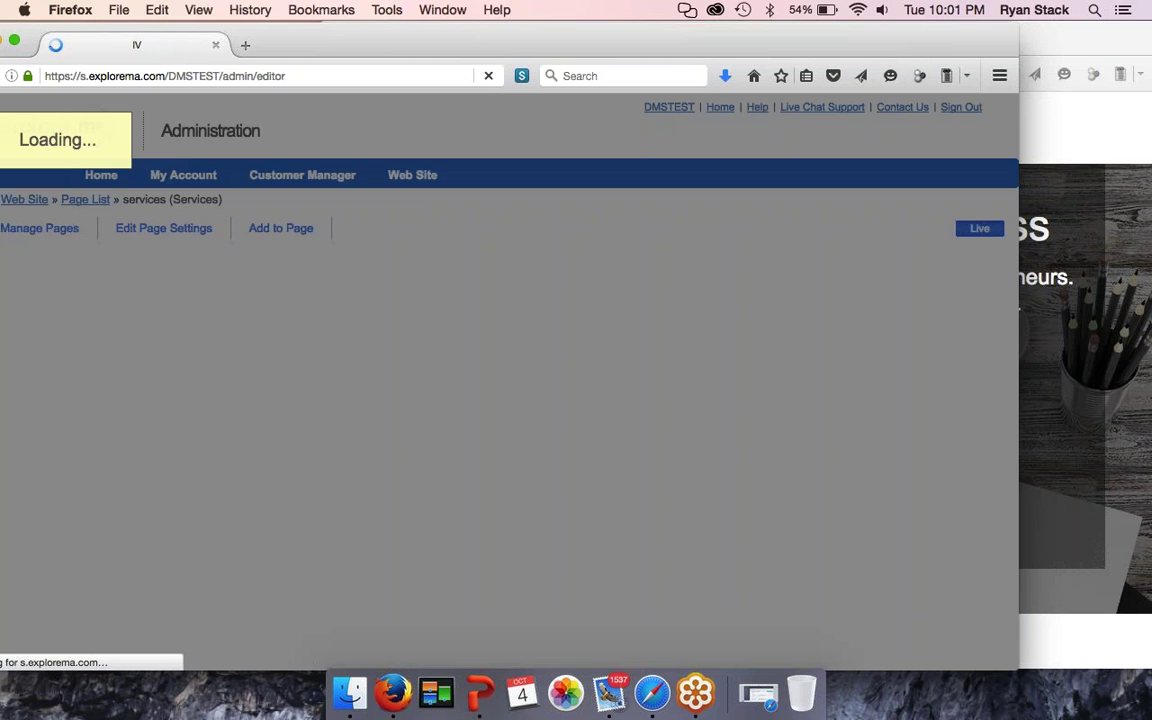
drag(505, 48, 539, 44)
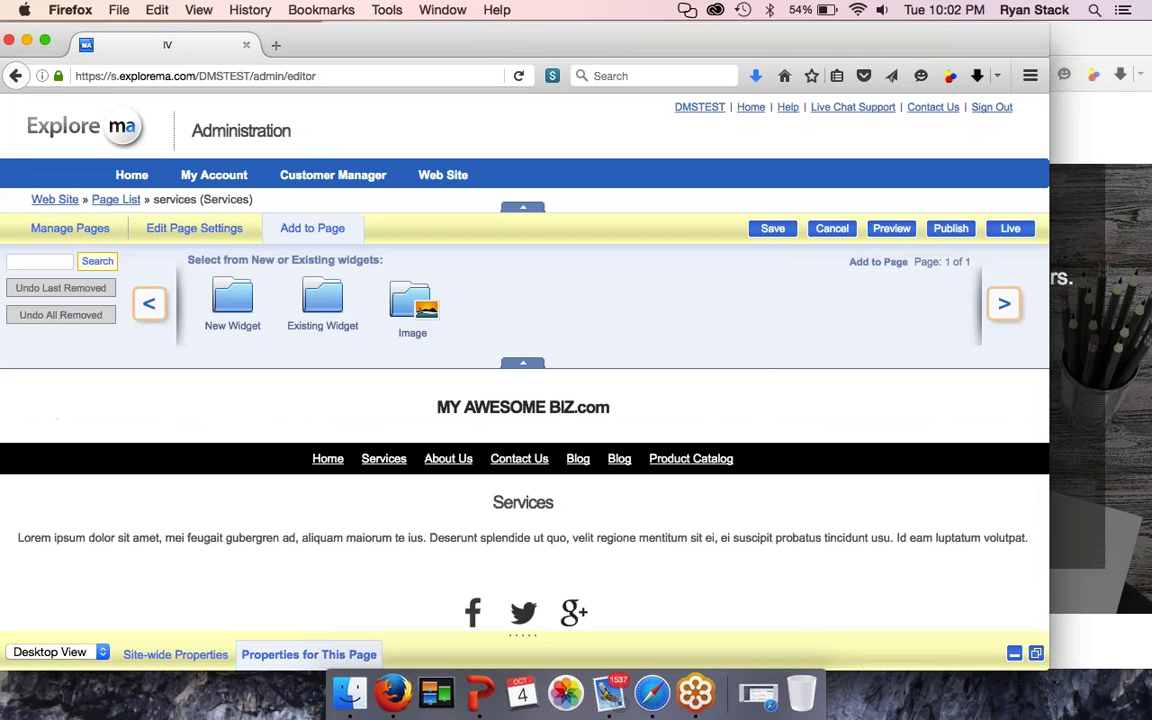
Step: Place a new Shop.com Product widget below the Services text with its default name, and close the affiliate publisher ID form without entering an ID
click(232, 300)
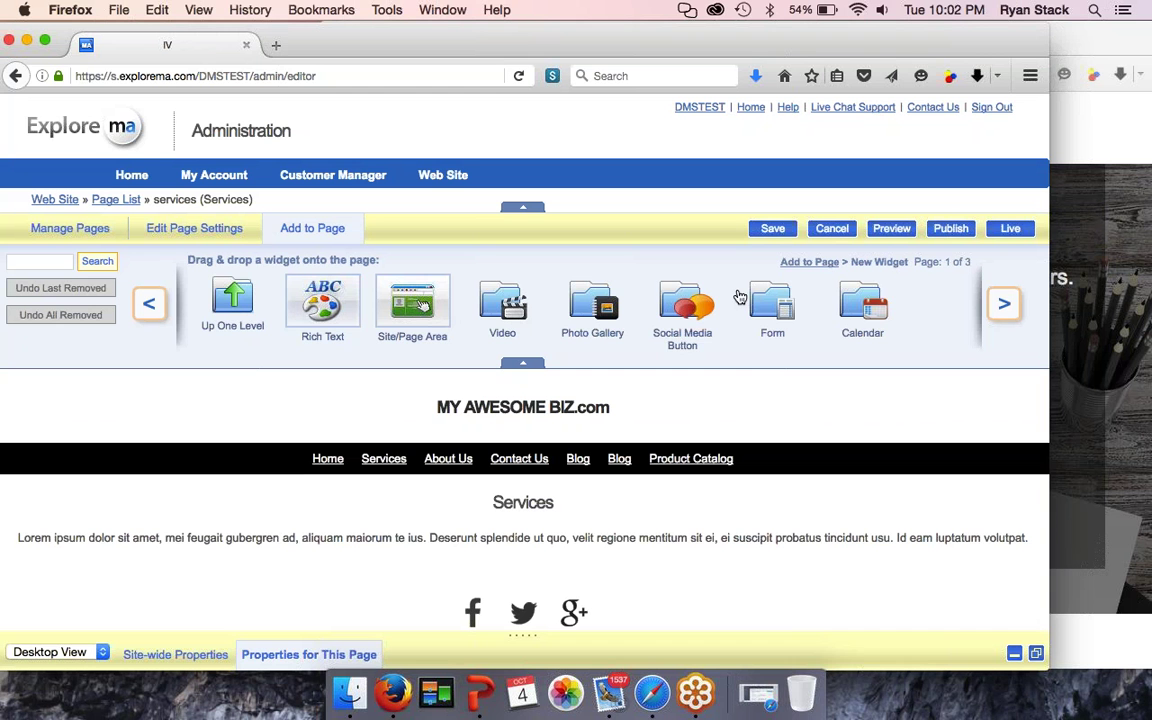
click(1004, 303)
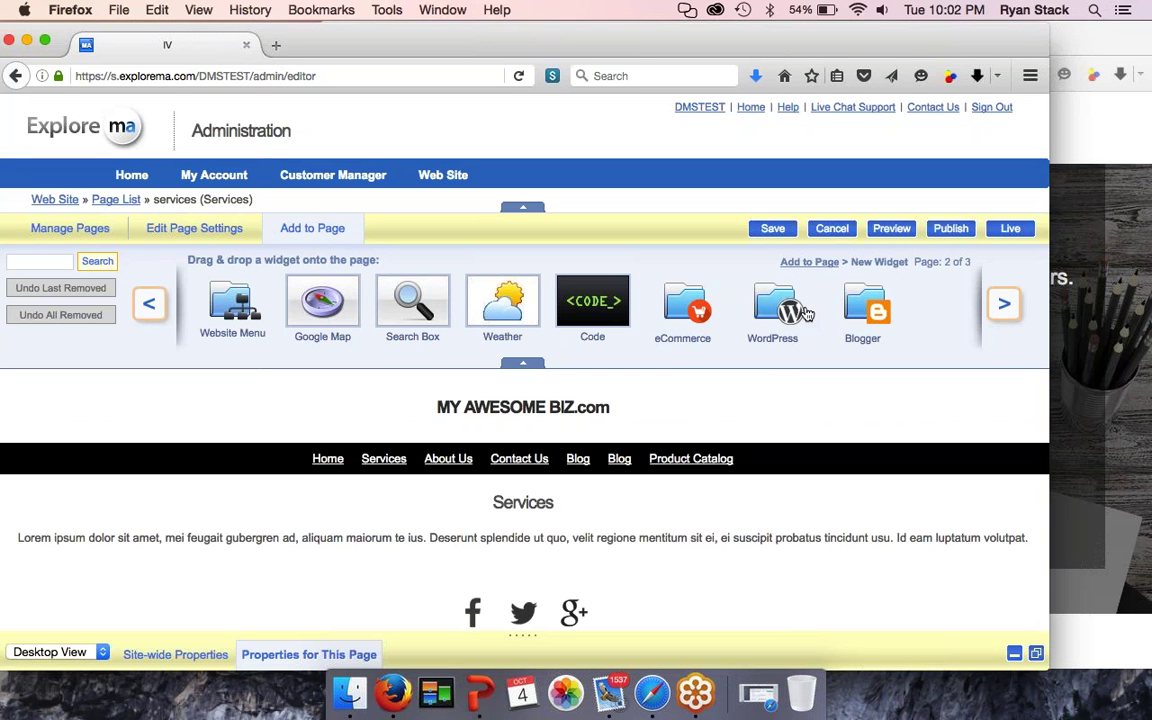
click(1004, 305)
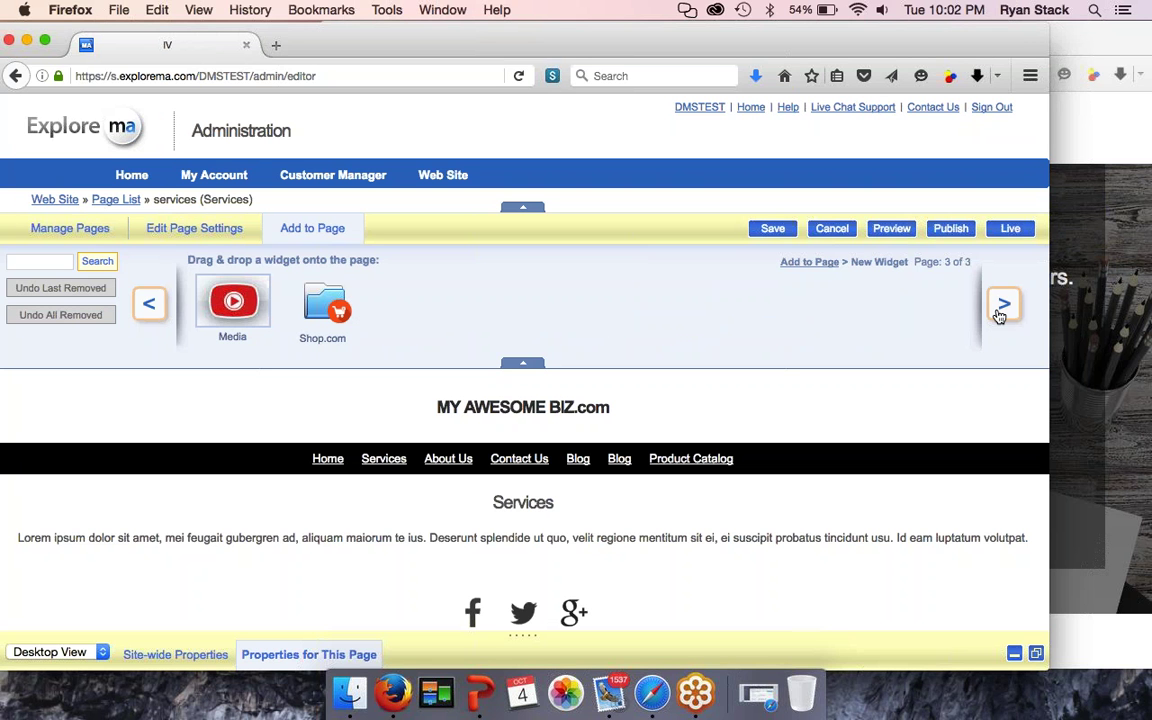
click(322, 305)
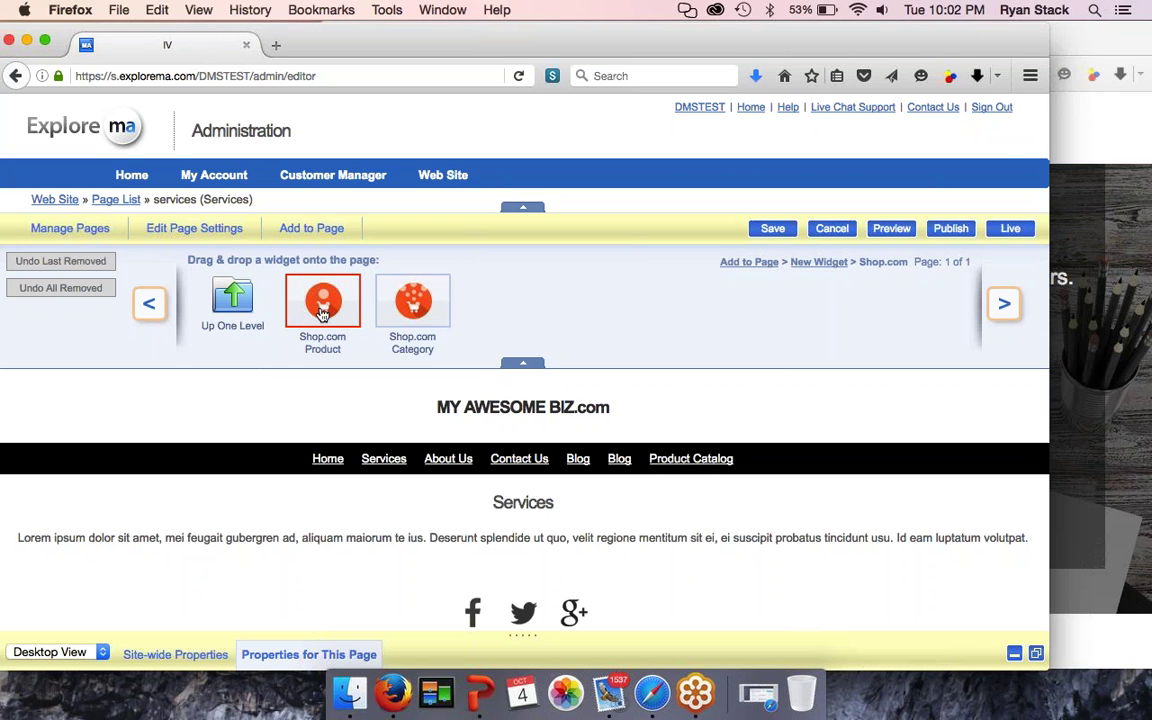
drag(322, 314, 470, 524)
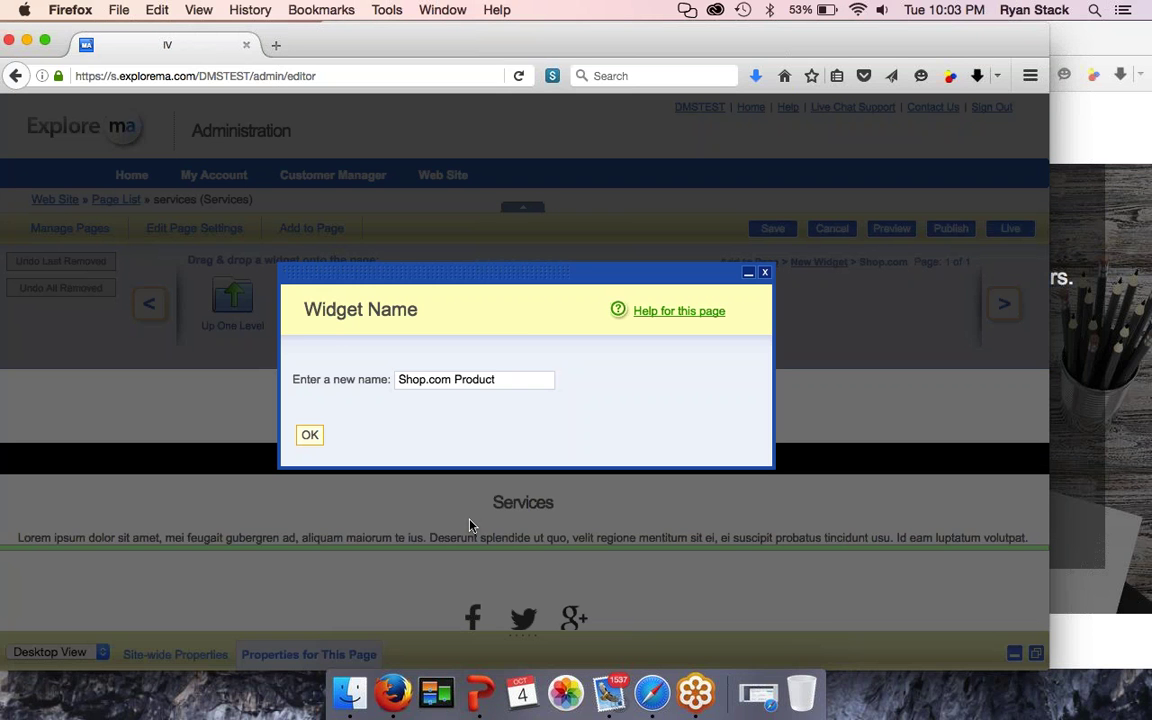
key(Return)
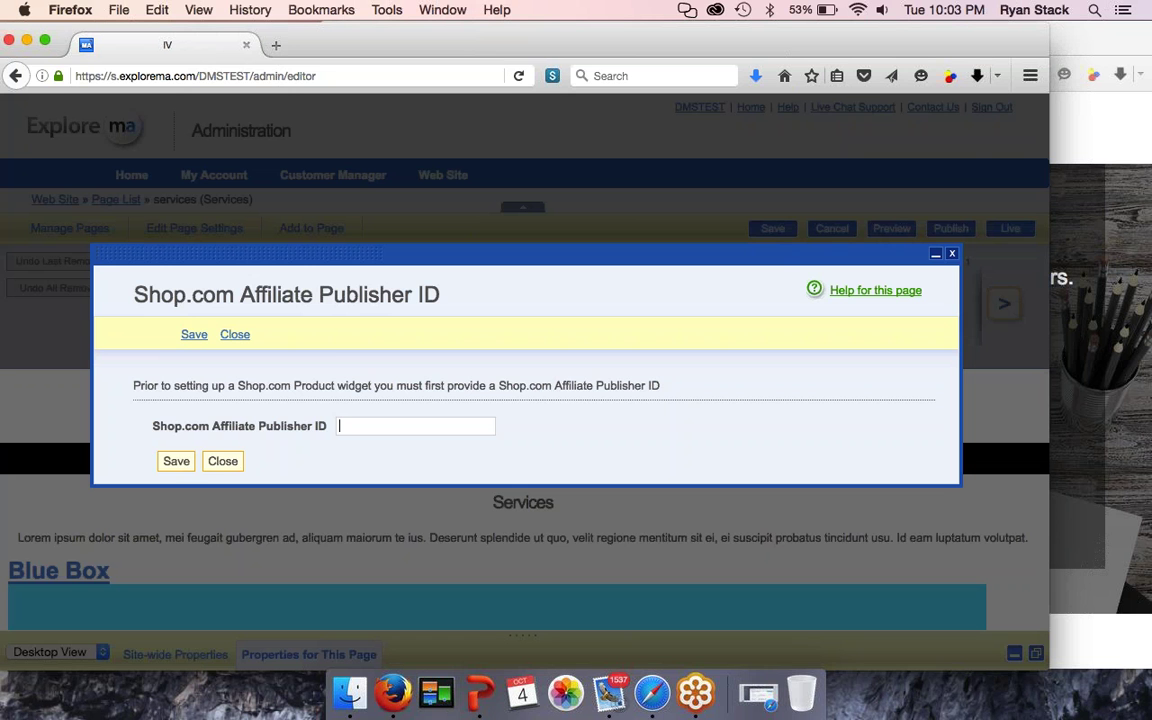
click(219, 462)
scroll(130, 600, down, 3)
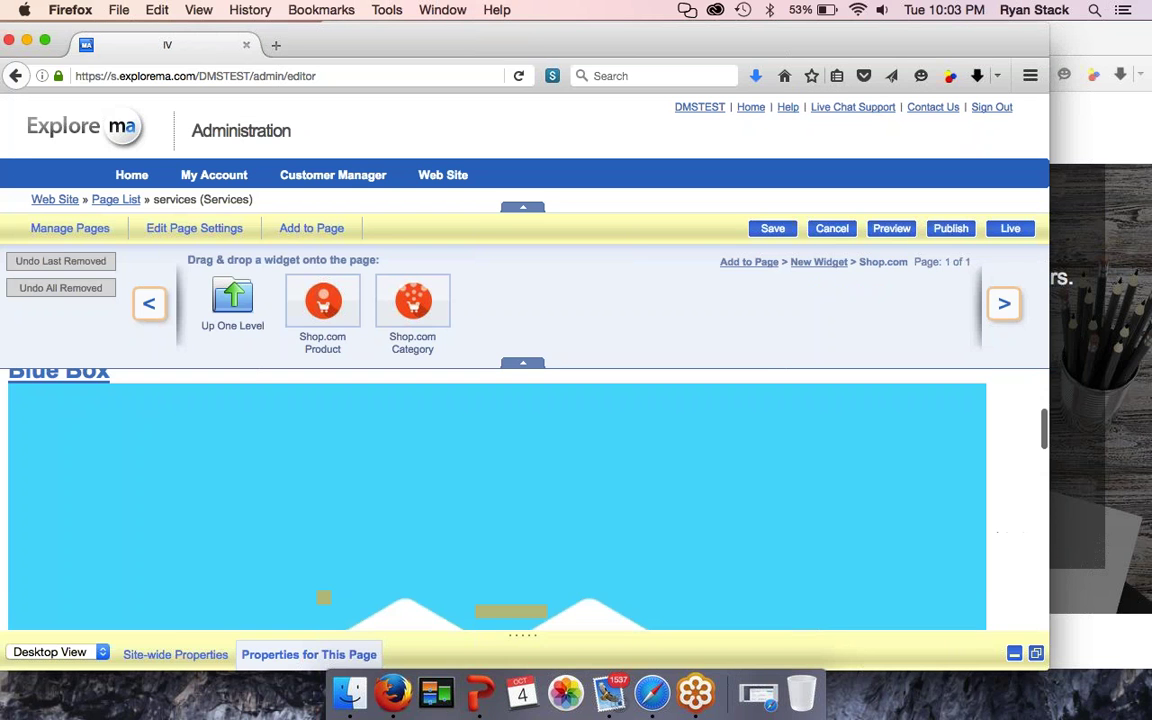
scroll(497, 500, down, 5)
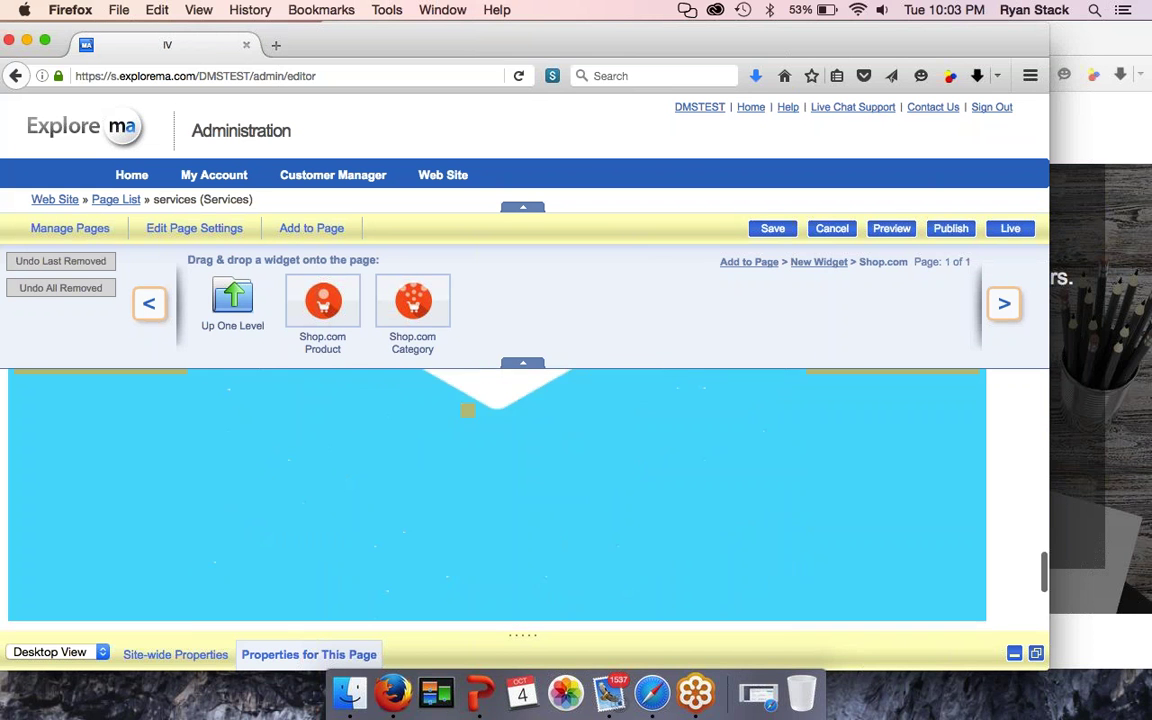
scroll(497, 500, up, 3)
scroll(2, 477, up, 4)
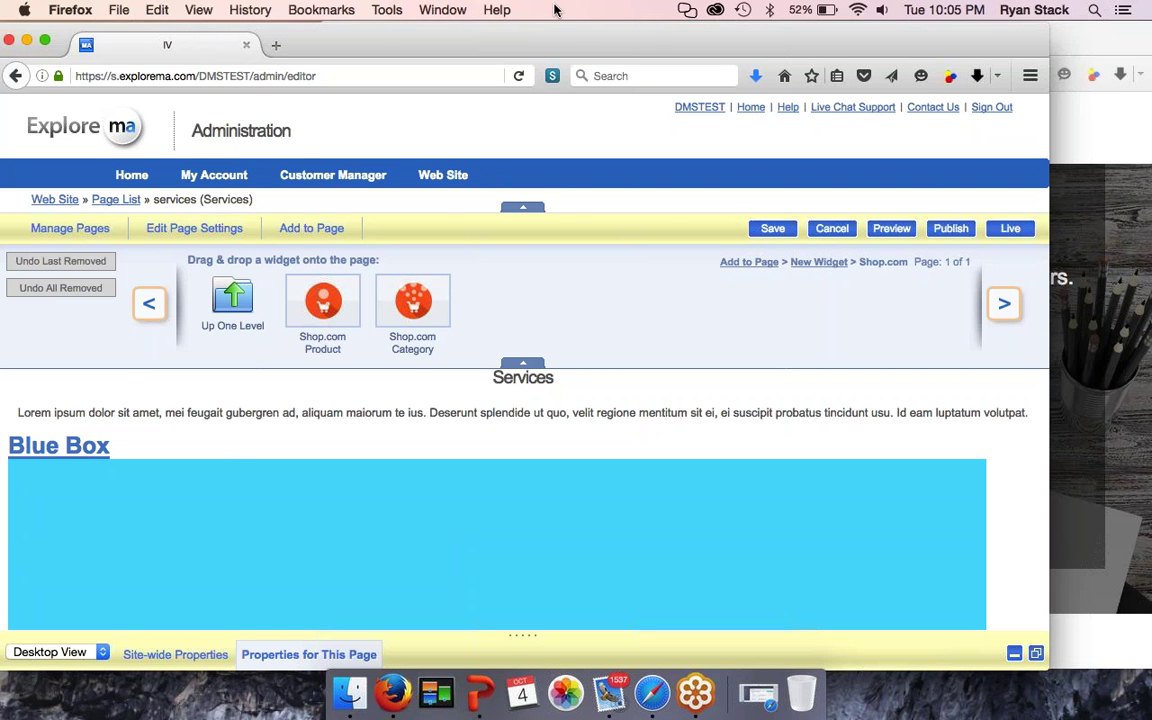
Step: Leave the Services page editor without saving and return to the website's page list
mouse_move(637, 49)
mouse_down()
mouse_move(761, 46)
mouse_move(655, 47)
mouse_up()
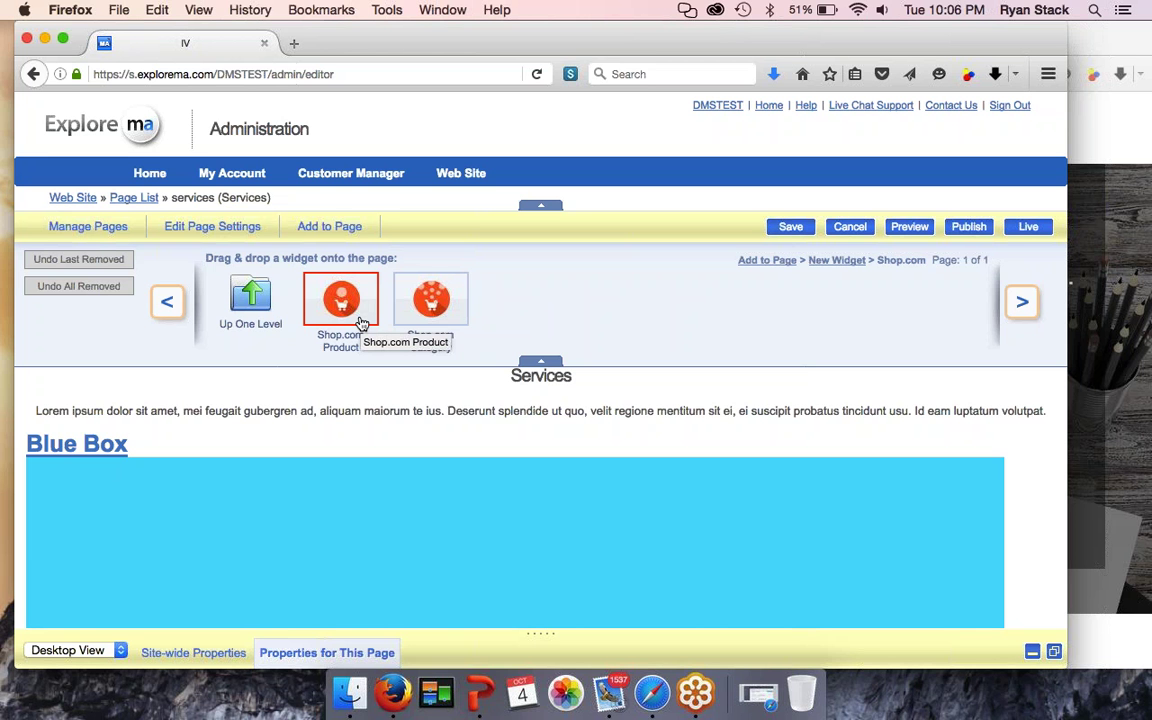
drag(385, 325, 226, 545)
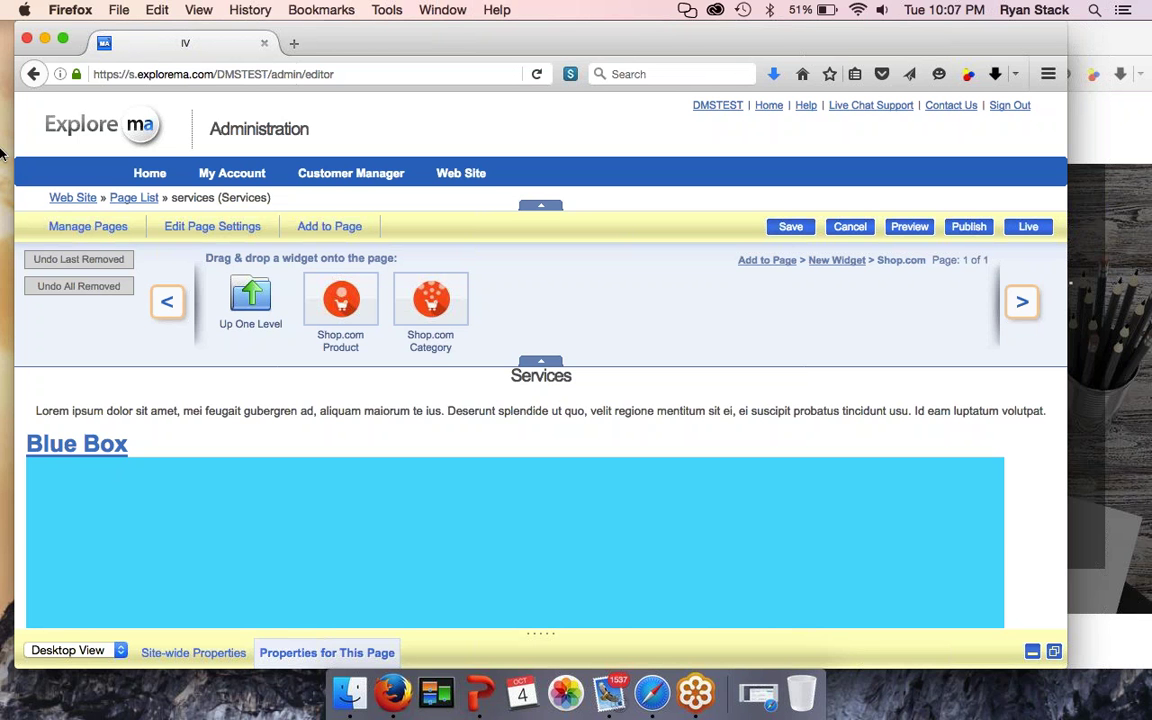
key(super+r)
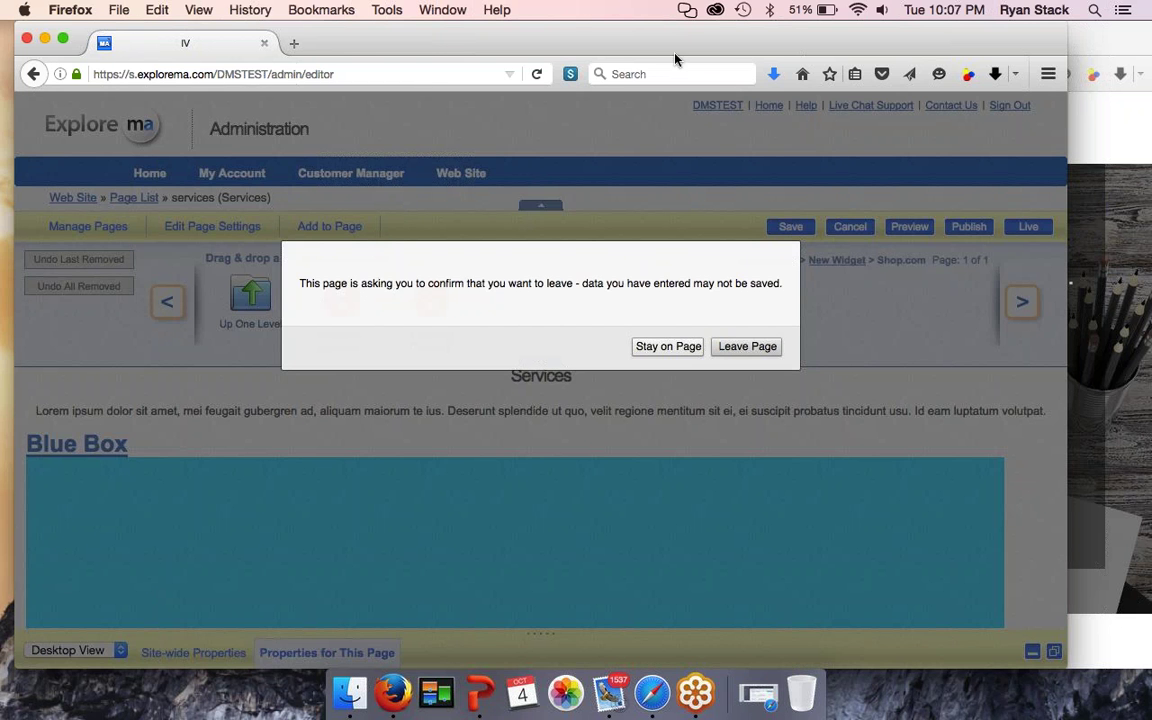
click(721, 349)
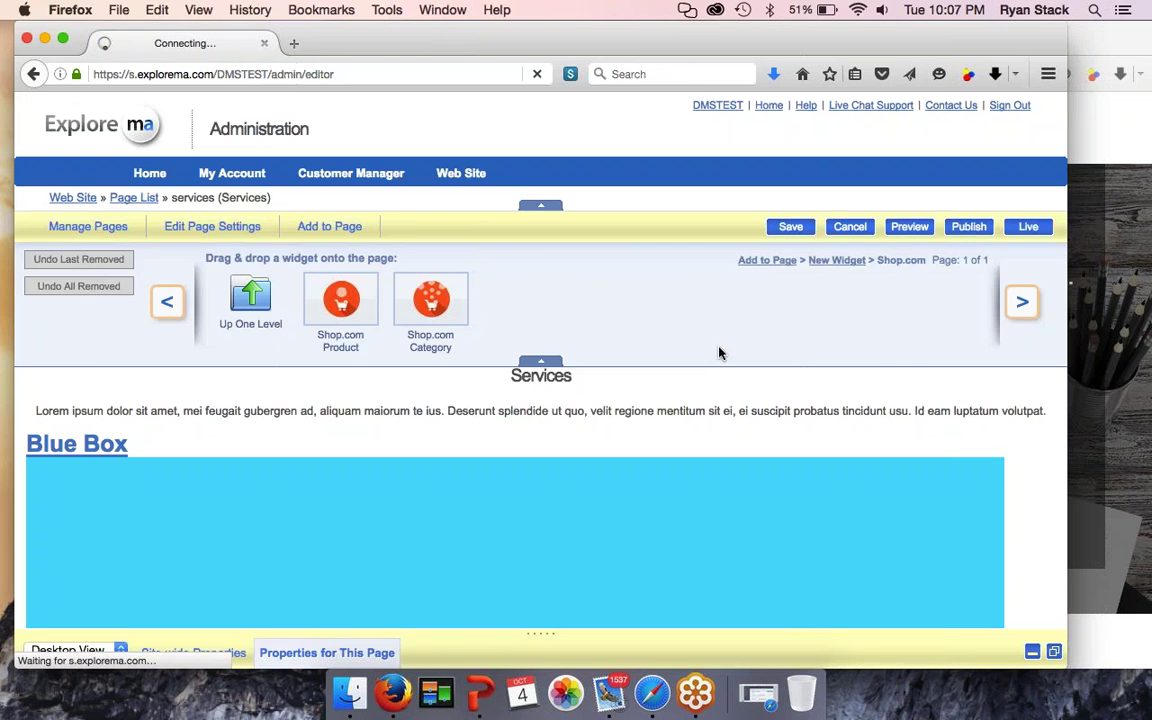
scroll(720, 224, down, 3)
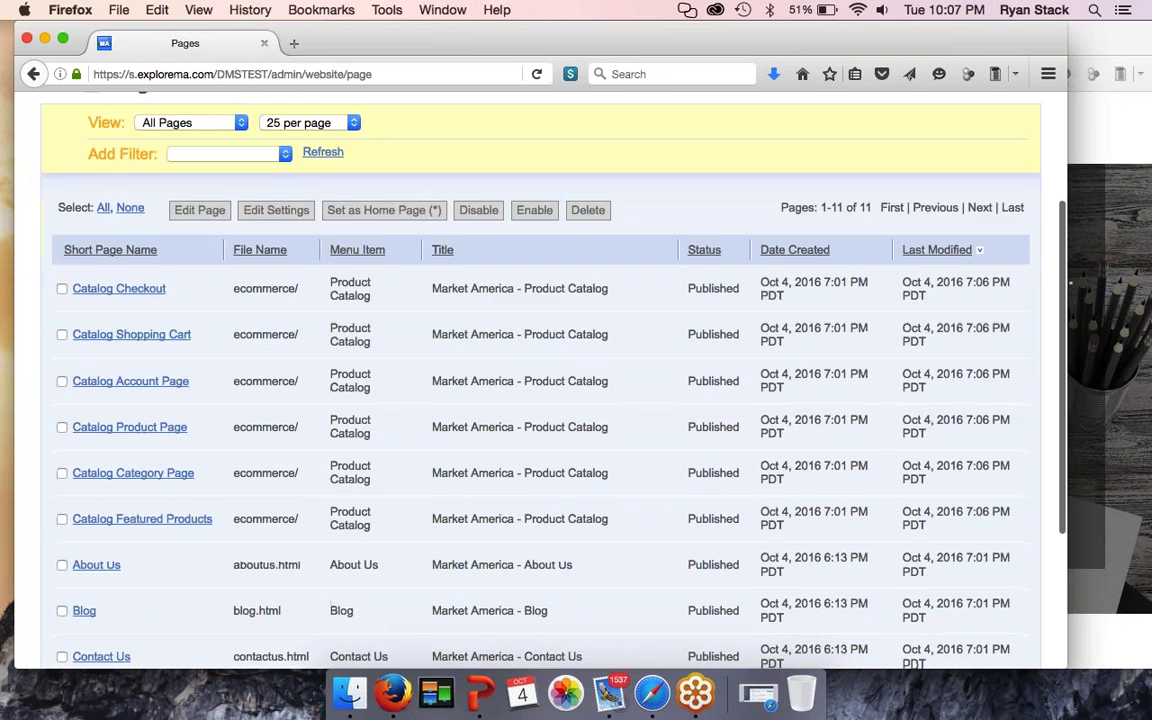
scroll(256, 253, up, 3)
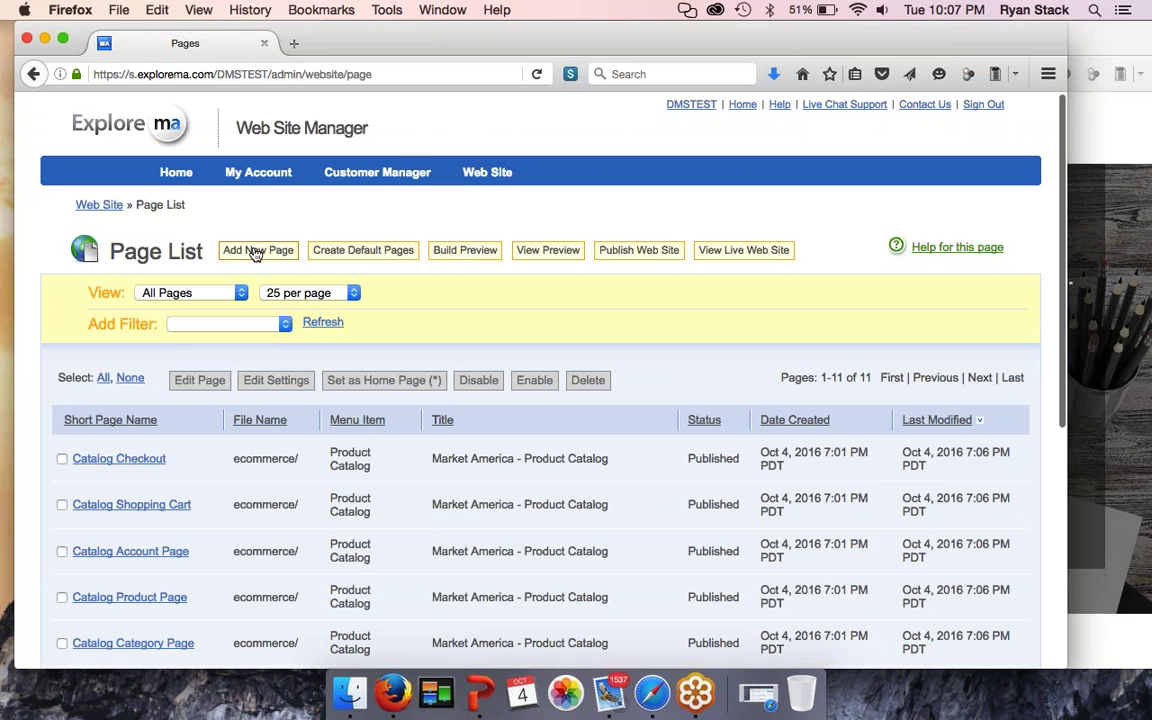
Step: Start a new page copied from the Home page, with the short page name "motives"
click(248, 255)
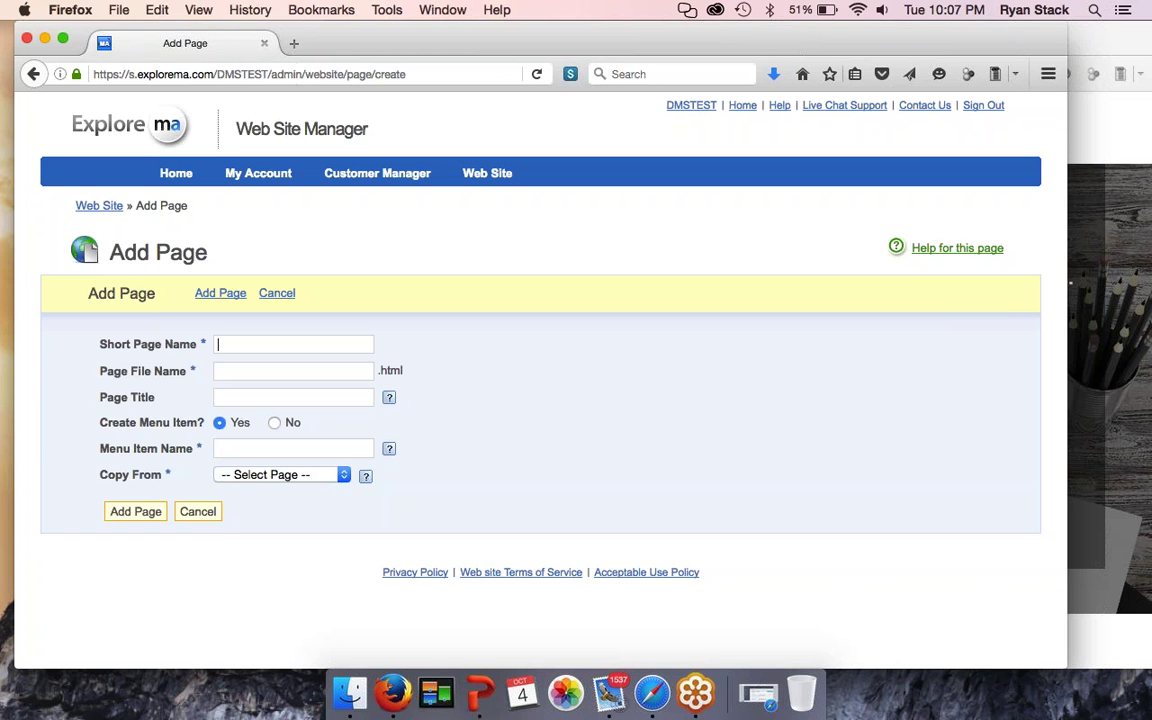
click(305, 475)
click(249, 535)
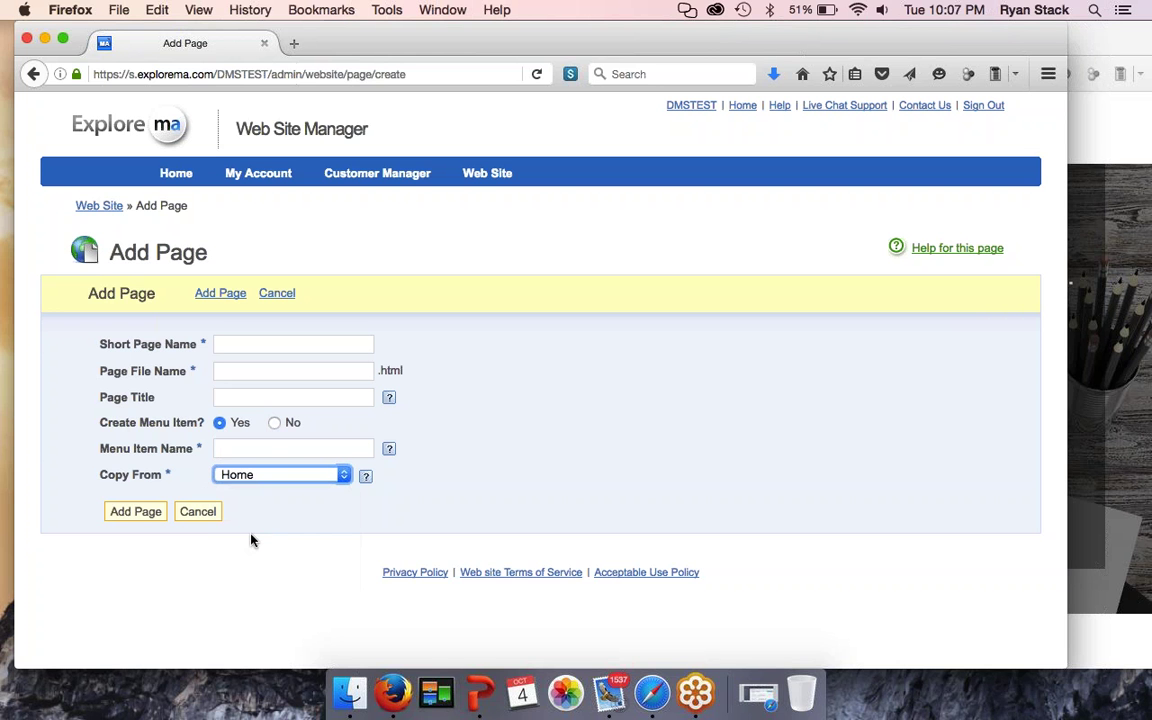
click(230, 344)
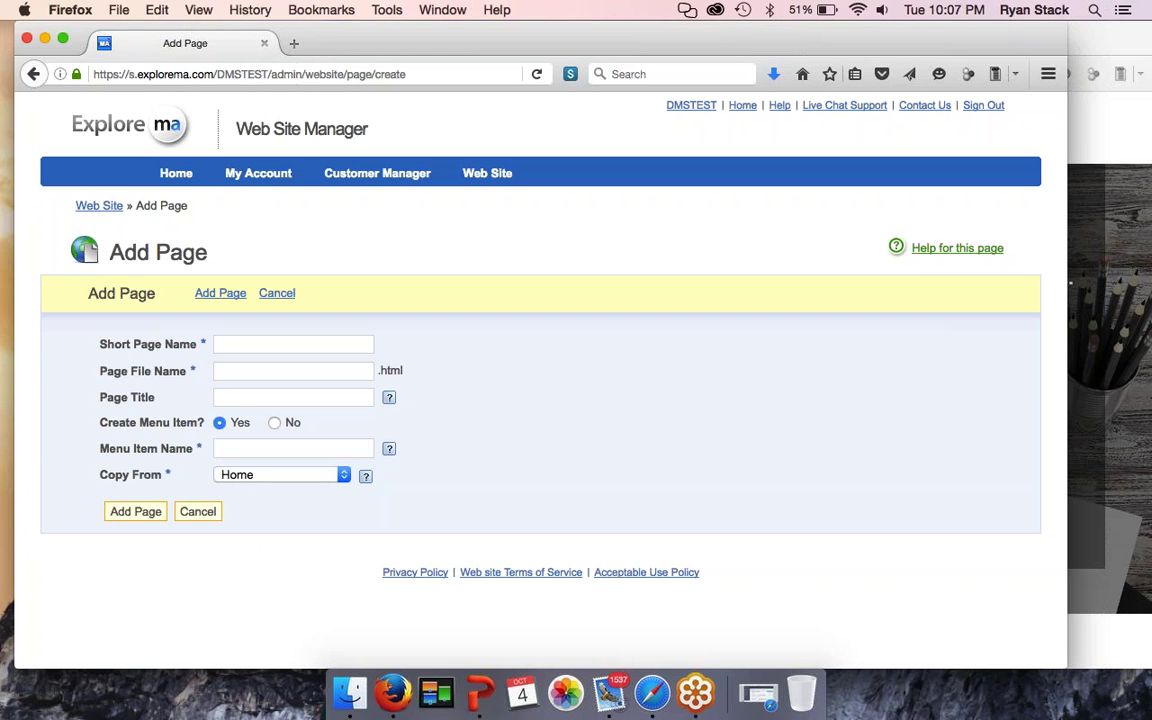
text(motives)
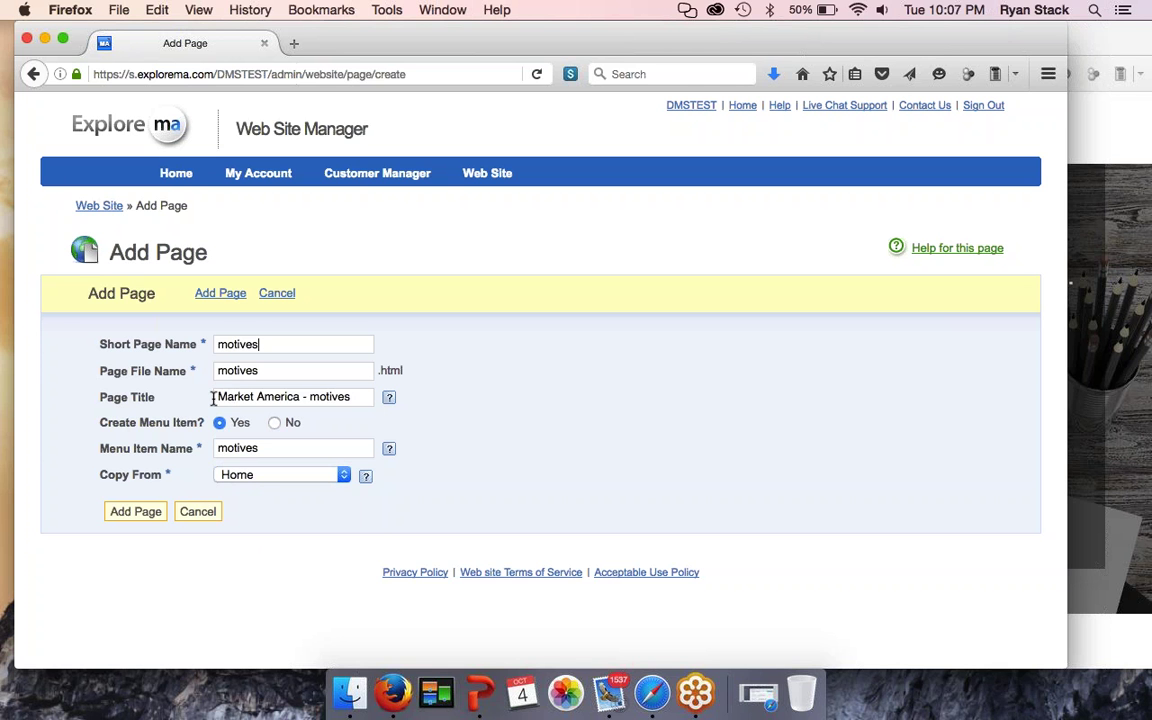
Step: Title the new page "Market America Motives Cosmetics - BUY NOW", name its menu item "MOTIVES", and add the page
drag(216, 397, 536, 405)
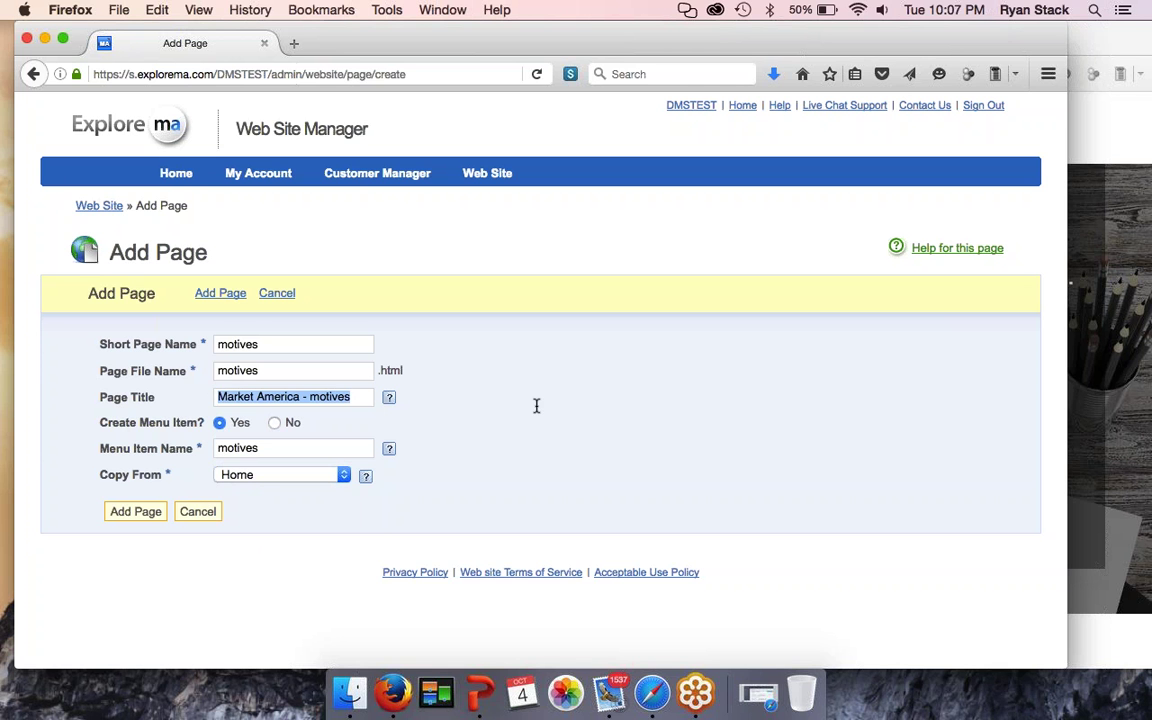
text(Market America )
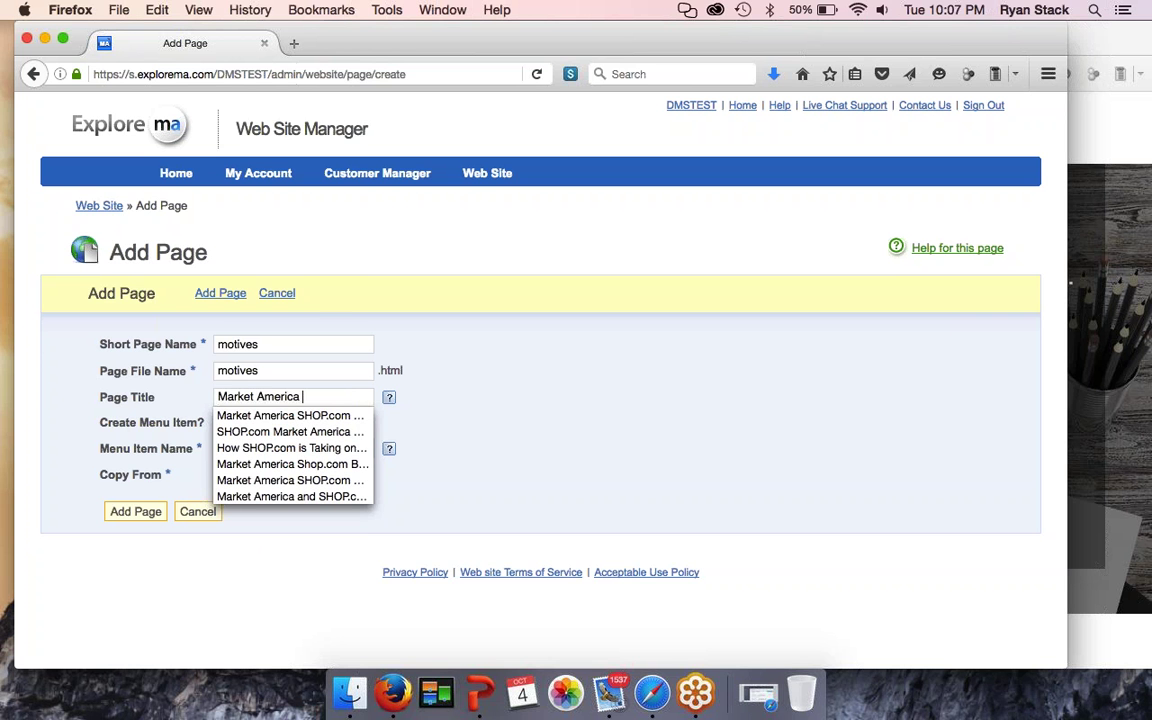
text(Motives Co)
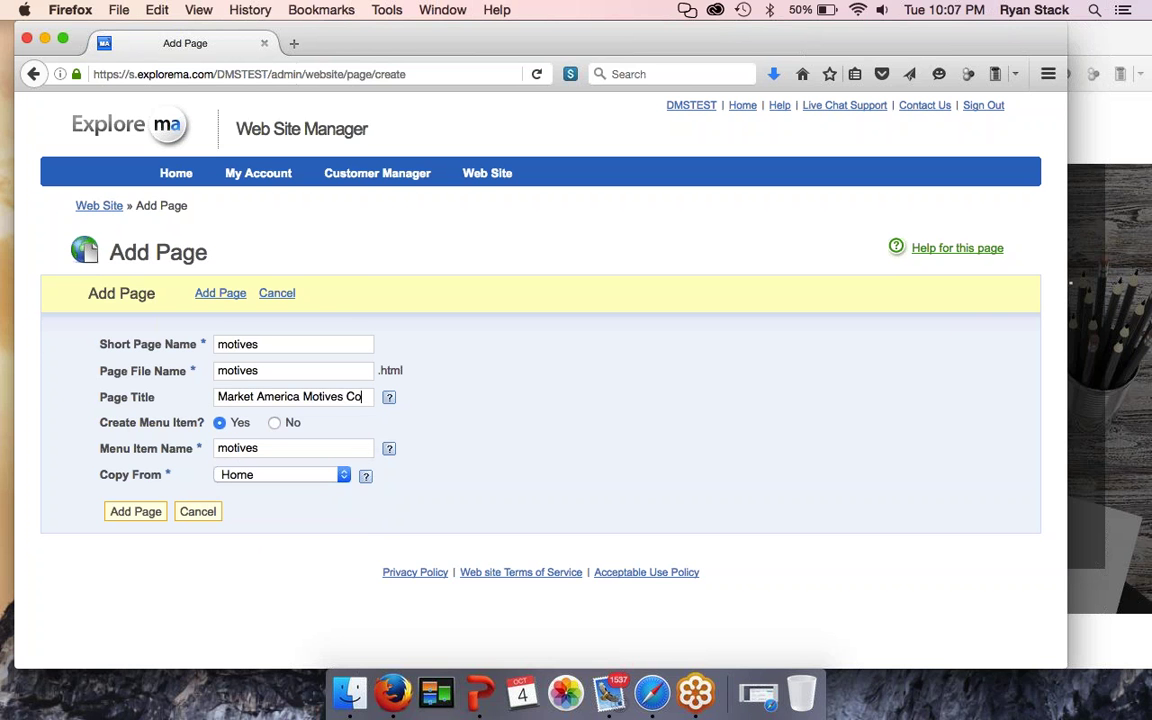
text(smetics - BUY)
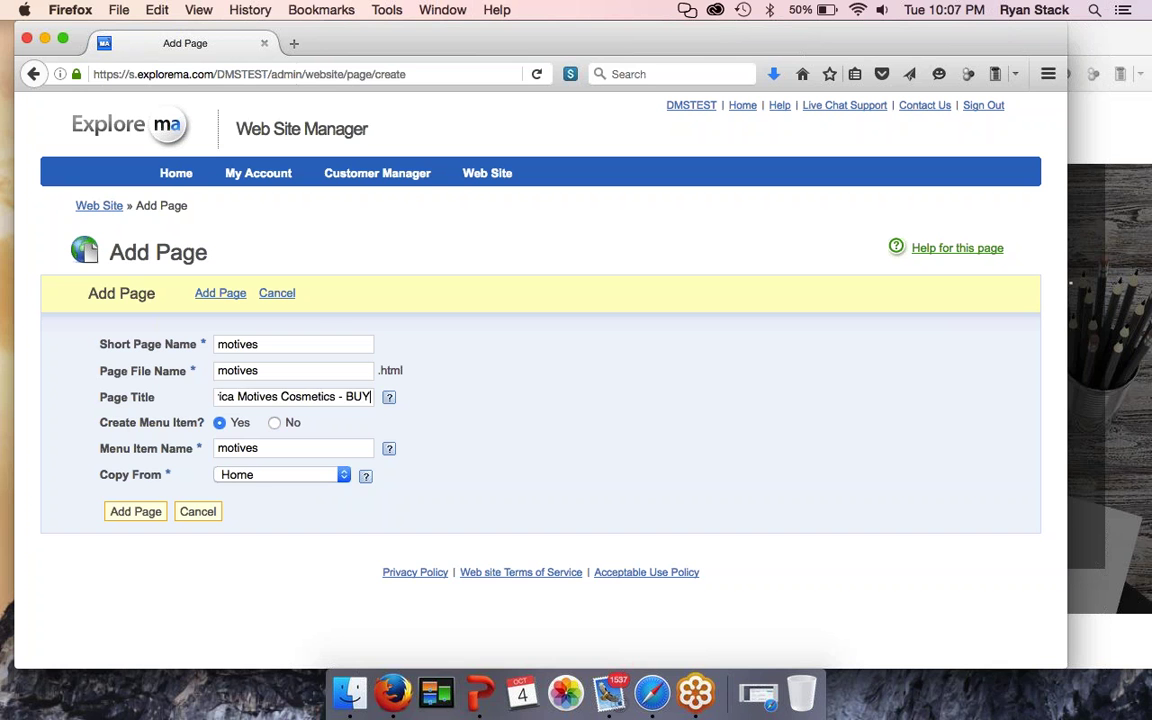
text( NOW)
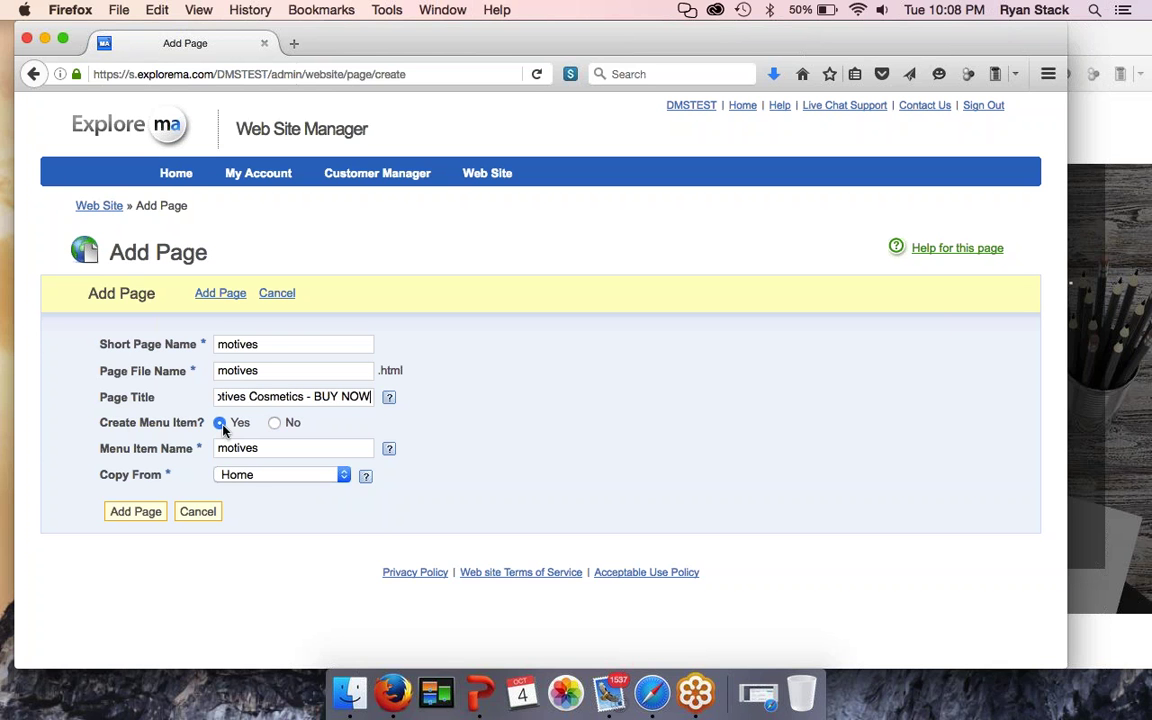
drag(296, 445, 156, 440)
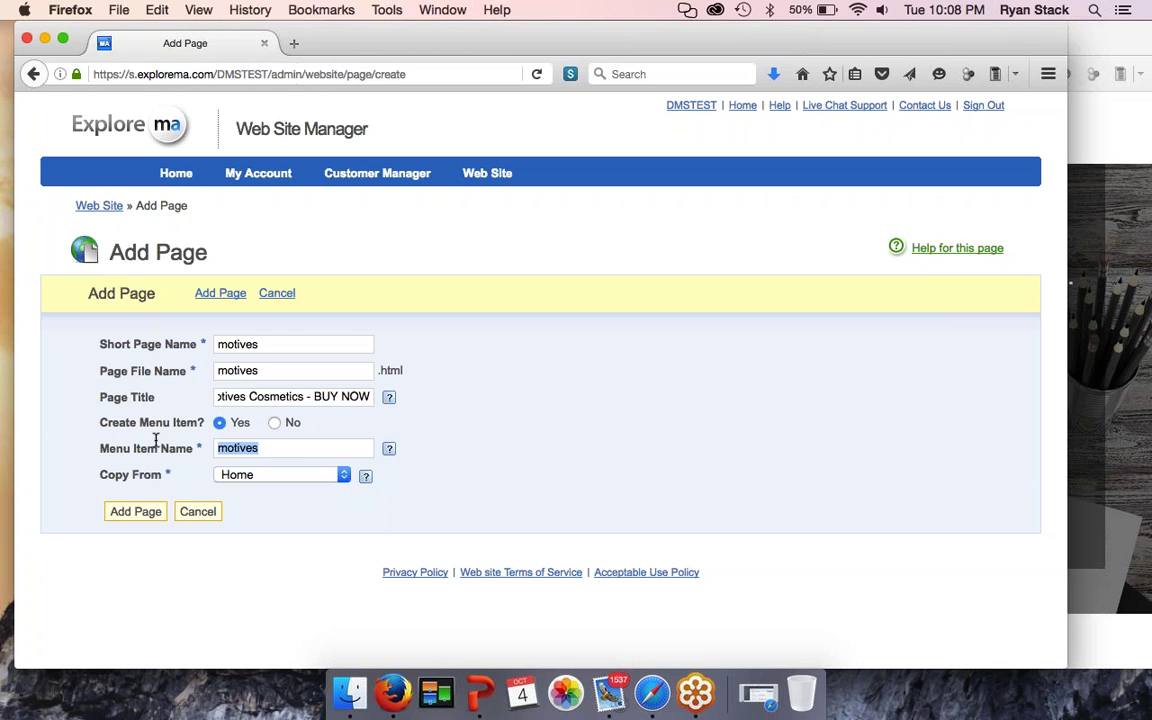
text(MOTIVES)
key(Return)
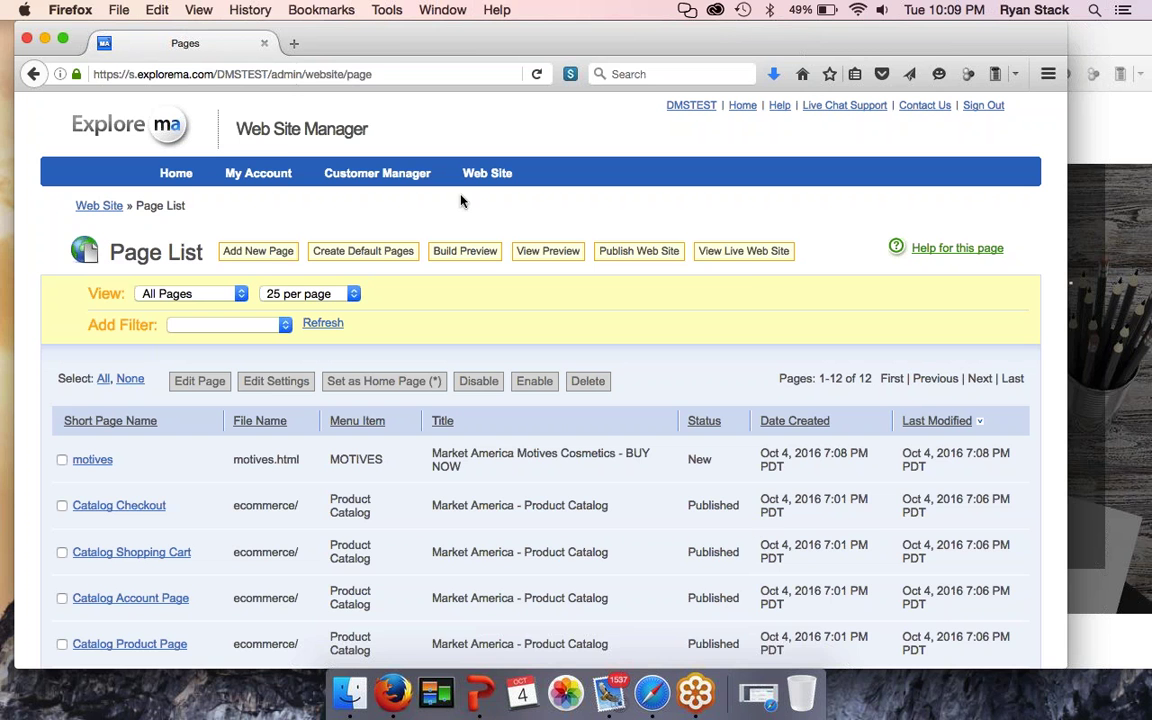
click(292, 45)
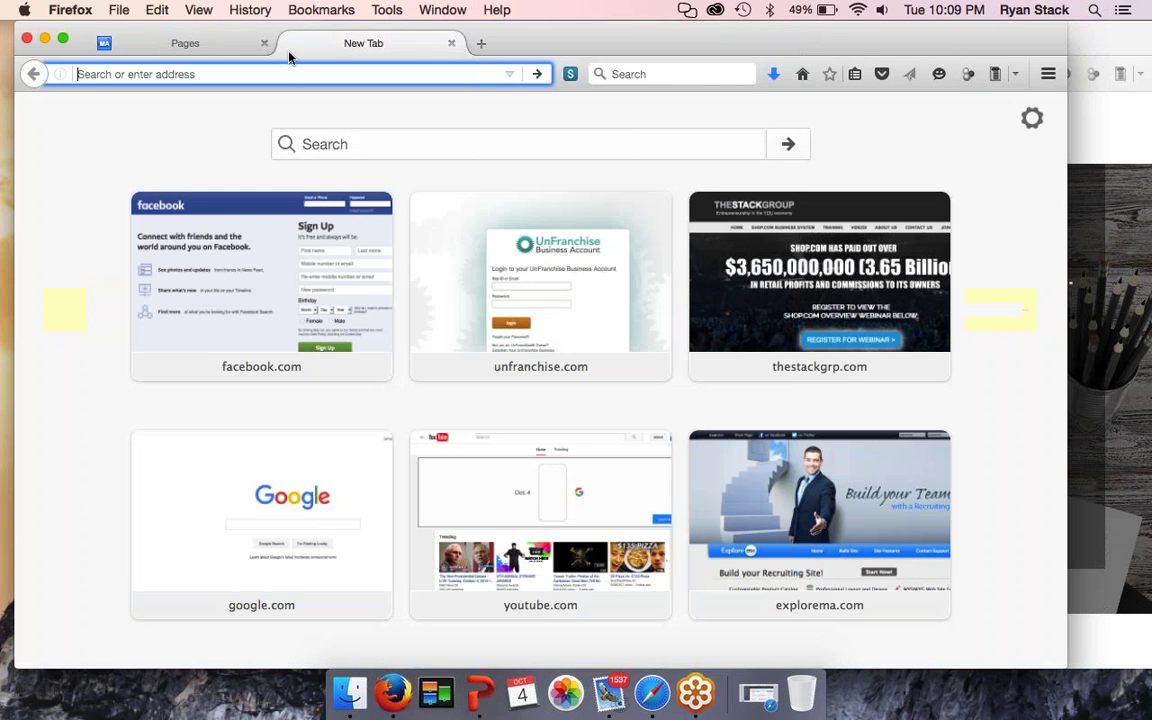
text(www.explorema.com/)
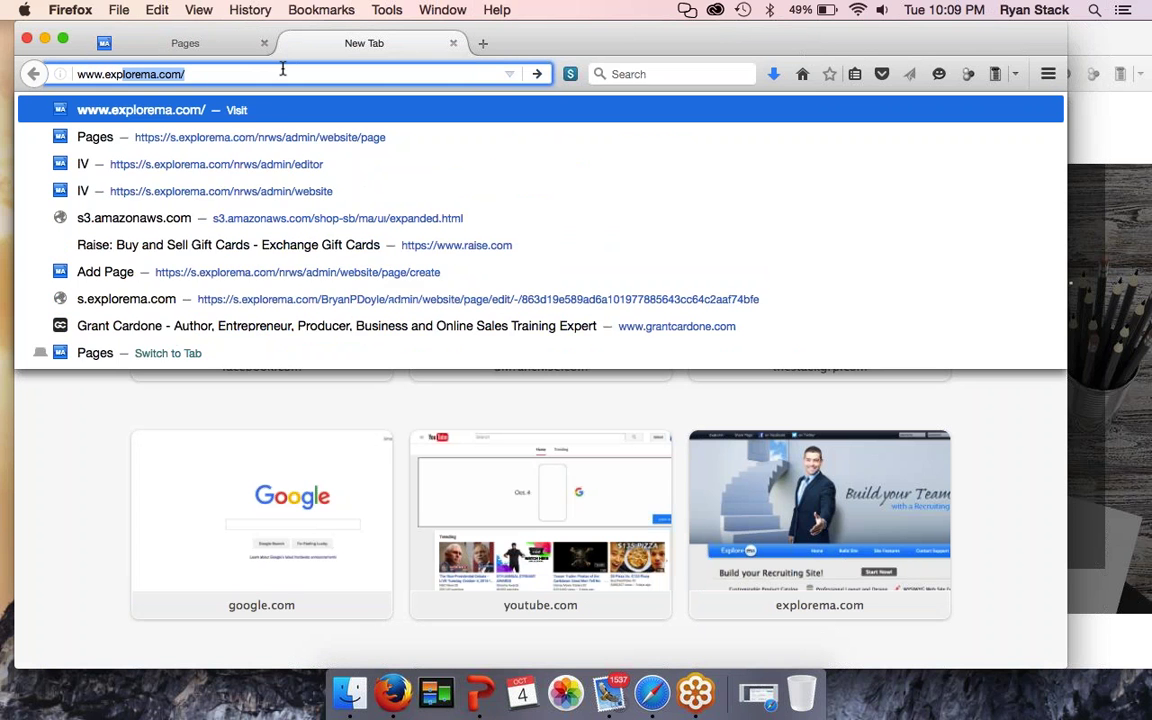
key(Return)
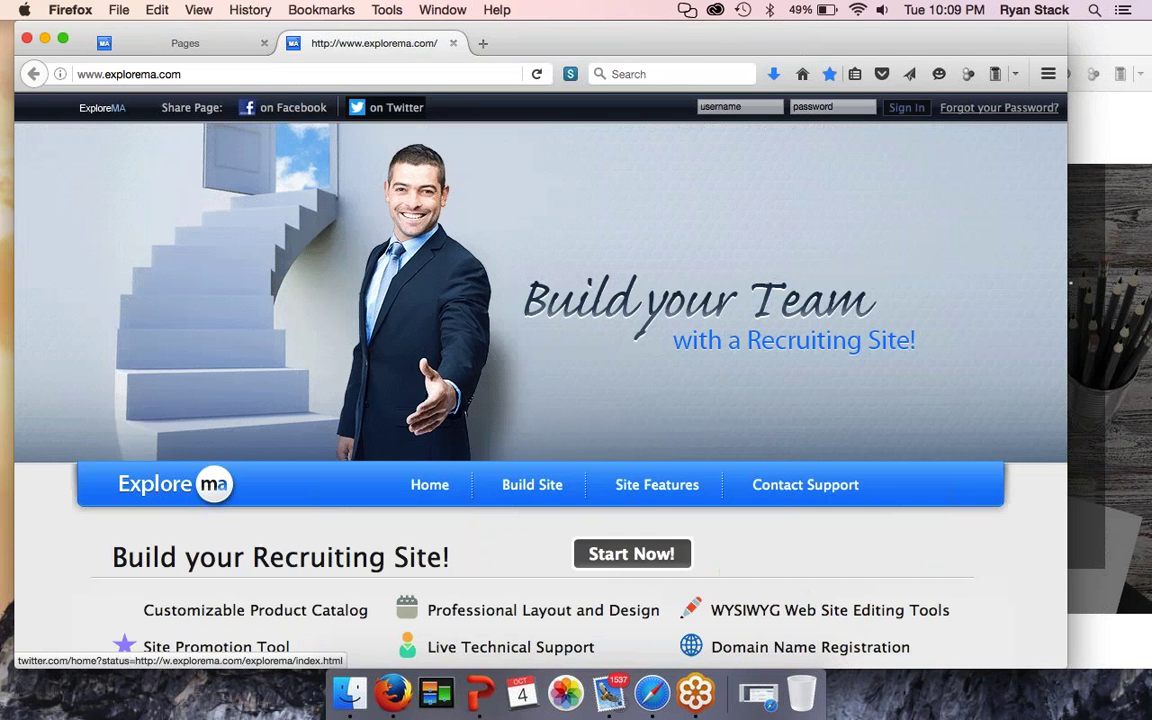